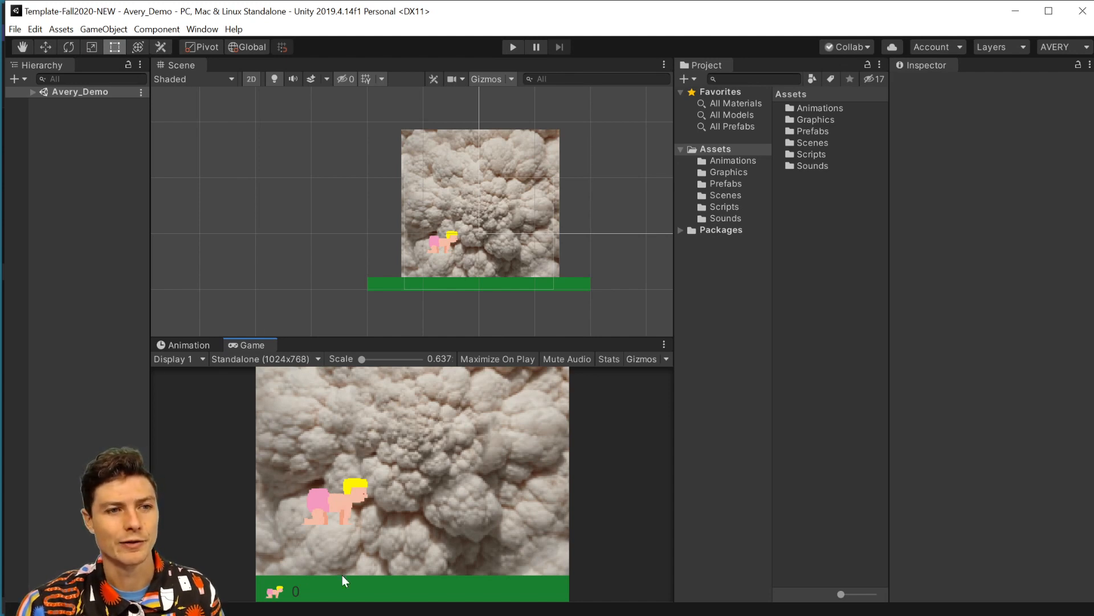
# Try the 4:3 aspect ratio in the Game view and restore the Standalone (1024x768) resolution
pyautogui.click(248, 358)
pyautogui.click(250, 431)
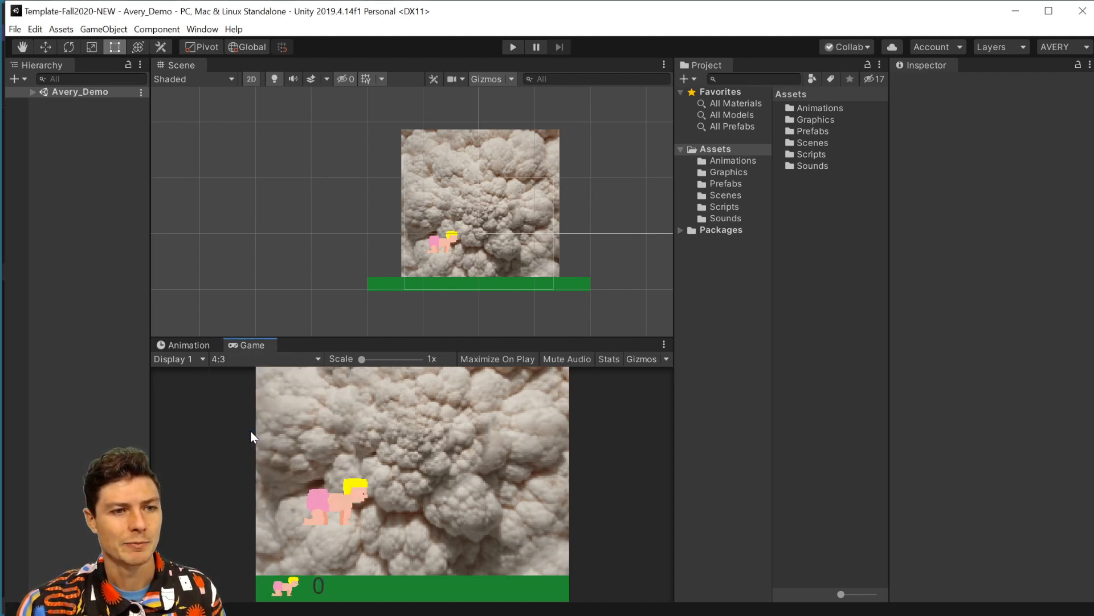
pyautogui.click(231, 358)
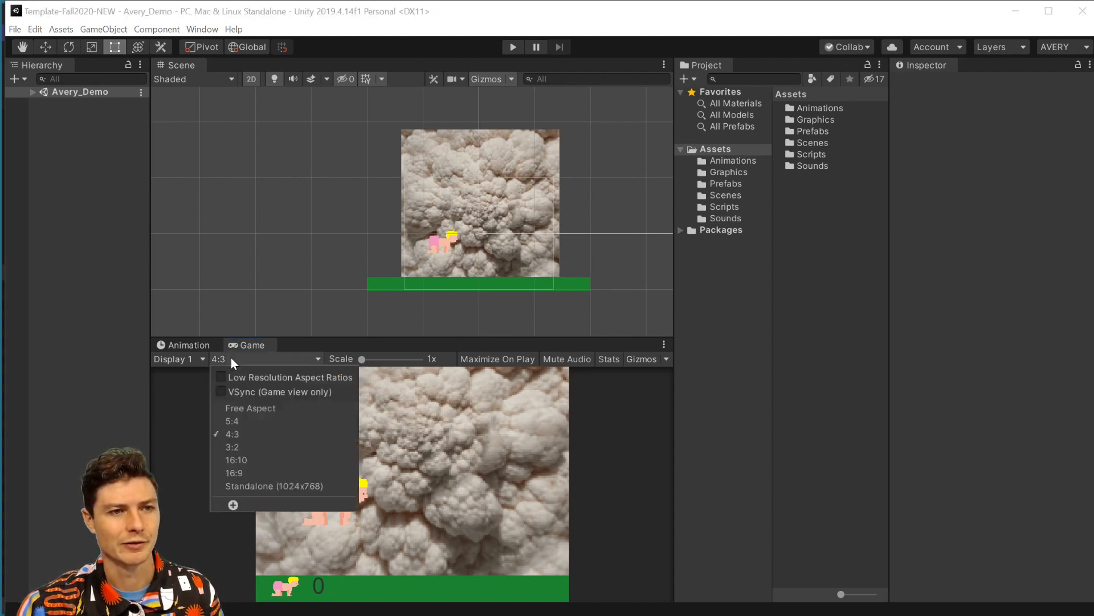
pyautogui.click(244, 485)
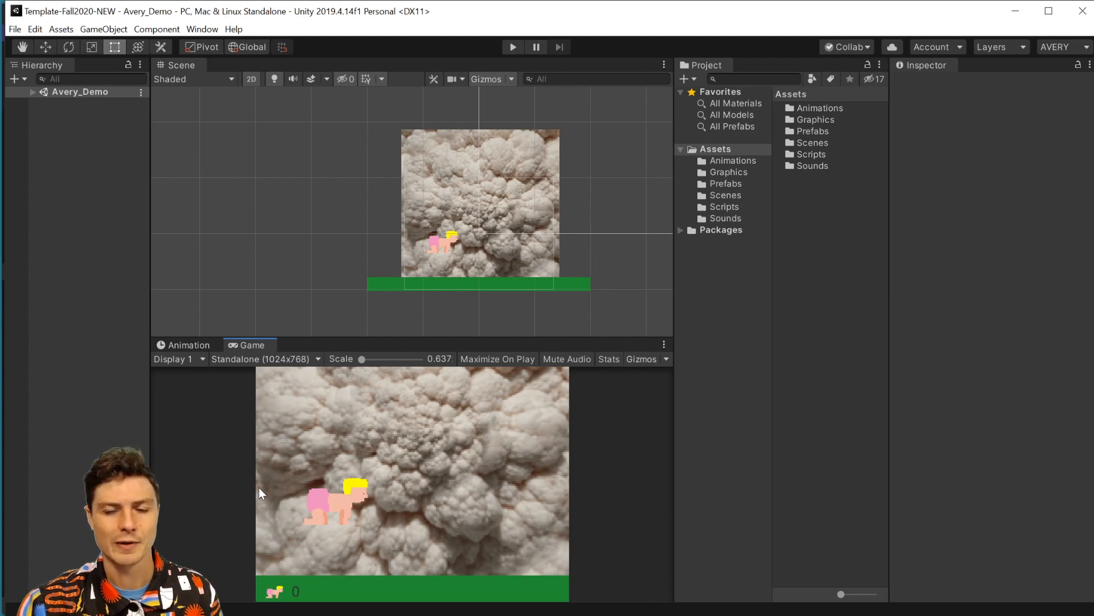
# Enlarge the Game view slightly while it is set to 4:3, and set its resolution back to Standalone (1024x768)
pyautogui.click(245, 359)
pyautogui.click(256, 435)
pyautogui.moveTo(354, 338)
pyautogui.mouseDown()
pyautogui.moveTo(349, 222)
pyautogui.moveTo(342, 368)
pyautogui.moveTo(336, 333)
pyautogui.mouseUp()
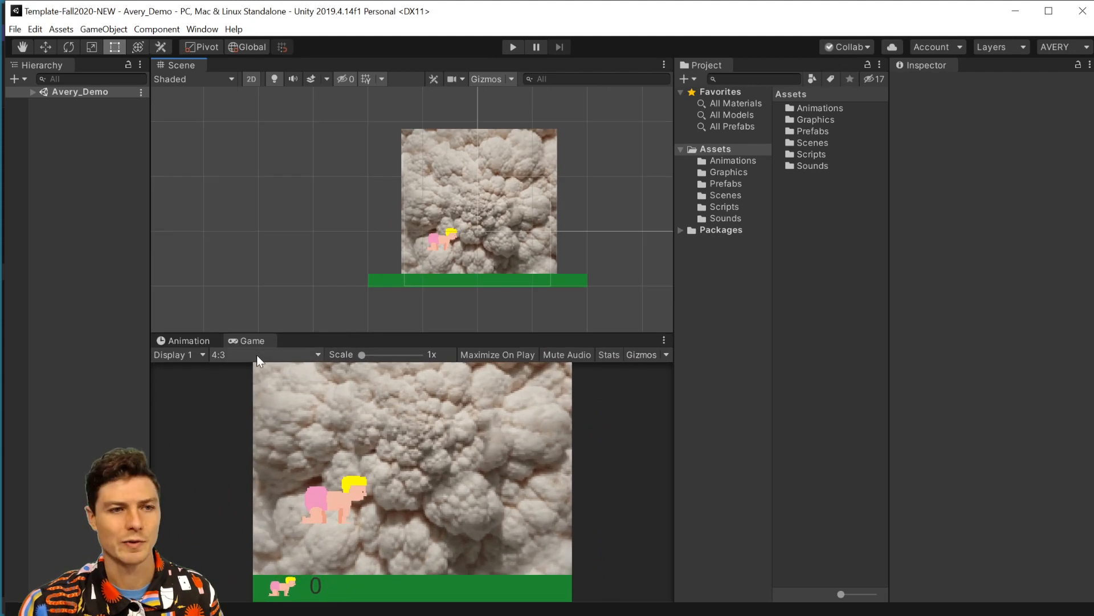
pyautogui.click(267, 353)
pyautogui.click(269, 481)
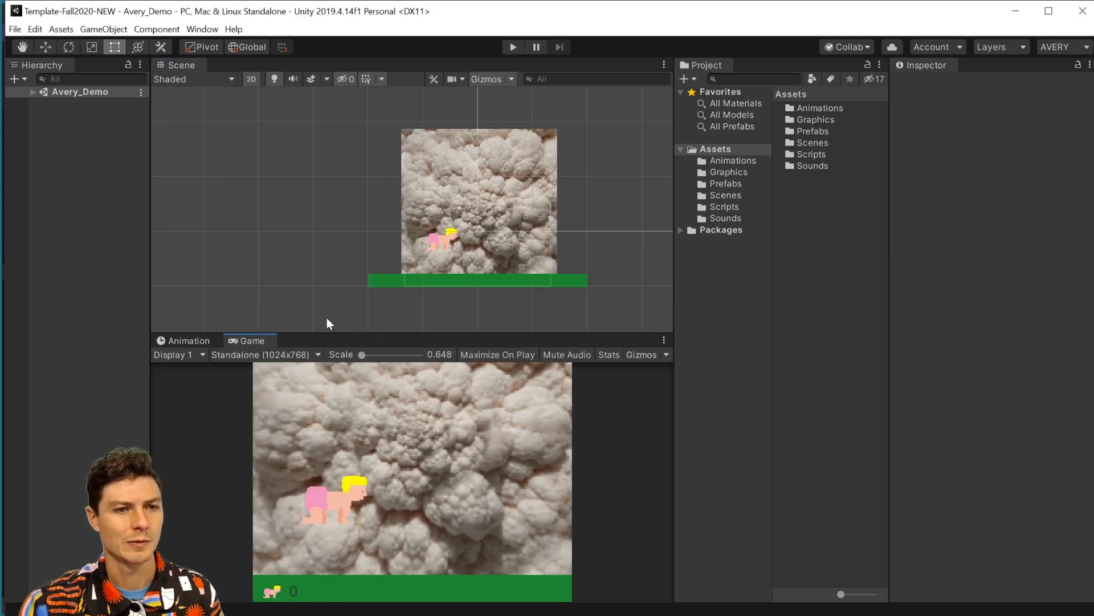
pyautogui.moveTo(323, 333)
pyautogui.mouseDown()
pyautogui.moveTo(325, 260)
pyautogui.moveTo(332, 332)
pyautogui.mouseUp()
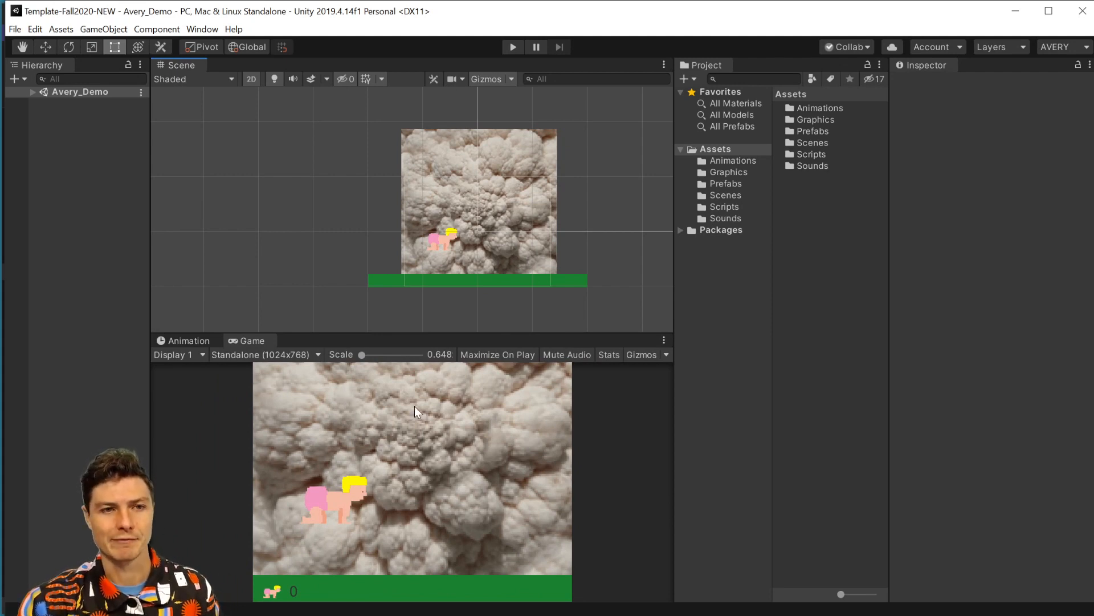
# Enable Maximize On Play for the Game view and test it by running, pausing and stopping the game
pyautogui.click(518, 356)
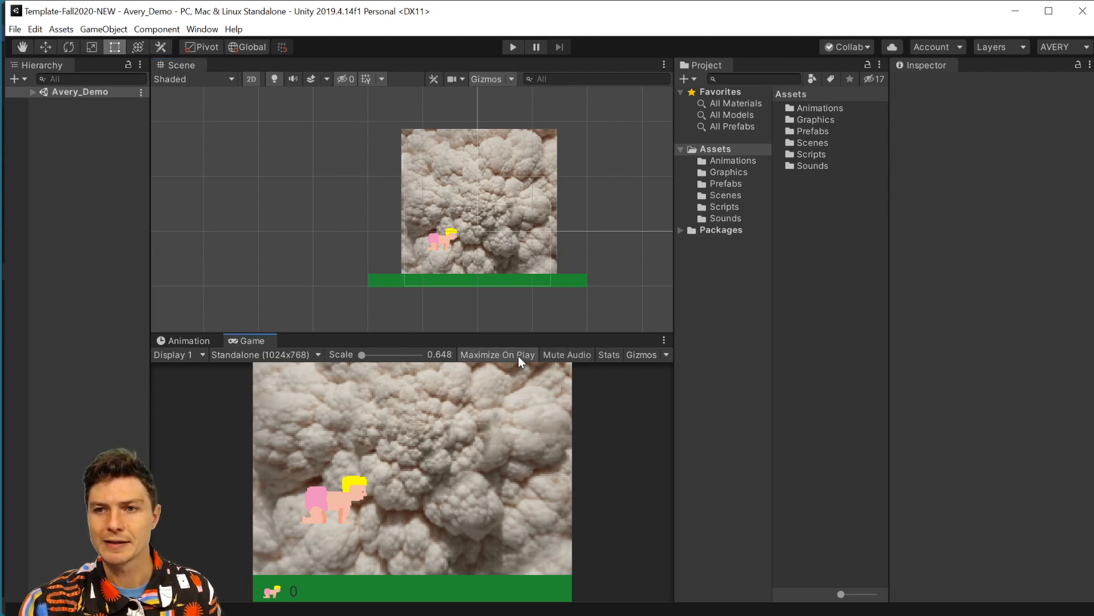
pyautogui.click(513, 47)
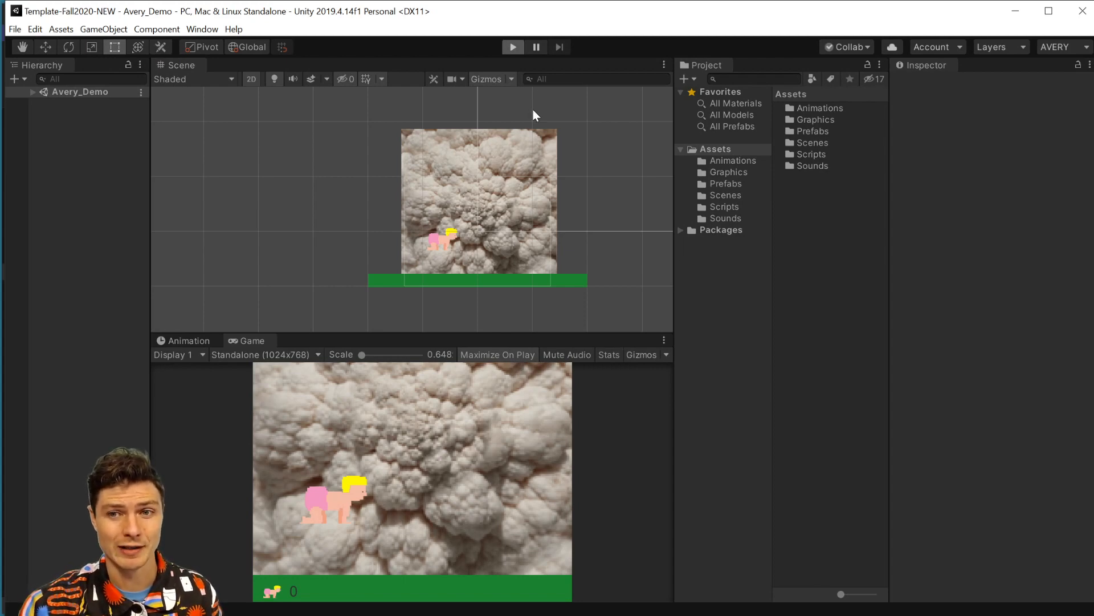
pyautogui.click(512, 47)
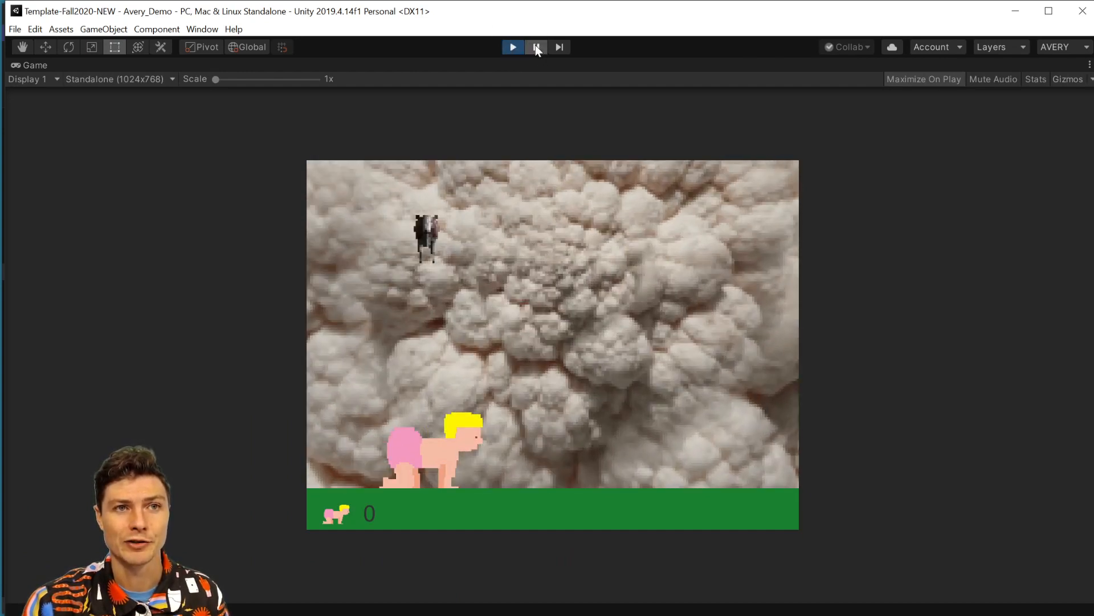
pyautogui.click(536, 45)
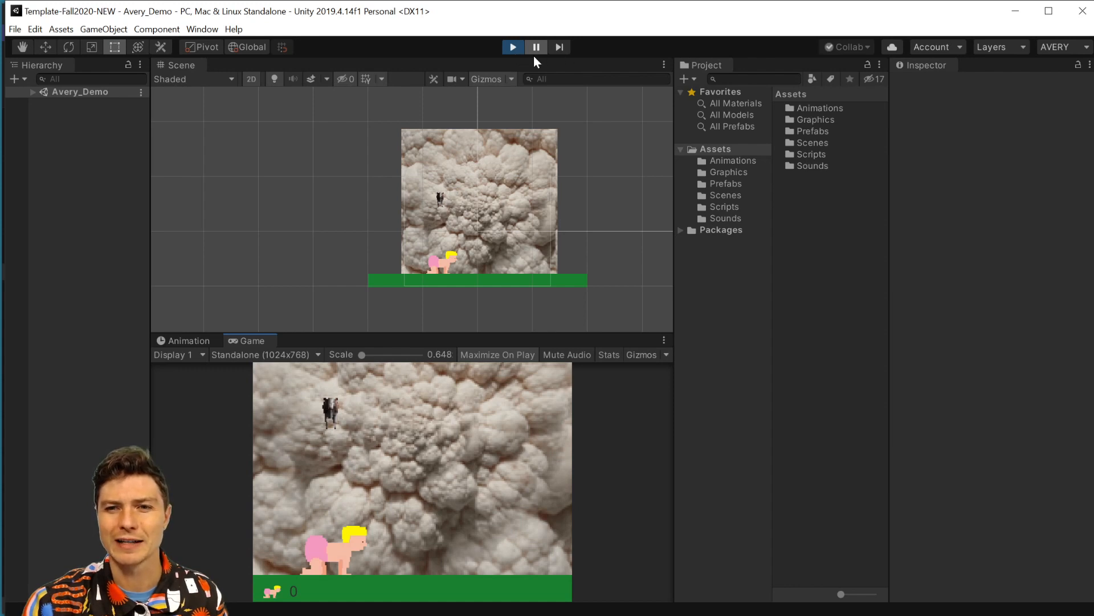
pyautogui.click(510, 47)
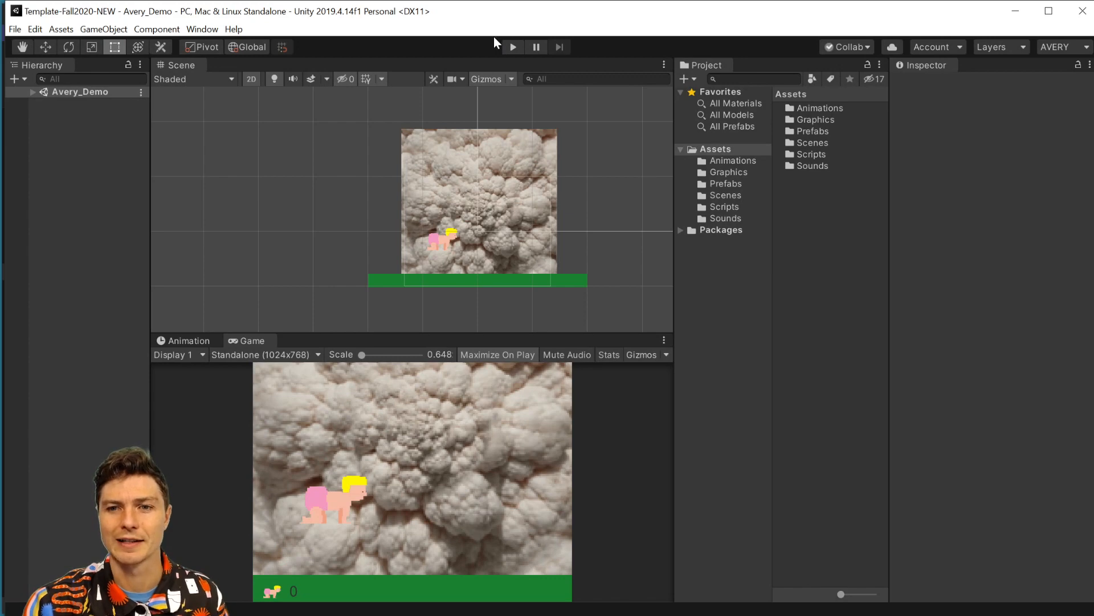
# Playtest the game by moving the baby back and forth and jumping to collect the cows, and exit play mode
pyautogui.click(515, 47)
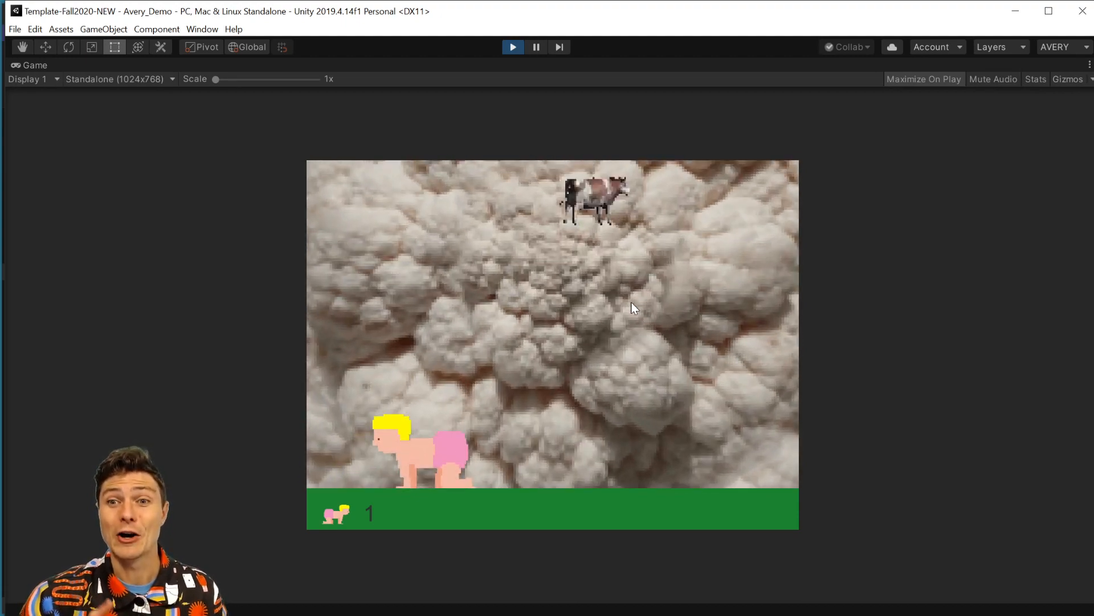
pyautogui.press('Left')
pyautogui.press('Right')
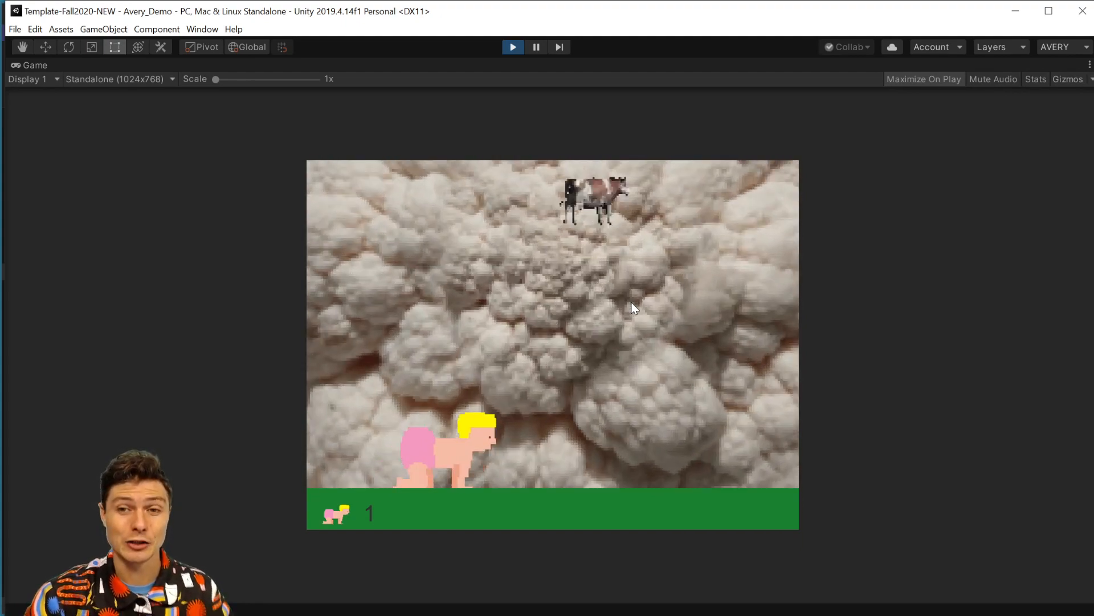
pyautogui.press('Up')
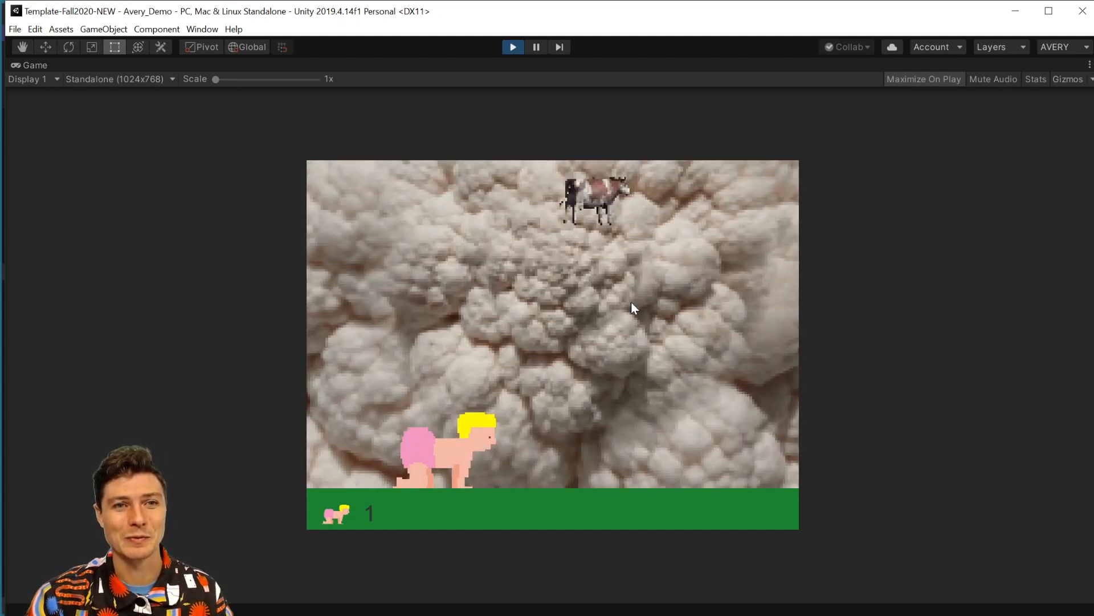
pyautogui.press('Right')
pyautogui.press('Left')
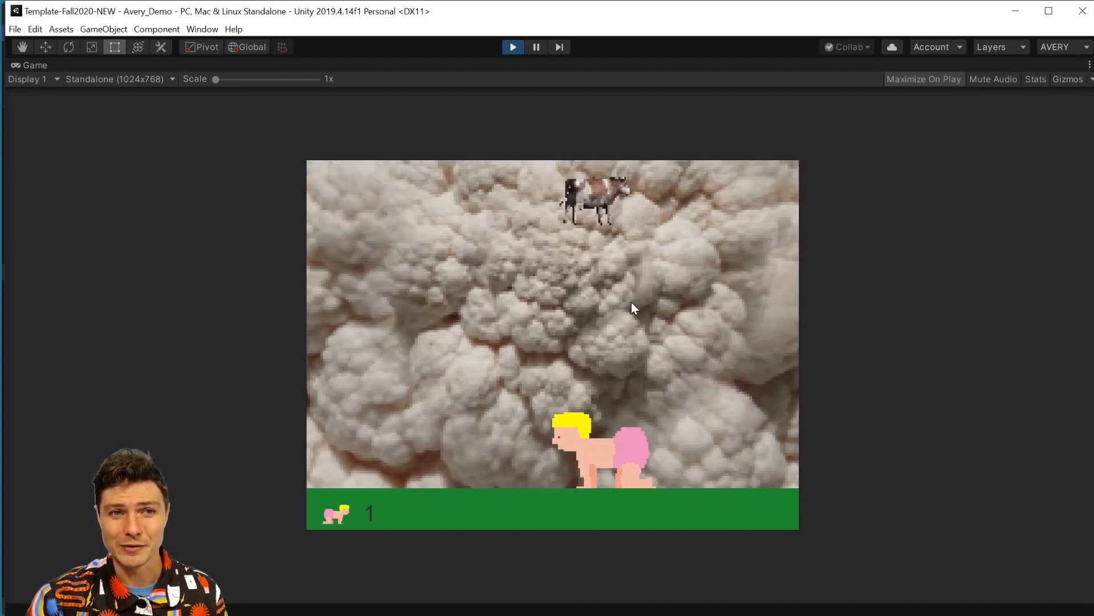
pyautogui.press('space')
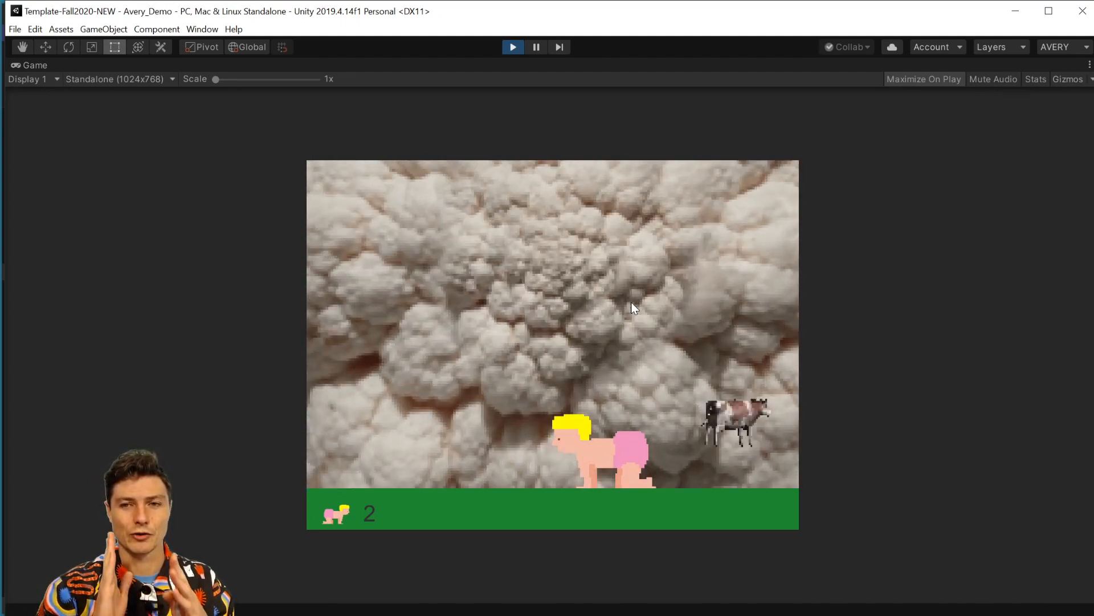
pyautogui.press('Left')
pyautogui.press('Right')
pyautogui.press('Left')
pyautogui.press('space')
pyautogui.press('Left')
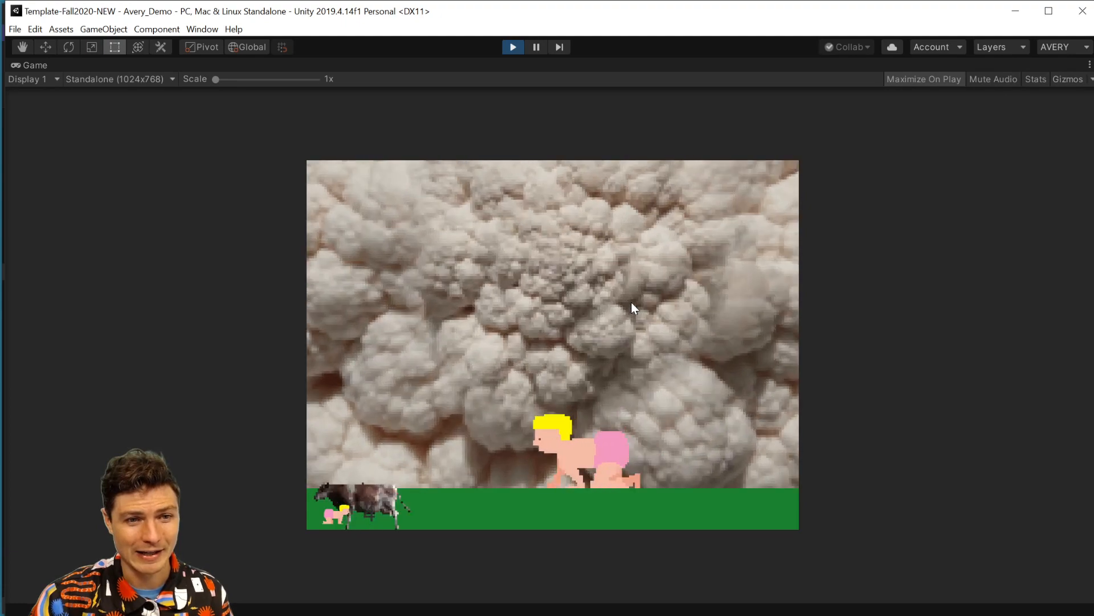
pyautogui.press('Right')
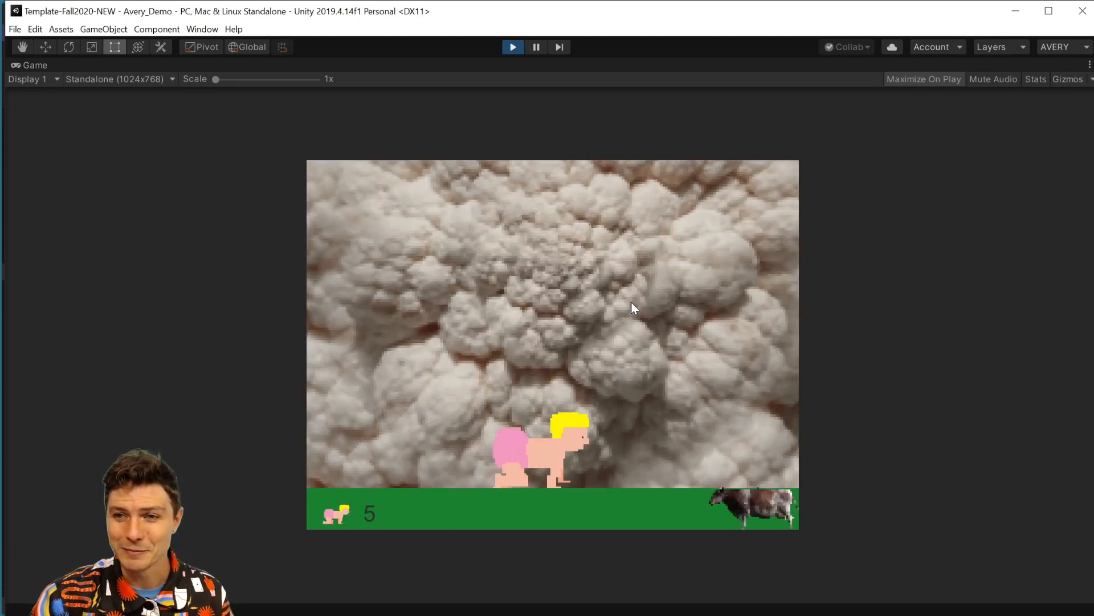
pyautogui.press('Left')
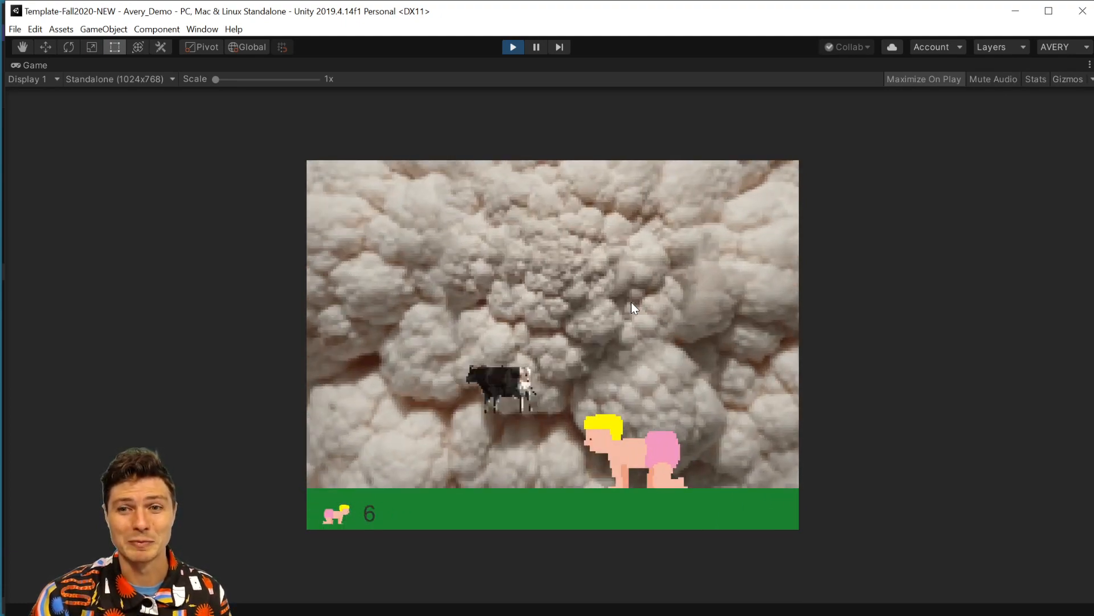
pyautogui.press('Left')
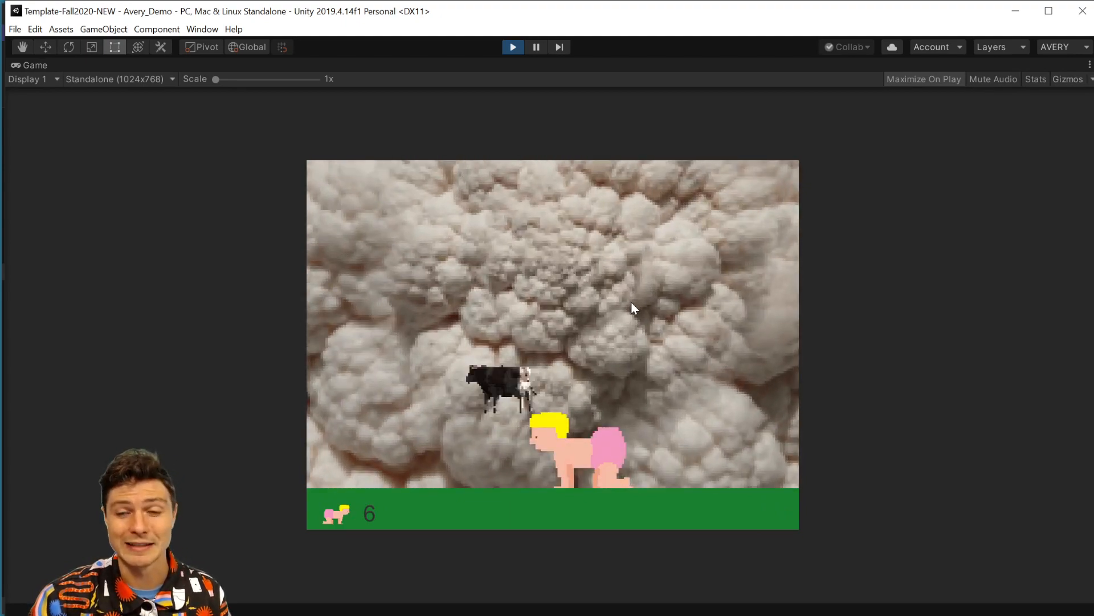
pyautogui.press('Left')
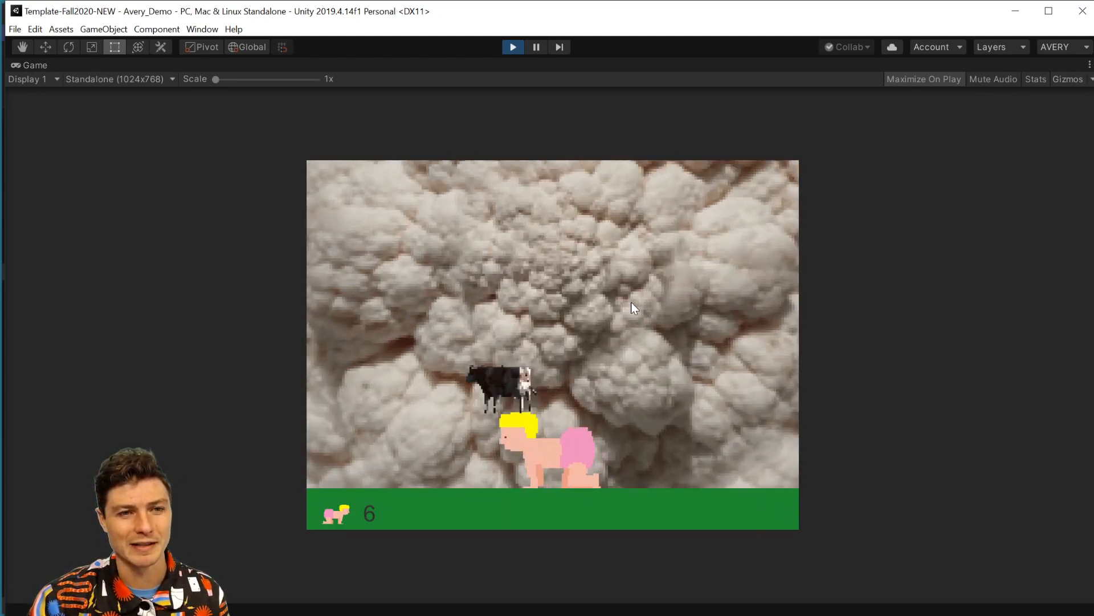
pyautogui.press('space')
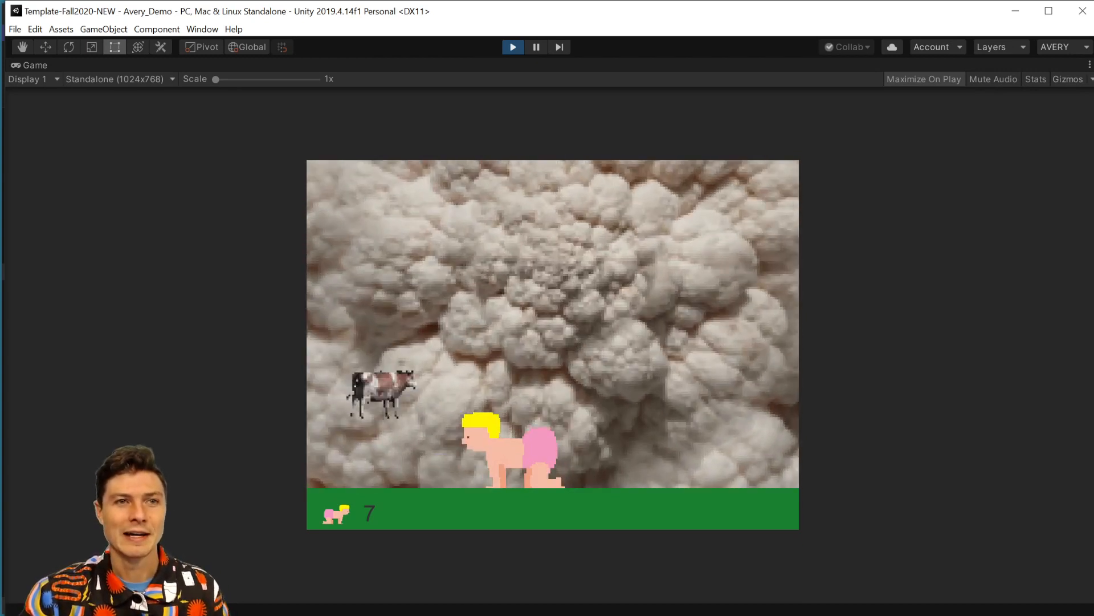
pyautogui.click(512, 48)
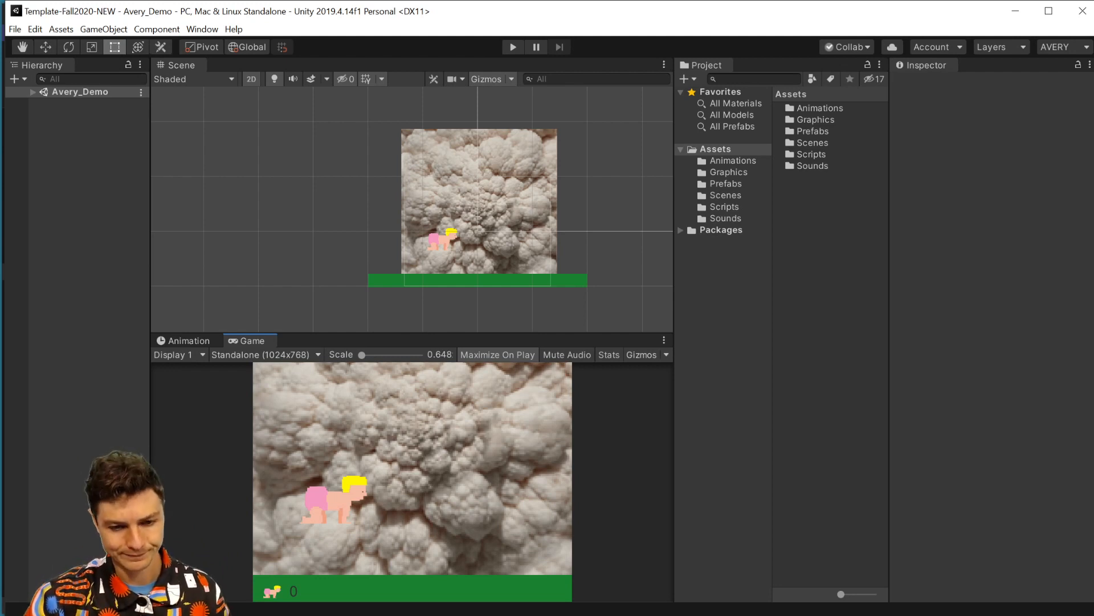
# Switch to Unity Hub and locate the Template-Fall2020-NEW folder in Downloads as a project to add, without adding it
pyautogui.hotkey('alt', 'Tab')
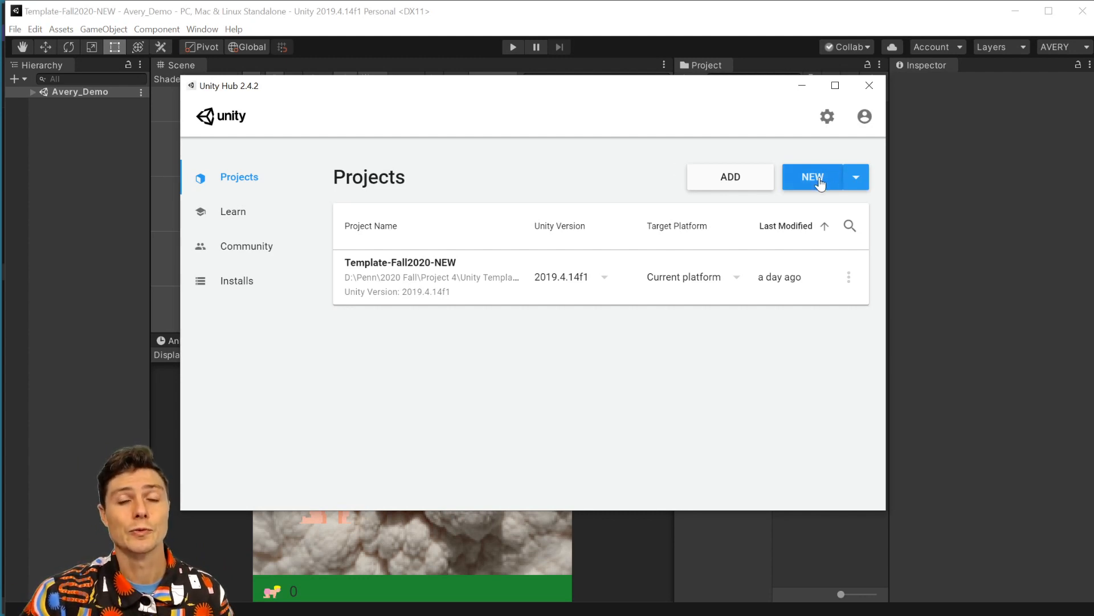
pyautogui.click(721, 177)
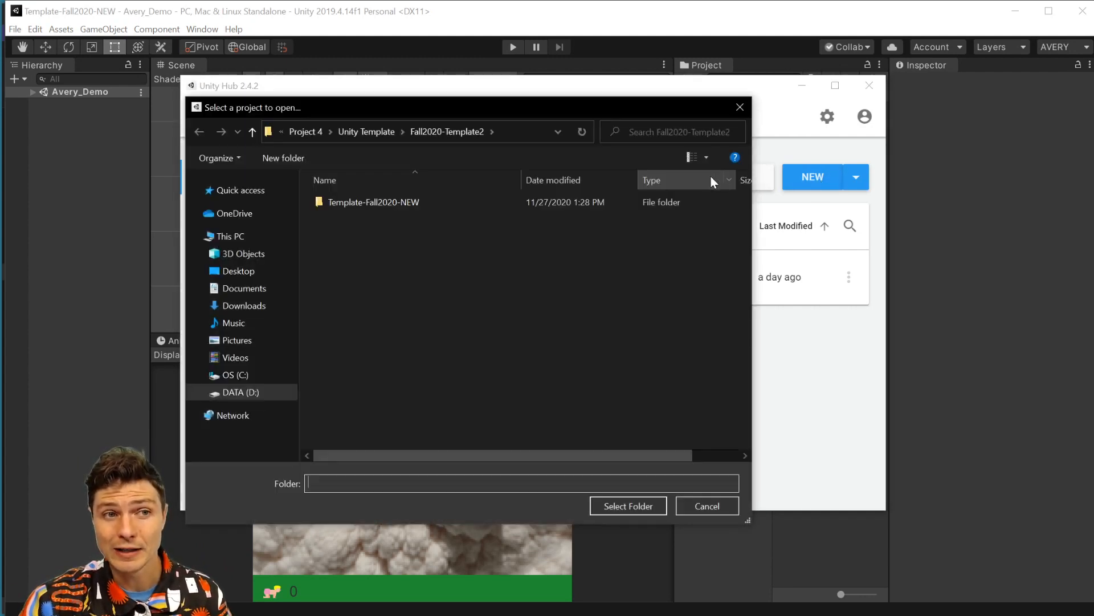
pyautogui.click(249, 306)
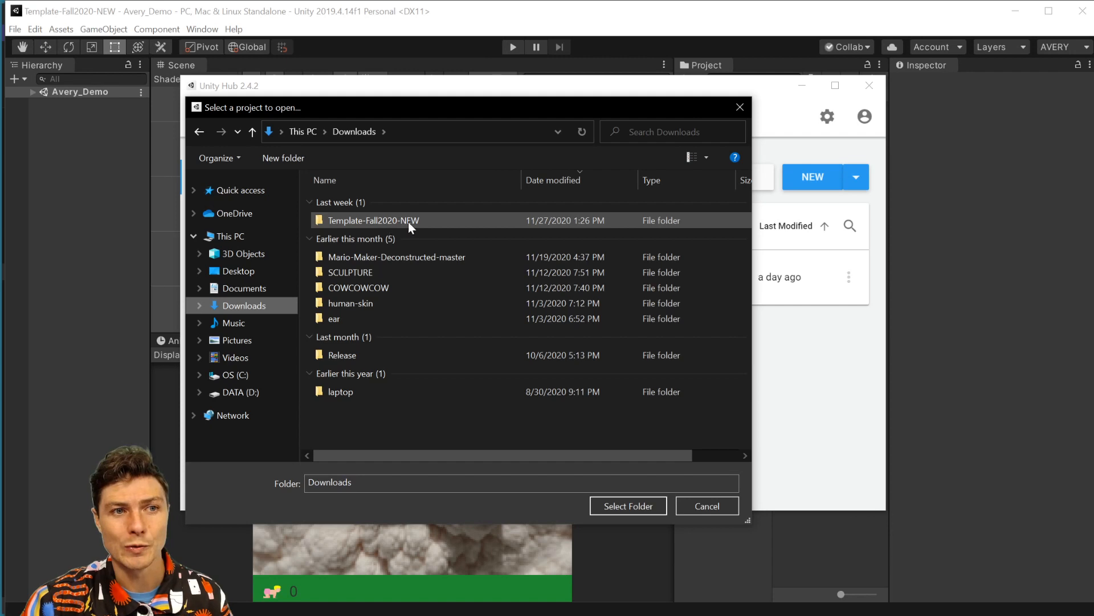
pyautogui.click(357, 222)
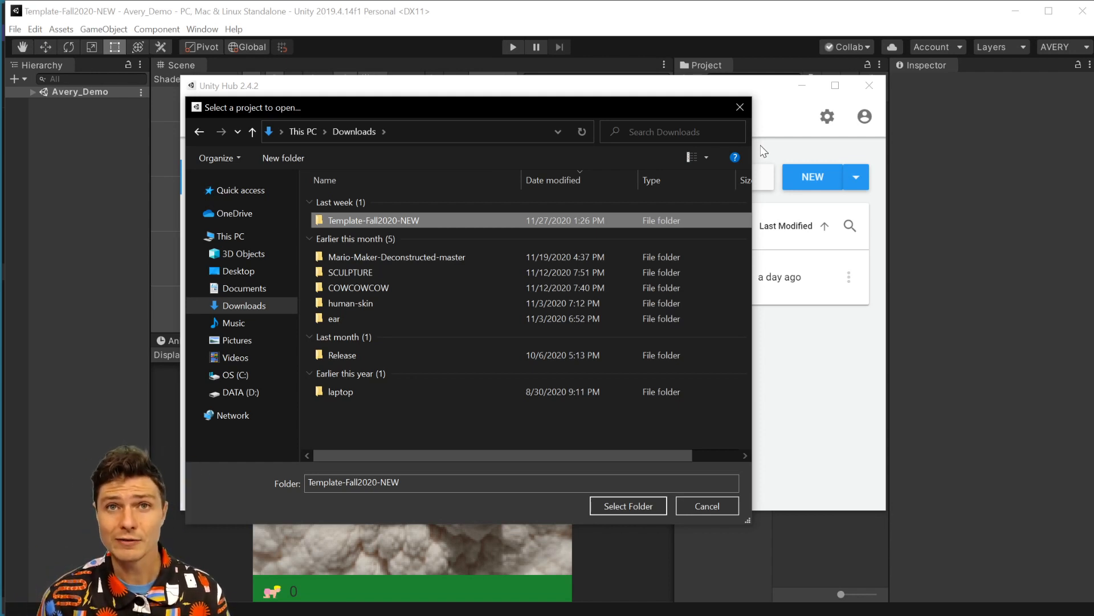
pyautogui.click(739, 107)
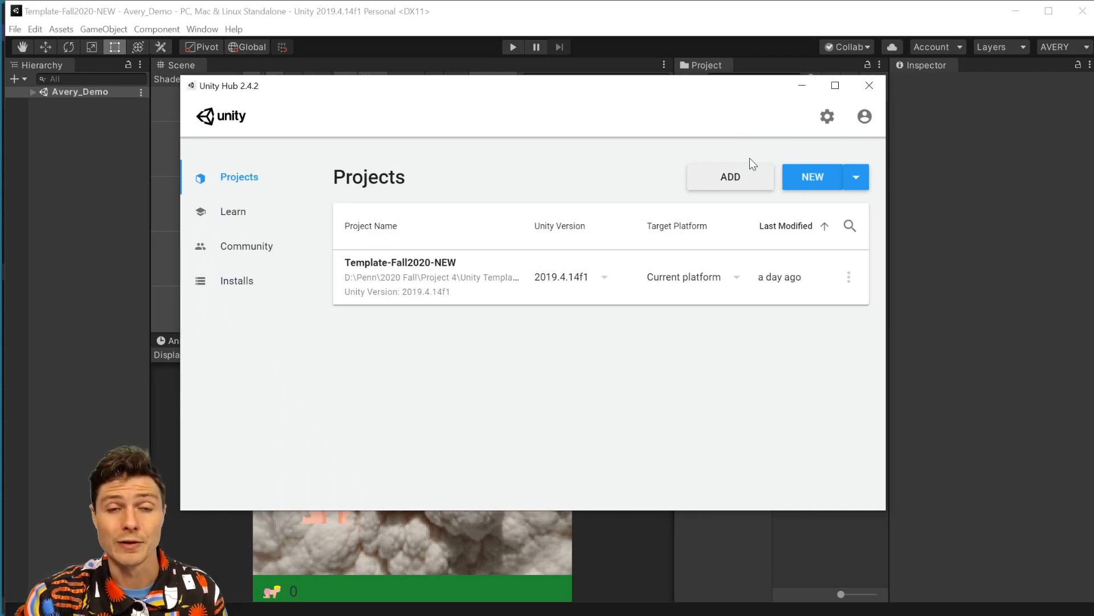
# Set up a new project with the 2D template and name it Tutorial-Demo
pyautogui.click(819, 182)
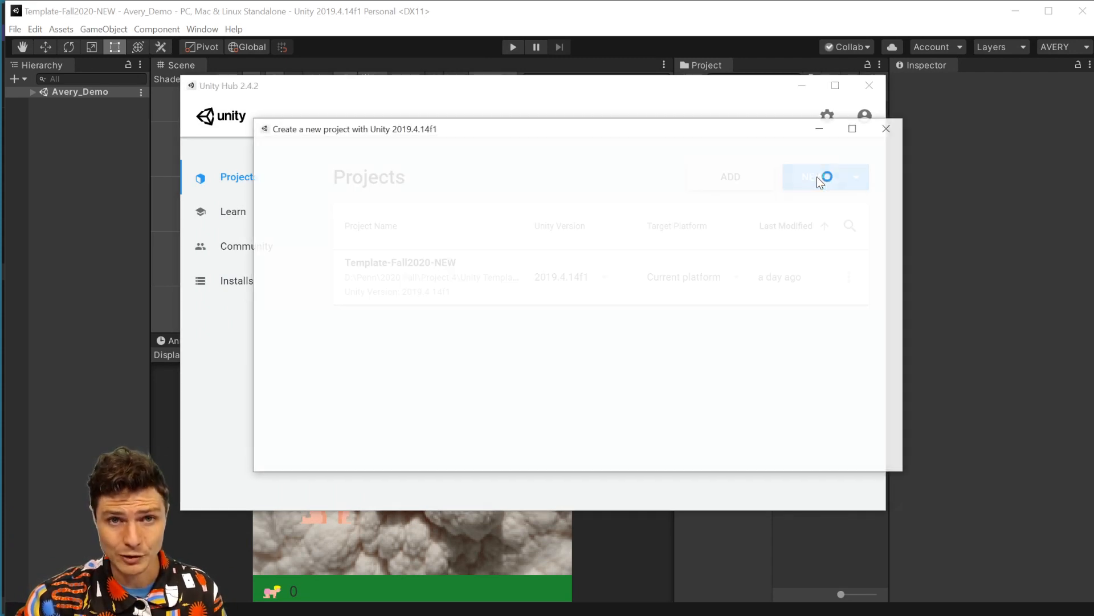
pyautogui.click(280, 258)
pyautogui.doubleClick(663, 206)
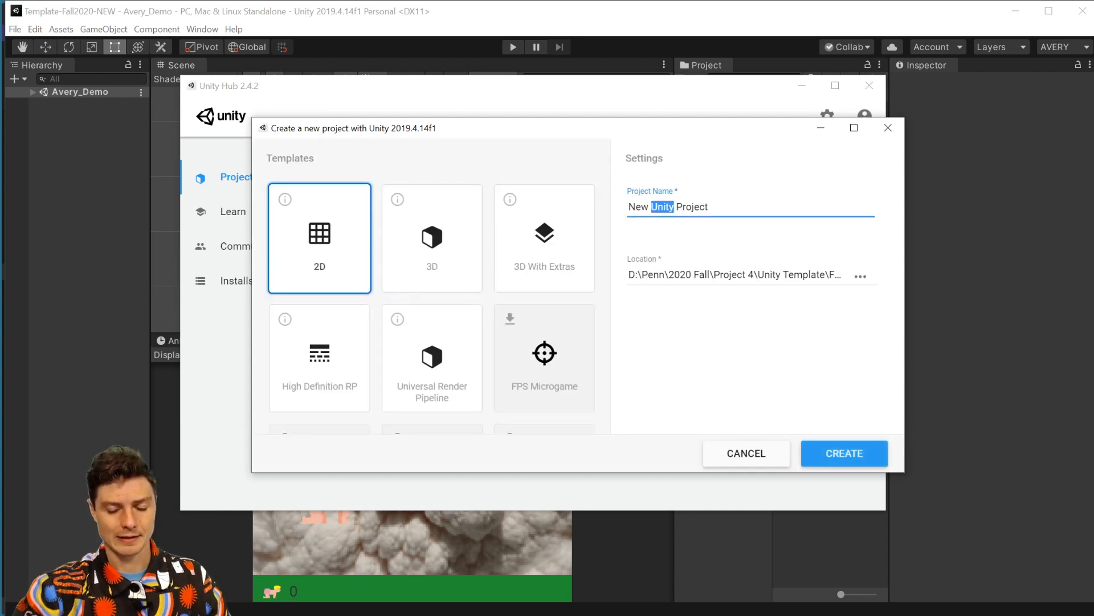
pyautogui.moveTo(720, 207); pyautogui.dragTo(532, 228)
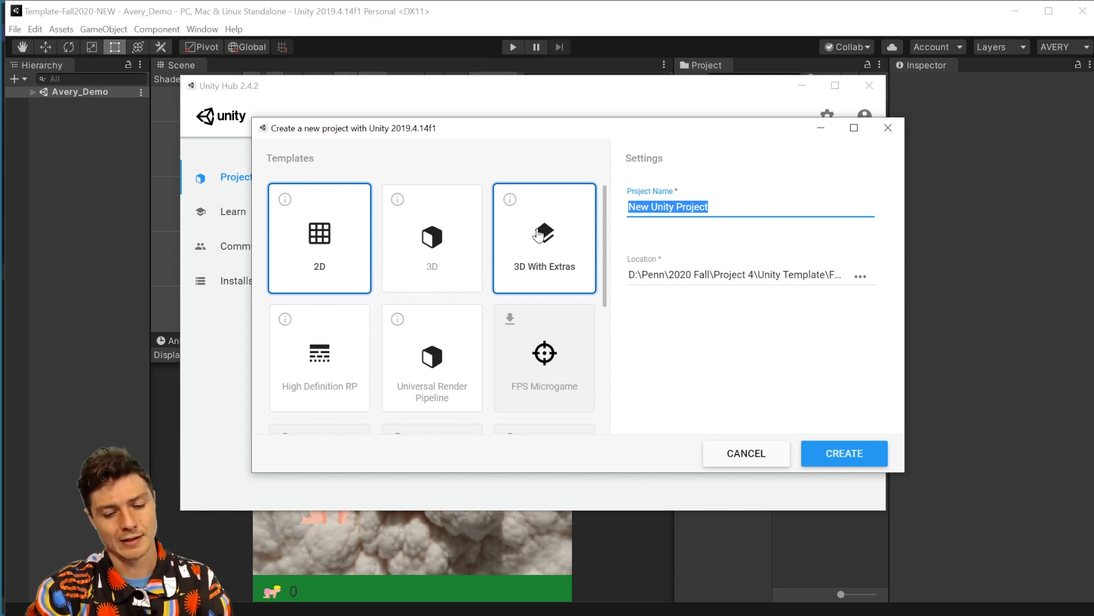
pyautogui.write('Tuto')
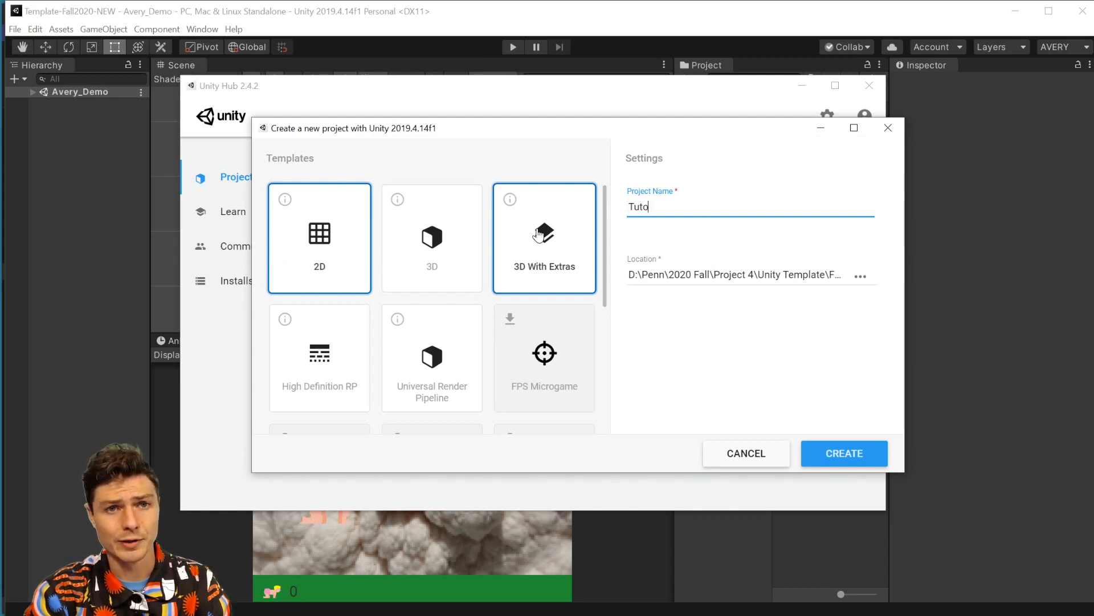
pyautogui.write('rial-Demo')
# Choose the Fall2020-Template2 folder as the save location and create the project
pyautogui.click(862, 277)
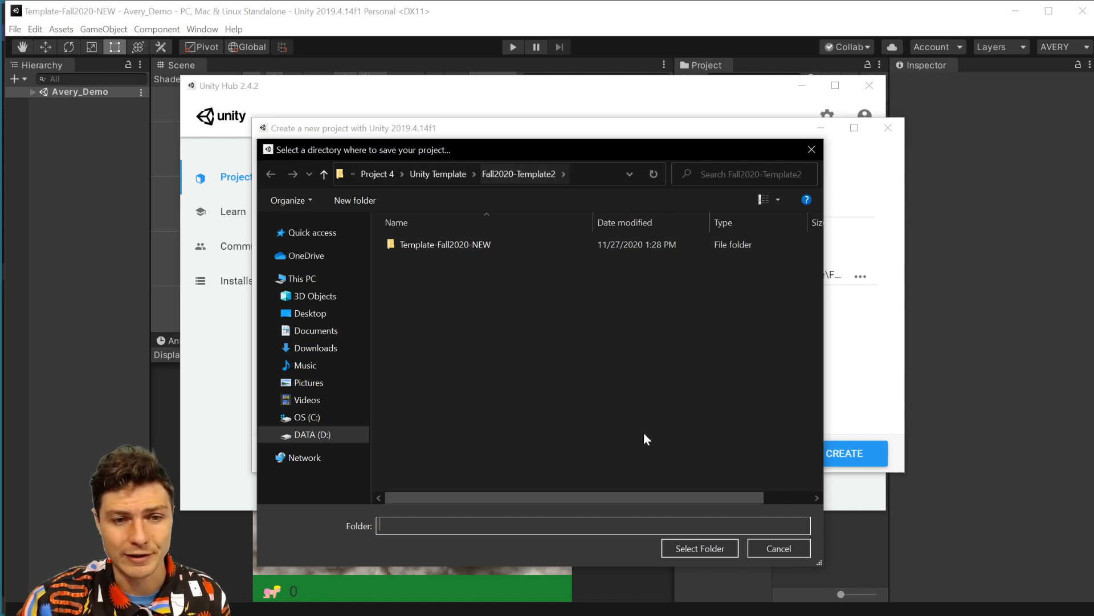
pyautogui.click(696, 549)
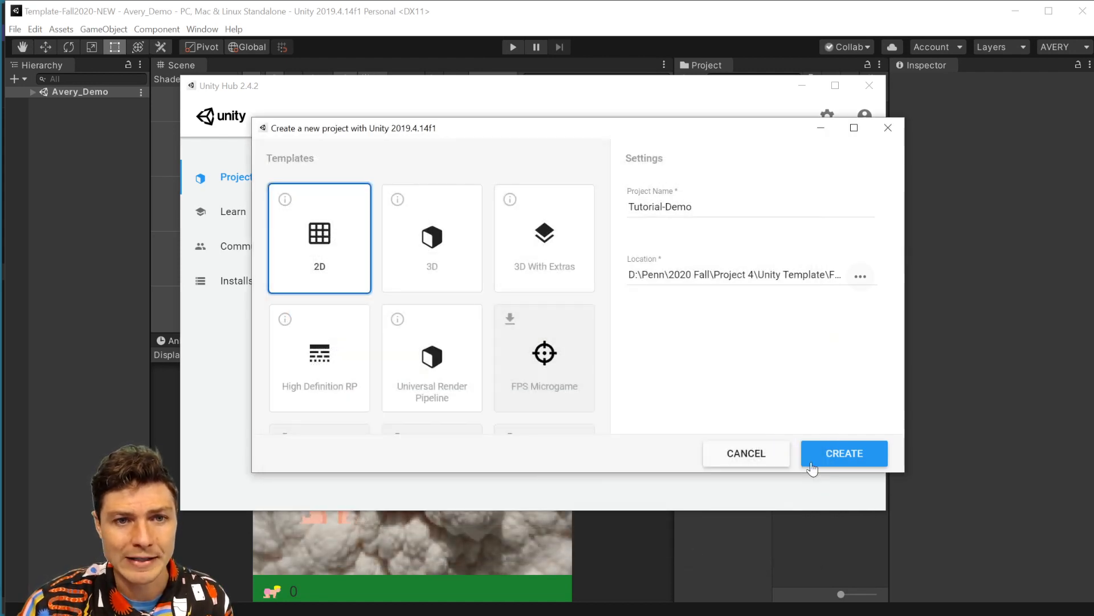
pyautogui.click(849, 455)
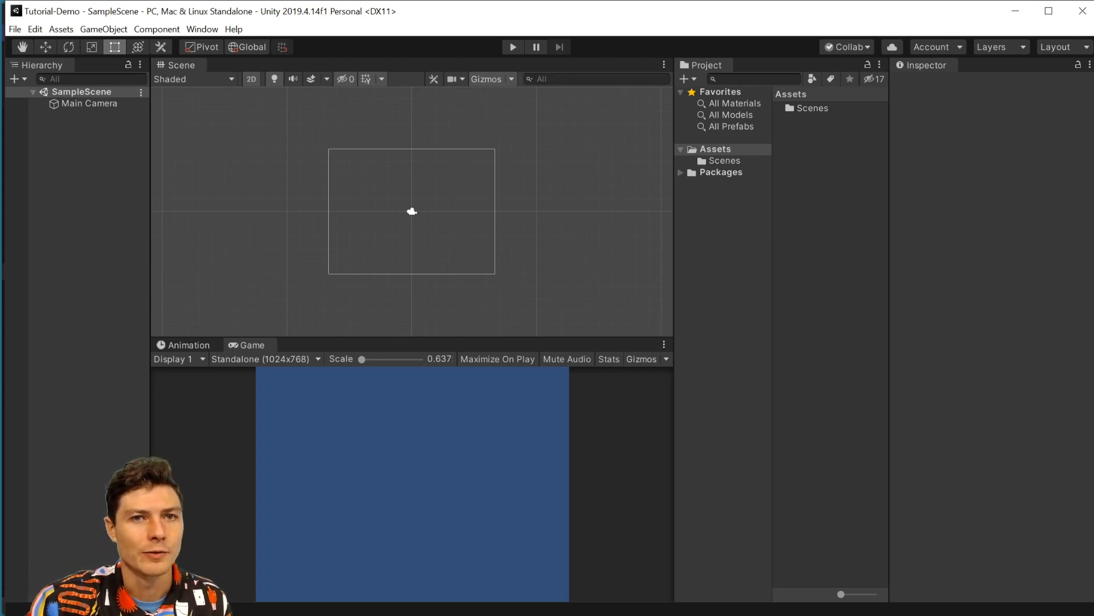
# Try the Default window layout, and switch to the 2 by 3 layout
pyautogui.click(1055, 46)
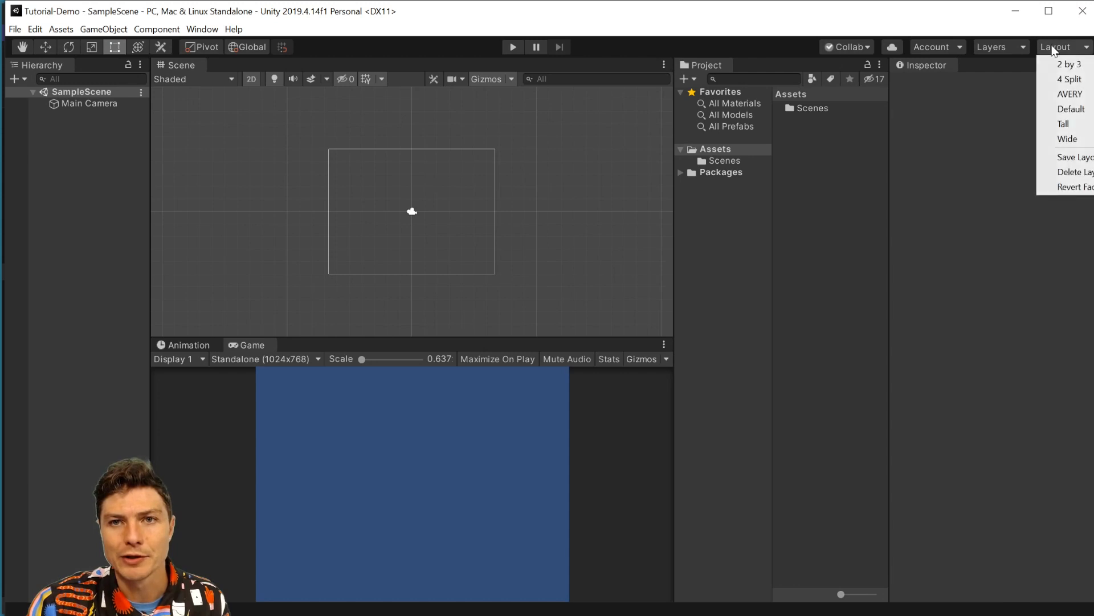
pyautogui.click(1065, 110)
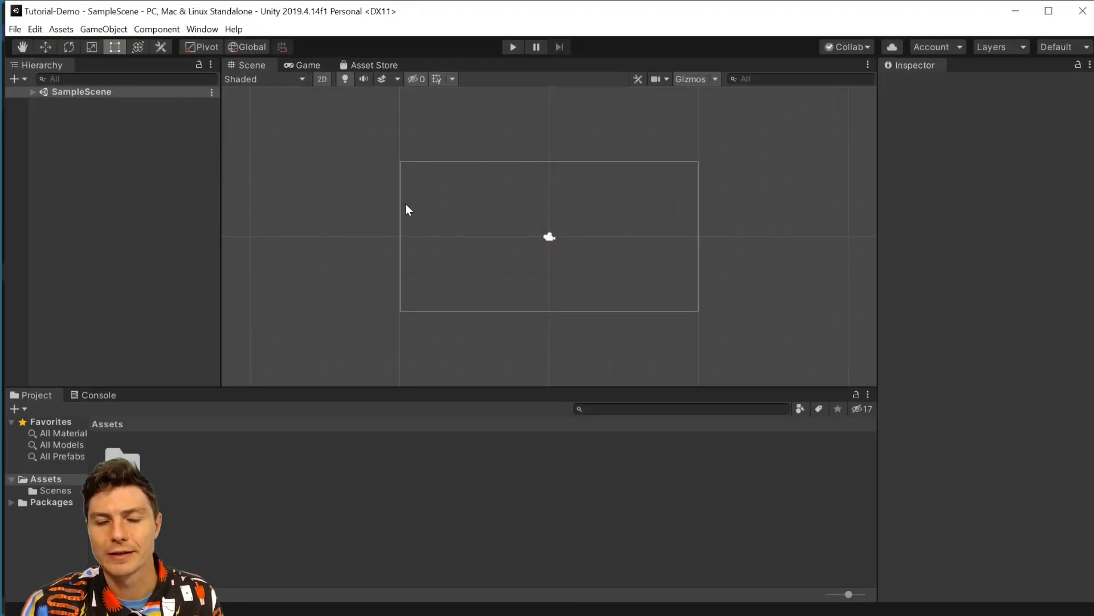
pyautogui.click(1083, 48)
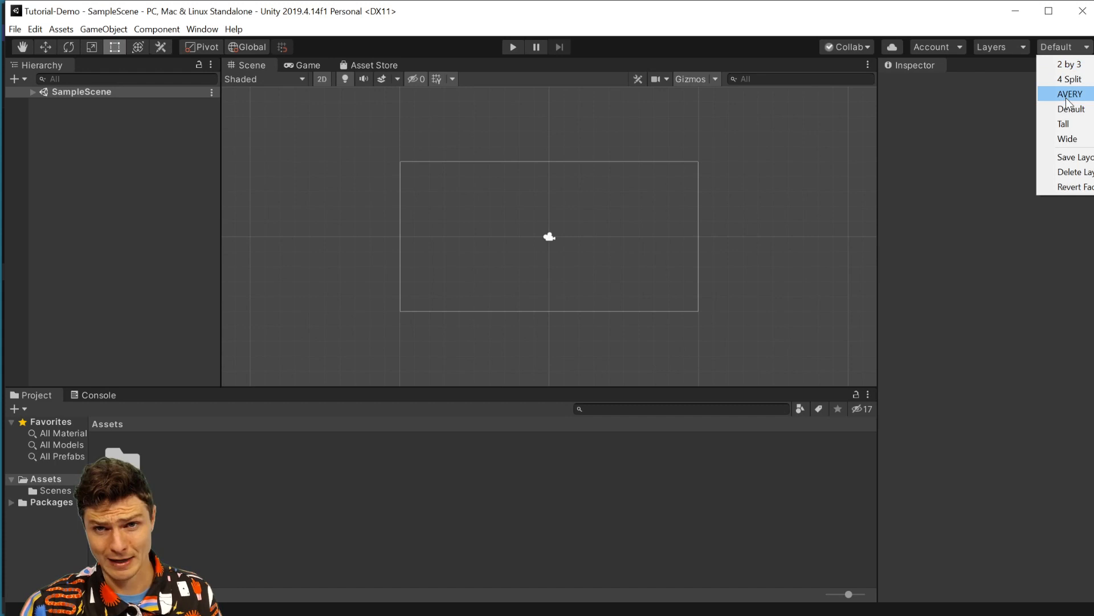
pyautogui.click(1068, 64)
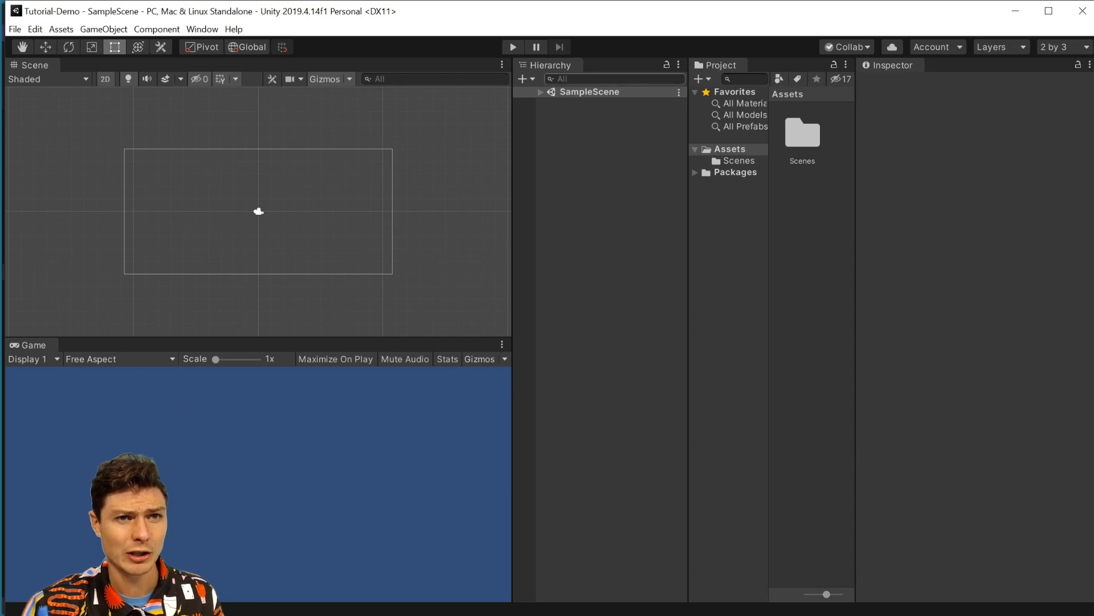
# Dock the Hierarchy beside the Scene view, widen the Project folder tree, and shrink the asset icons to a list
pyautogui.click(560, 64)
pyautogui.moveTo(559, 62); pyautogui.dragTo(15, 70)
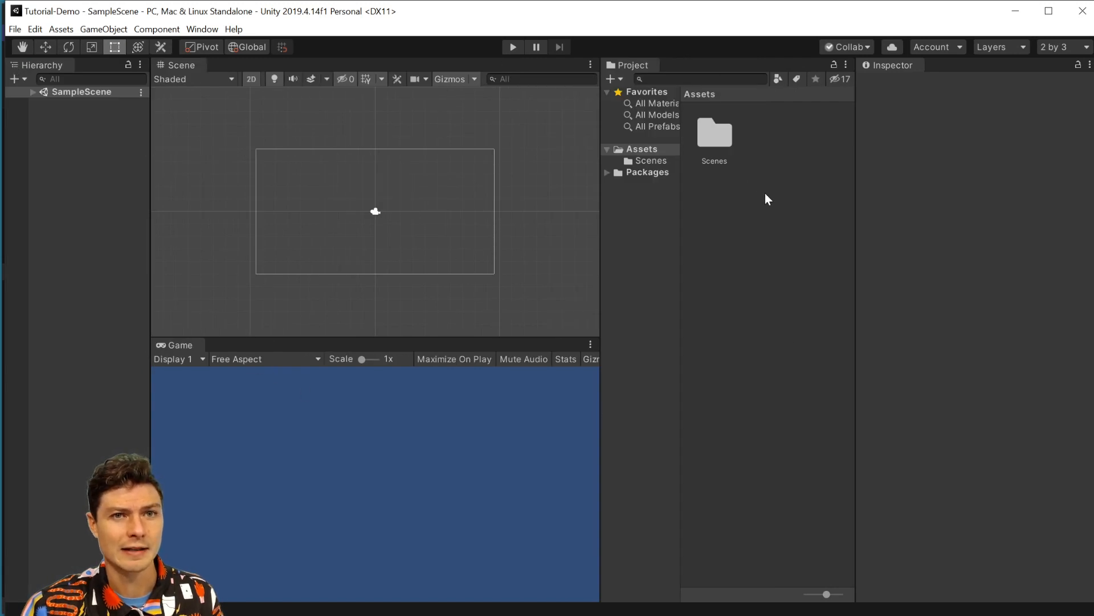
pyautogui.moveTo(679, 100); pyautogui.dragTo(728, 102)
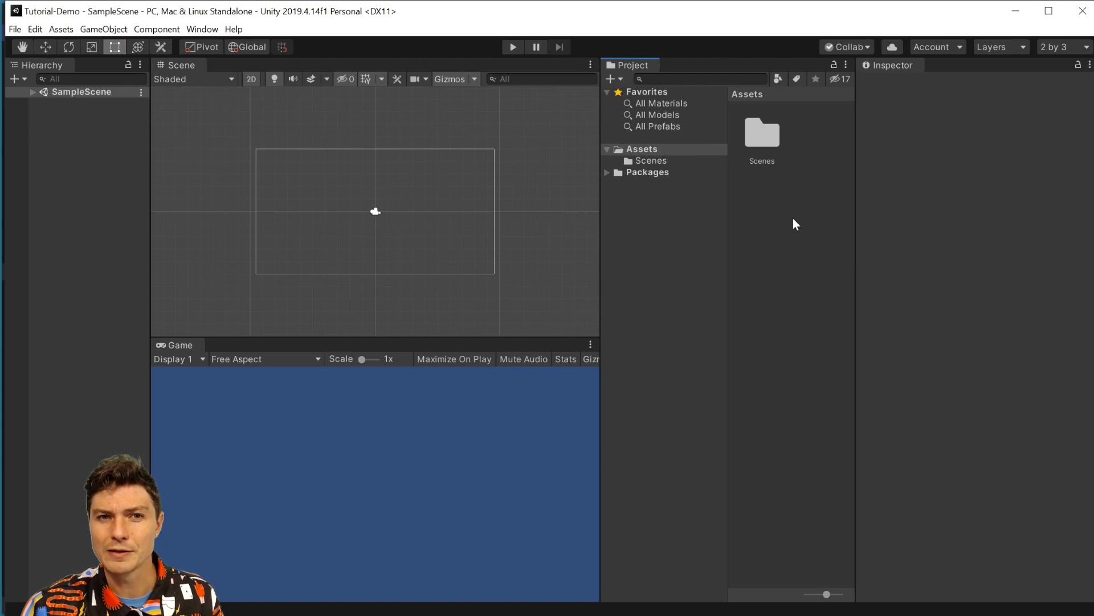
pyautogui.moveTo(828, 596); pyautogui.dragTo(789, 593)
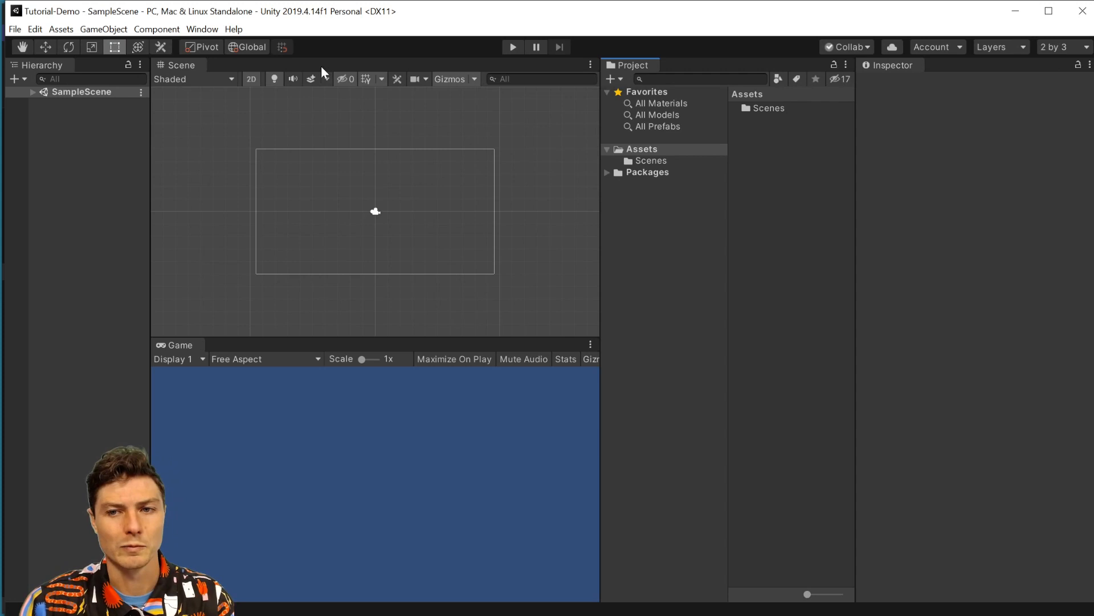
# Open the Animation window and dock it as a tab alongside the Game view
pyautogui.click(202, 29)
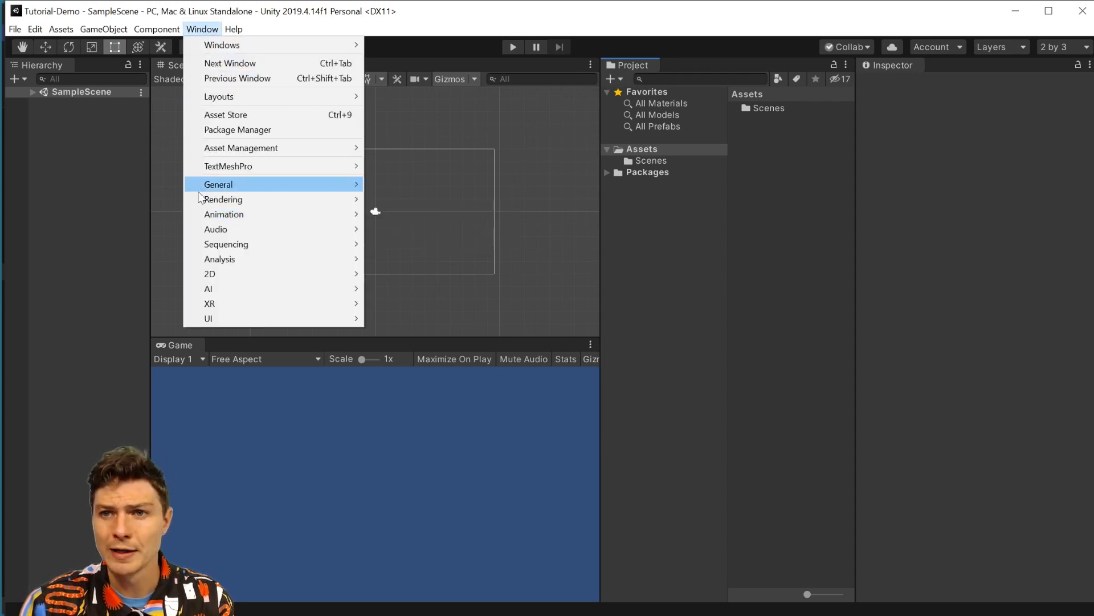
pyautogui.moveTo(223, 214)
pyautogui.click(420, 212)
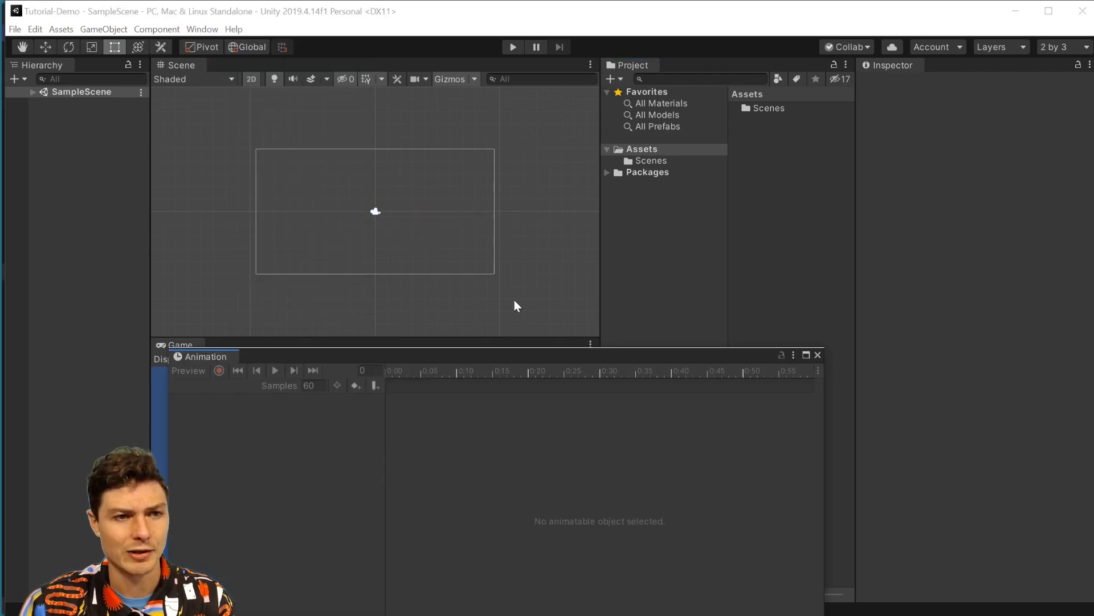
pyautogui.moveTo(211, 357); pyautogui.dragTo(364, 443)
pyautogui.moveTo(105, 298); pyautogui.dragTo(238, 359)
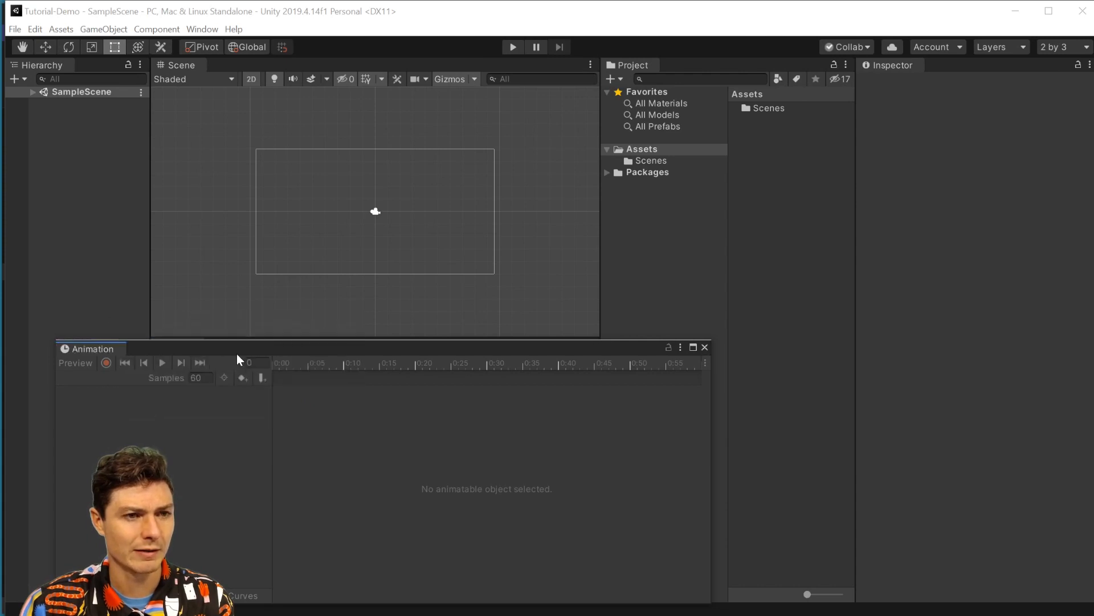
pyautogui.moveTo(111, 348); pyautogui.dragTo(582, 435)
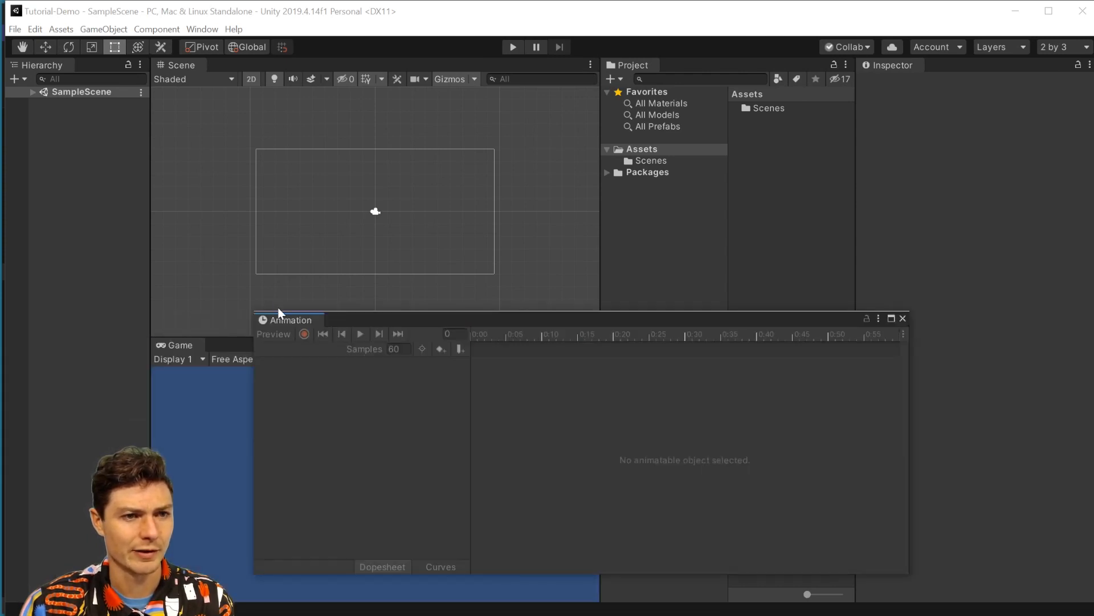
pyautogui.moveTo(296, 320); pyautogui.dragTo(255, 356)
pyautogui.moveTo(224, 347); pyautogui.dragTo(183, 350)
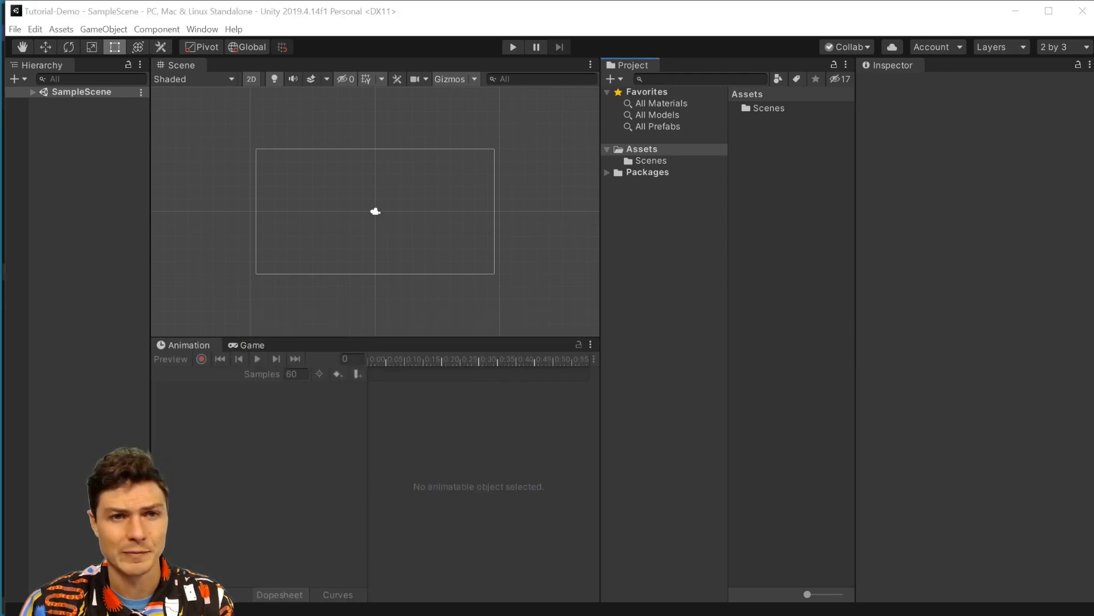
# Apply the AVERY layout and enable Maximize On Play in the Game view, keeping the Standalone (1024x768) resolution
pyautogui.click(1085, 48)
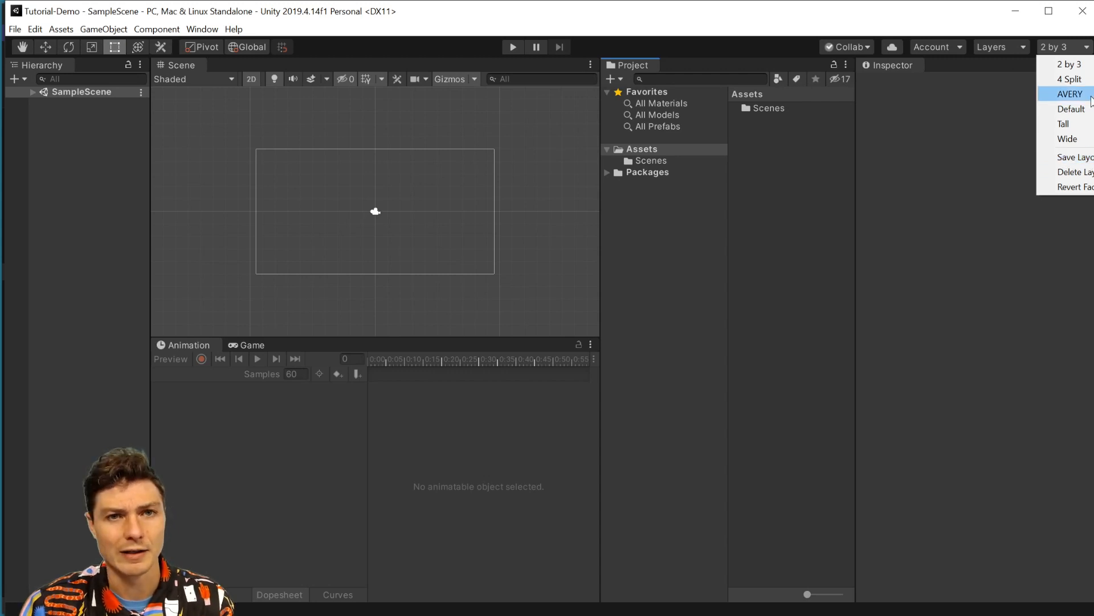
pyautogui.click(1087, 94)
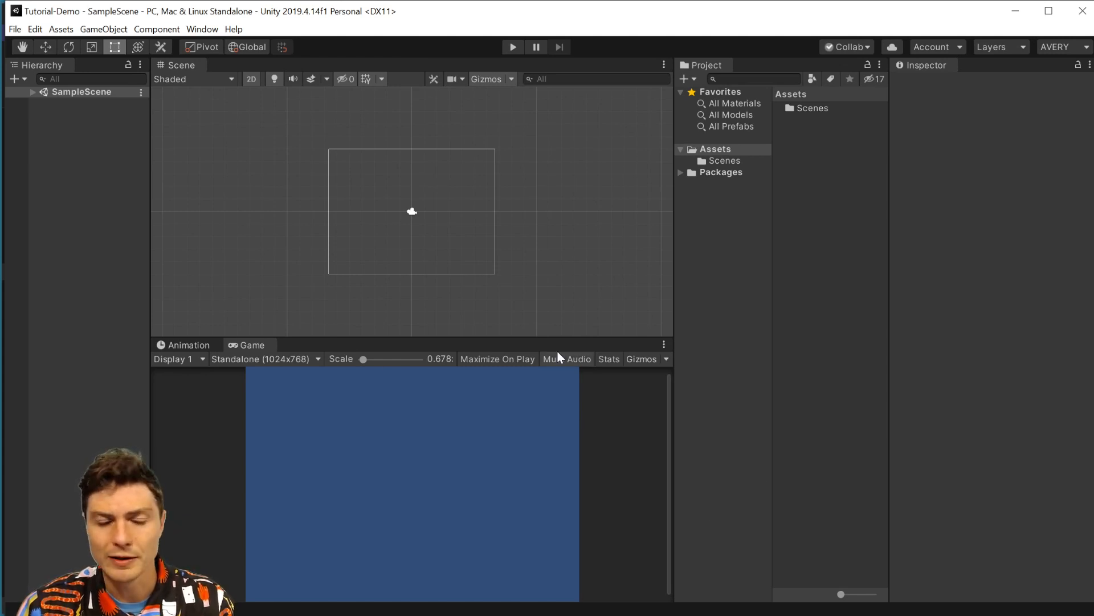
pyautogui.click(258, 360)
pyautogui.click(280, 360)
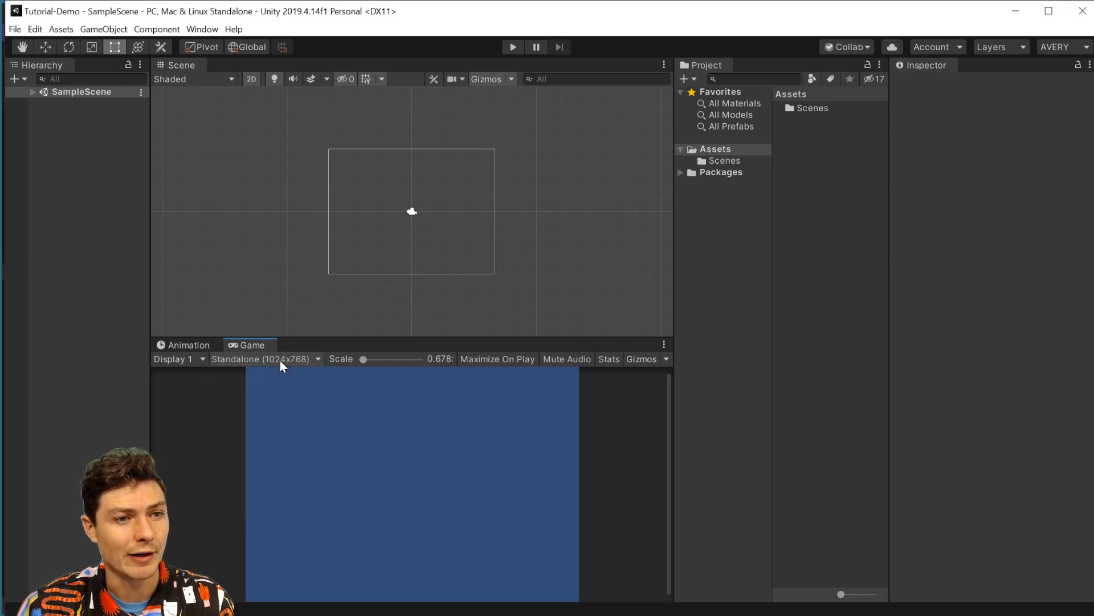
pyautogui.click(279, 361)
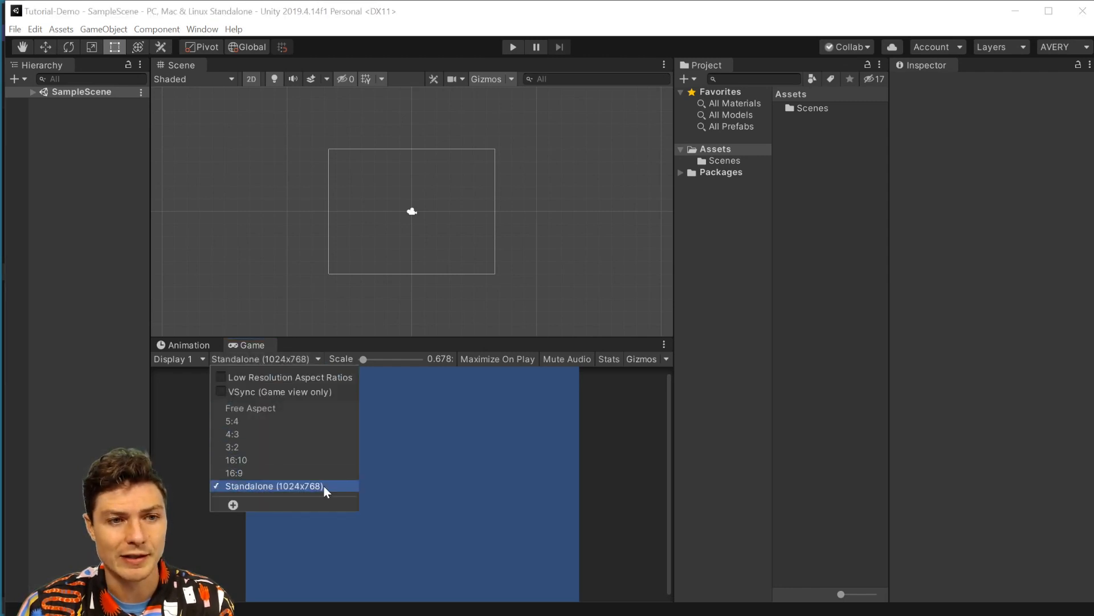
pyautogui.click(480, 354)
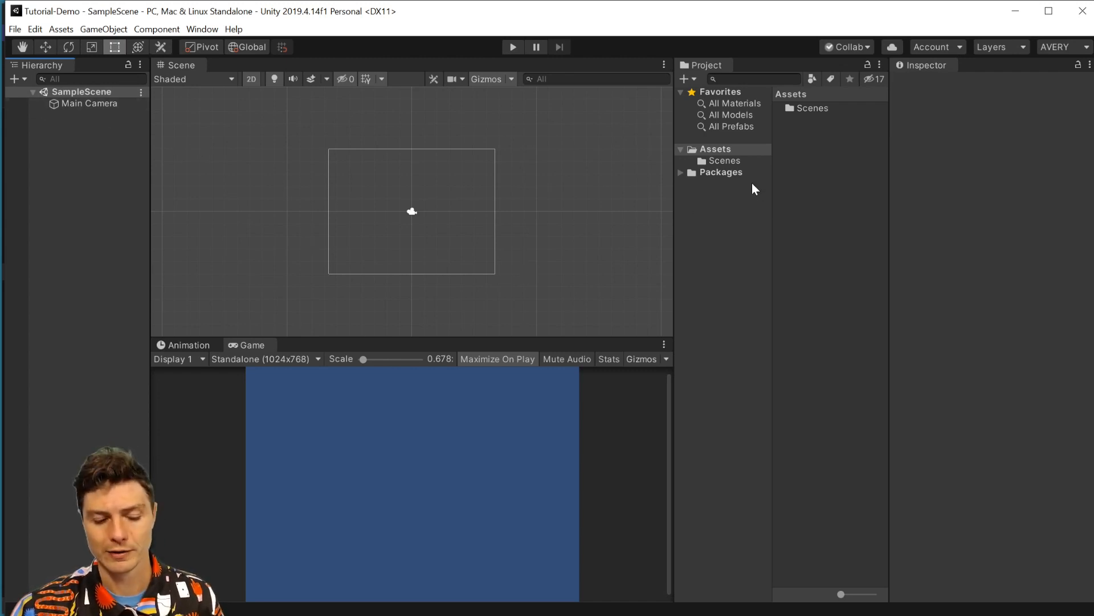
# Create a folder named Animations inside the Assets folder
pyautogui.click(716, 150)
pyautogui.click(799, 150)
pyautogui.click(710, 149)
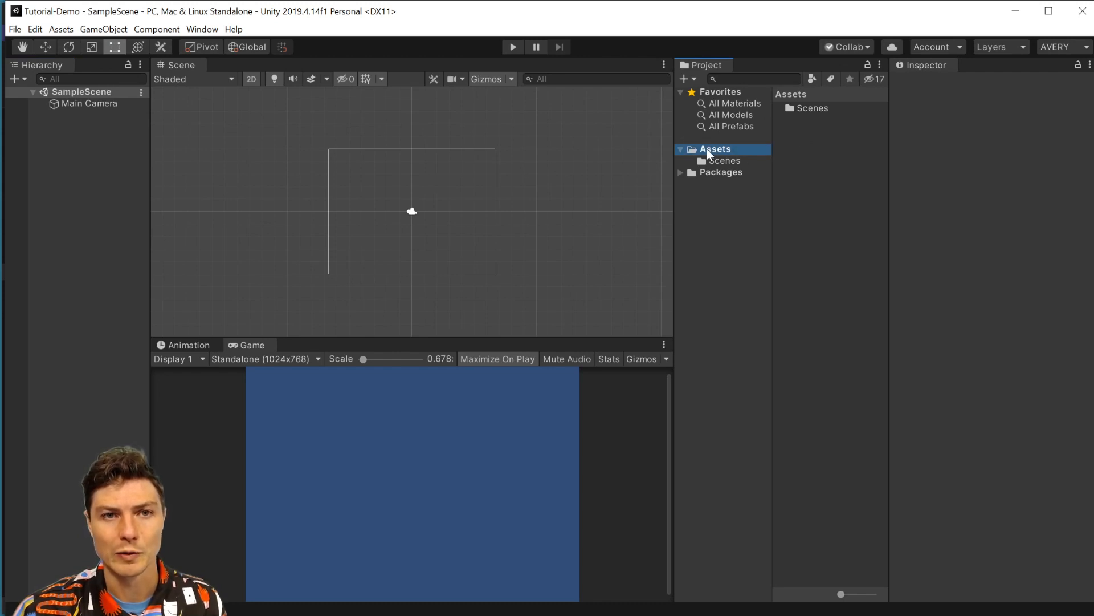
pyautogui.rightClick(812, 143)
pyautogui.moveTo(915, 154)
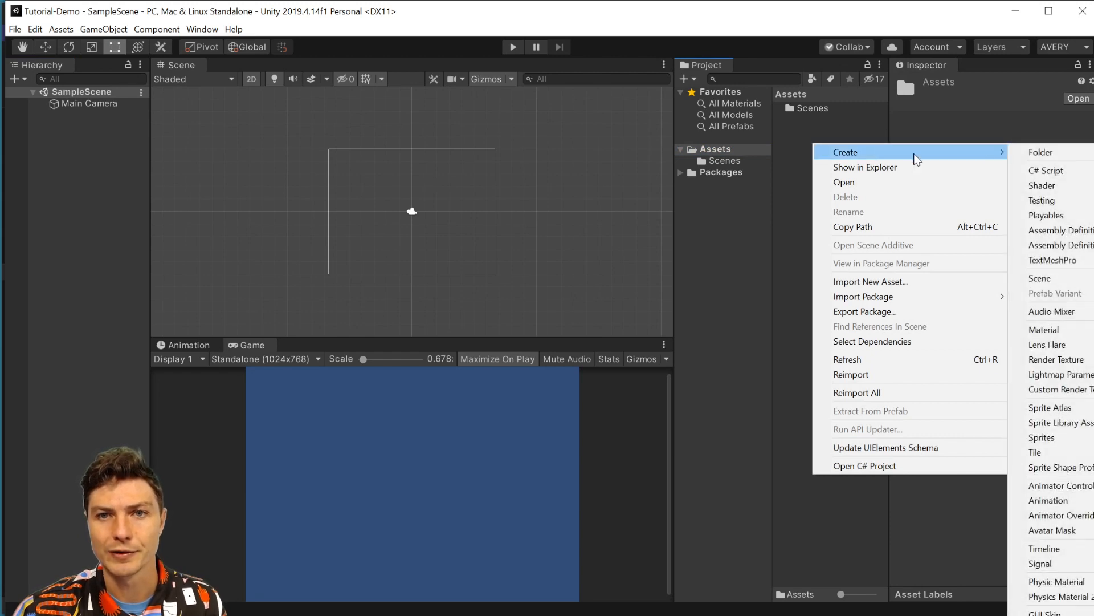
pyautogui.click(1029, 152)
pyautogui.write('Animations')
pyautogui.press('Return')
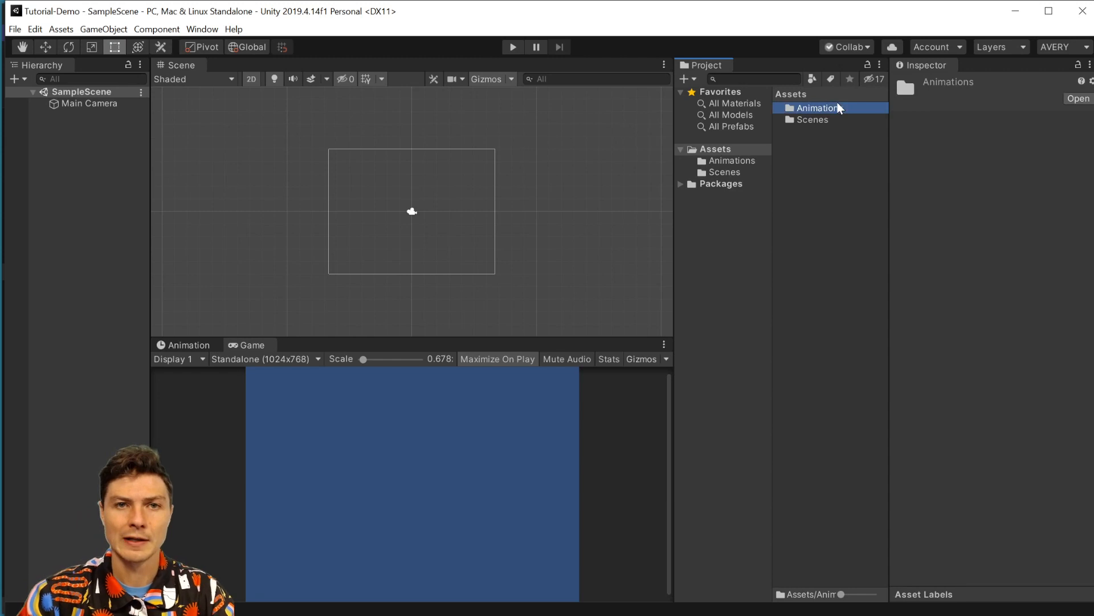
# Create another folder in Assets and name it Graphics
pyautogui.rightClick(811, 152)
pyautogui.moveTo(837, 162)
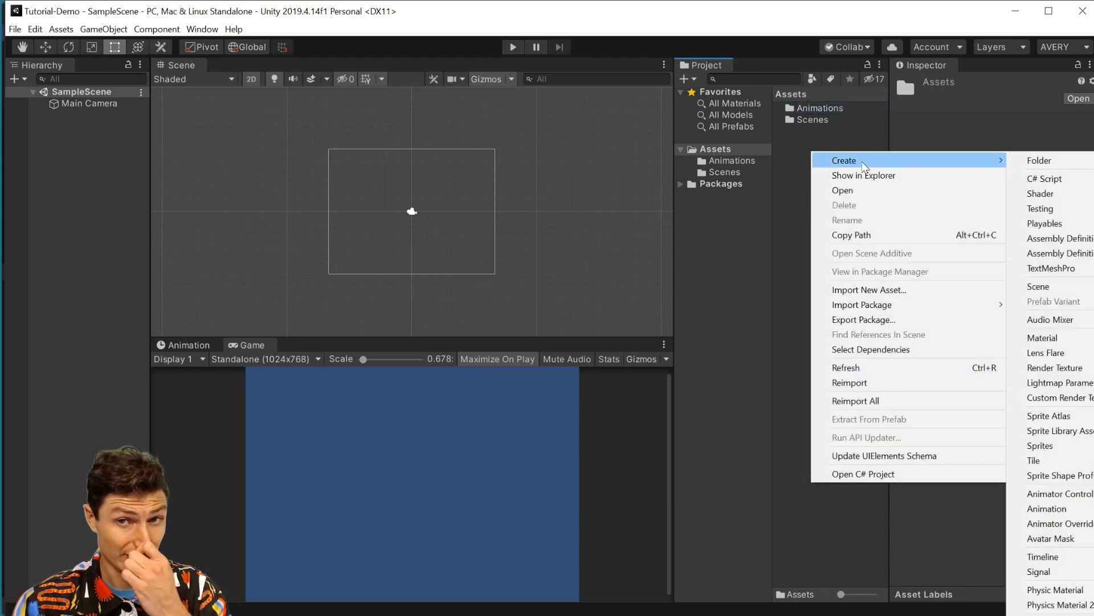
pyautogui.click(1040, 160)
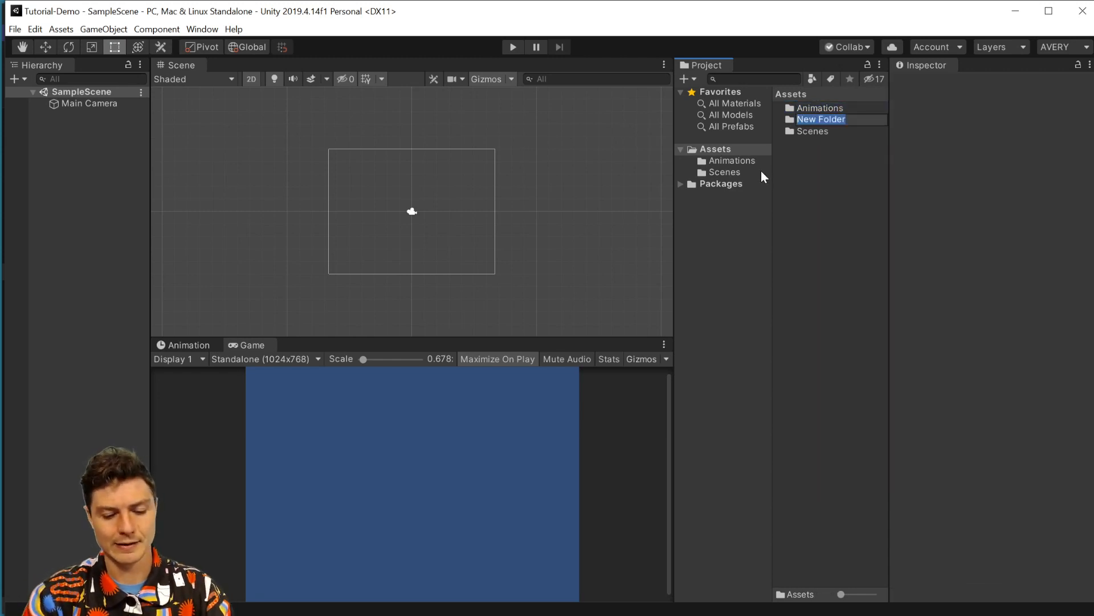
pyautogui.write('Spri')
pyautogui.press('BackSpace')
pyautogui.press('BackSpace')
pyautogui.press('BackSpace')
pyautogui.press('BackSpace')
pyautogui.write('Graphic')
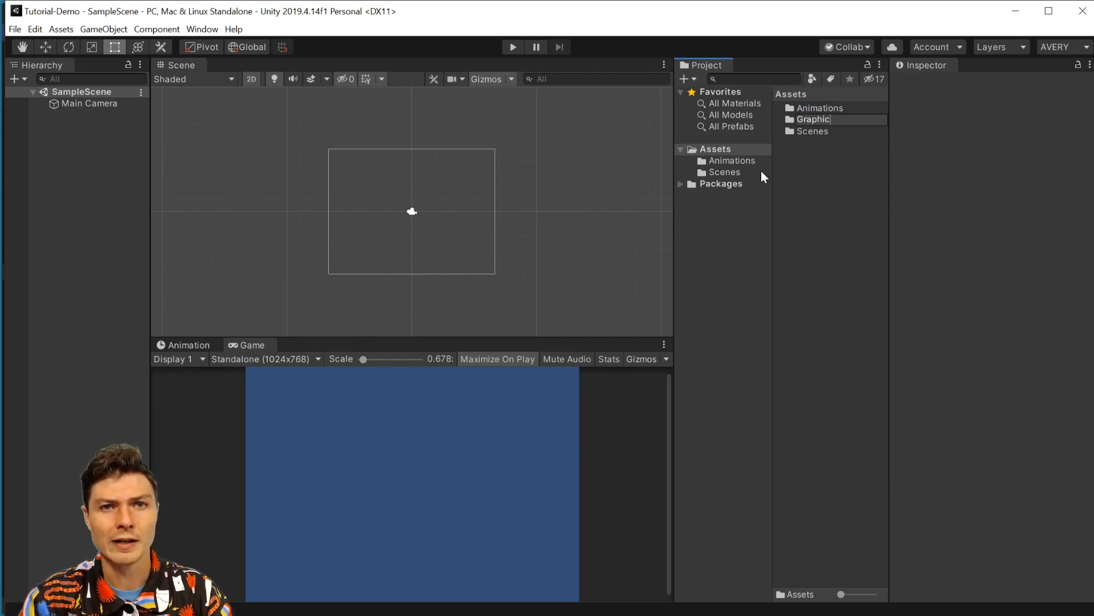
pyautogui.write('s')
pyautogui.press('Return')
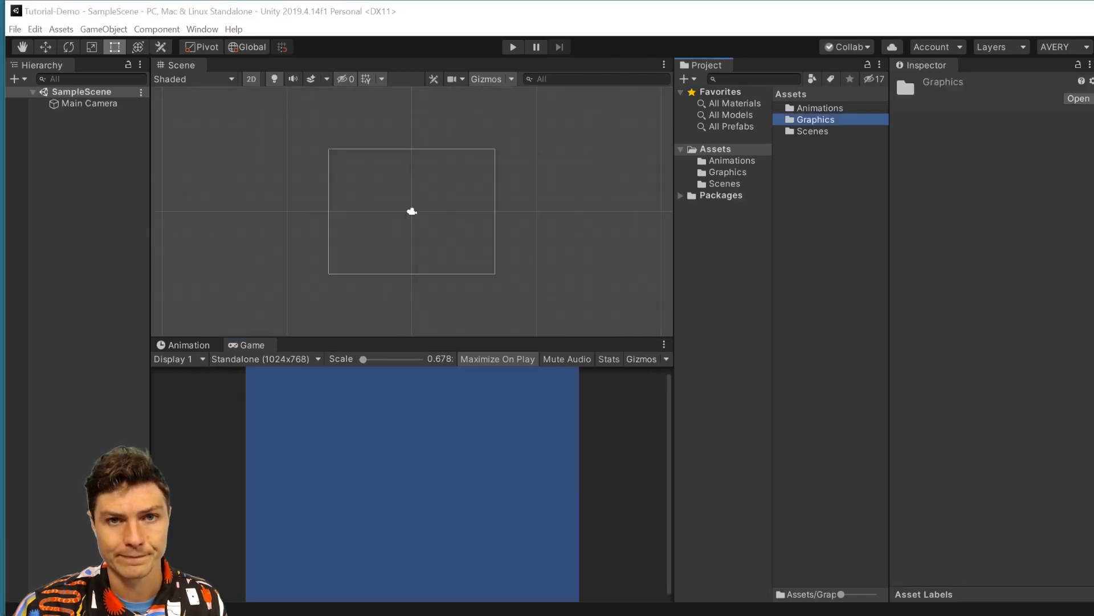
# Add a folder named Scripts to the Assets folder
pyautogui.click(846, 130)
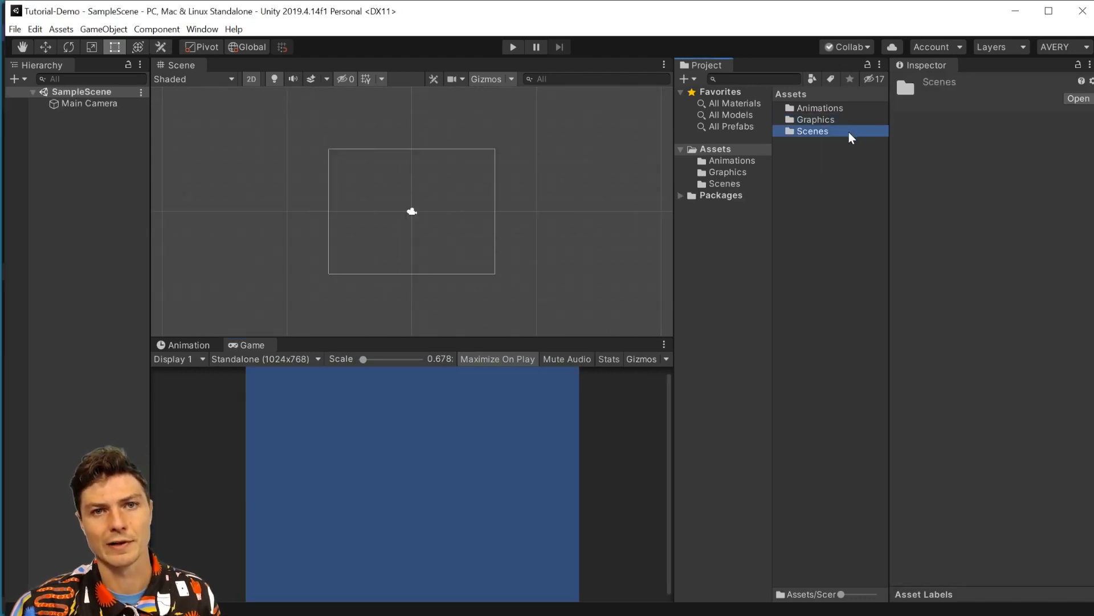
pyautogui.rightClick(845, 175)
pyautogui.click(825, 174)
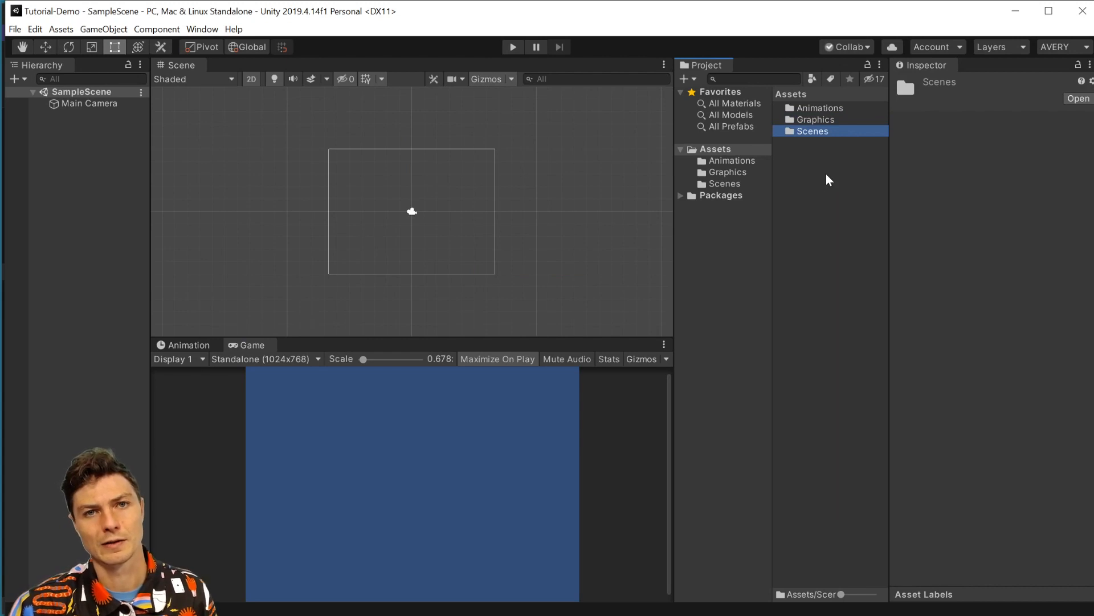
pyautogui.rightClick(810, 164)
pyautogui.moveTo(843, 171)
pyautogui.click(1054, 173)
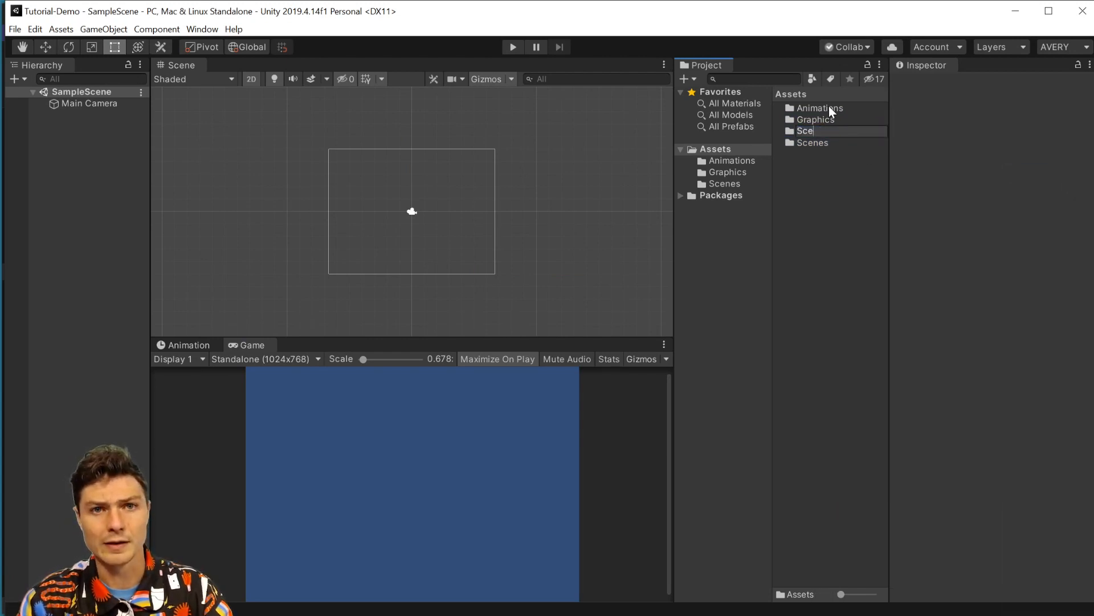
pyautogui.write('Scripts')
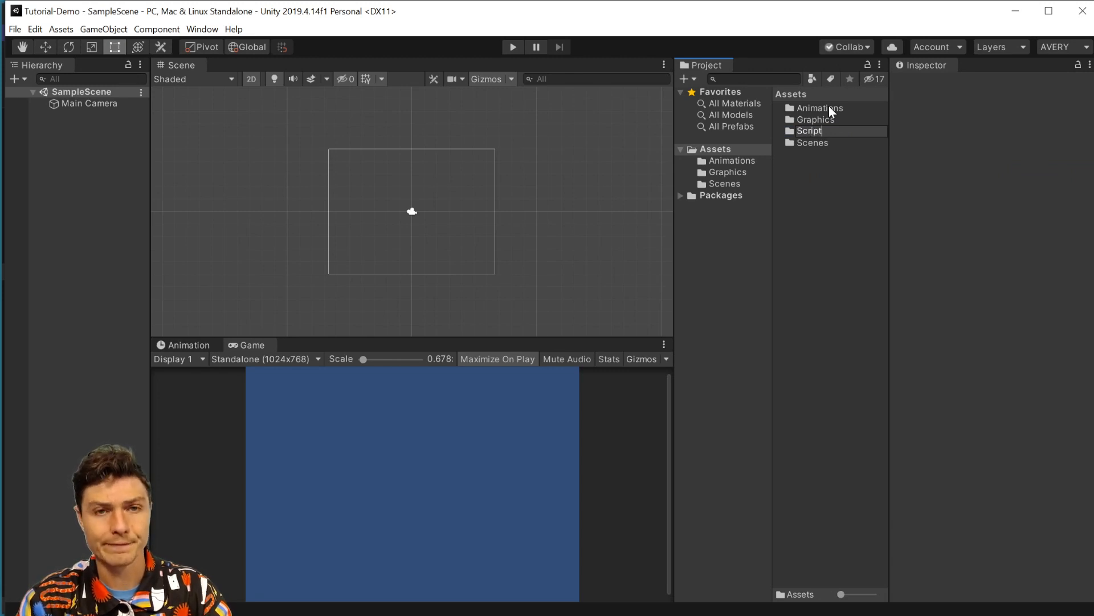
pyautogui.press('Return')
# Add a folder named Sounds to the Assets folder
pyautogui.click(786, 207)
pyautogui.rightClick(786, 206)
pyautogui.moveTo(912, 220)
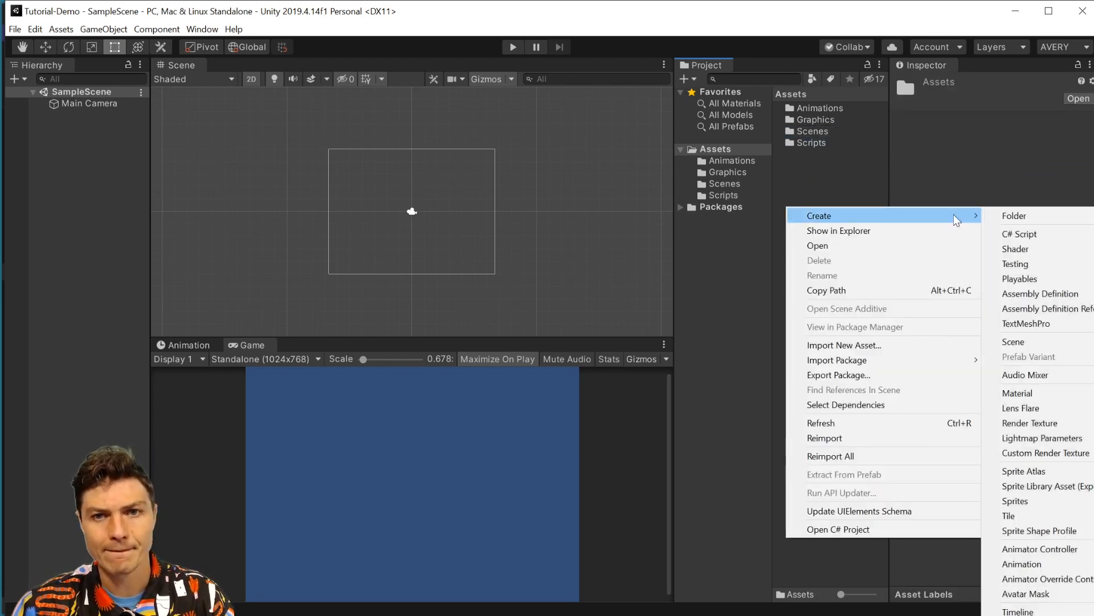
pyautogui.click(1026, 215)
pyautogui.write('Sounds')
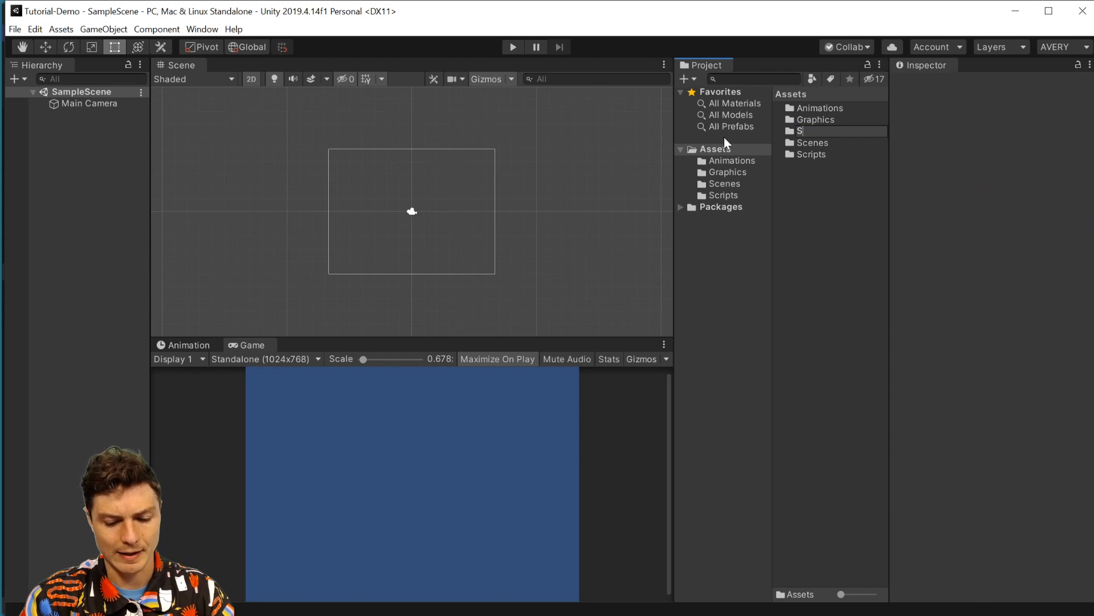
pyautogui.press('Return')
# Create a folder named Prefabs in Assets and clear the selection
pyautogui.rightClick(783, 207)
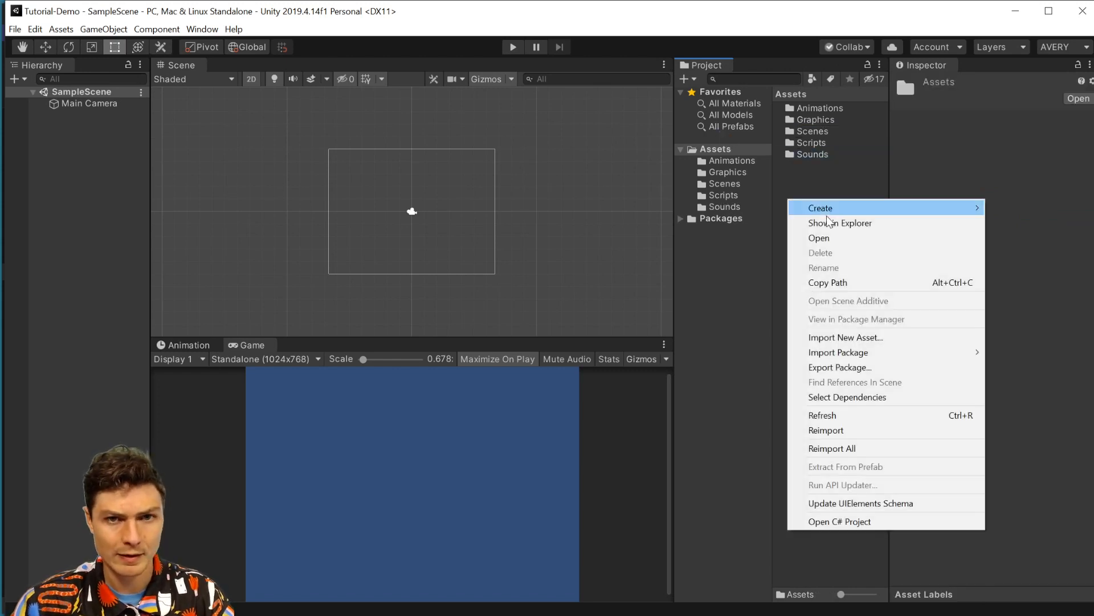
pyautogui.moveTo(821, 208)
pyautogui.click(1027, 206)
pyautogui.write('Prefabds')
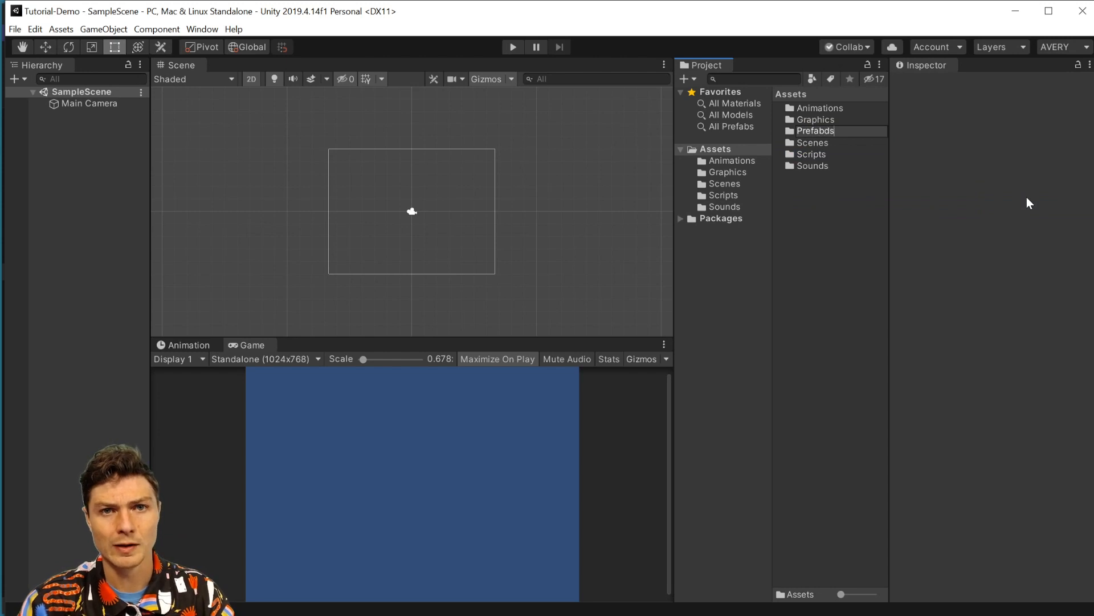
pyautogui.press('BackSpace')
pyautogui.press('BackSpace')
pyautogui.write('s')
pyautogui.press('Return')
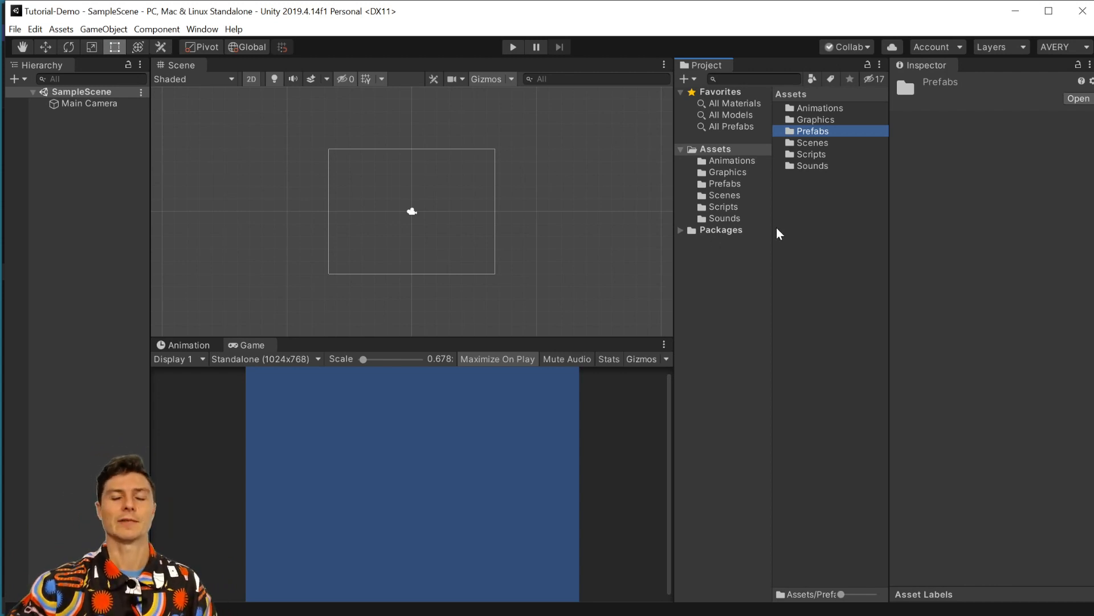
pyautogui.click(839, 245)
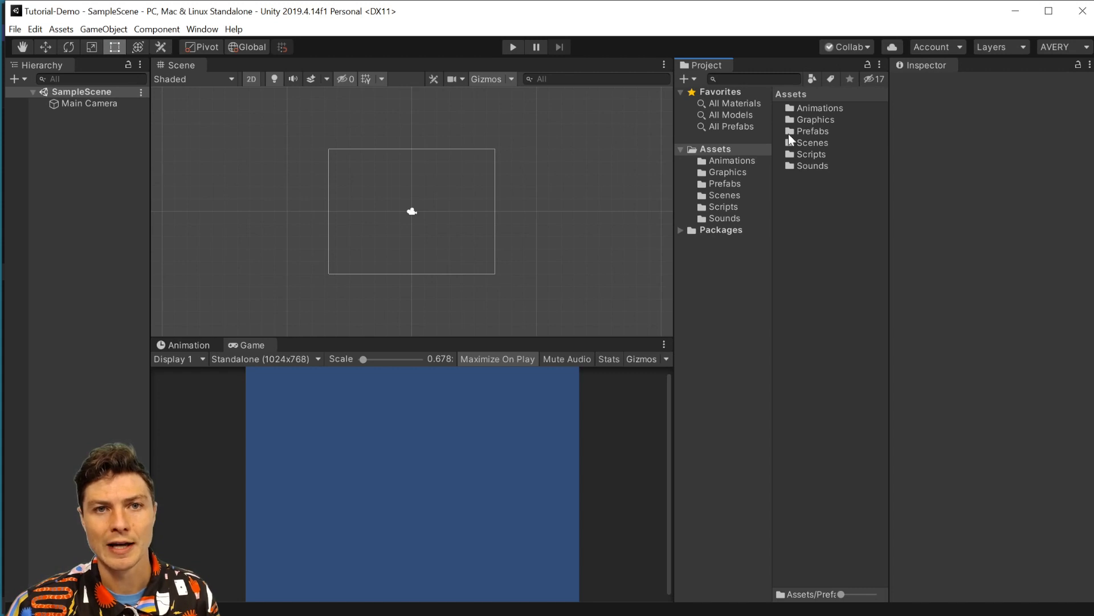
# Create a square sprite named Floor inside the Graphics folder
pyautogui.click(790, 118)
pyautogui.doubleClick(790, 117)
pyautogui.rightClick(815, 171)
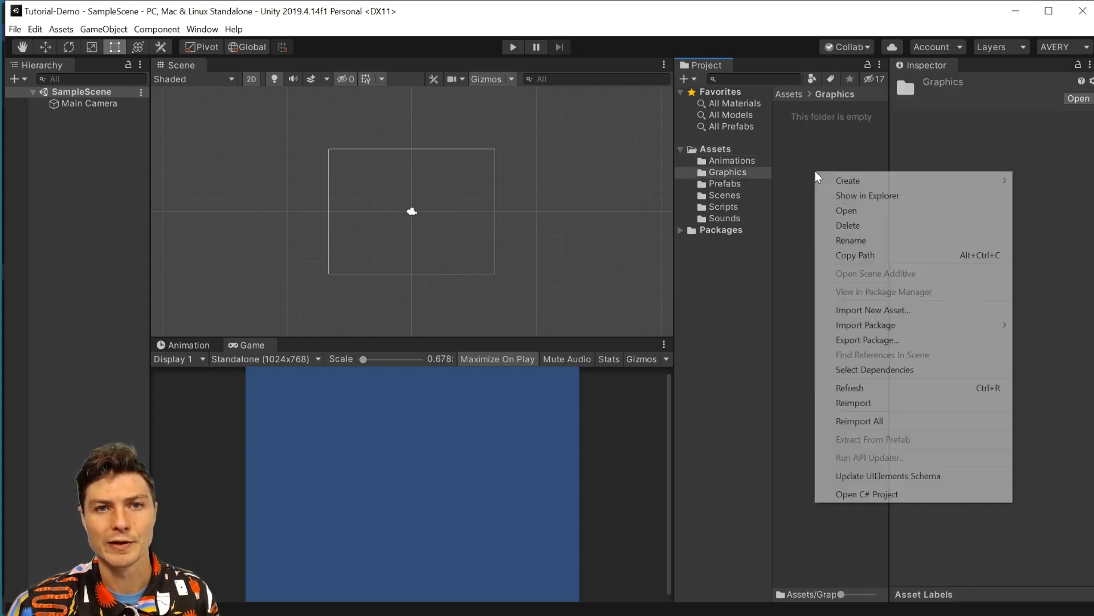
pyautogui.moveTo(849, 180)
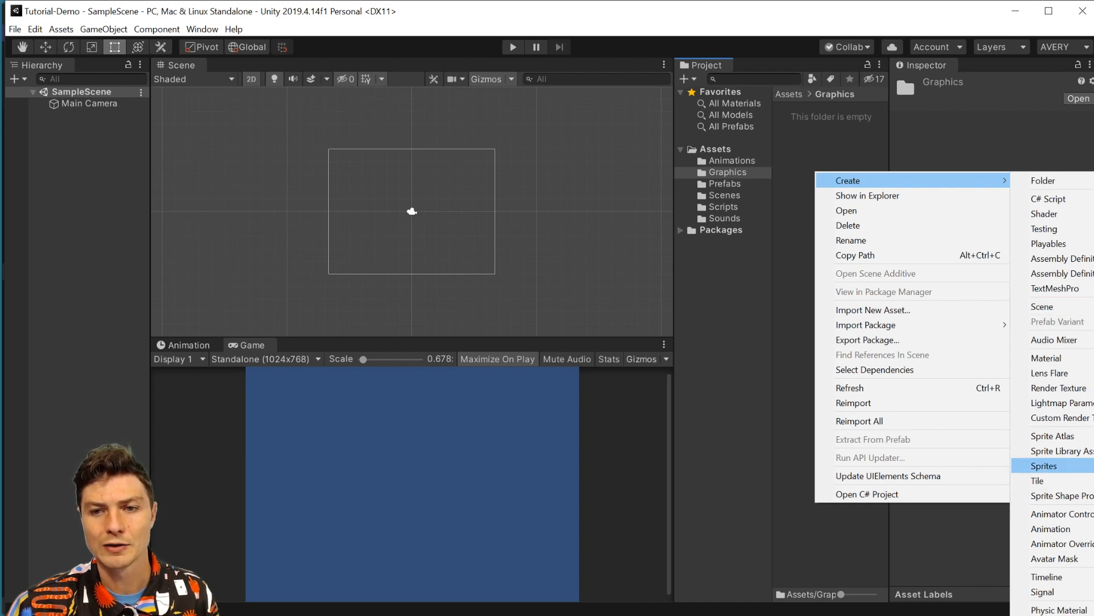
pyautogui.click(1044, 466)
pyautogui.write('Floor')
pyautogui.press('Return')
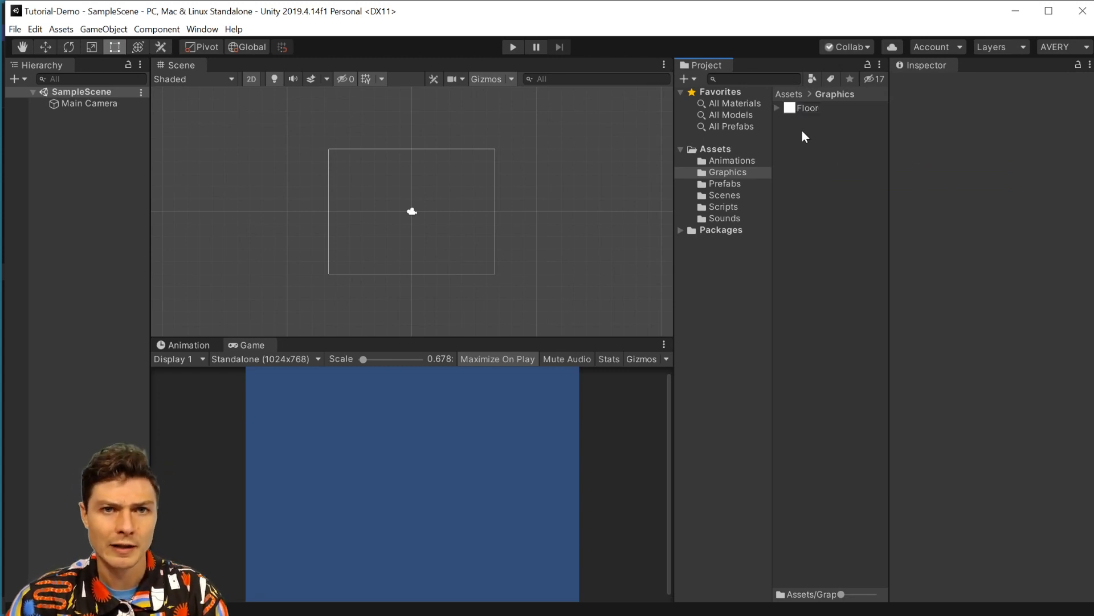
# Place the Floor sprite in the scene at about X -0.67, Y -1.97 and tint it pink (BE5B7F)
pyautogui.click(789, 108)
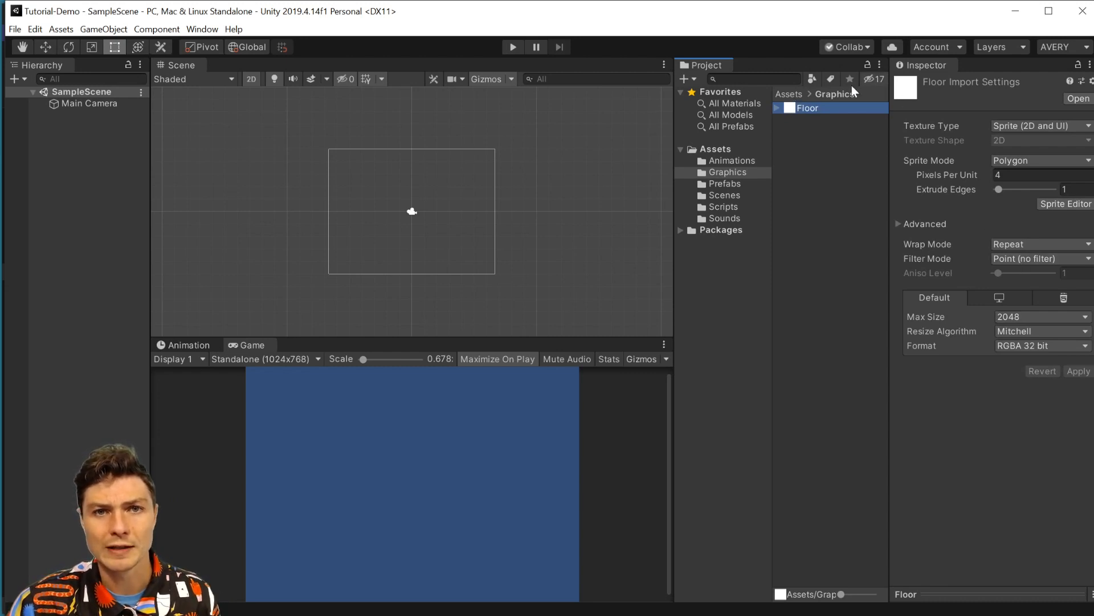
pyautogui.moveTo(792, 112); pyautogui.dragTo(405, 237)
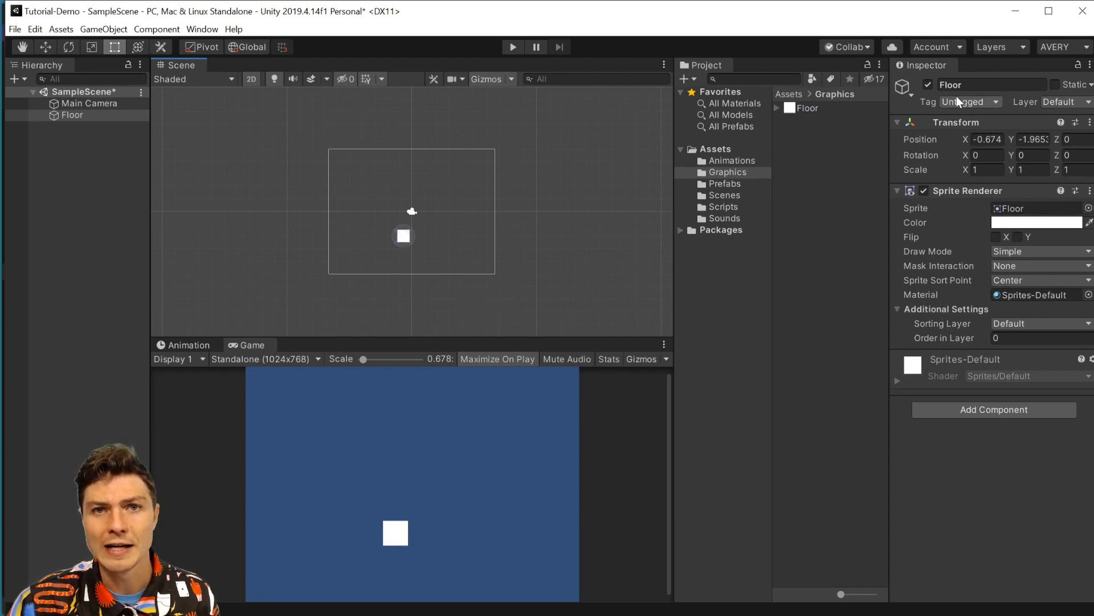
pyautogui.click(1047, 227)
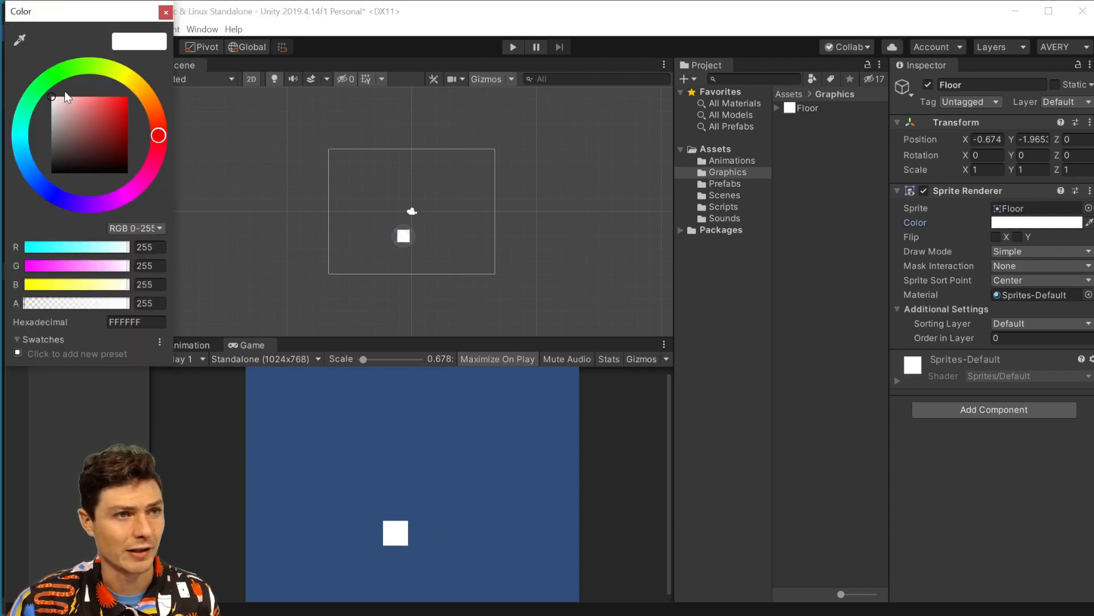
pyautogui.click(91, 116)
pyautogui.click(77, 200)
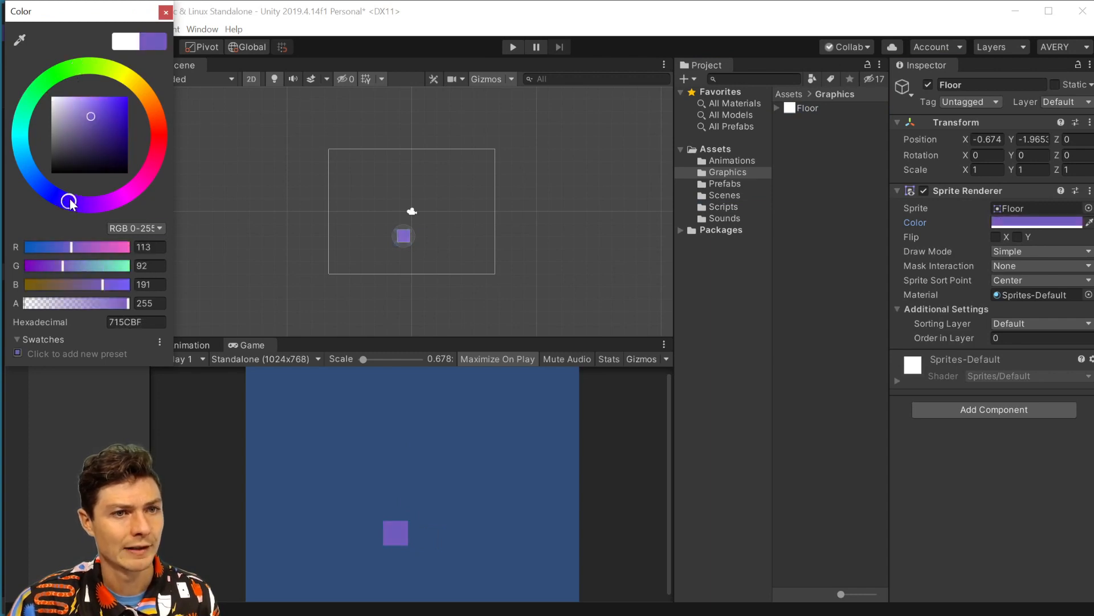
pyautogui.click(154, 163)
pyautogui.click(182, 148)
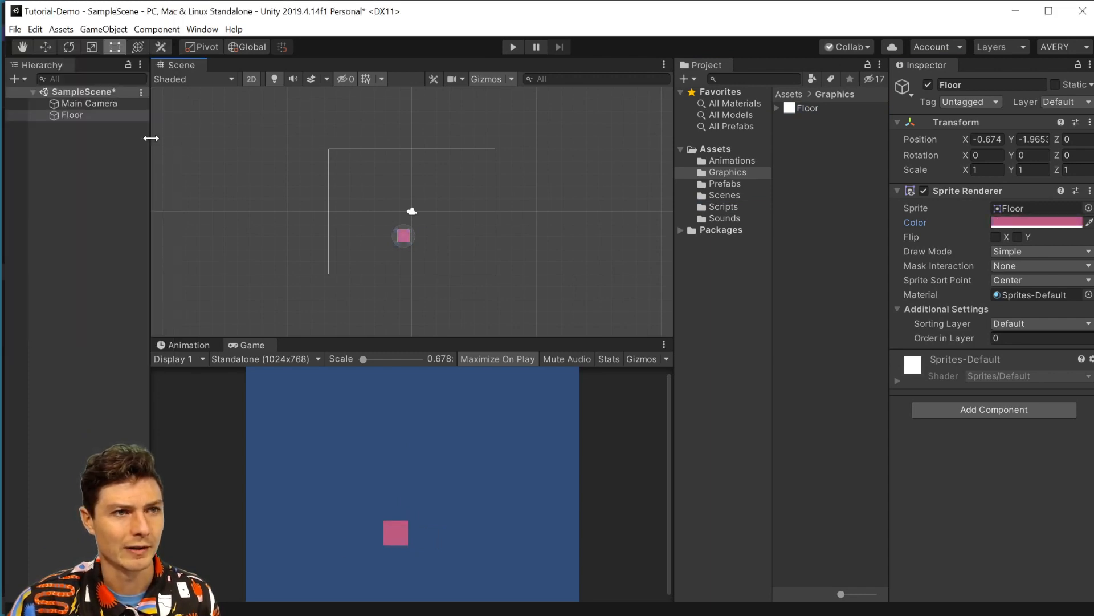
# Change the Floor object's sprite color to a bright orange-red
pyautogui.click(998, 224)
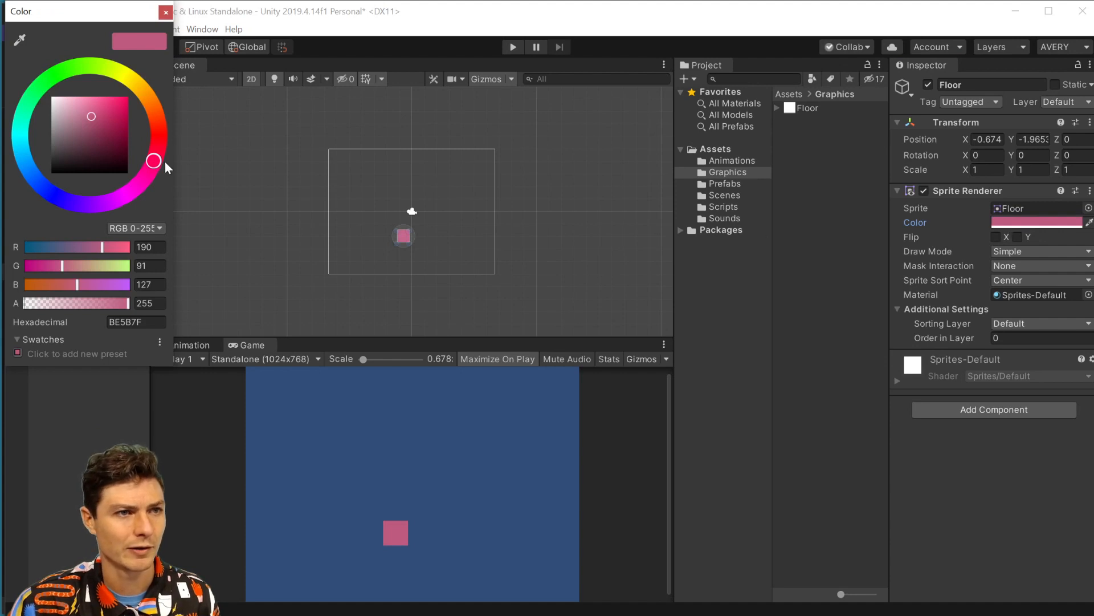
pyautogui.moveTo(165, 162); pyautogui.dragTo(134, 122)
pyautogui.click(107, 101)
pyautogui.click(801, 363)
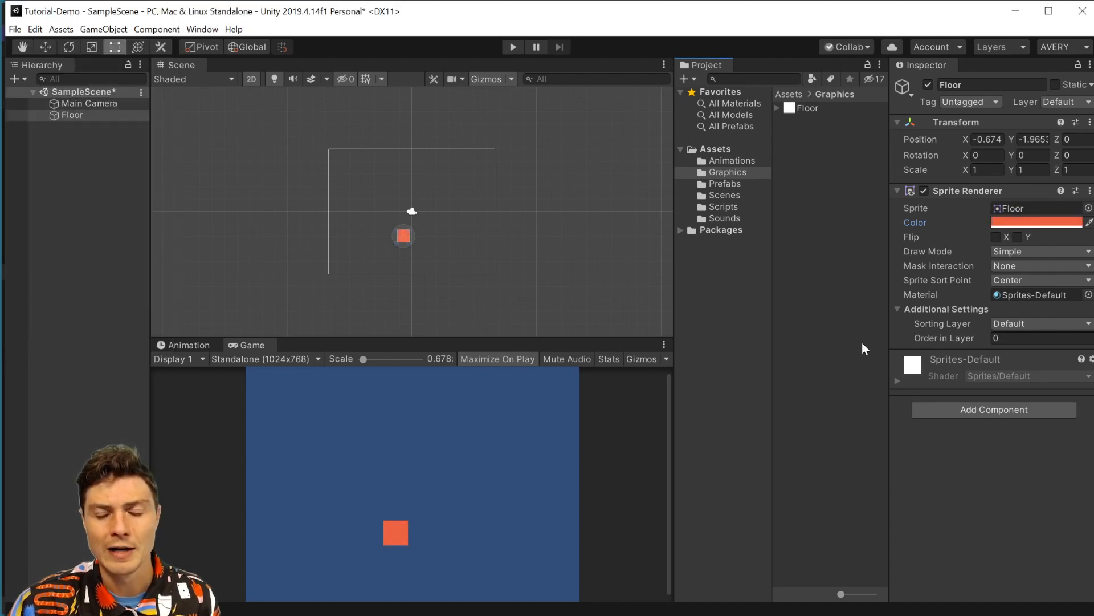
# Stretch the Floor object horizontally with the Scale tool to an X scale of about 14.85
pyautogui.scroll(-2, 419, 261)
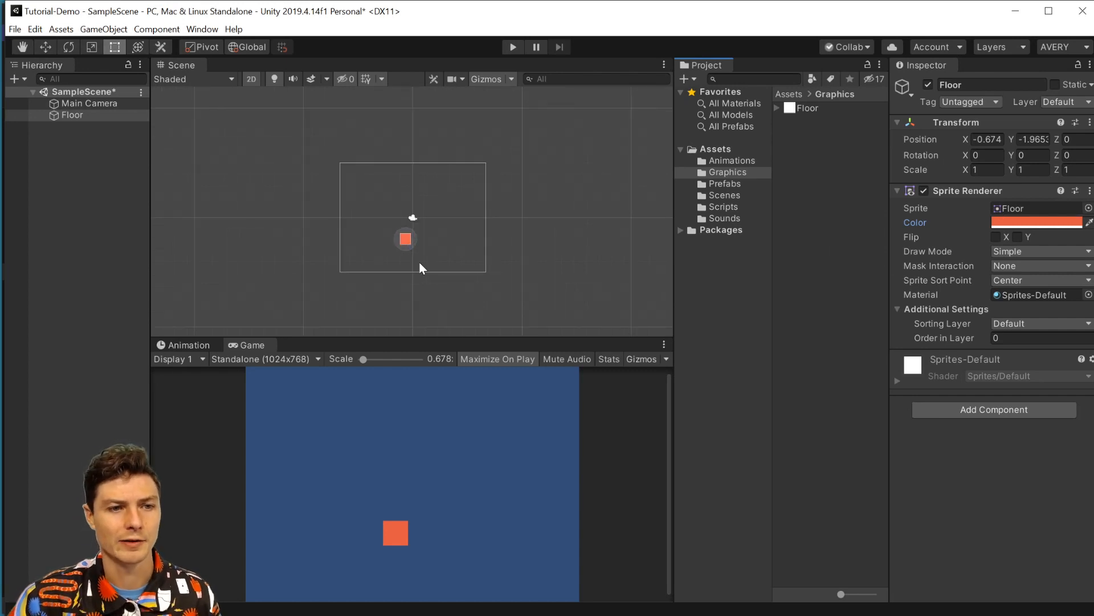
pyautogui.scroll(2, 419, 263)
pyautogui.click(399, 234)
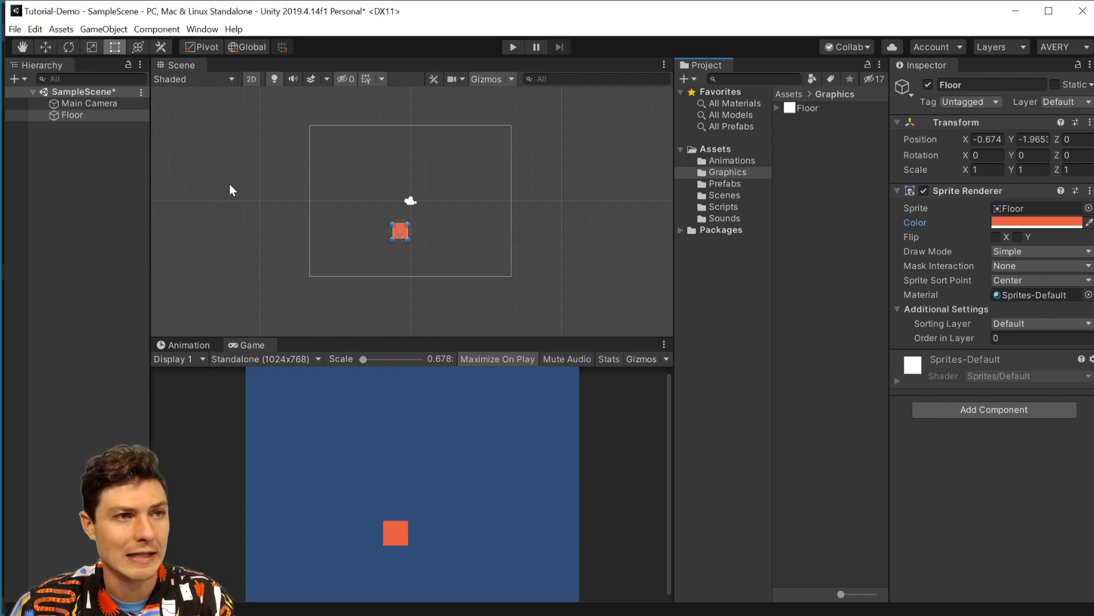
pyautogui.click(91, 47)
pyautogui.moveTo(420, 230); pyautogui.dragTo(751, 230)
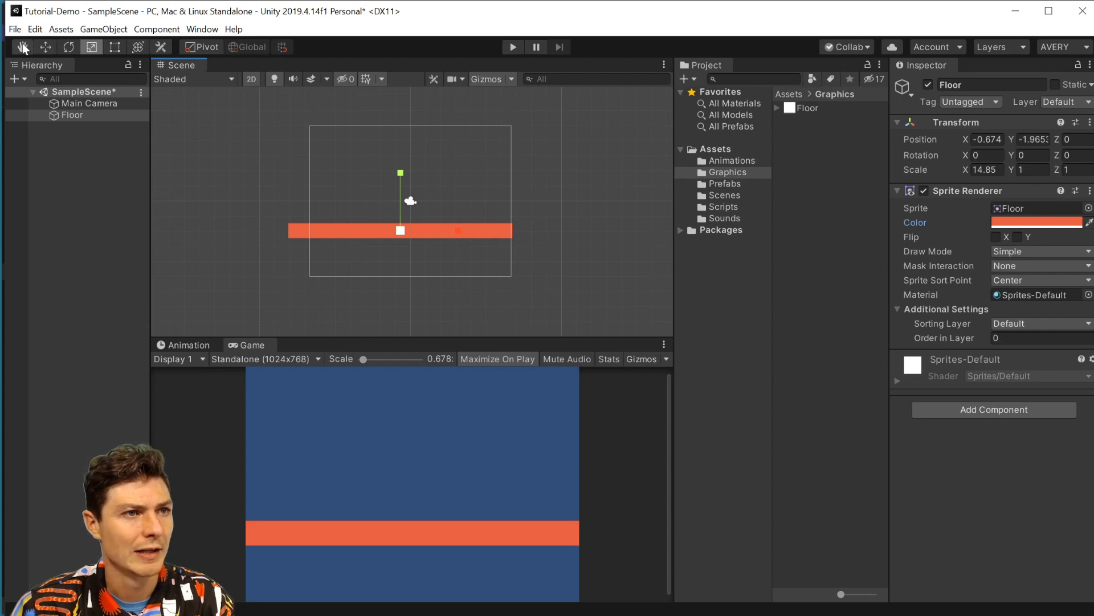
# Move the Floor down to the lower edge of the camera frame, at about X -0.2, Y -4.64
pyautogui.click(47, 47)
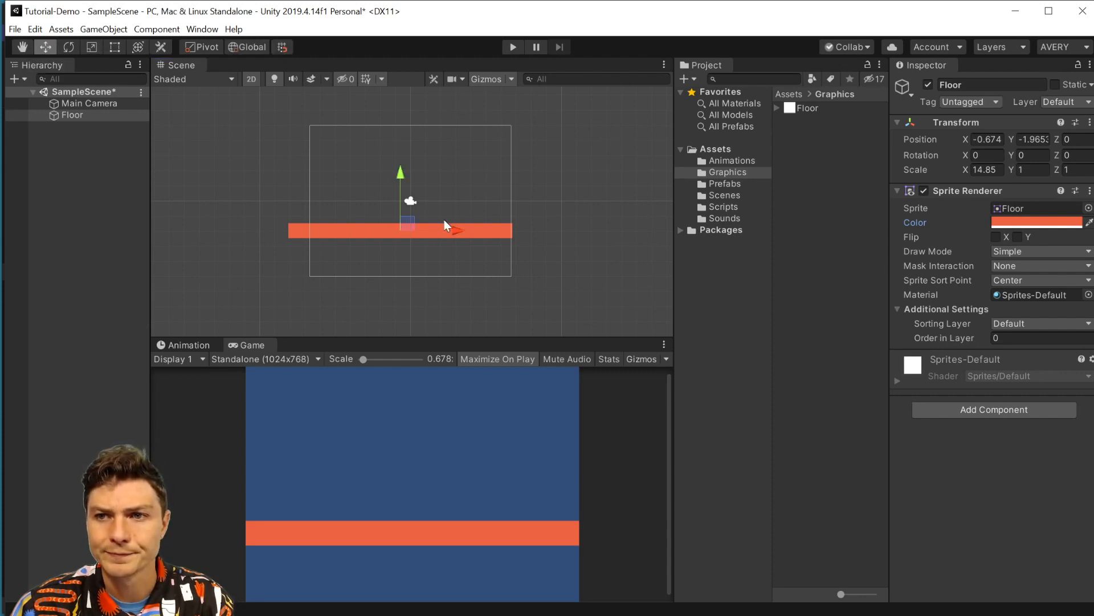
pyautogui.moveTo(364, 233); pyautogui.dragTo(373, 254)
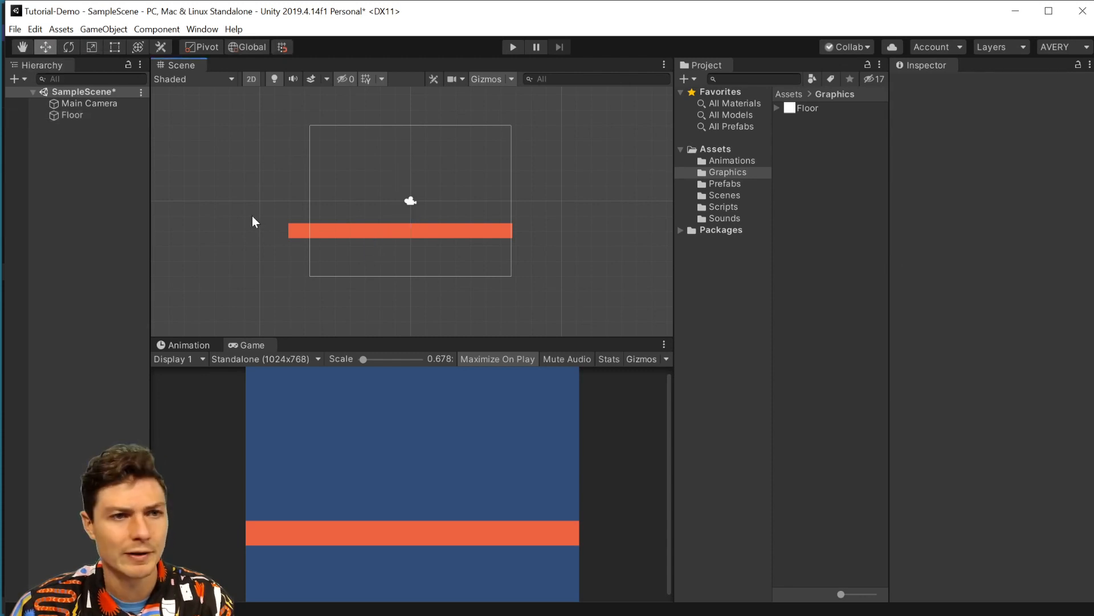
pyautogui.click(369, 230)
pyautogui.click(365, 236)
pyautogui.click(378, 232)
pyautogui.moveTo(405, 174); pyautogui.dragTo(410, 217)
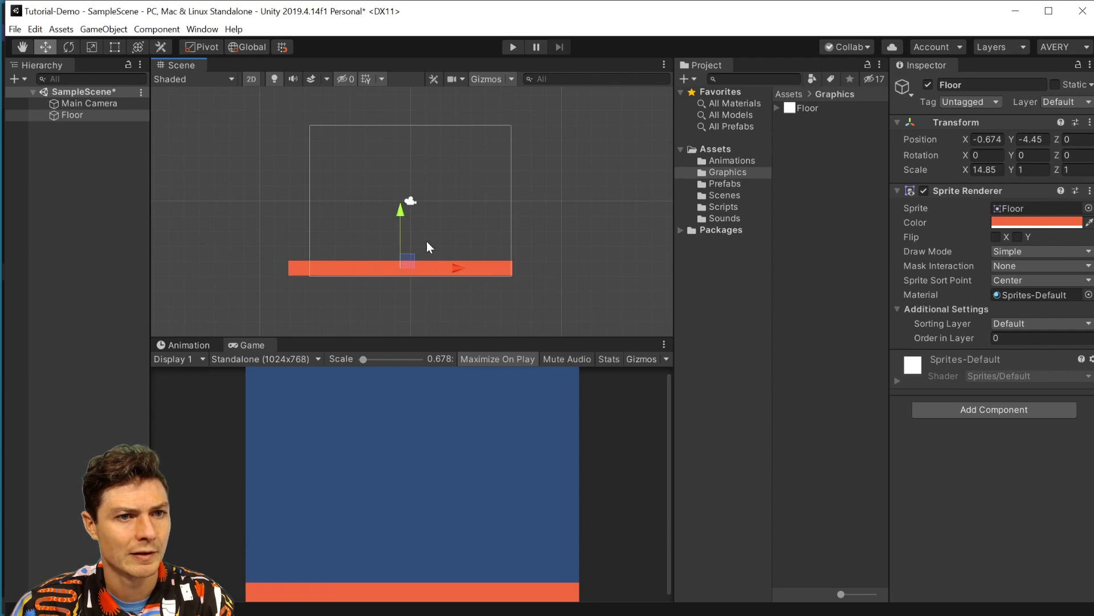
pyautogui.moveTo(460, 270); pyautogui.dragTo(461, 268)
pyautogui.moveTo(413, 215); pyautogui.dragTo(409, 214)
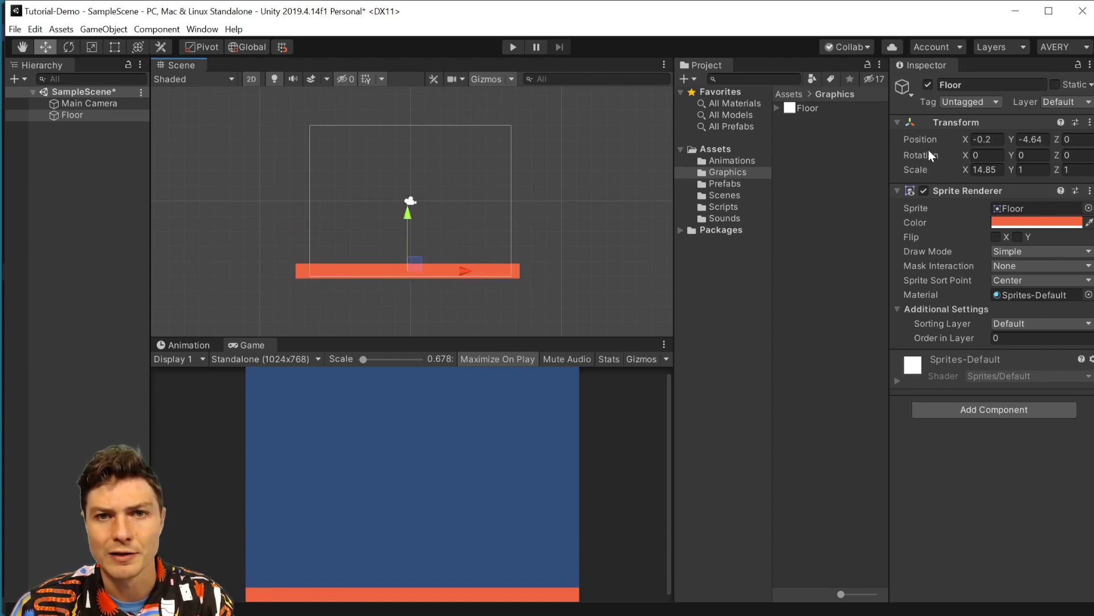
# Set the Floor's position to X 0 and Y -4.7, and its X scale to 15
pyautogui.moveTo(964, 139)
pyautogui.mouseDown()
pyautogui.moveTo(936, 144)
pyautogui.moveTo(1011, 149)
pyautogui.moveTo(978, 139)
pyautogui.mouseUp()
pyautogui.click(978, 139)
pyautogui.write('0')
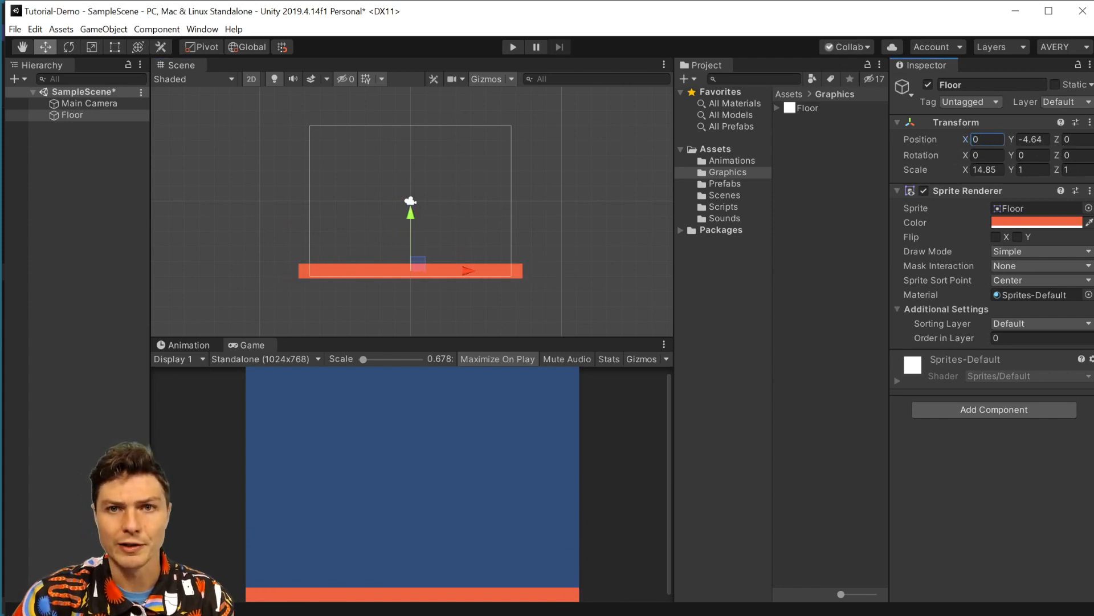
pyautogui.click(986, 169)
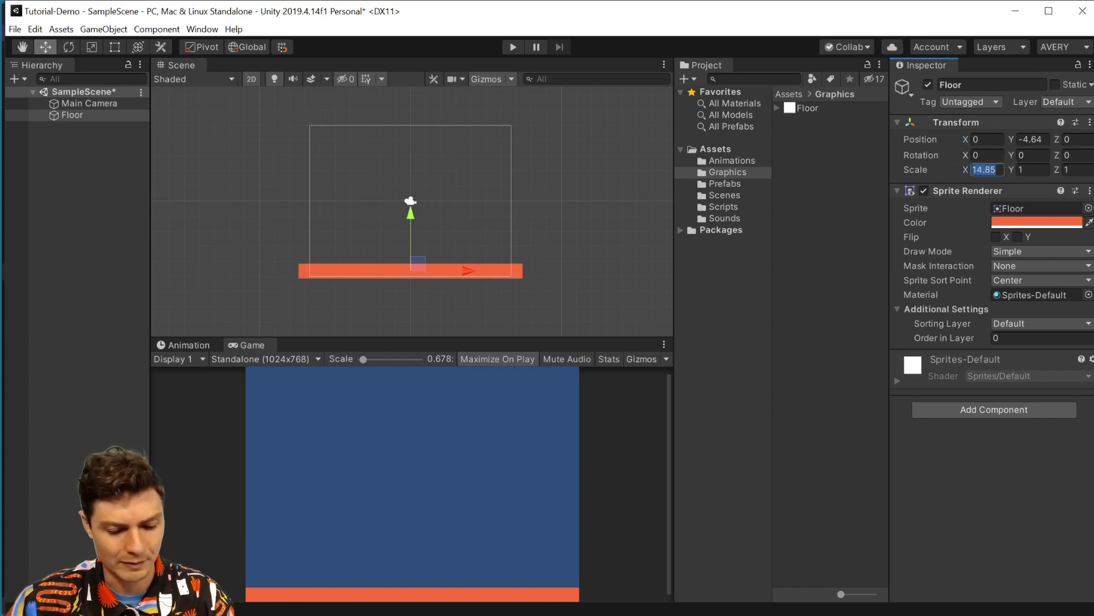
pyautogui.write('15')
pyautogui.click(1030, 139)
pyautogui.write('-4')
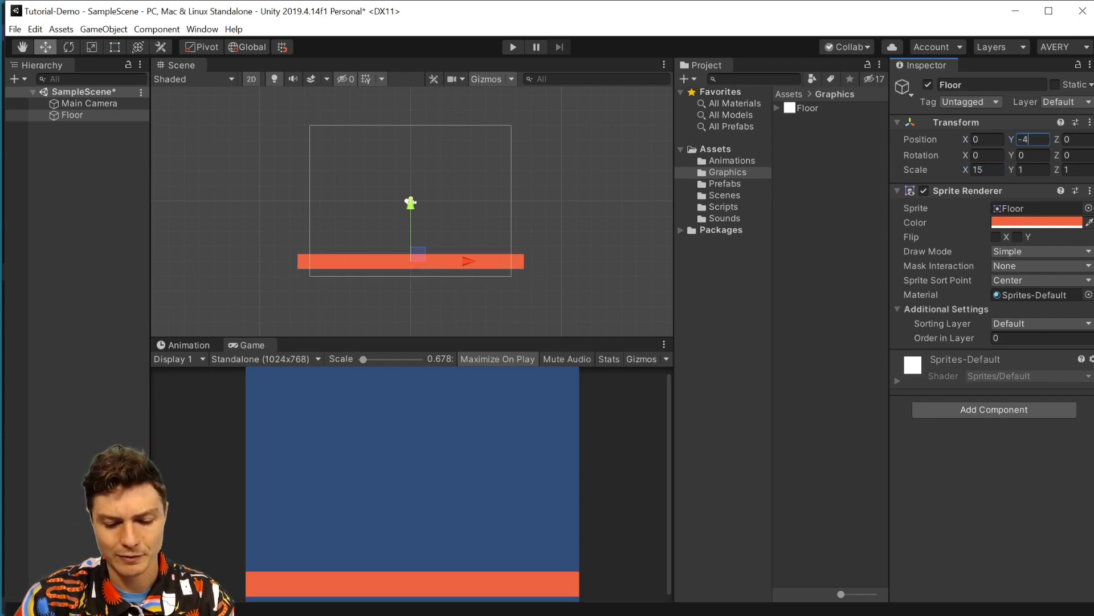
pyautogui.write('.7')
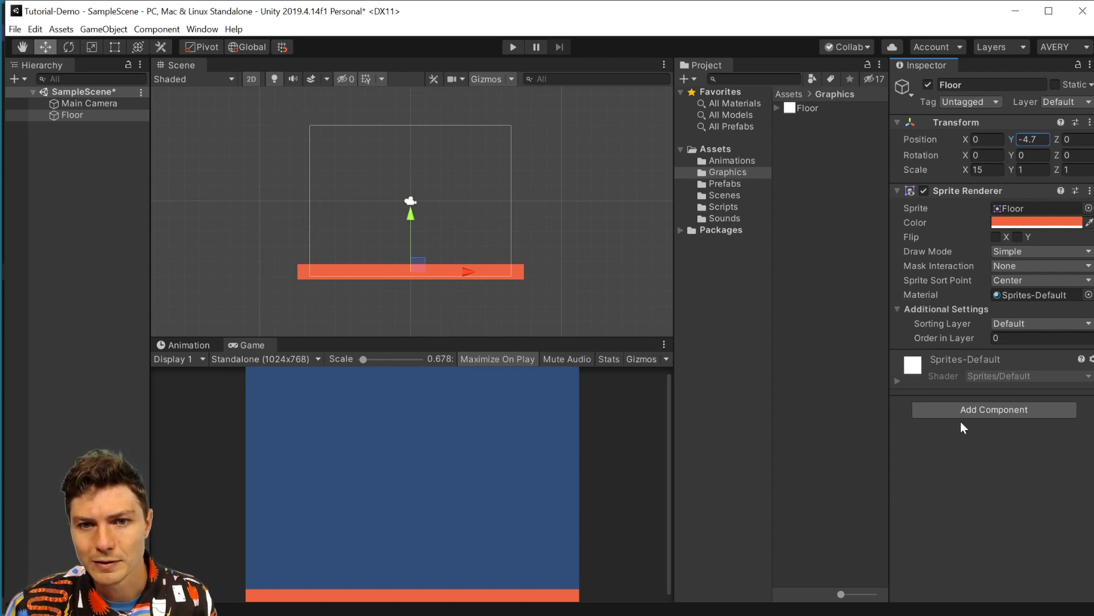
# Add a Box Collider 2D component to the Floor object
pyautogui.click(1041, 408)
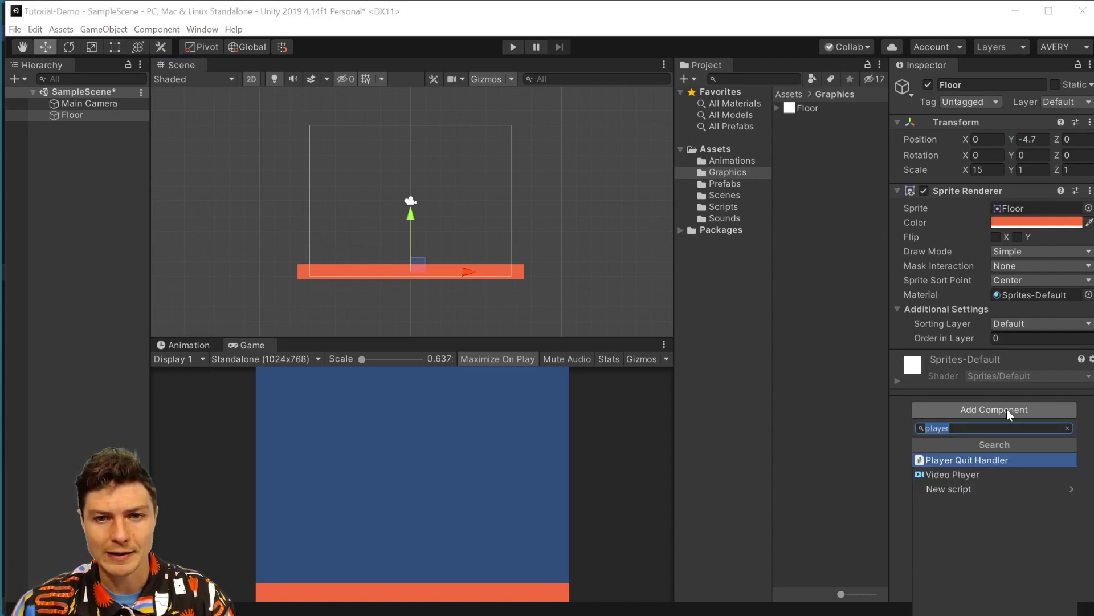
pyautogui.write('box')
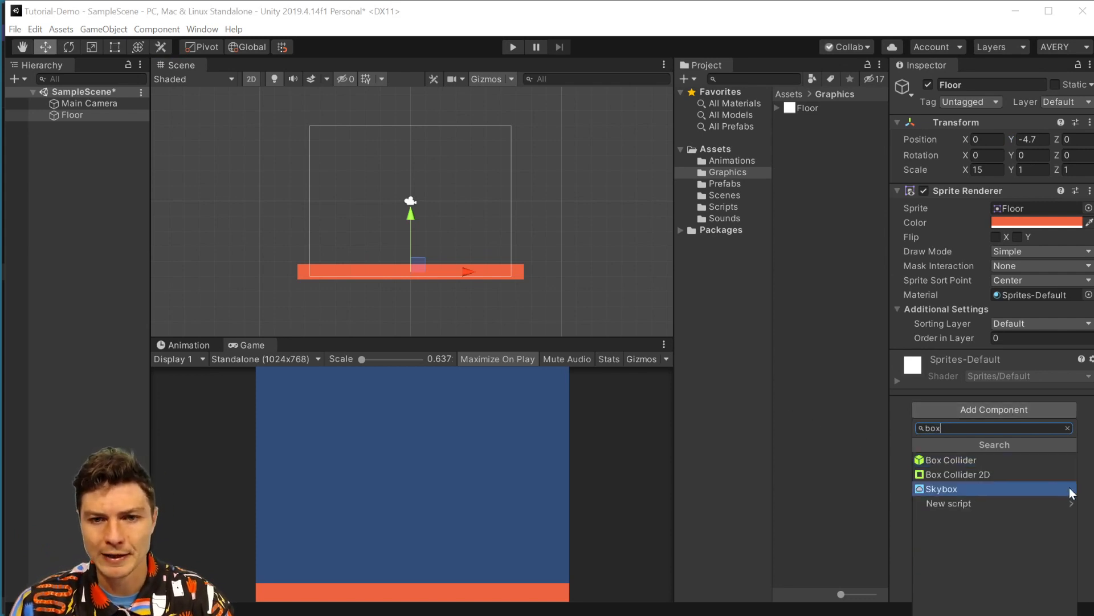
pyautogui.click(1003, 474)
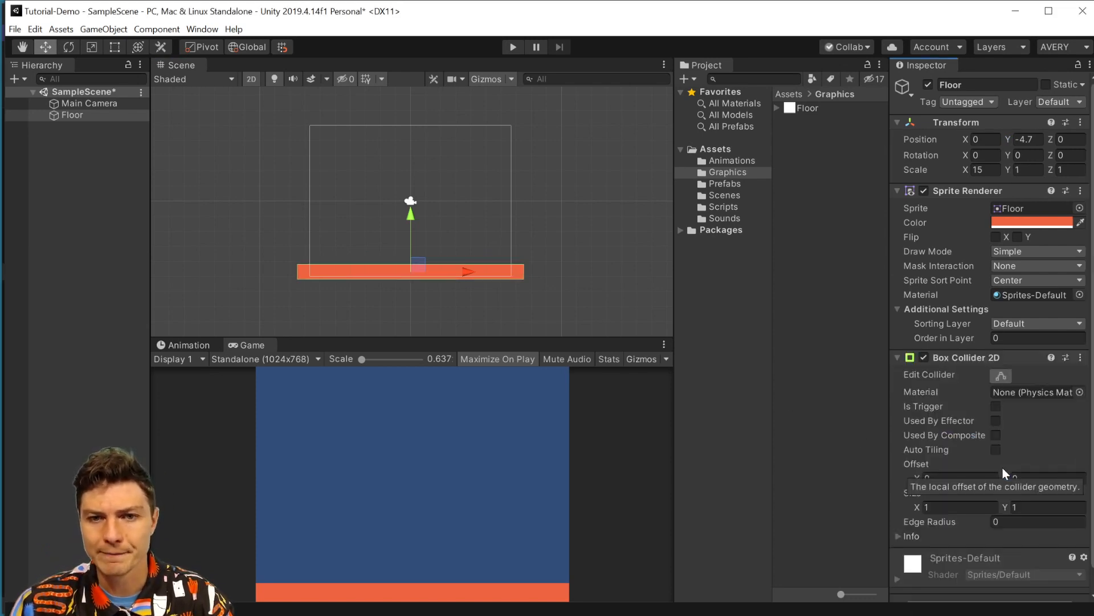
# Examine the Box Collider 2D outline around the Floor in collider edit mode, and leave that mode
pyautogui.click(1002, 376)
pyautogui.scroll(4, 386, 282)
pyautogui.scroll(1, 386, 283)
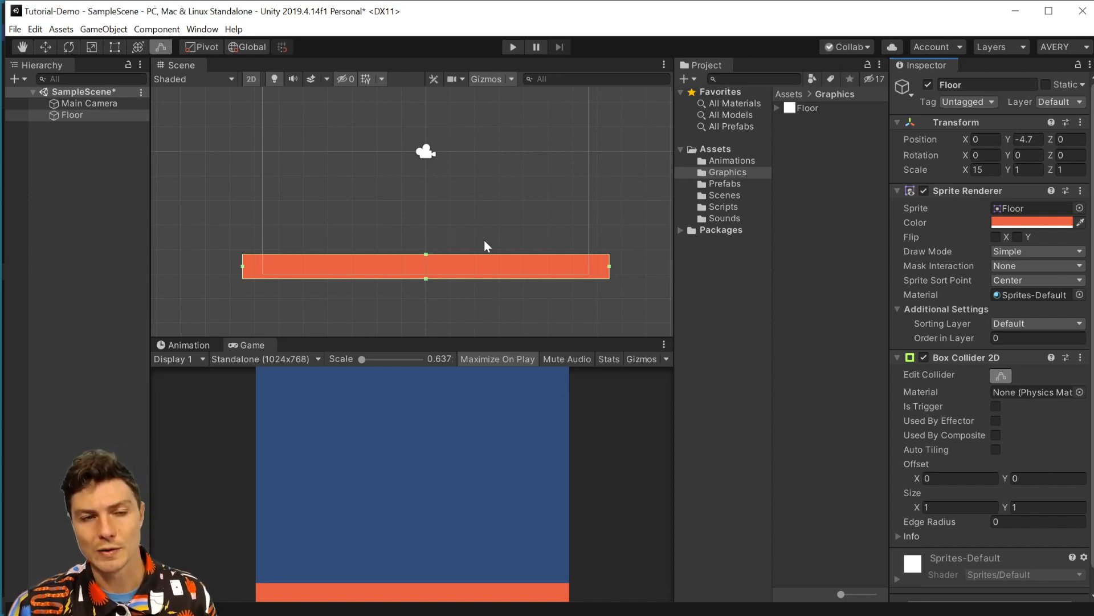
pyautogui.click(1001, 375)
pyautogui.click(1006, 375)
pyautogui.click(1006, 375)
pyautogui.click(1005, 374)
pyautogui.click(1006, 374)
pyautogui.click(1006, 374)
pyautogui.click(1006, 374)
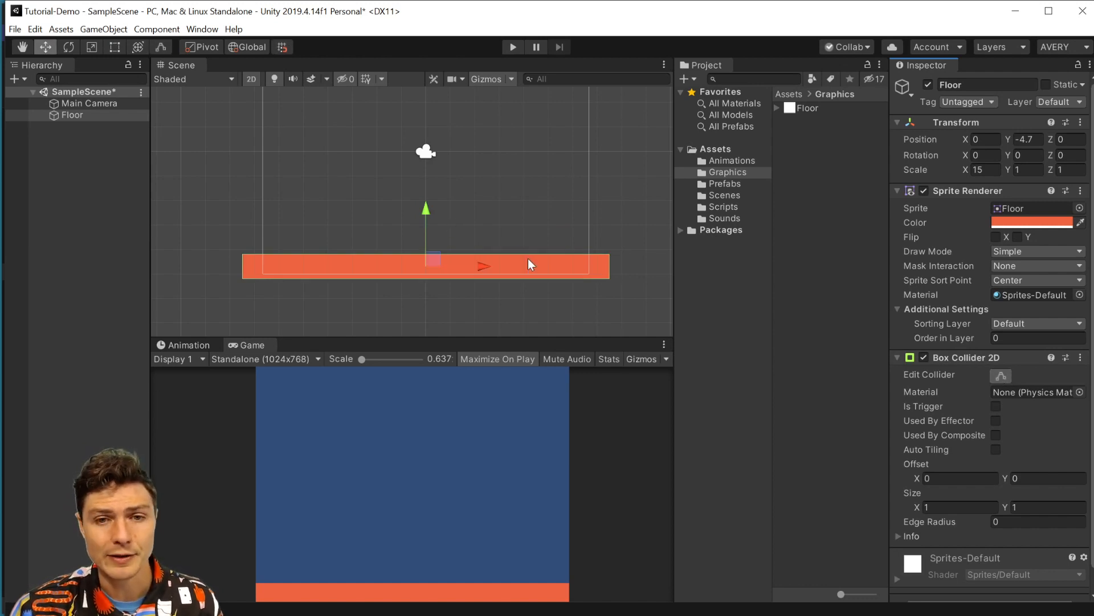
pyautogui.scroll(-5, 527, 258)
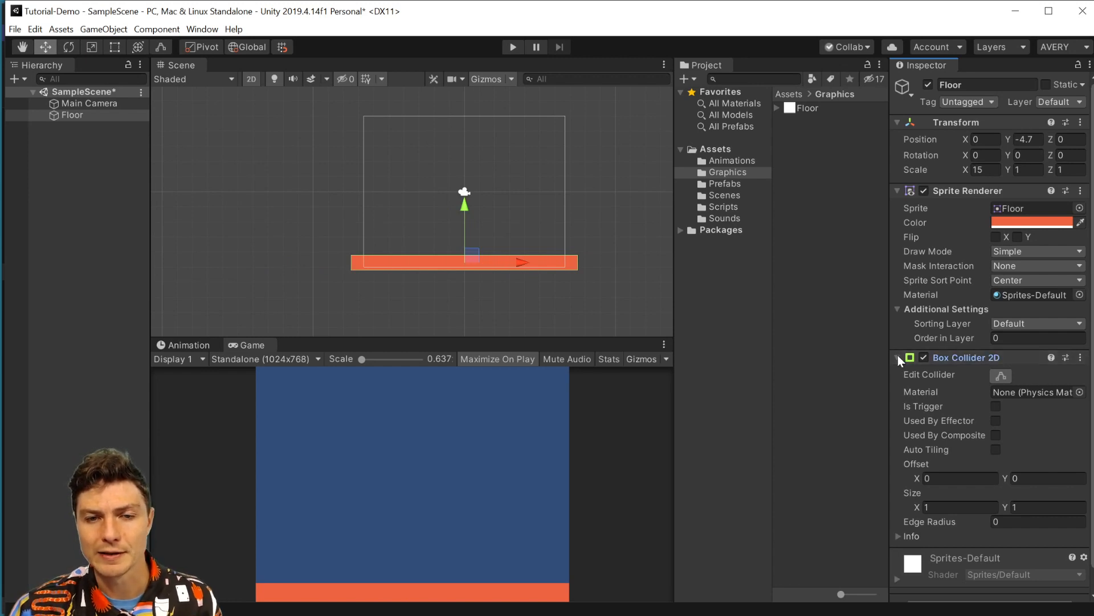
# Collapse the Floor's Box Collider 2D and Sprite Renderer components and name User Layer 8 Ground
pyautogui.click(898, 358)
pyautogui.click(897, 191)
pyautogui.click(1058, 102)
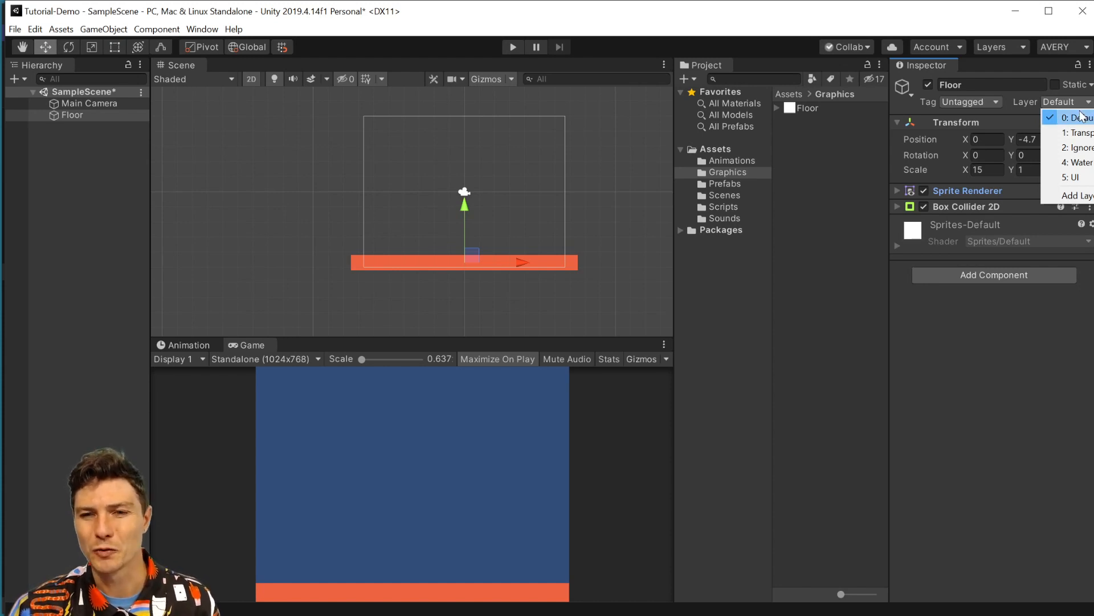
pyautogui.click(1076, 195)
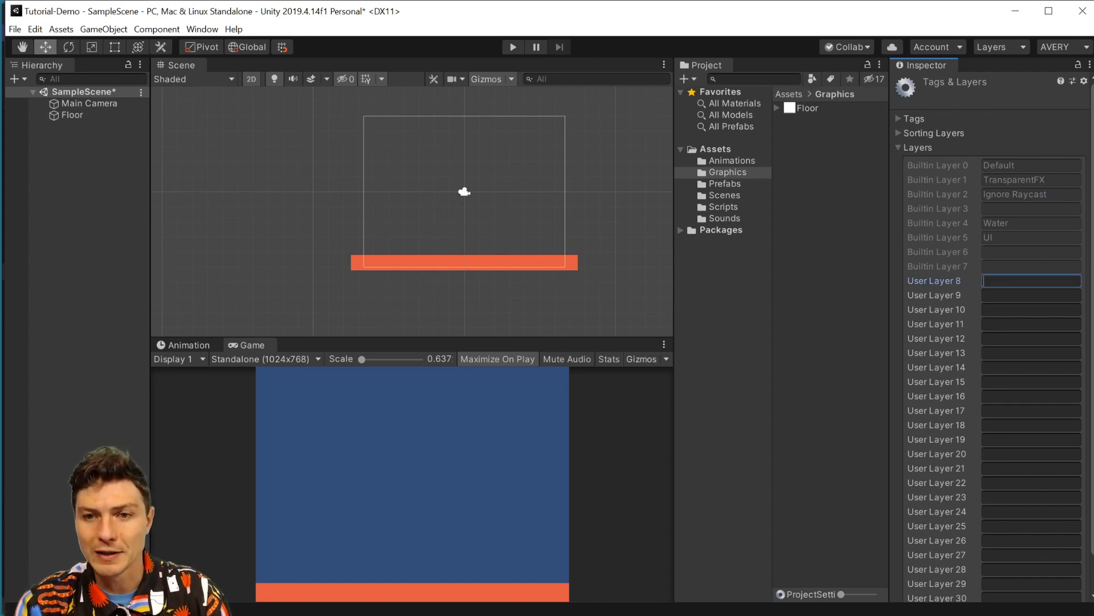
pyautogui.write('Ground')
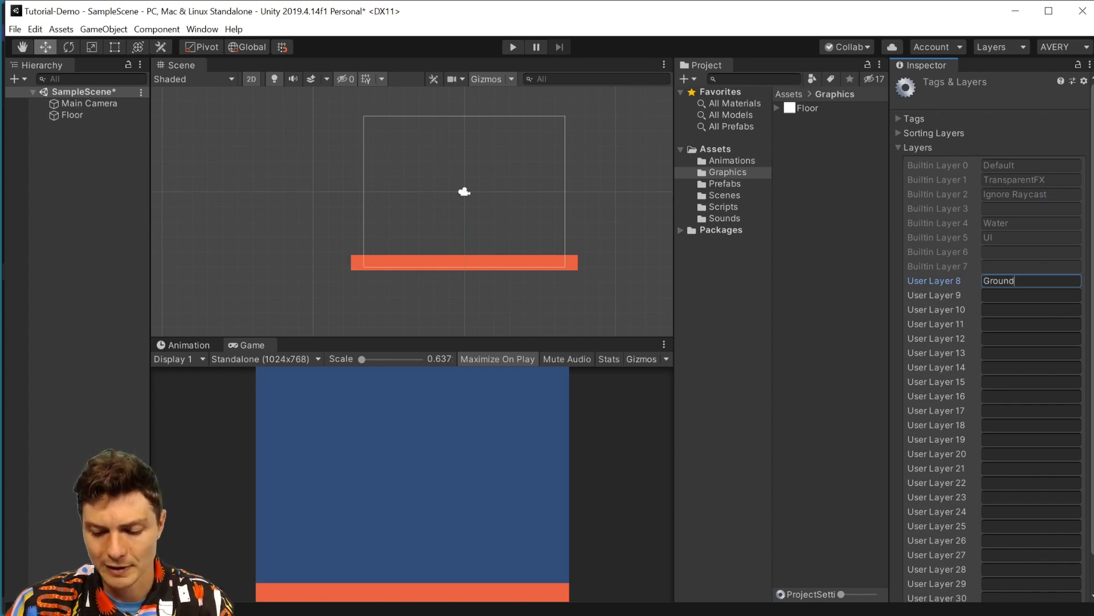
pyautogui.click(866, 140)
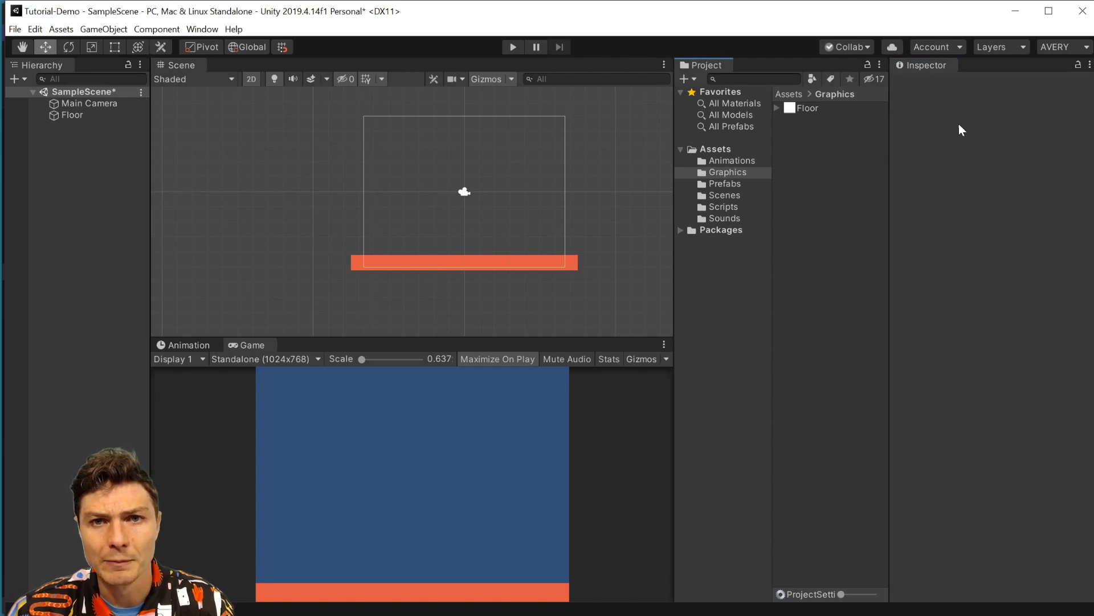
# Assign the Floor object to layer 8: Ground
pyautogui.click(805, 109)
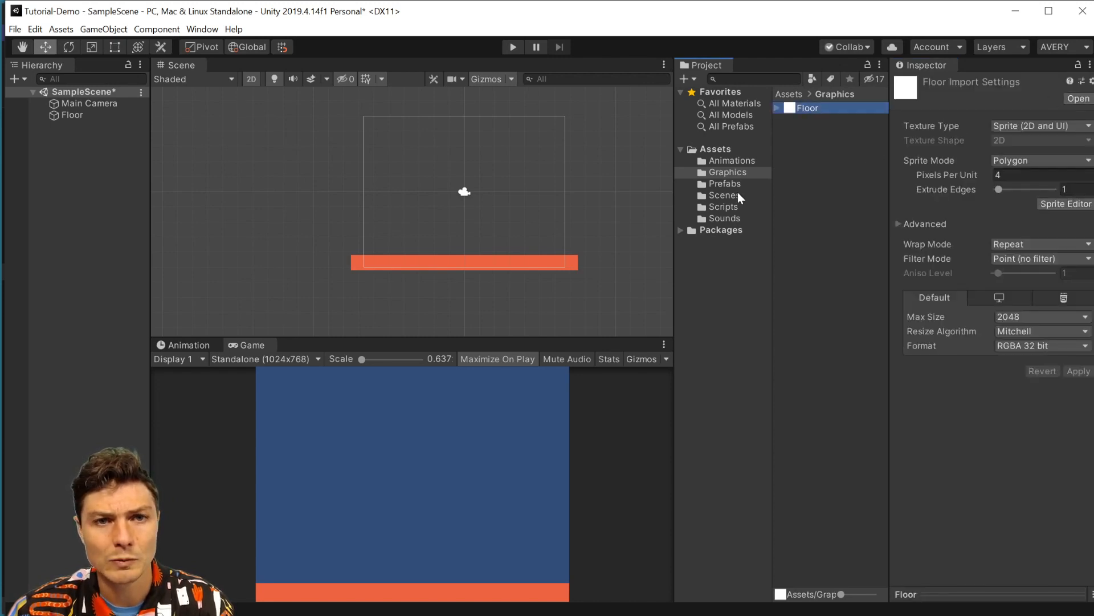
pyautogui.click(69, 137)
pyautogui.click(72, 115)
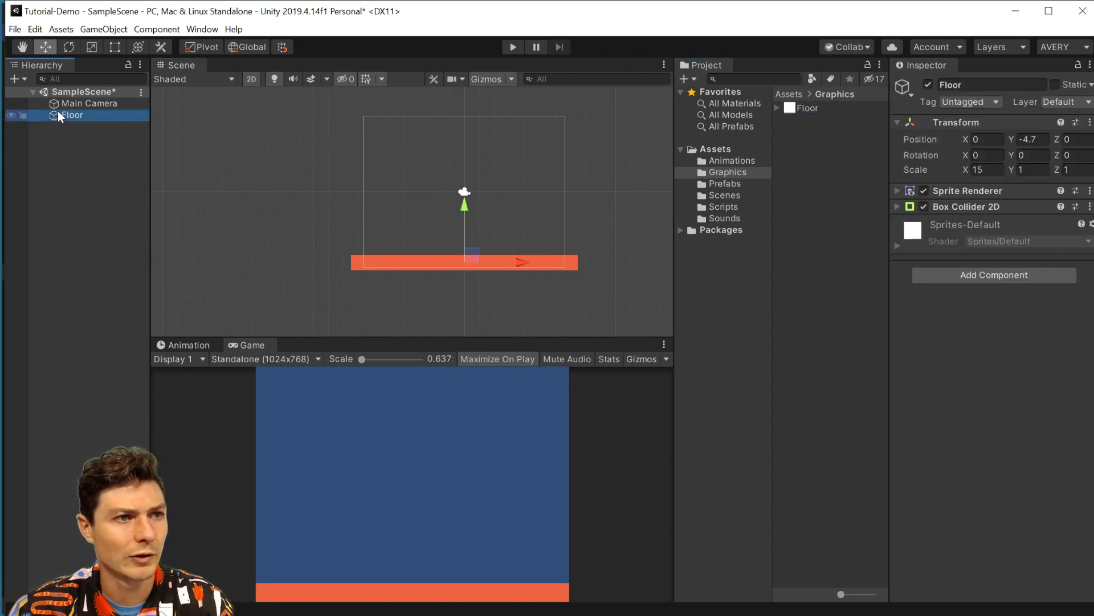
pyautogui.click(1061, 102)
pyautogui.click(1061, 103)
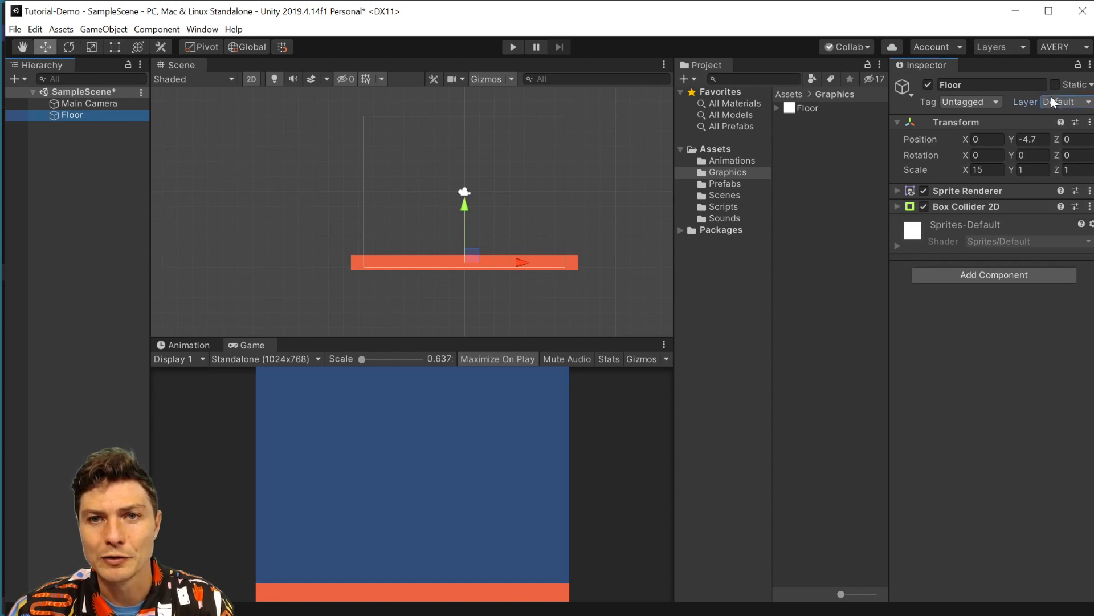
pyautogui.click(1062, 102)
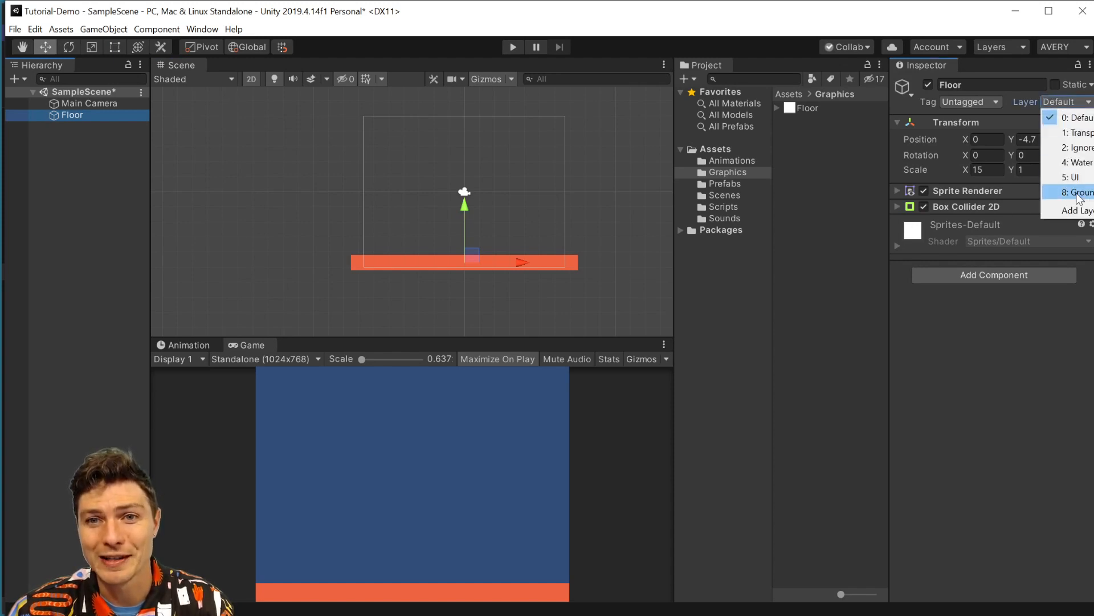
pyautogui.click(1077, 193)
pyautogui.click(75, 117)
pyautogui.click(1060, 102)
pyautogui.click(1064, 192)
# Rename the Floor object in the scene to Ground and choose layer 8: Ground for it
pyautogui.click(67, 116)
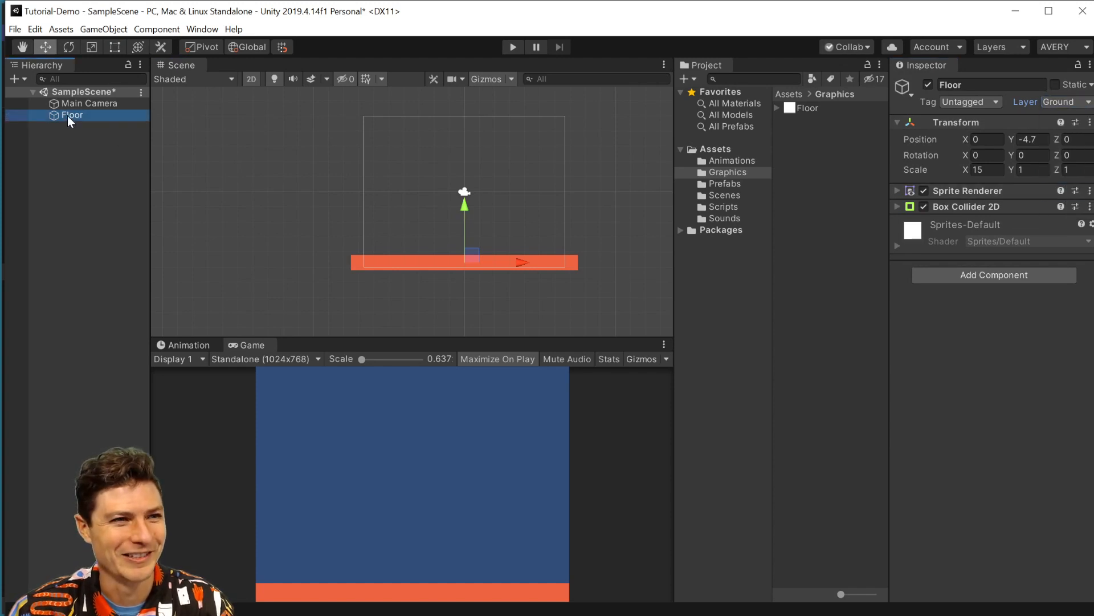
pyautogui.press('F2')
pyautogui.write('Gr')
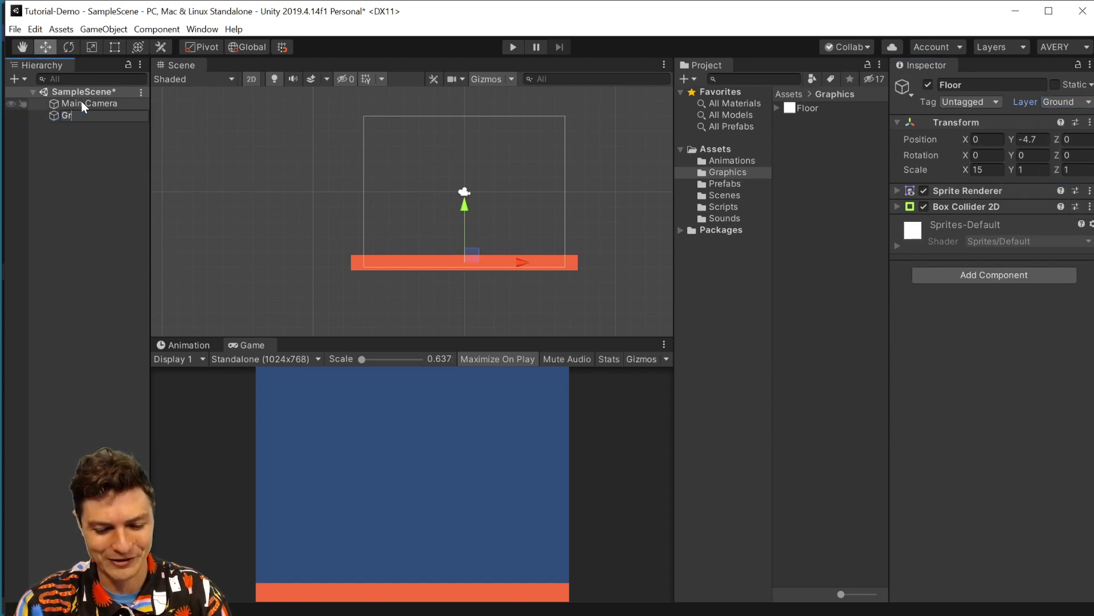
pyautogui.write('ound')
pyautogui.press('Return')
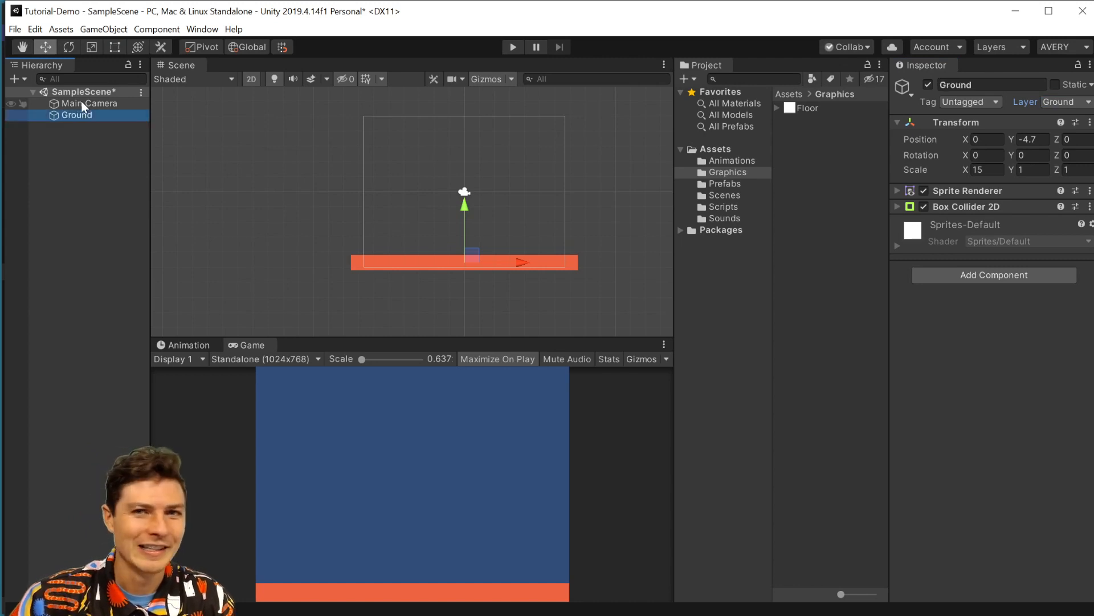
pyautogui.click(1057, 102)
pyautogui.click(1065, 192)
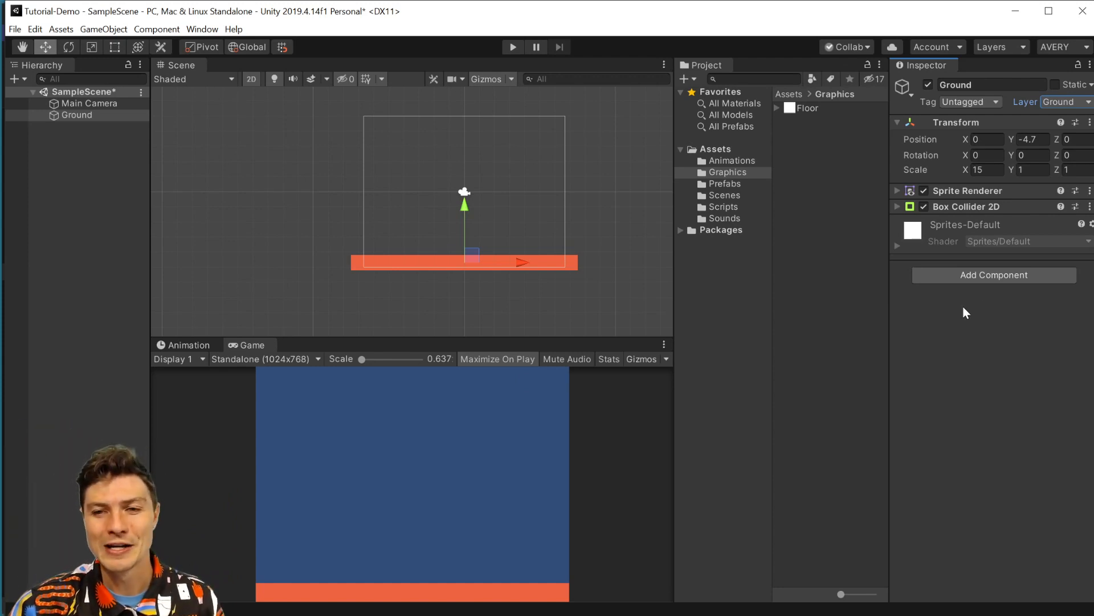
# Add a Platform Effector 2D component to the Ground object
pyautogui.click(983, 275)
pyautogui.write('plater')
pyautogui.press('BackSpace')
pyautogui.press('BackSpace')
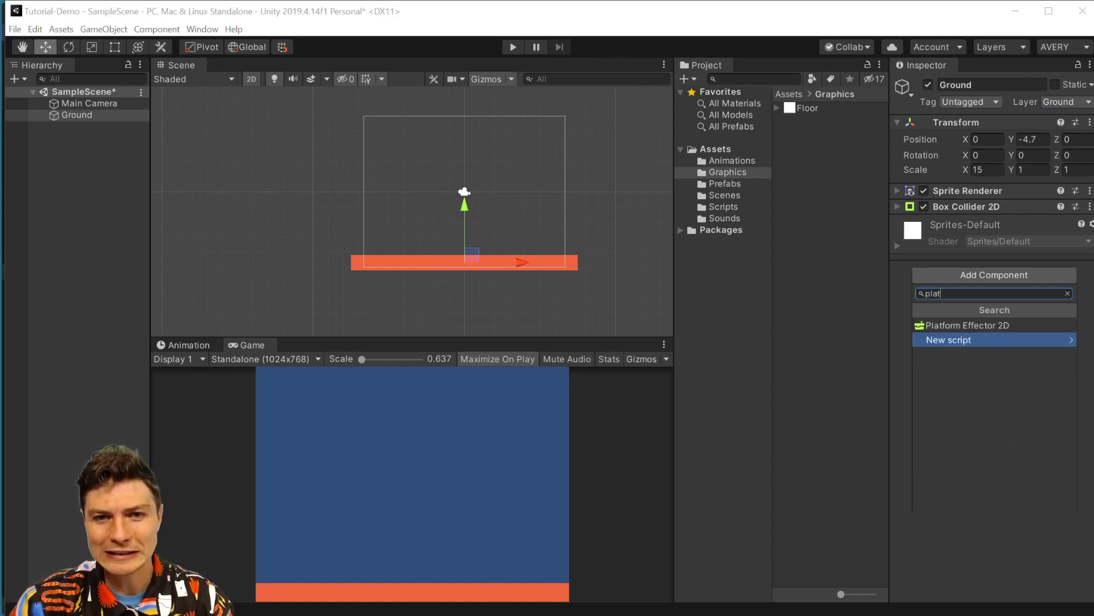
pyautogui.click(997, 324)
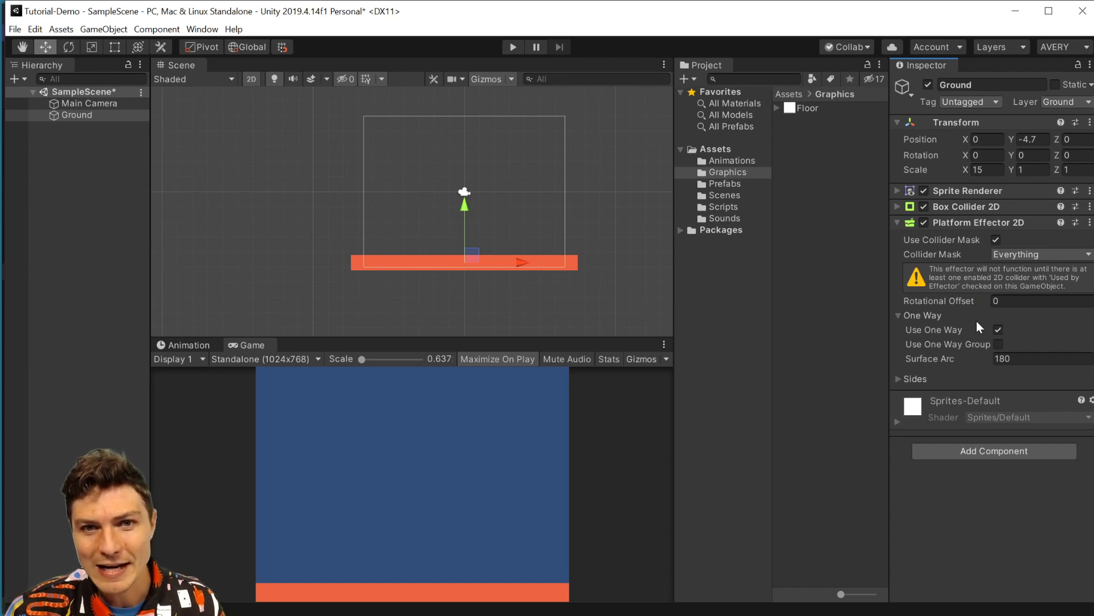
# Enable Used By Effector on the Ground's Box Collider 2D, and save the scene with its components collapsed
pyautogui.click(896, 208)
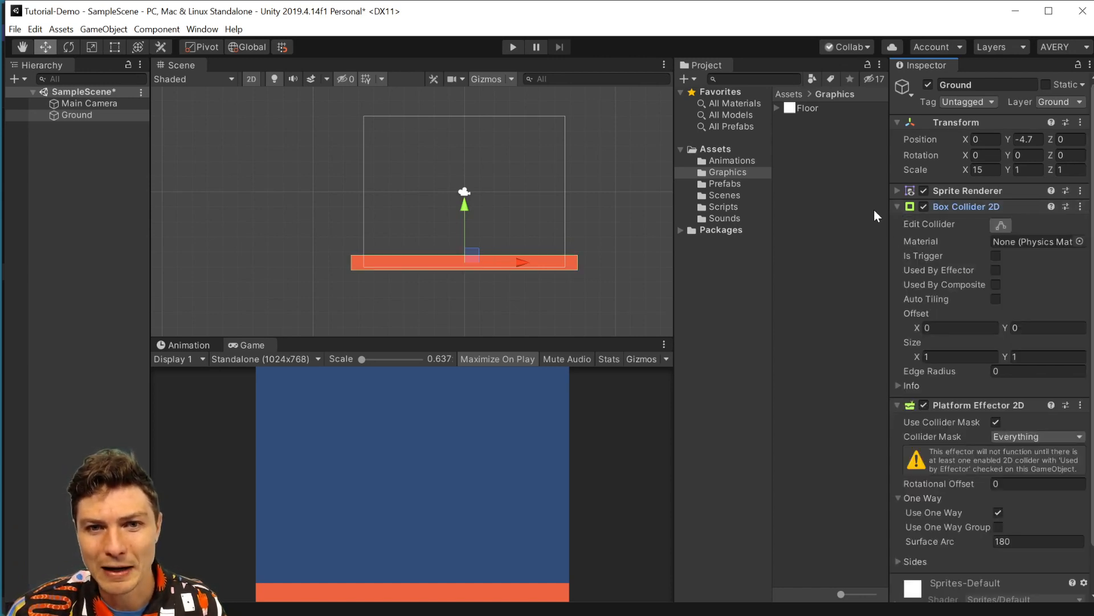
pyautogui.click(996, 269)
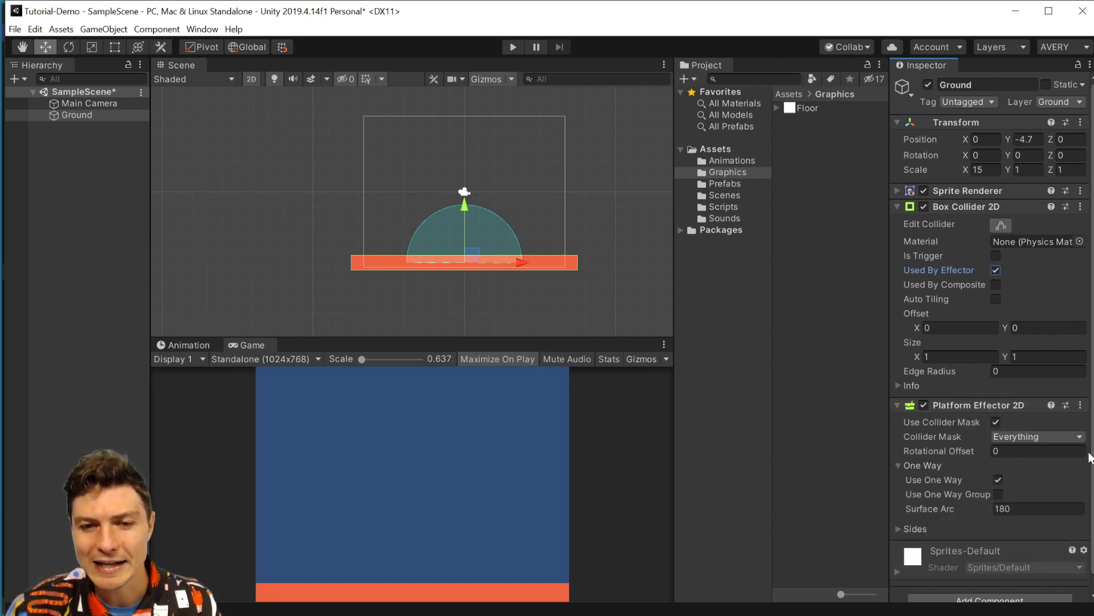
pyautogui.click(896, 406)
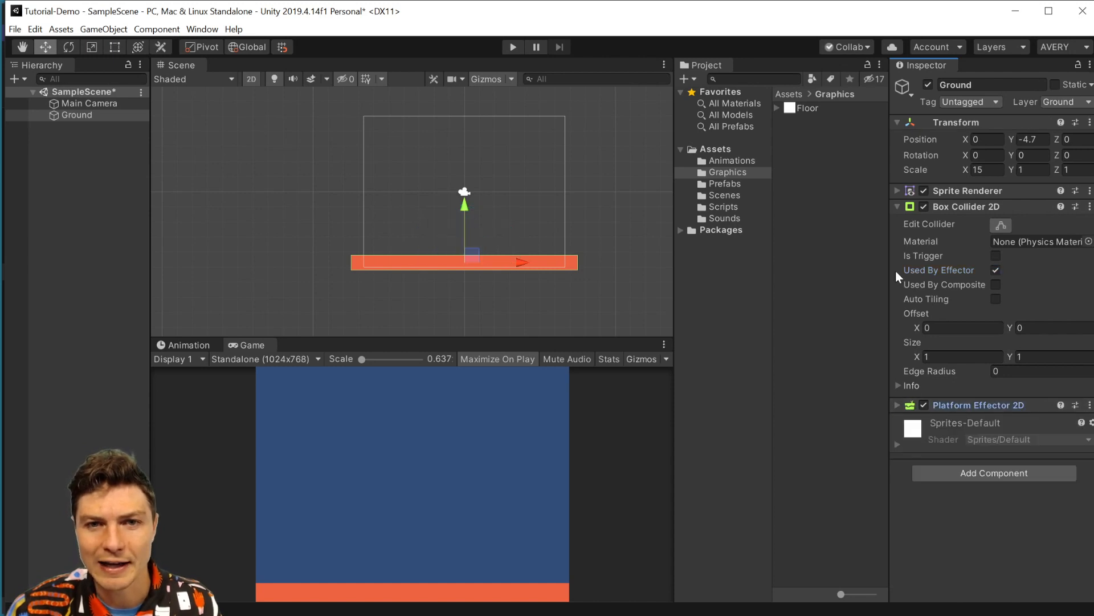
pyautogui.click(898, 205)
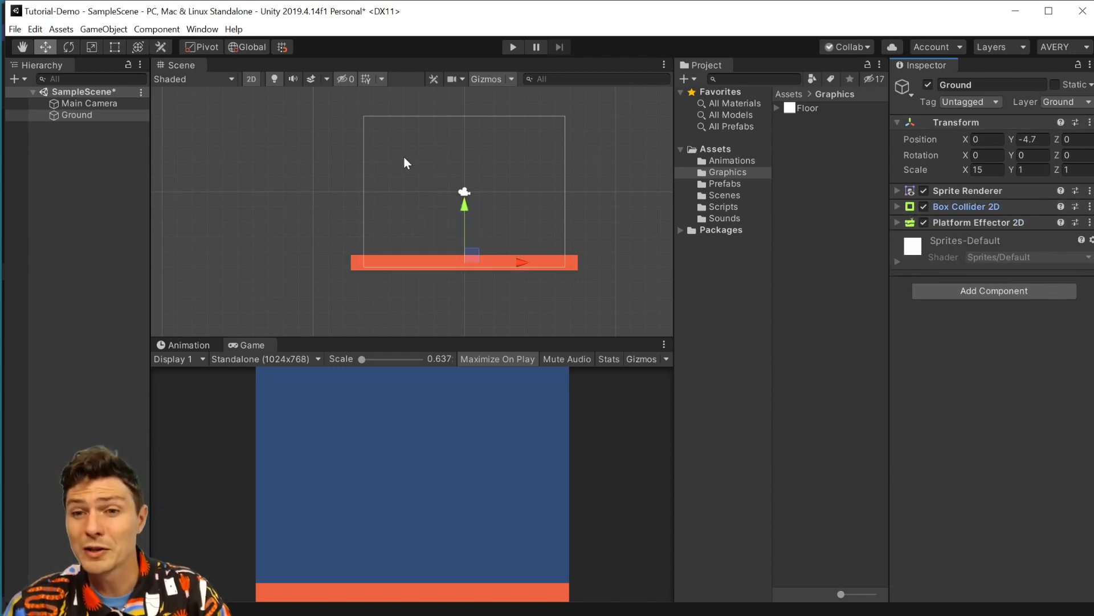
pyautogui.hotkey('ctrl', 's')
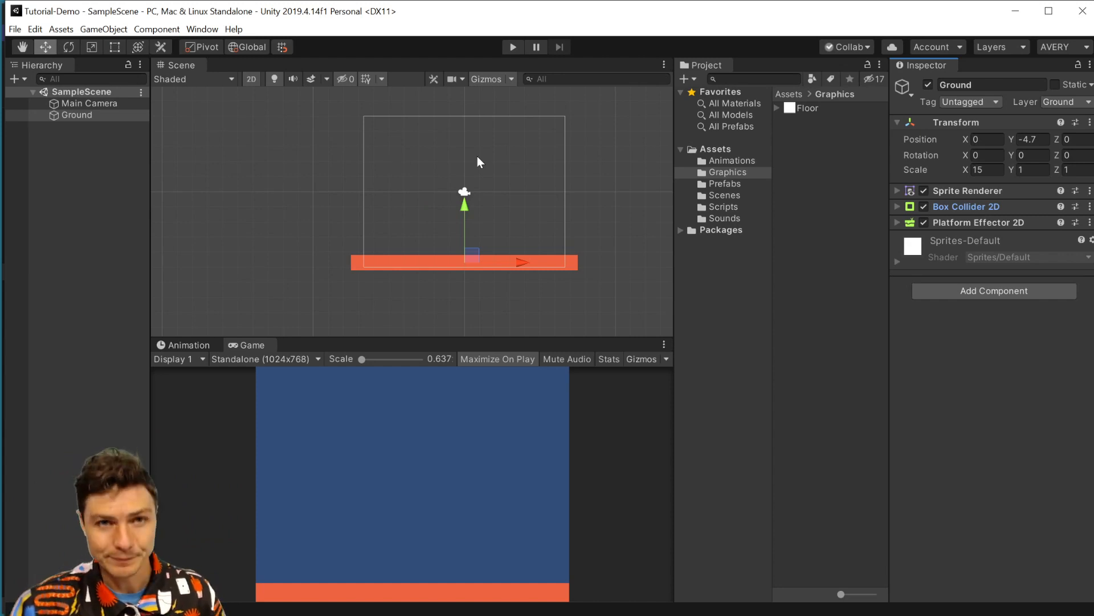
pyautogui.click(725, 173)
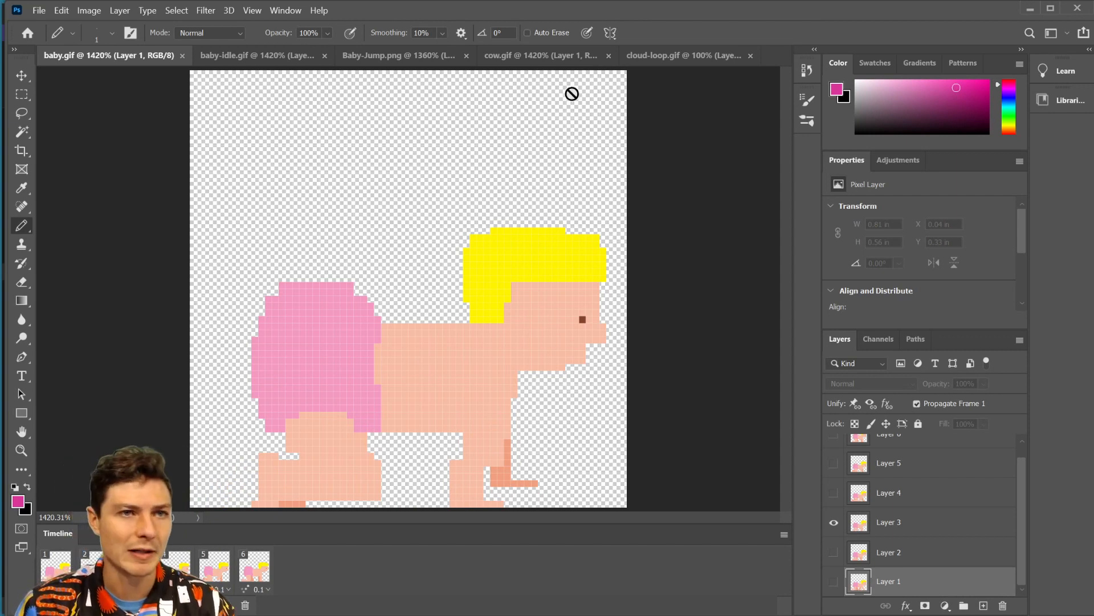
# In Photoshop, play the baby-idle.gif frame animation and bring up the Baby-Jump.png sprite
pyautogui.click(246, 56)
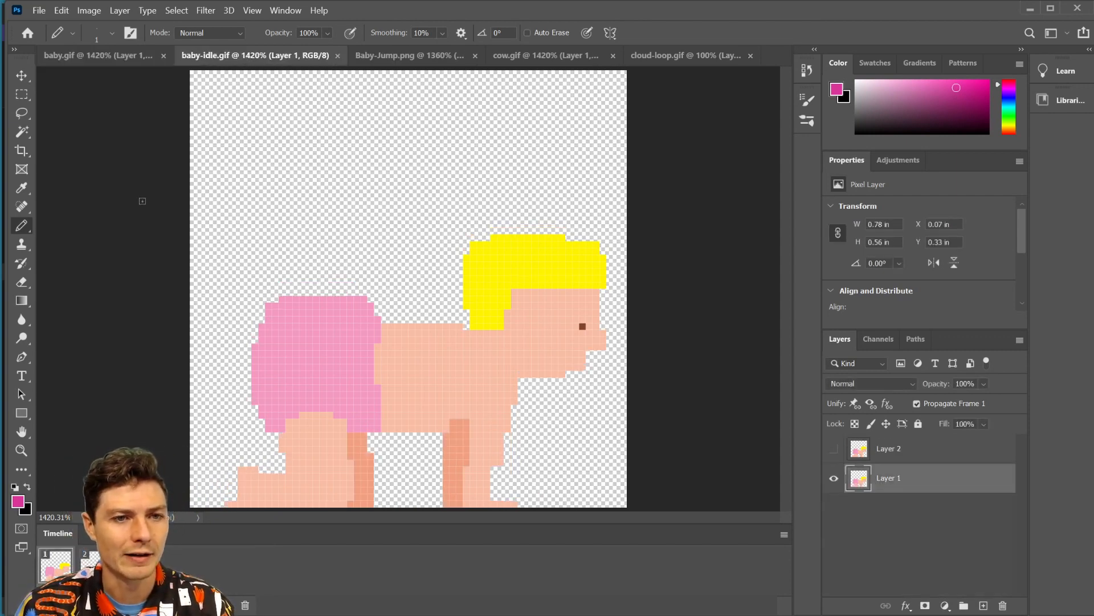
pyautogui.press('space')
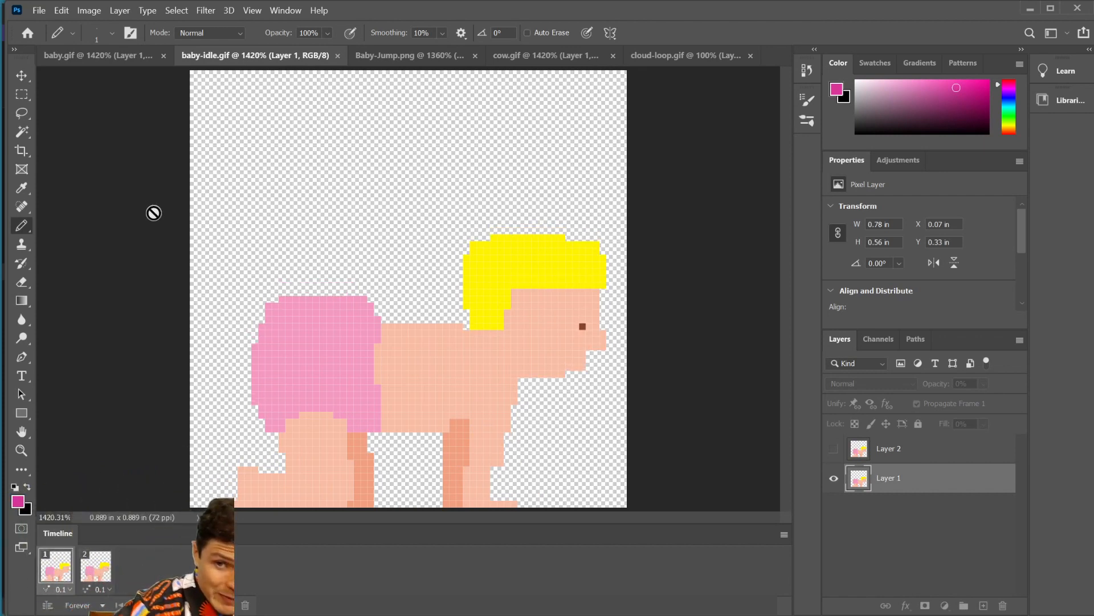
pyautogui.click(391, 56)
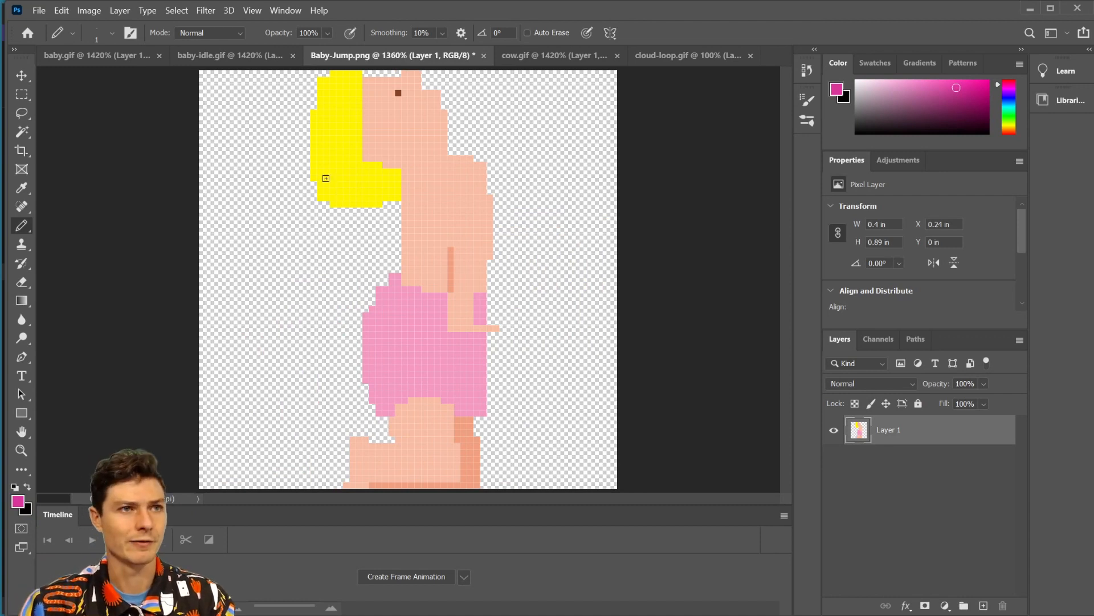
# Check the pixel dimensions and resampling method of Baby-Jump.png in the Image Size dialog
pyautogui.click(89, 10)
pyautogui.moveTo(90, 25)
pyautogui.click(111, 108)
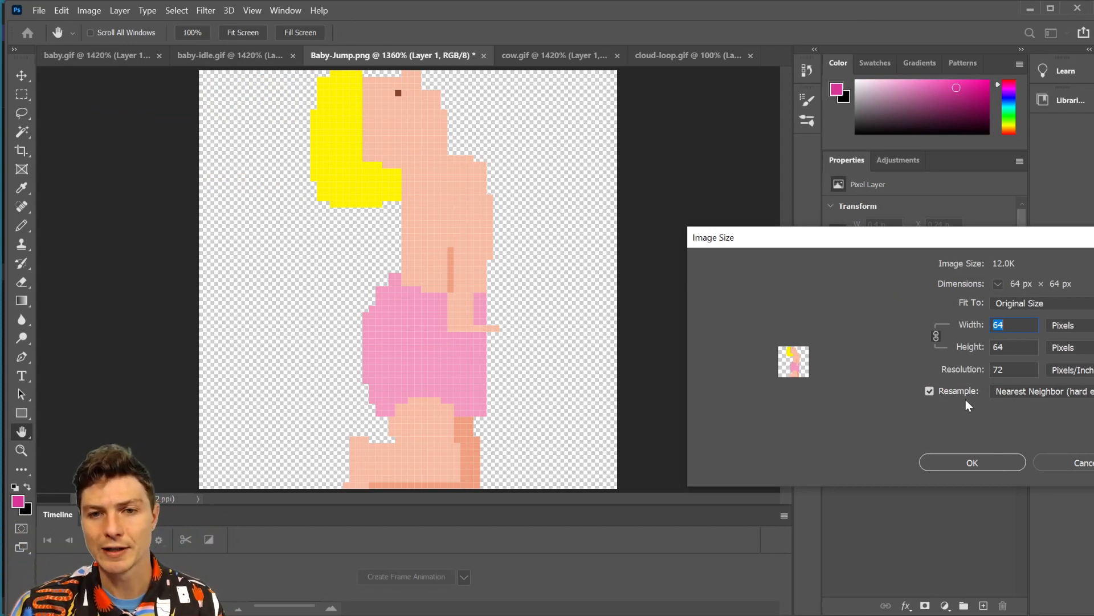
pyautogui.click(972, 462)
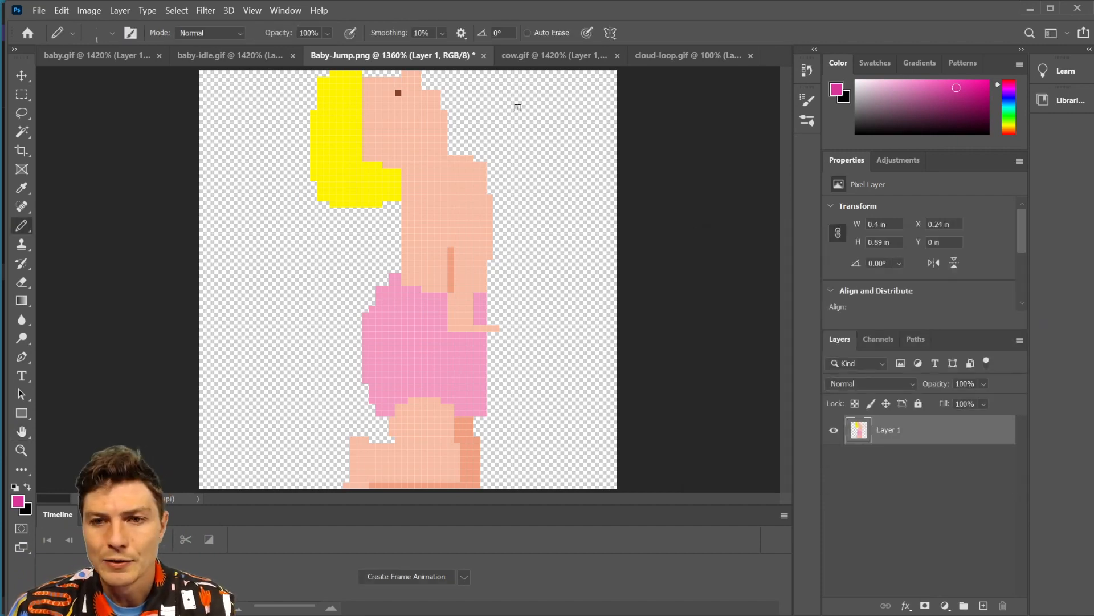
# Bring up the Save As dialog for saving Baby-Jump.png on the computer as a PNG, and close it
pyautogui.click(39, 10)
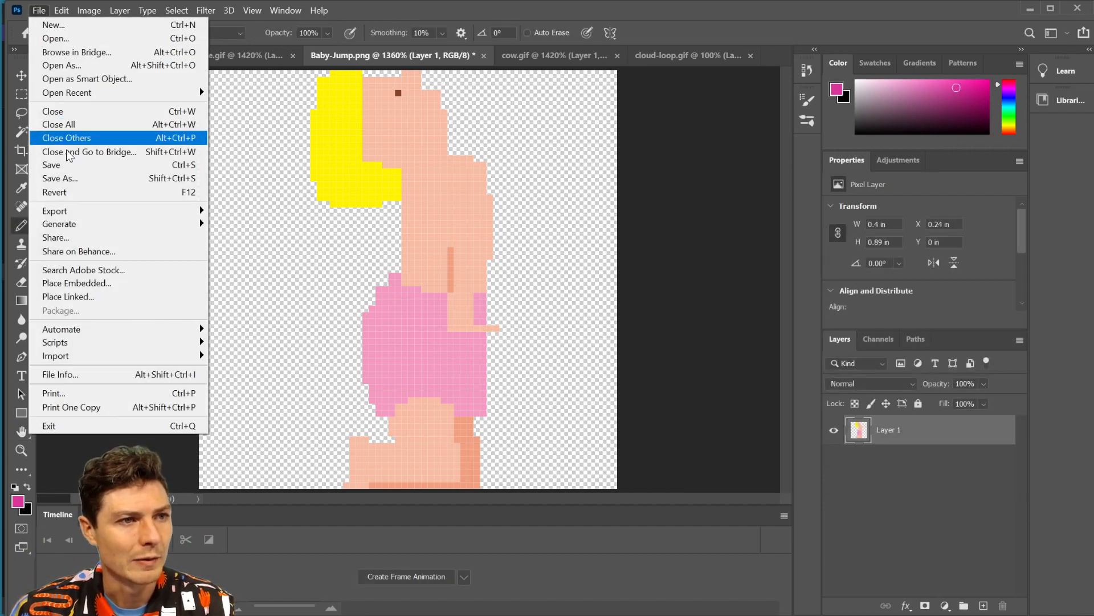
pyautogui.click(67, 178)
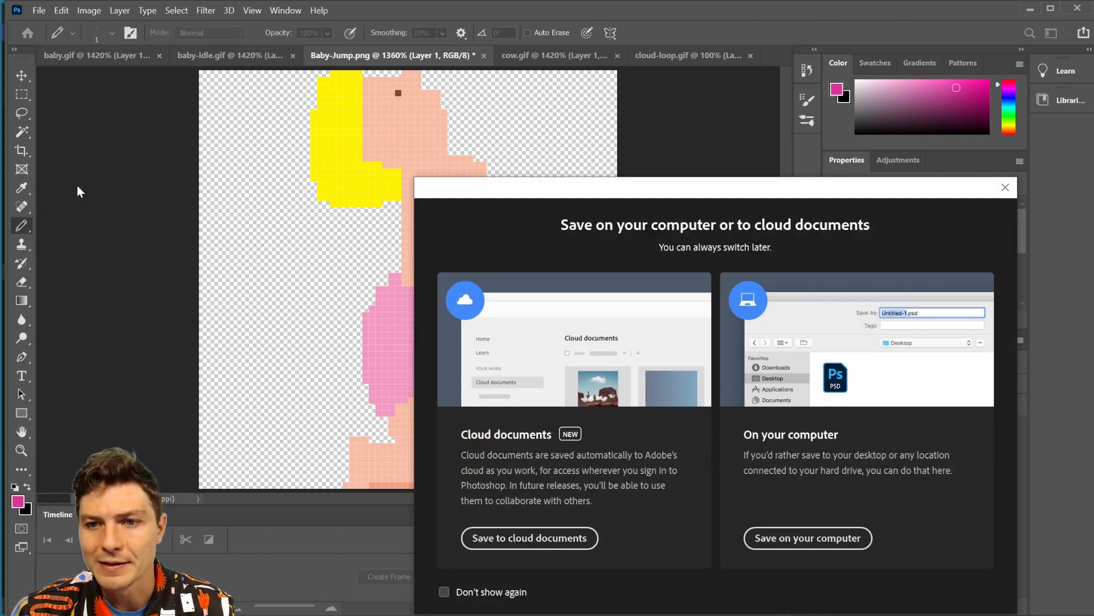
pyautogui.click(812, 540)
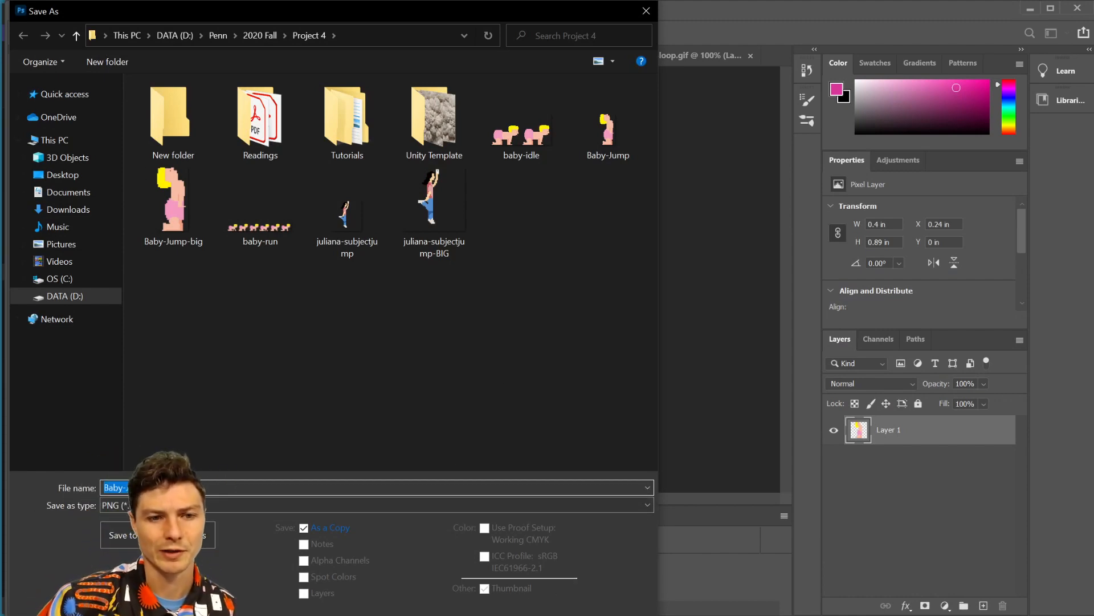
pyautogui.press('Return')
# Open the Save for Web export of baby-idle.gif and check its GIF settings, including the Lossy value
pyautogui.click(224, 63)
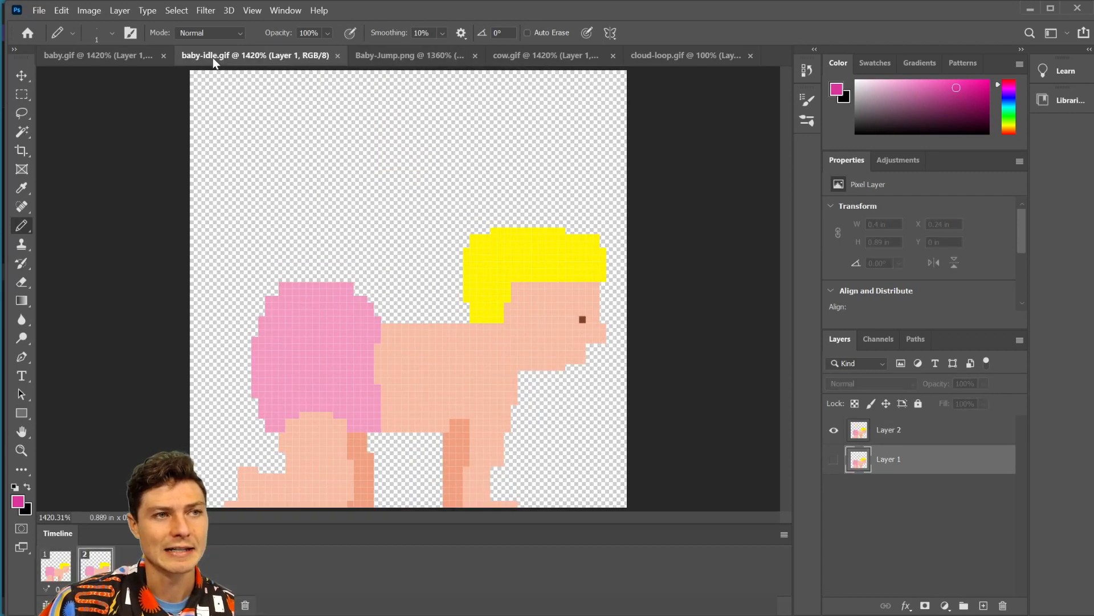
pyautogui.click(38, 10)
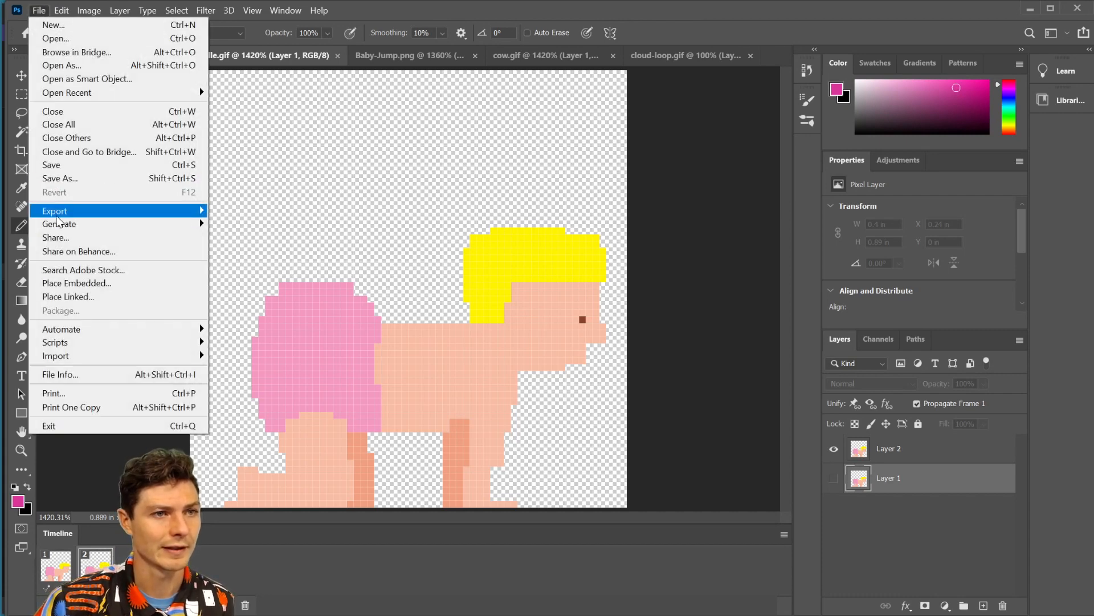
pyautogui.moveTo(85, 211)
pyautogui.click(263, 262)
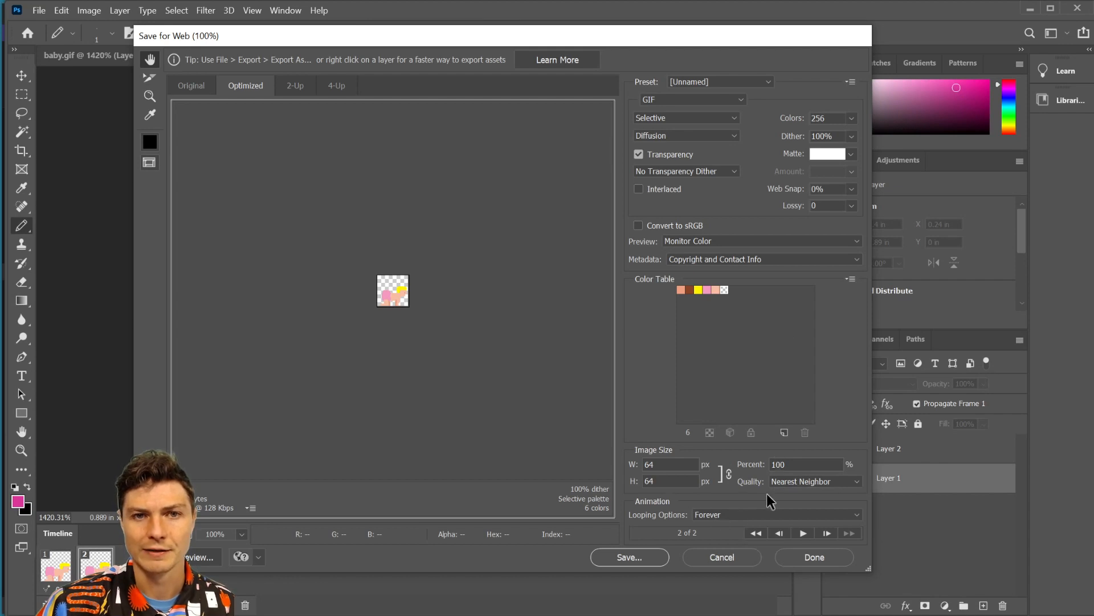
pyautogui.click(853, 206)
pyautogui.click(782, 224)
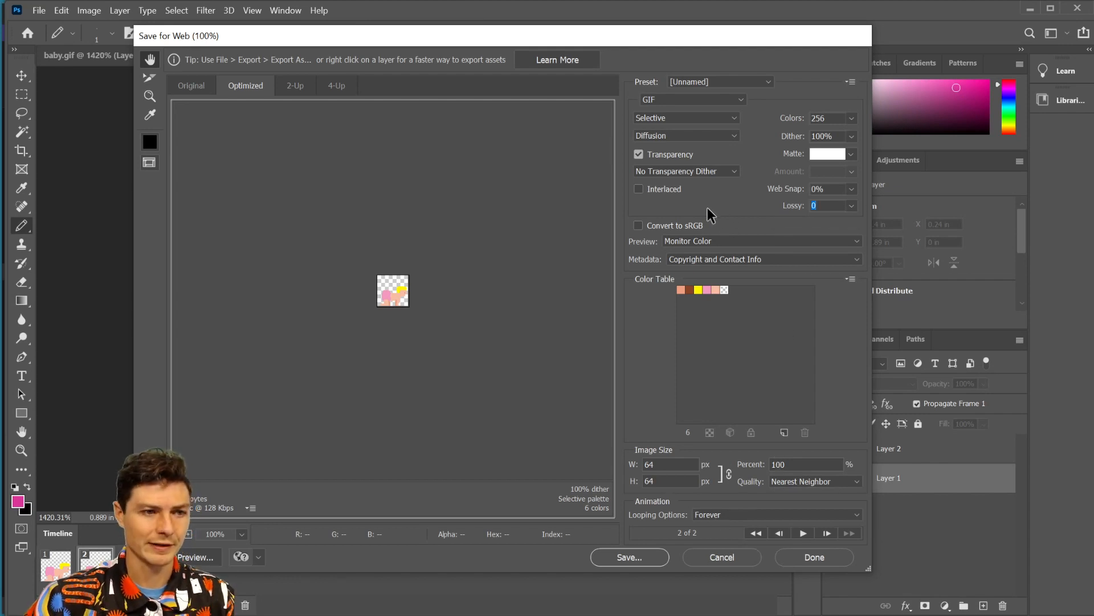
# Inspect the baby-idle.gif export preview at 1200% and leave Save for Web without exporting
pyautogui.click(190, 533)
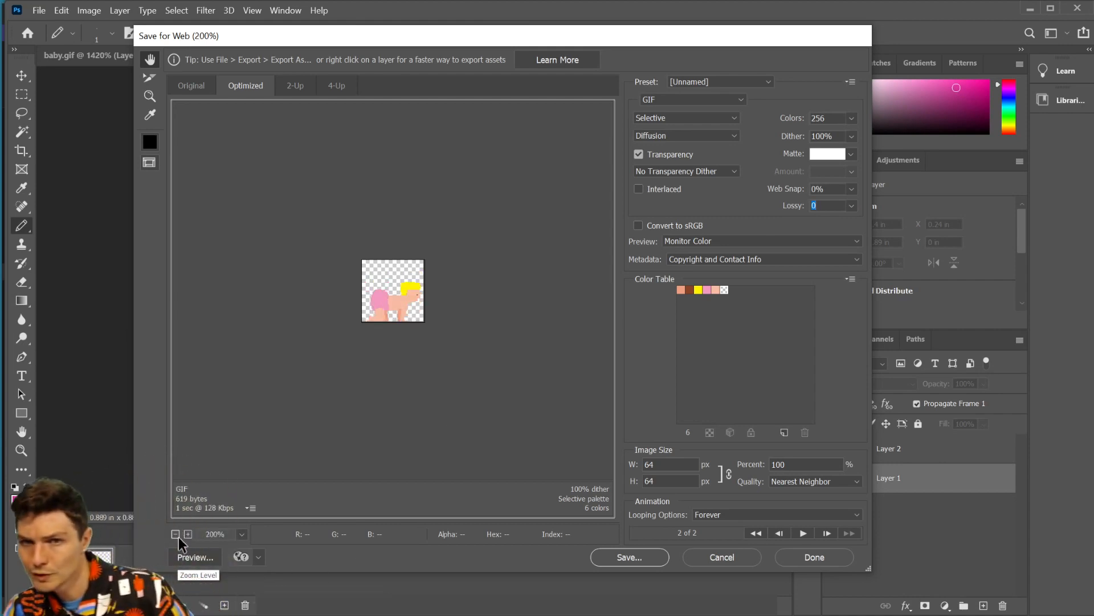
pyautogui.click(189, 534)
pyautogui.click(189, 534)
pyautogui.click(189, 534)
pyautogui.click(189, 533)
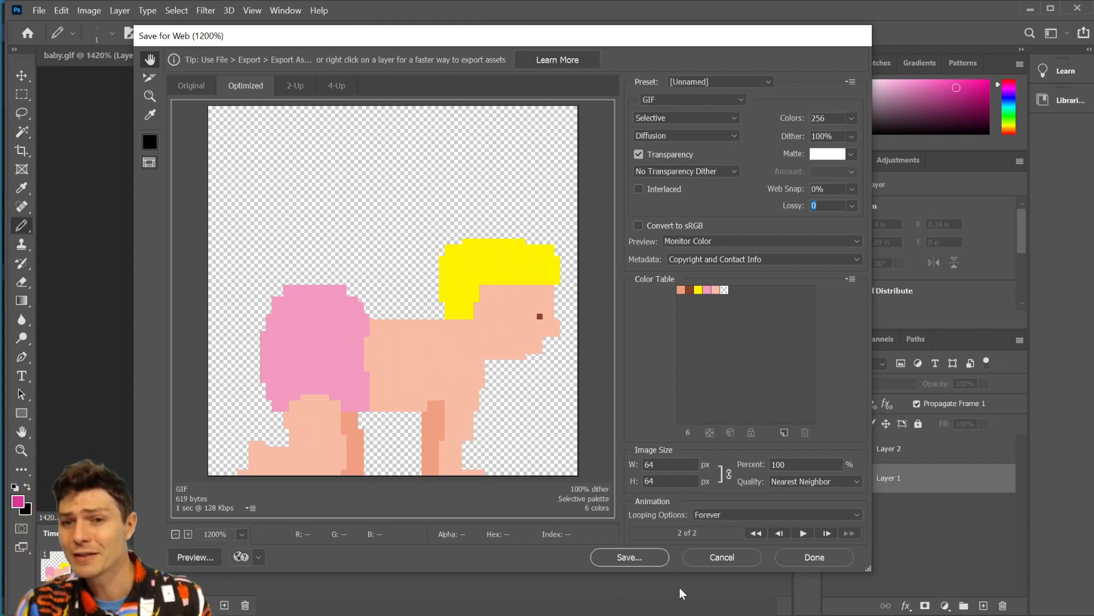
pyautogui.click(722, 557)
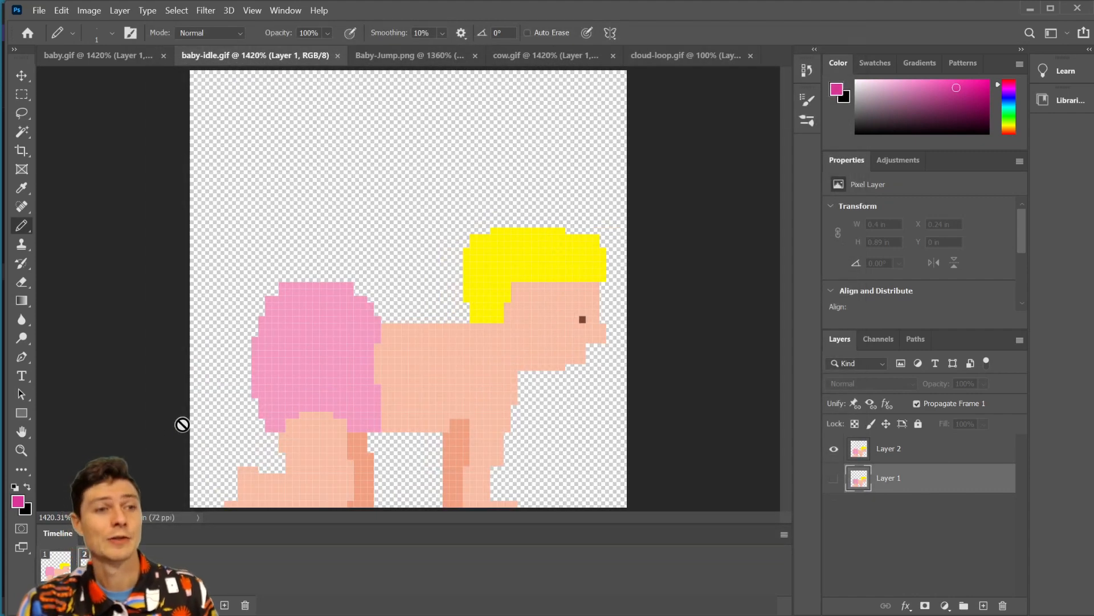
# View the baby.gif and cow.gif animation documents, and switch to the ezgif.com page in the browser
pyautogui.click(120, 57)
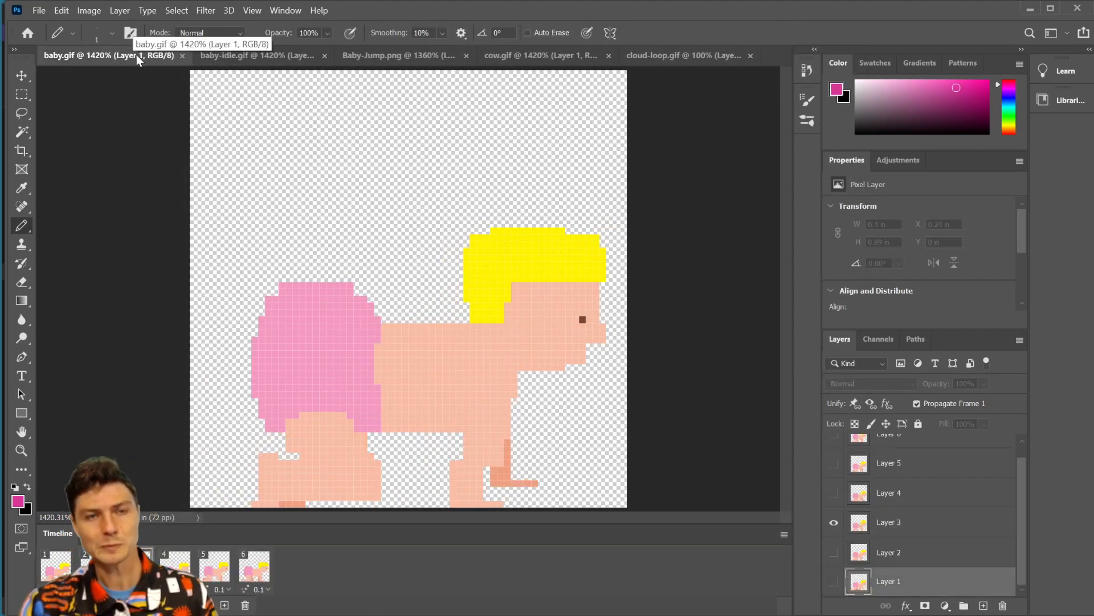
pyautogui.click(518, 56)
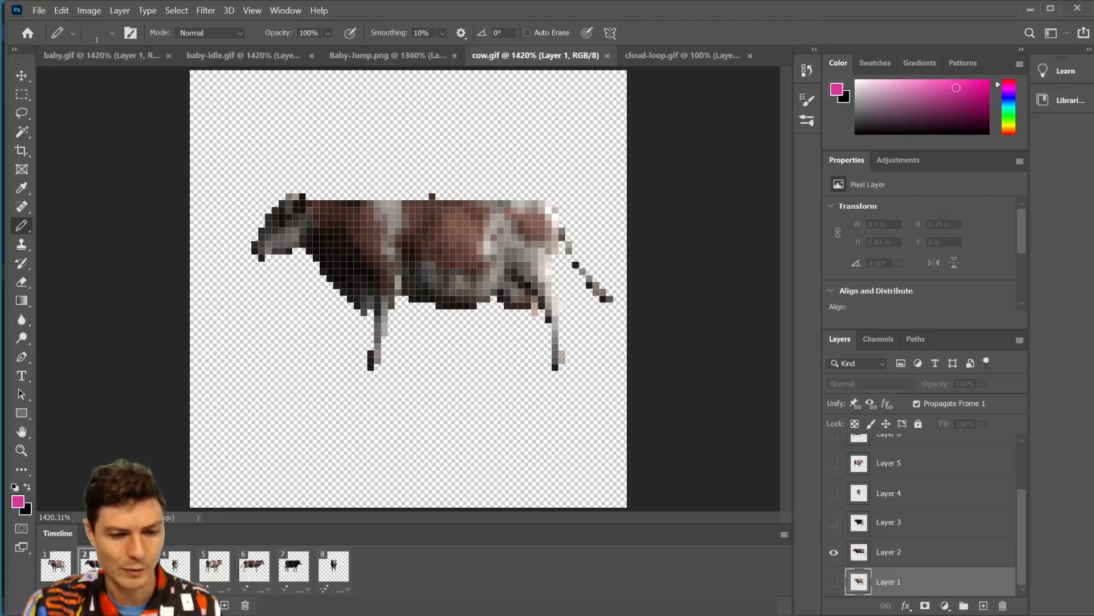
pyautogui.hotkey('alt', 'Tab')
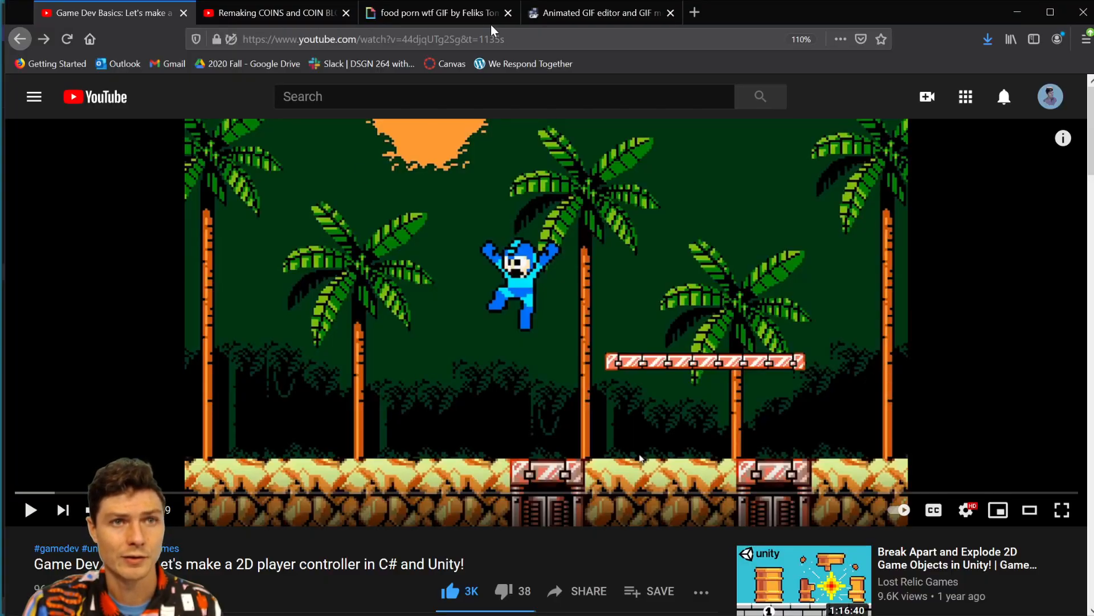
pyautogui.click(559, 16)
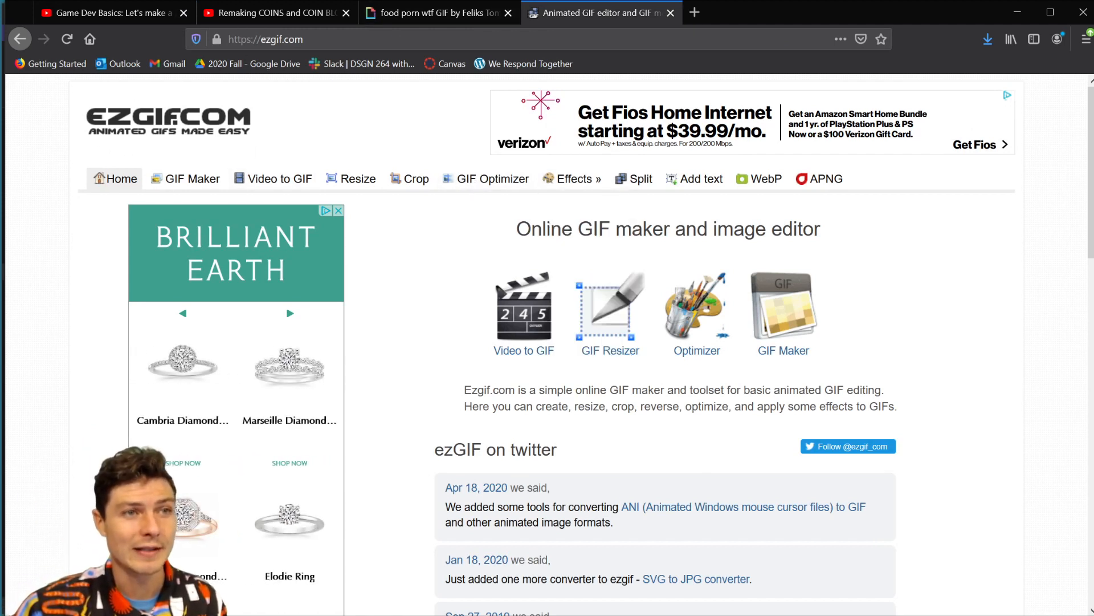
# Upload baby.gif from the Project 4 folder to ezgif's GIF to sprite sheet converter
pyautogui.click(631, 181)
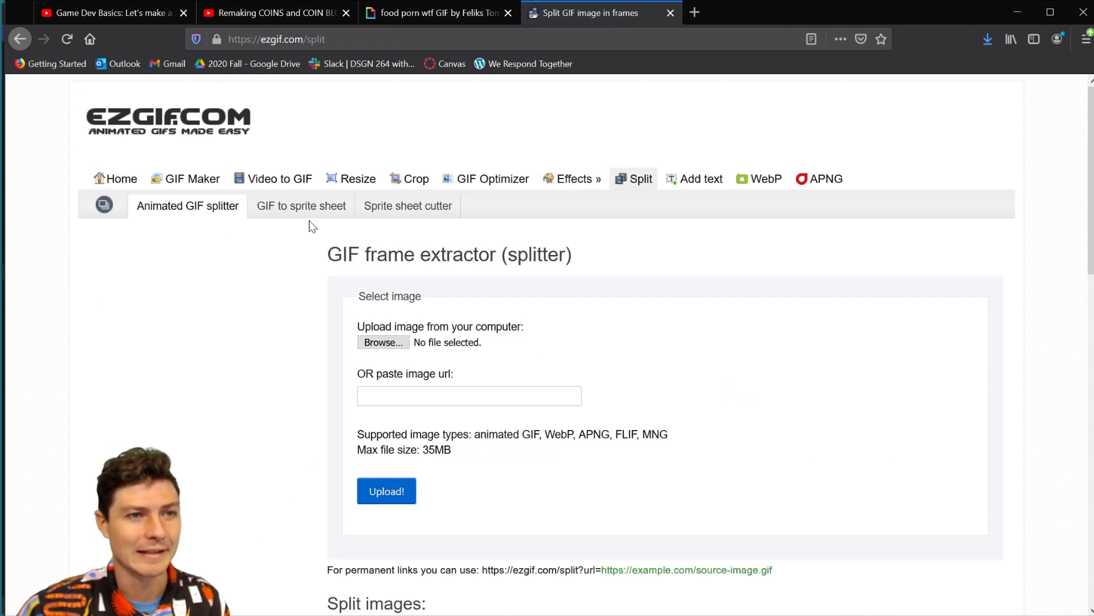
pyautogui.click(301, 207)
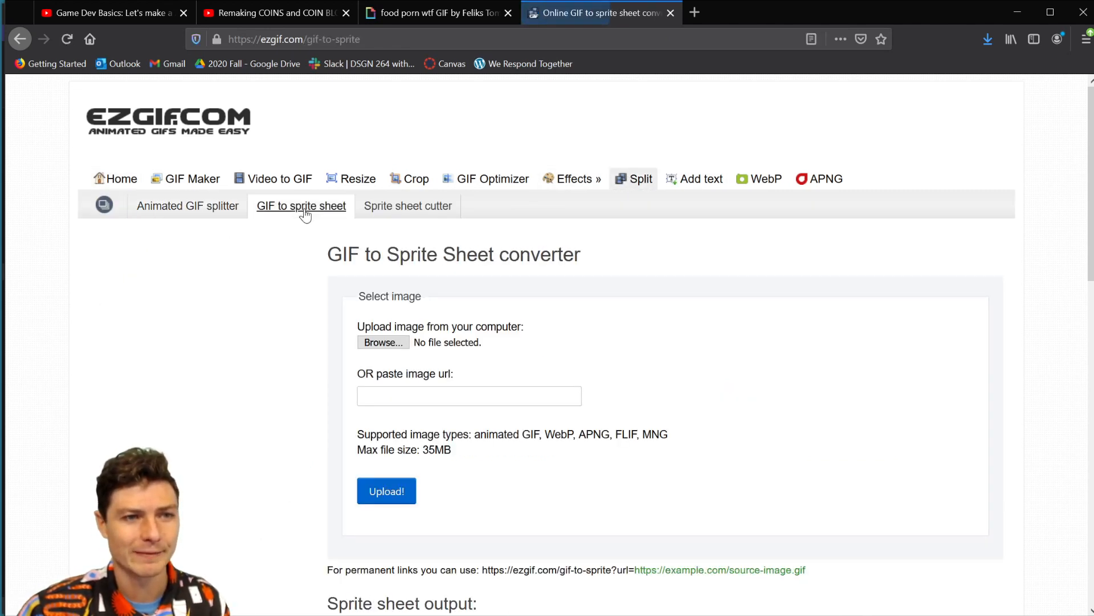
pyautogui.click(383, 343)
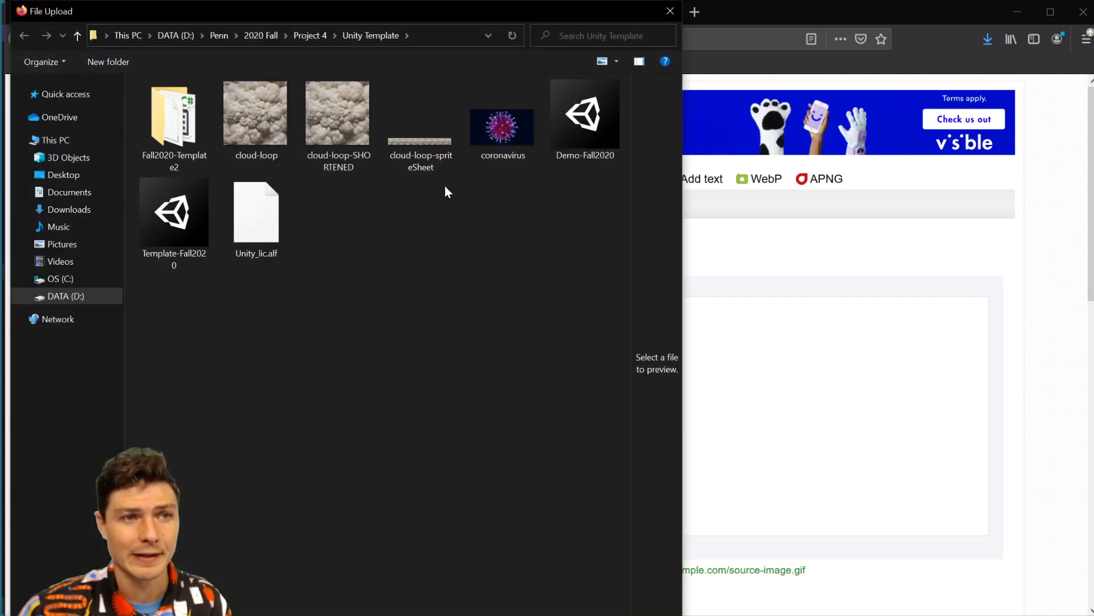
pyautogui.doubleClick(172, 140)
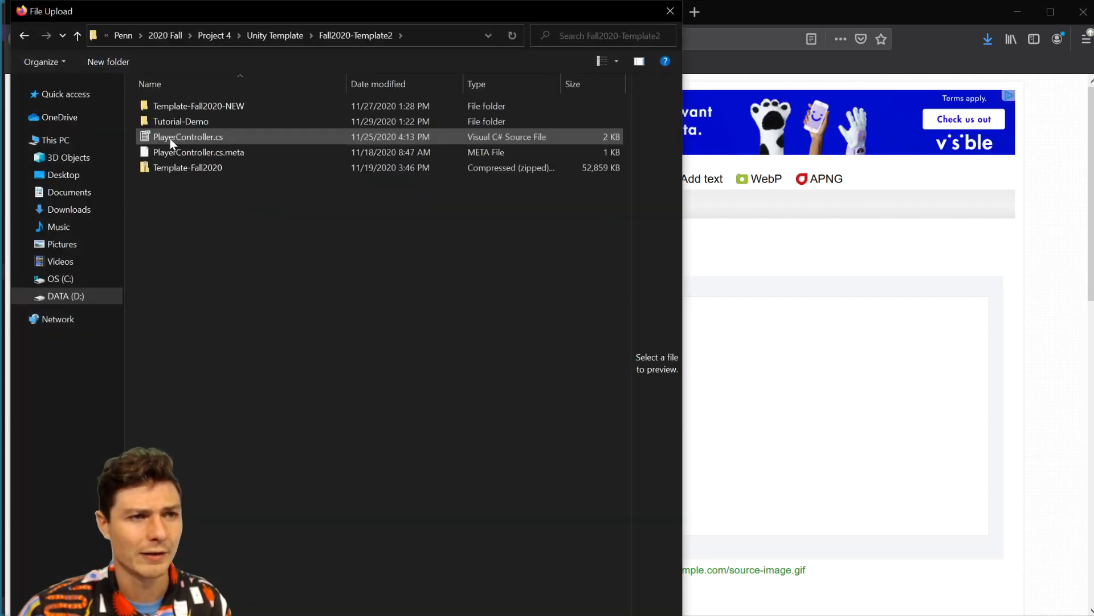
pyautogui.click(213, 35)
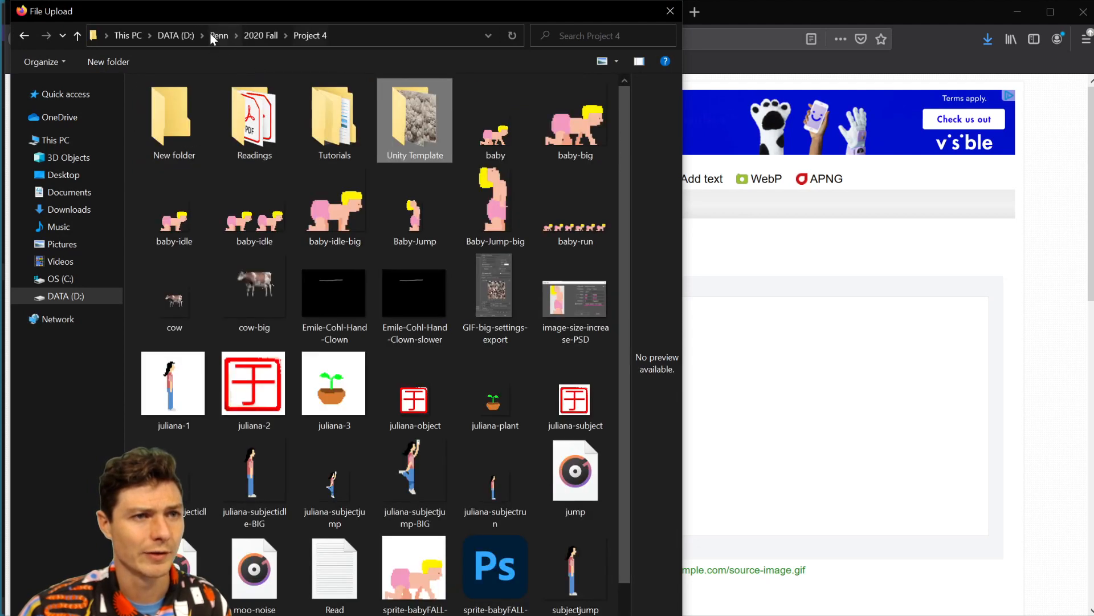
pyautogui.click(177, 231)
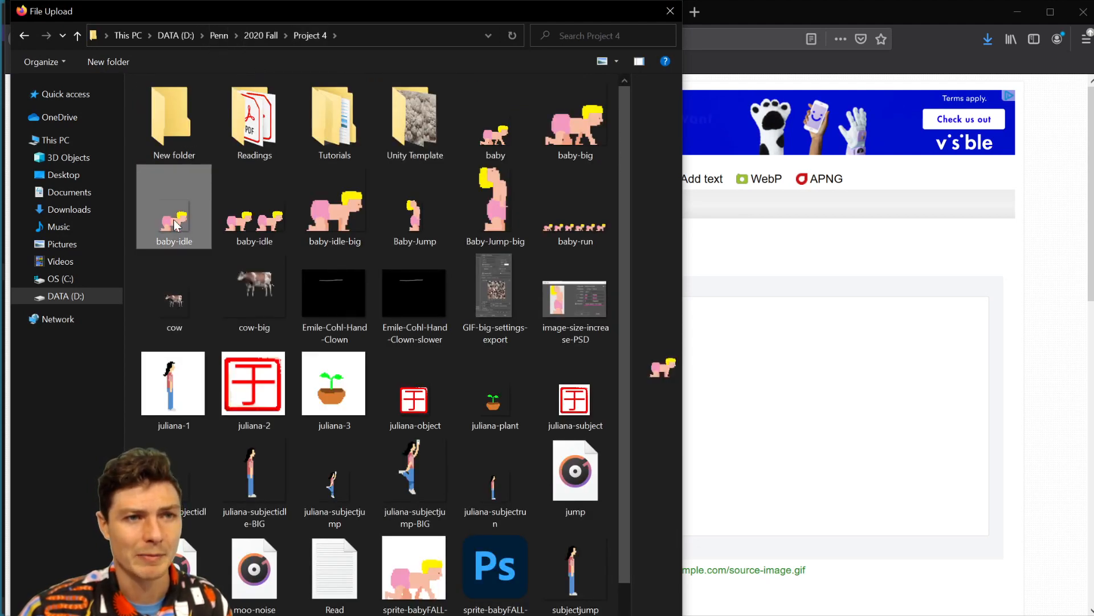
pyautogui.click(497, 138)
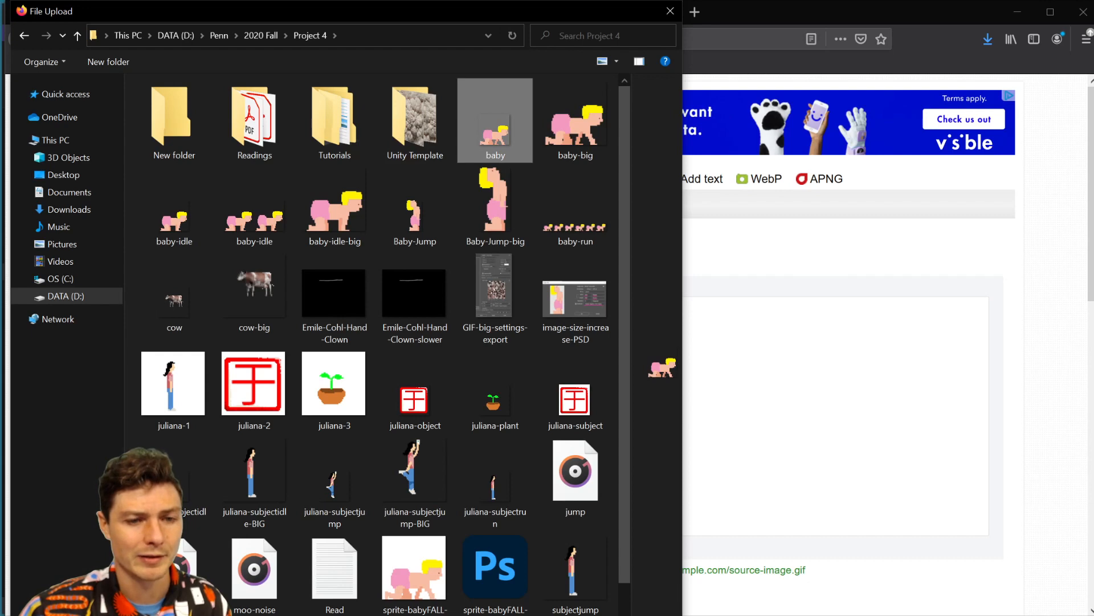
pyautogui.doubleClick(495, 131)
pyautogui.scroll(-2, 393, 433)
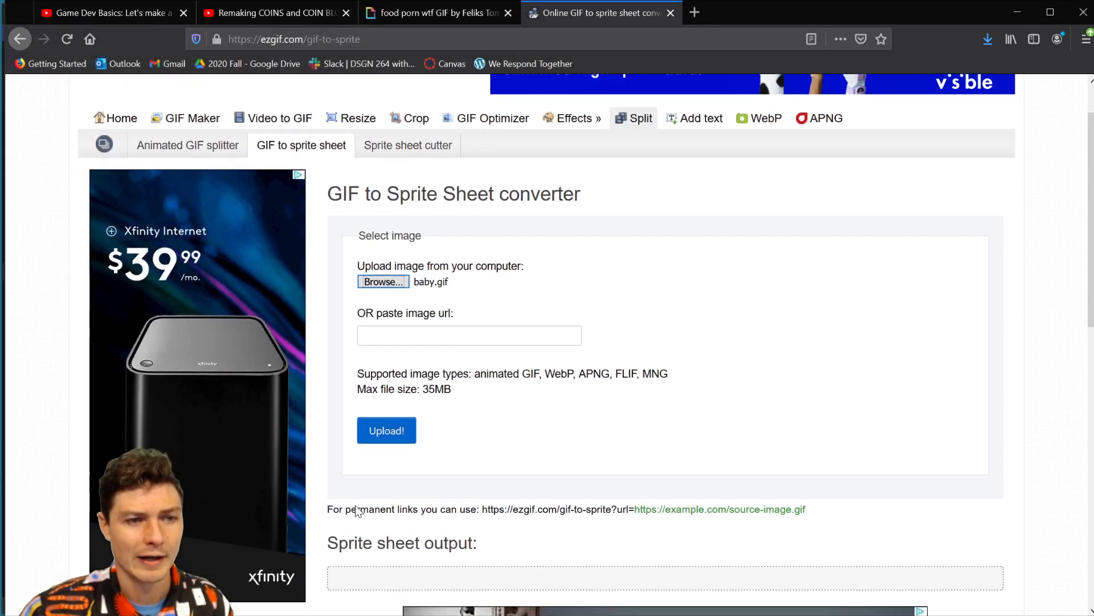
pyautogui.click(385, 416)
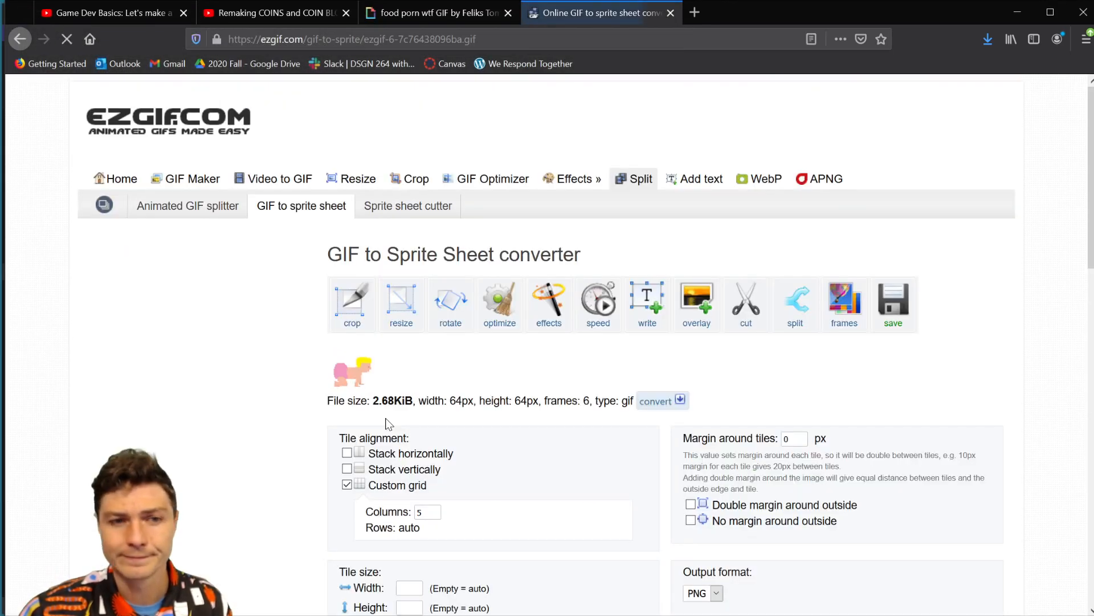
# Set the sprite sheet to stack horizontally with a tile size of 64 by 64
pyautogui.scroll(-4, 438, 395)
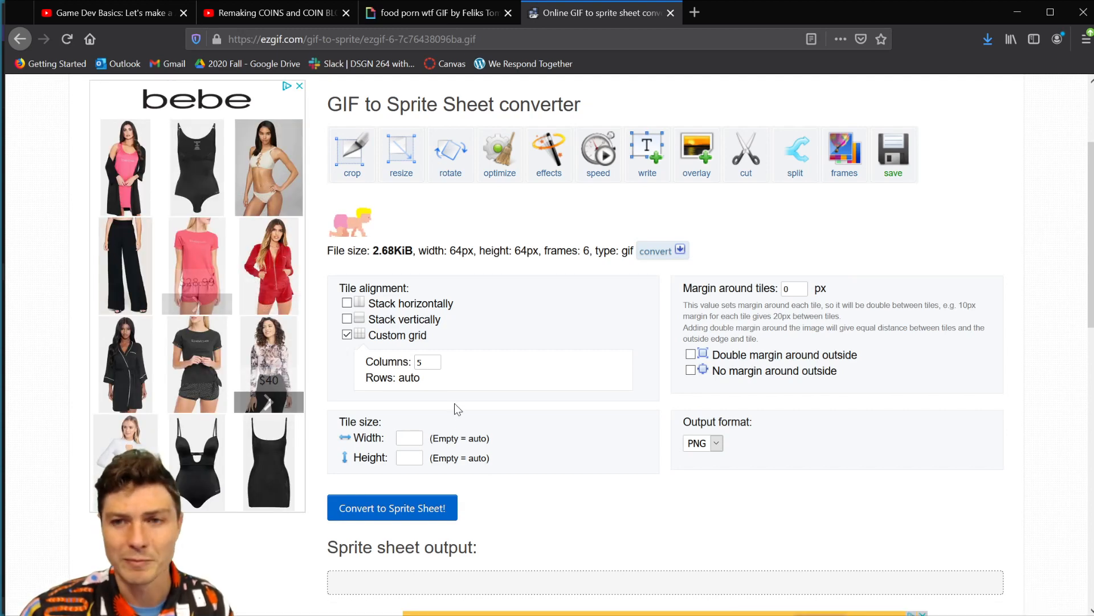
pyautogui.scroll(-3, 387, 304)
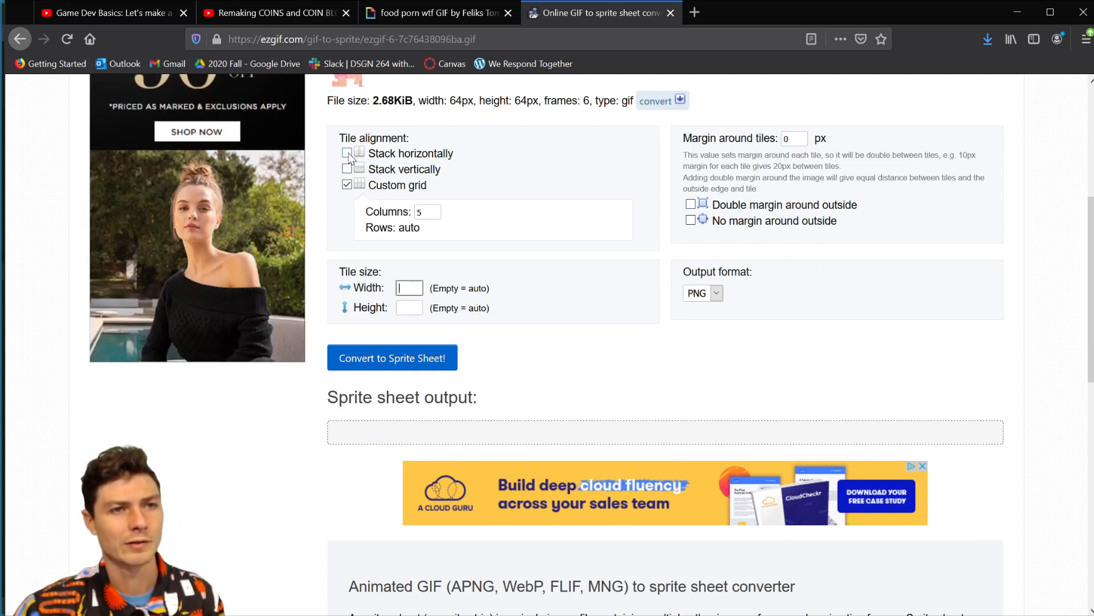
pyautogui.click(347, 153)
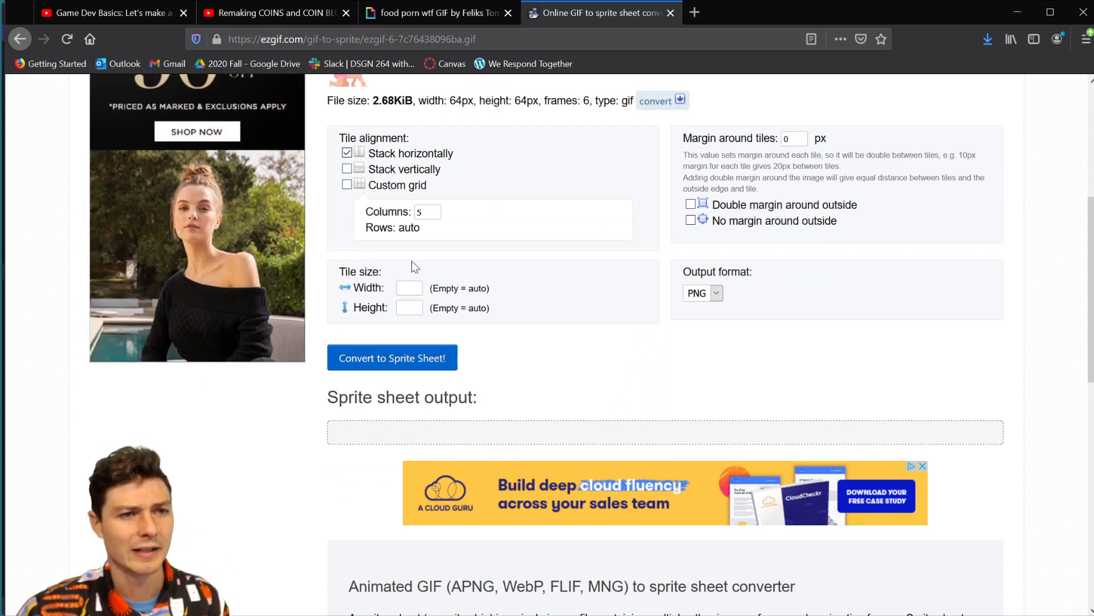
pyautogui.click(422, 291)
pyautogui.write('64')
pyautogui.press('Tab')
pyautogui.write('64')
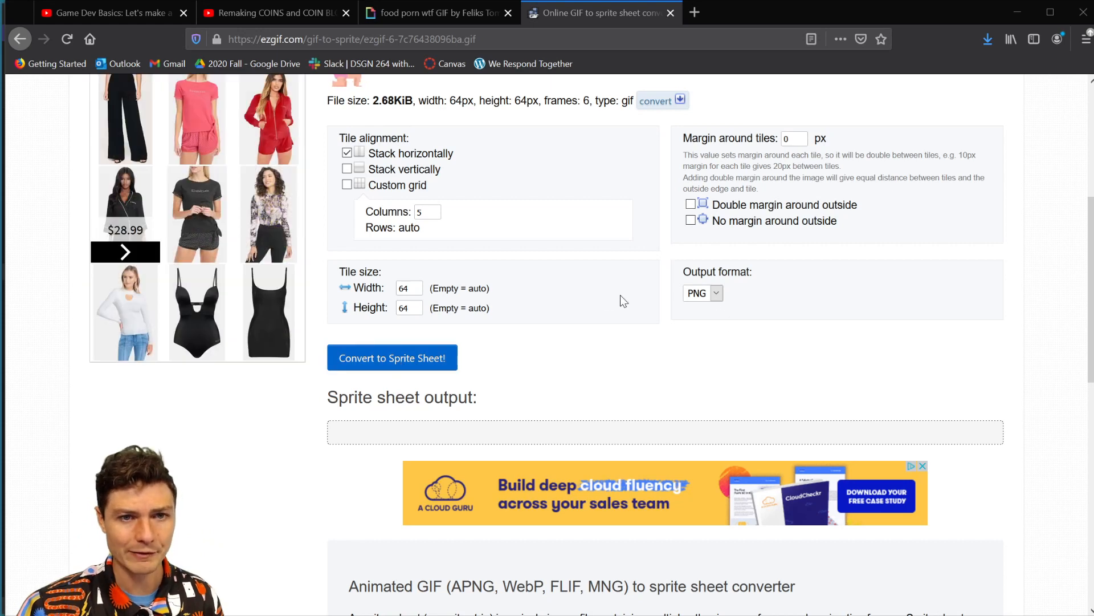
# Convert the baby GIF to a PNG sprite sheet, bring up its save prompt, and cancel the download
pyautogui.click(395, 357)
pyautogui.scroll(-3, 399, 359)
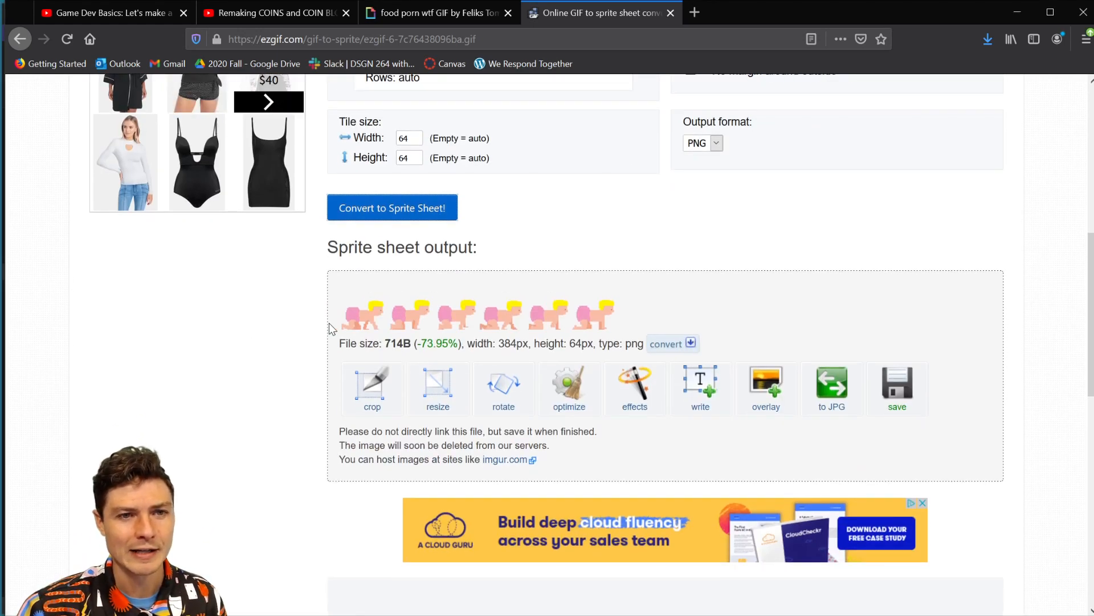
pyautogui.click(887, 392)
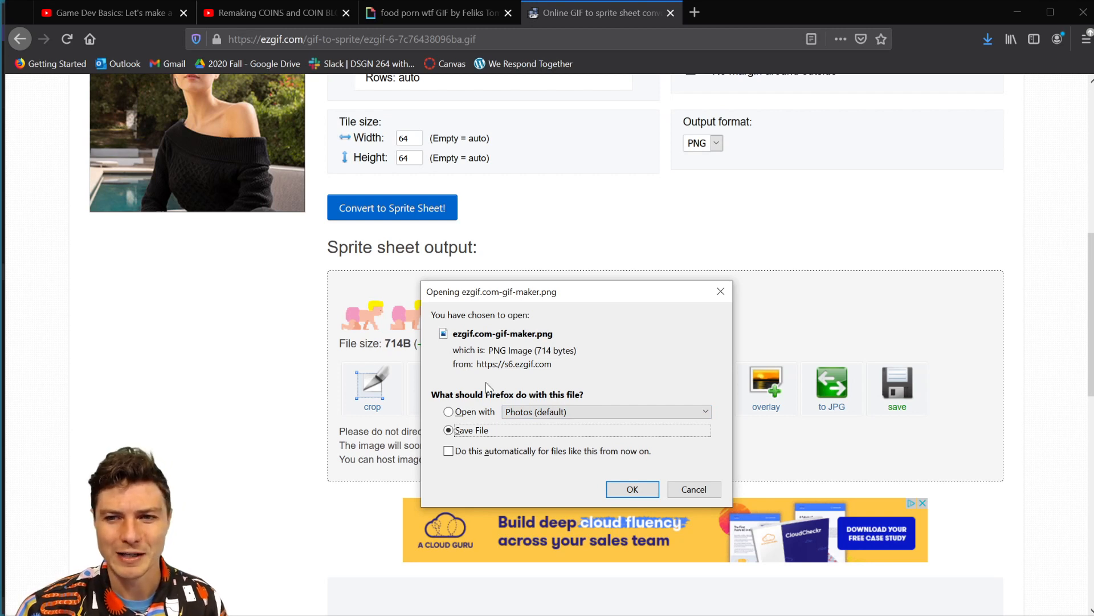
pyautogui.click(684, 490)
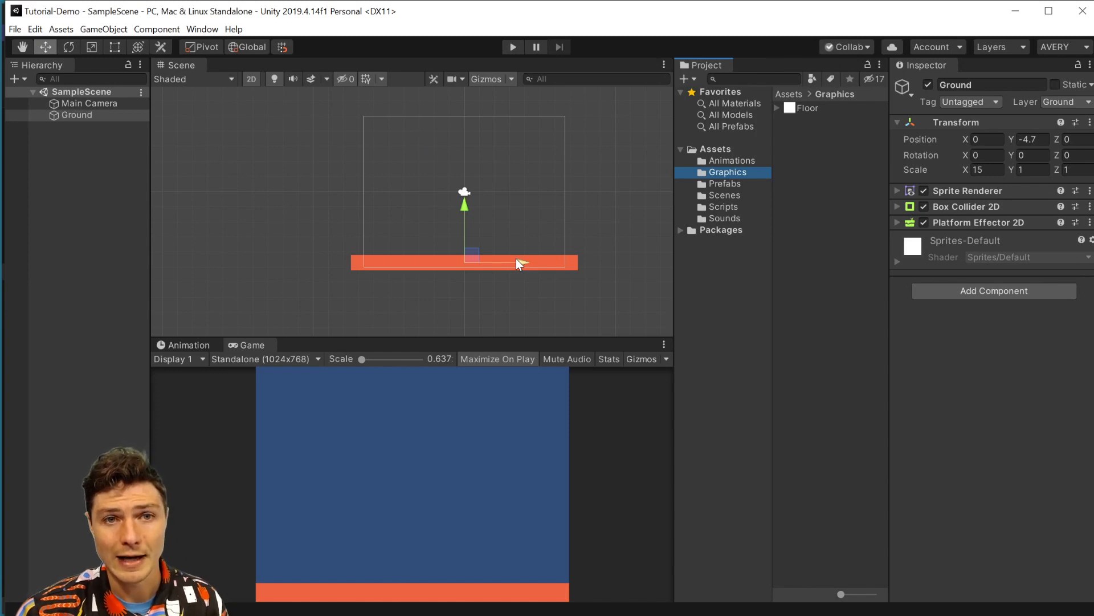
# In Unity, start importing new assets into the Graphics folder, browsing to Assets/Graphics inside the downloaded Template-Fall2020-NEW folder
pyautogui.click(717, 170)
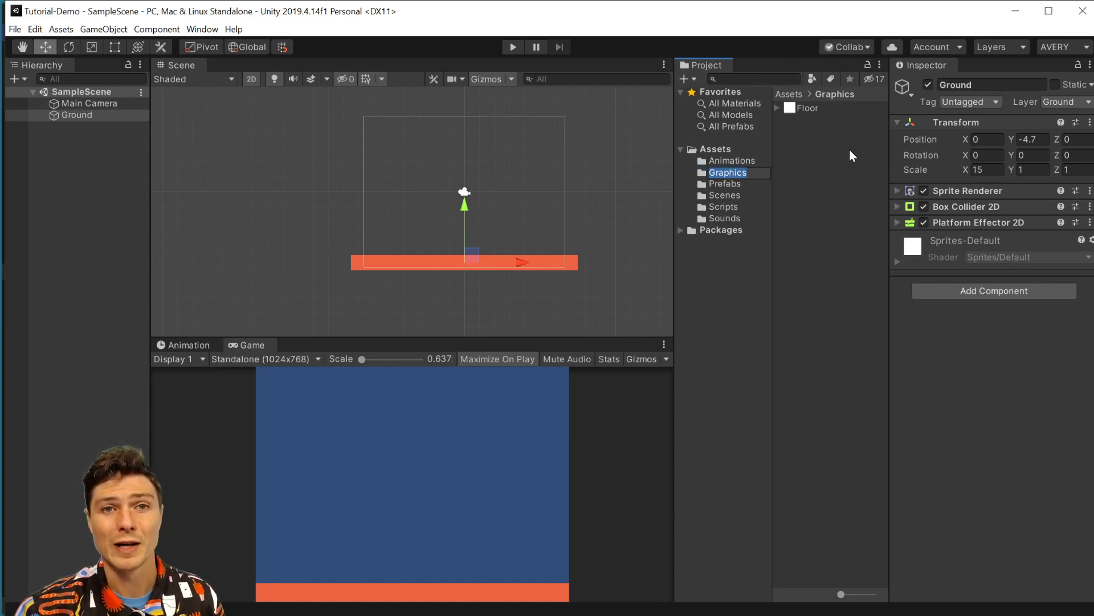
pyautogui.click(823, 143)
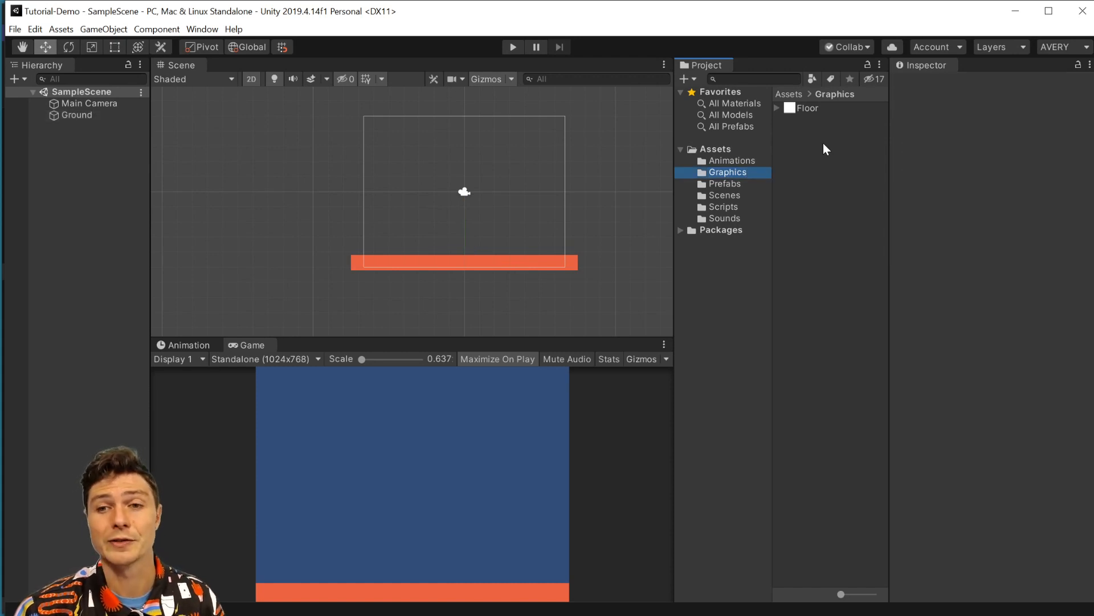
pyautogui.rightClick(824, 143)
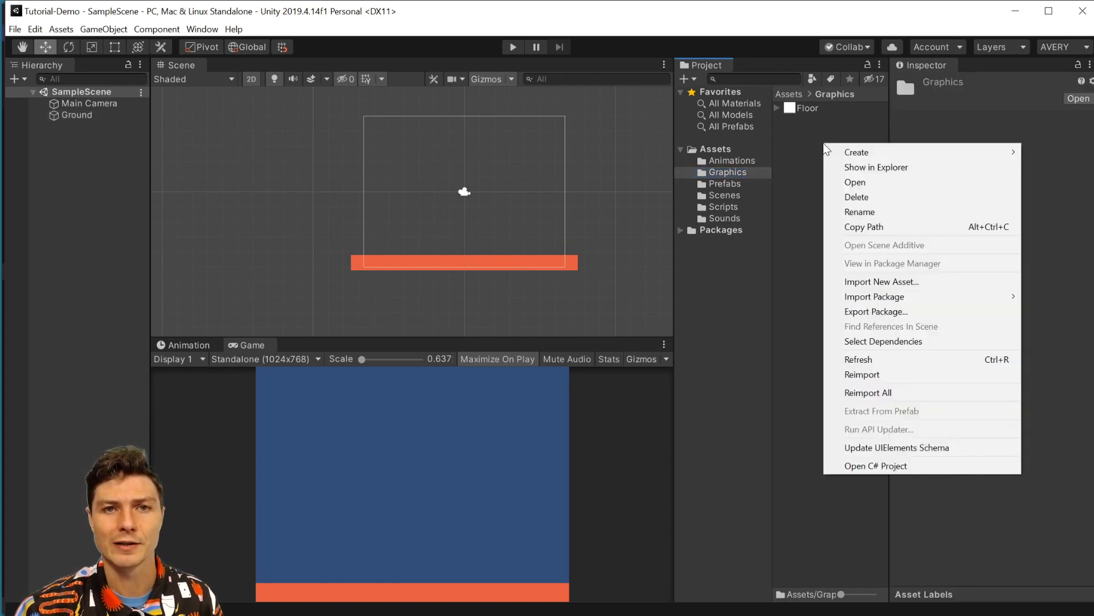
pyautogui.click(883, 282)
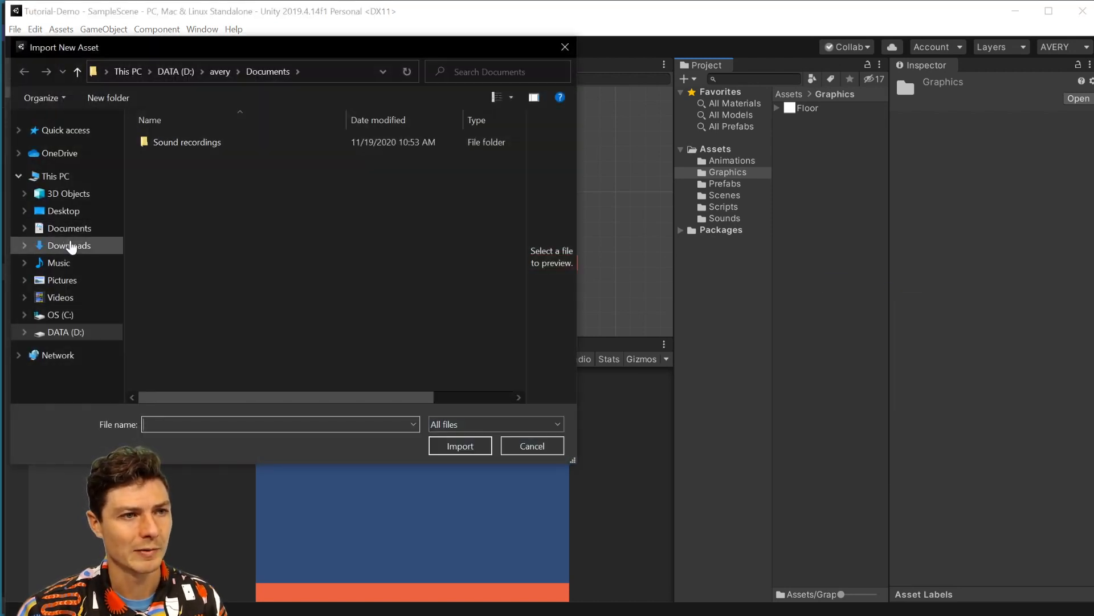
pyautogui.click(71, 245)
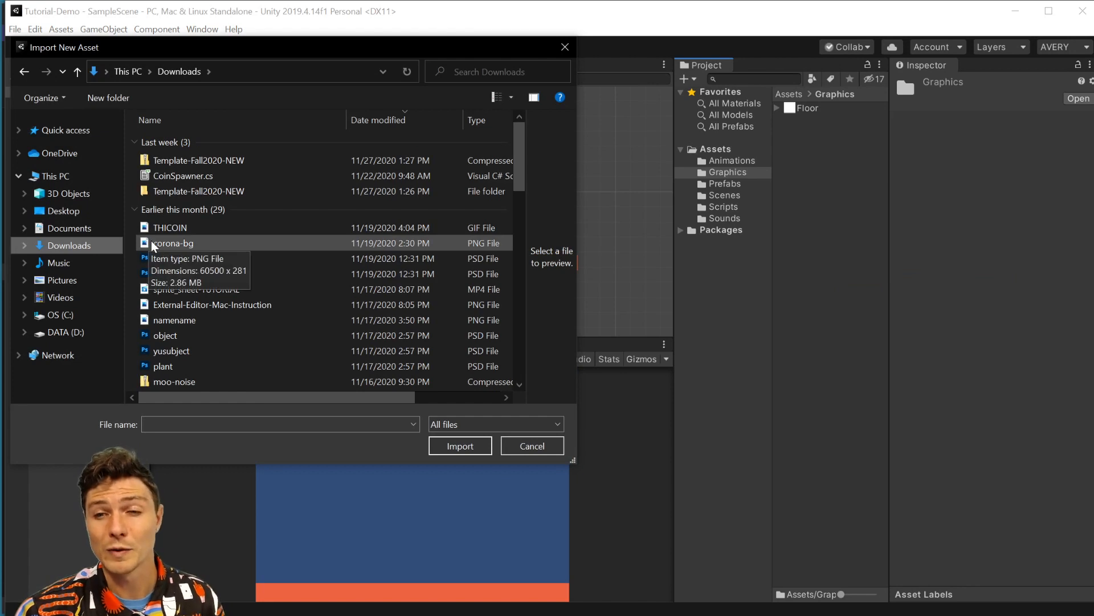
pyautogui.doubleClick(176, 192)
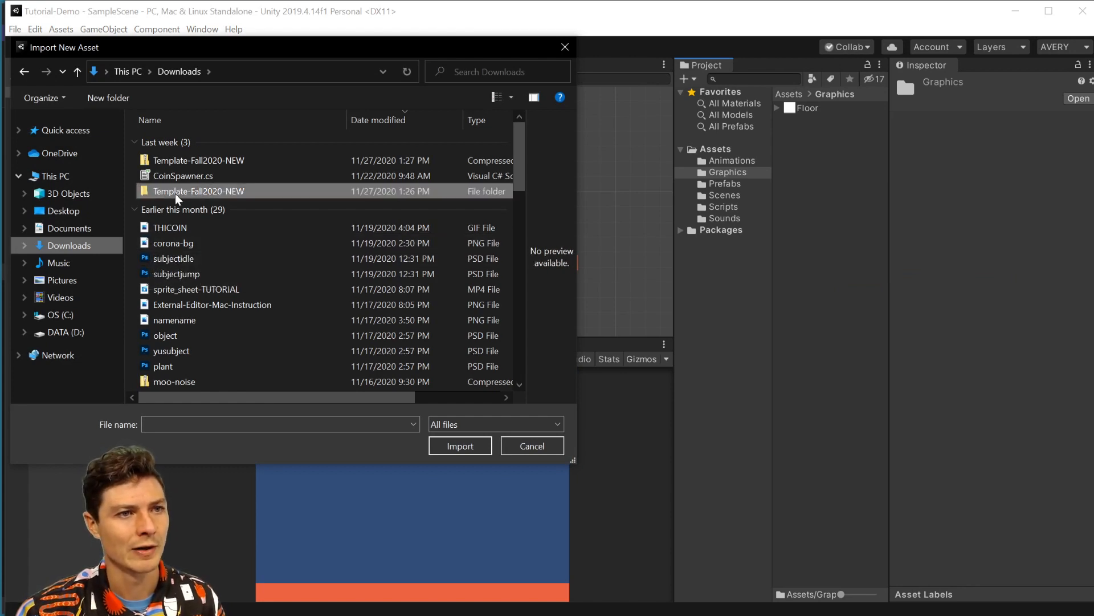
pyautogui.doubleClick(170, 142)
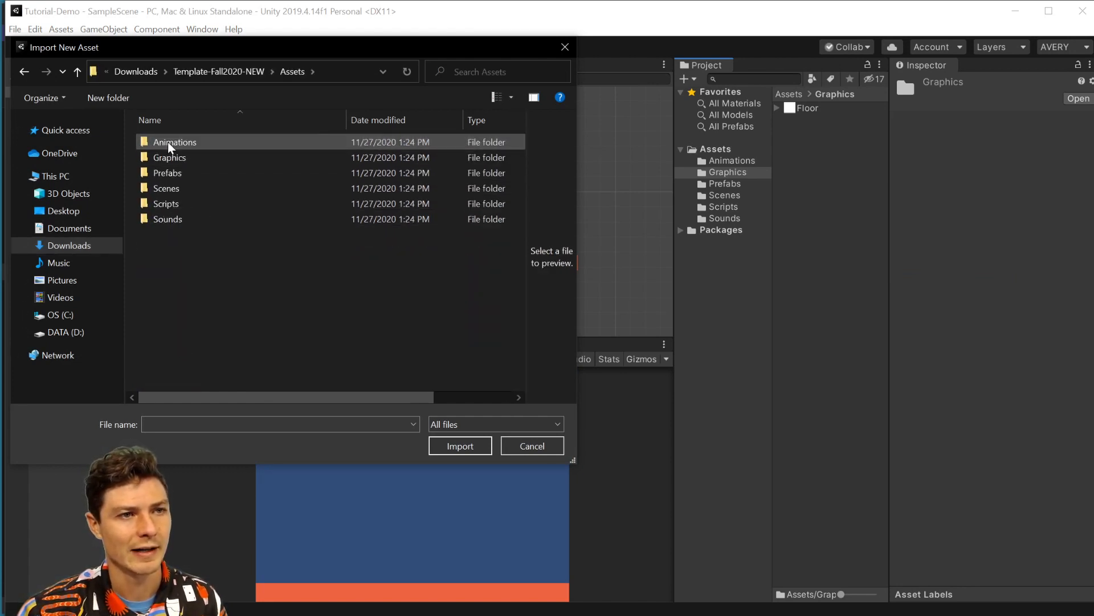
pyautogui.doubleClick(168, 157)
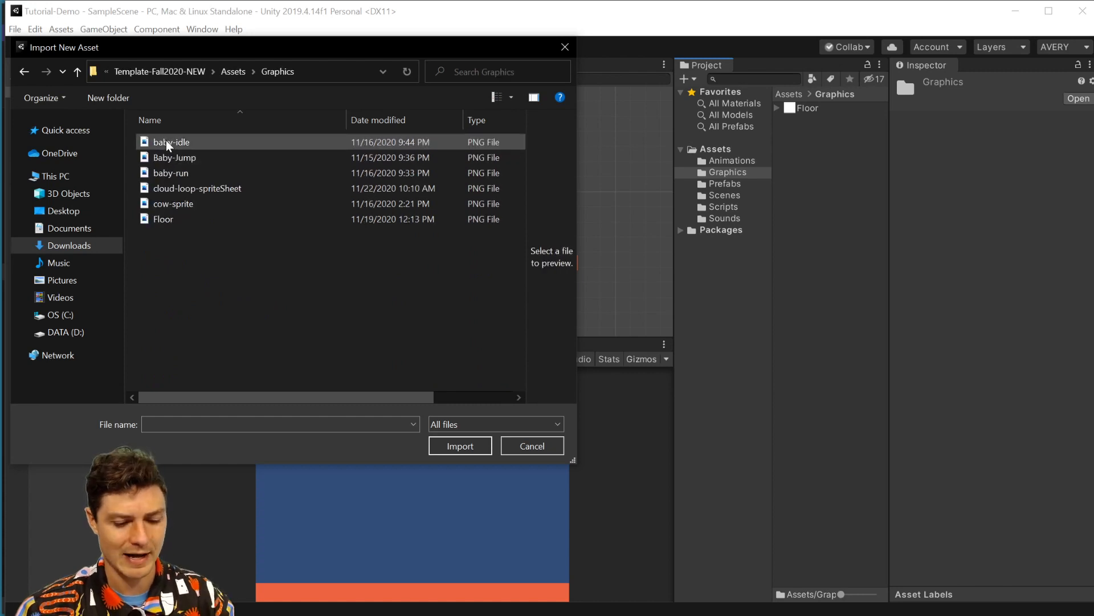
# Import baby-idle, Baby-Jump and baby-run together into the project's Graphics folder
pyautogui.click(167, 143)
pyautogui.keyDown('ctrl'); pyautogui.click(171, 158); pyautogui.keyUp('ctrl')
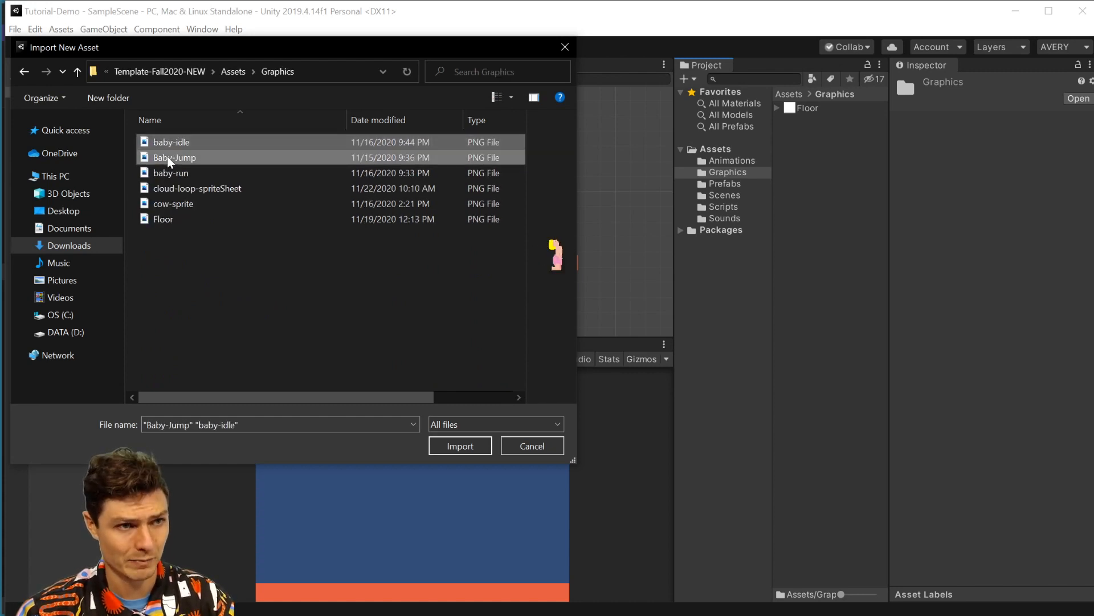
pyautogui.keyDown('ctrl'); pyautogui.click(261, 173); pyautogui.keyUp('ctrl')
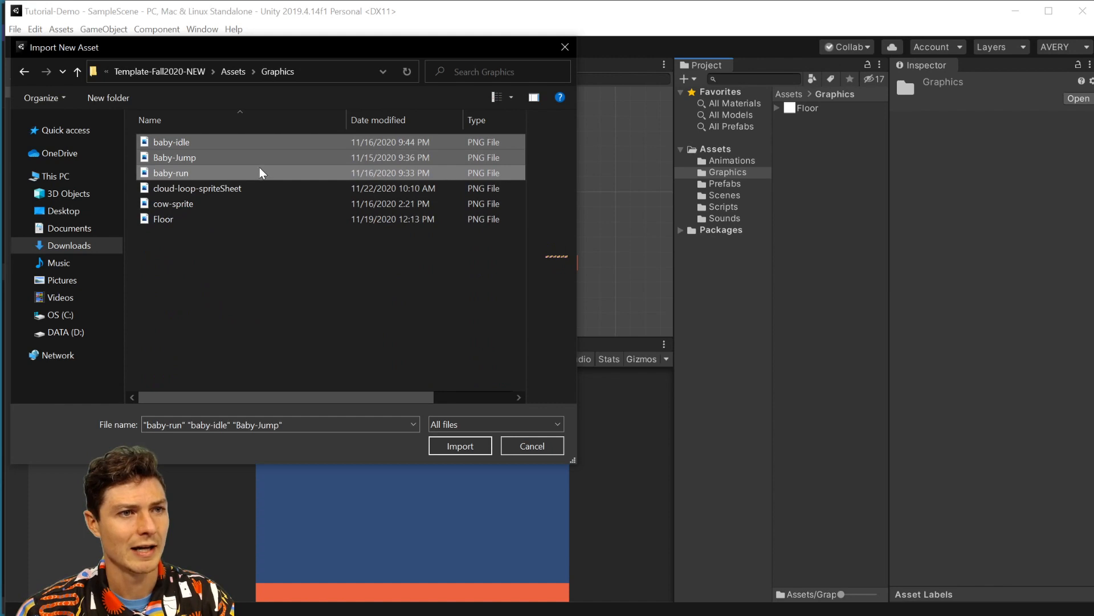
pyautogui.click(456, 446)
pyautogui.click(793, 164)
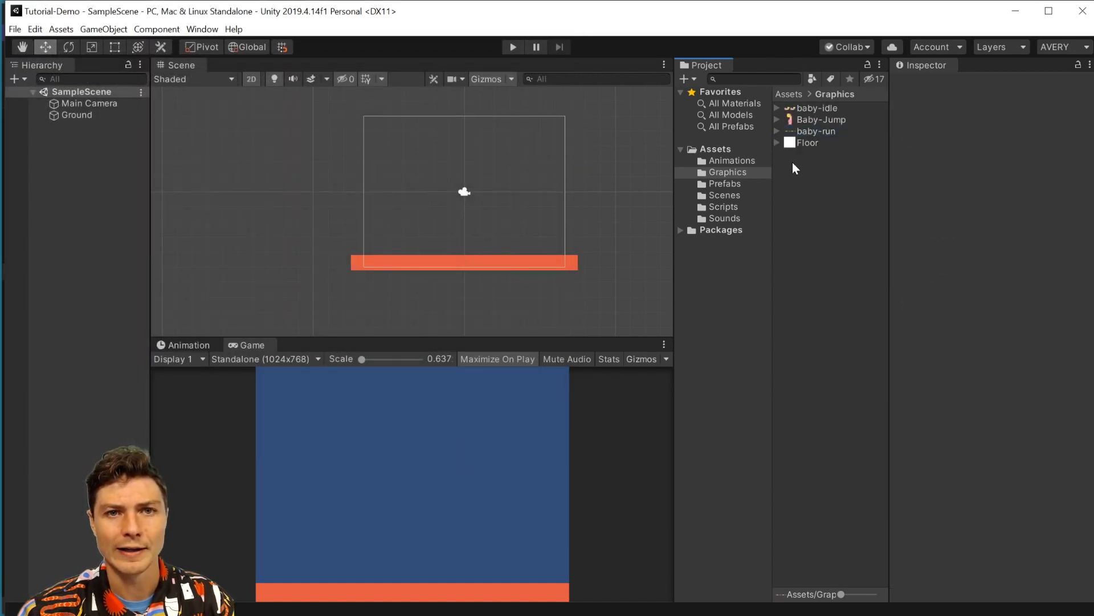
# Look through the imported baby-idle, Baby-Jump and baby-run sprites and their import settings
pyautogui.click(777, 108)
pyautogui.click(776, 107)
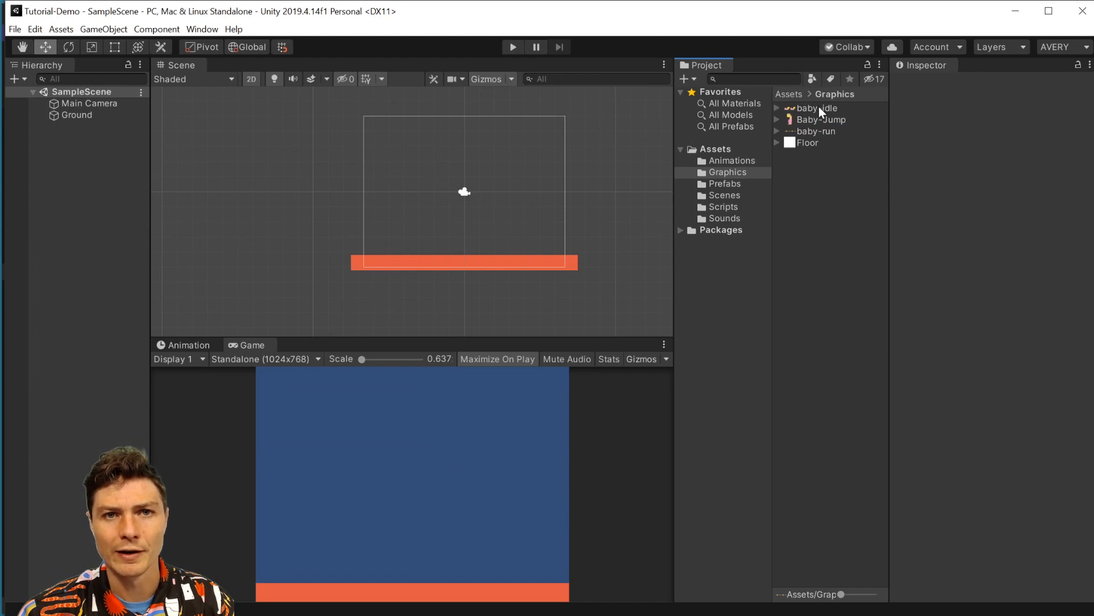
pyautogui.click(818, 108)
pyautogui.click(820, 119)
pyautogui.click(822, 132)
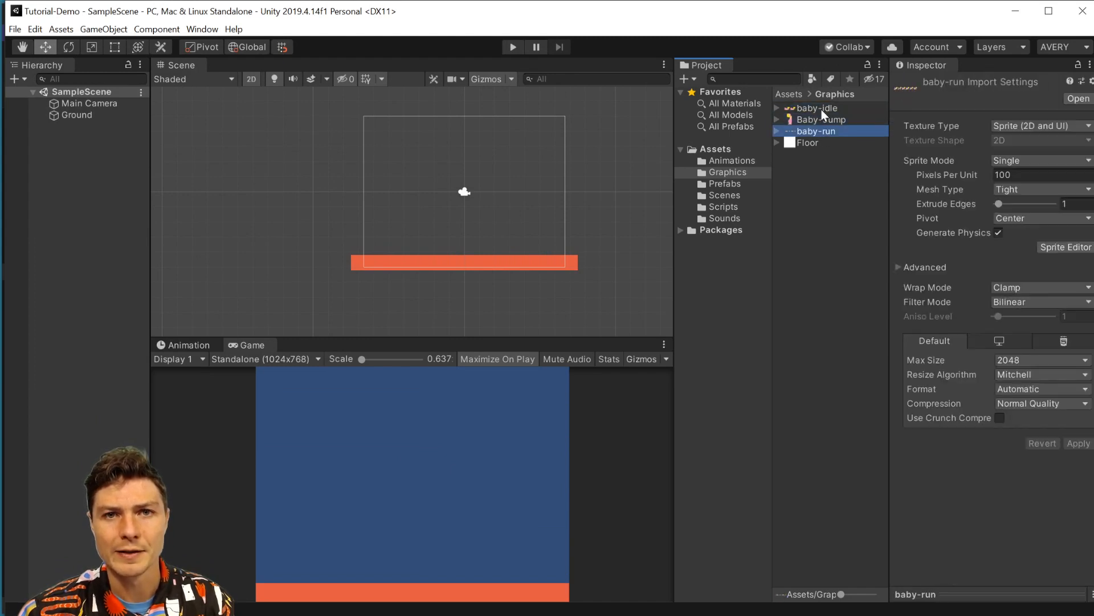
pyautogui.click(820, 107)
pyautogui.click(824, 120)
pyautogui.click(827, 131)
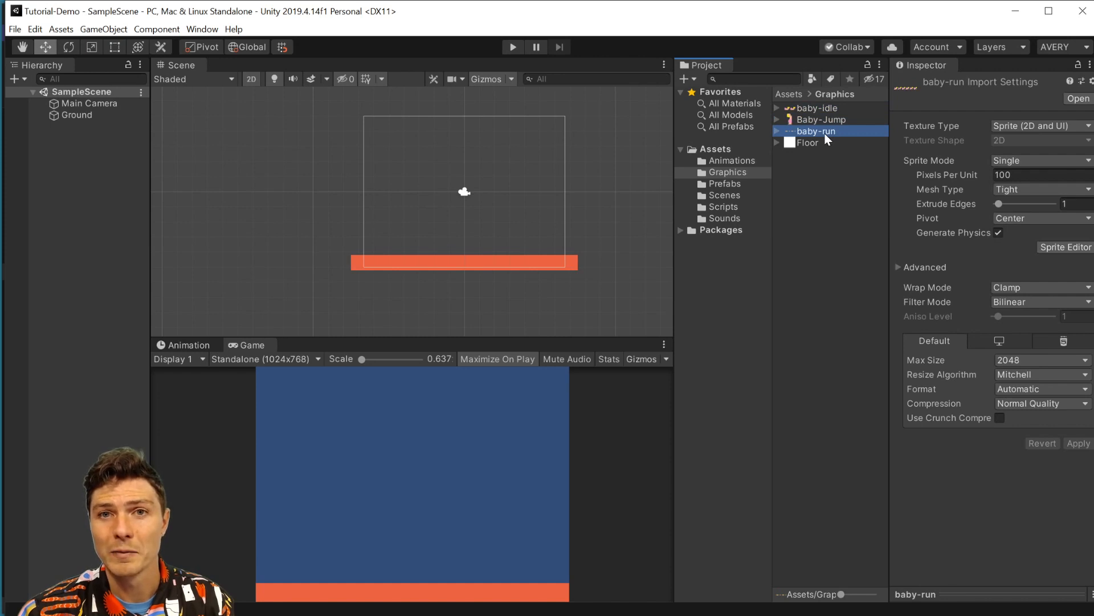
pyautogui.click(827, 119)
pyautogui.click(826, 108)
# Set baby-run's Sprite Mode to Multiple and its Filter Mode to Point (no filter)
pyautogui.click(832, 132)
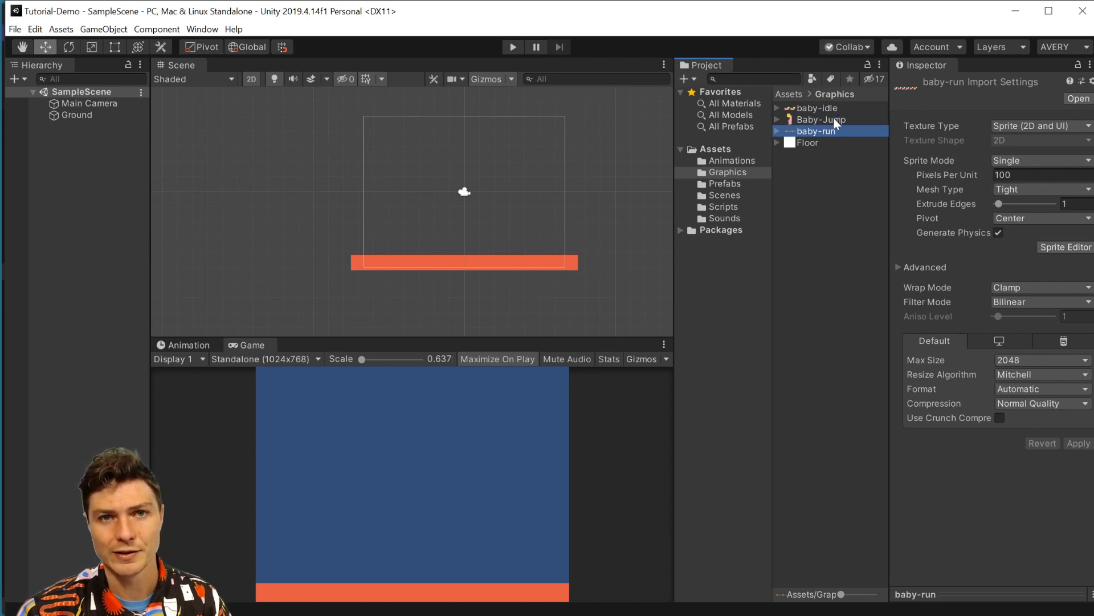
pyautogui.click(1044, 160)
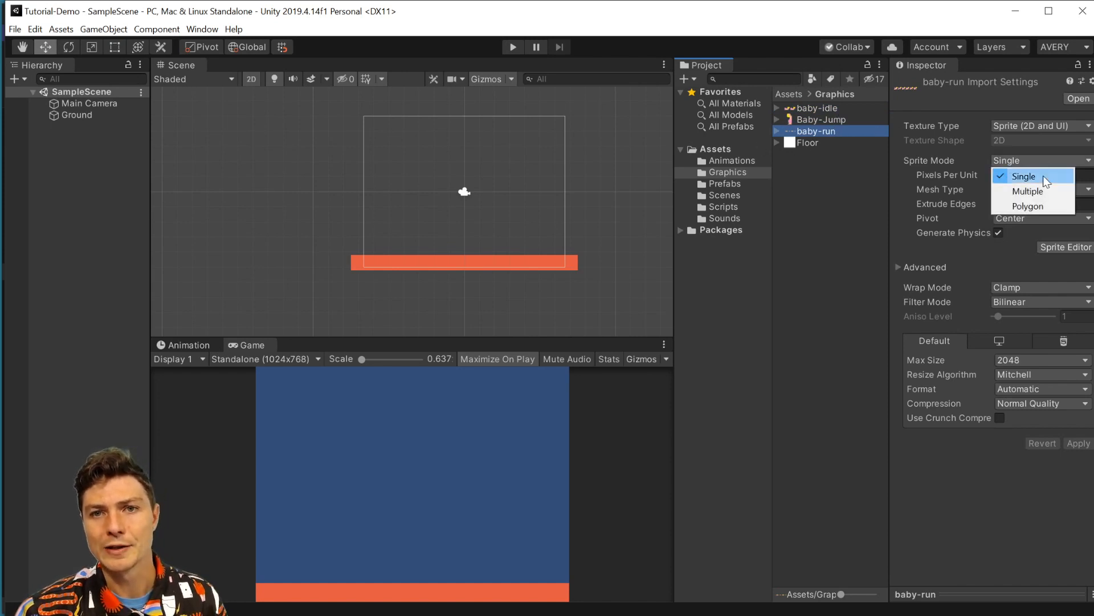
pyautogui.click(1043, 191)
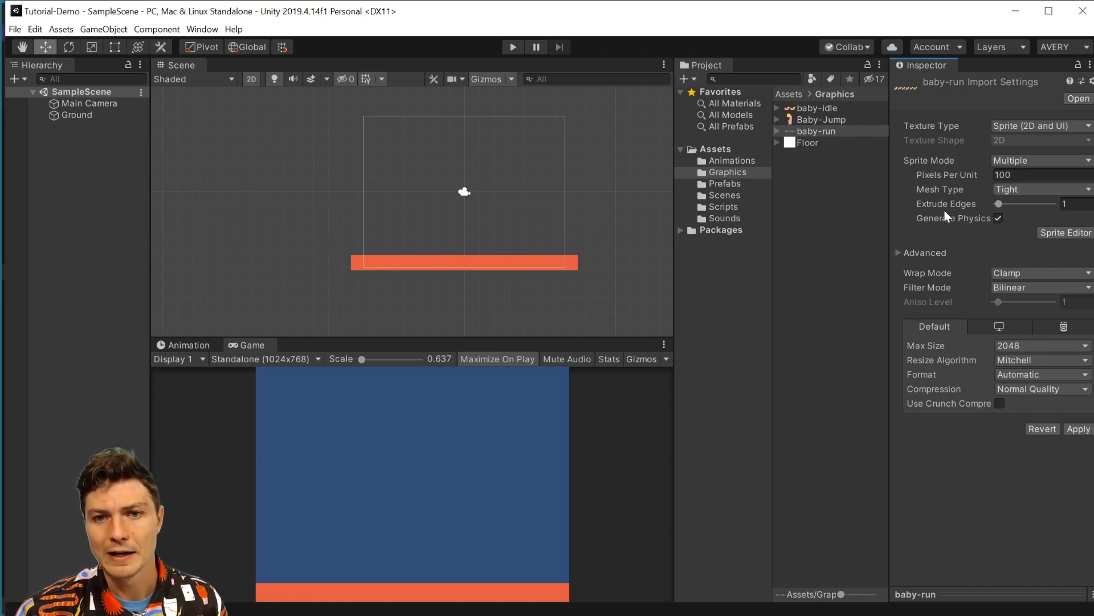
pyautogui.click(1003, 288)
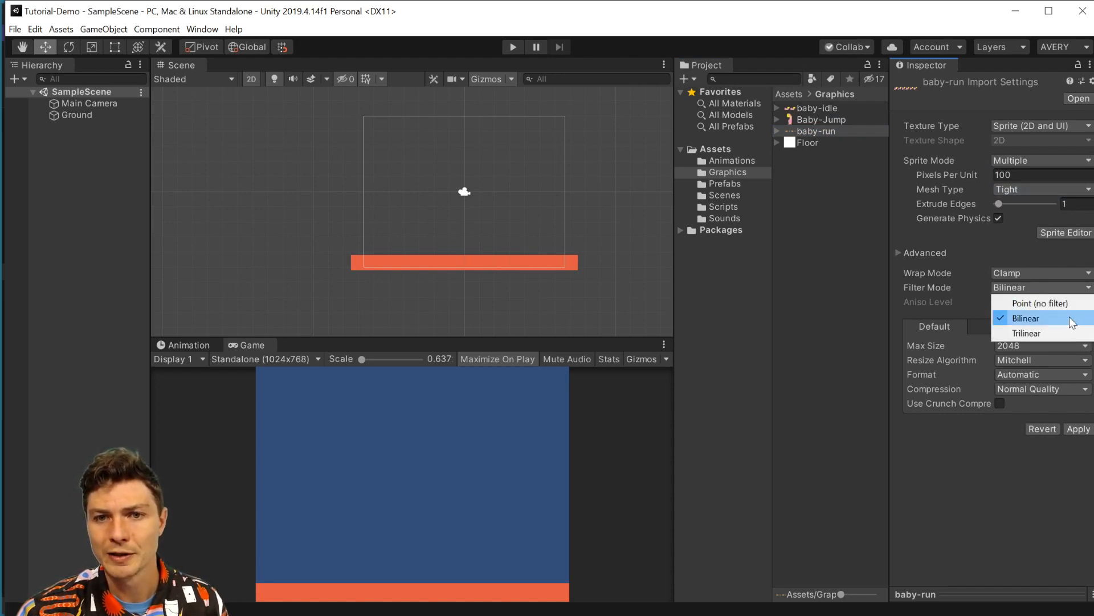
pyautogui.click(1058, 303)
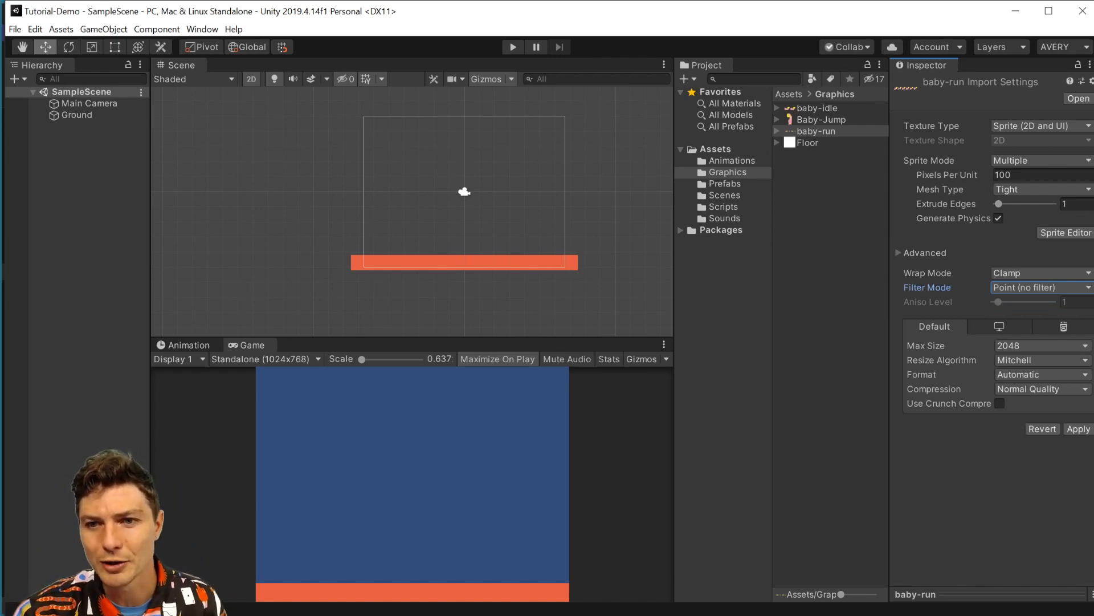
# Apply baby-run's changed import settings and open the sheet in the Sprite Editor
pyautogui.click(1078, 429)
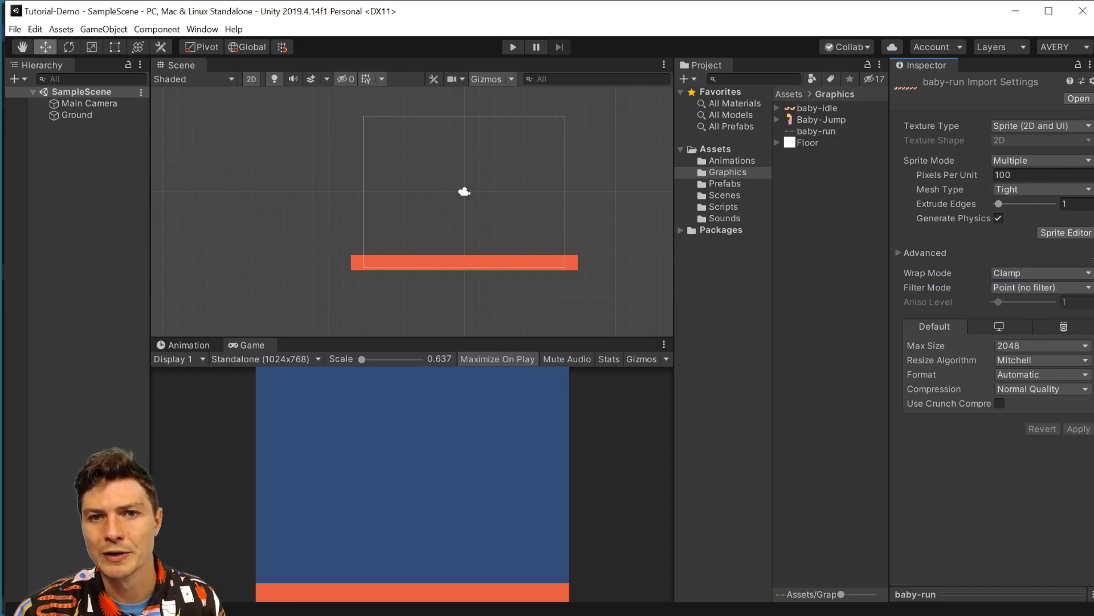
pyautogui.click(1064, 235)
pyautogui.moveTo(687, 96); pyautogui.dragTo(730, 4)
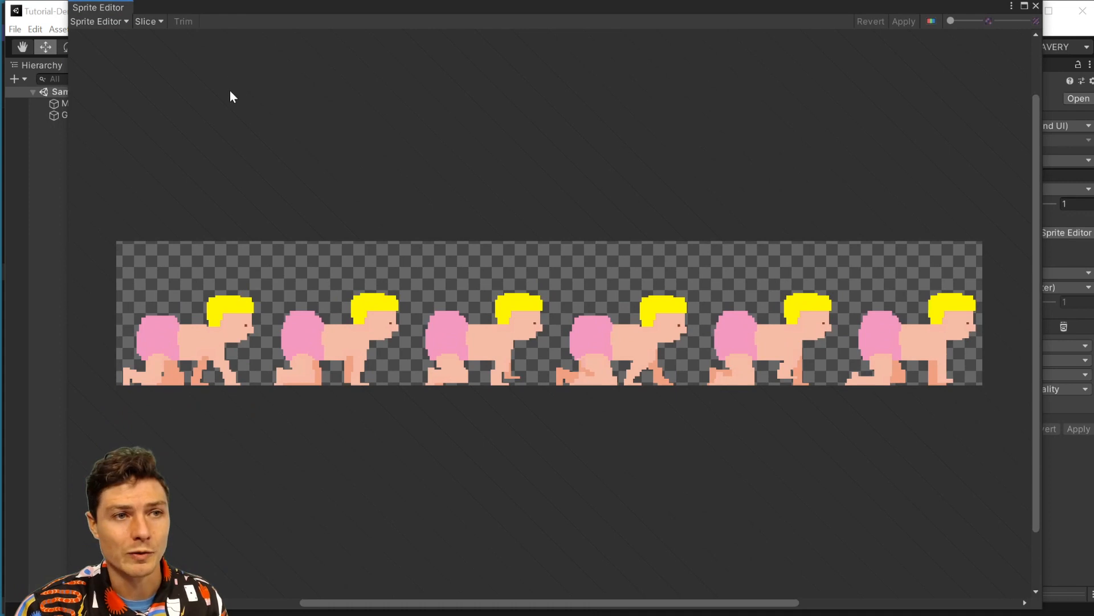
# Slice baby-run with Grid By Cell Size at 64 × 64 pixels, keeping a centred pivot, and apply the slicing
pyautogui.click(148, 21)
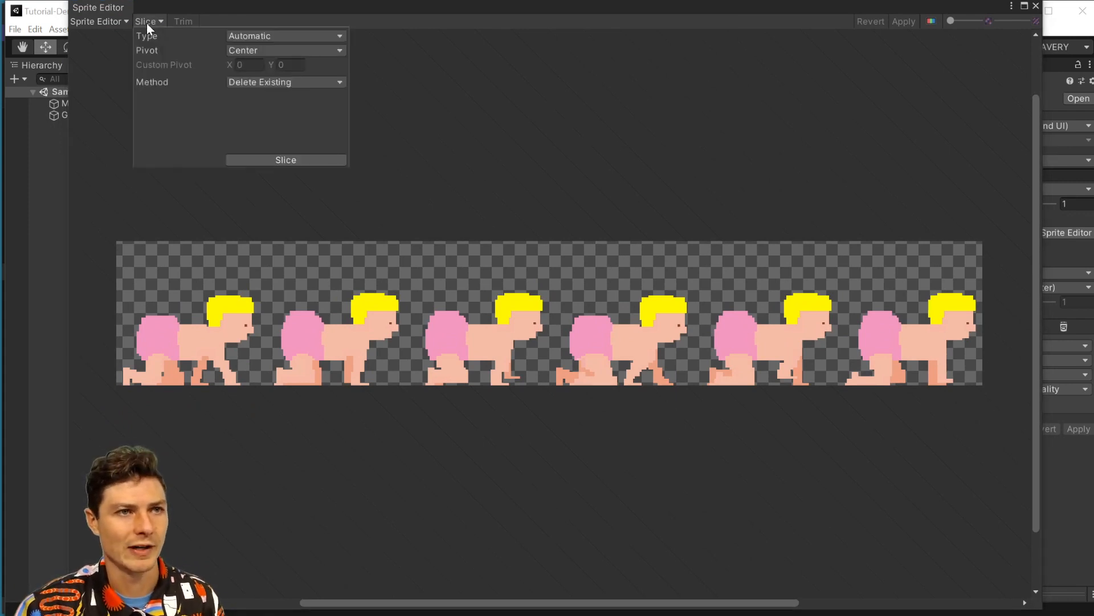
pyautogui.click(283, 36)
pyautogui.click(286, 64)
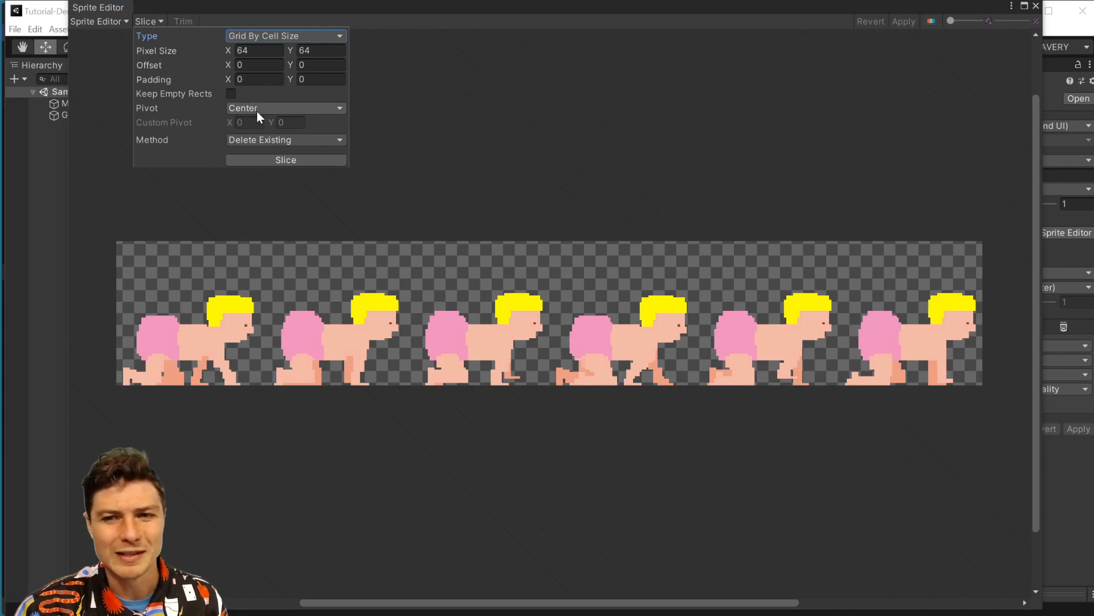
pyautogui.click(249, 159)
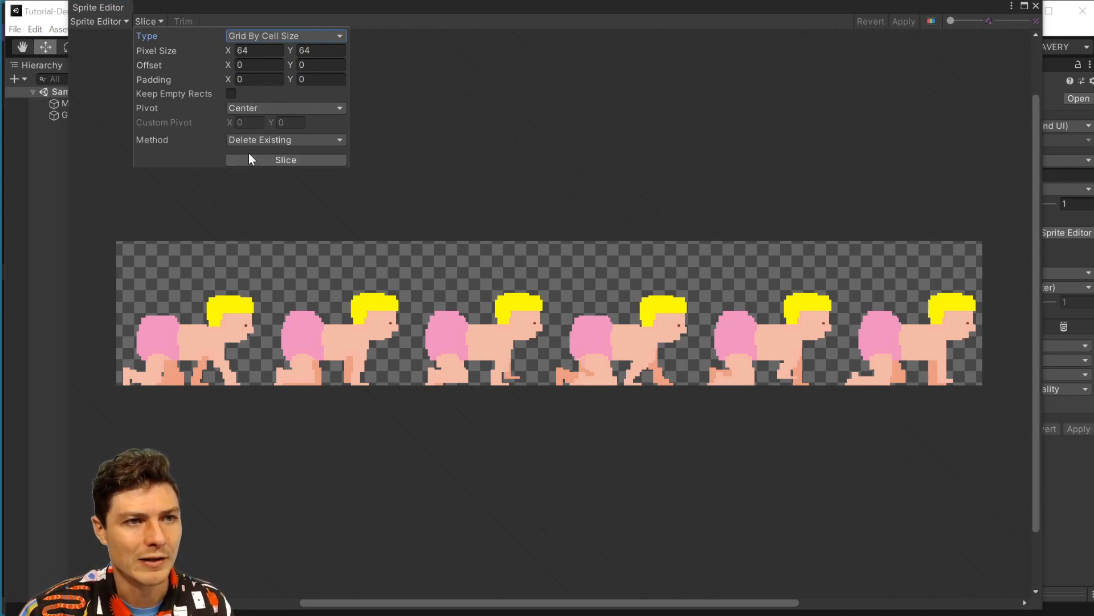
pyautogui.click(292, 160)
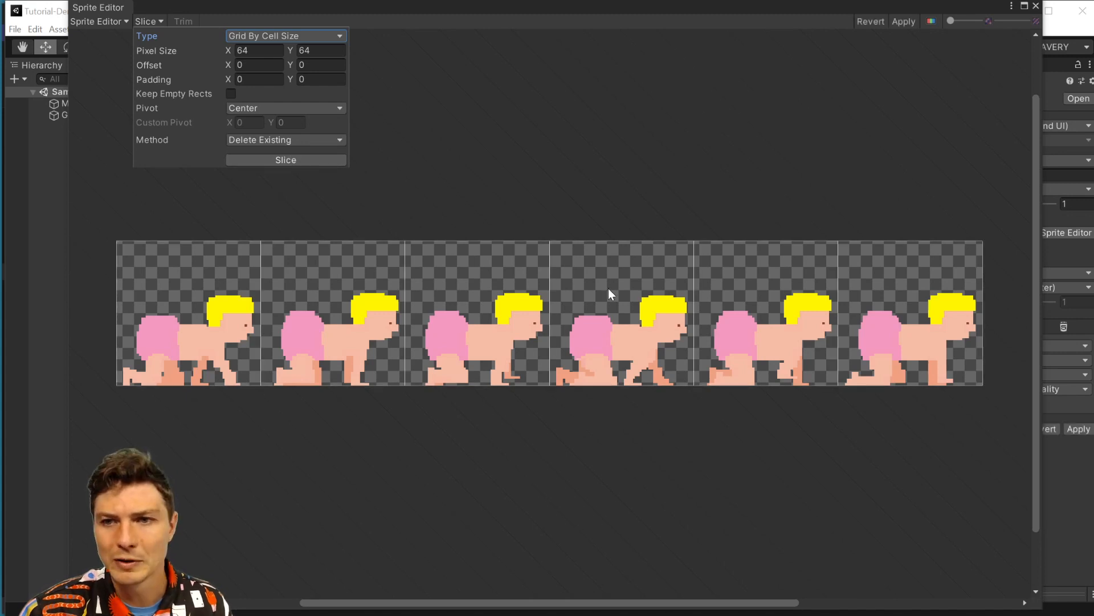
pyautogui.click(904, 21)
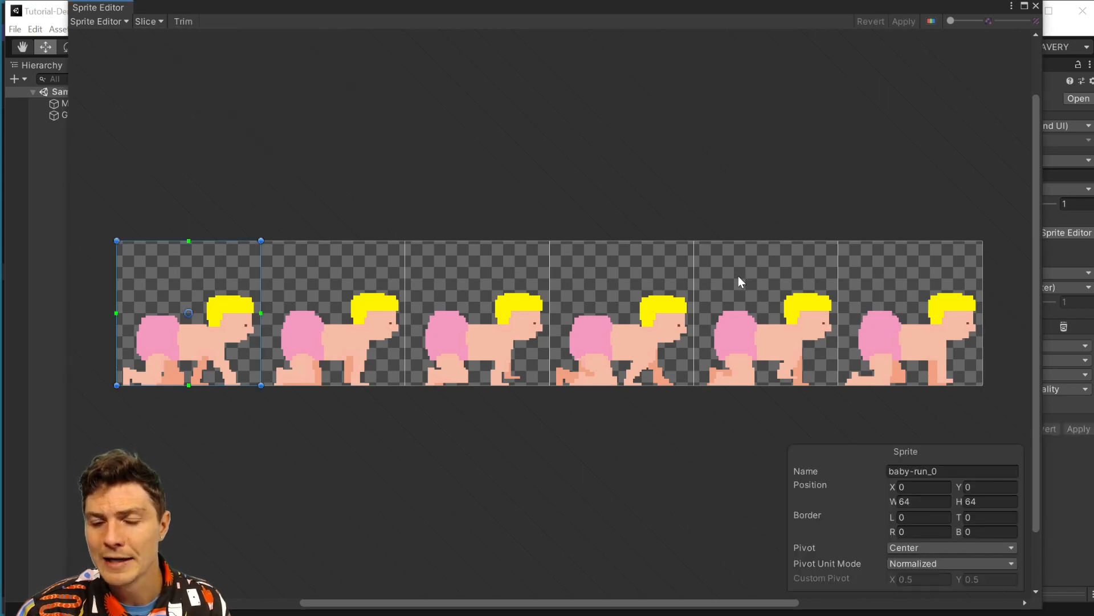
# Examine the individual baby-run slices one by one, including their names, positions and sizes
pyautogui.click(479, 330)
pyautogui.click(630, 330)
pyautogui.click(789, 331)
pyautogui.click(912, 331)
pyautogui.click(220, 310)
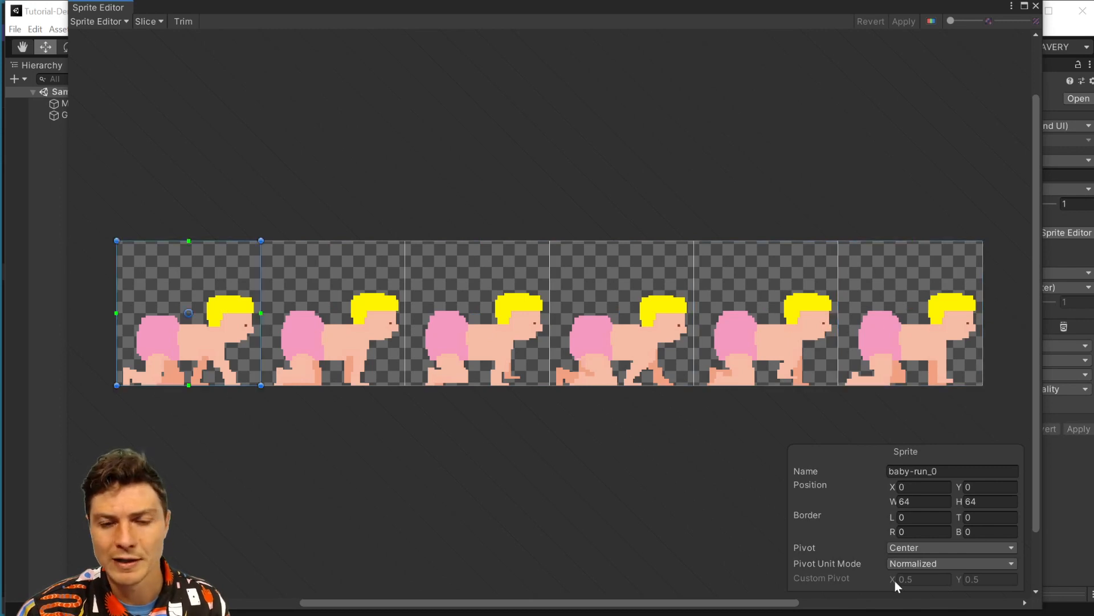
pyautogui.click(478, 331)
pyautogui.click(781, 326)
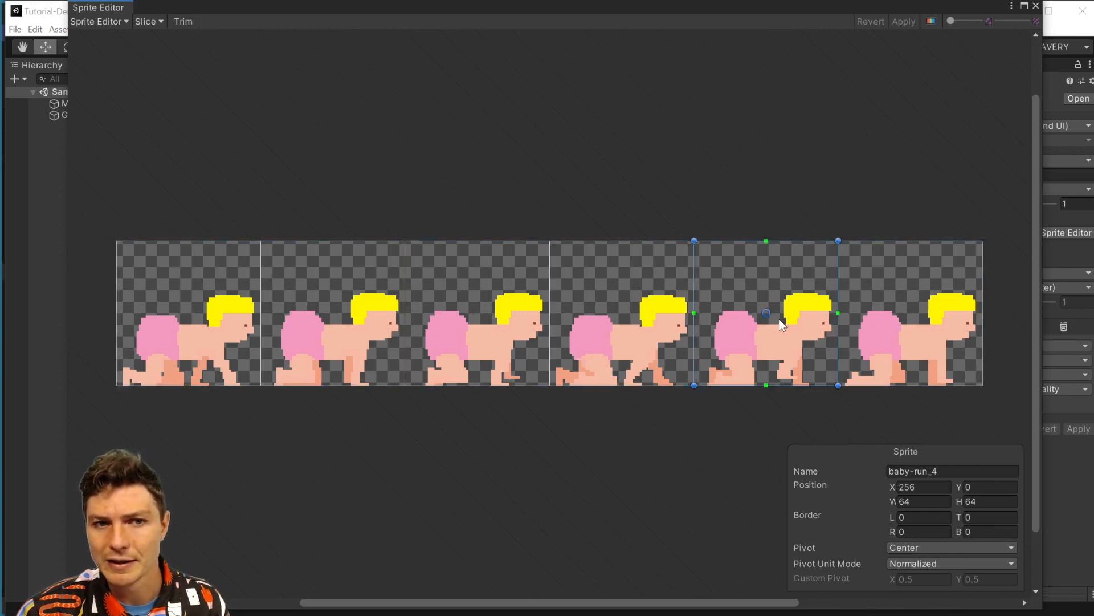
pyautogui.click(1013, 319)
pyautogui.click(983, 312)
pyautogui.click(281, 328)
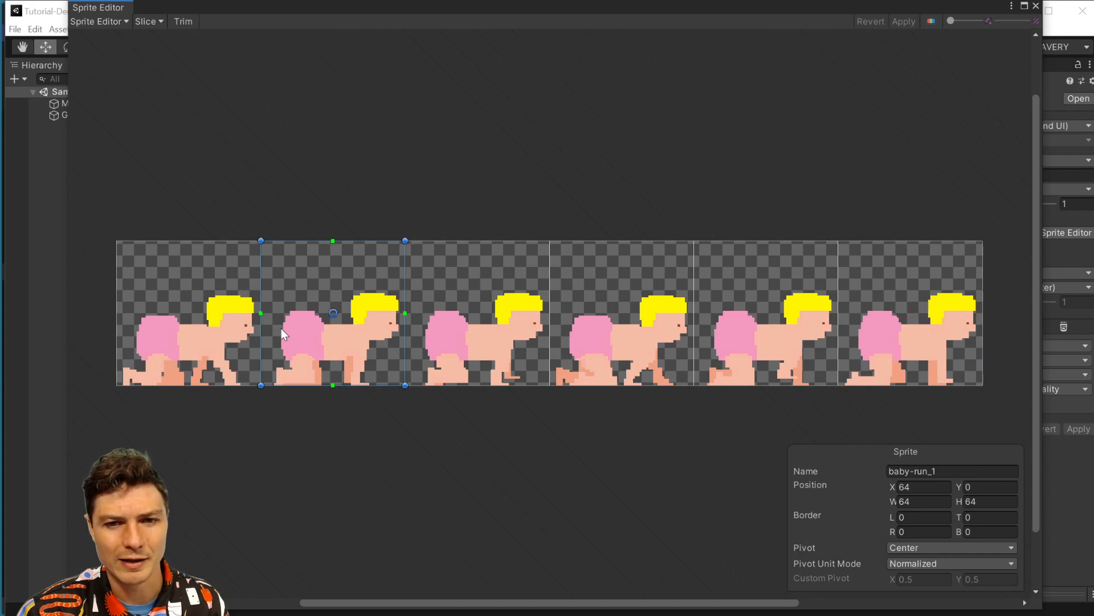
pyautogui.click(206, 323)
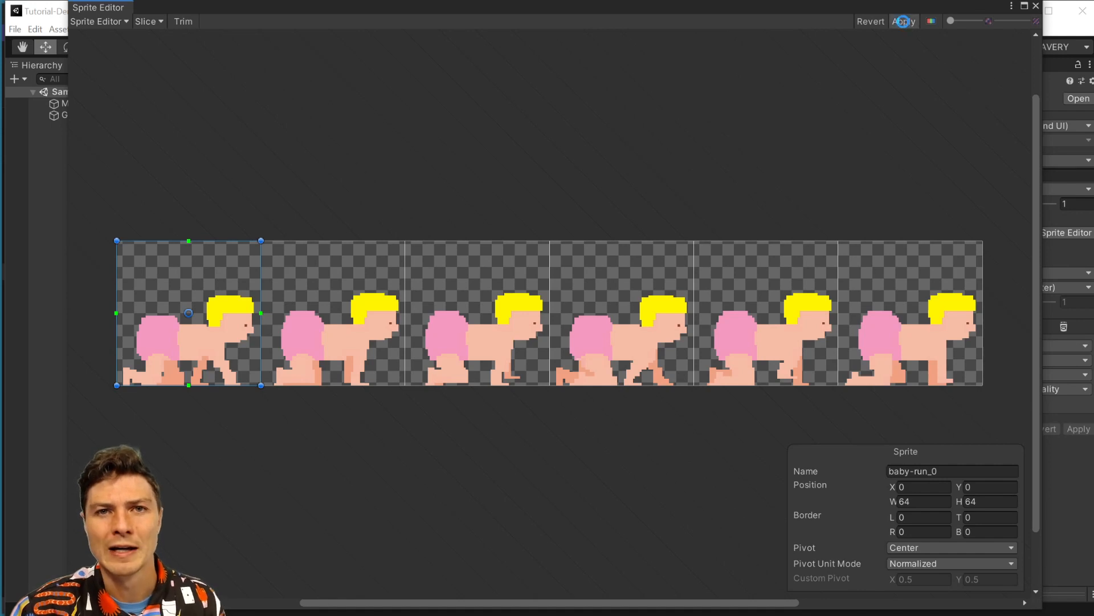
# Apply the baby-run slicing and close the Sprite Editor
pyautogui.click(903, 22)
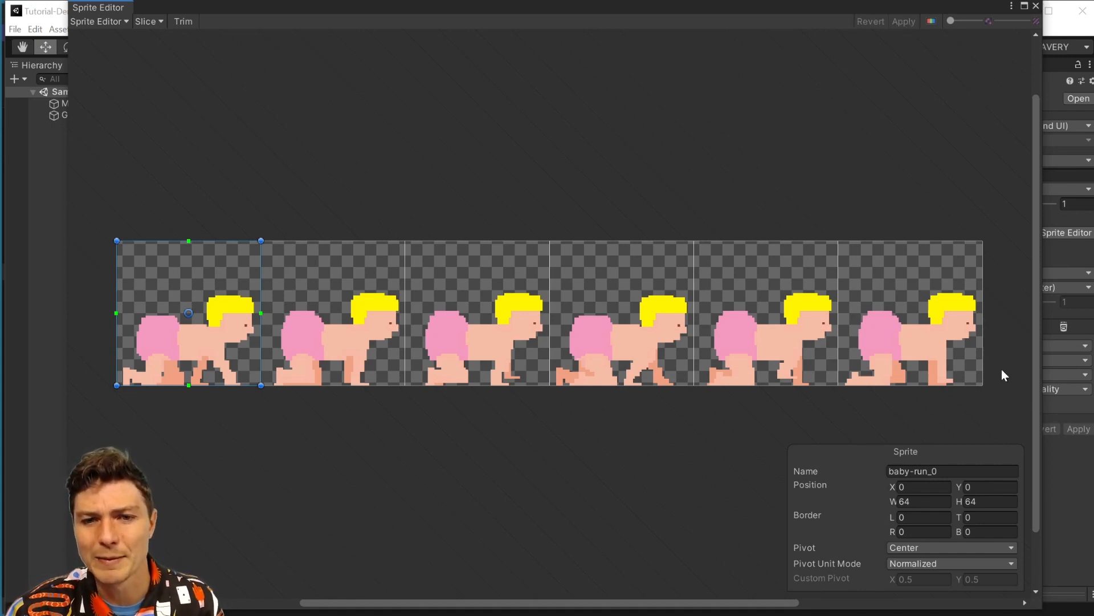
pyautogui.click(1036, 6)
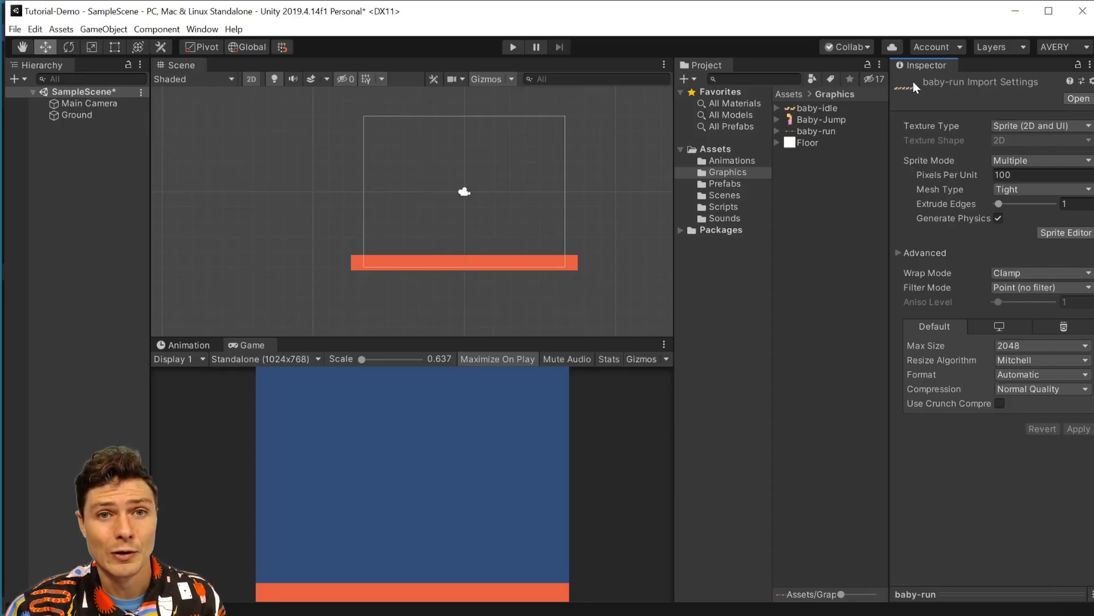
# Compare the sprites contained in baby-run, Baby-Jump and baby-idle in the Graphics folder
pyautogui.click(821, 131)
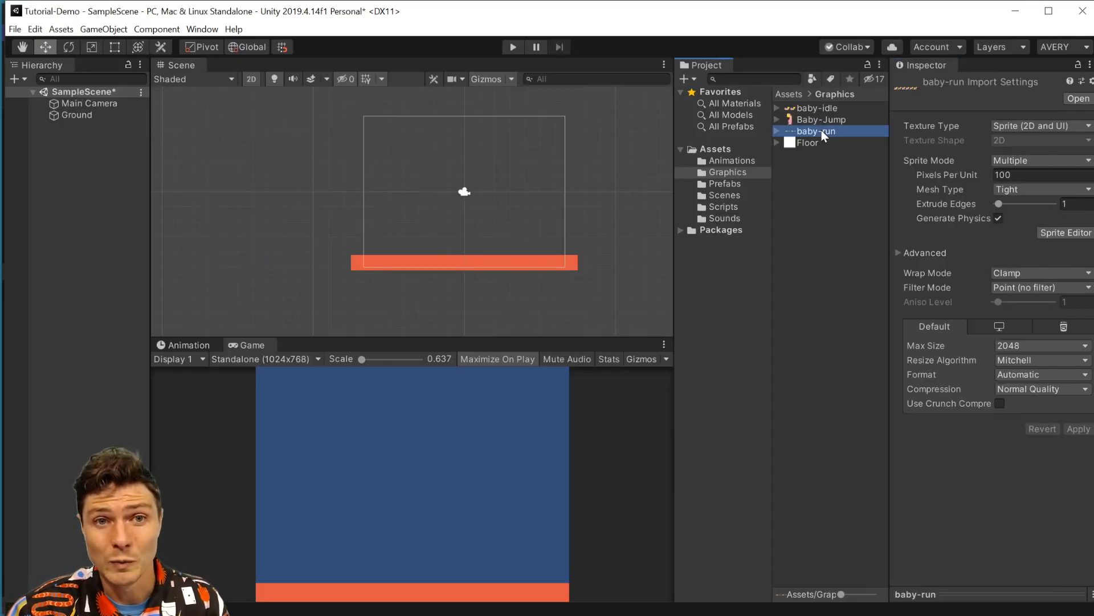
pyautogui.click(777, 131)
pyautogui.click(778, 131)
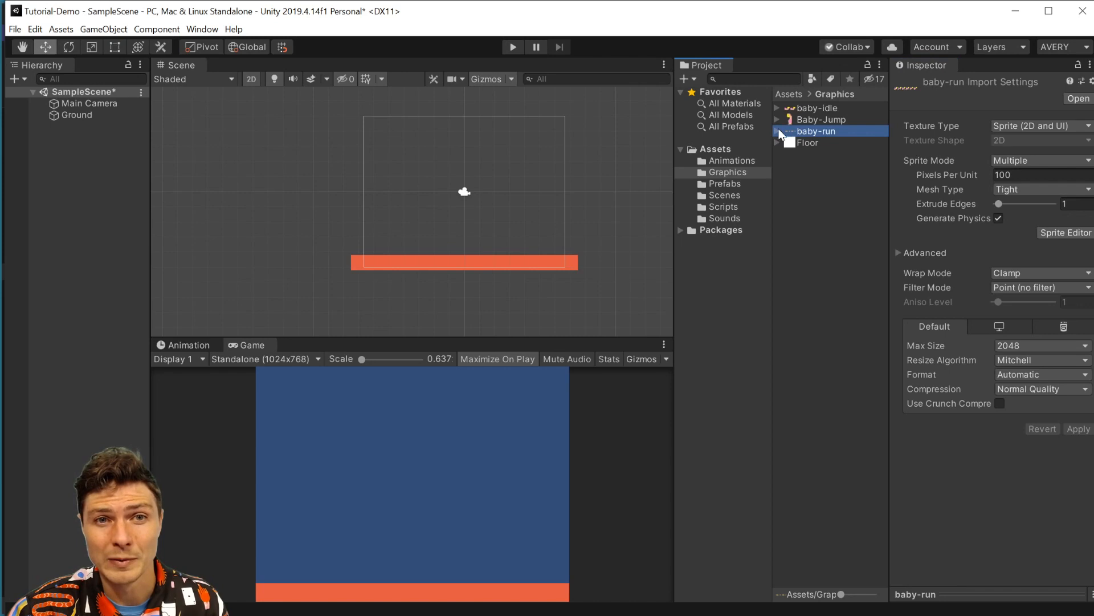
pyautogui.click(777, 119)
pyautogui.click(776, 119)
pyautogui.click(777, 108)
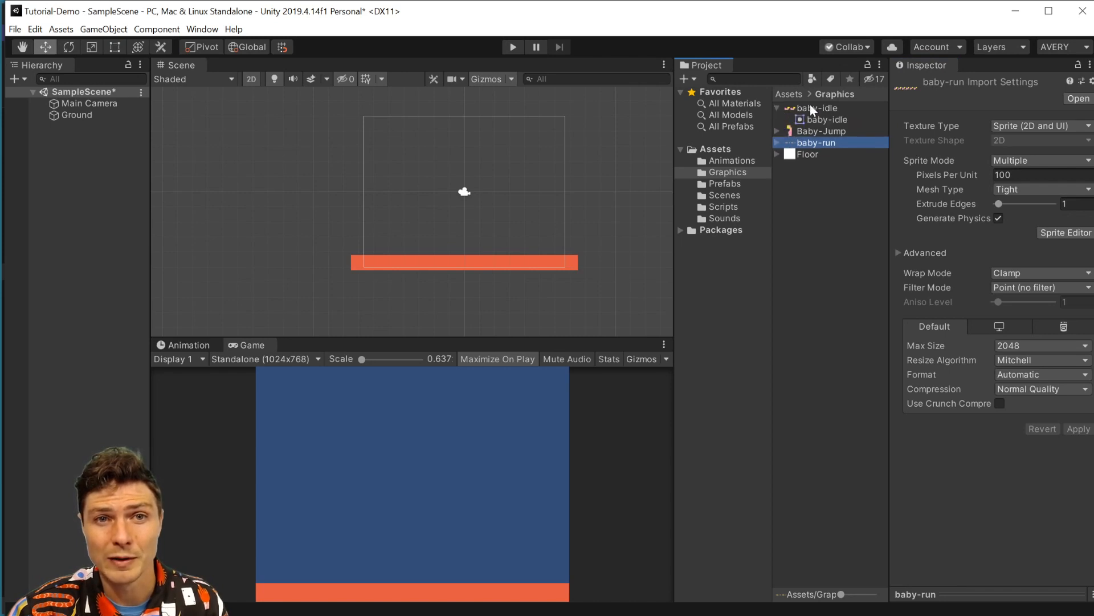
pyautogui.click(777, 108)
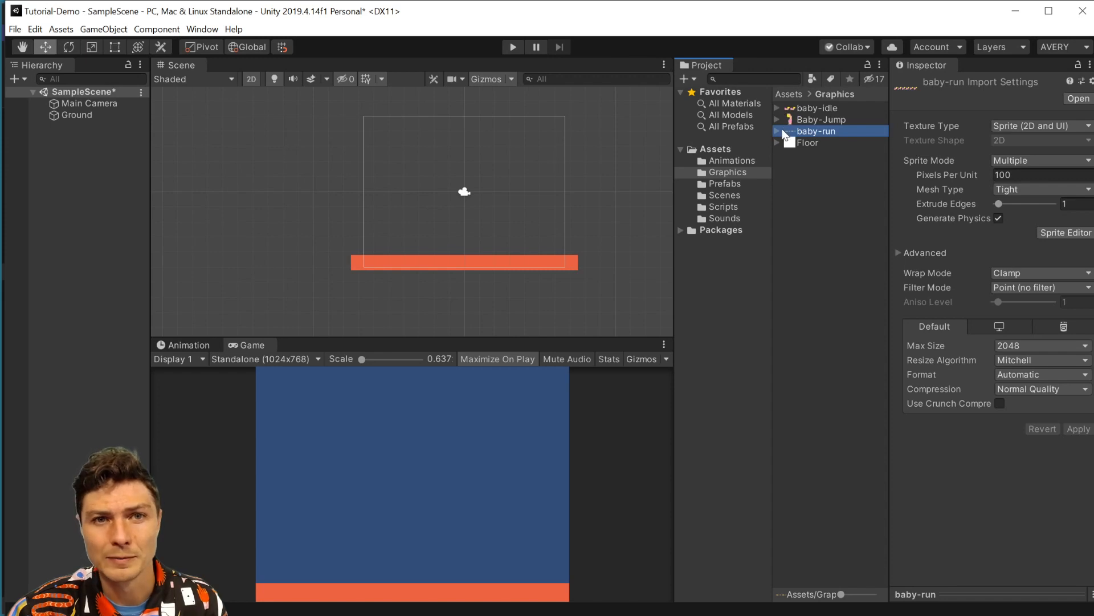
pyautogui.click(778, 131)
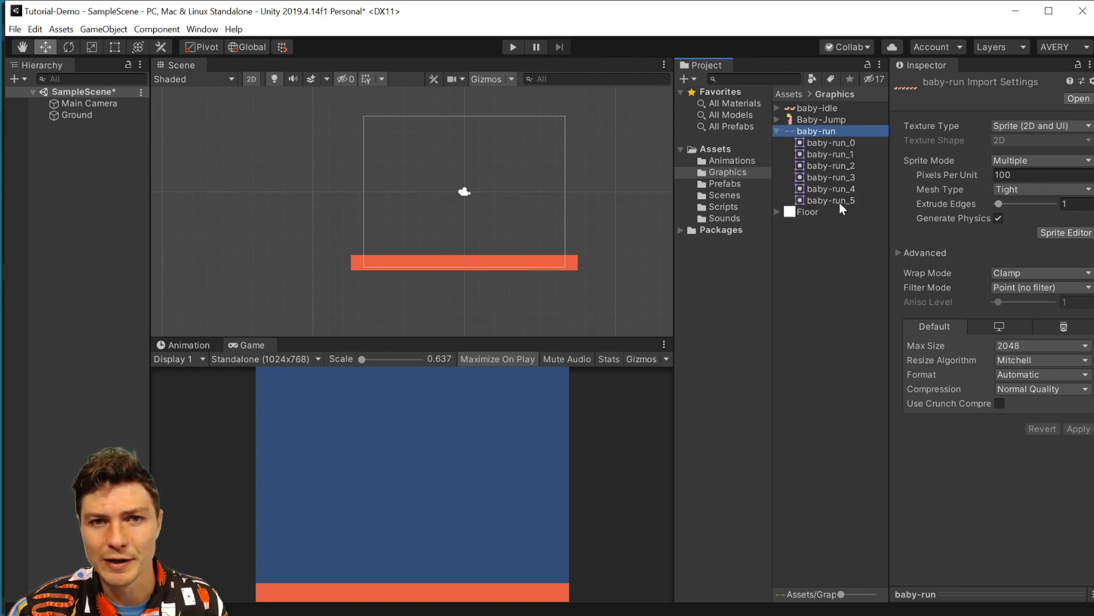
pyautogui.click(777, 131)
# Set baby-idle's Sprite Mode to Multiple and Filter Mode to Point (no filter), and apply the import settings
pyautogui.click(785, 108)
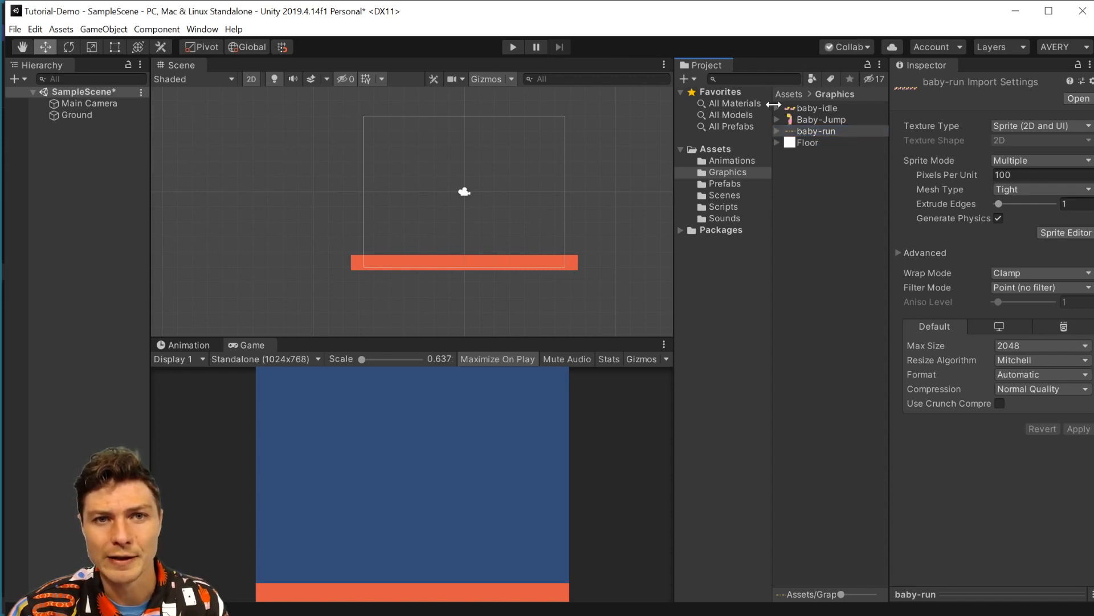
pyautogui.click(1038, 160)
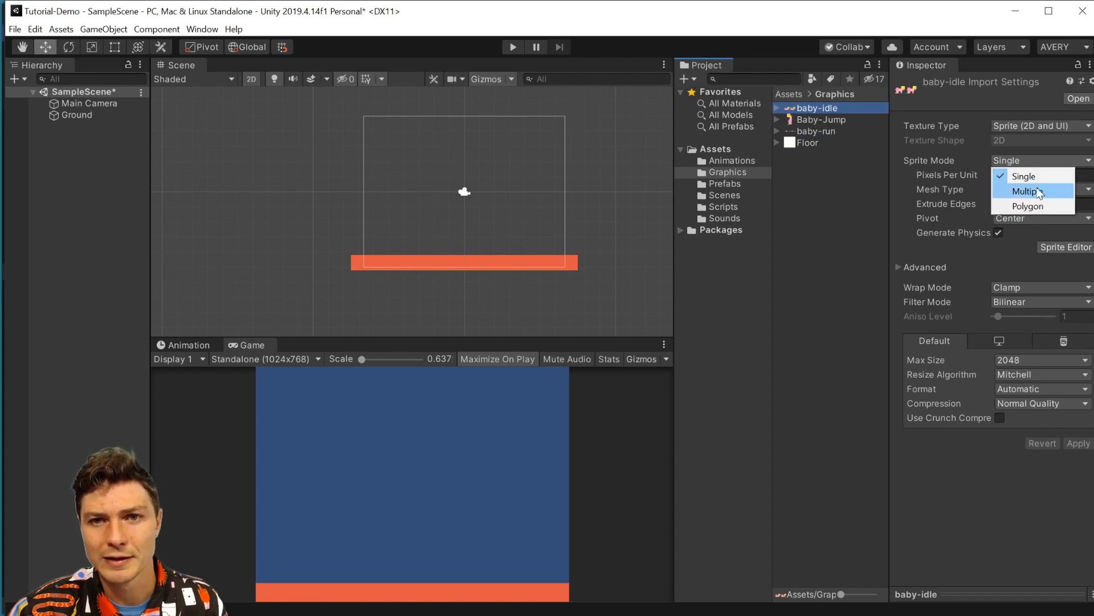
pyautogui.click(1033, 192)
pyautogui.click(1024, 287)
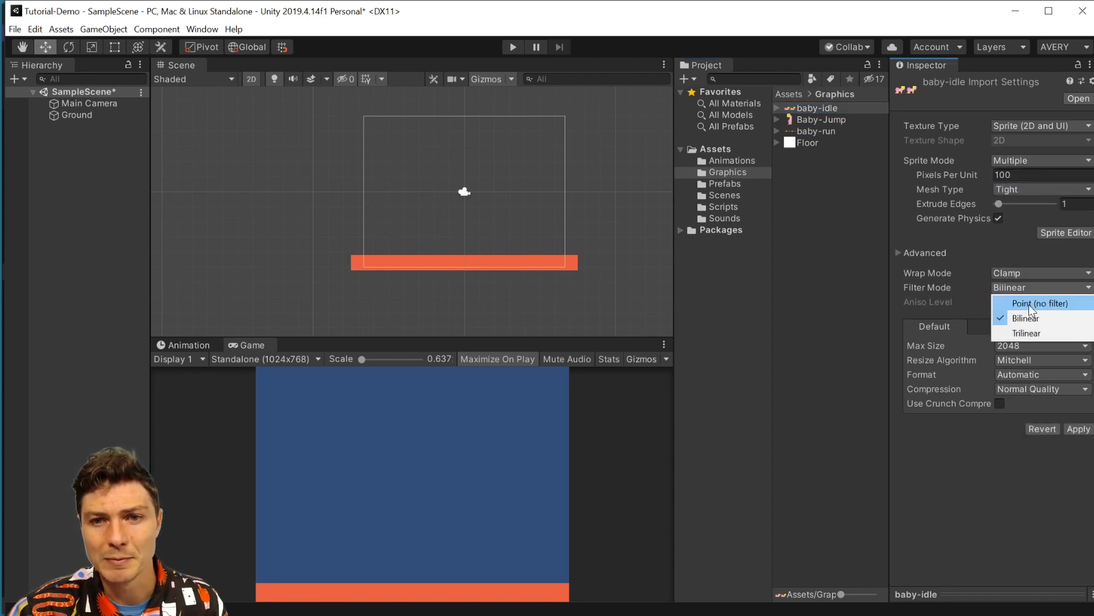
pyautogui.click(1029, 304)
pyautogui.click(1078, 429)
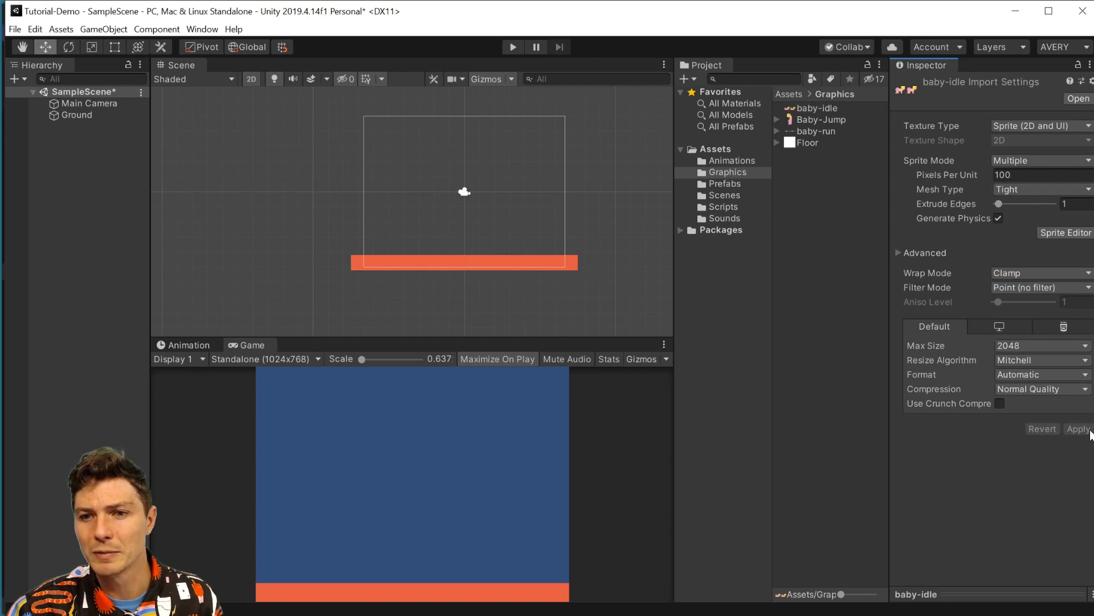
# Slice baby-idle in the Sprite Editor with Grid By Cell Size at 64 × 64 pixels, apply it and close the editor
pyautogui.click(1067, 232)
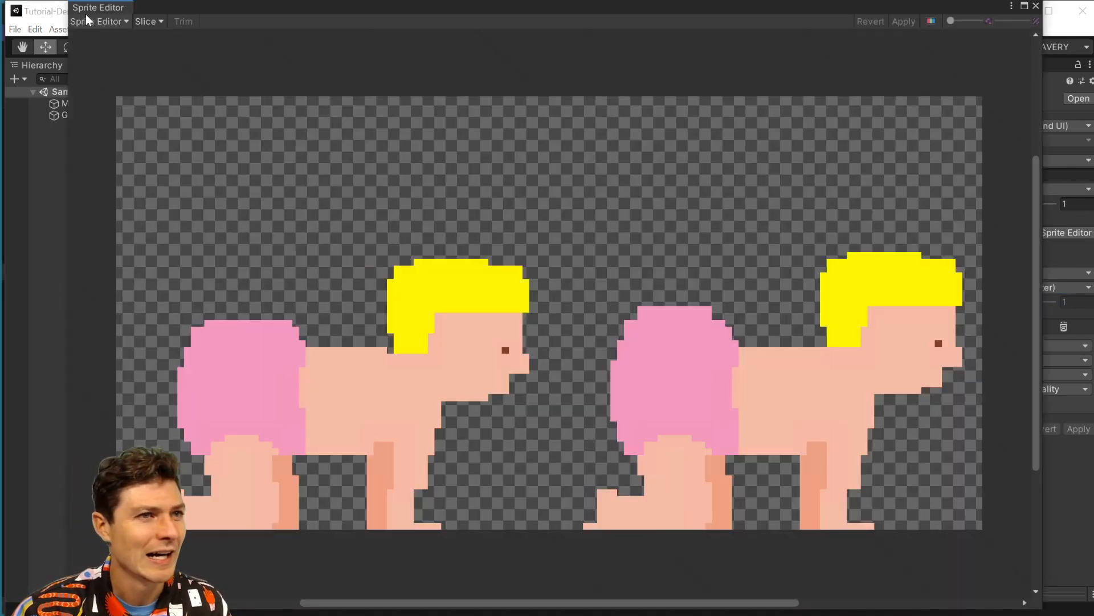
pyautogui.click(146, 22)
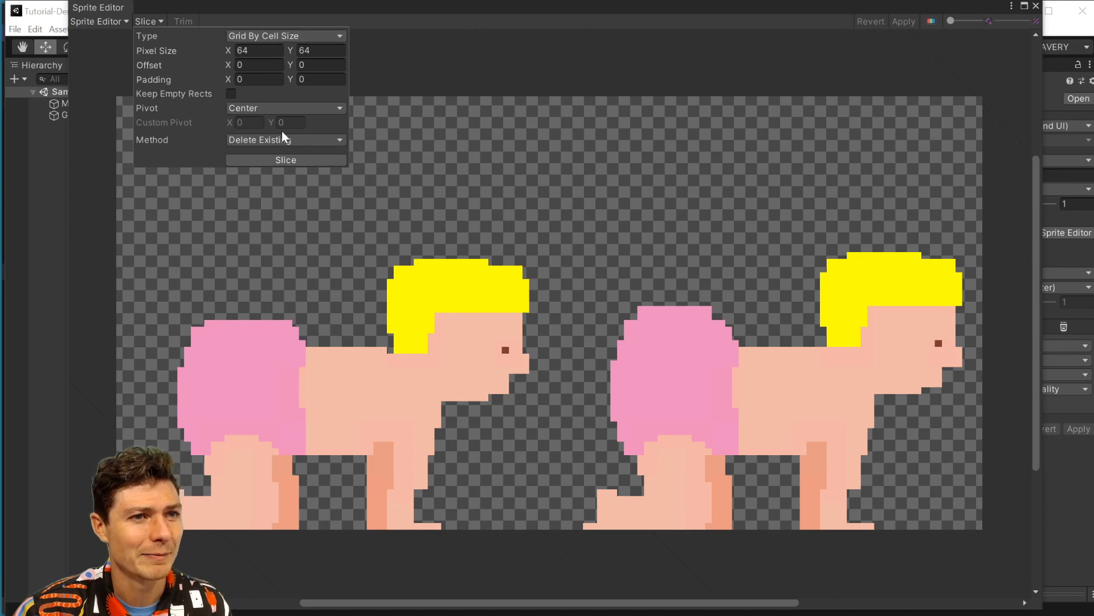
pyautogui.click(285, 159)
pyautogui.click(905, 23)
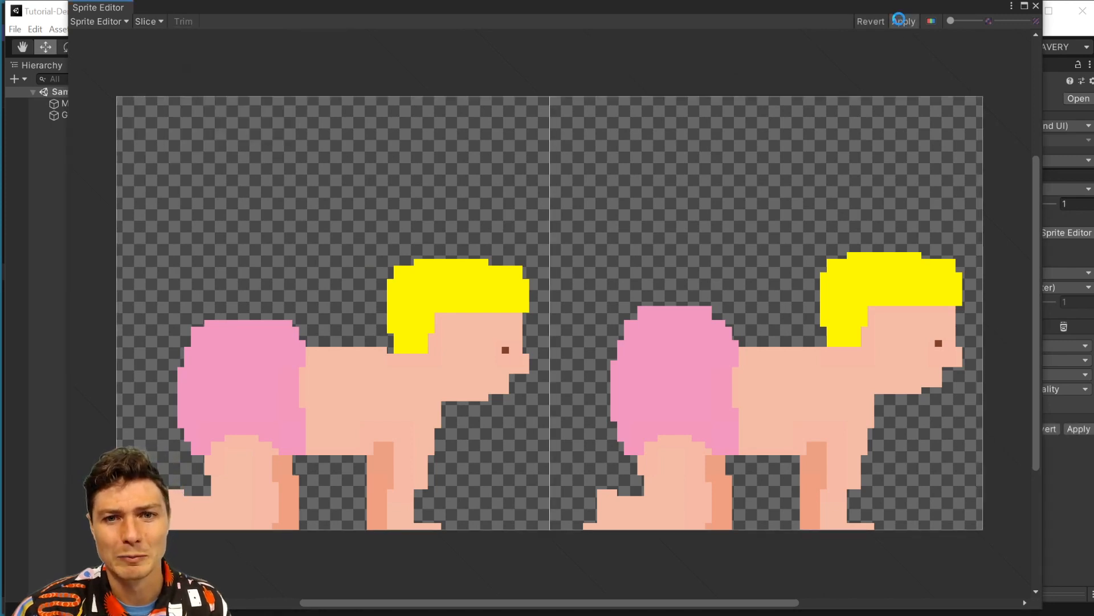
pyautogui.click(1037, 6)
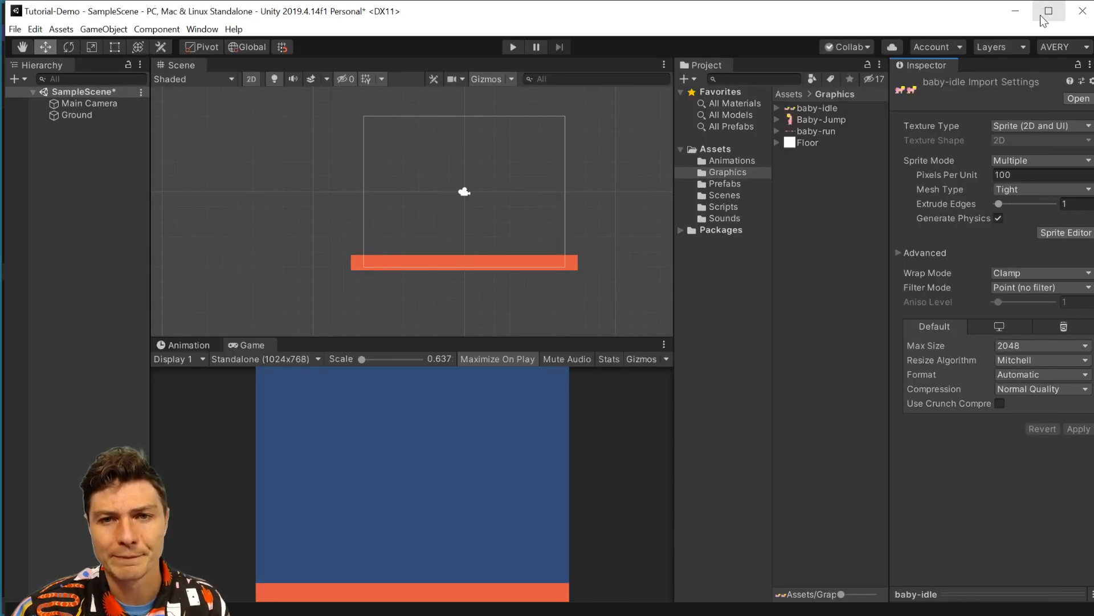
# Place all six frames, baby-run_0 to baby-run_5, together in the scene as an animated object above the ground
pyautogui.click(777, 131)
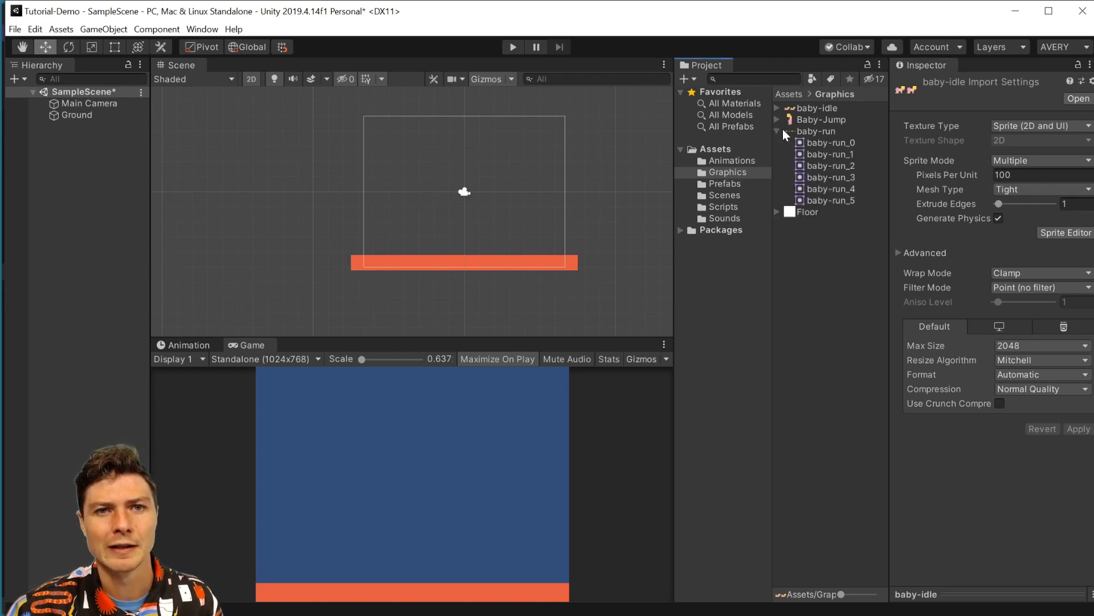
pyautogui.click(808, 142)
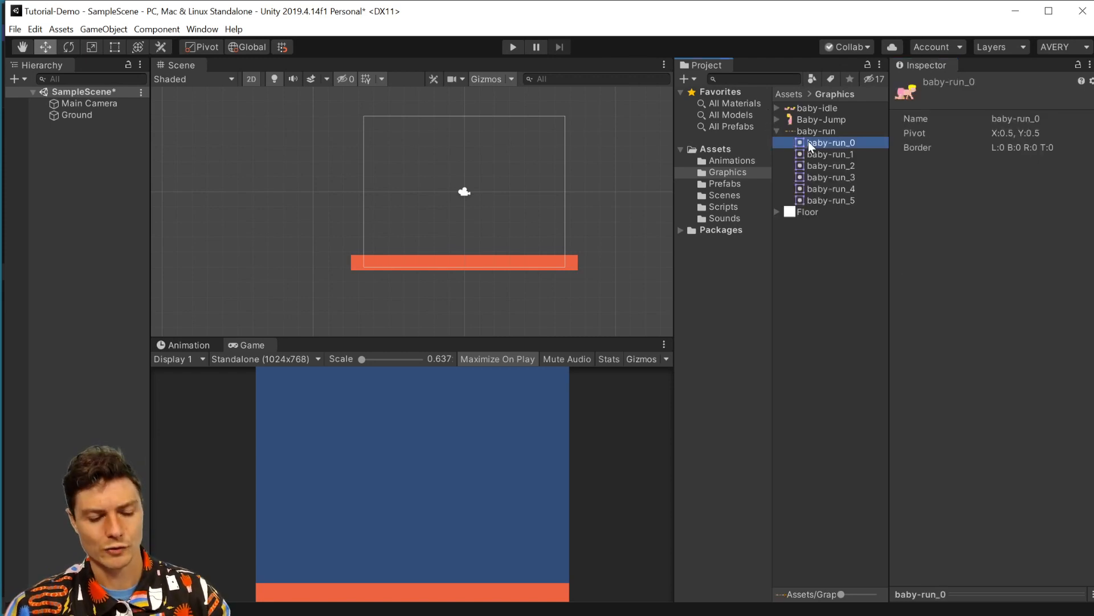
pyautogui.keyDown('shift'); pyautogui.click(819, 199); pyautogui.keyUp('shift')
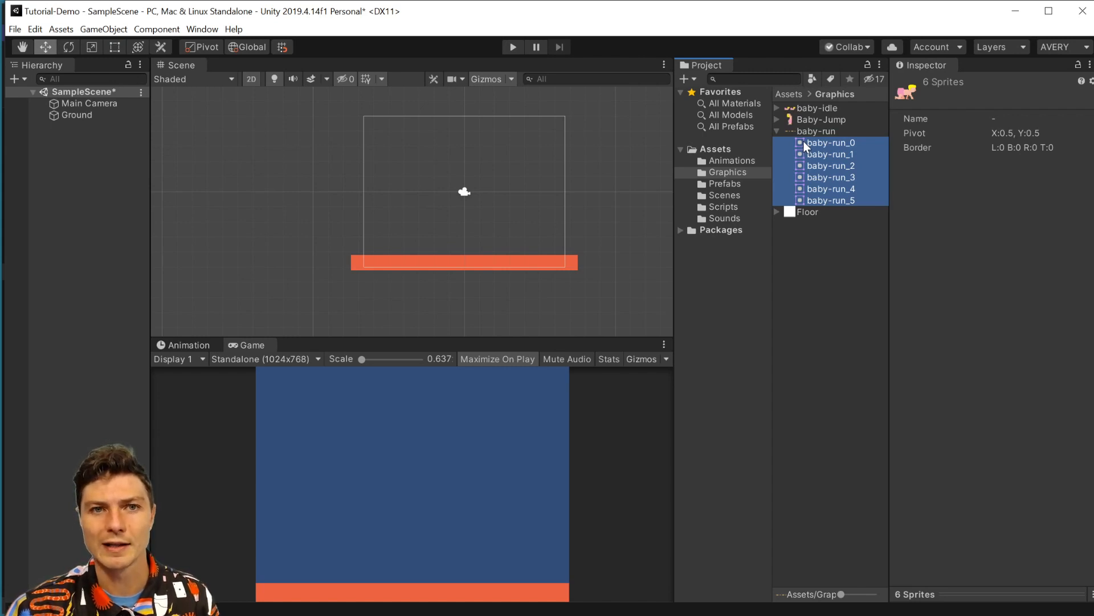
pyautogui.moveTo(803, 141); pyautogui.dragTo(437, 179)
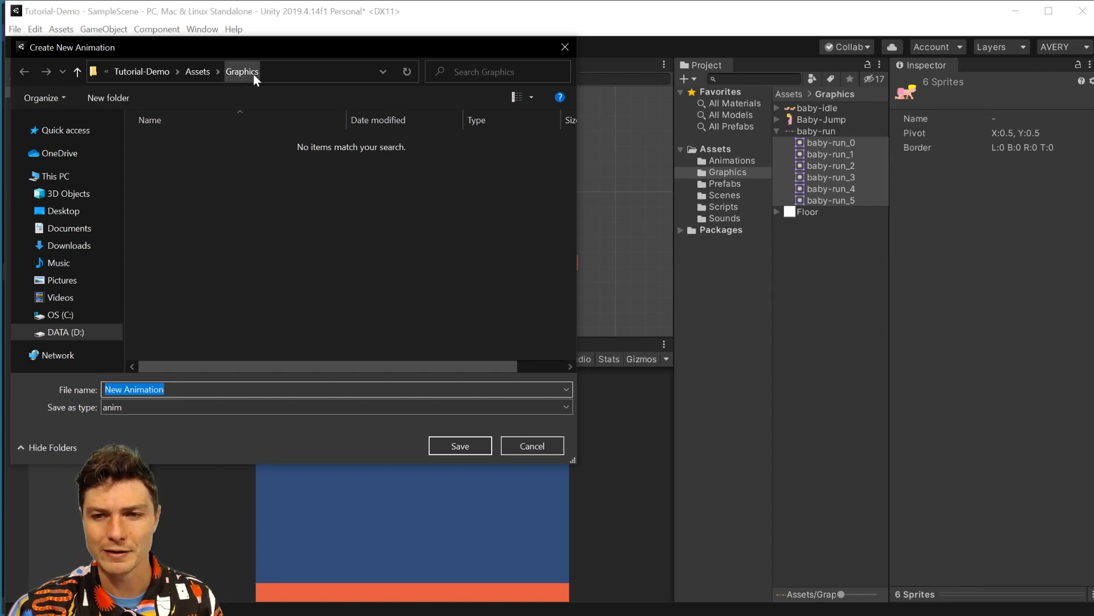
# Save the new animation as Player_run in the project's Assets/Animations folder
pyautogui.click(189, 73)
pyautogui.doubleClick(162, 142)
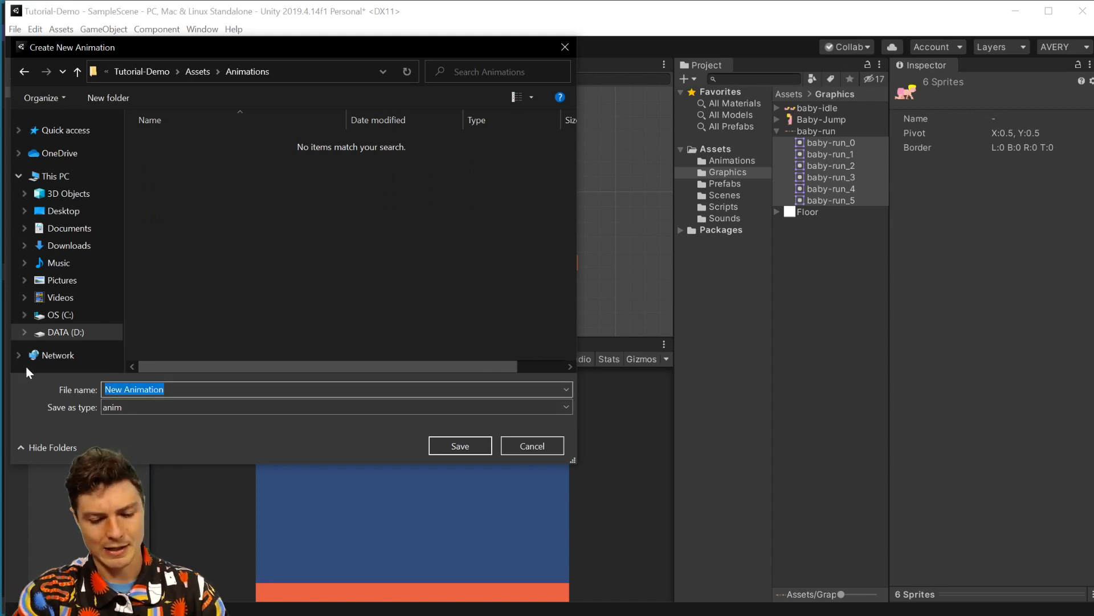
pyautogui.write('P')
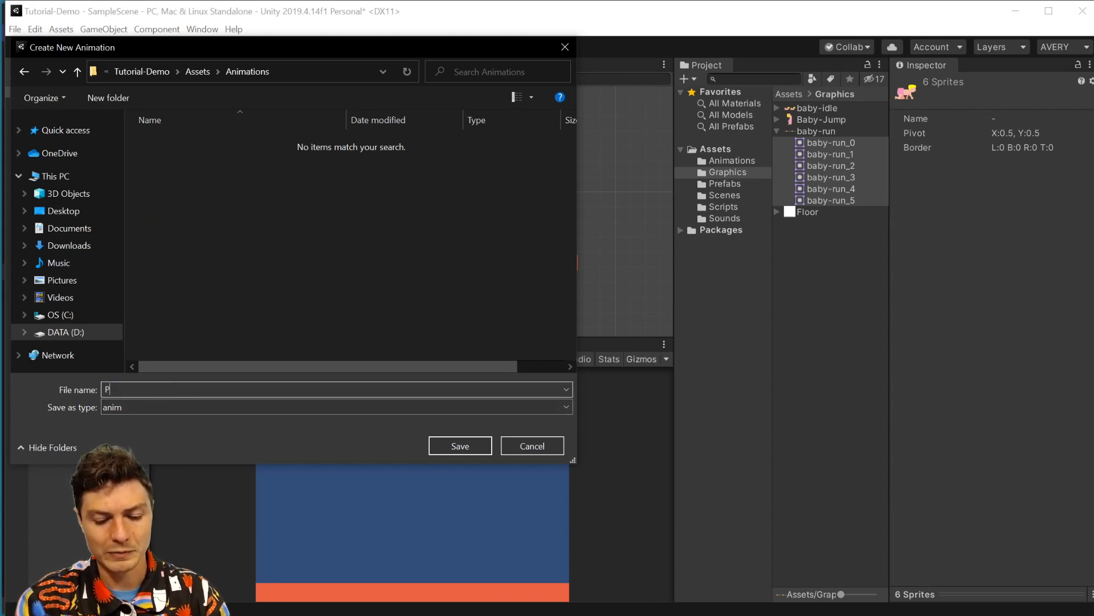
pyautogui.write('layer_')
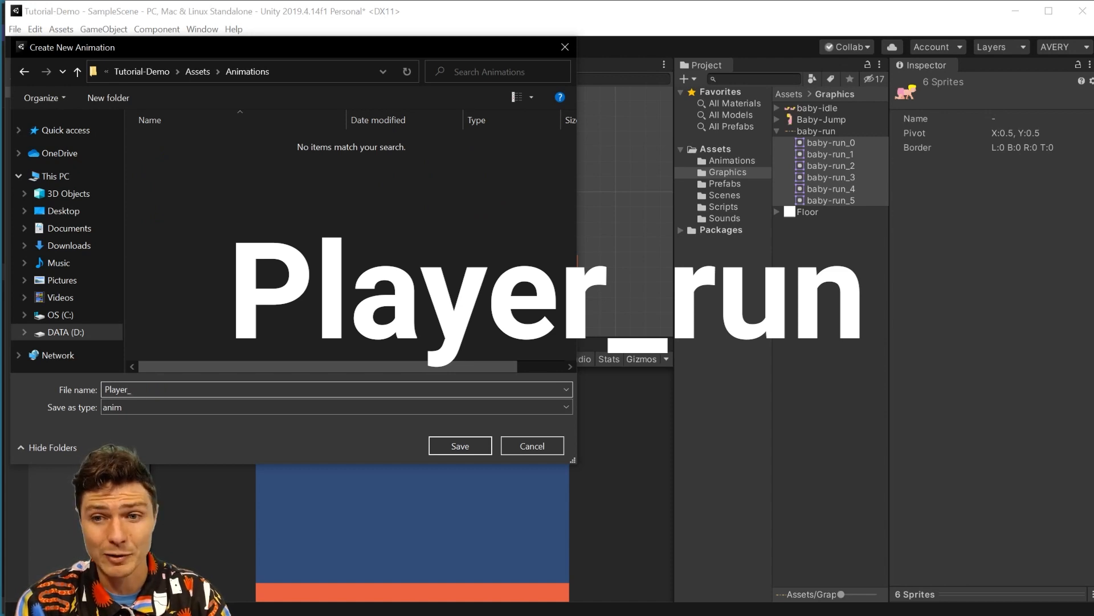
pyautogui.write('rub')
pyautogui.write('n')
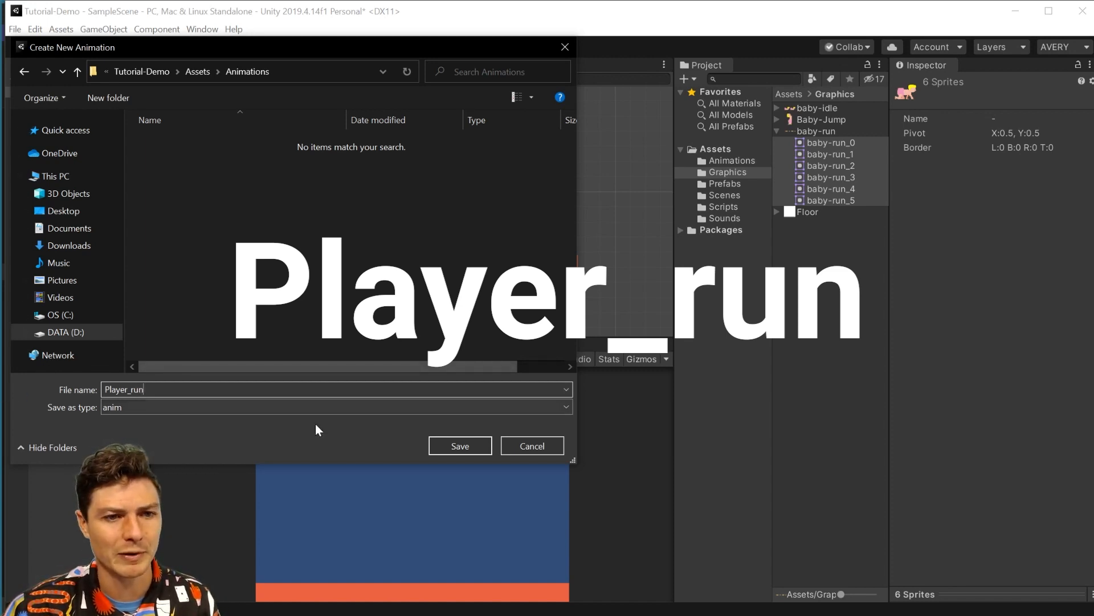
pyautogui.click(450, 444)
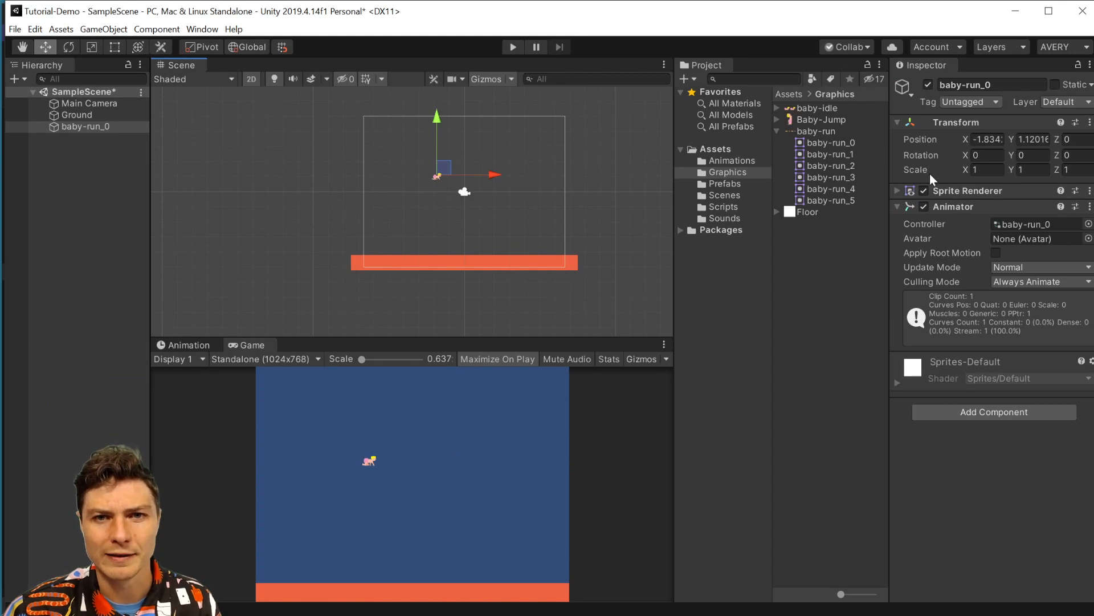
pyautogui.click(90, 48)
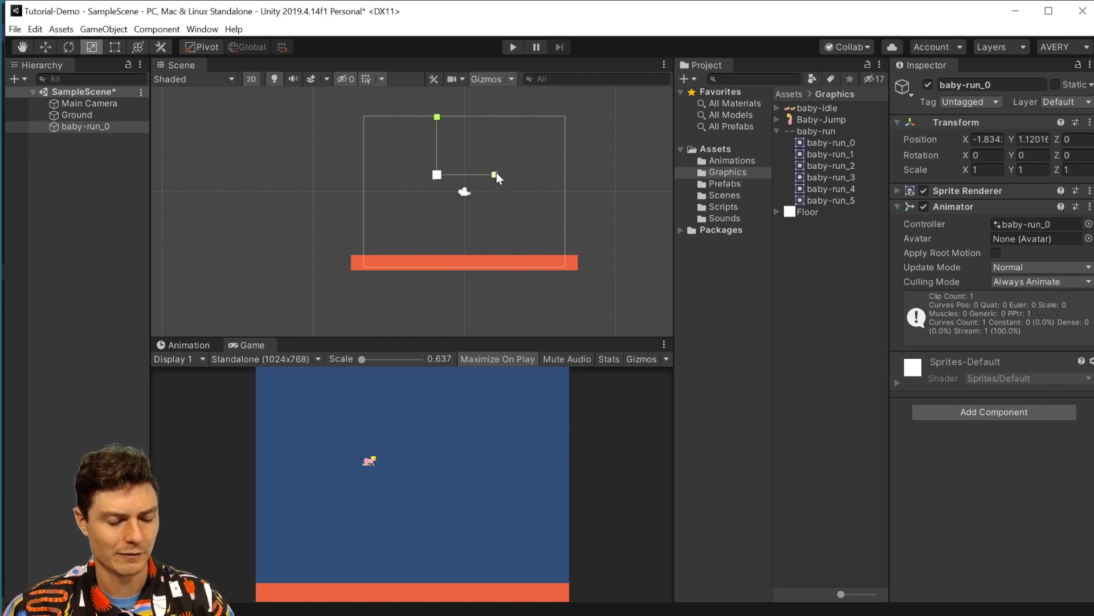
pyautogui.moveTo(496, 178); pyautogui.dragTo(764, 159)
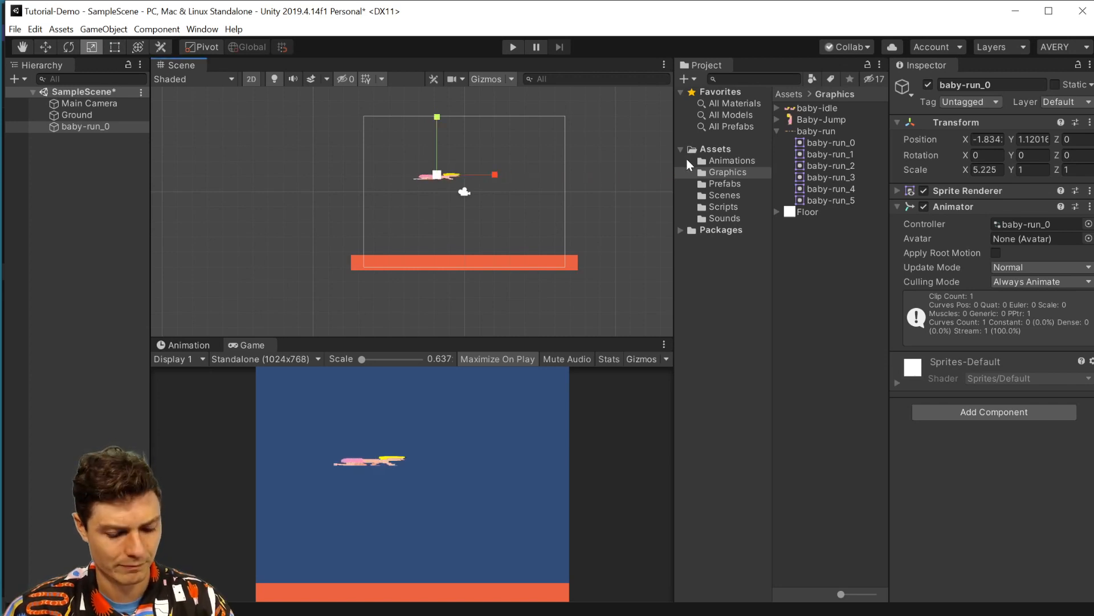
pyautogui.hotkey('ctrl', 'z')
pyautogui.moveTo(495, 174); pyautogui.dragTo(728, 152)
pyautogui.hotkey('ctrl', 'z')
# Set baby-run_0's Scale to 5 on both X and Y
pyautogui.click(987, 170)
pyautogui.write('5')
pyautogui.press('Tab')
pyautogui.write('5')
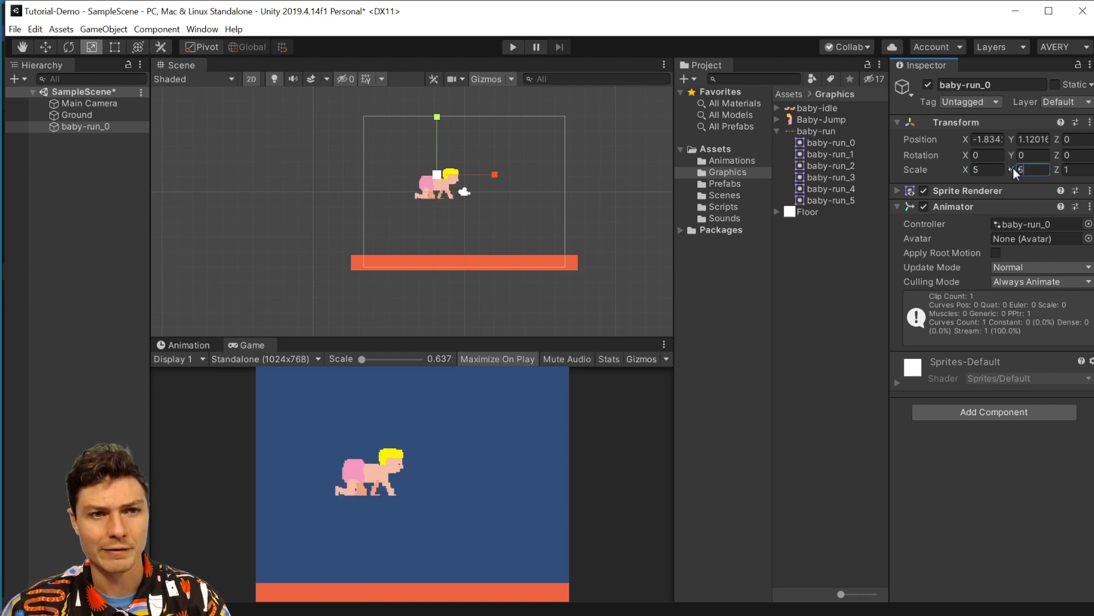
pyautogui.click(645, 228)
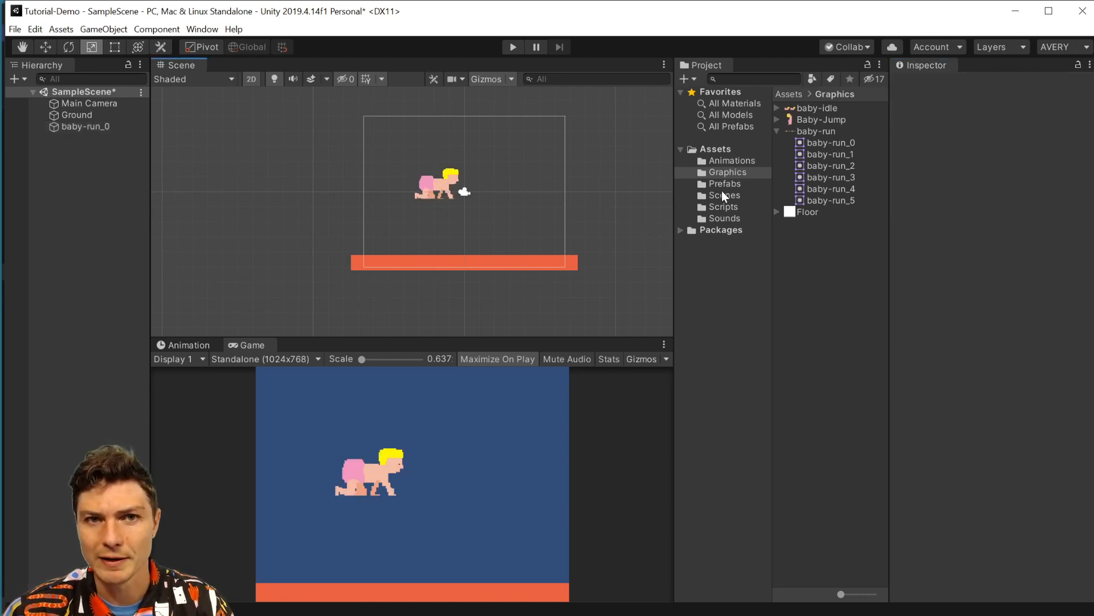
# Collapse the baby-run sprite sheet and play back the Player_run clip of the baby object in the Animation window
pyautogui.click(776, 131)
pyautogui.click(431, 188)
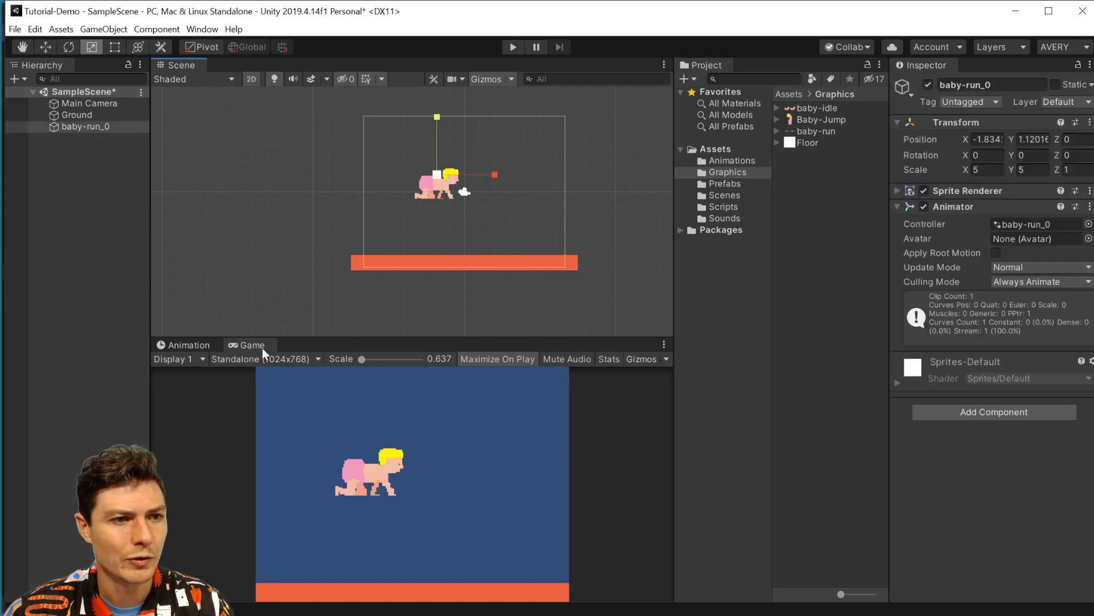
pyautogui.click(174, 344)
pyautogui.click(245, 344)
pyautogui.click(176, 345)
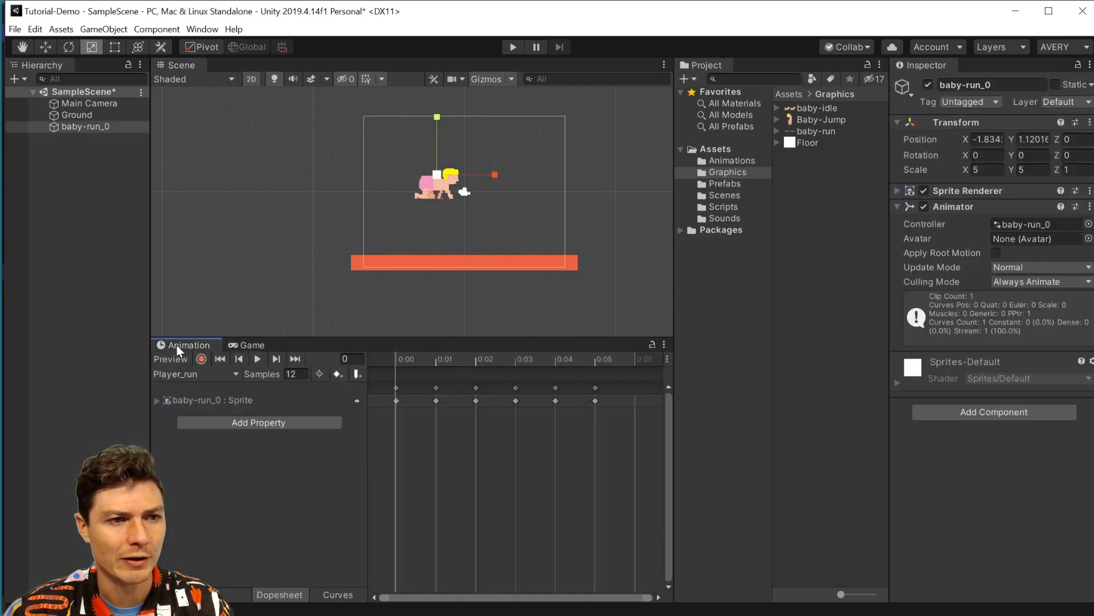
pyautogui.click(256, 358)
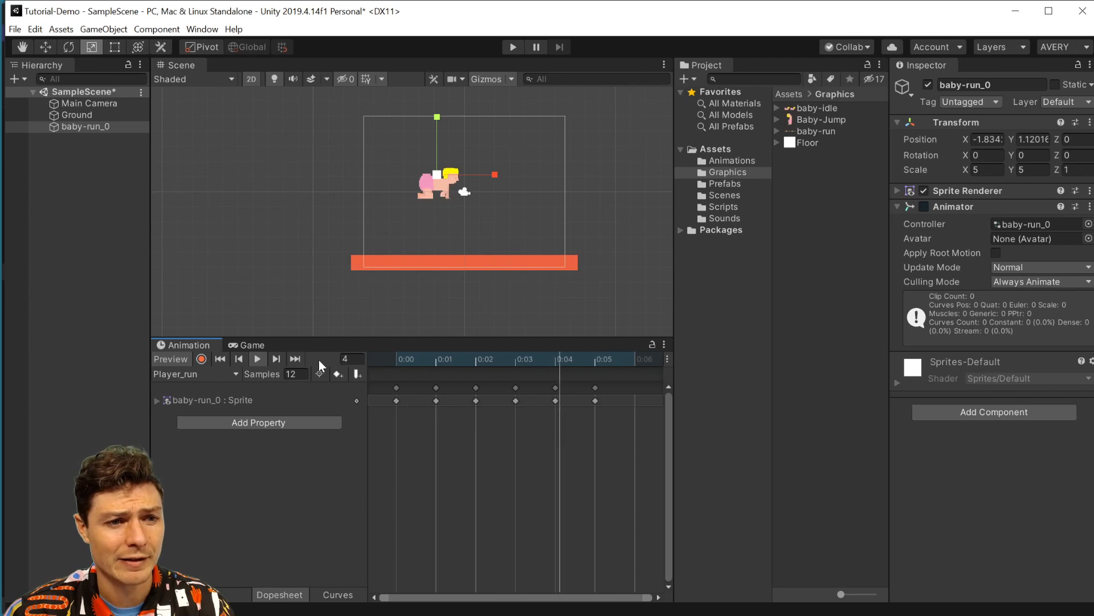
# Set the Player_run clip's Samples to 6 and play the animation to check its speed
pyautogui.click(252, 376)
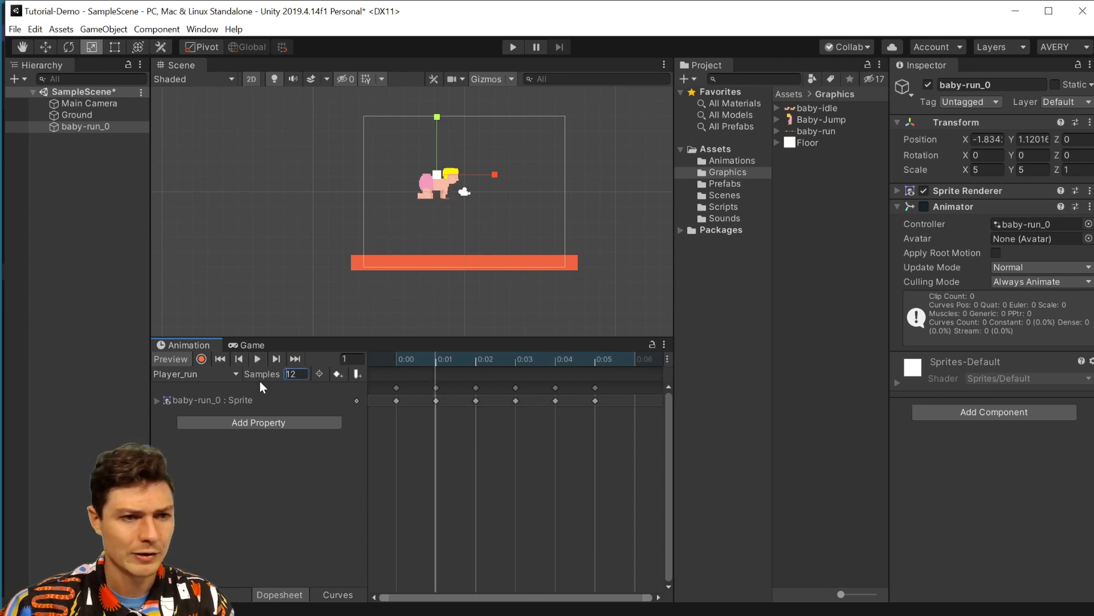
pyautogui.moveTo(297, 376); pyautogui.dragTo(227, 368)
pyautogui.write('6')
pyautogui.click(315, 401)
pyautogui.click(247, 345)
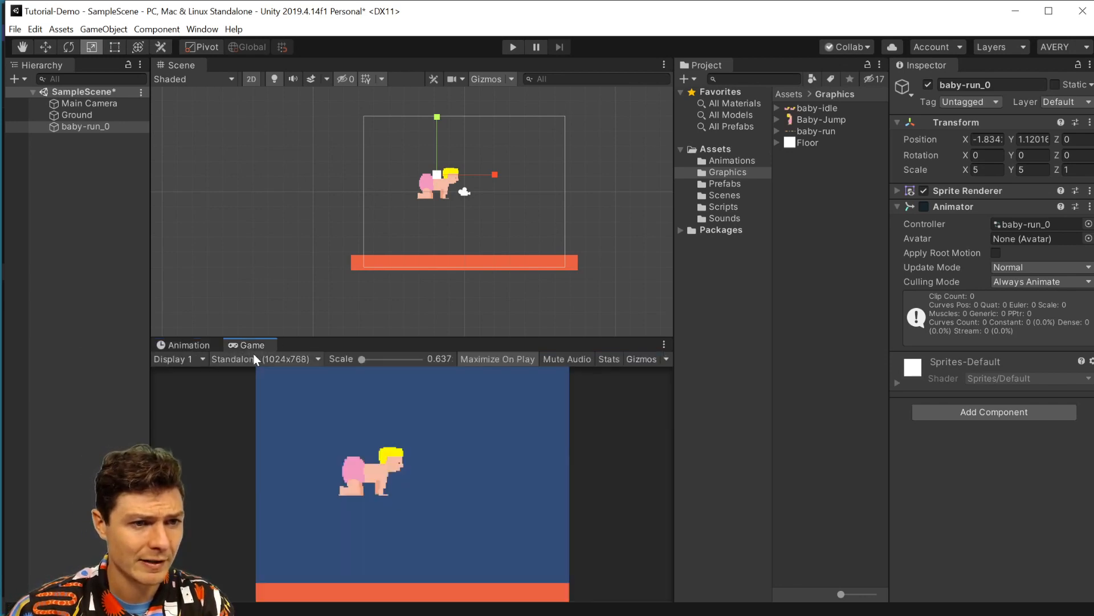
pyautogui.click(184, 344)
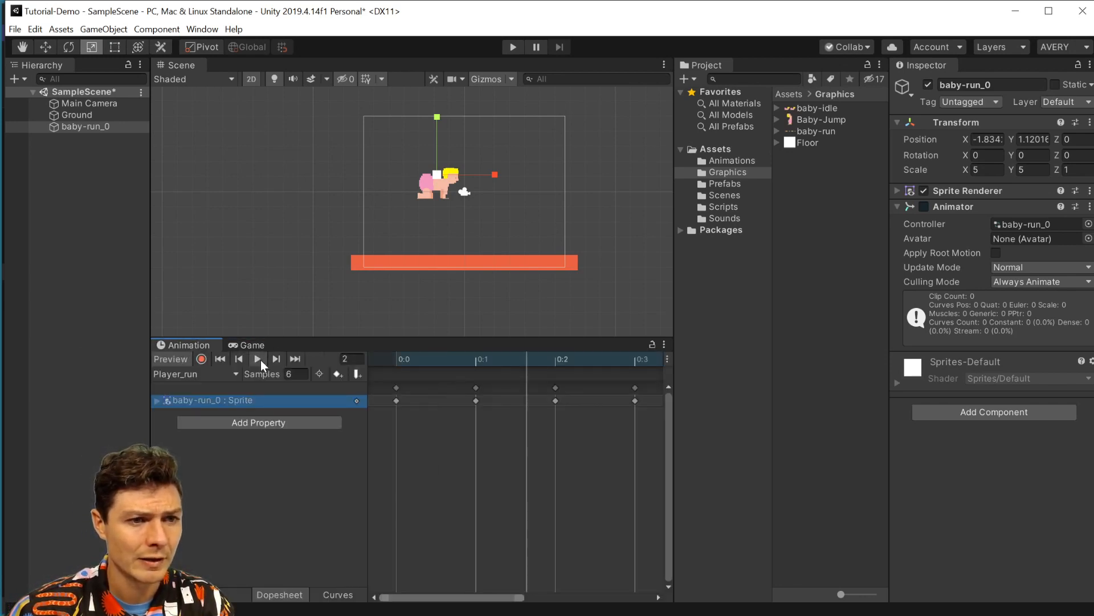
pyautogui.click(258, 359)
# Set the Player_run clip's Samples to 10 and stop the playback after checking its speed
pyautogui.click(293, 374)
pyautogui.write('10')
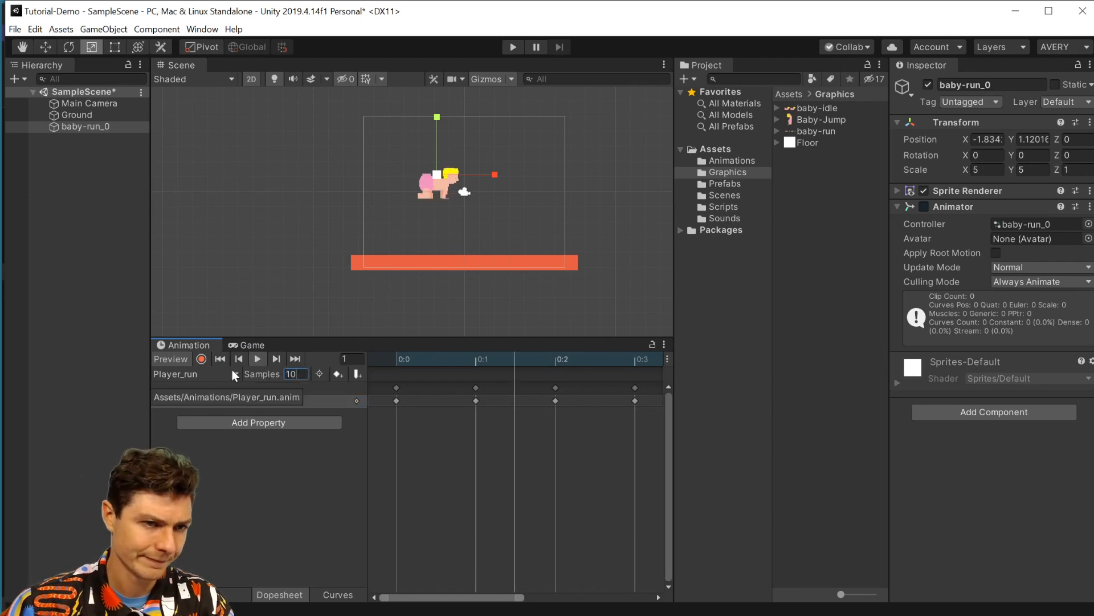
pyautogui.press('Return')
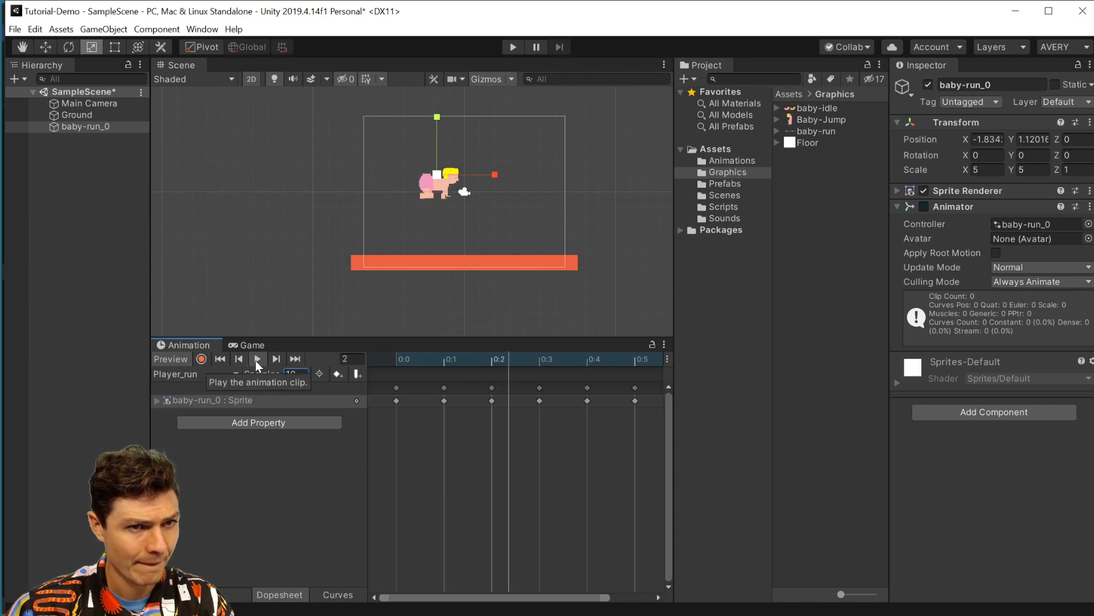
pyautogui.click(257, 359)
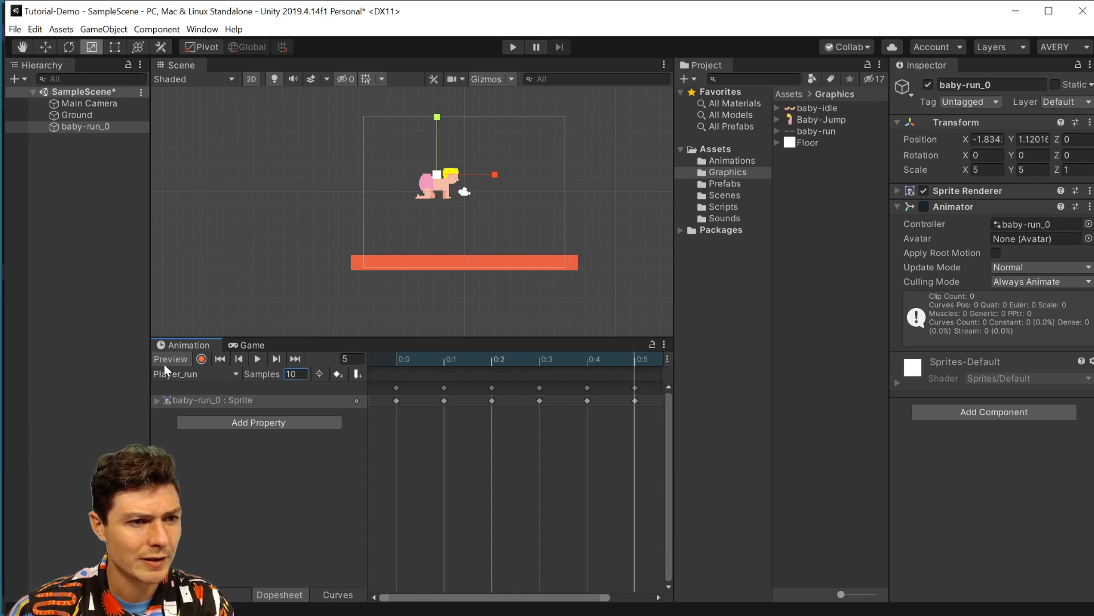
# Examine the Animation window's timeline options for the Show Sample Rate setting
pyautogui.click(664, 345)
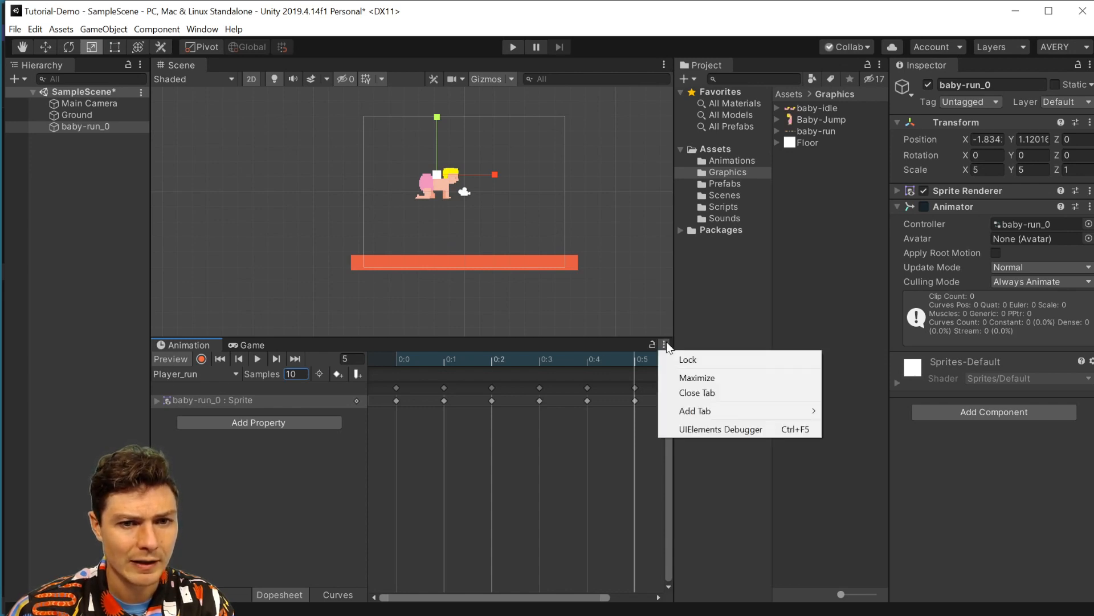
pyautogui.click(665, 345)
pyautogui.click(666, 359)
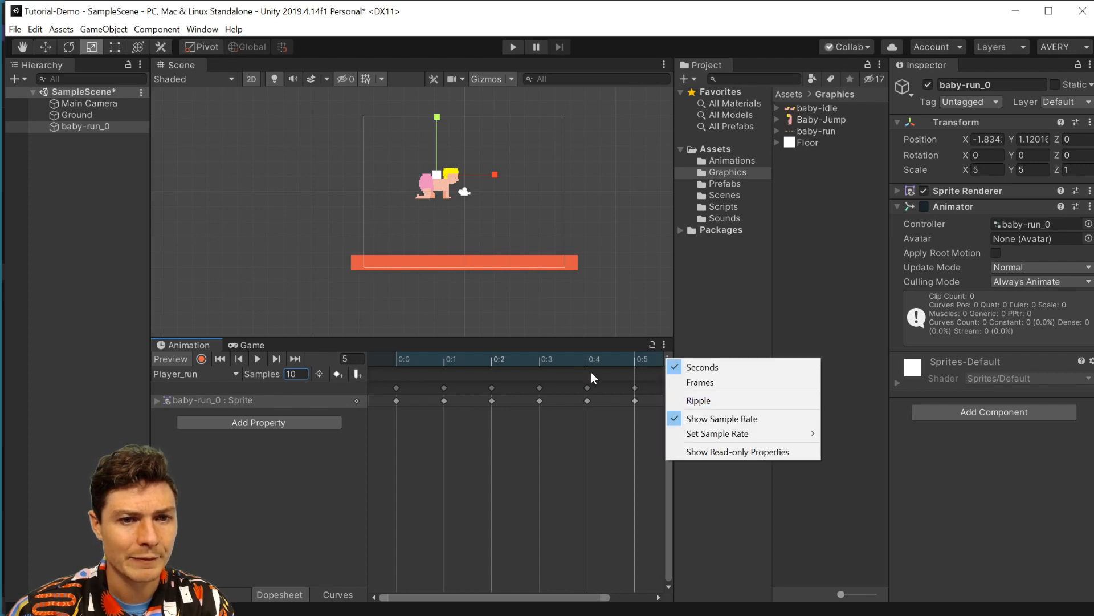
pyautogui.click(269, 465)
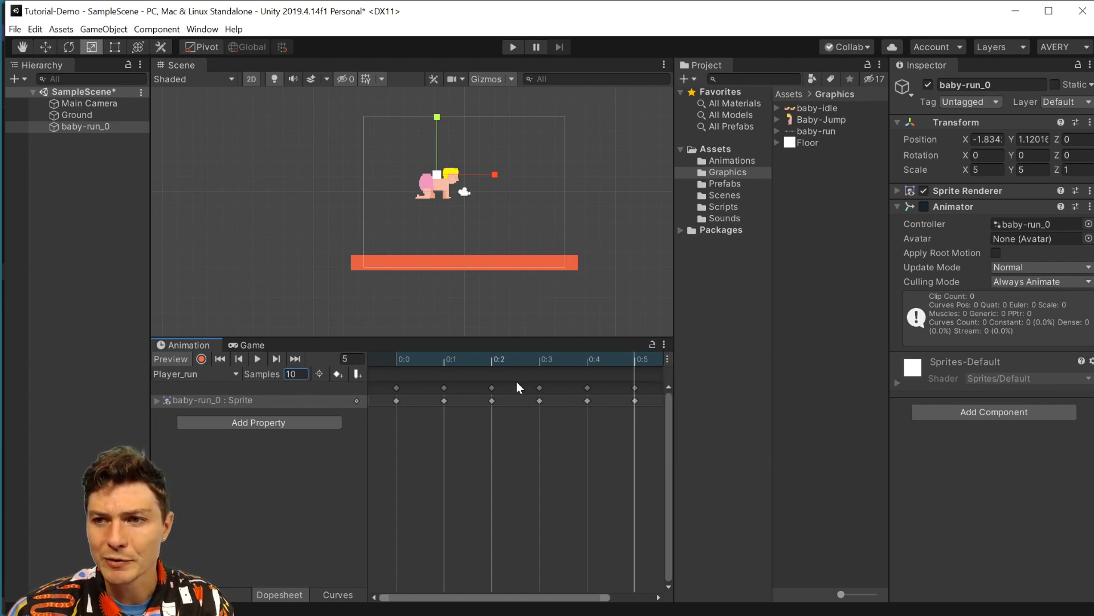
pyautogui.click(665, 344)
pyautogui.click(662, 360)
pyautogui.click(667, 359)
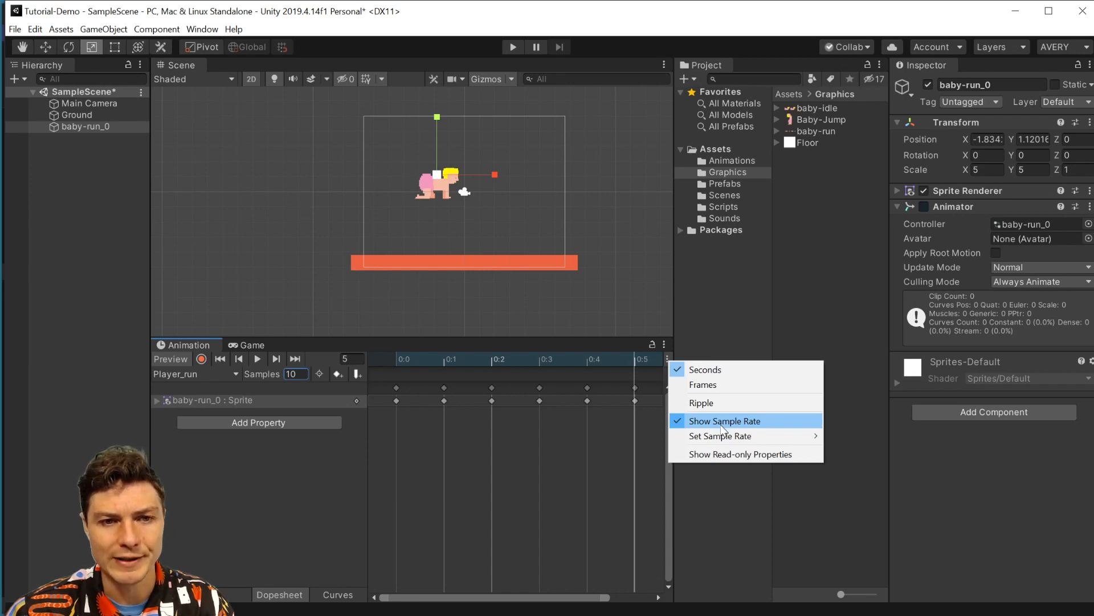
pyautogui.click(268, 498)
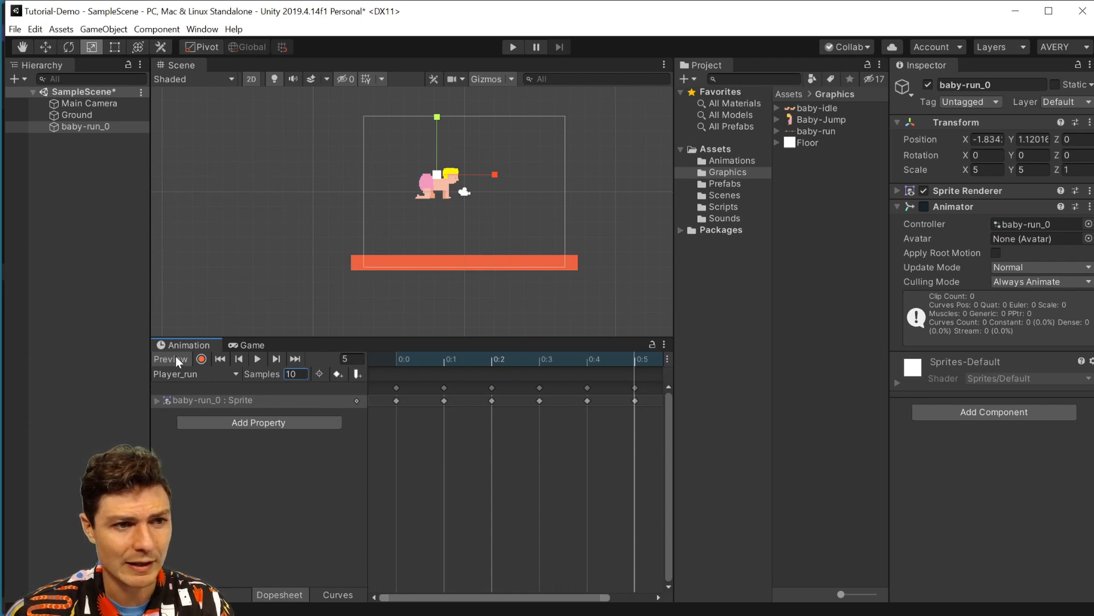
# Rename the baby-run_0 object in the scene hierarchy as Player
pyautogui.click(814, 238)
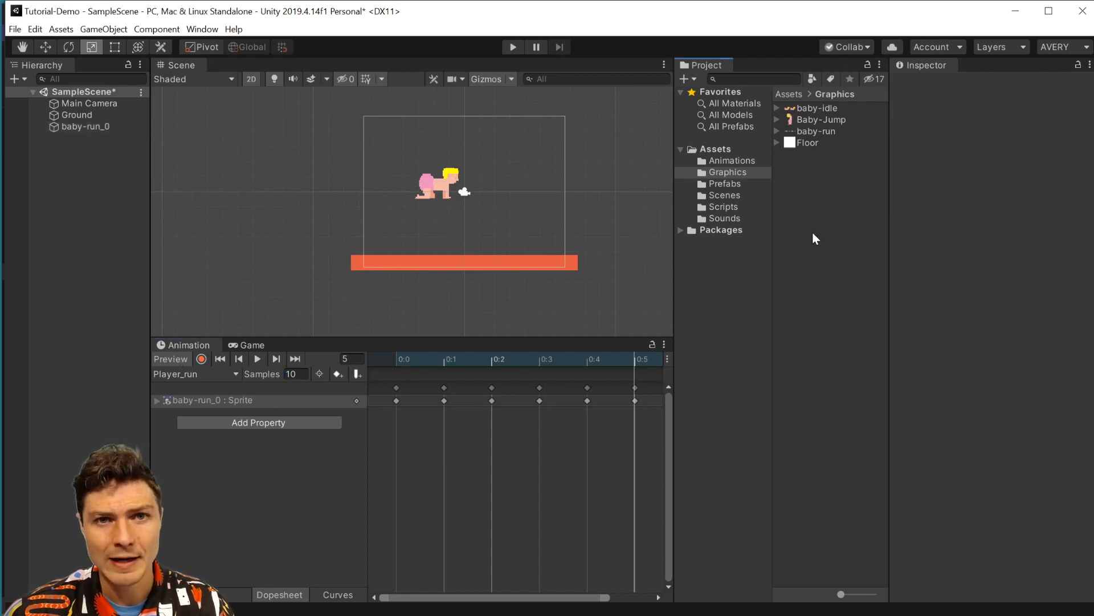
pyautogui.click(81, 125)
pyautogui.doubleClick(91, 125)
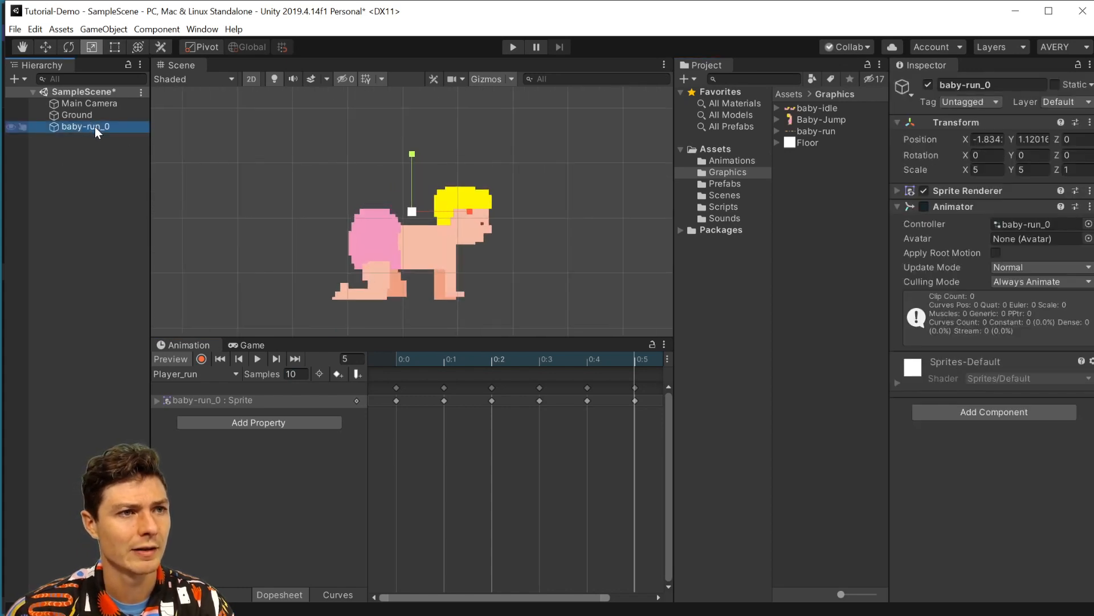
pyautogui.rightClick(85, 125)
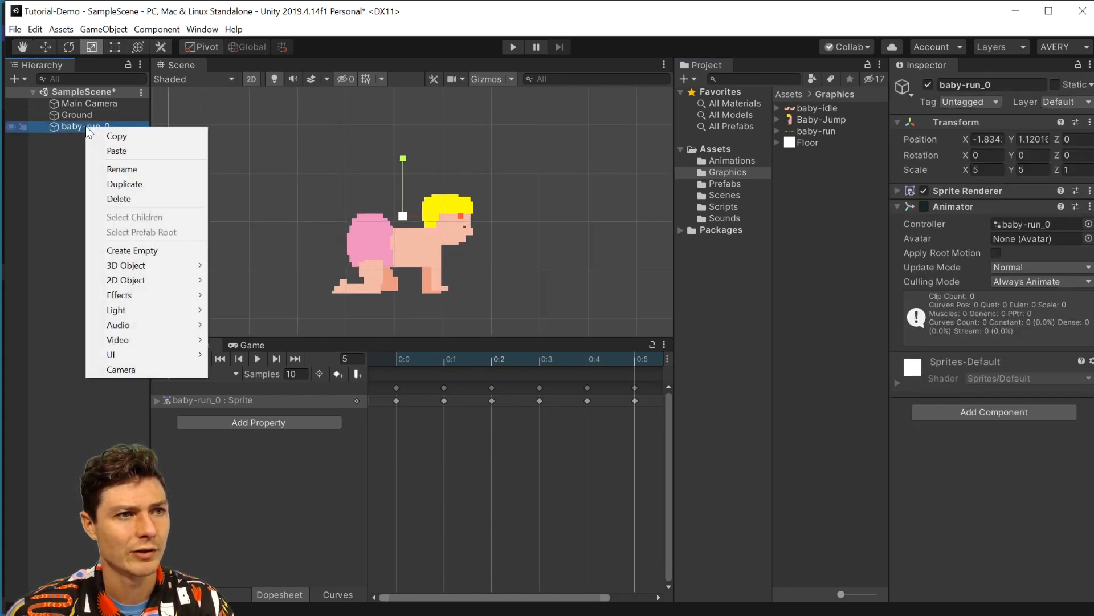
pyautogui.click(114, 171)
pyautogui.write('PL')
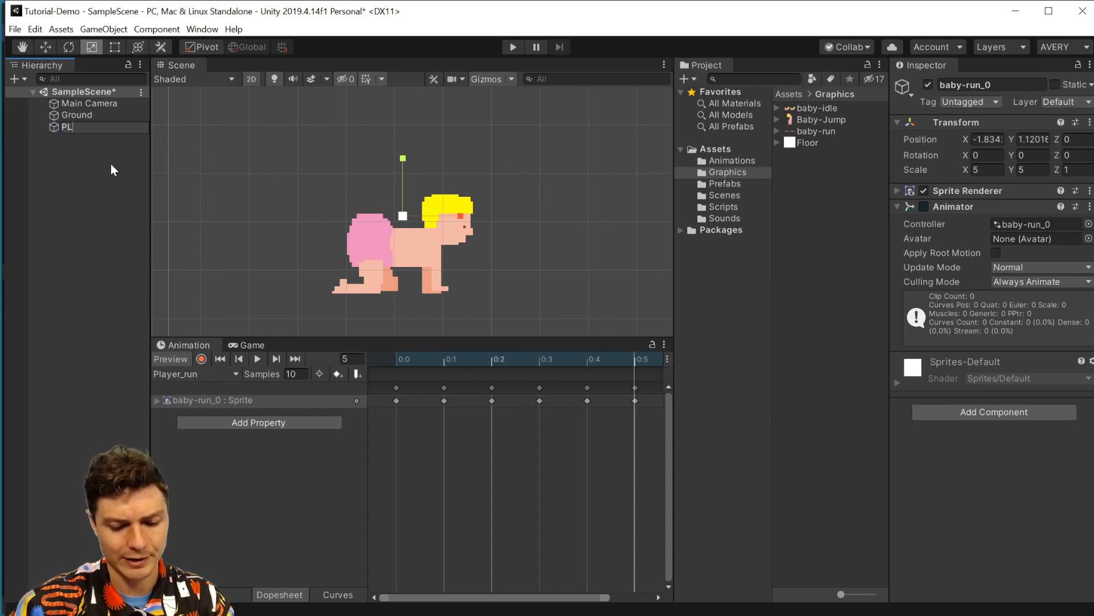
pyautogui.press('BackSpace')
pyautogui.write('layer')
pyautogui.press('Return')
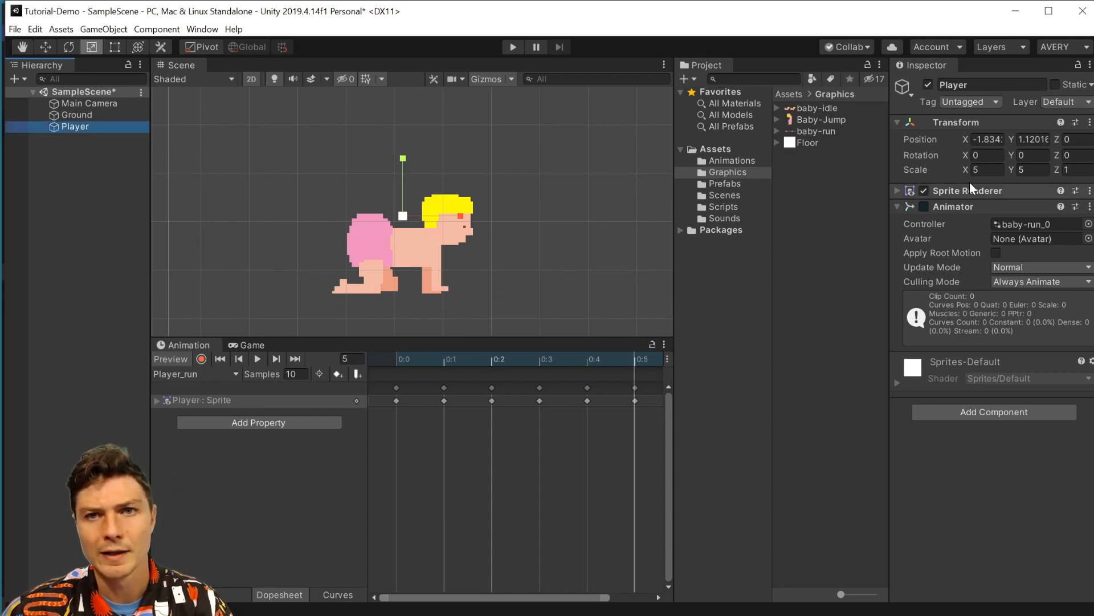
# Assign the Player tag to the Player object
pyautogui.scroll(-2, 456, 204)
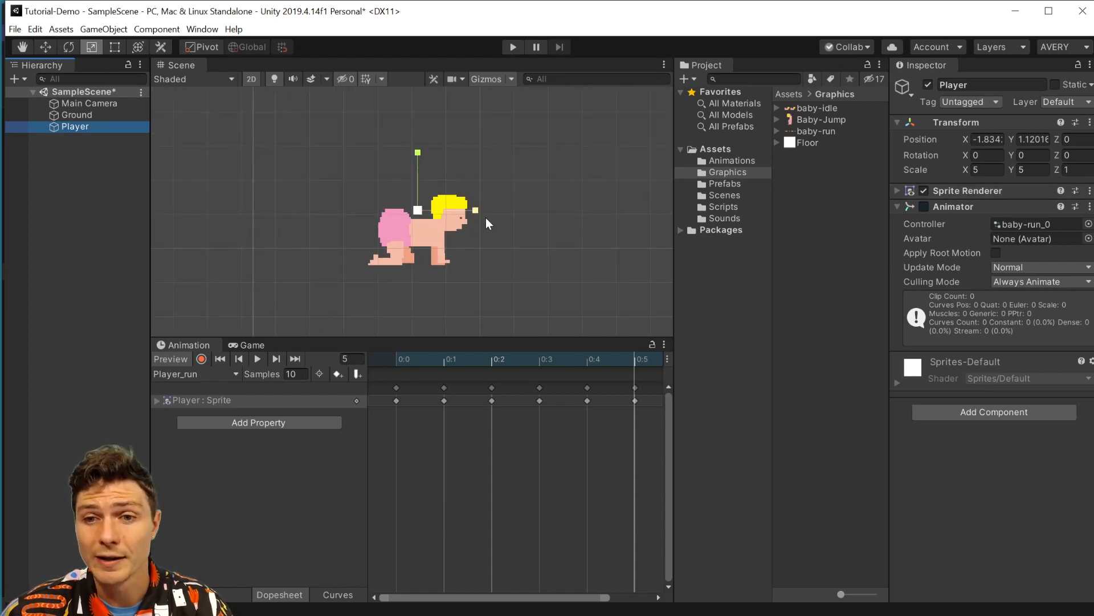
pyautogui.scroll(-4, 463, 237)
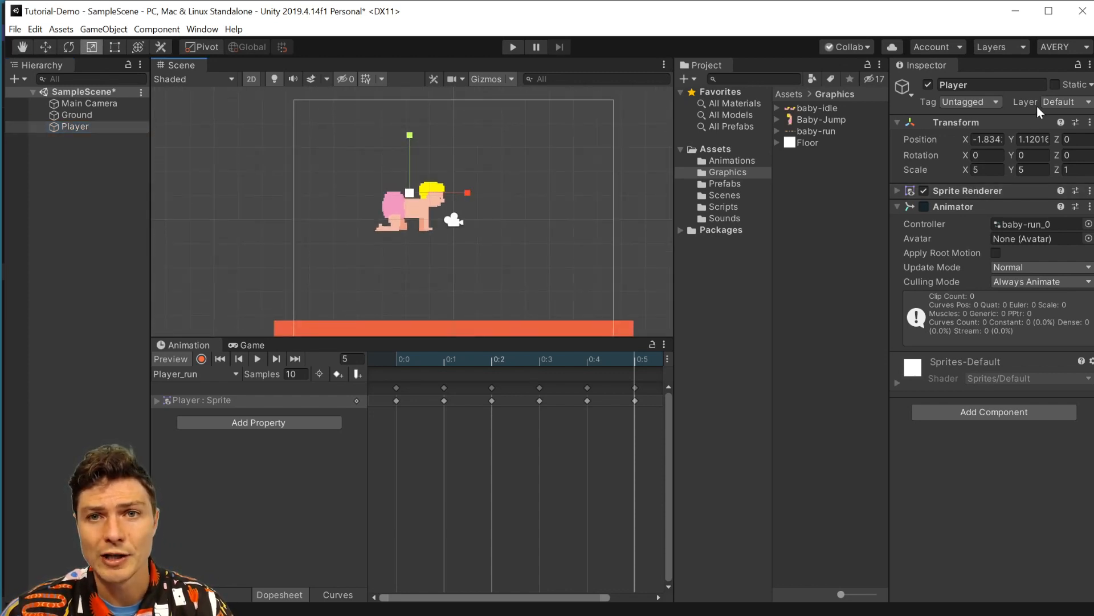
pyautogui.click(989, 99)
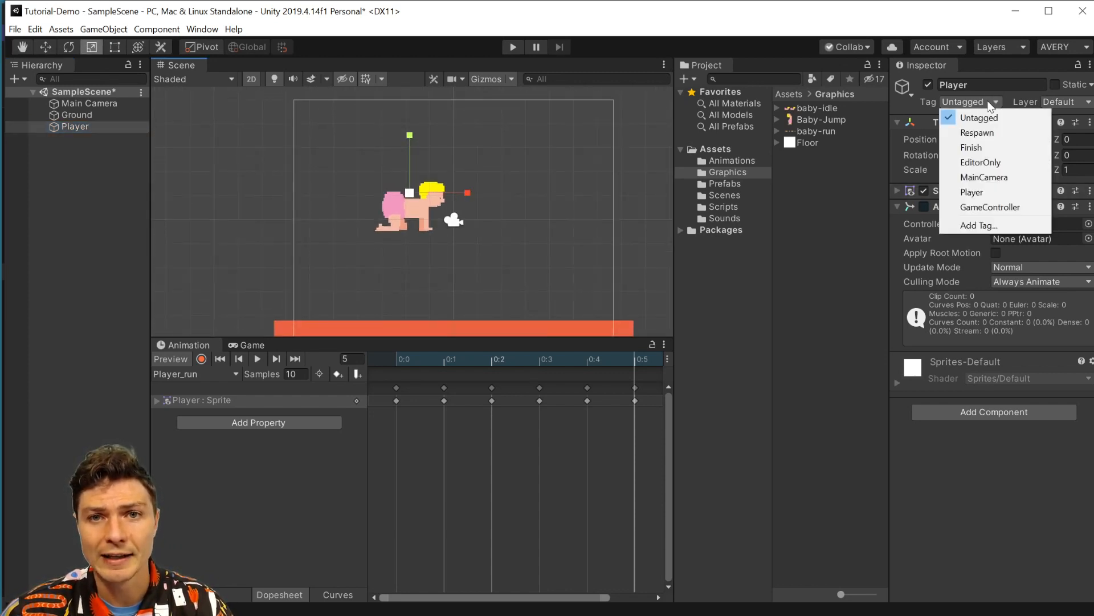
pyautogui.click(972, 192)
pyautogui.click(83, 125)
pyautogui.click(414, 212)
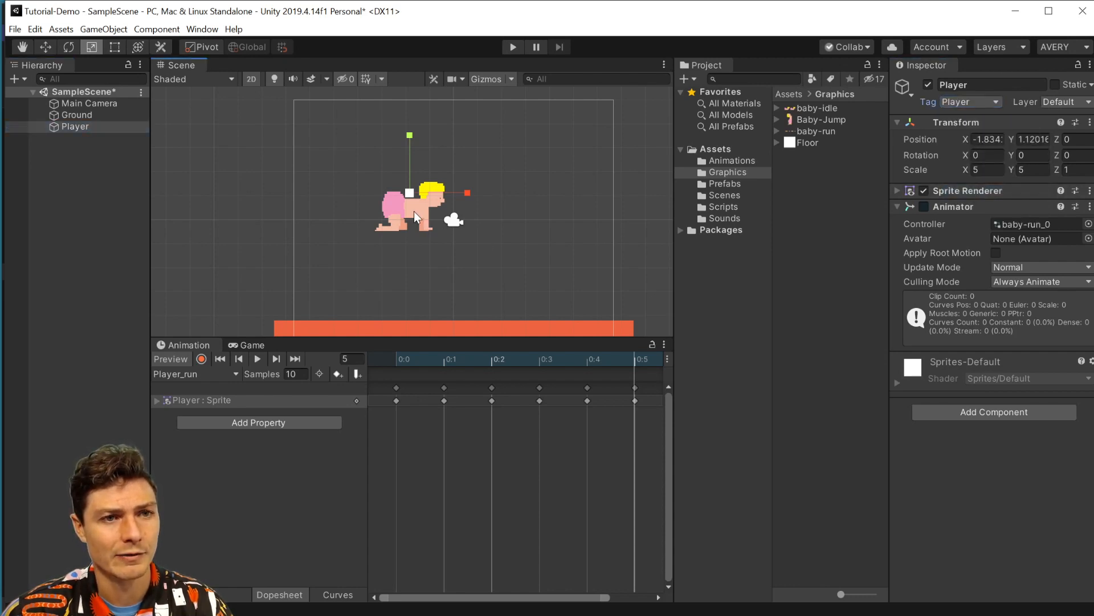
pyautogui.click(90, 129)
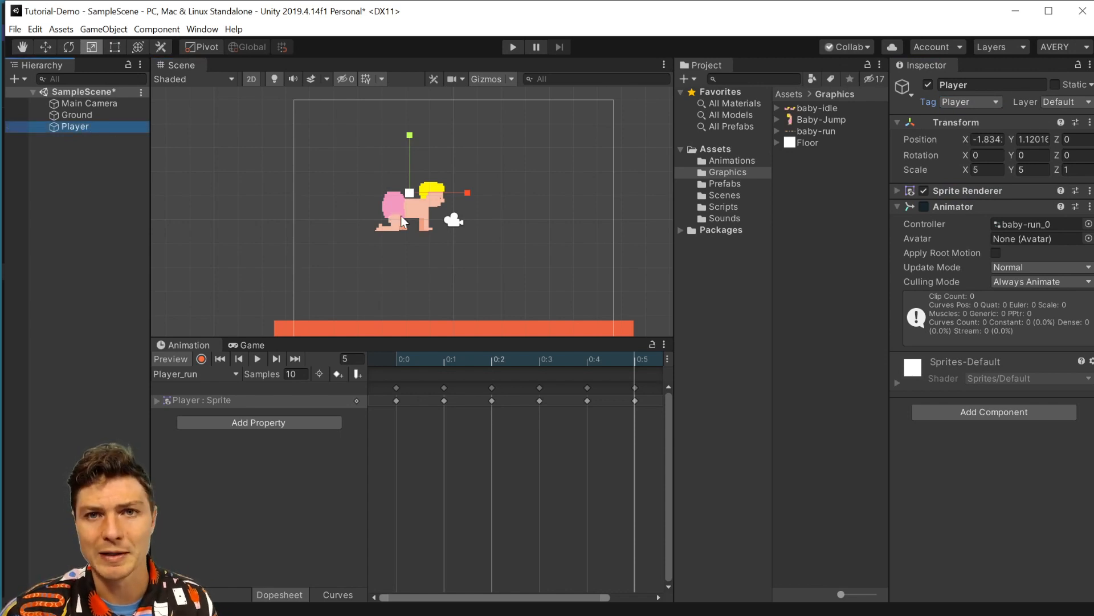
pyautogui.click(961, 100)
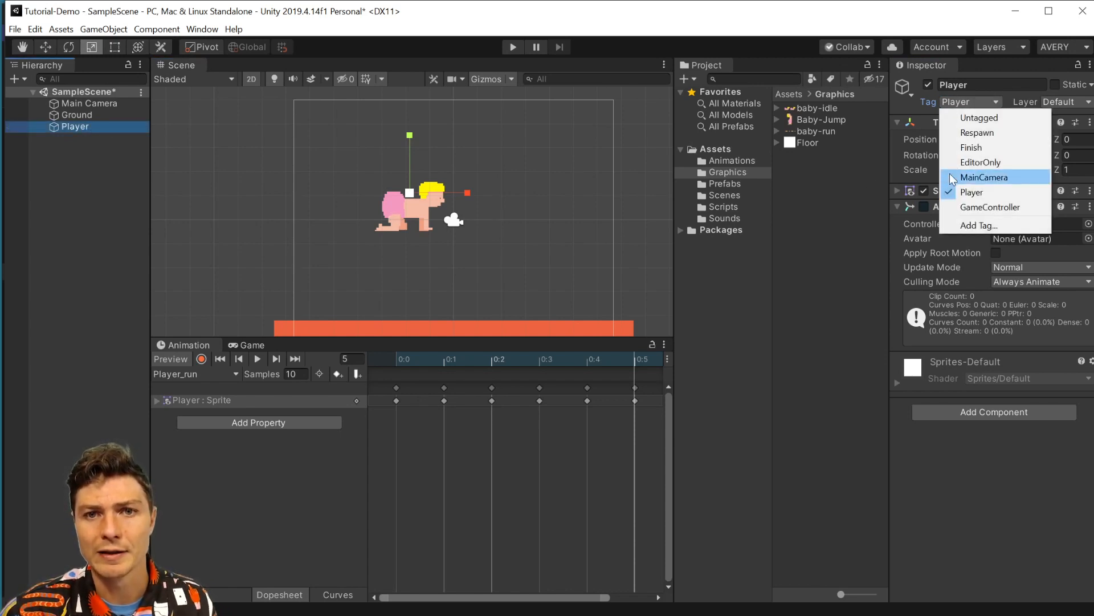
pyautogui.click(981, 193)
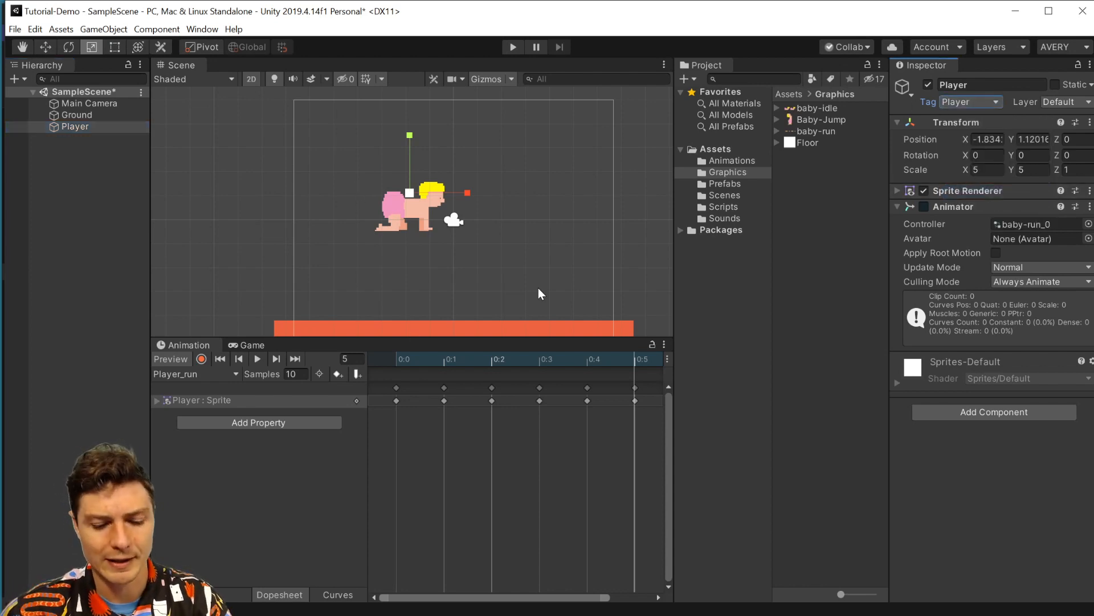
# Place both frames, baby-idle_0 and baby-idle_1, together in the scene near the player as an animated object
pyautogui.scroll(-1, 530, 282)
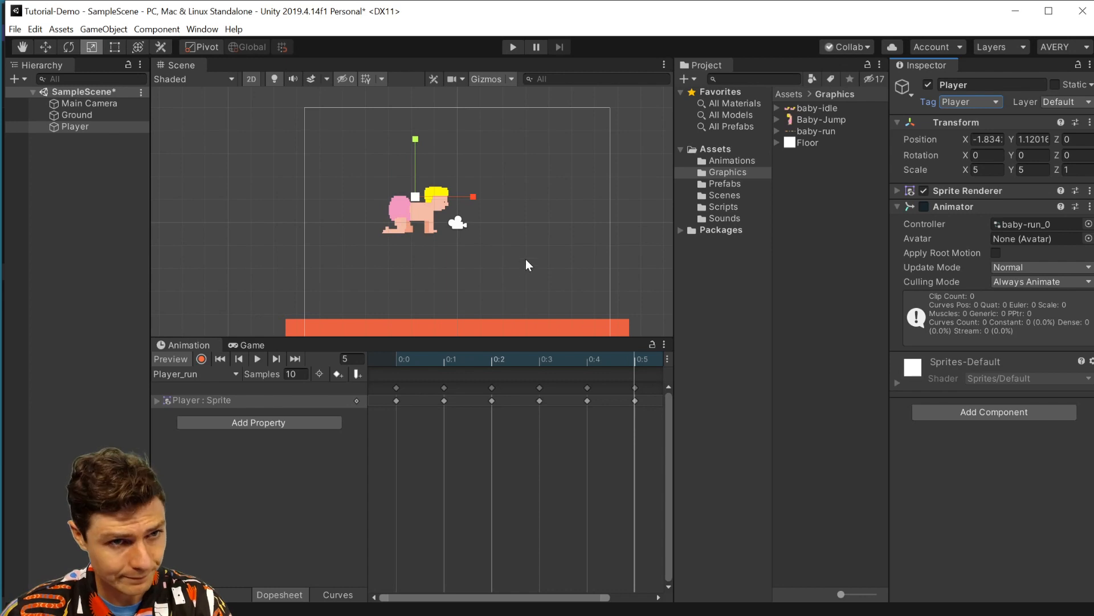
pyautogui.moveTo(525, 259); pyautogui.dragTo(523, 243, button='middle')
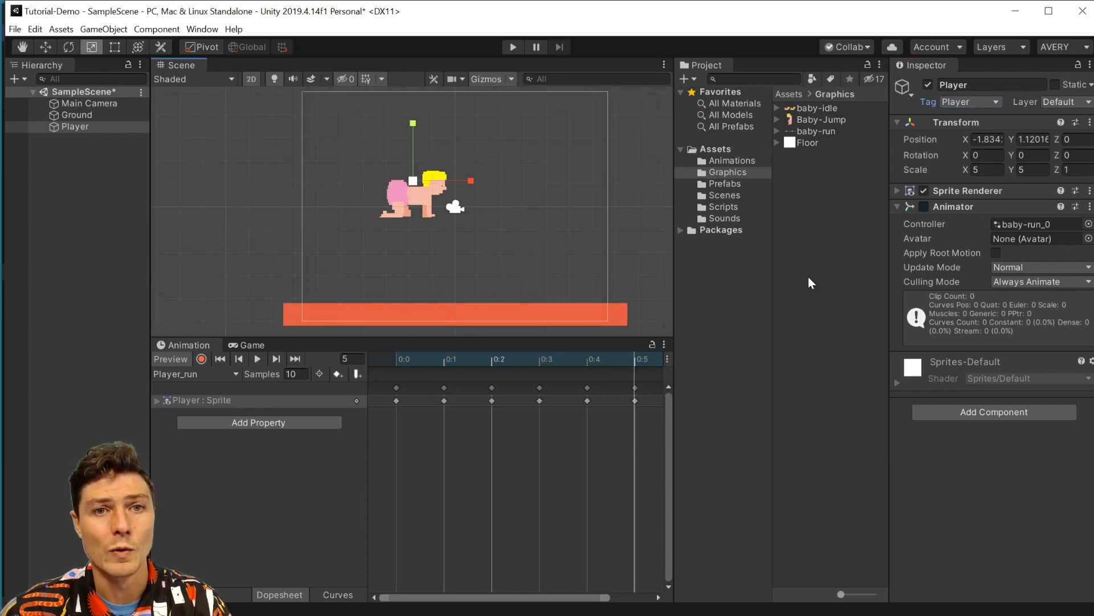
pyautogui.click(822, 132)
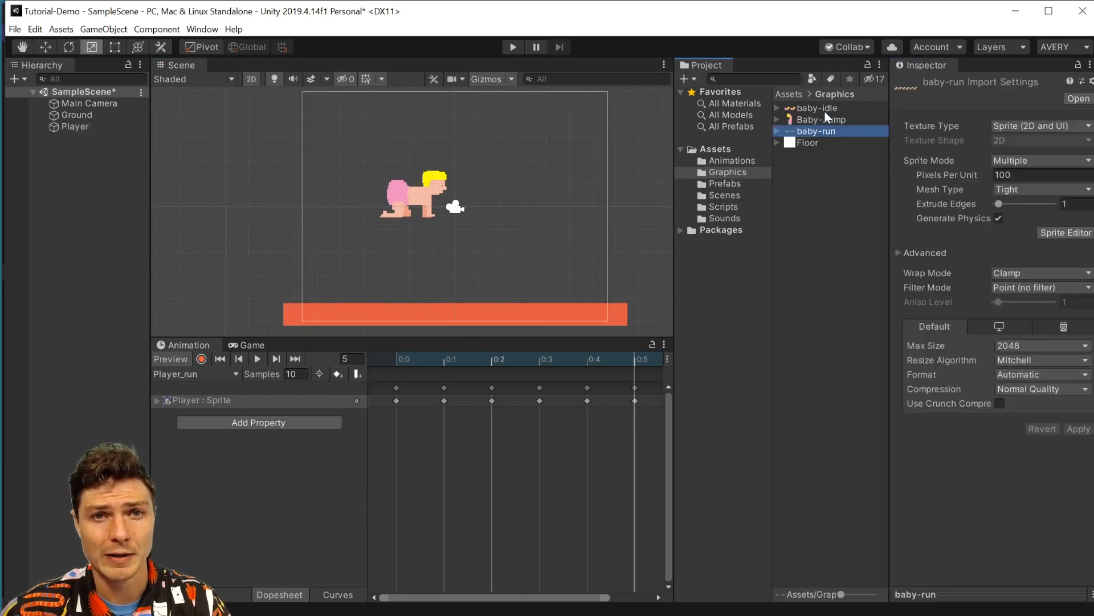
pyautogui.click(804, 109)
pyautogui.click(777, 109)
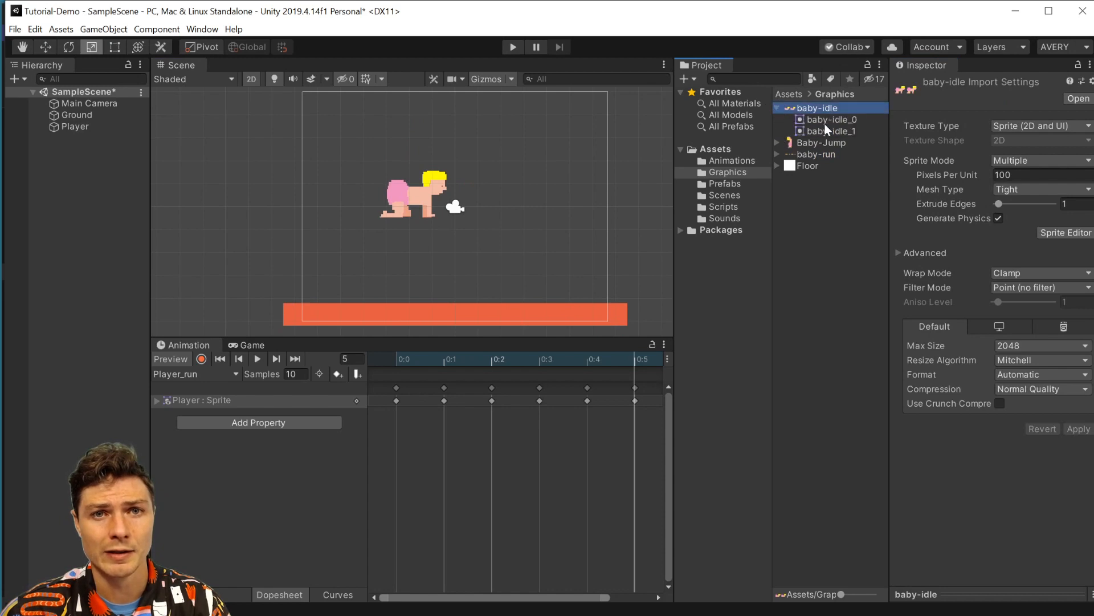
pyautogui.click(830, 119)
pyautogui.keyDown('shift'); pyautogui.click(824, 131); pyautogui.keyUp('shift')
pyautogui.moveTo(825, 118); pyautogui.dragTo(513, 219)
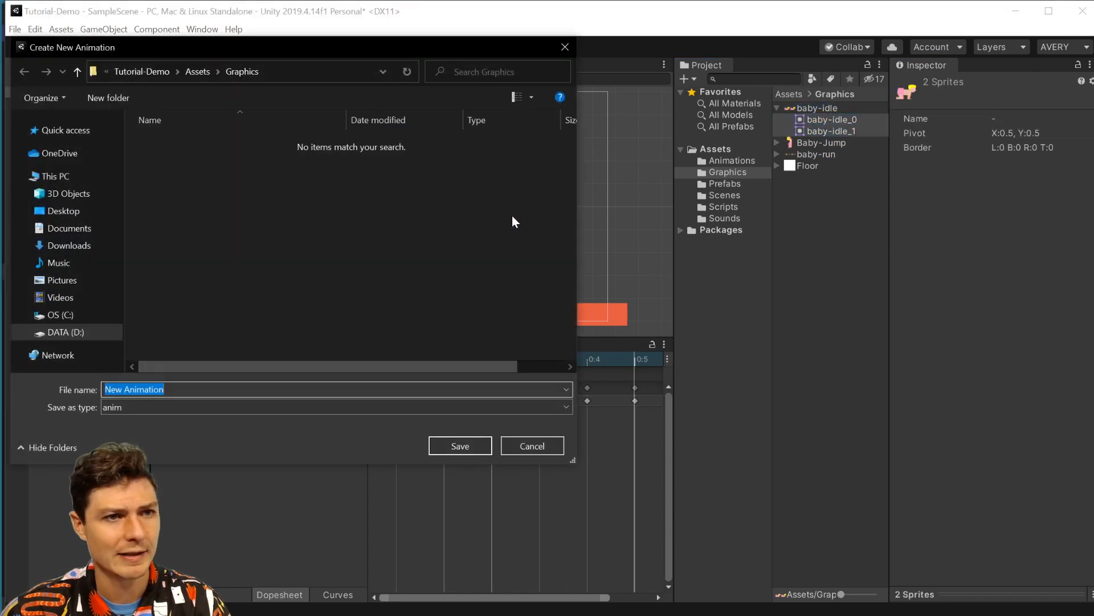
# Save the idle animation clip as Player_idle in the project's Assets/Animations folder
pyautogui.click(197, 71)
pyautogui.doubleClick(182, 144)
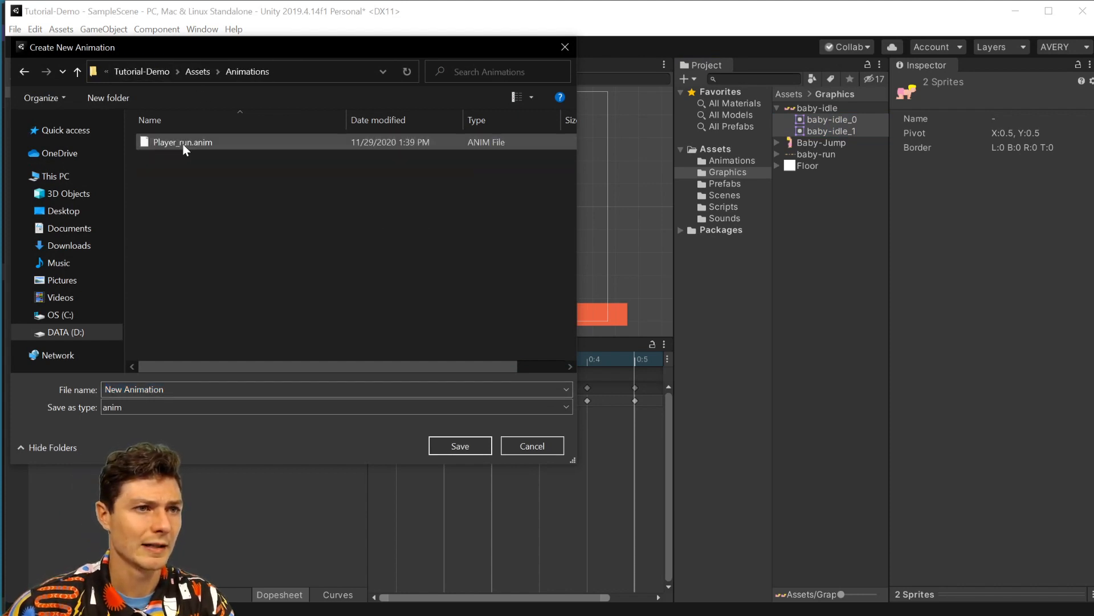
pyautogui.tripleClick(176, 390)
pyautogui.write('Ba')
pyautogui.press('BackSpace')
pyautogui.press('BackSpace')
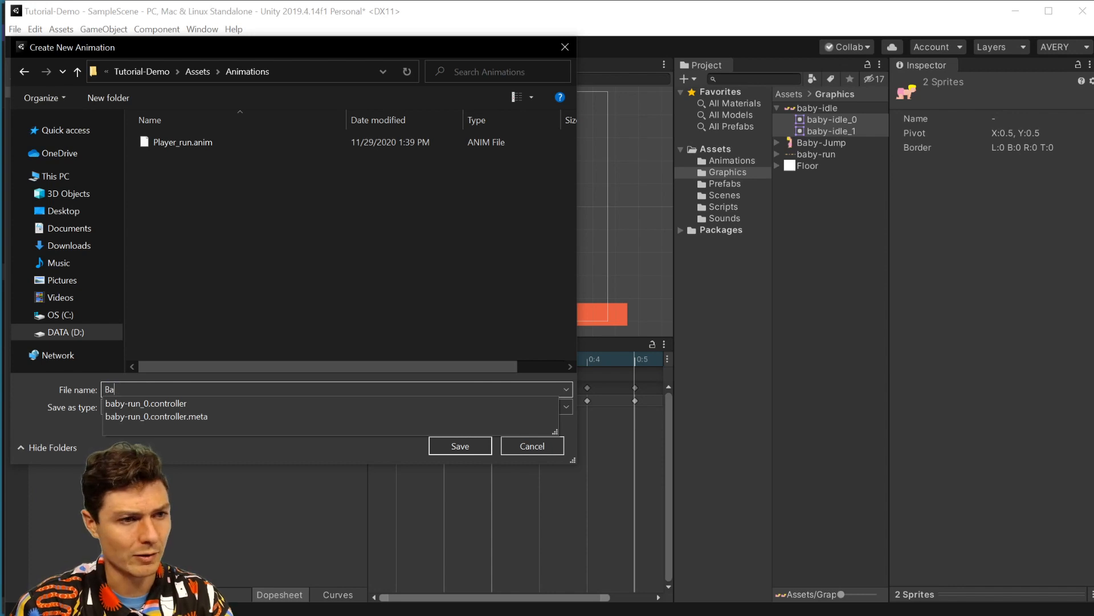
pyautogui.write('Player_idle')
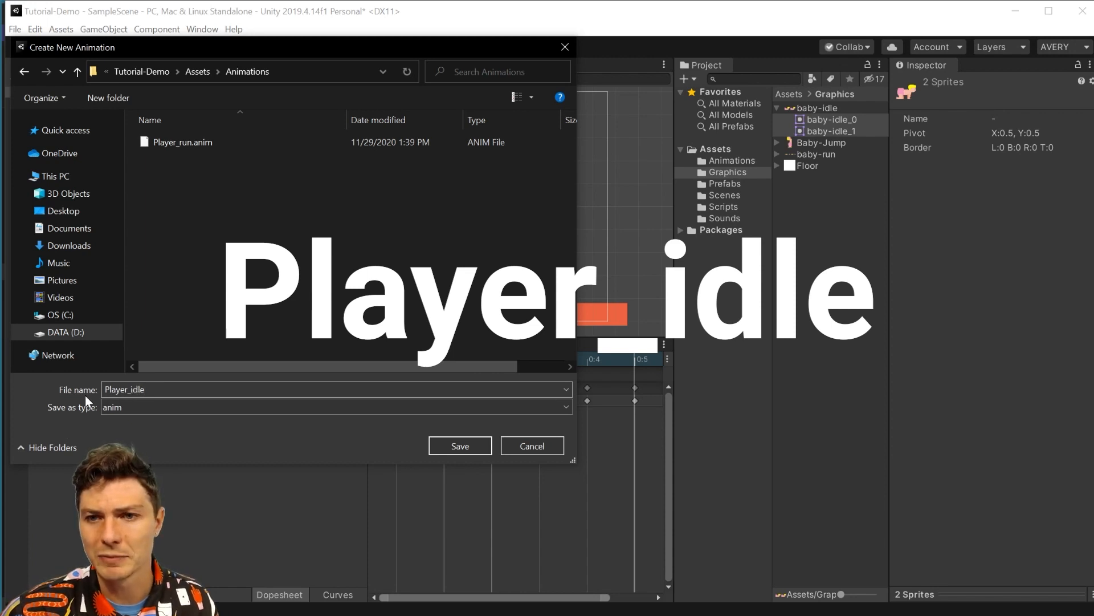
pyautogui.click(462, 446)
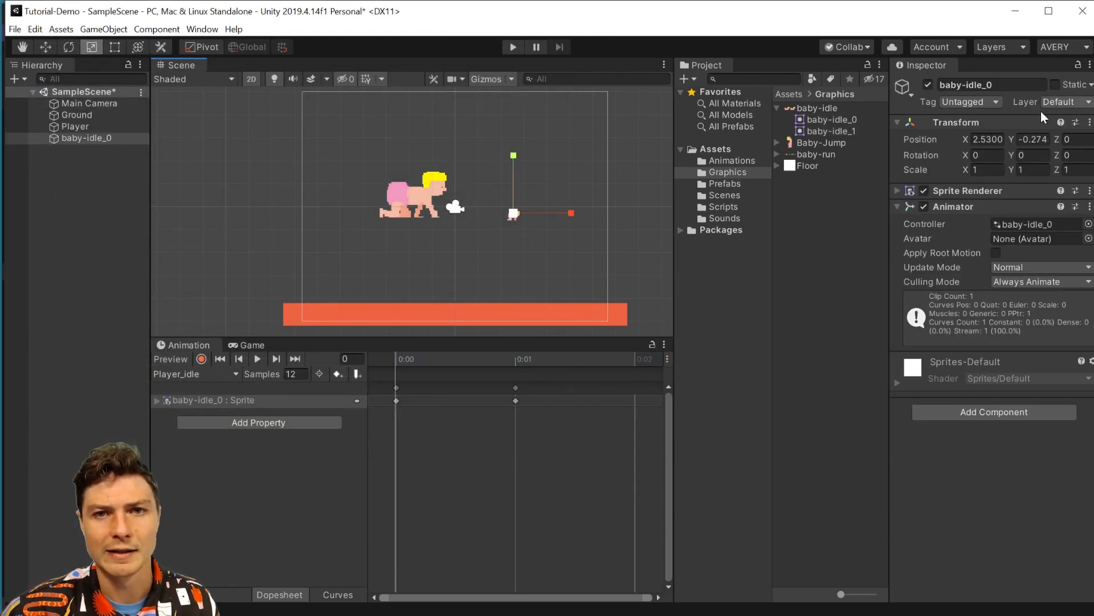
# Scale the baby-idle_0 object to 5 on both X and Y
pyautogui.click(986, 169)
pyautogui.write('5')
pyautogui.press('Tab')
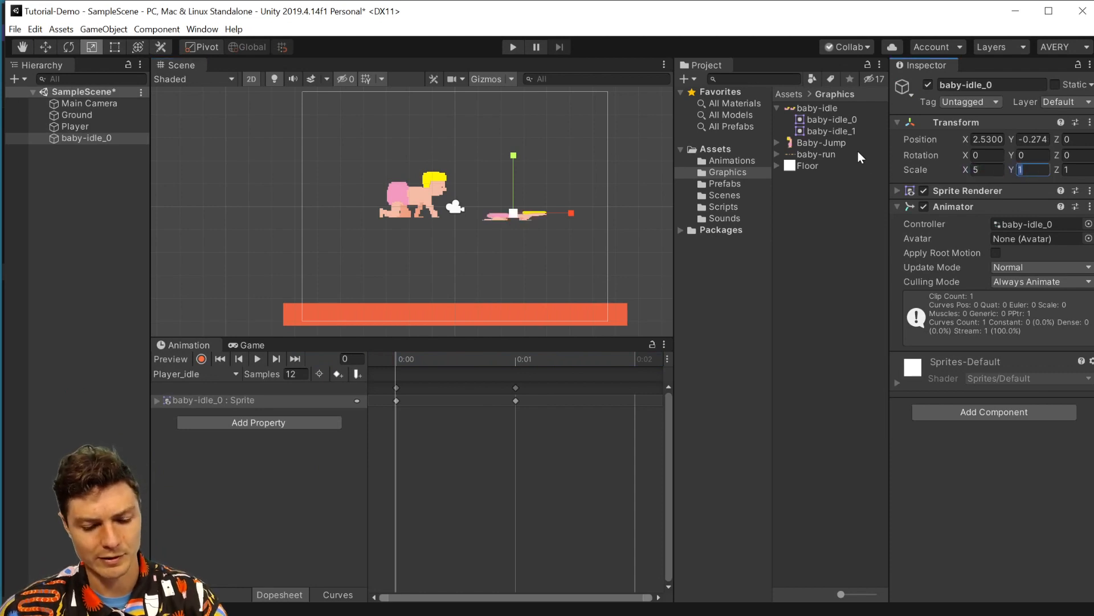
pyautogui.write('5')
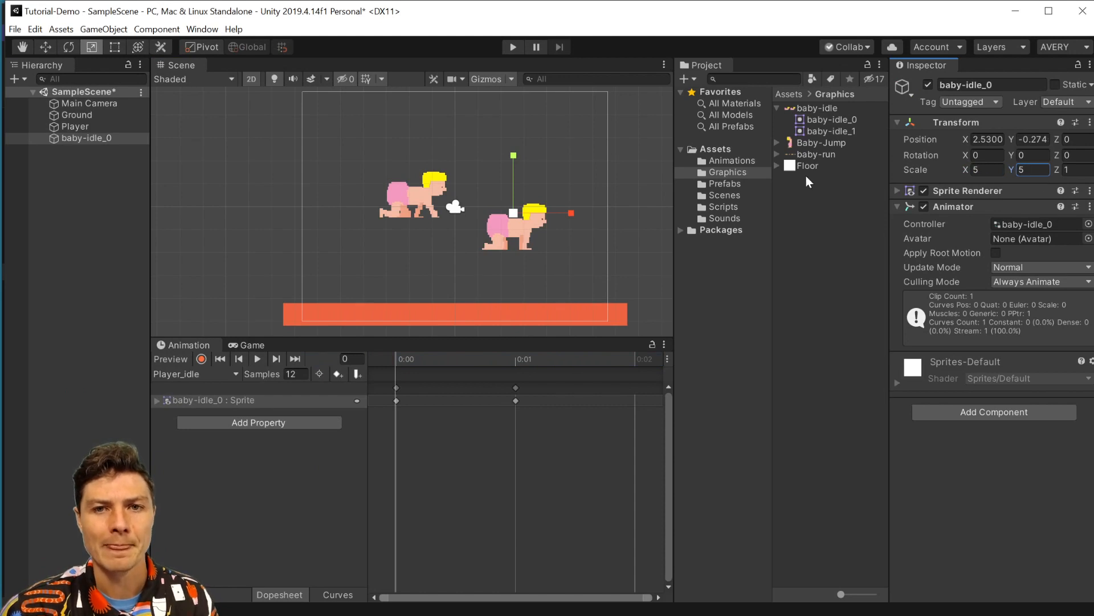
# Set the Baby-Jump texture's filter mode to Point (no filter) and apply the import settings
pyautogui.click(813, 143)
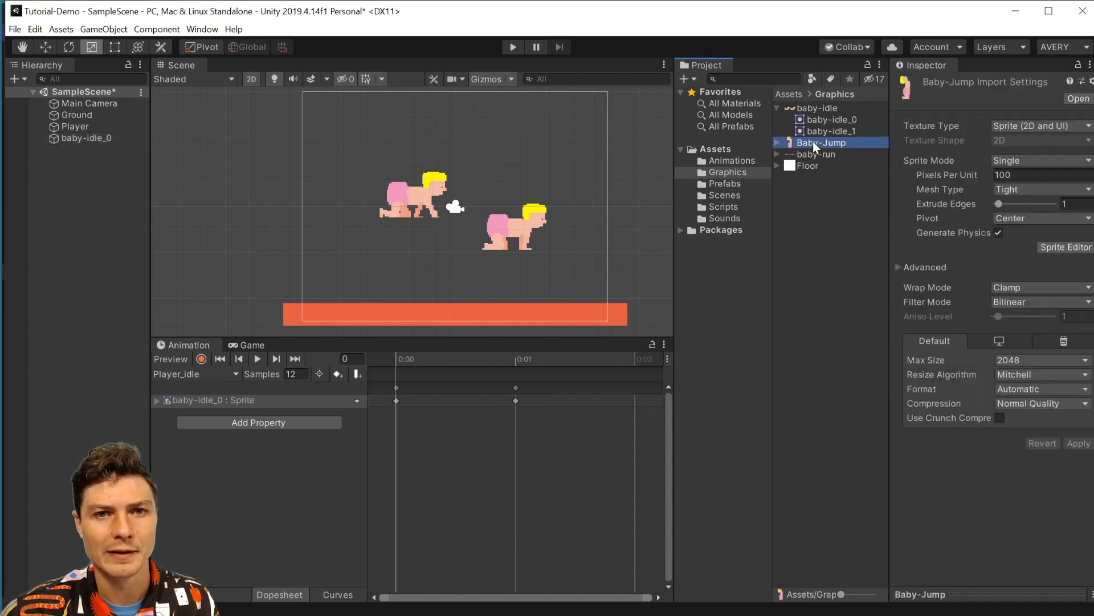
pyautogui.click(777, 142)
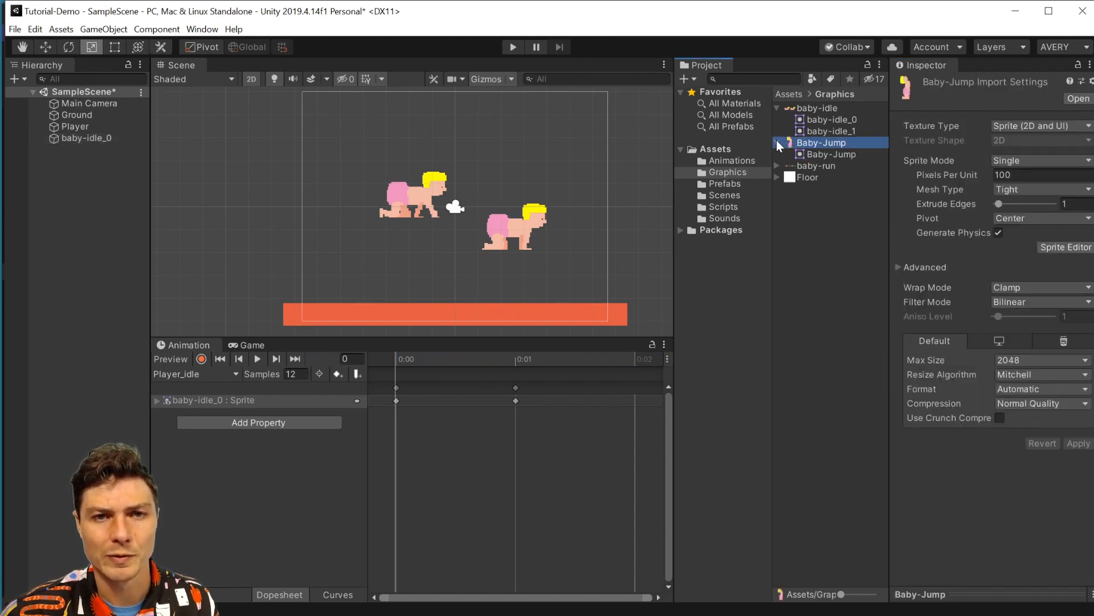
pyautogui.click(820, 142)
pyautogui.click(1023, 302)
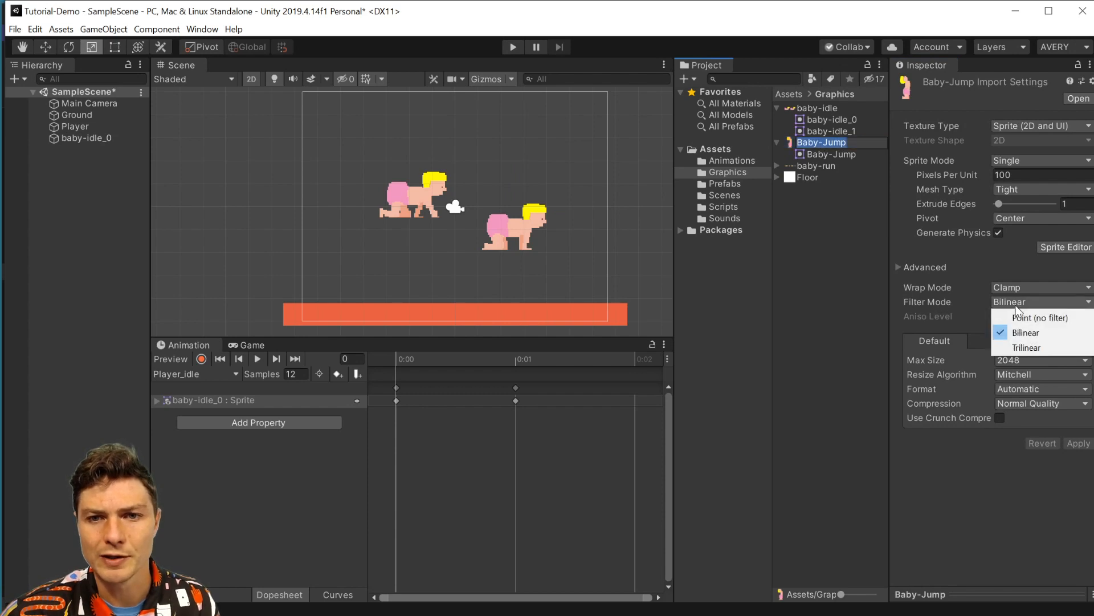
pyautogui.click(1020, 318)
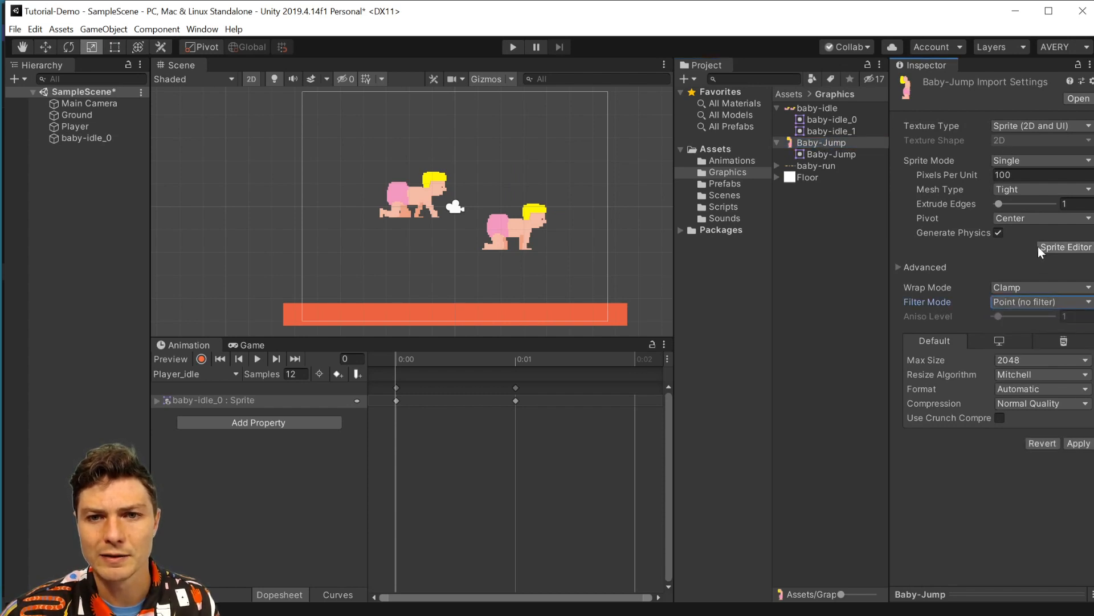
pyautogui.click(1078, 444)
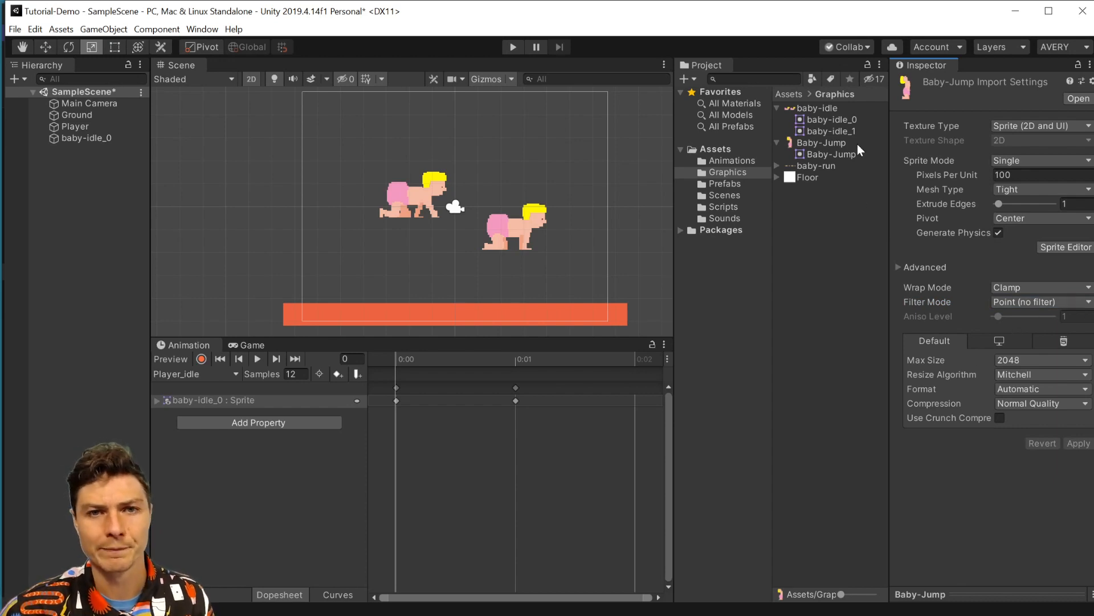
# Place the Baby-Jump sprite in the scene above the idle baby and scale it to 5 on X and Y
pyautogui.click(805, 155)
pyautogui.moveTo(799, 152); pyautogui.dragTo(522, 164)
pyautogui.click(986, 170)
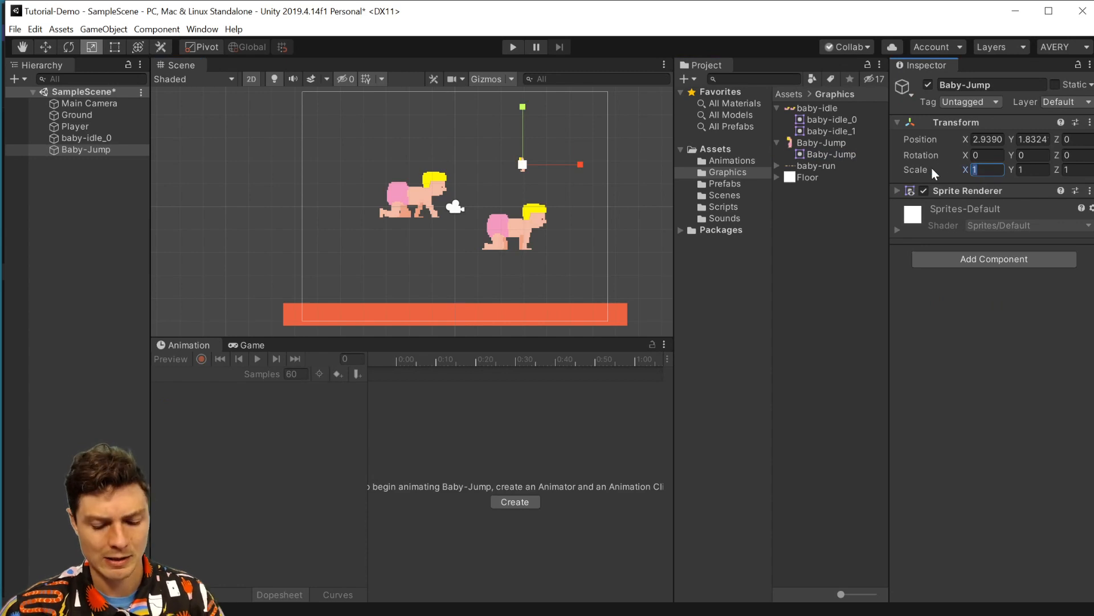
pyautogui.write('5')
pyautogui.press('Tab')
pyautogui.write('5')
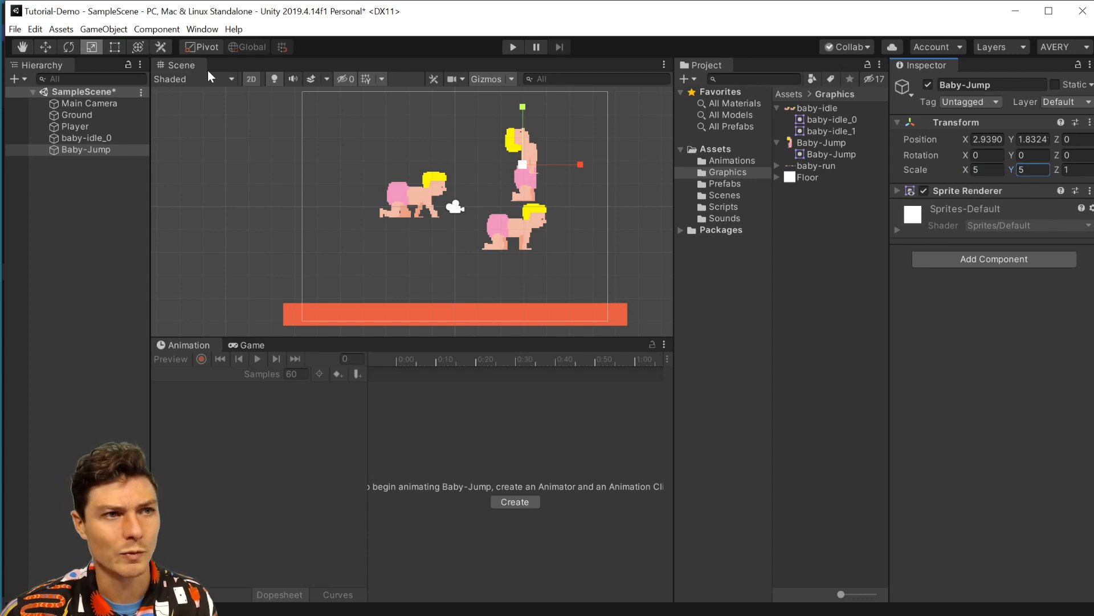
# Move the Baby-Jump object down and toward the player, to about X 1.37, Y 0.51
pyautogui.click(40, 48)
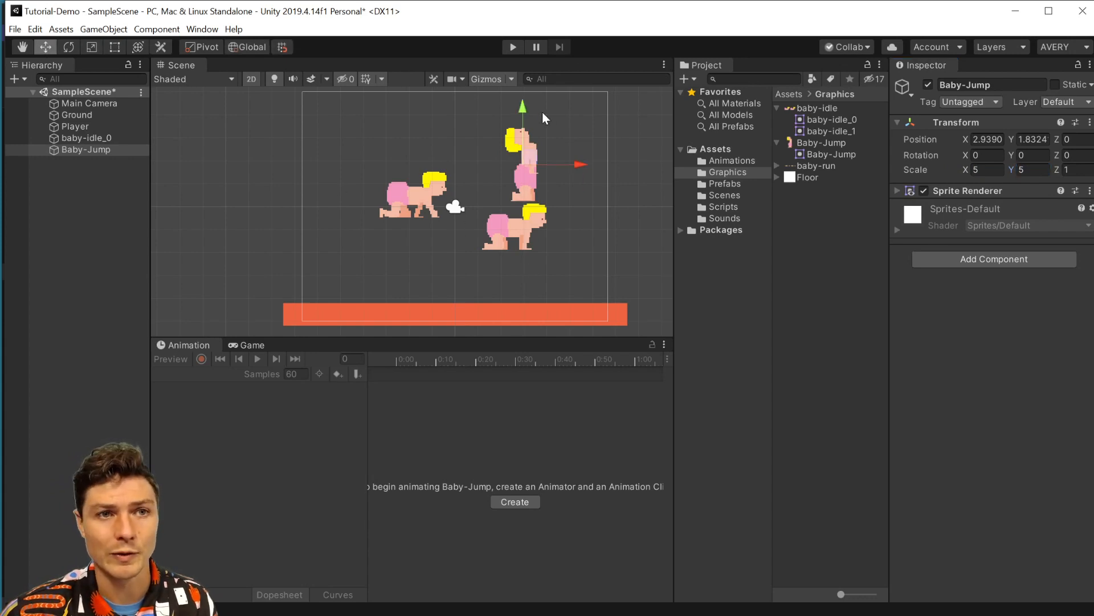
pyautogui.moveTo(521, 110); pyautogui.dragTo(517, 139)
pyautogui.moveTo(574, 193); pyautogui.dragTo(537, 193)
# Create an animation clip for the Baby-Jump object and save it as Player_jump in the Animations folder
pyautogui.click(515, 501)
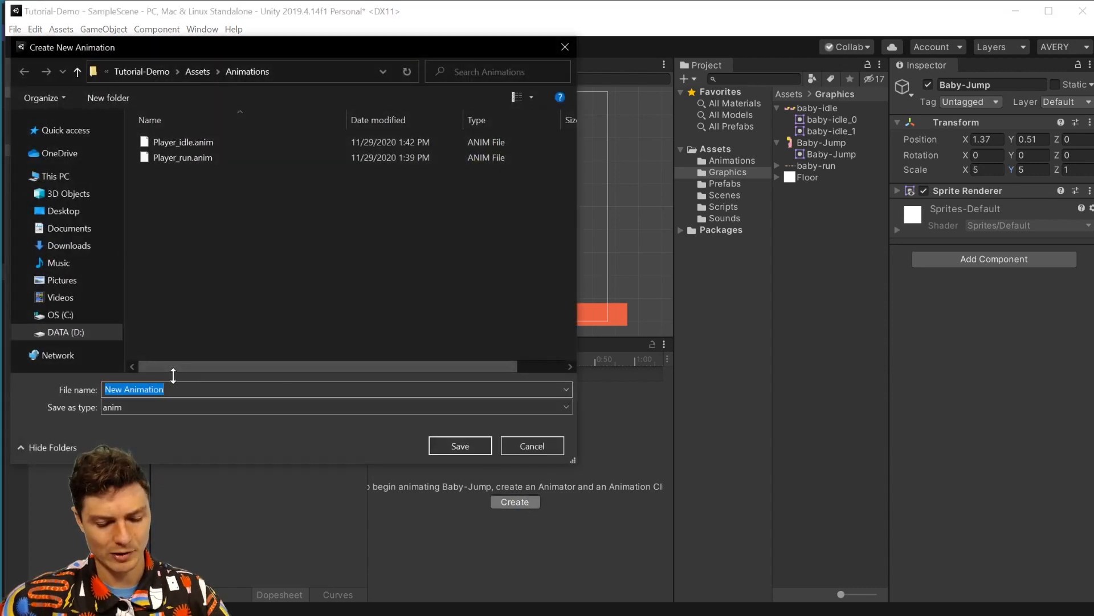
pyautogui.write('Pla')
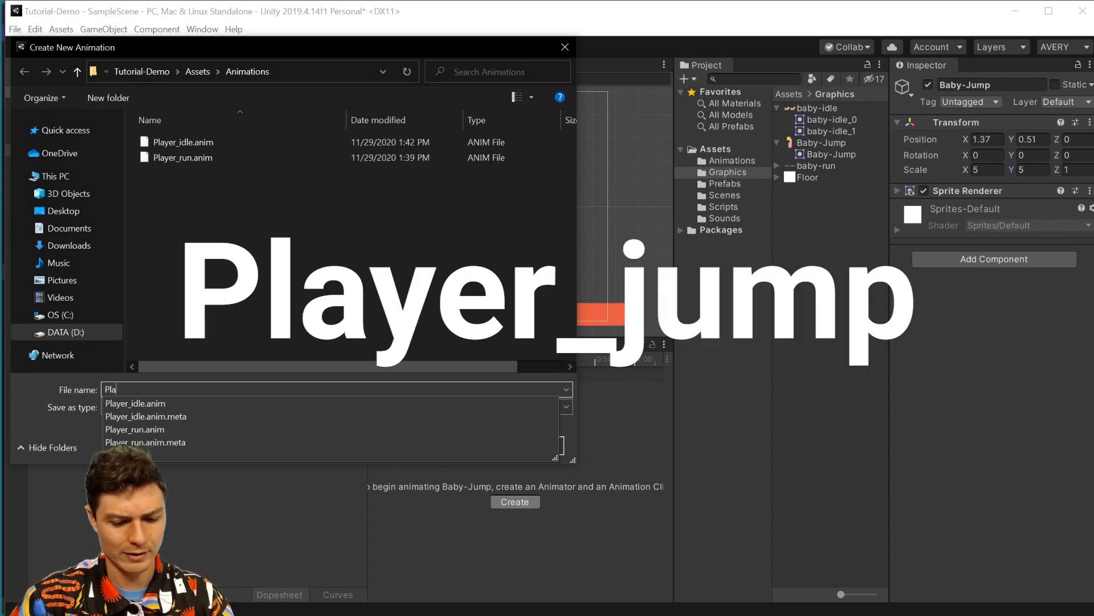
pyautogui.write('yer_jump')
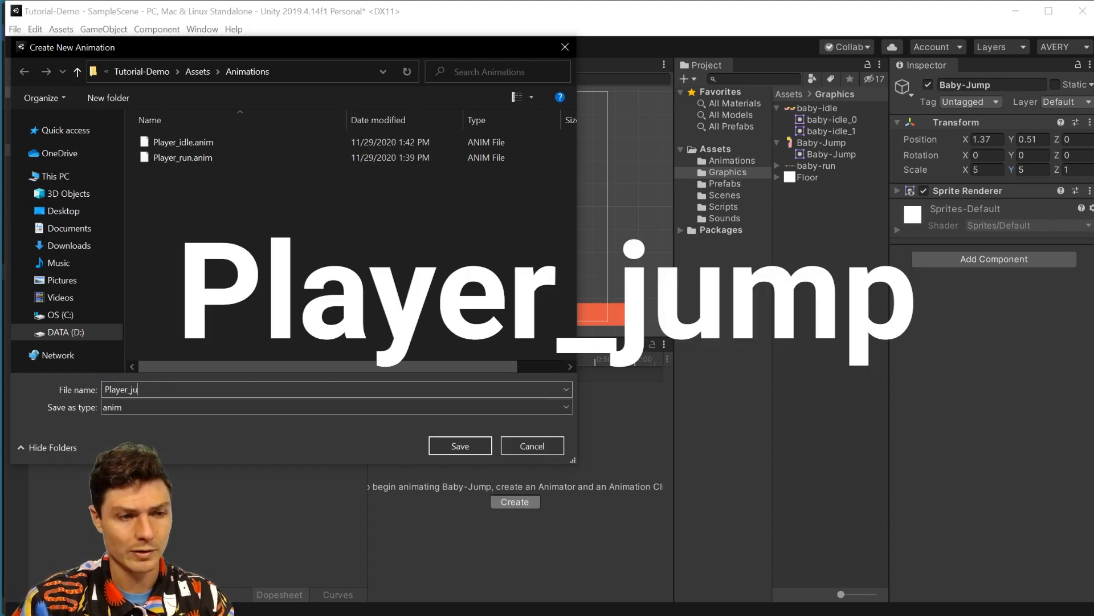
pyautogui.click(456, 443)
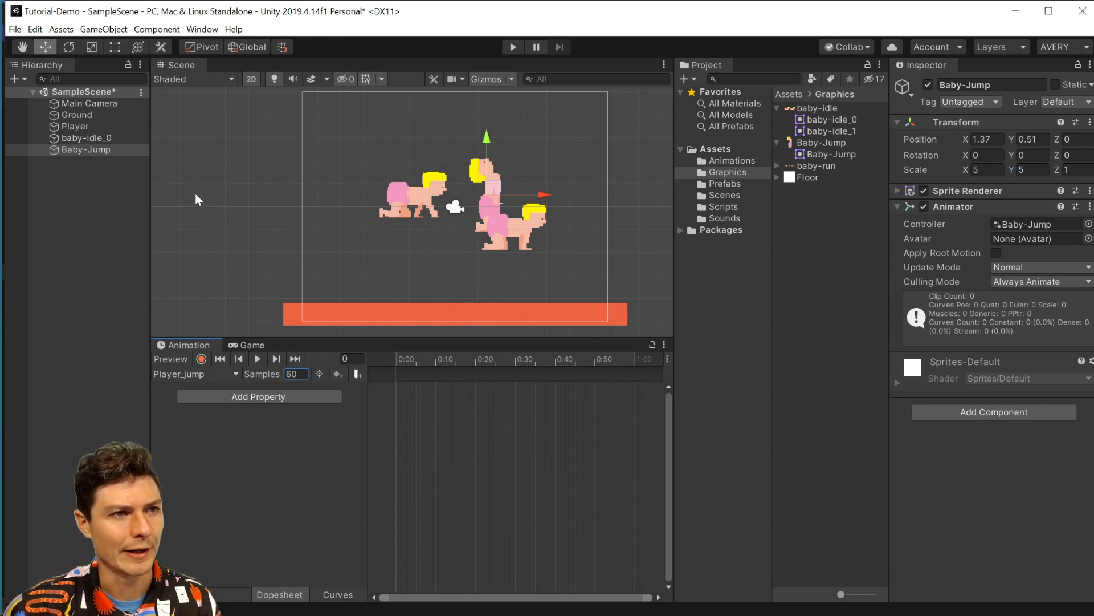
# Delete the baby-idle_0 and Baby-Jump objects from the scene hierarchy
pyautogui.click(67, 138)
pyautogui.keyDown('ctrl'); pyautogui.click(68, 148); pyautogui.keyUp('ctrl')
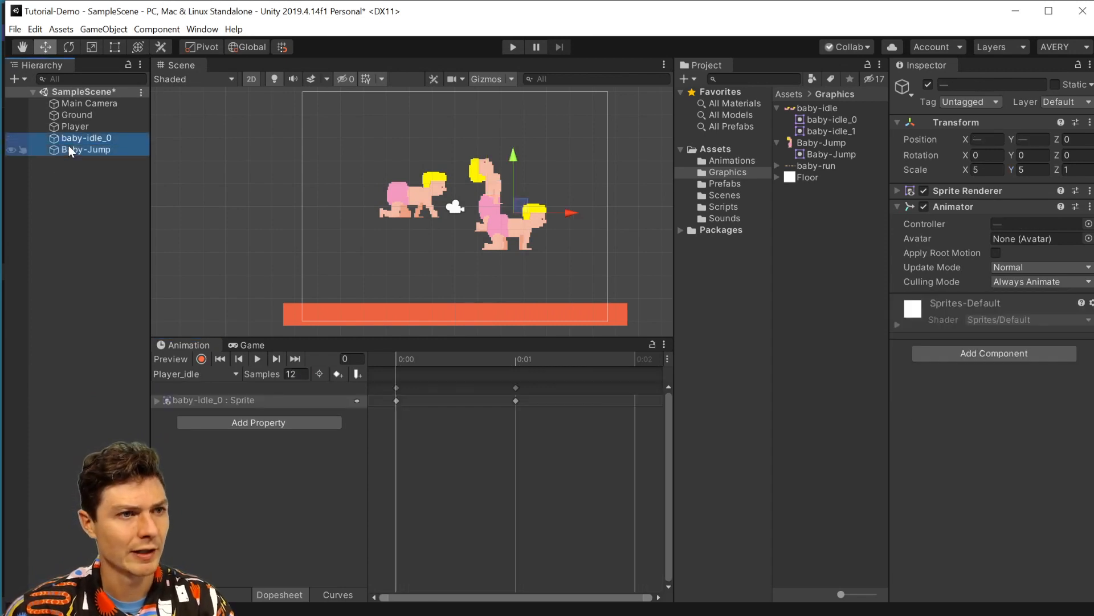
pyautogui.rightClick(70, 149)
pyautogui.click(98, 217)
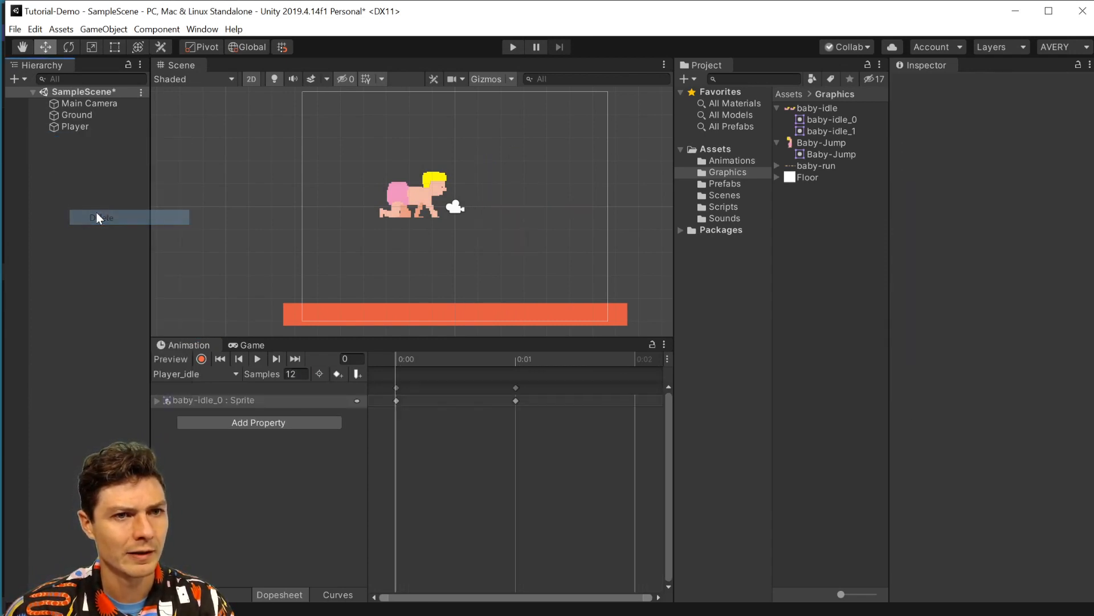
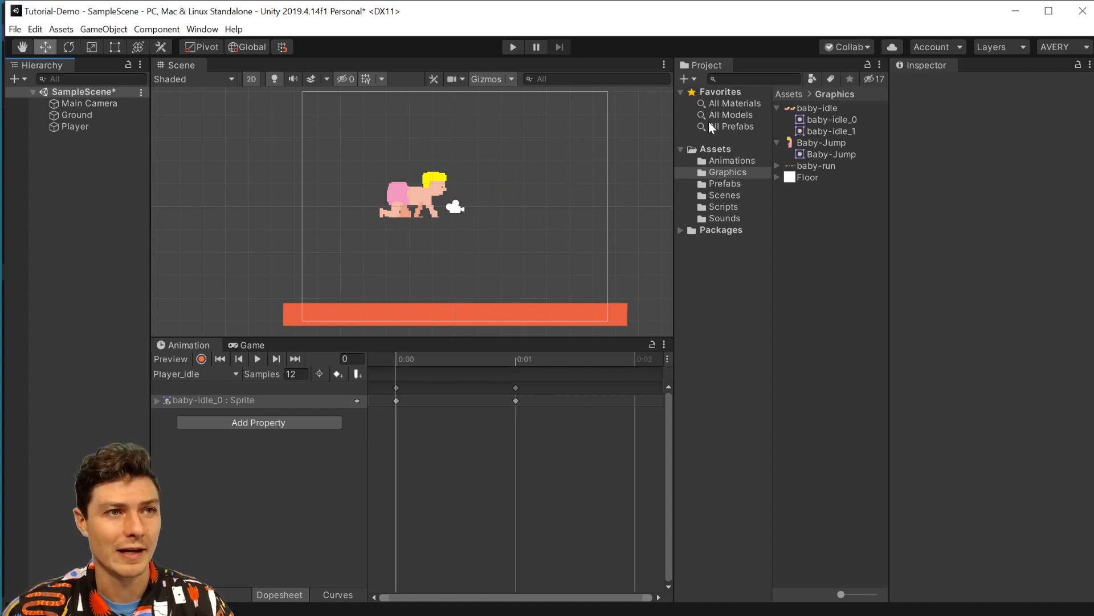
# Open the Animator window for the Player object and move the Player_run state away from the Any State node
pyautogui.click(201, 29)
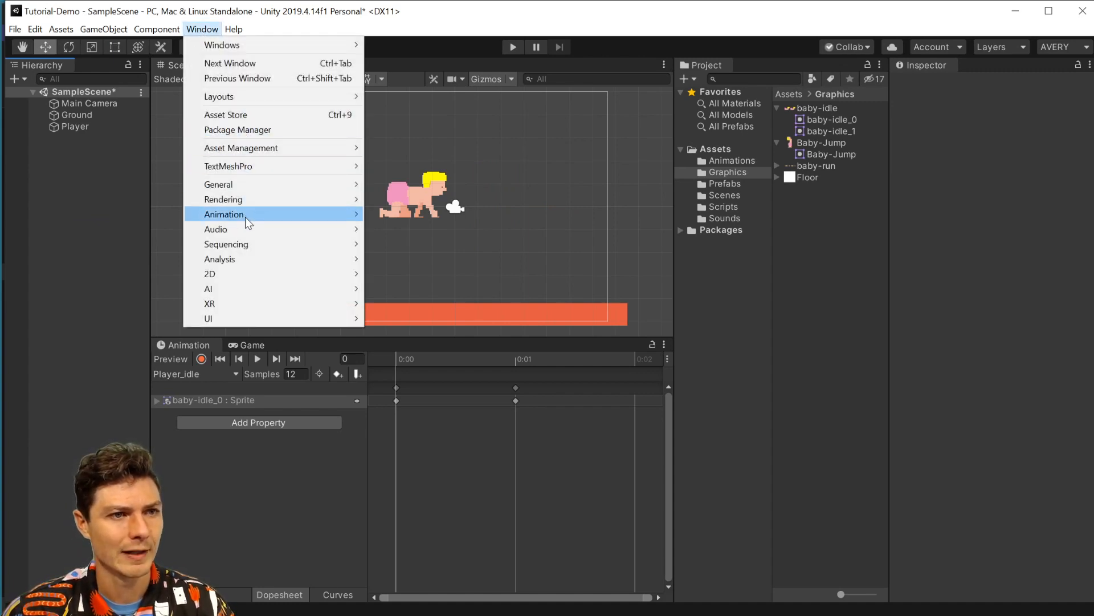
pyautogui.moveTo(255, 217)
pyautogui.click(429, 225)
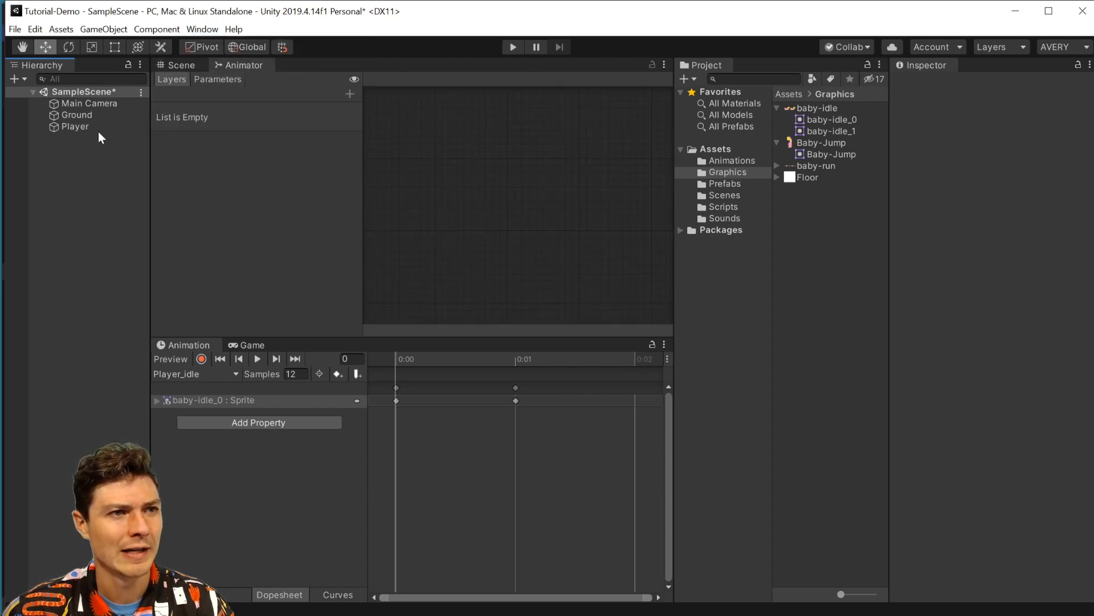
pyautogui.click(82, 127)
pyautogui.scroll(2, 502, 186)
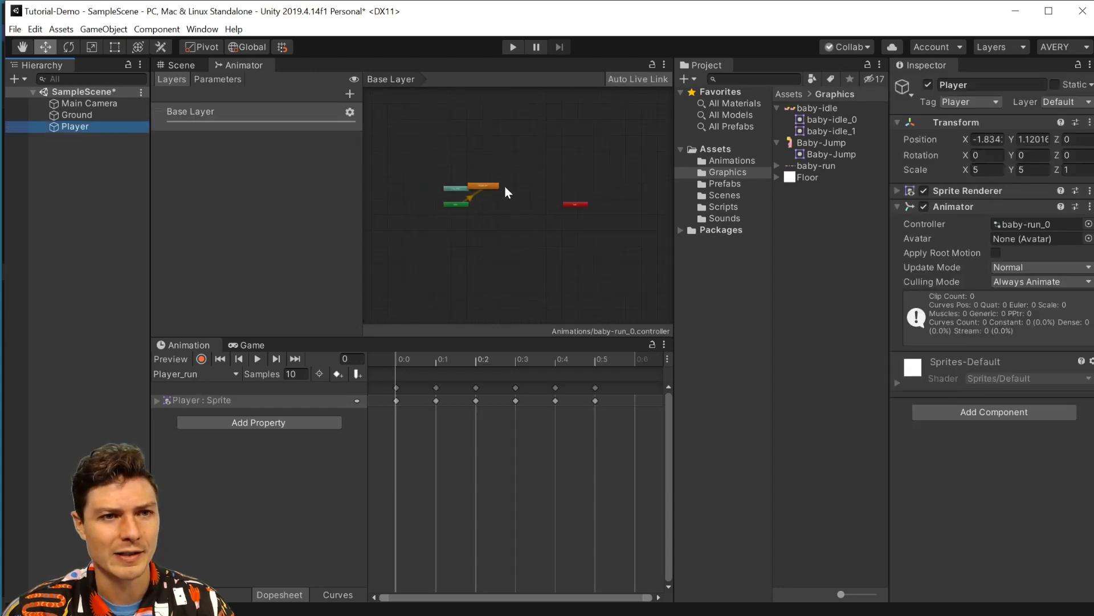
pyautogui.moveTo(458, 189); pyautogui.dragTo(504, 217)
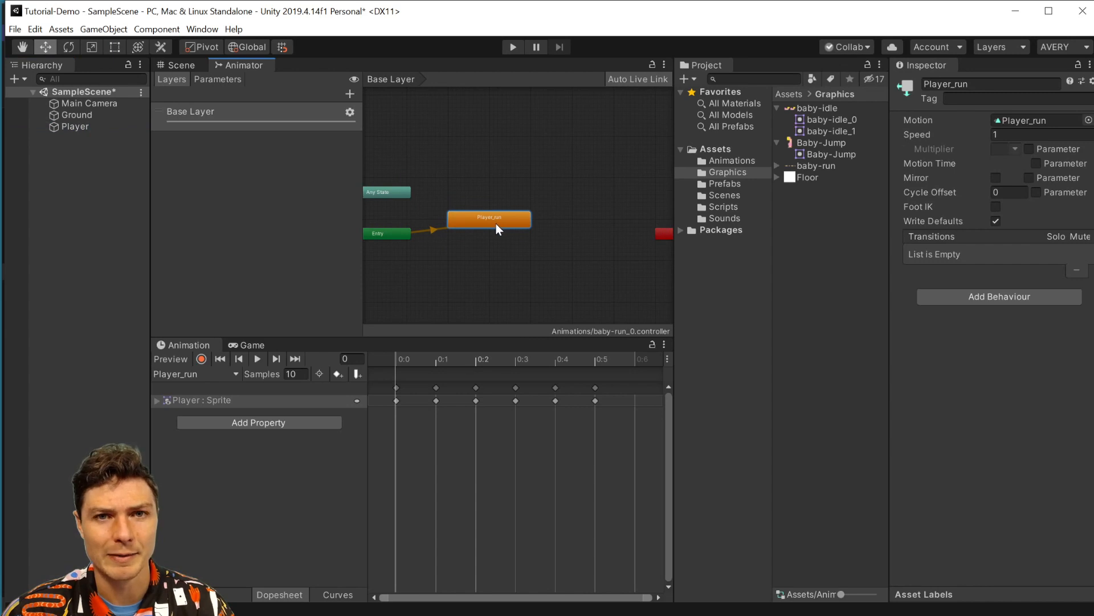
# Add the Player_idle and Player_jump clips from the Animations folder as states in the Player's animator controller
pyautogui.click(721, 162)
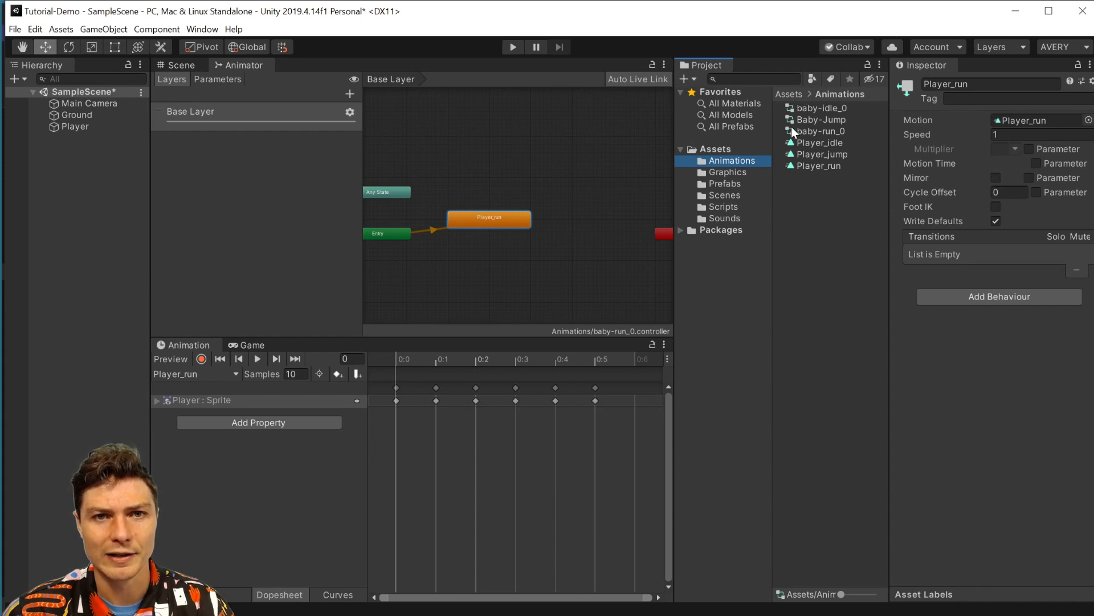
pyautogui.click(817, 143)
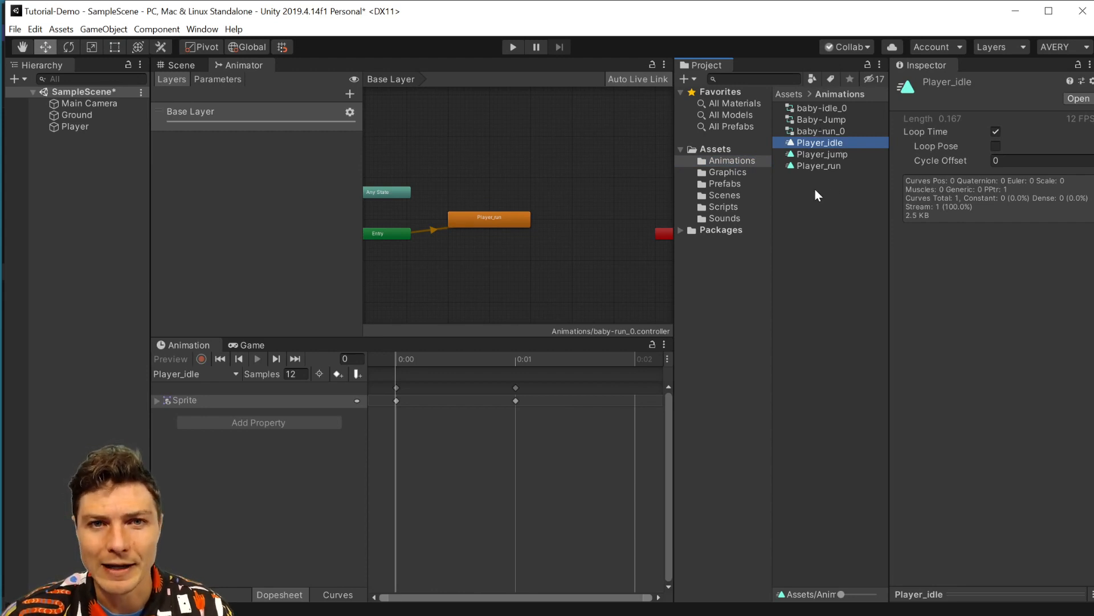
pyautogui.moveTo(798, 143); pyautogui.dragTo(450, 167)
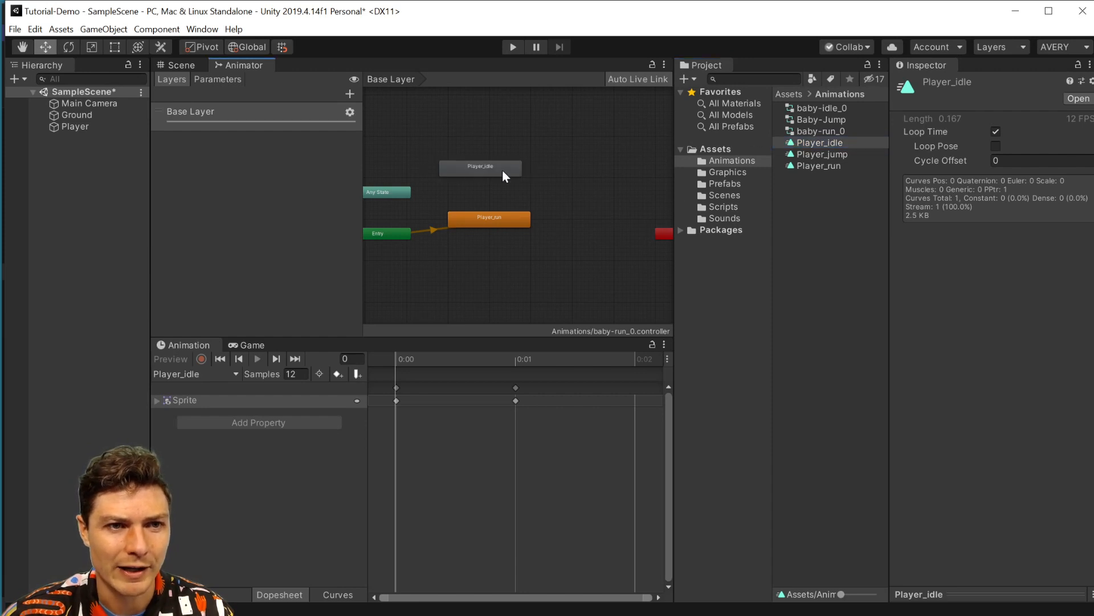
pyautogui.click(804, 165)
pyautogui.click(800, 155)
pyautogui.moveTo(758, 153); pyautogui.dragTo(480, 255)
# Line up the animator states in one column, with Player_idle above Player_run and Player_jump
pyautogui.click(498, 169)
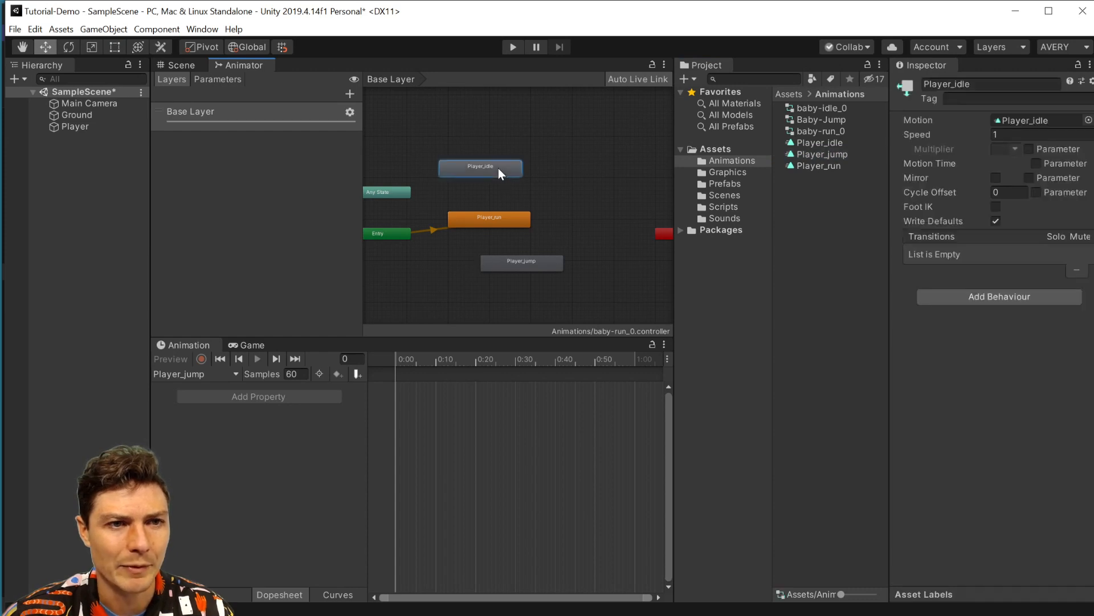
pyautogui.click(489, 222)
pyautogui.moveTo(496, 216)
pyautogui.mouseDown()
pyautogui.moveTo(524, 231)
pyautogui.moveTo(516, 220)
pyautogui.mouseUp()
pyautogui.moveTo(480, 166); pyautogui.dragTo(521, 197)
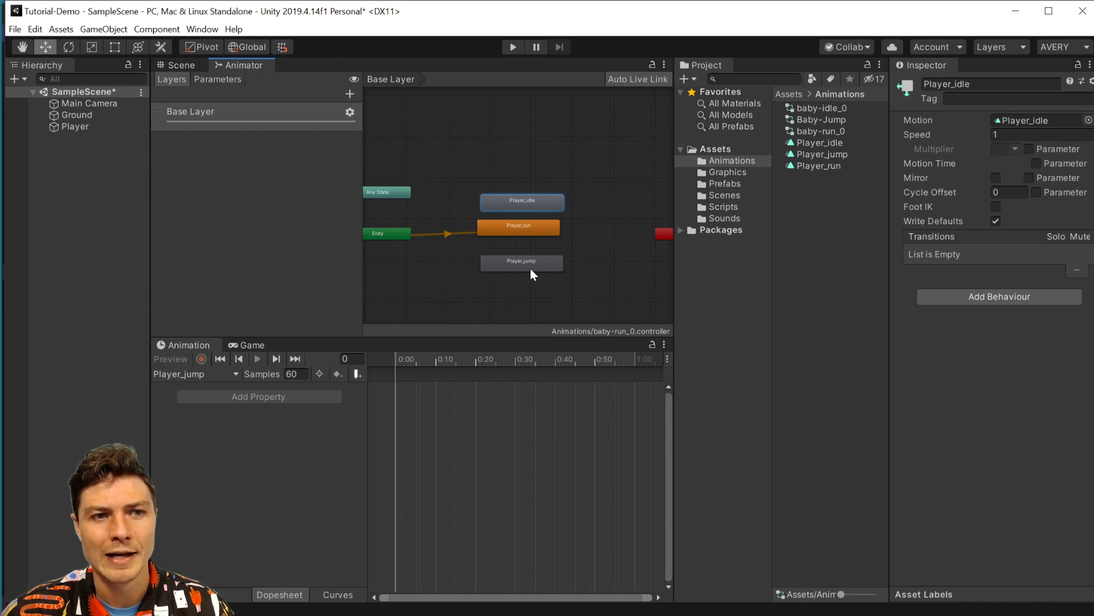
# Make Player_idle the layer default state and save the scene
pyautogui.rightClick(546, 200)
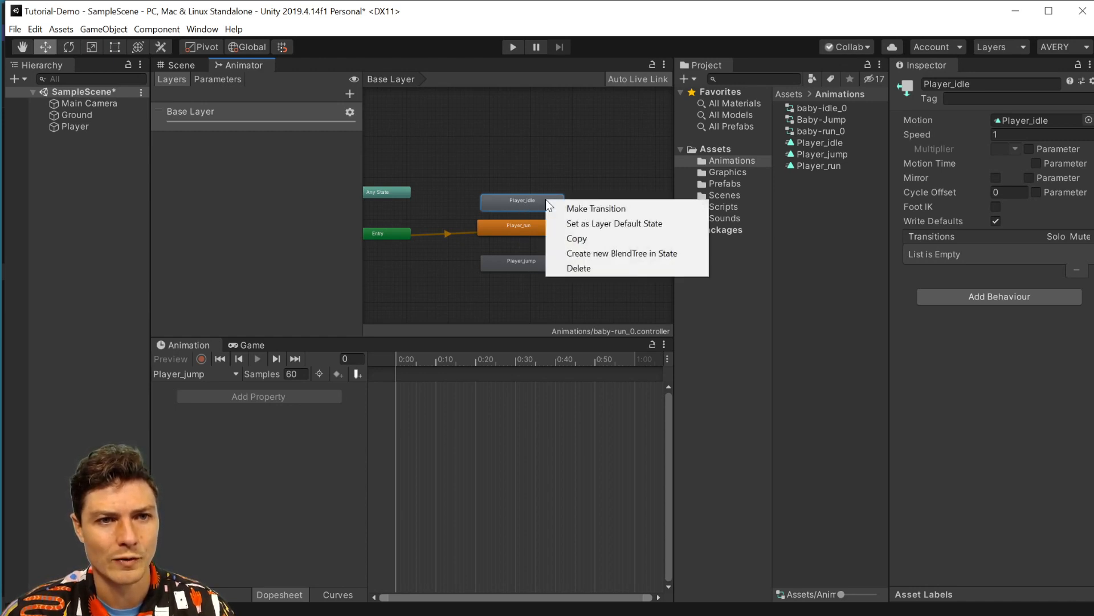
pyautogui.click(605, 223)
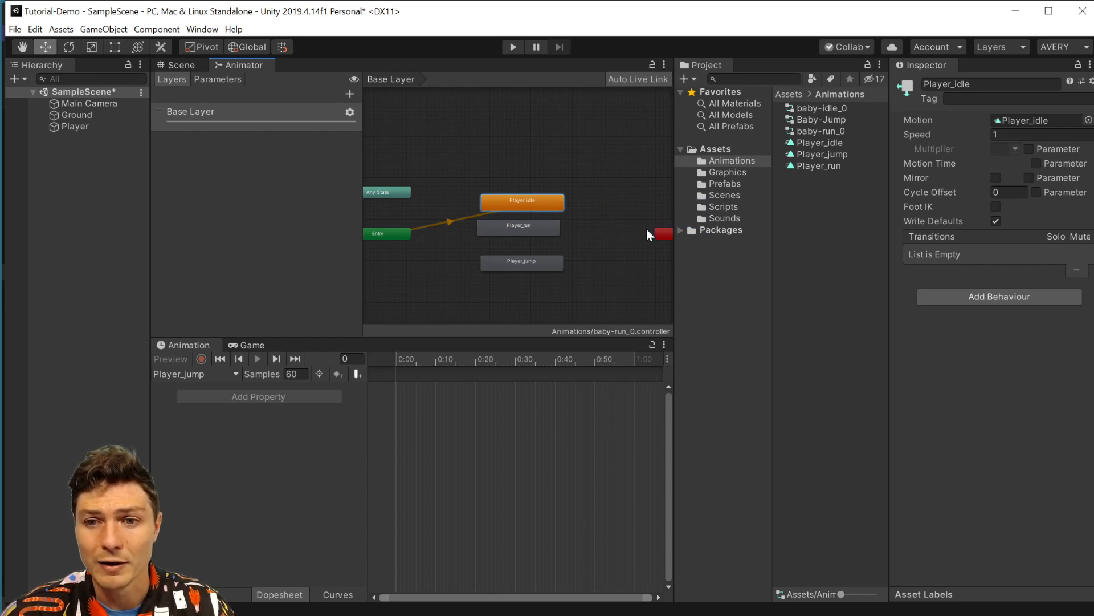
pyautogui.hotkey('ctrl', 's')
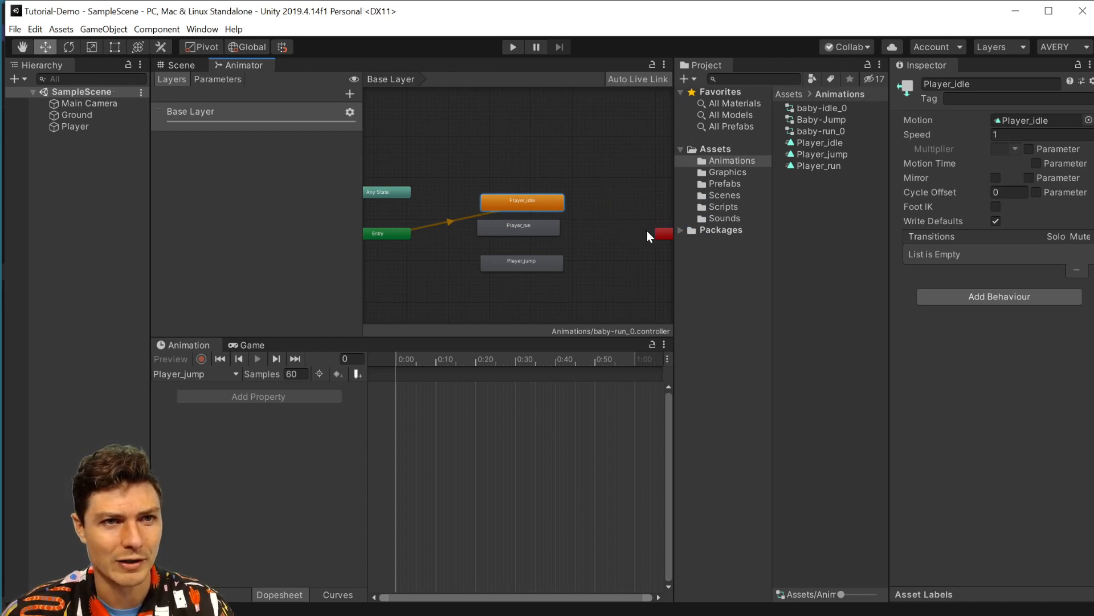
# Return to the Scene view, select the Player object and choose Player as its tag
pyautogui.click(184, 65)
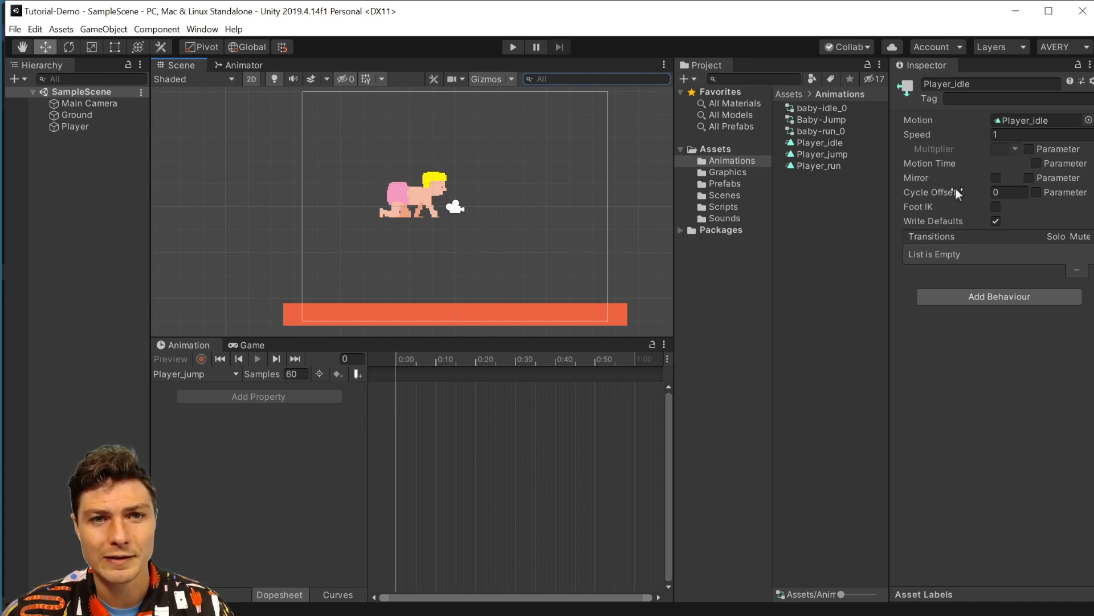
pyautogui.click(81, 127)
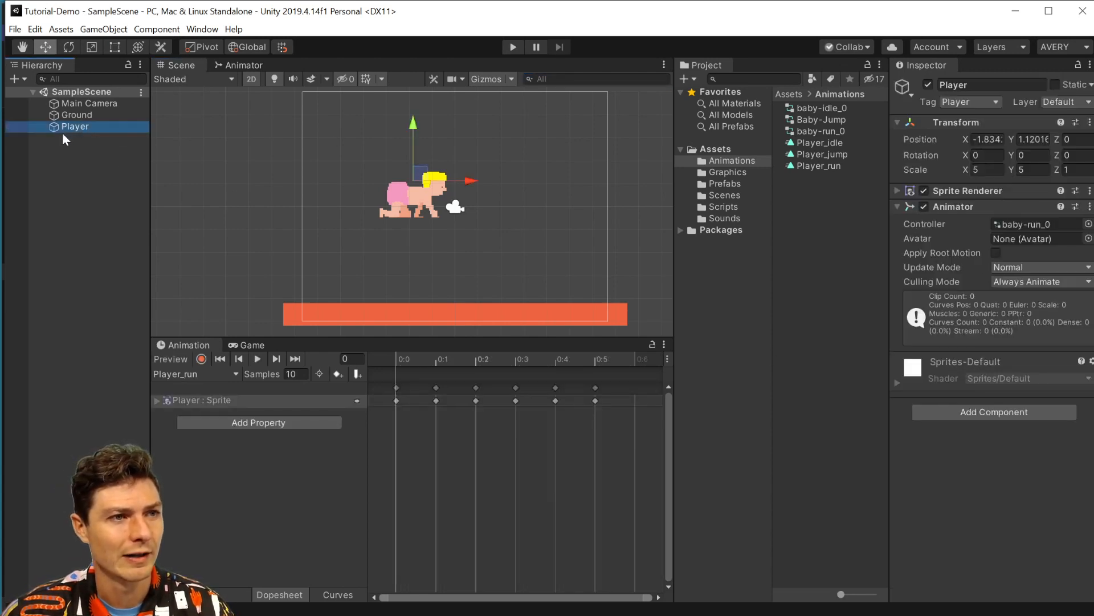
pyautogui.click(974, 96)
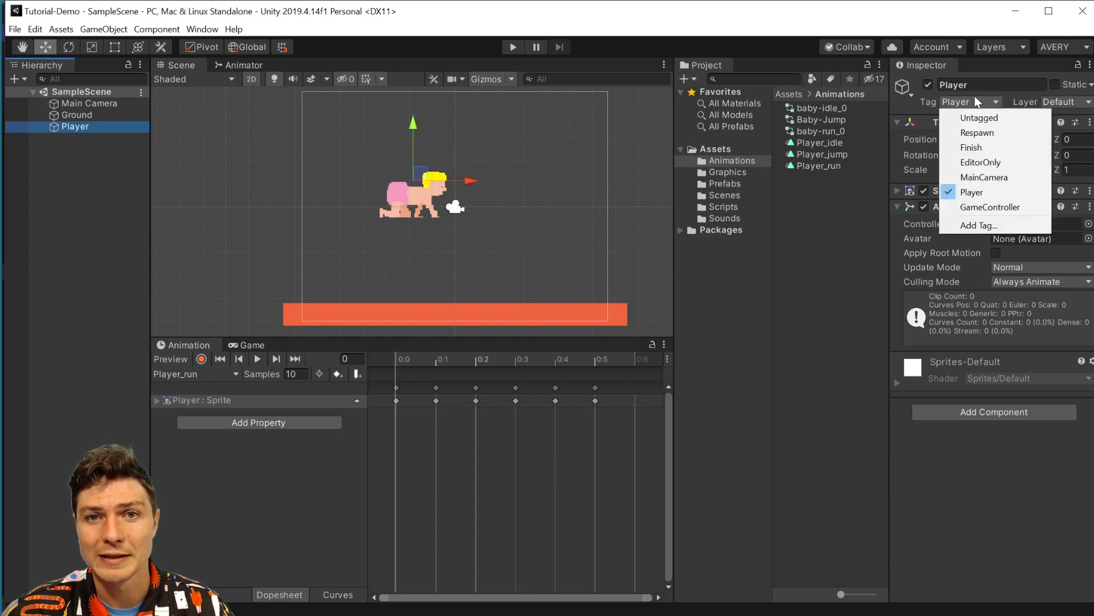
pyautogui.click(990, 188)
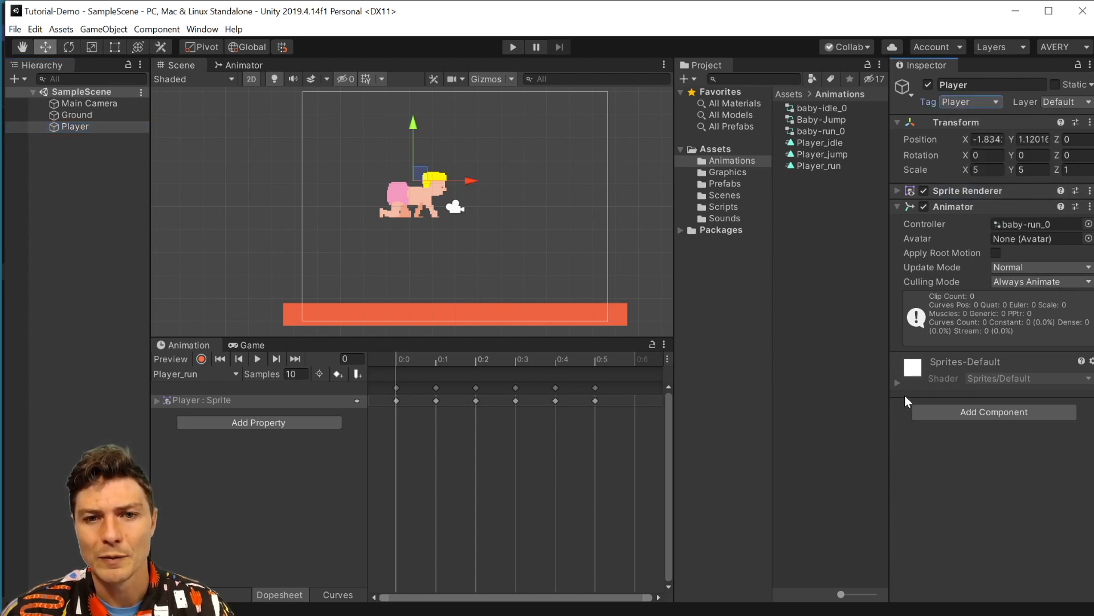
# Add a Box Collider 2D component to the Player object
pyautogui.click(1009, 412)
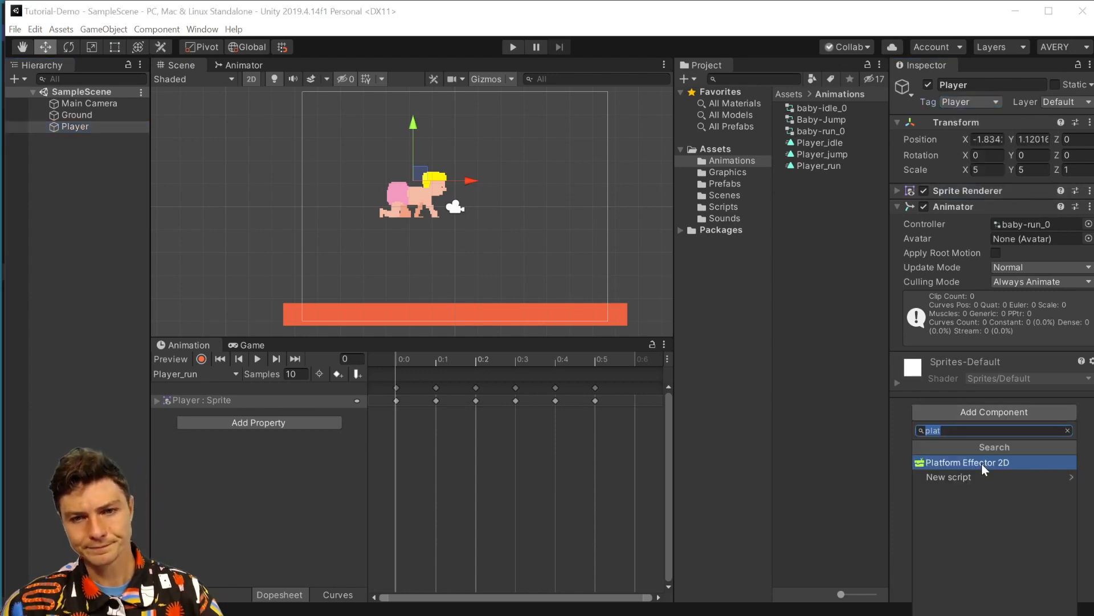
pyautogui.write('bo')
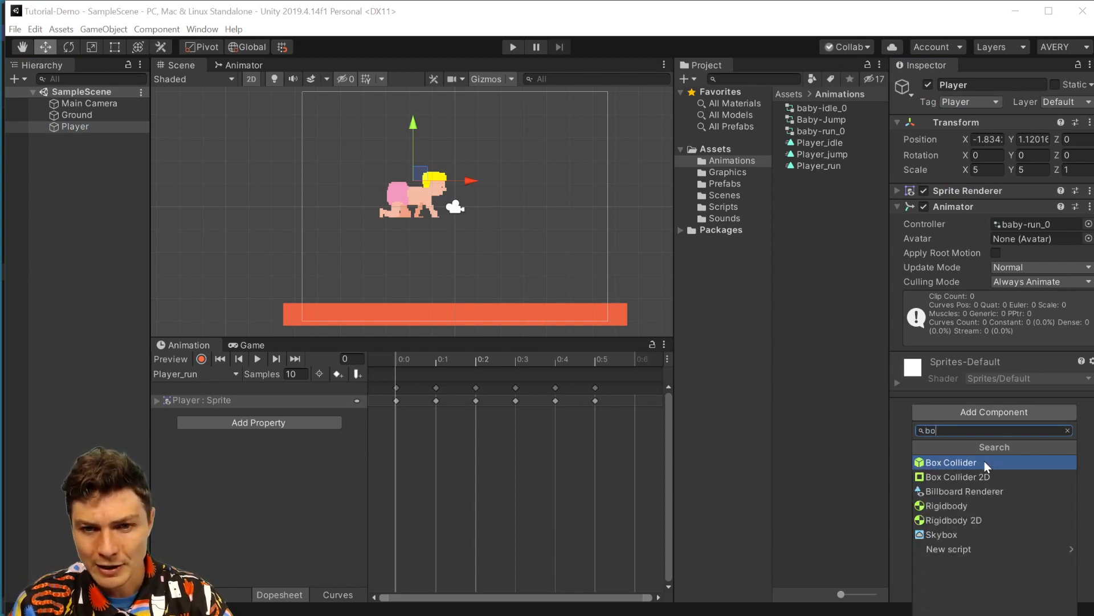
pyautogui.press('BackSpace')
pyautogui.press('BackSpace')
pyautogui.write('cir')
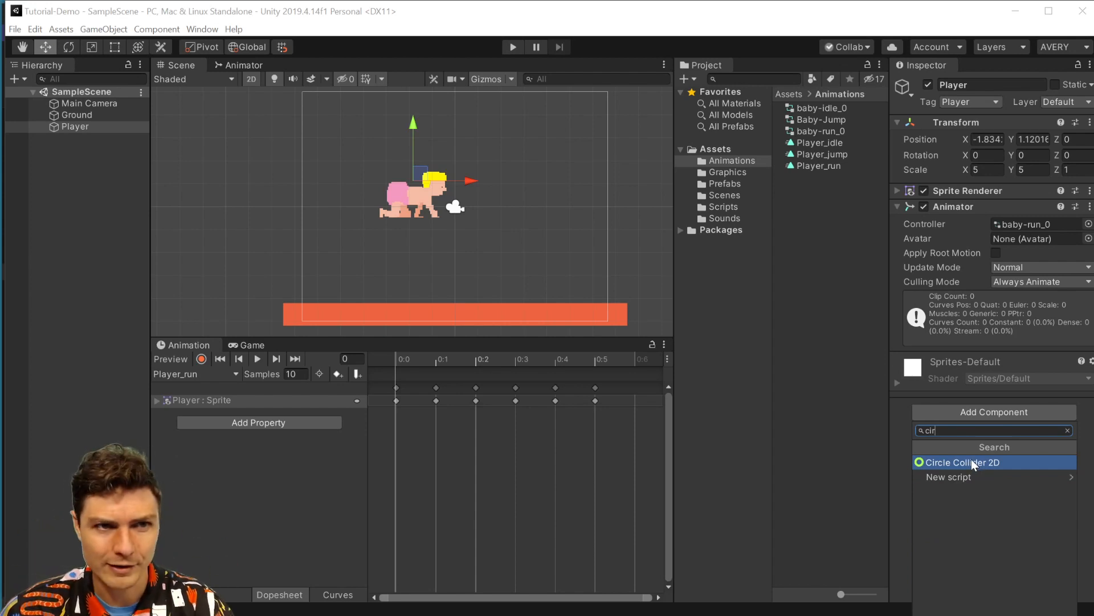
pyautogui.press('BackSpace')
pyautogui.press('BackSpace')
pyautogui.press('BackSpace')
pyautogui.write('box')
pyautogui.click(977, 476)
# Shrink the Player's box collider around the baby's body to about 0.46 by 0.35, with a vertical offset of about -0.14
pyautogui.click(898, 399)
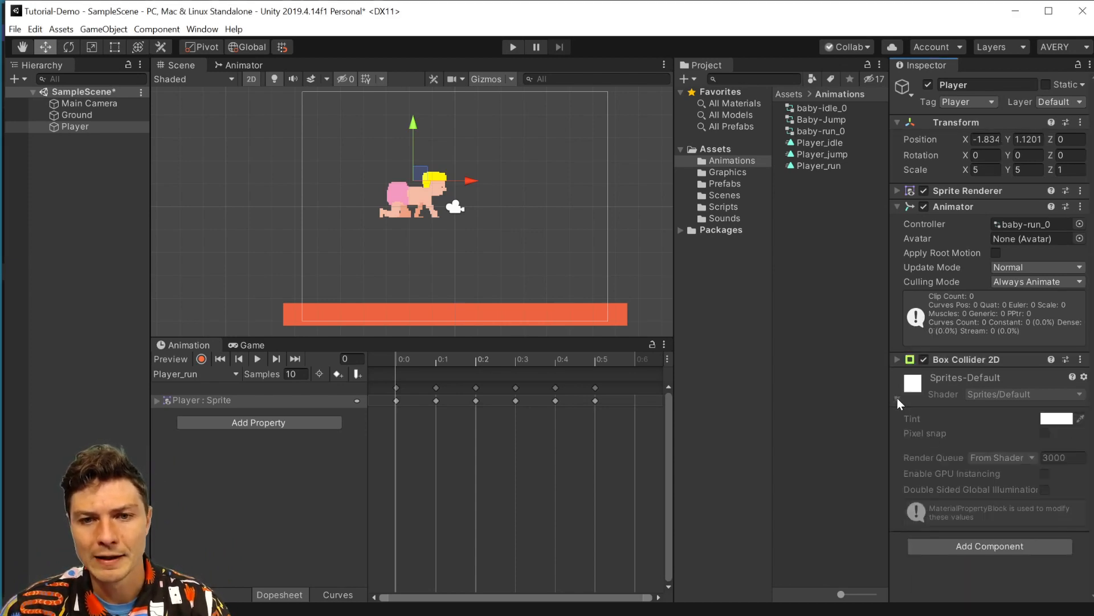
pyautogui.click(898, 395)
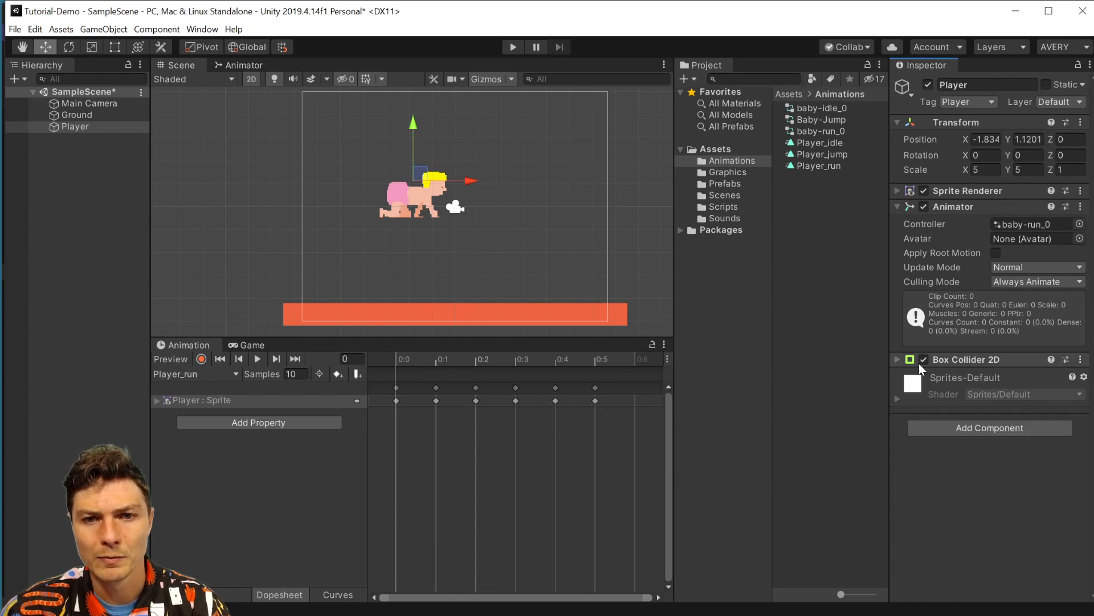
pyautogui.click(898, 358)
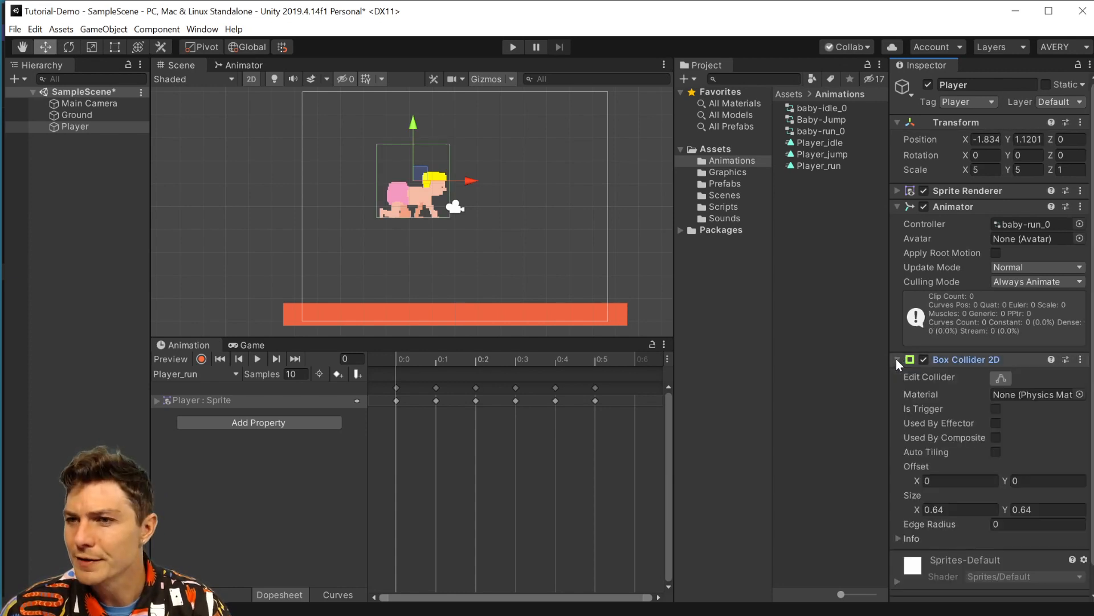
pyautogui.click(897, 359)
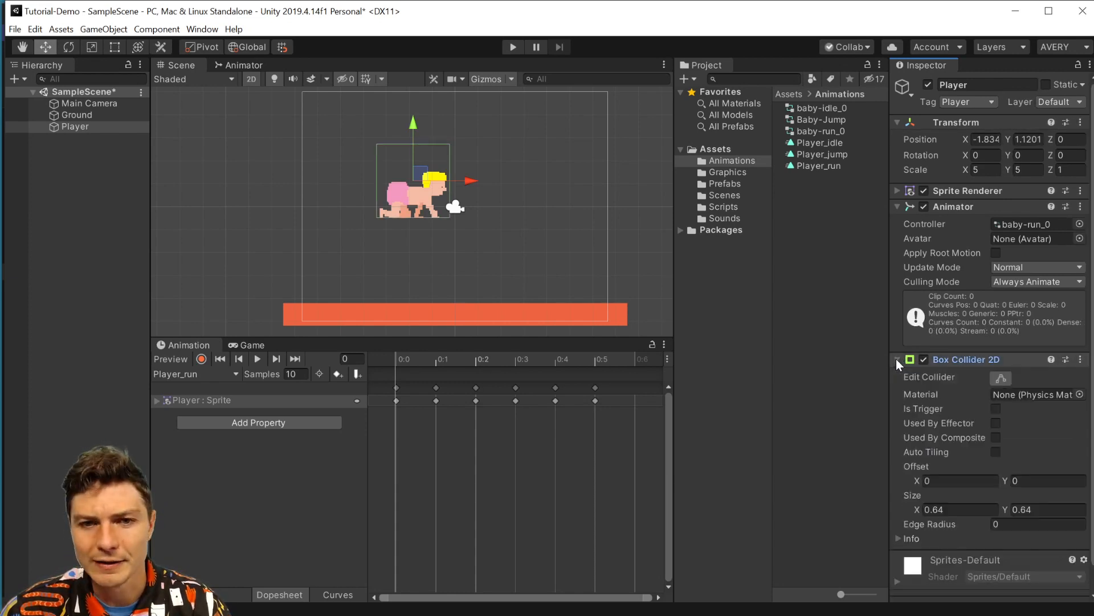
pyautogui.click(1002, 378)
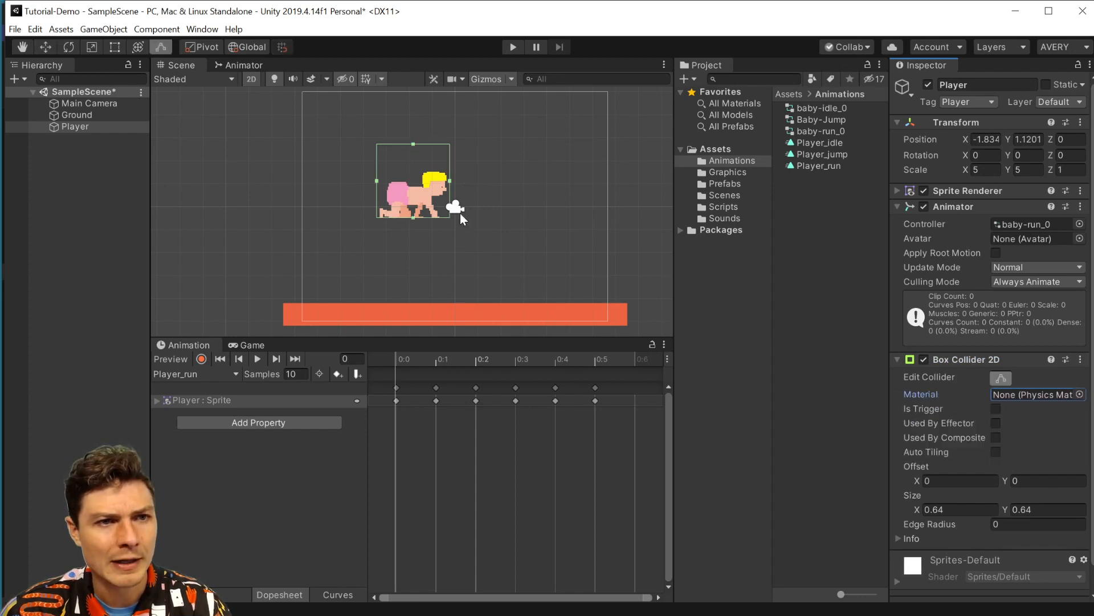
pyautogui.moveTo(414, 145); pyautogui.dragTo(441, 196)
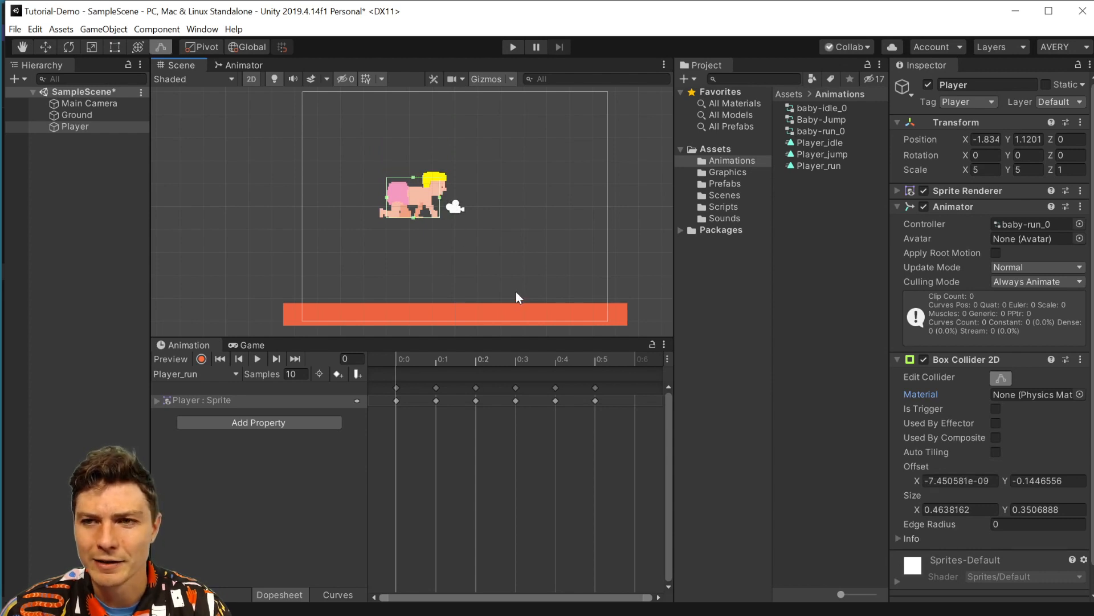
pyautogui.scroll(5, 402, 234)
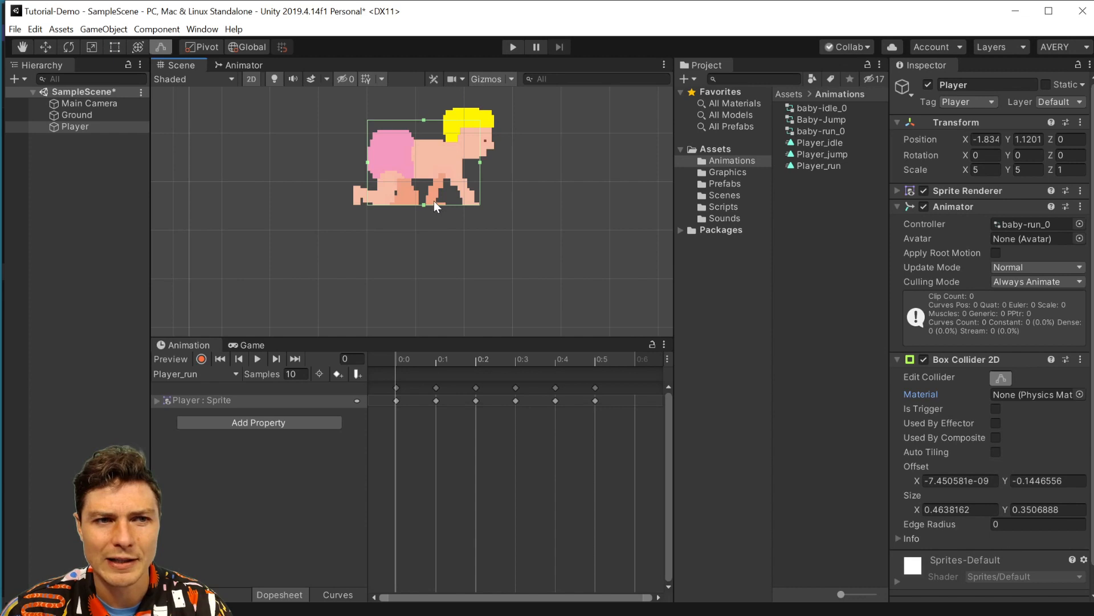
pyautogui.scroll(-2, 434, 205)
pyautogui.click(994, 379)
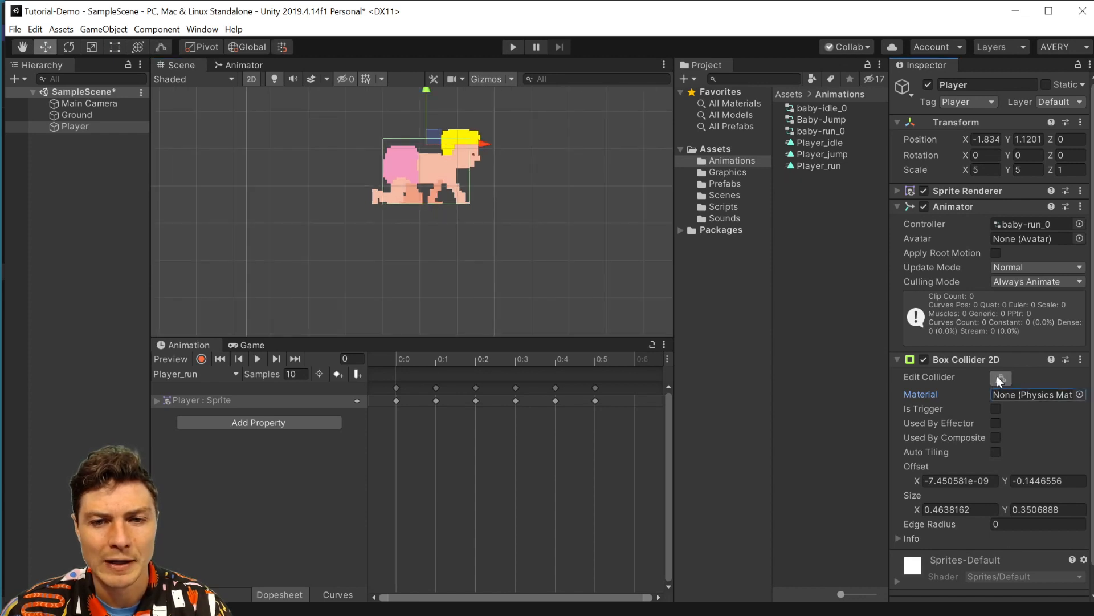
pyautogui.click(903, 359)
# Add a Rigidbody 2D component to the Player and collapse its settings
pyautogui.click(924, 427)
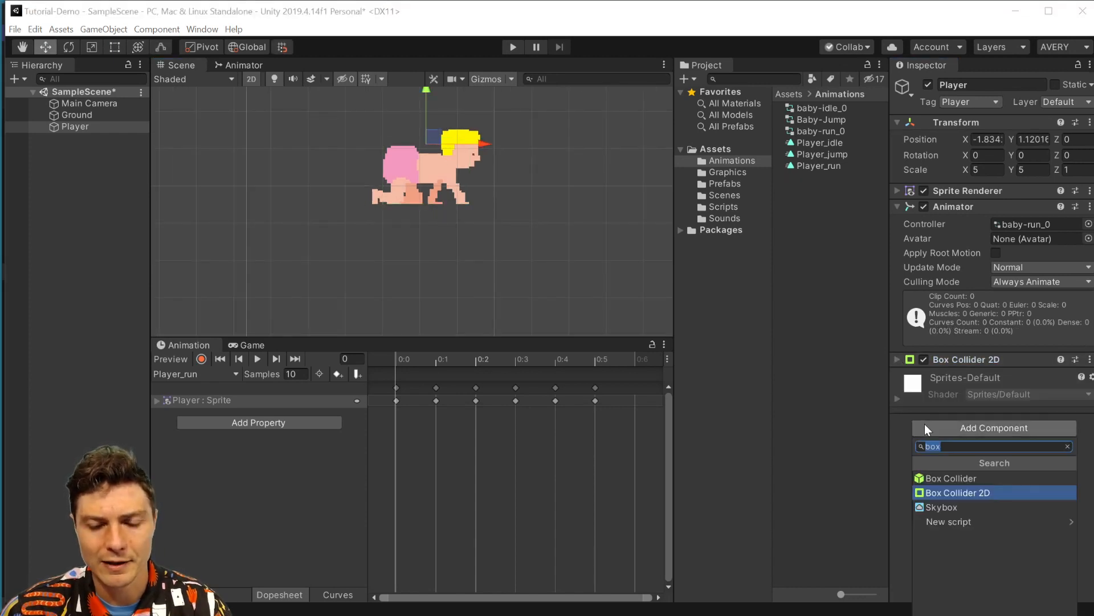
pyautogui.write('ri')
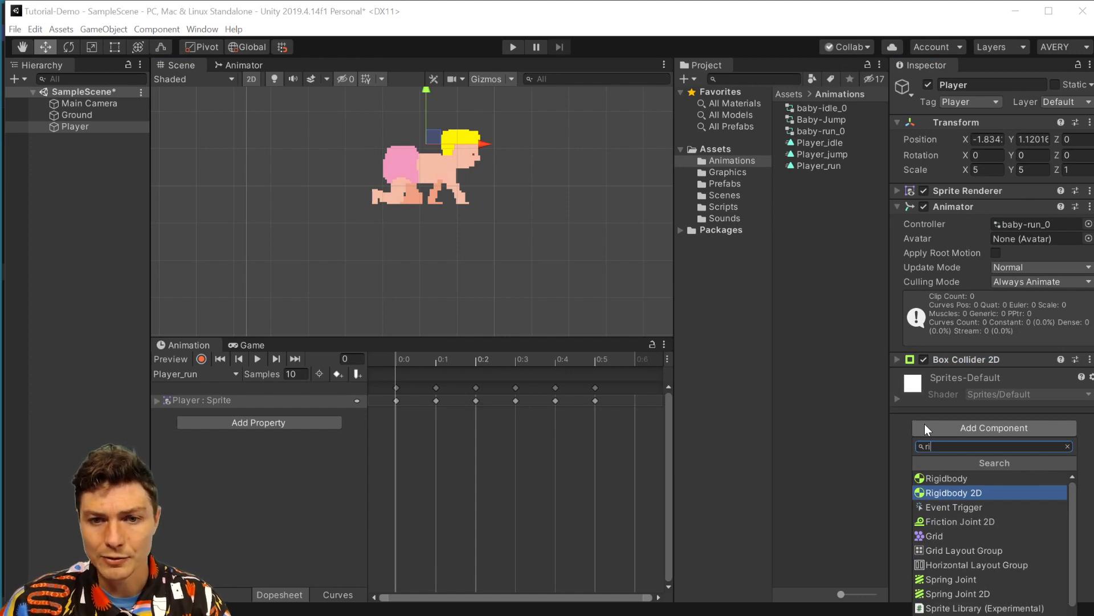
pyautogui.click(973, 491)
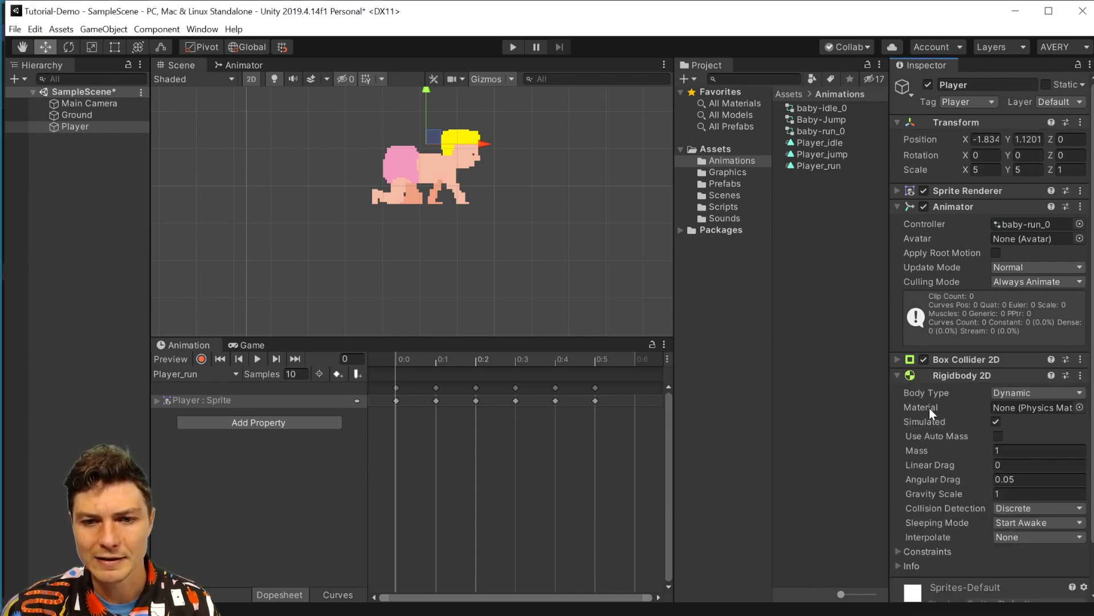
pyautogui.click(897, 376)
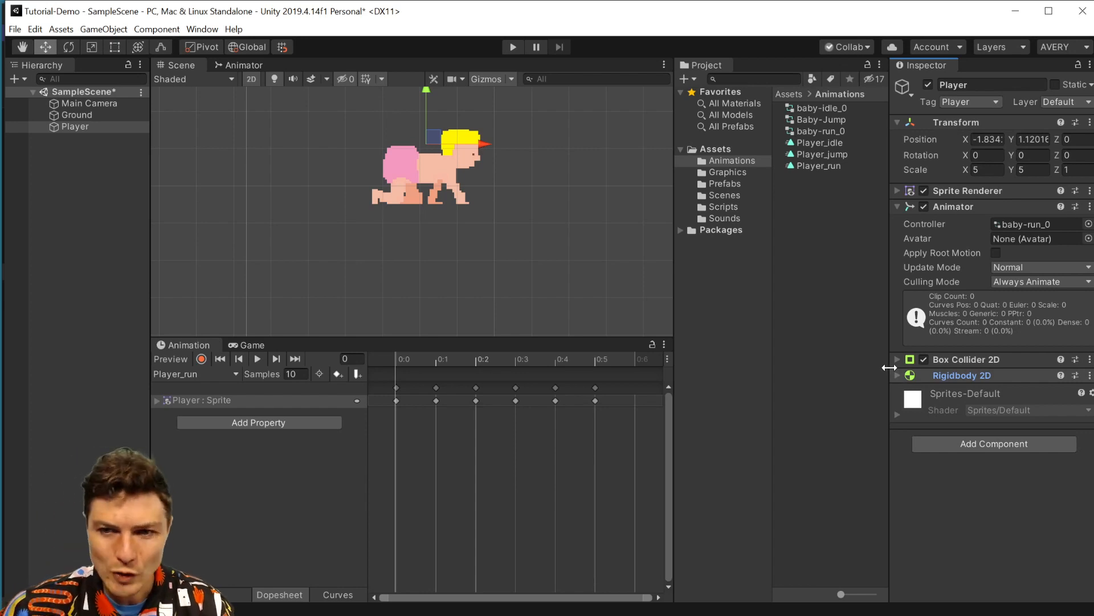
pyautogui.moveTo(461, 145); pyautogui.dragTo(538, 200, button='middle')
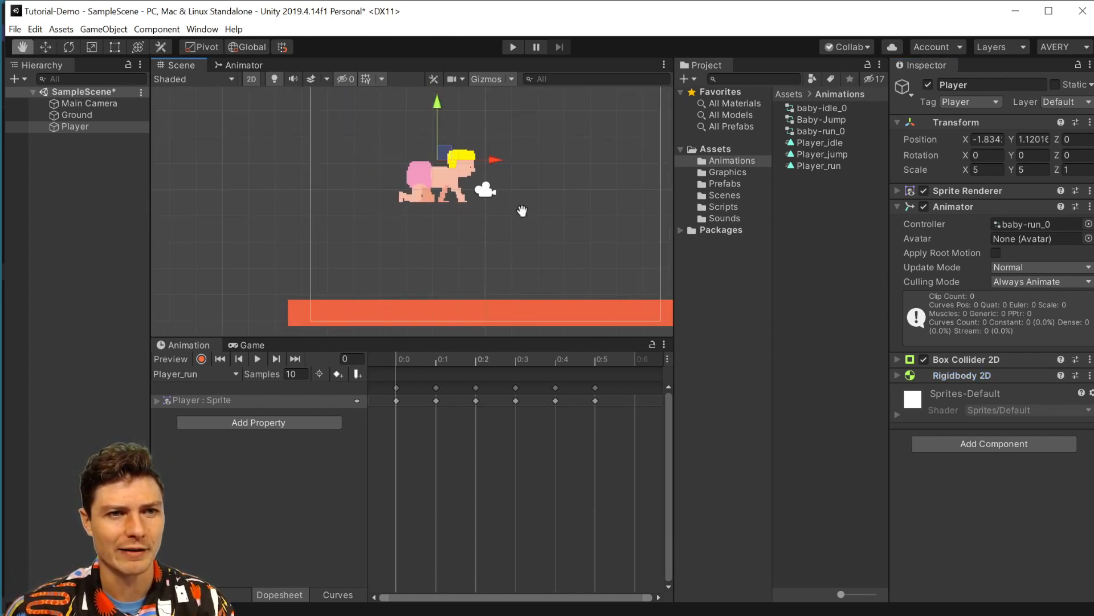
pyautogui.scroll(-1, 538, 200)
pyautogui.scroll(1, 538, 200)
pyautogui.scroll(-4, 538, 198)
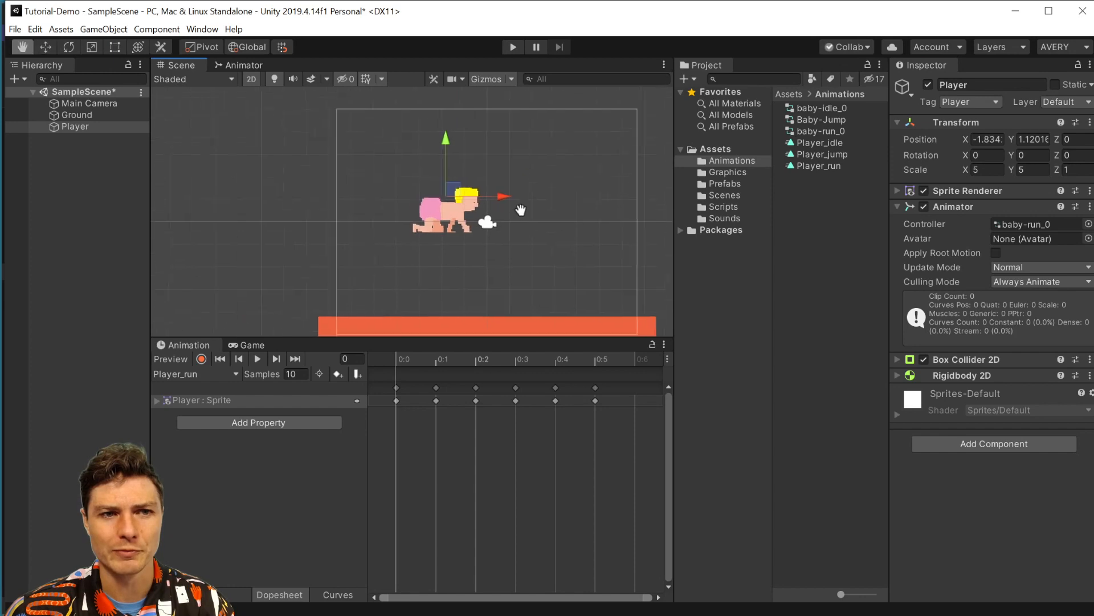
pyautogui.scroll(4, 511, 190)
pyautogui.moveTo(511, 189); pyautogui.dragTo(476, 200, button='middle')
pyautogui.scroll(1, 517, 199)
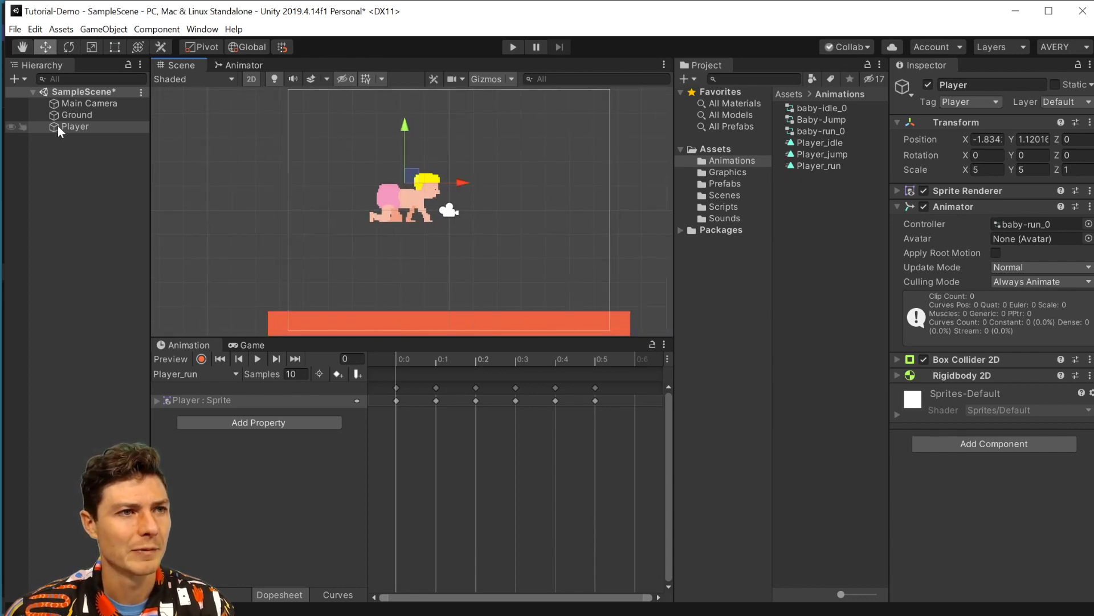
# Create an empty child object under Player and frame it in the scene
pyautogui.rightClick(72, 126)
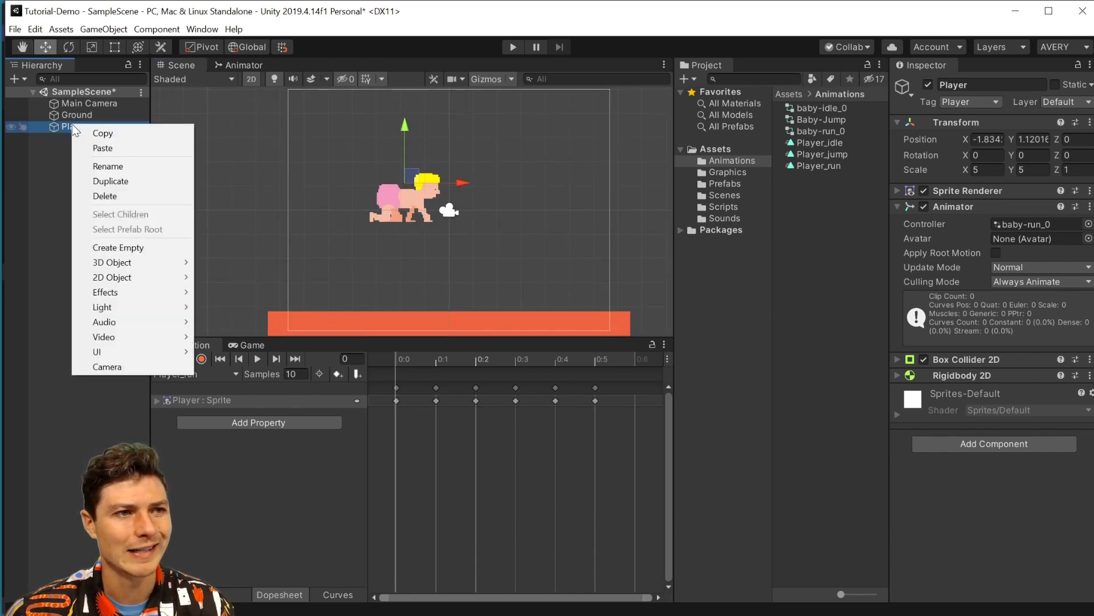
pyautogui.click(40, 144)
pyautogui.rightClick(72, 128)
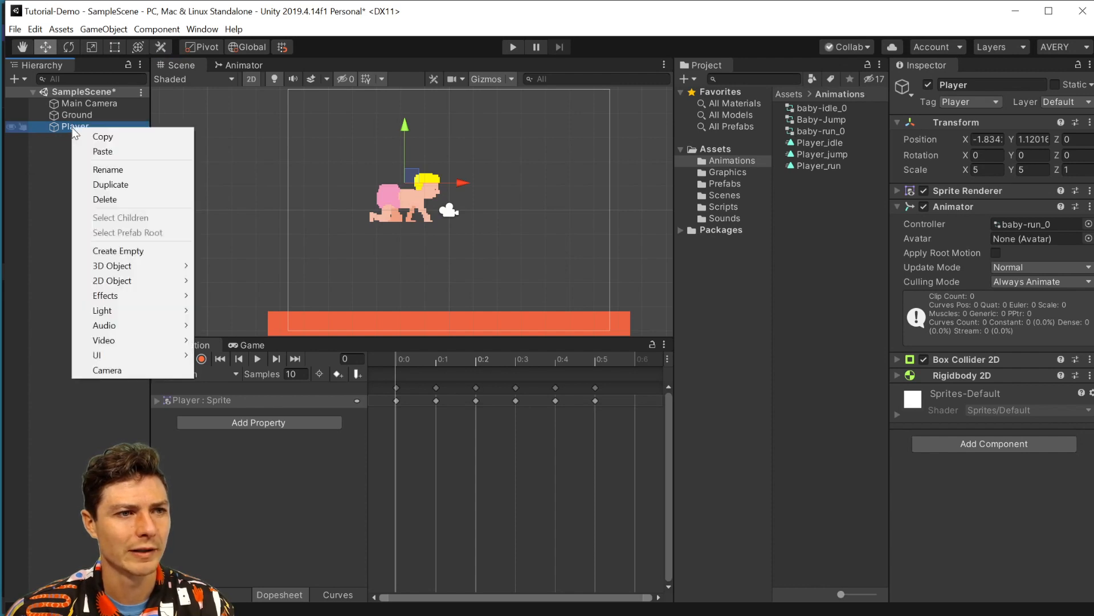
pyautogui.click(130, 251)
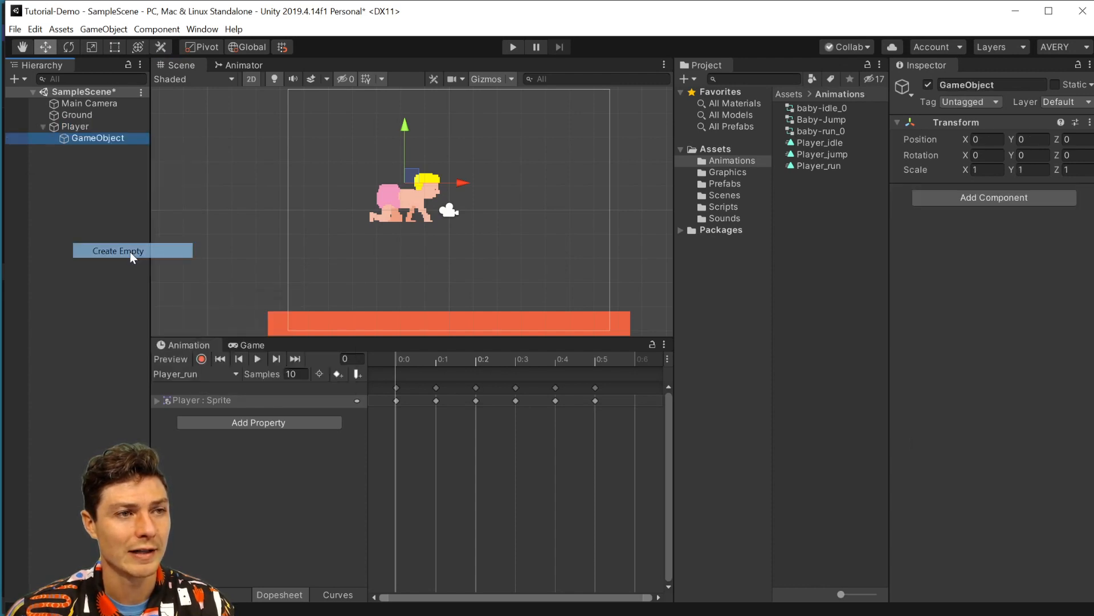
pyautogui.press('f')
# Rename the Player's empty child object as groundCheck
pyautogui.rightClick(103, 138)
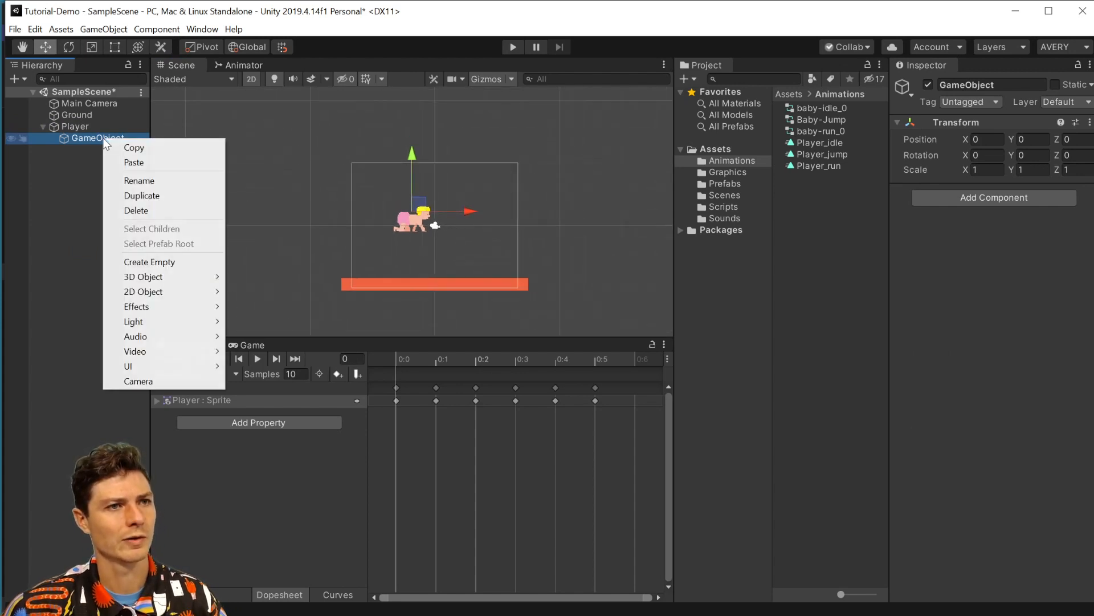
pyautogui.click(125, 180)
pyautogui.write('Ground')
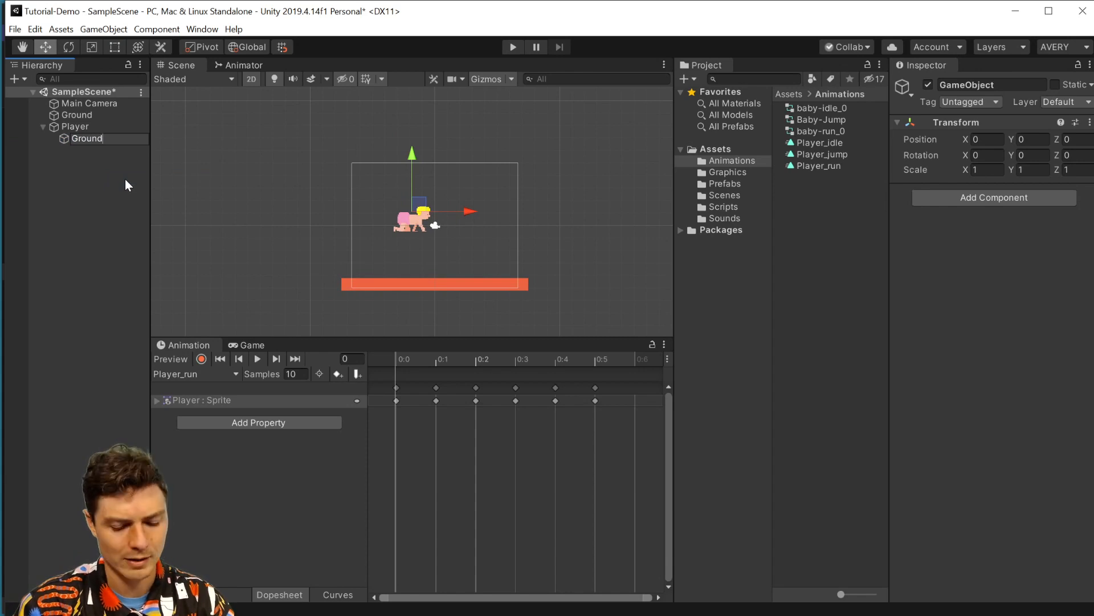
pyautogui.press('BackSpace')
pyautogui.press('BackSpace')
pyautogui.press('BackSpace')
pyautogui.press('BackSpace')
pyautogui.press('BackSpace')
pyautogui.write('groundCheck')
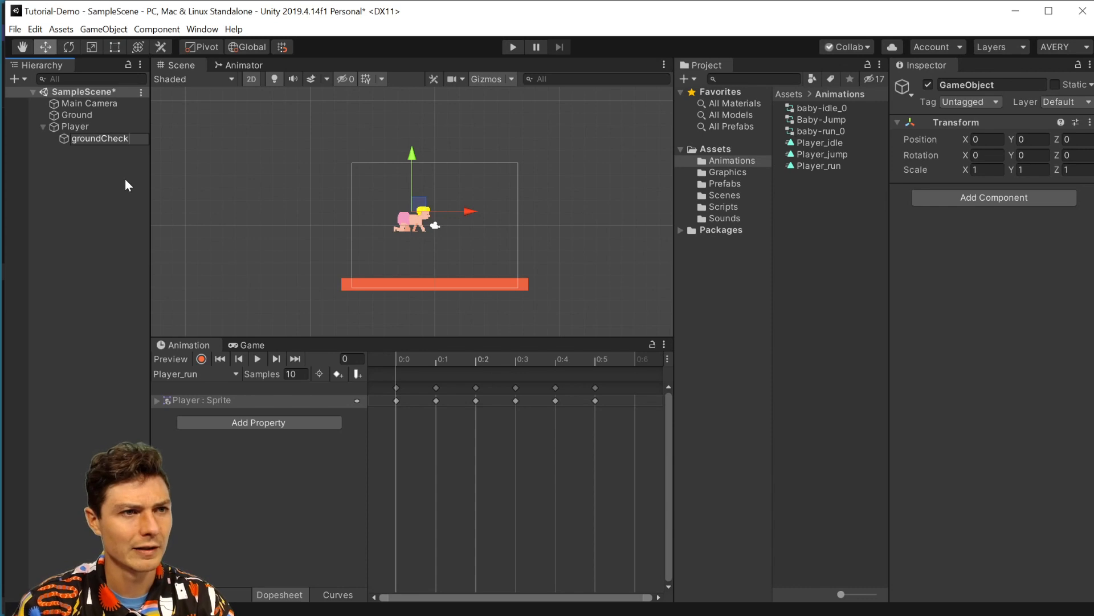
pyautogui.press('Return')
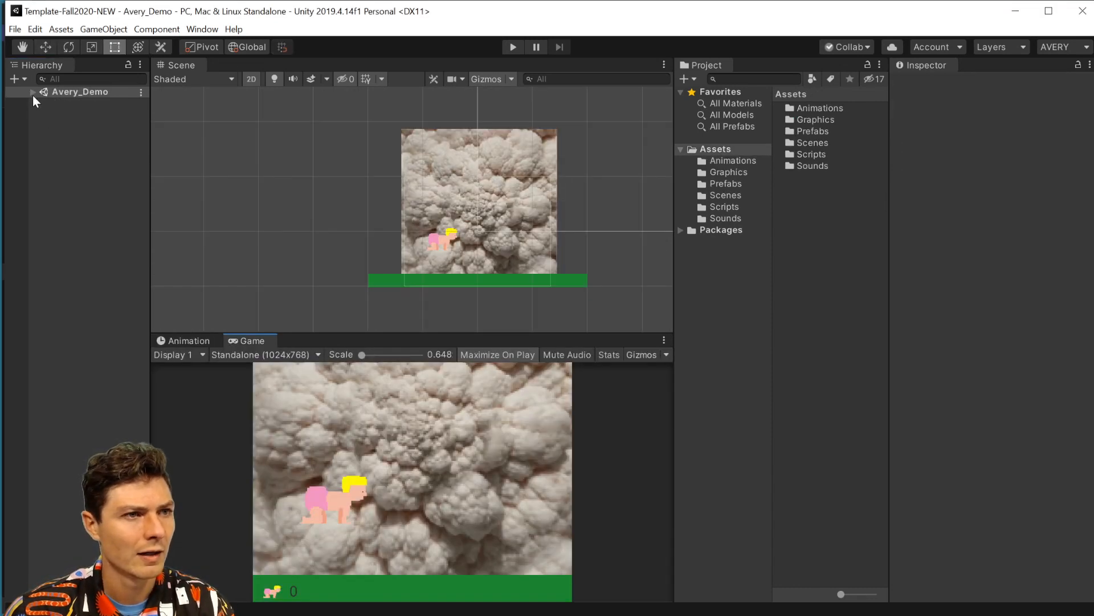
# Look up the Player's child in the Template-Fall2020-NEW project, then rename the child in Tutorial-Demo as GroundCheck and select it
pyautogui.click(32, 92)
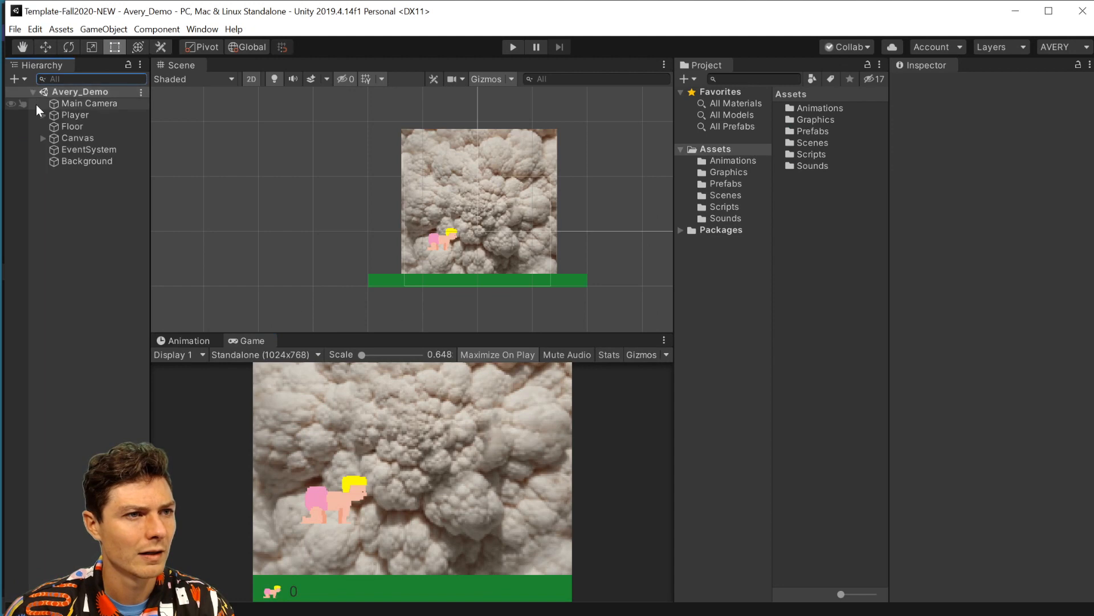
pyautogui.click(43, 115)
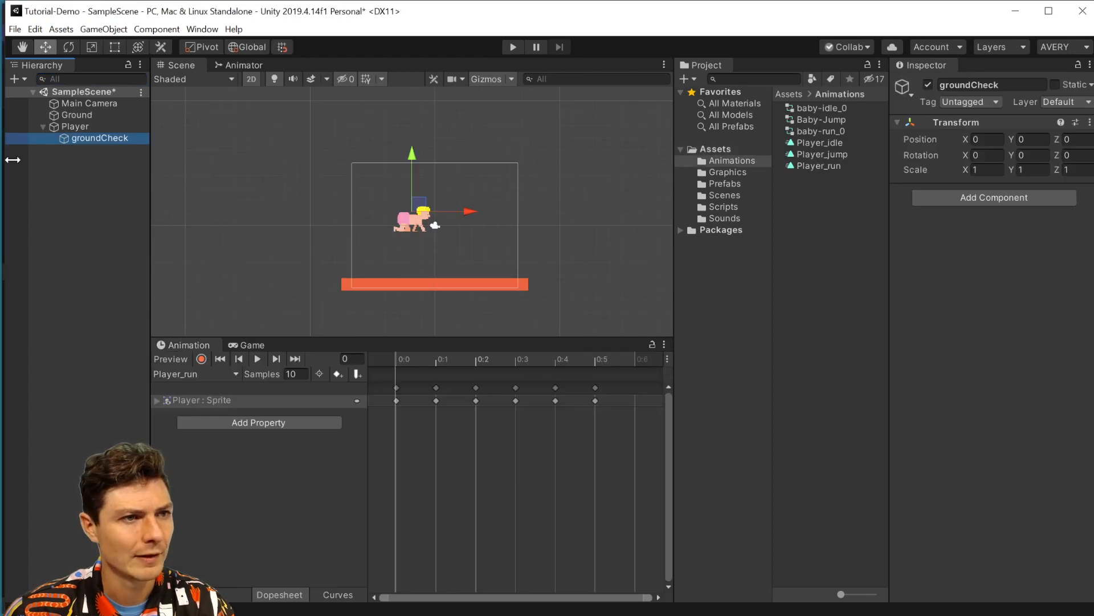
pyautogui.rightClick(82, 138)
pyautogui.click(91, 179)
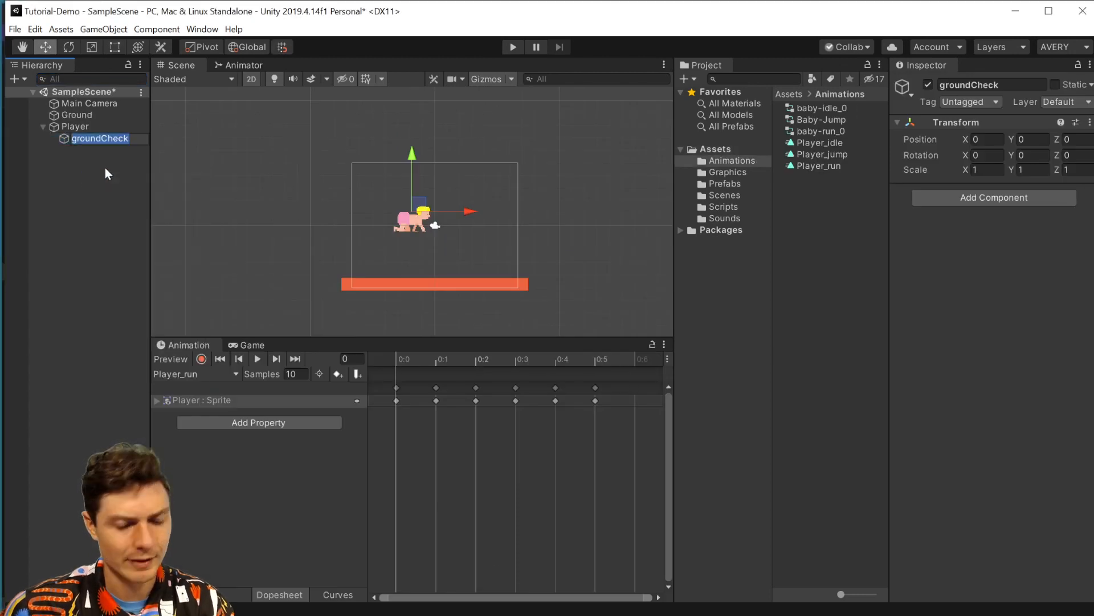
pyautogui.click(105, 167)
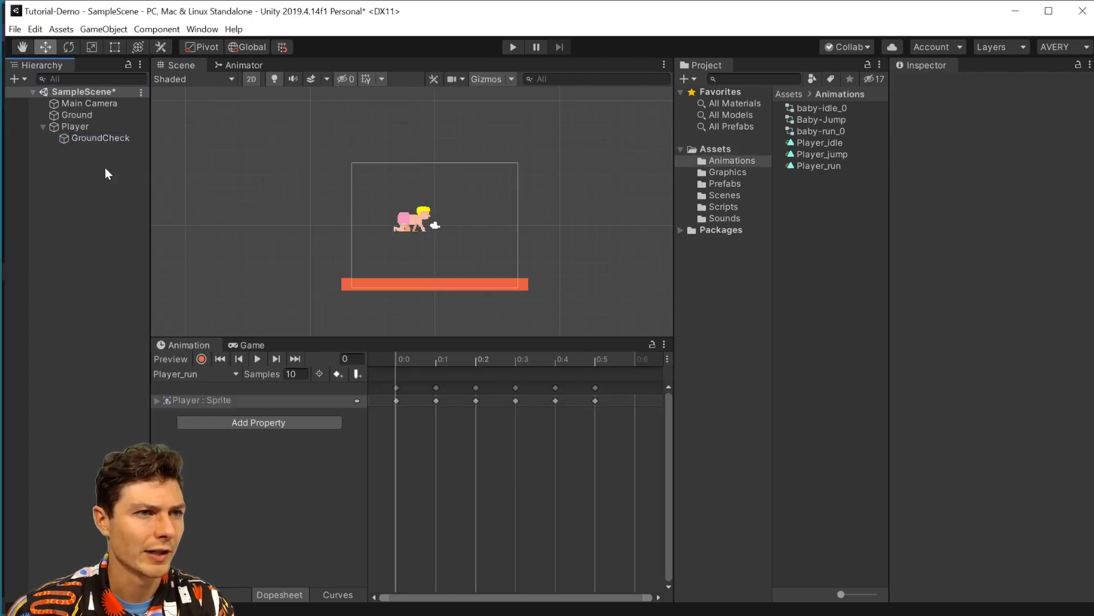
pyautogui.click(104, 139)
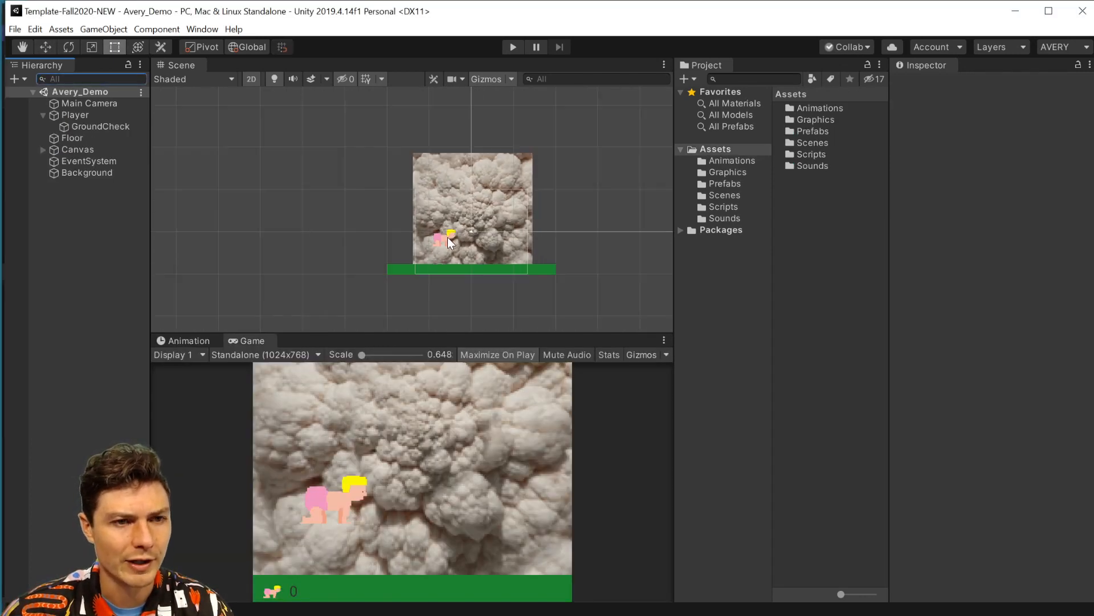
# Examine where the GroundCheck marker sits beneath the Player's feet in the Template-Fall2020-NEW project
pyautogui.scroll(3, 447, 237)
pyautogui.doubleClick(78, 114)
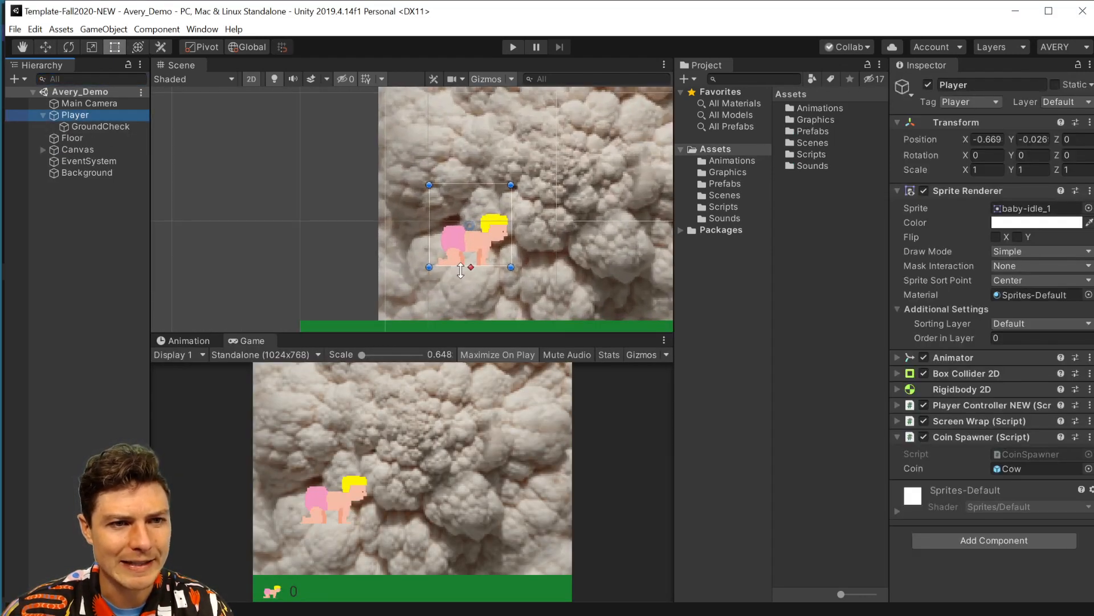
pyautogui.scroll(6, 462, 268)
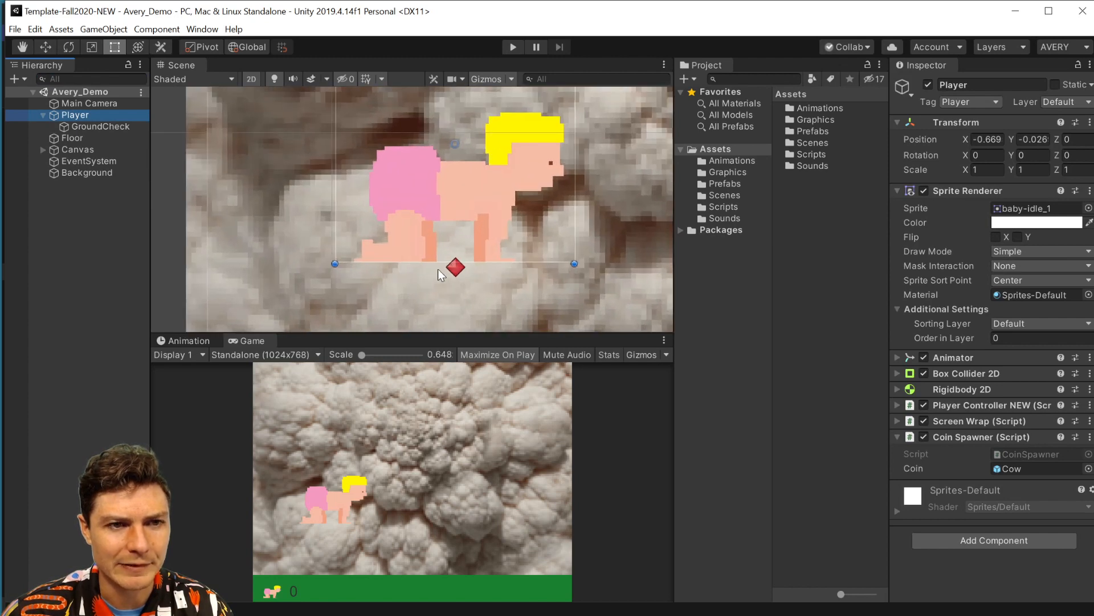
pyautogui.scroll(-2, 444, 269)
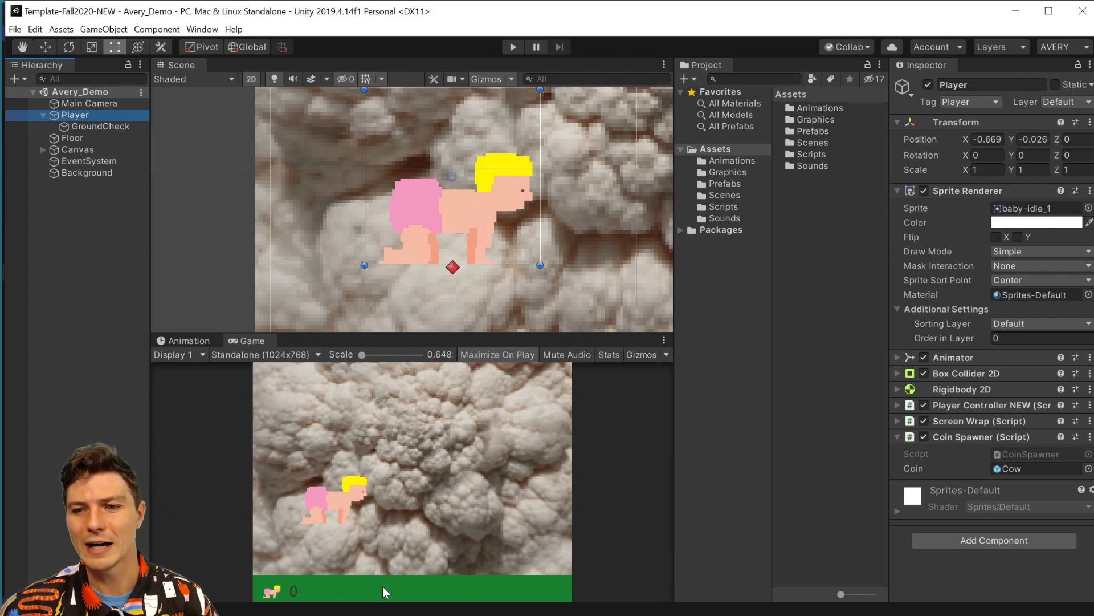
pyautogui.scroll(-4, 464, 221)
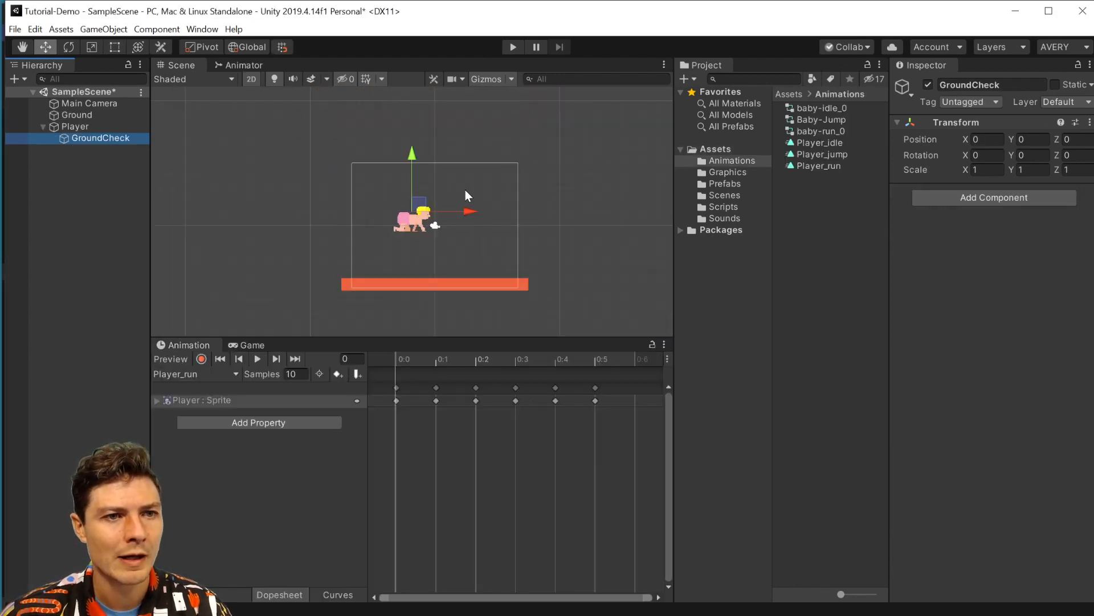
# Assign the teal diamond icon to the GroundCheck object in Tutorial-Demo so it can be seen in the scene
pyautogui.scroll(5, 412, 208)
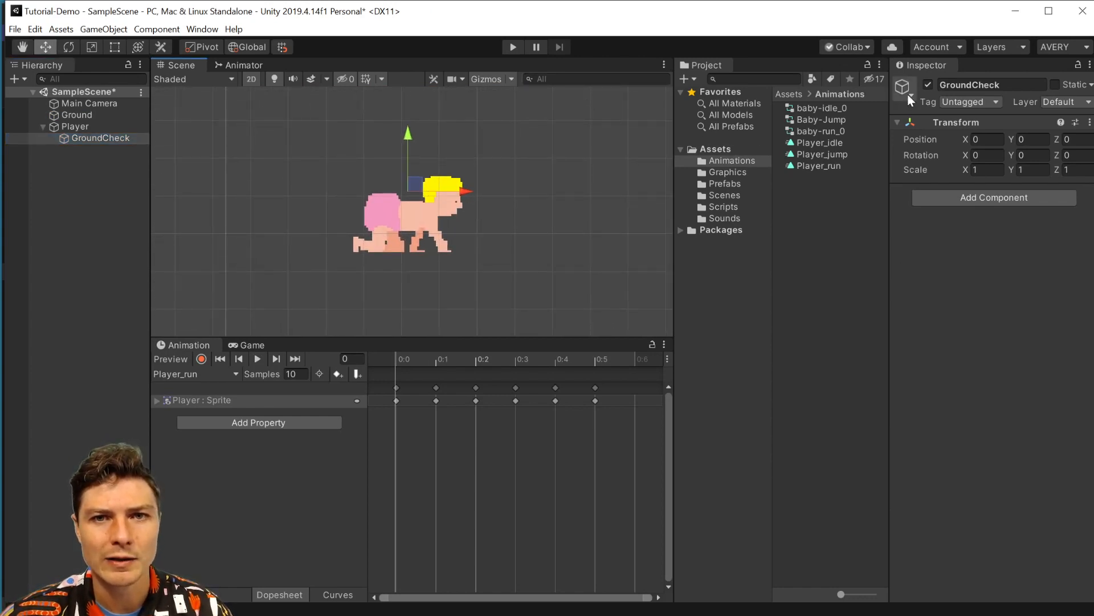
pyautogui.click(103, 137)
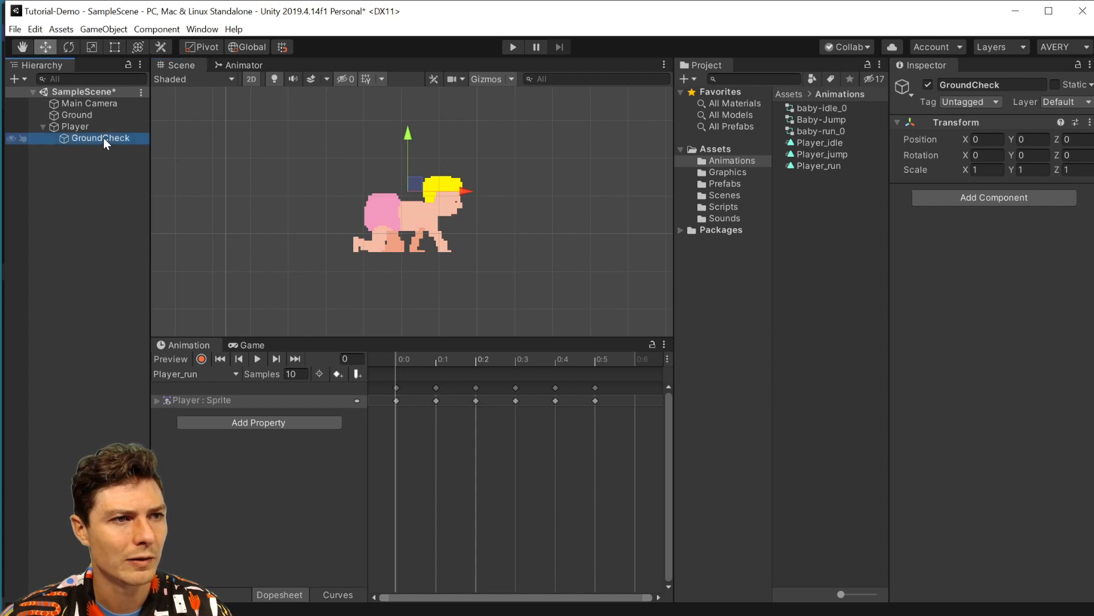
pyautogui.click(911, 96)
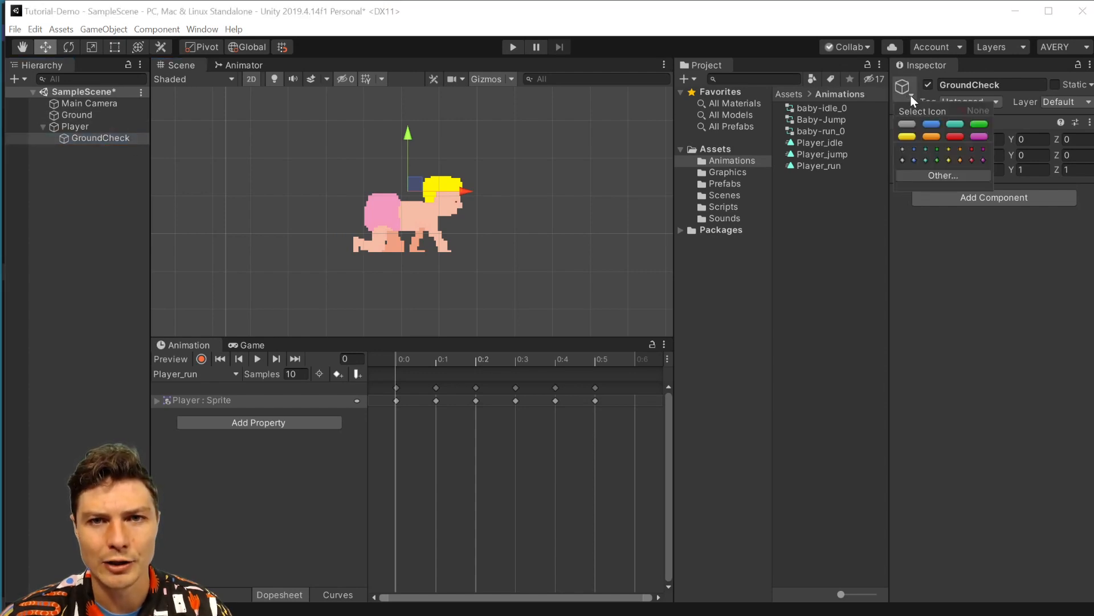
pyautogui.click(911, 96)
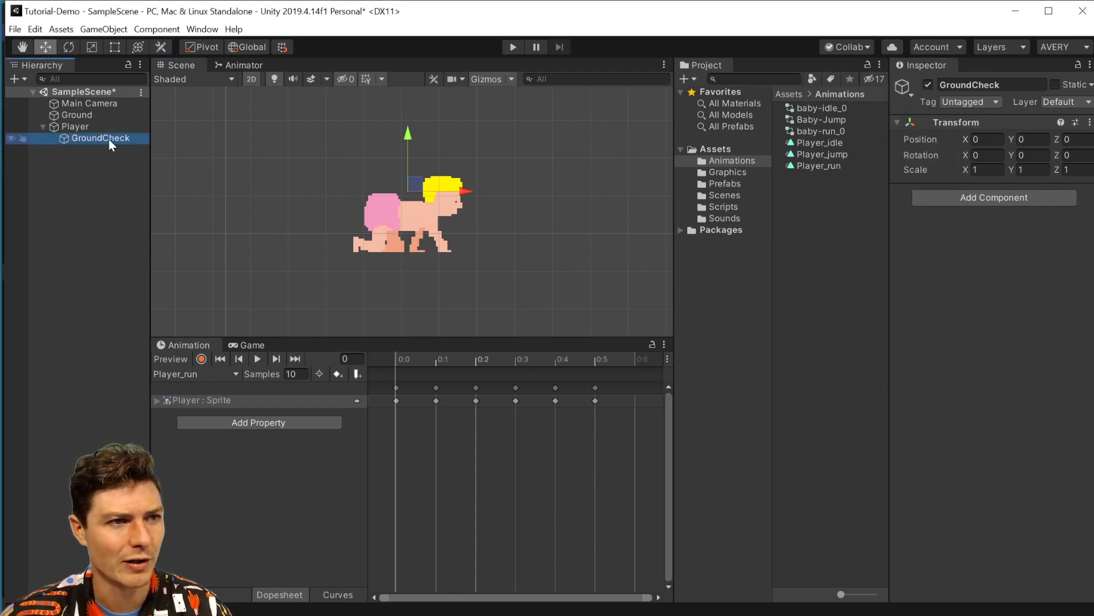
pyautogui.moveTo(108, 139); pyautogui.dragTo(76, 127)
pyautogui.click(76, 127)
pyautogui.click(87, 141)
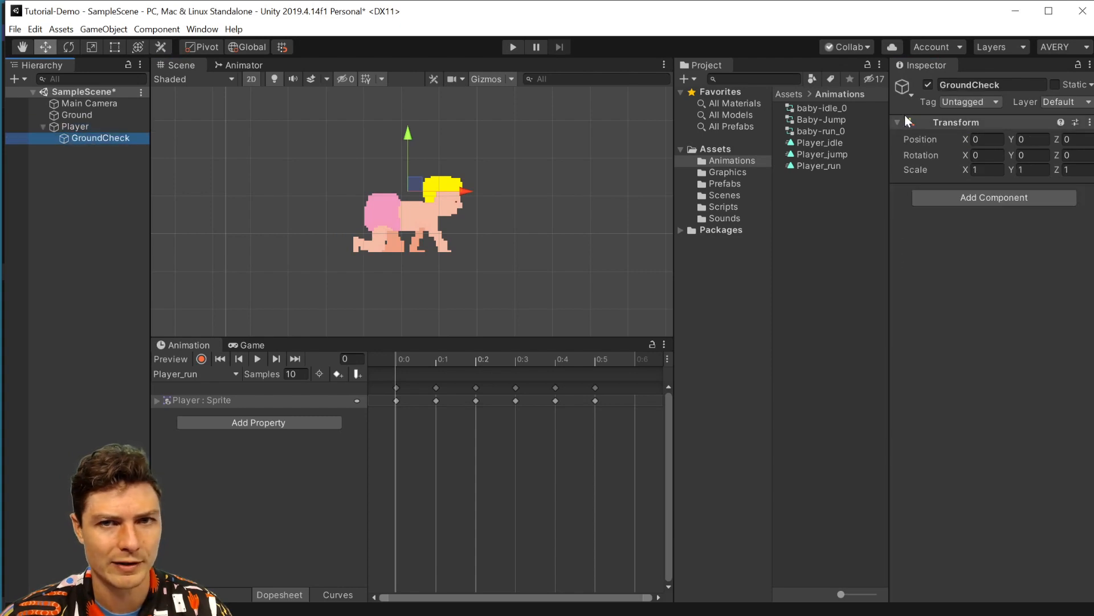
pyautogui.click(905, 95)
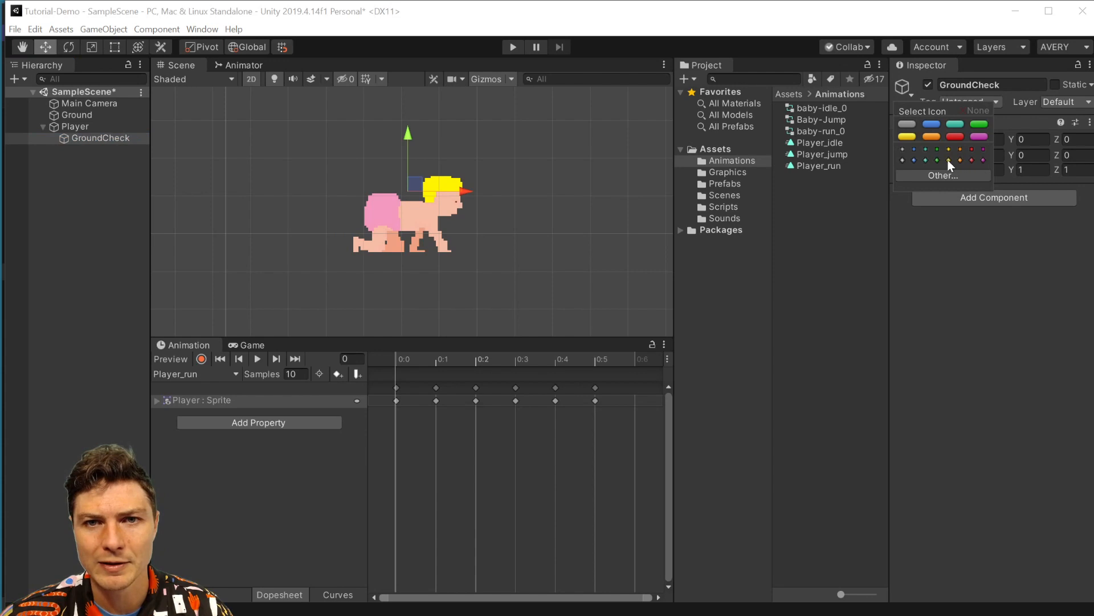
pyautogui.click(926, 160)
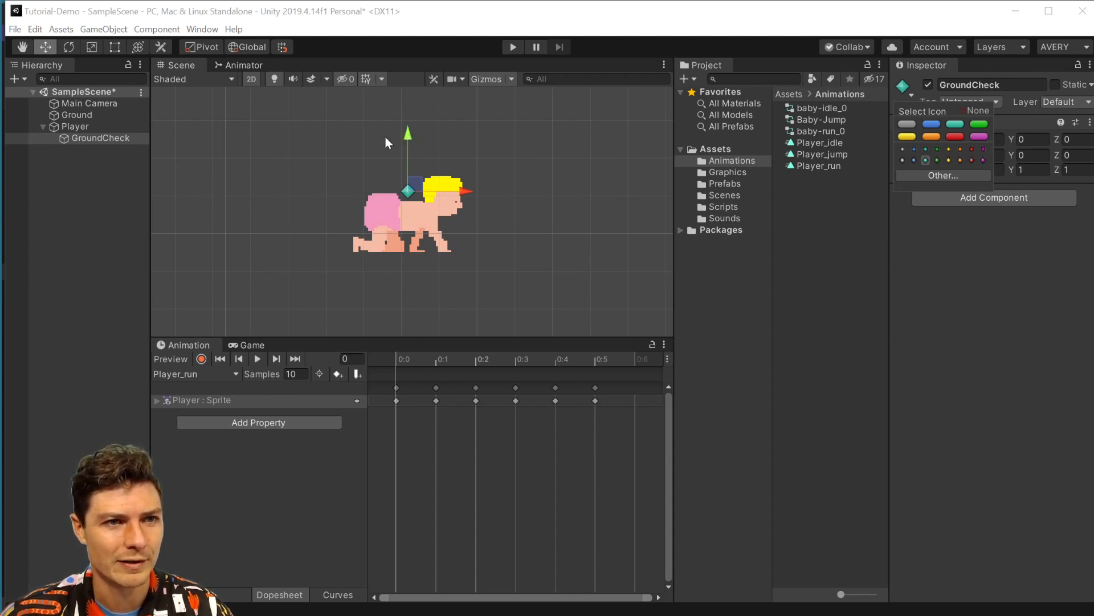
# Move GroundCheck straight down to just below the baby's feet, at a Y position of about -0.34
pyautogui.click(409, 132)
pyautogui.moveTo(407, 136); pyautogui.dragTo(402, 198)
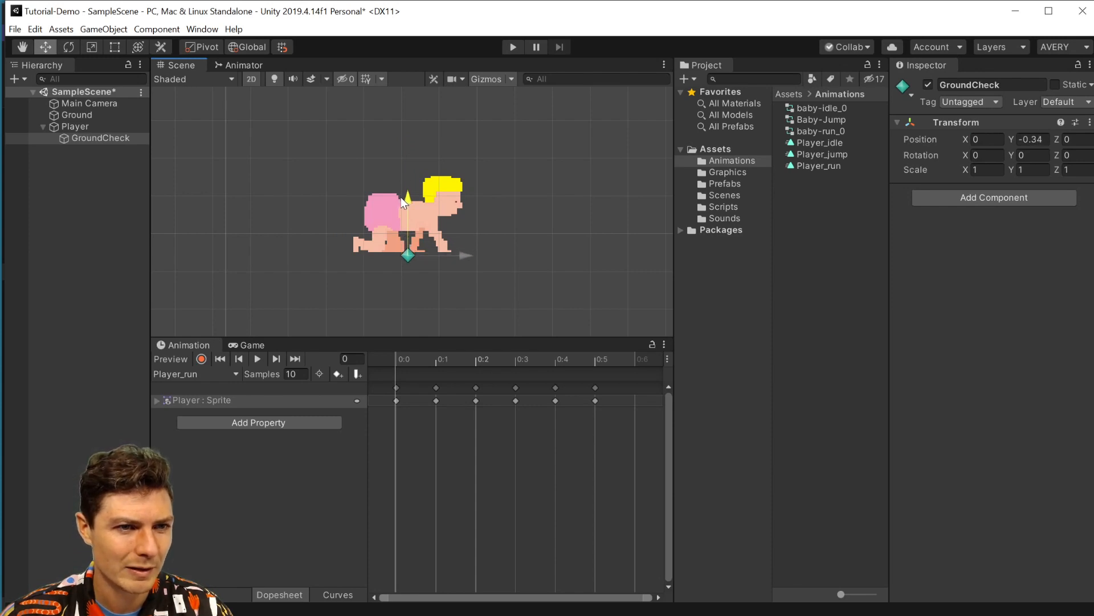
pyautogui.moveTo(402, 197); pyautogui.dragTo(403, 199)
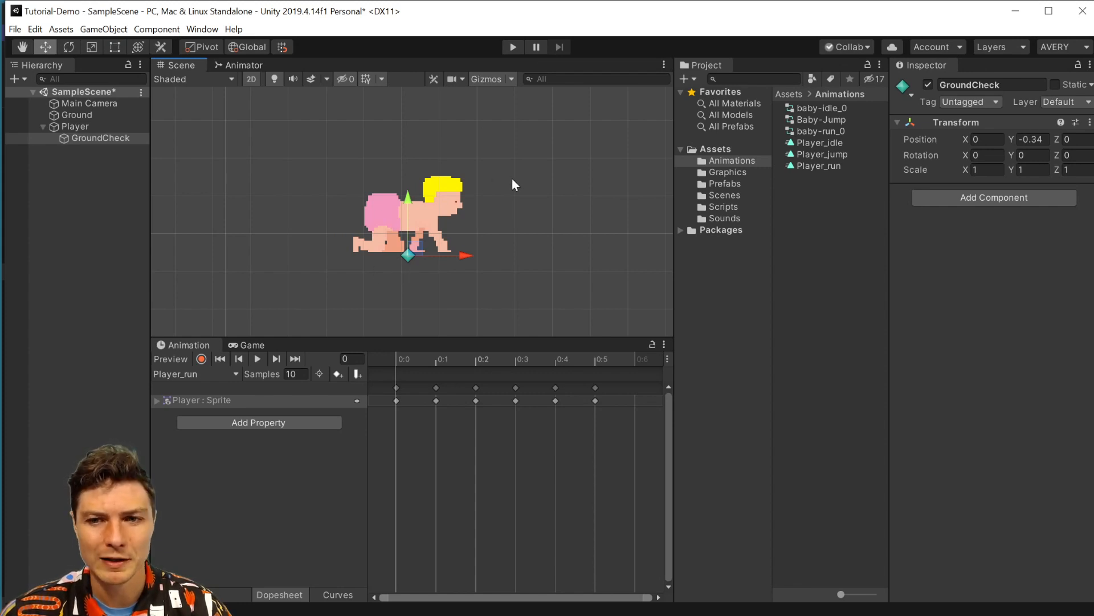
# Slightly reduce the size of the 3D icons in the scene view's gizmo settings
pyautogui.click(664, 65)
pyautogui.press('Escape')
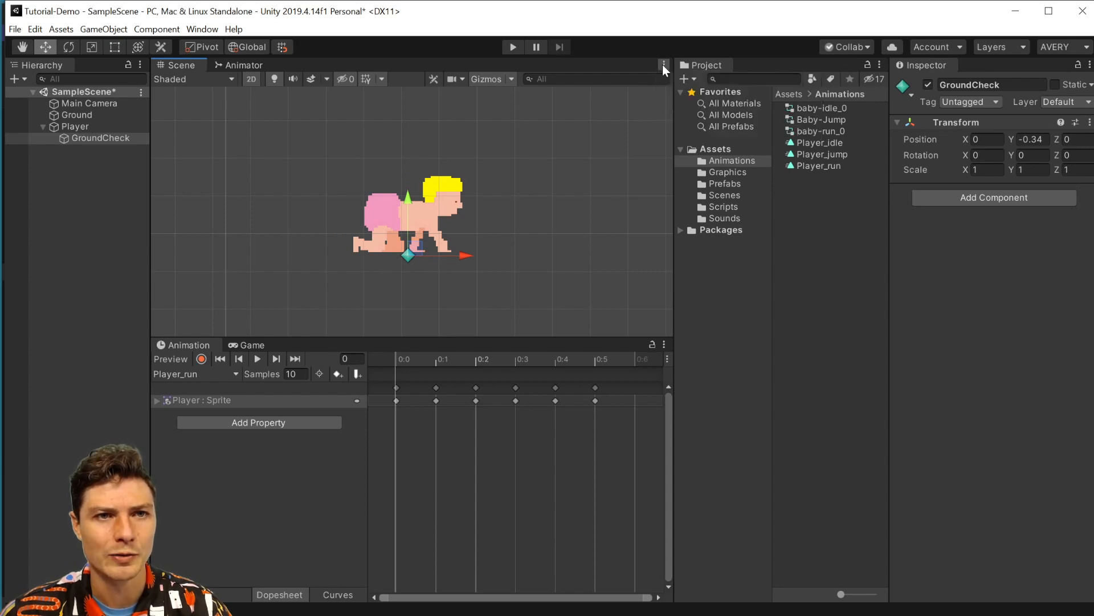
pyautogui.click(509, 76)
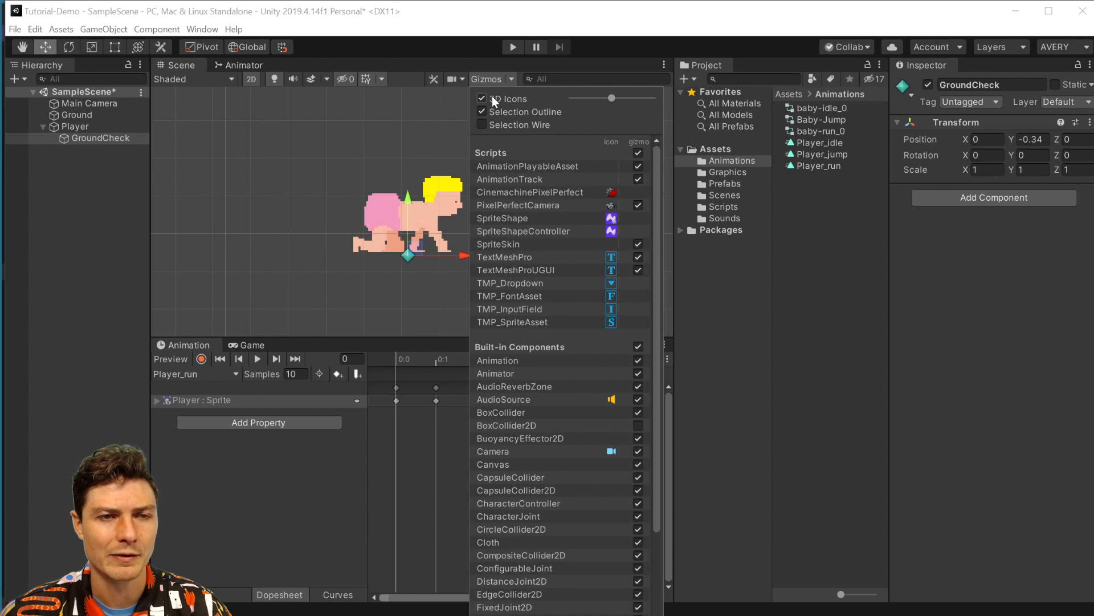
pyautogui.moveTo(611, 97)
pyautogui.mouseDown()
pyautogui.moveTo(621, 96)
pyautogui.moveTo(596, 98)
pyautogui.moveTo(608, 99)
pyautogui.mouseUp()
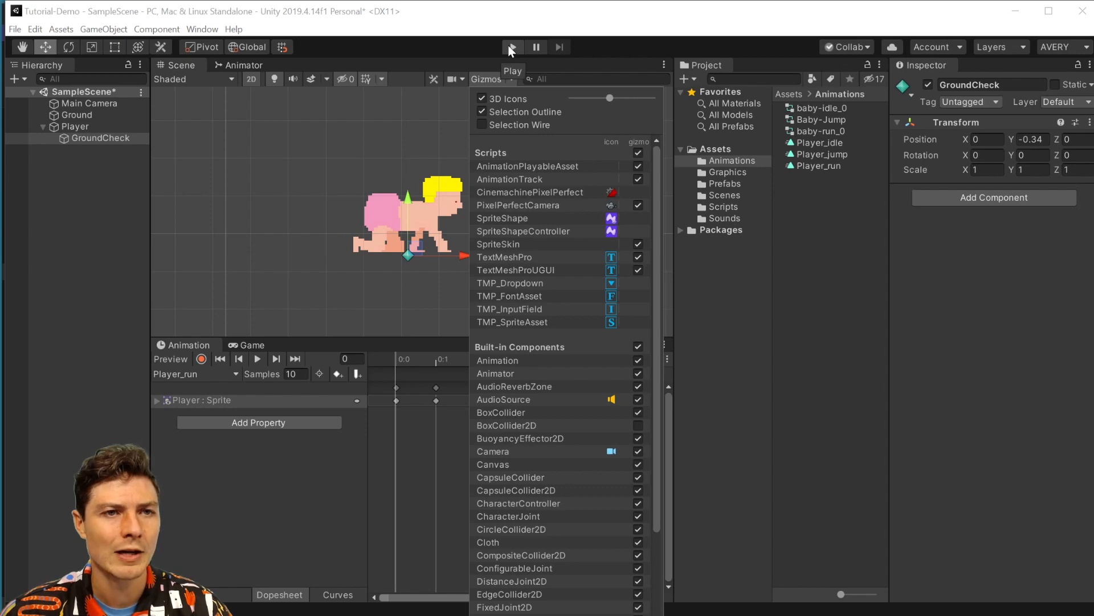
pyautogui.click(452, 46)
# Try an orthographic size of 1 on the Main Camera and restore it to 5
pyautogui.scroll(-2, 365, 208)
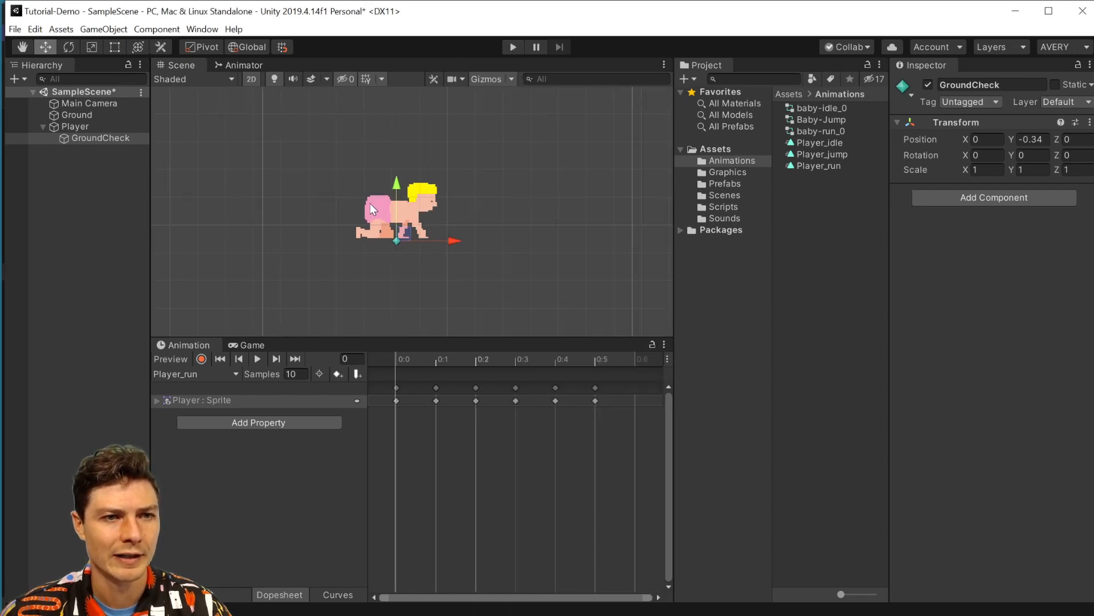
pyautogui.scroll(-2, 365, 208)
pyautogui.click(123, 103)
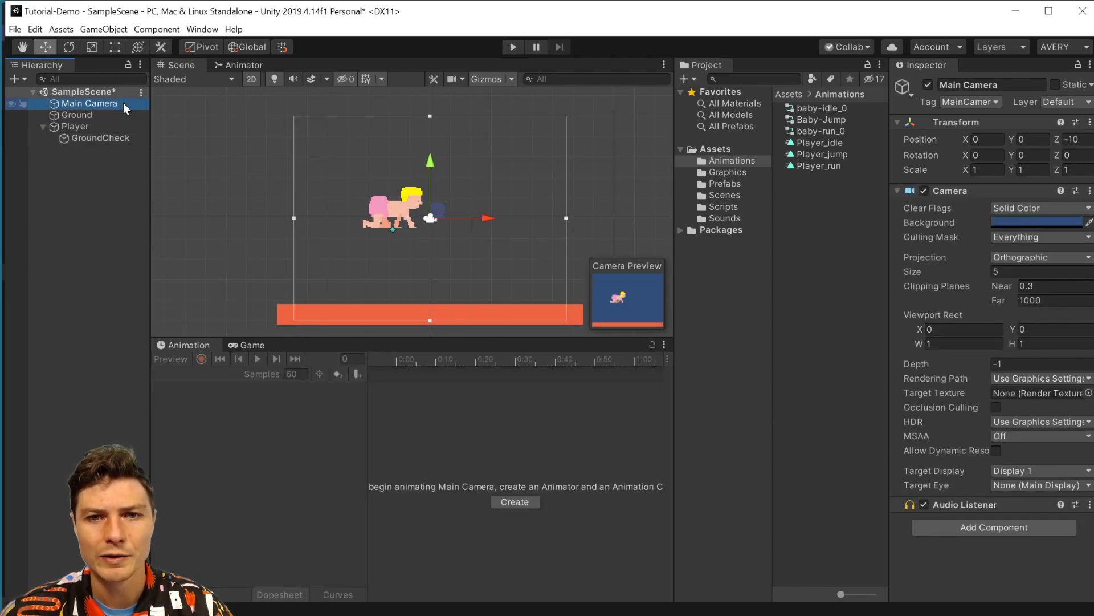
pyautogui.scroll(2, 458, 204)
pyautogui.scroll(-1, 455, 201)
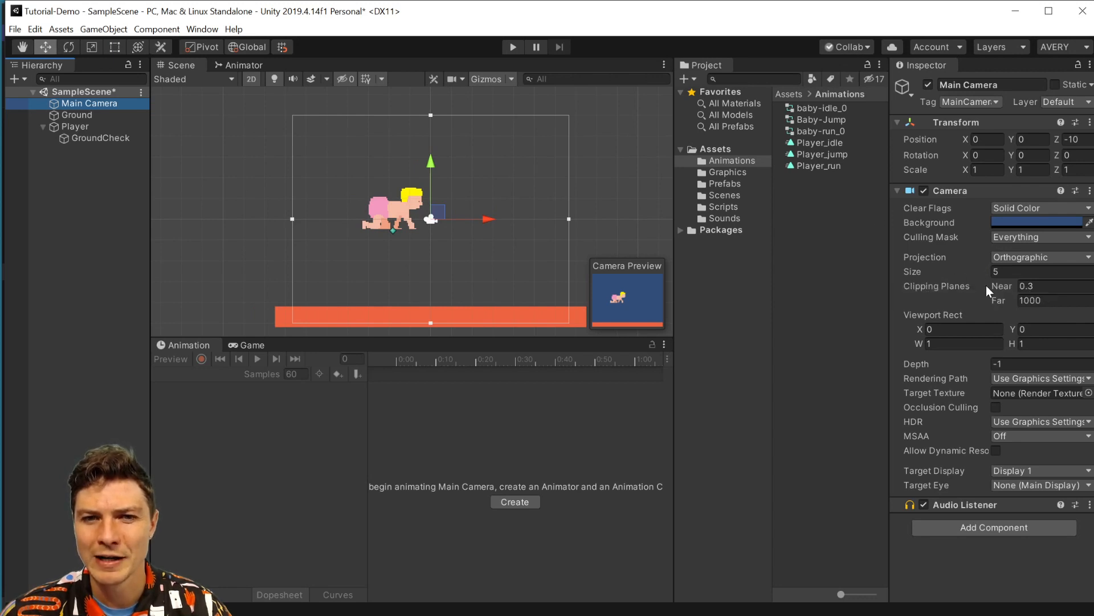
pyautogui.click(1003, 271)
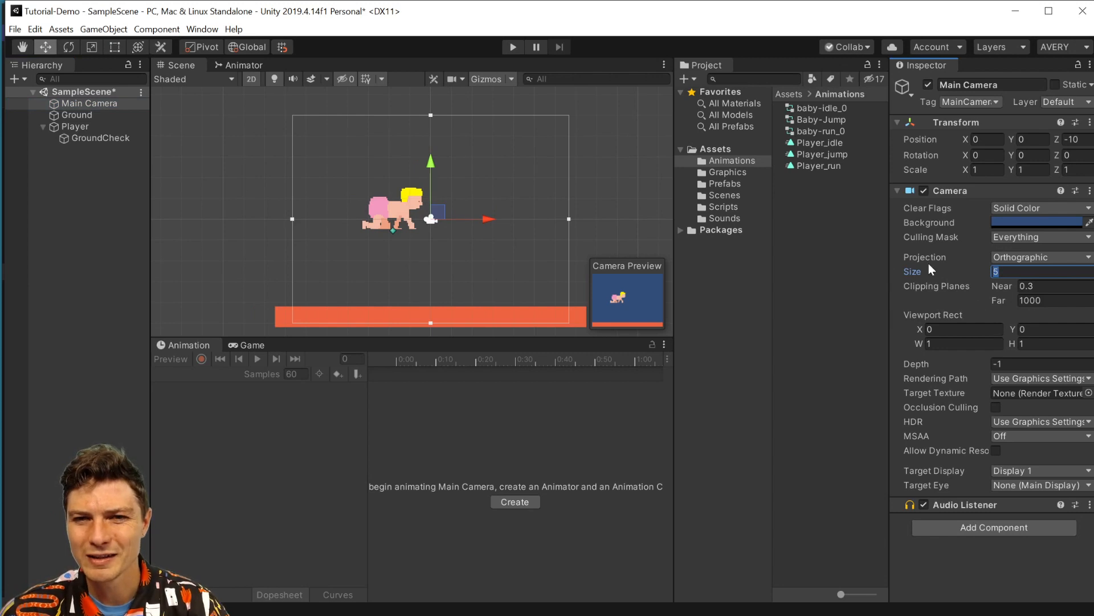
pyautogui.write('1')
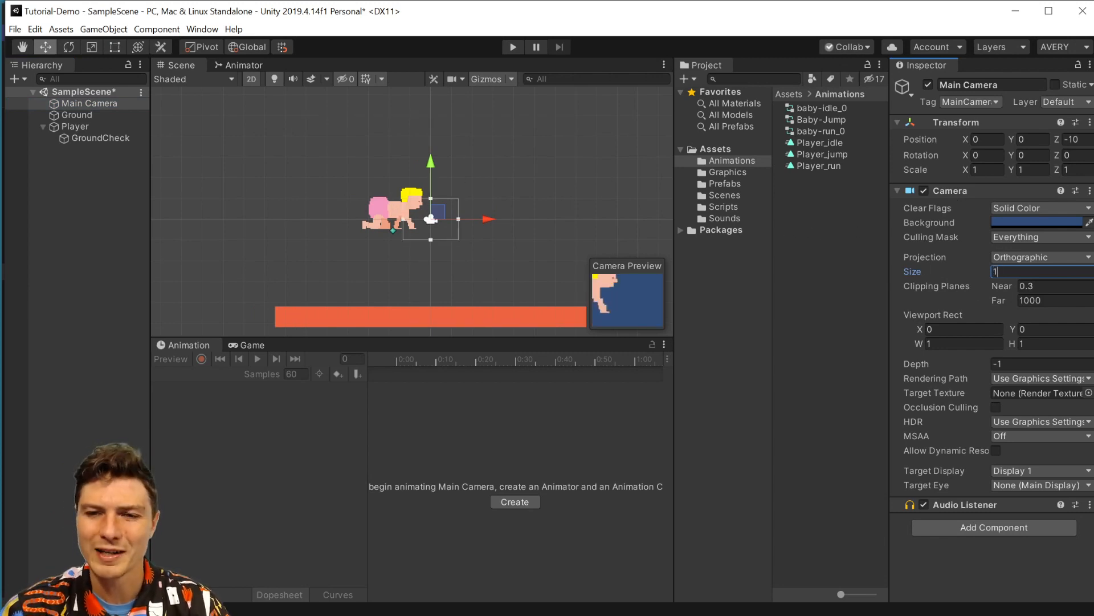
pyautogui.press('BackSpace')
pyautogui.write('5')
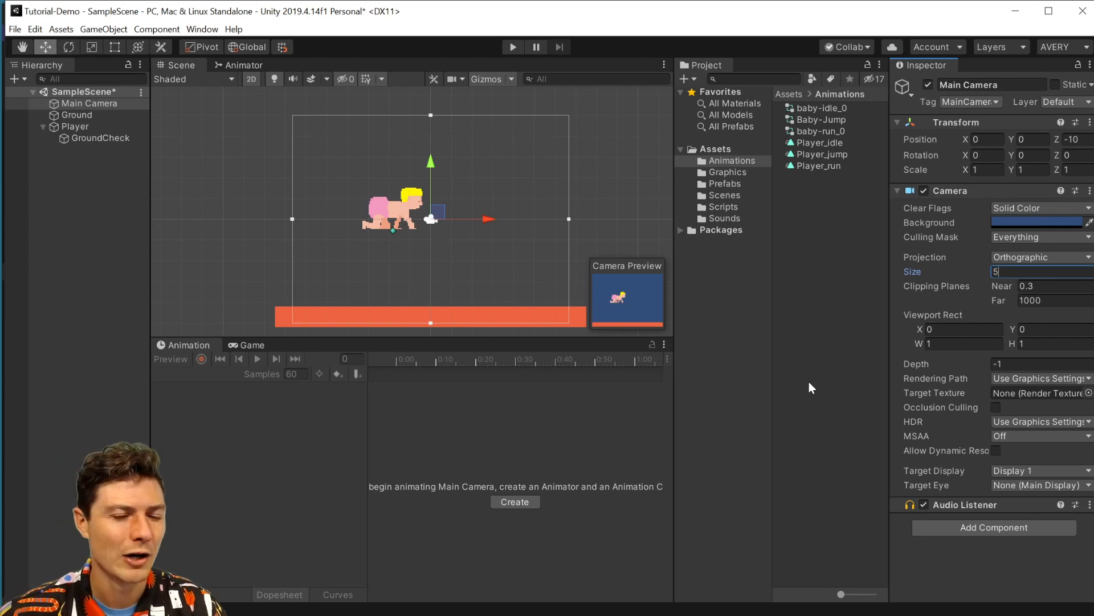
# Raise the bottom edge of the Player's Box Collider 2D slightly above GroundCheck, giving a Y size of about 0.346
pyautogui.click(392, 201)
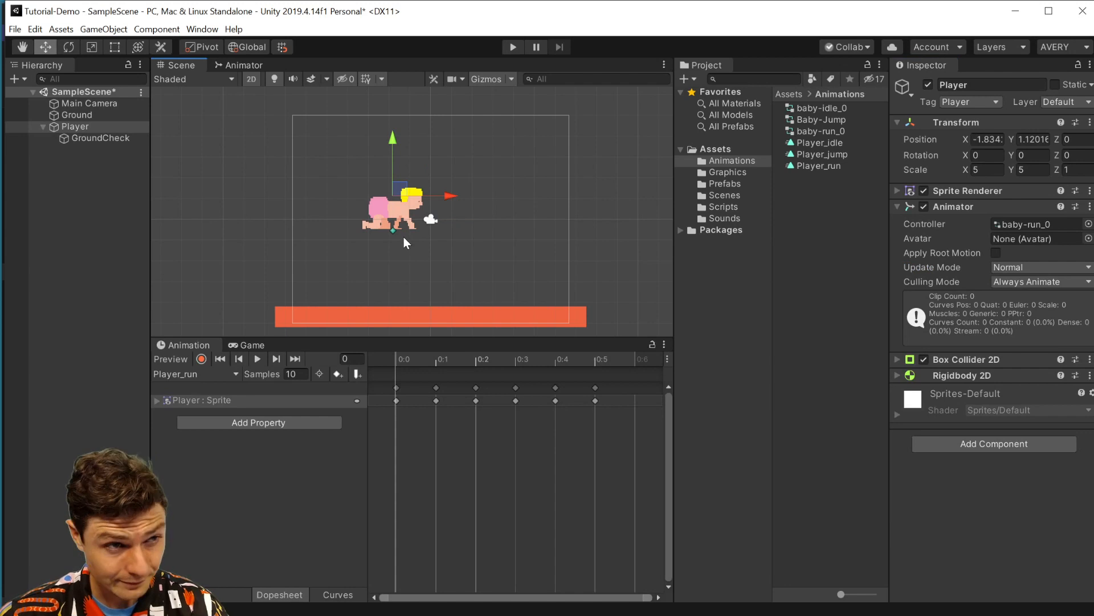
pyautogui.doubleClick(63, 138)
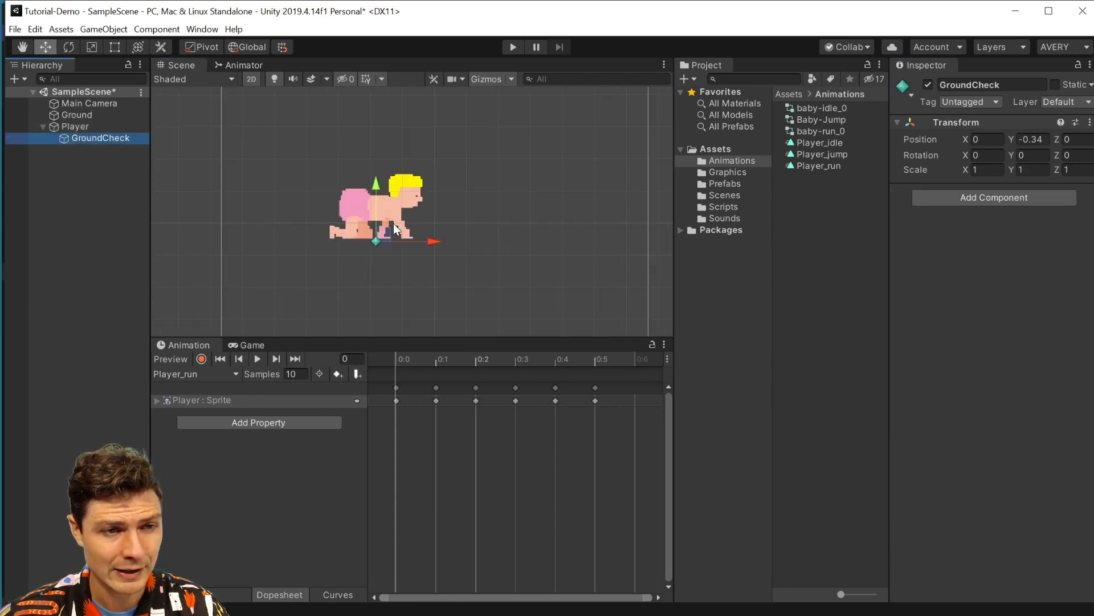
pyautogui.click(391, 196)
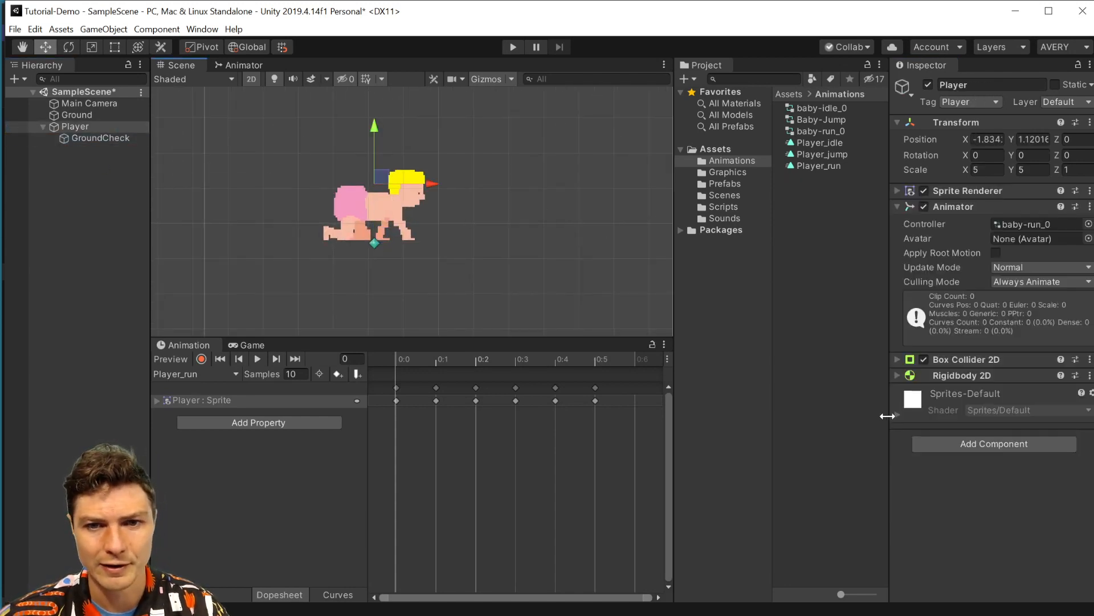
pyautogui.click(897, 359)
pyautogui.click(1001, 378)
pyautogui.scroll(-1, 324, 237)
pyautogui.scroll(3, 337, 231)
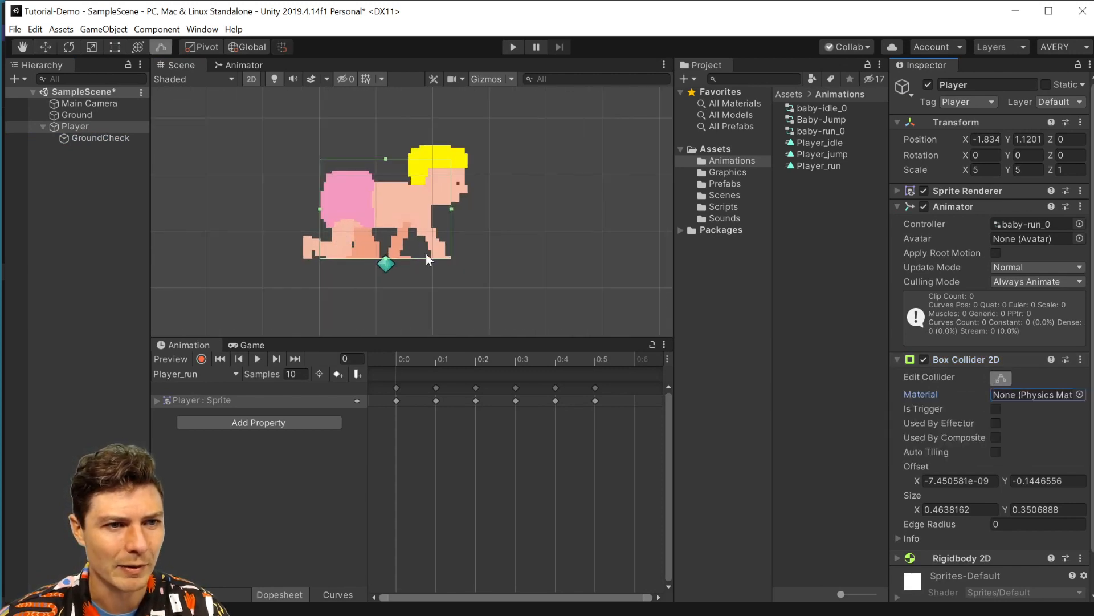
pyautogui.moveTo(386, 257); pyautogui.dragTo(384, 257)
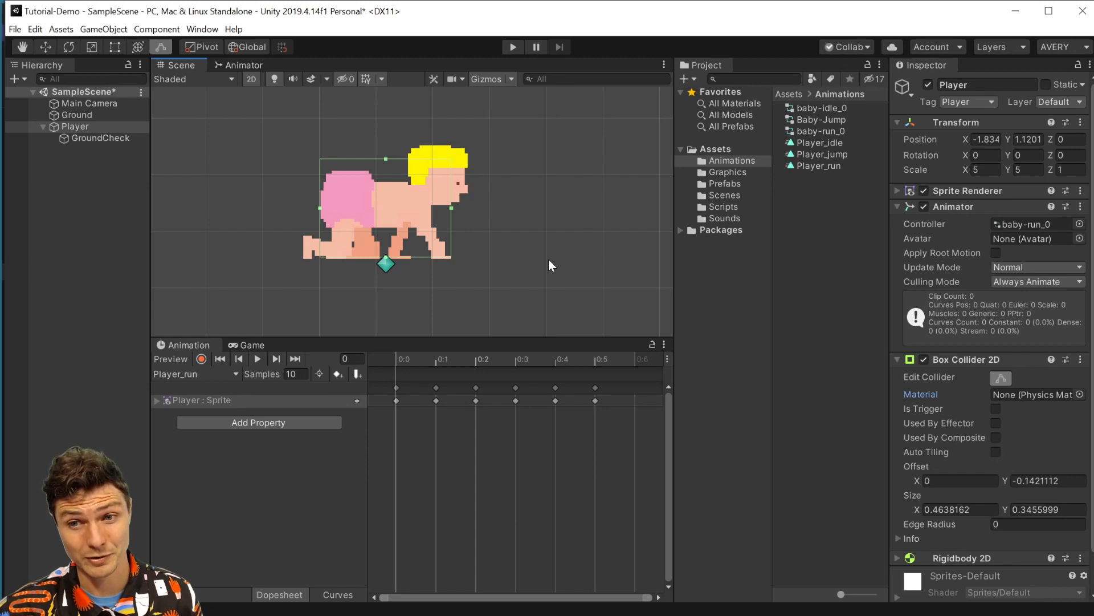
pyautogui.click(66, 126)
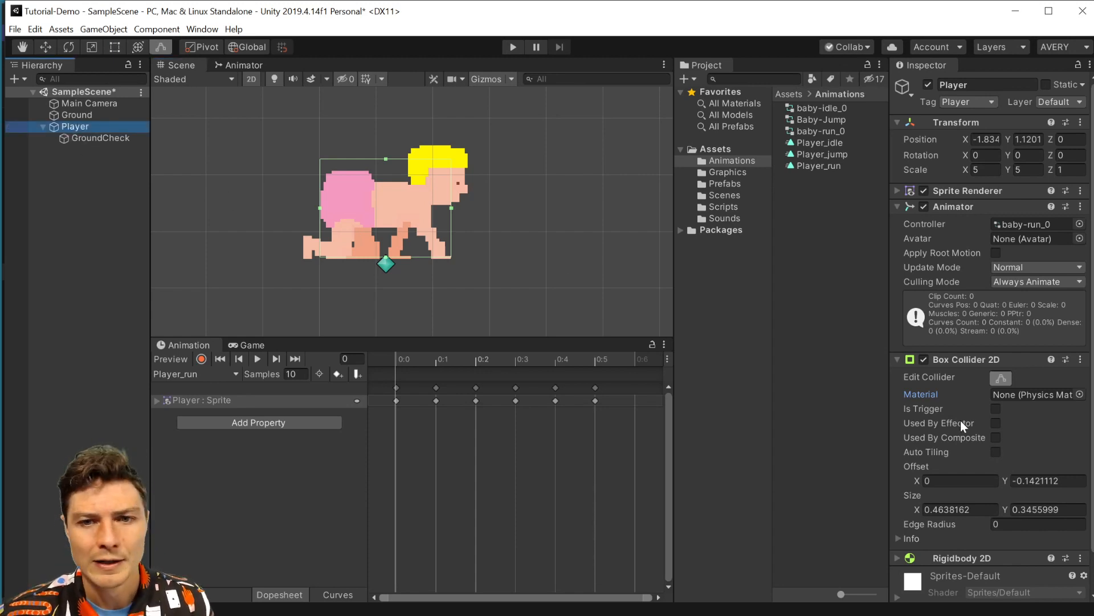
pyautogui.click(1001, 378)
pyautogui.click(898, 359)
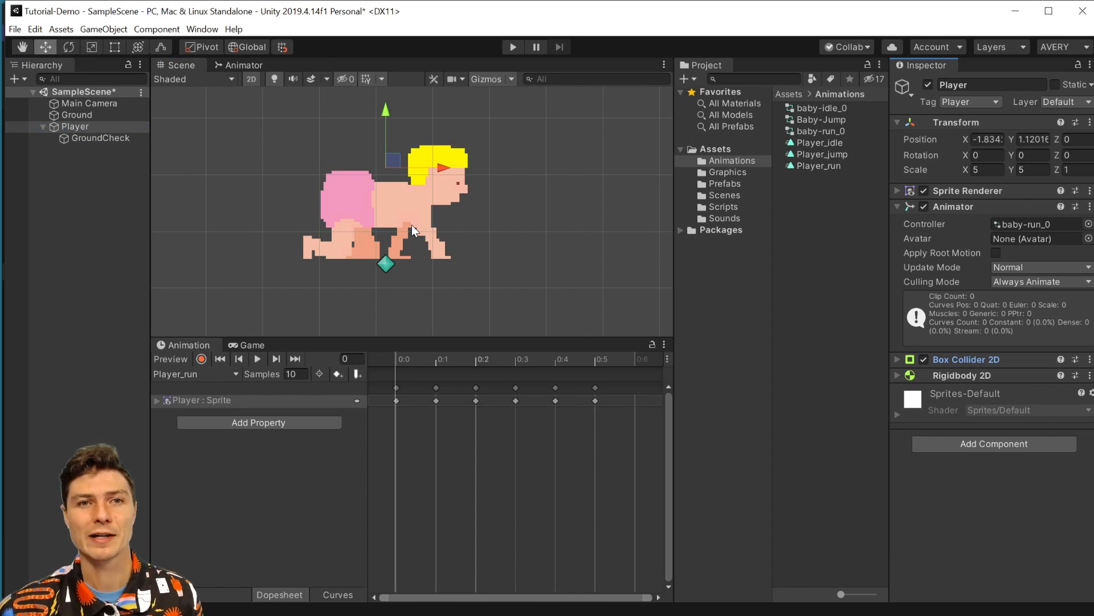
# Start importing new assets into the project's Scripts folder, browsing to Downloads > Template-Fall2020-NEW > Assets > Scripts
pyautogui.click(725, 207)
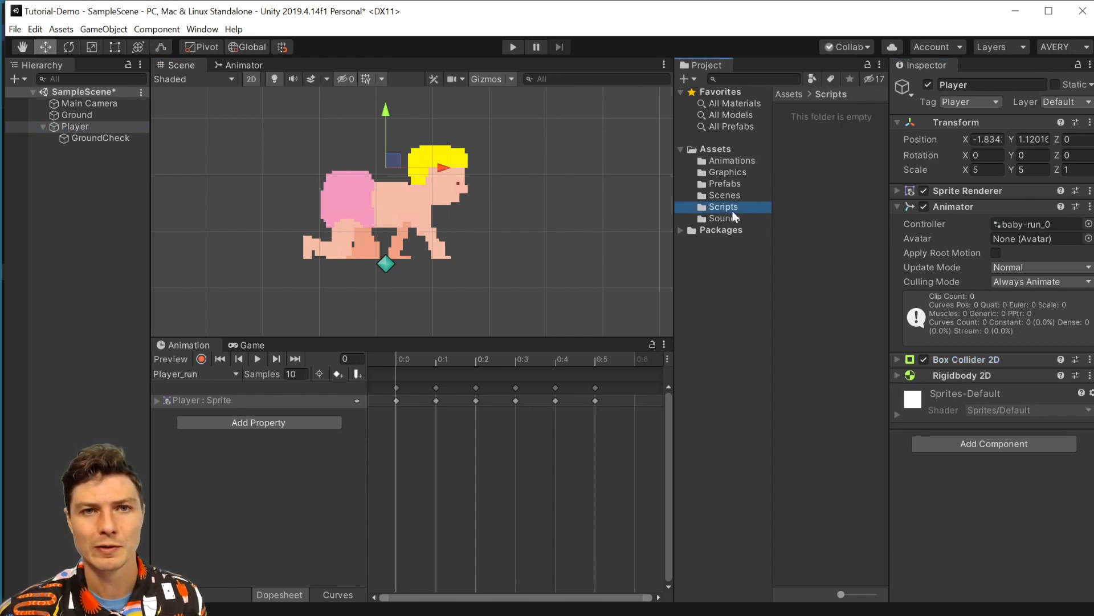
pyautogui.rightClick(796, 185)
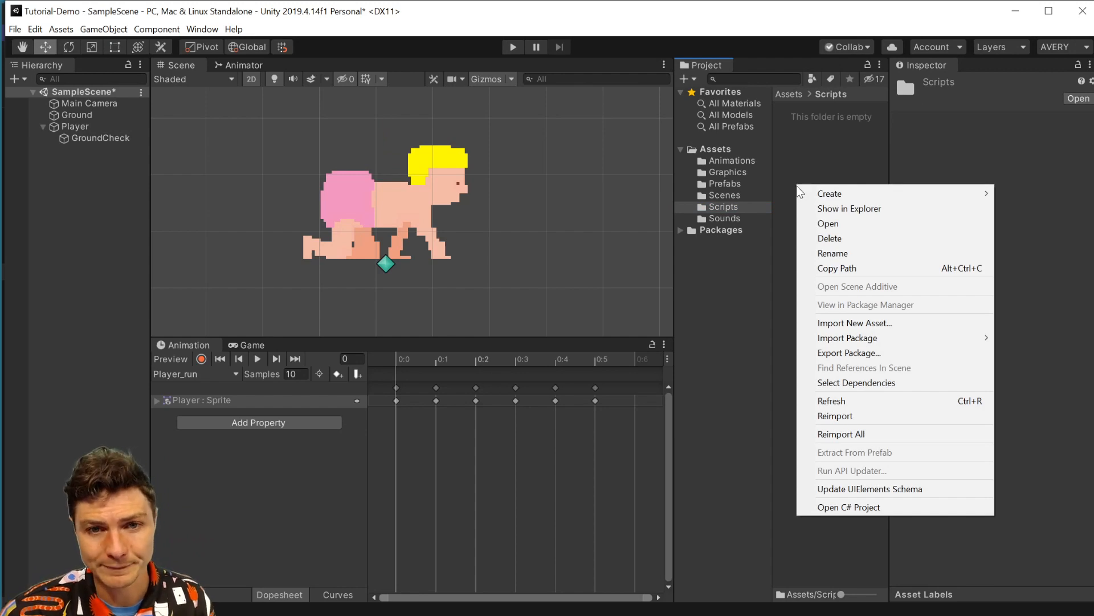
pyautogui.click(853, 323)
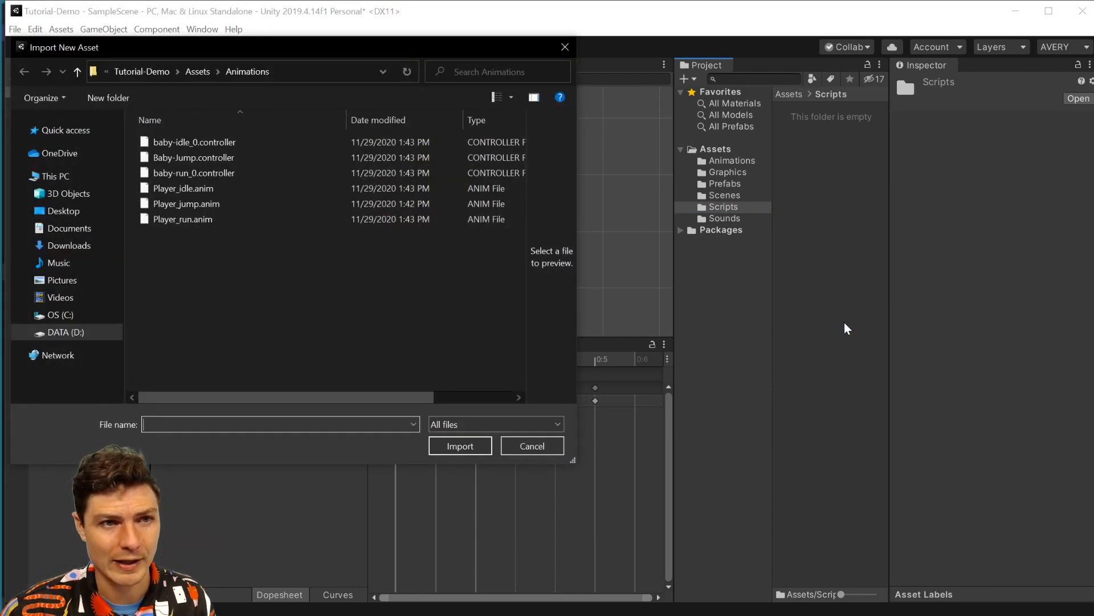
pyautogui.click(197, 71)
pyautogui.doubleClick(159, 203)
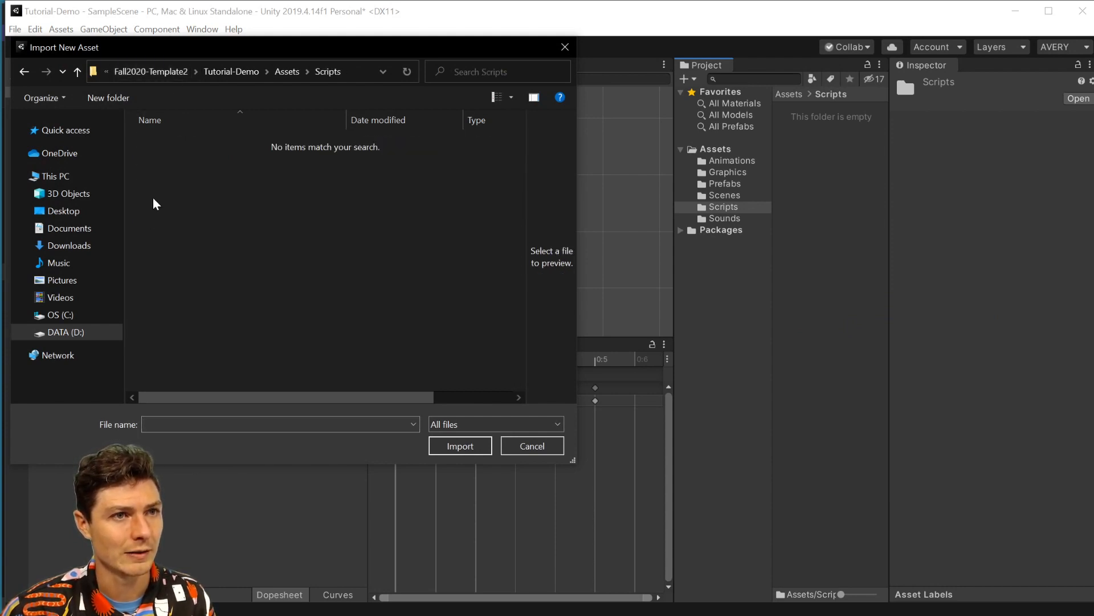
pyautogui.click(288, 72)
pyautogui.click(151, 71)
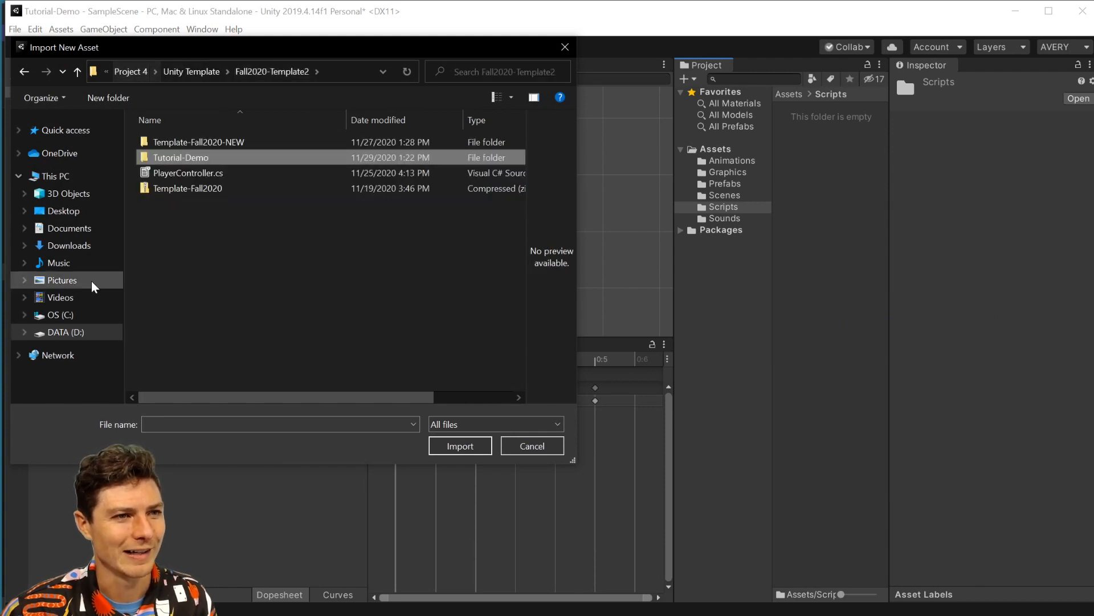
pyautogui.click(68, 247)
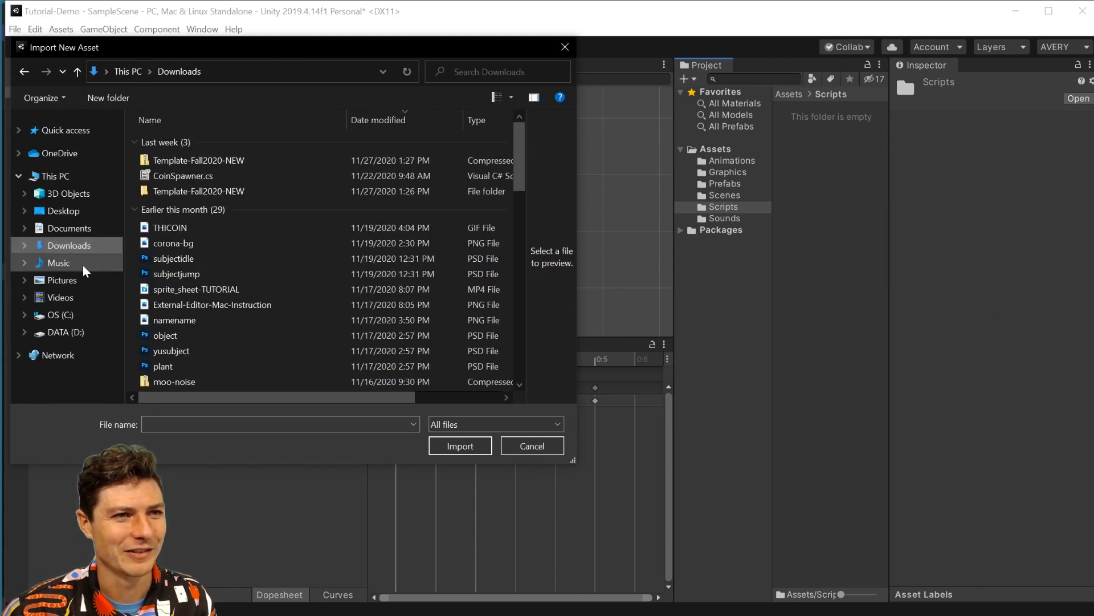
pyautogui.doubleClick(180, 192)
pyautogui.click(153, 144)
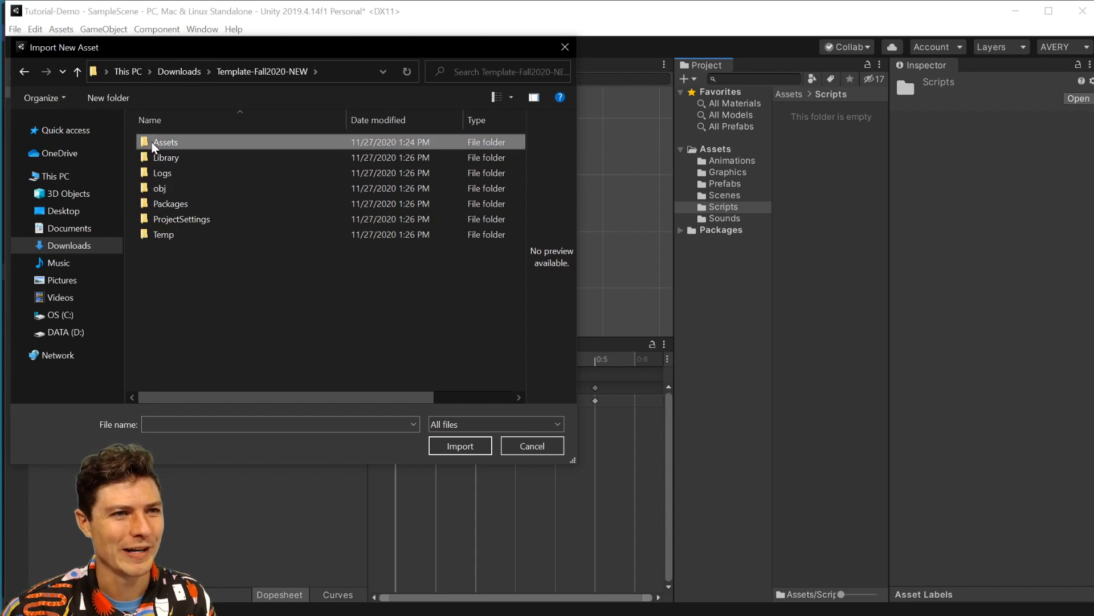
pyautogui.doubleClick(153, 144)
pyautogui.doubleClick(165, 205)
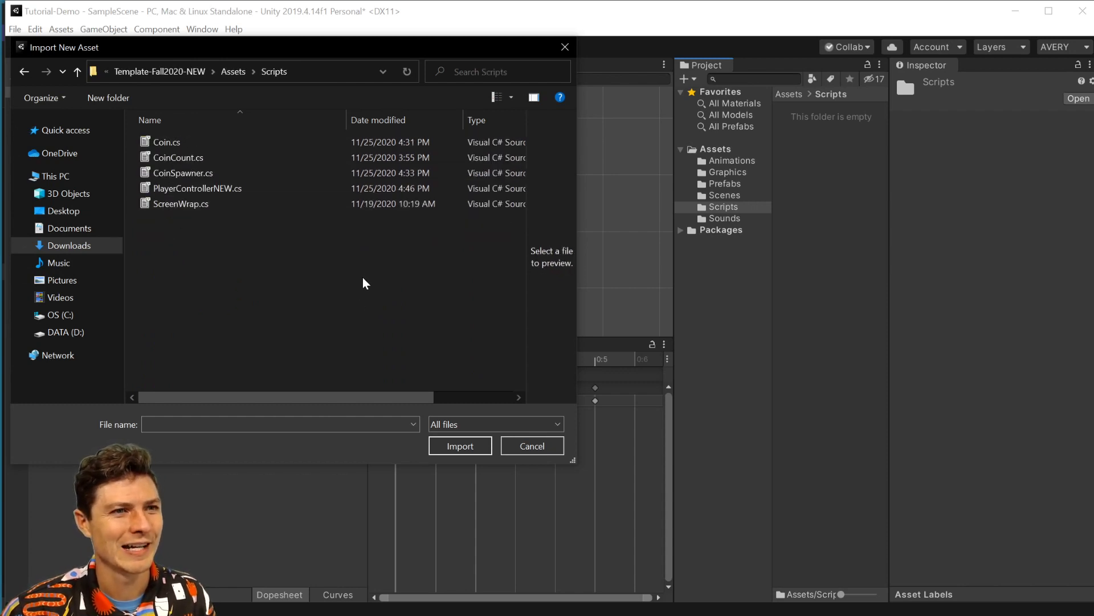
# Import Coin.cs, CoinCount.cs, CoinSpawner.cs, PlayerControllerNEW.cs and ScreenWrap.cs into the Scripts folder, and save the scene
pyautogui.click(190, 193)
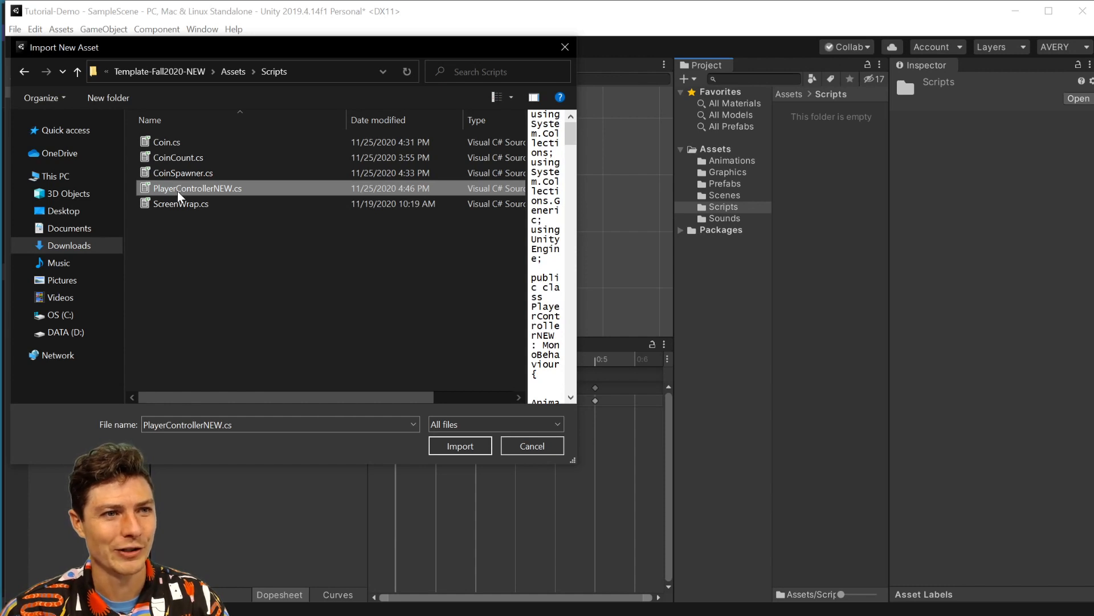
pyautogui.keyDown('ctrl'); pyautogui.click(172, 208); pyautogui.keyUp('ctrl')
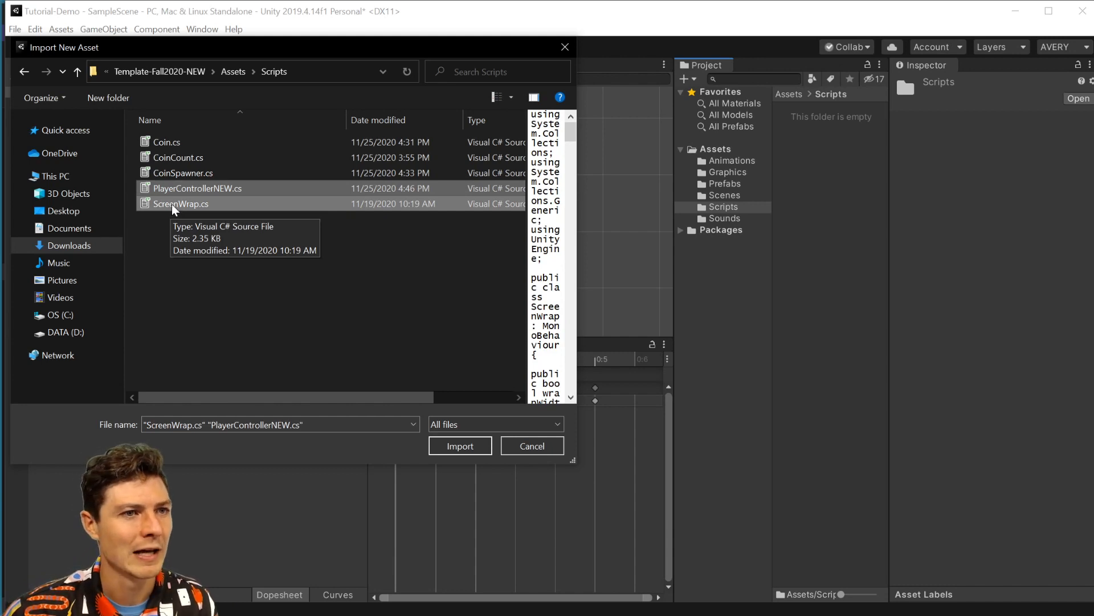
pyautogui.keyDown('shift'); pyautogui.click(164, 143); pyautogui.keyUp('shift')
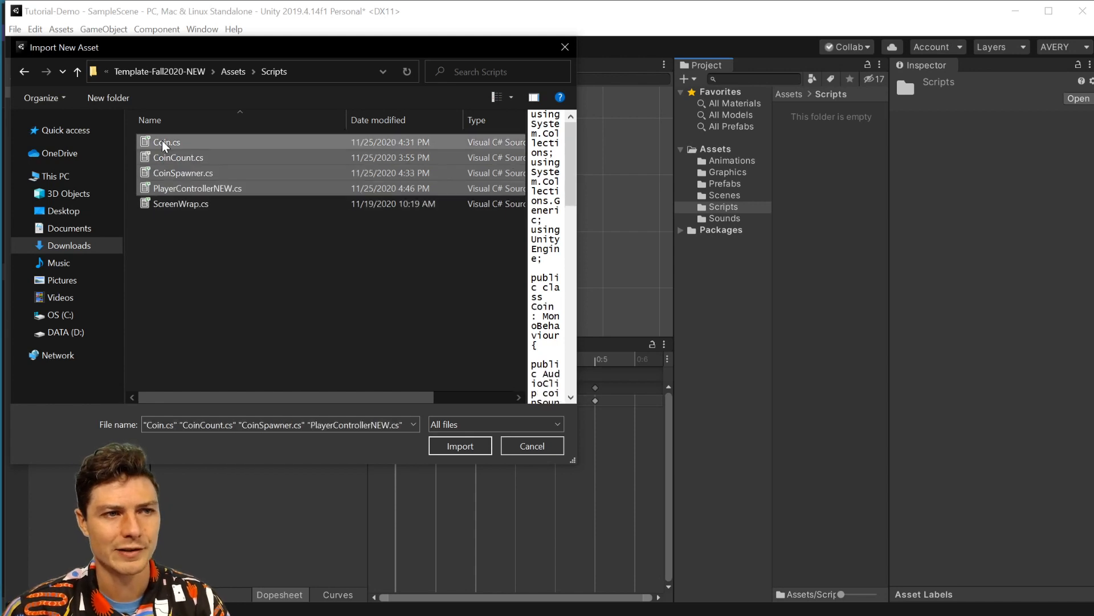
pyautogui.click(168, 204)
pyautogui.keyDown('shift'); pyautogui.click(169, 143); pyautogui.keyUp('shift')
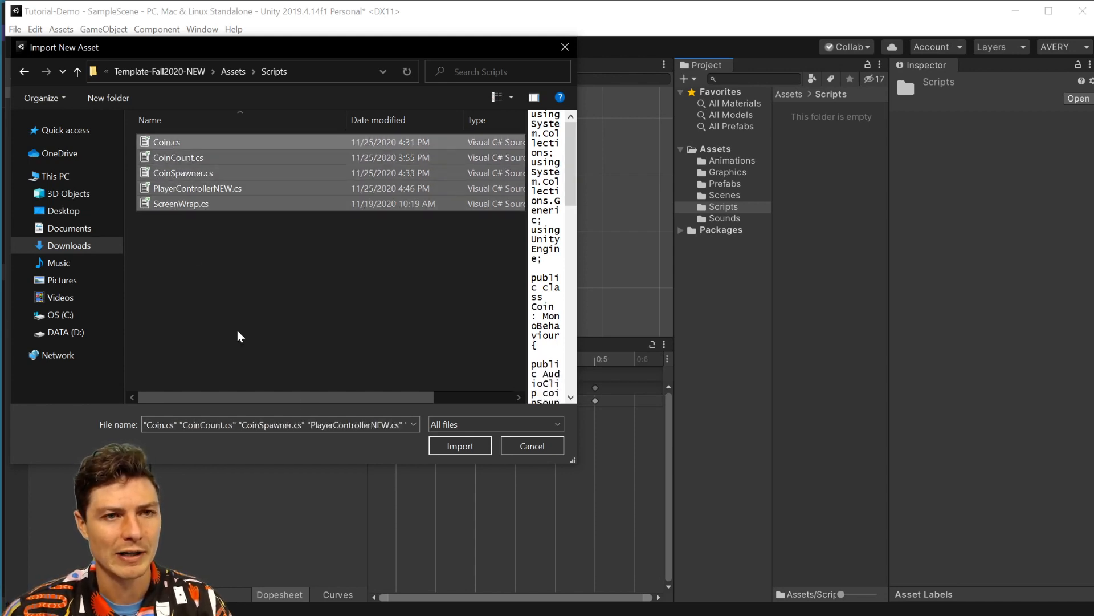
pyautogui.click(462, 447)
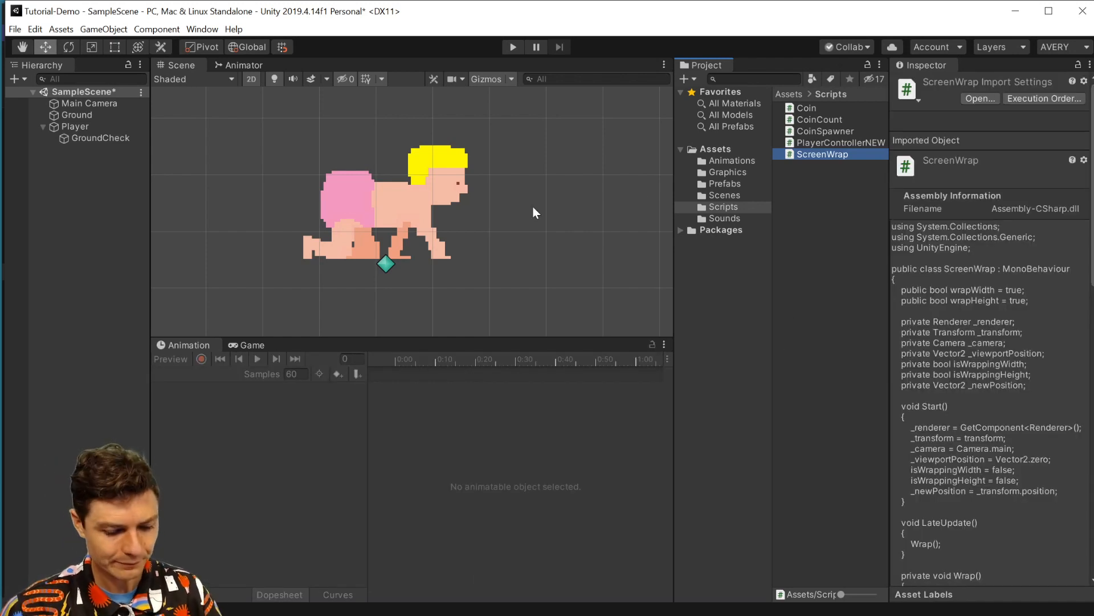
pyautogui.hotkey('ctrl', 's')
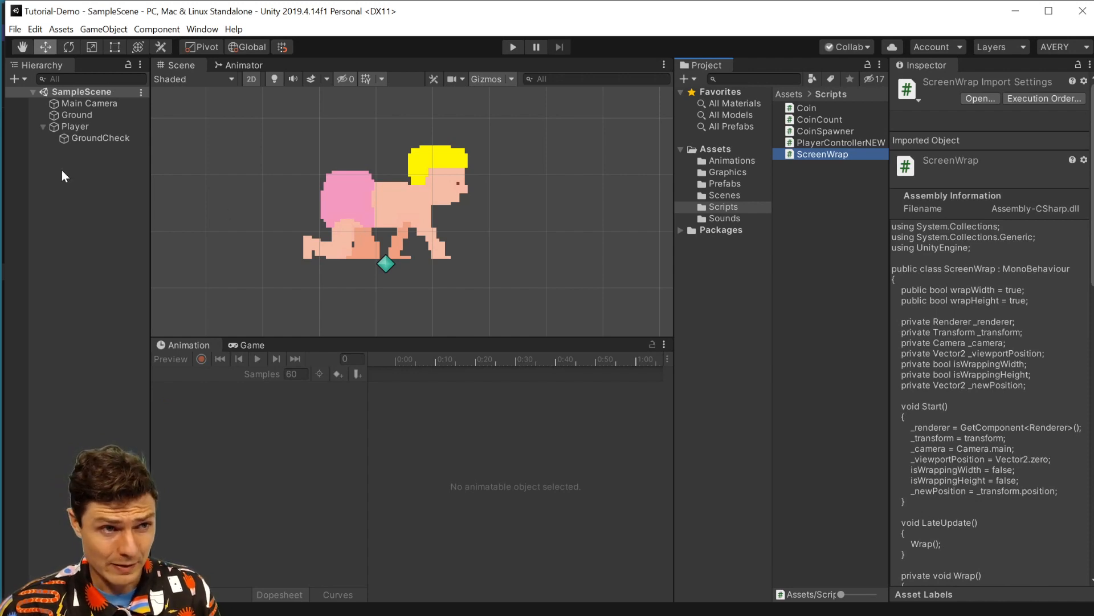
# Attach the PlayerControllerNEW and ScreenWrap scripts to the Player object as components
pyautogui.click(75, 126)
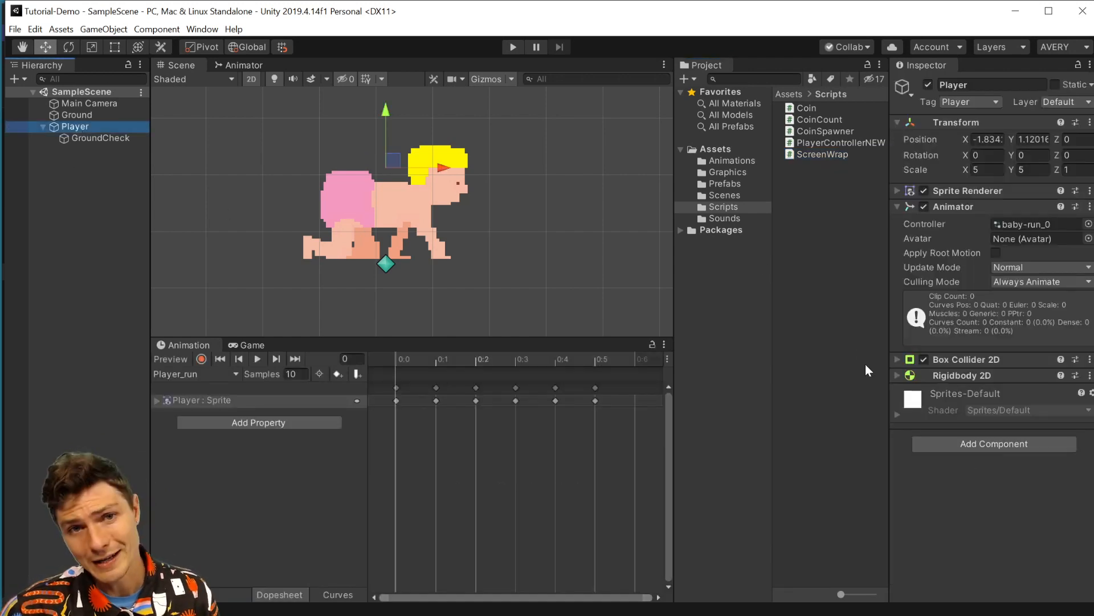
pyautogui.moveTo(821, 143); pyautogui.dragTo(960, 471)
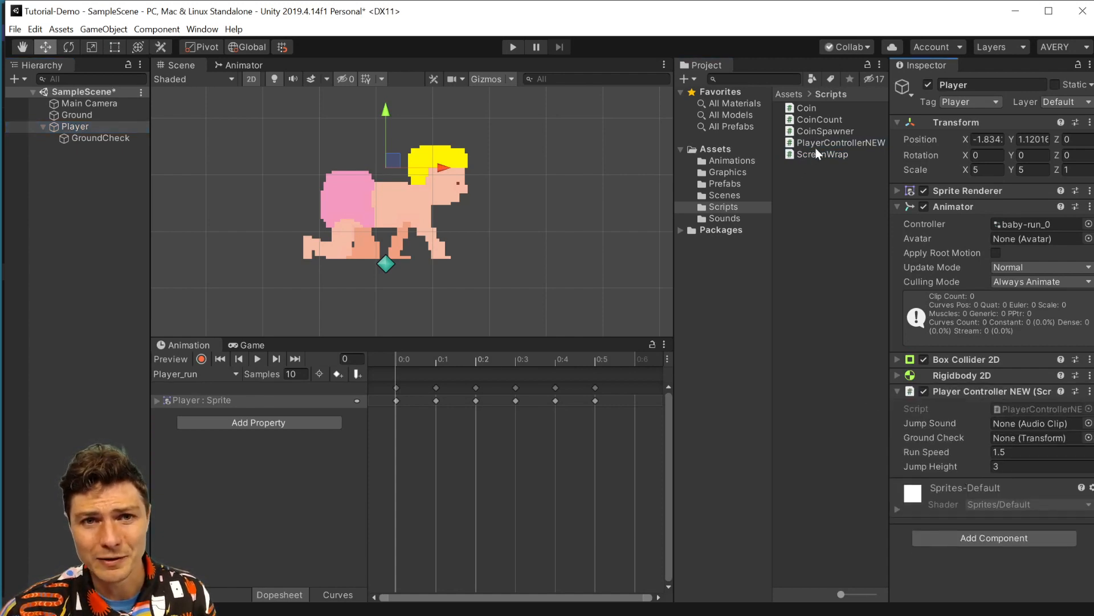
pyautogui.moveTo(792, 155); pyautogui.dragTo(958, 565)
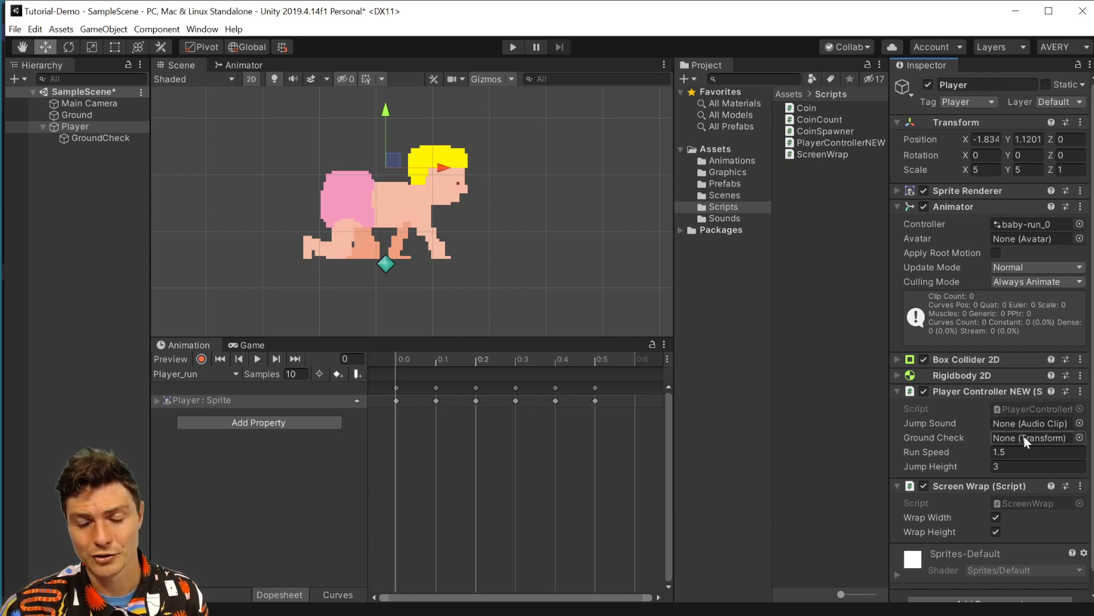
# Open the transform selection for the Ground Check property of the Player's Player Controller NEW script
pyautogui.click(1079, 438)
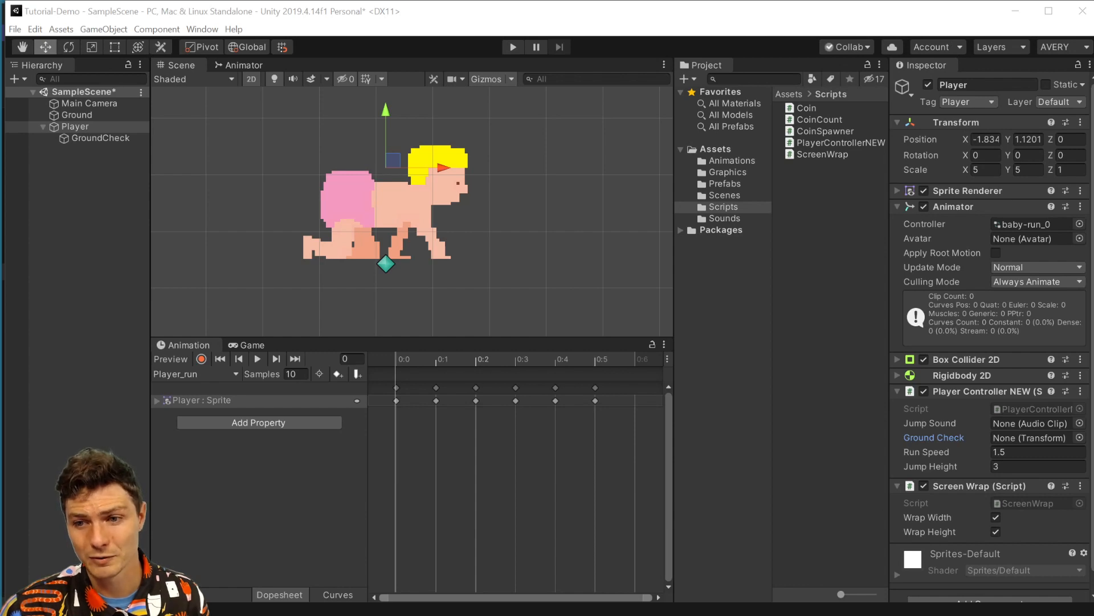
pyautogui.click(1079, 437)
pyautogui.moveTo(806, 325); pyautogui.dragTo(771, 201)
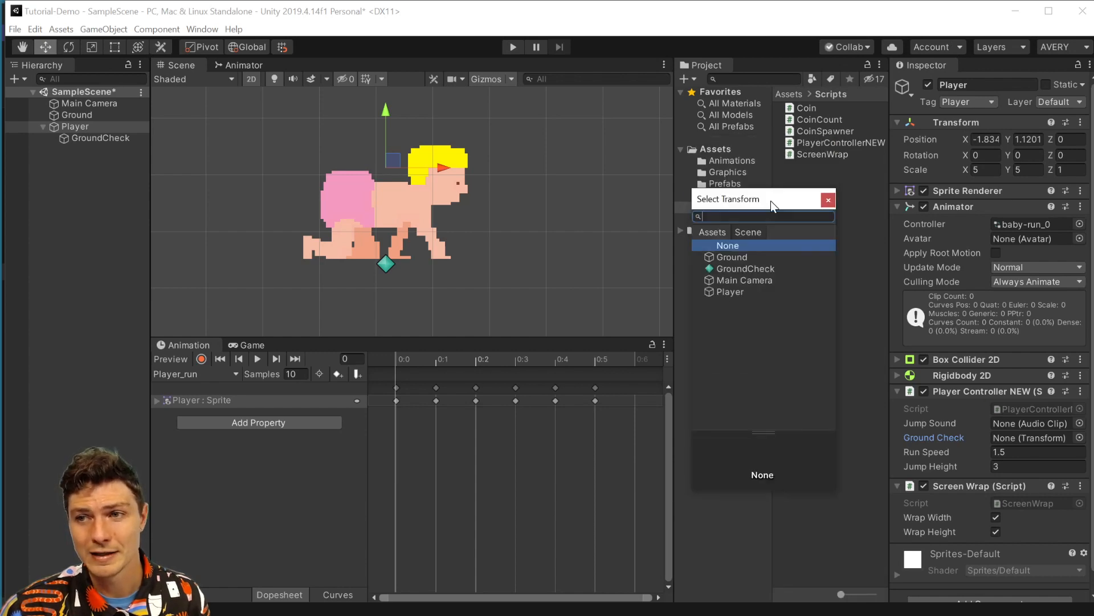
# Assign the GroundCheck object to the Ground Check field of the Player's Player Controller NEW script
pyautogui.click(824, 197)
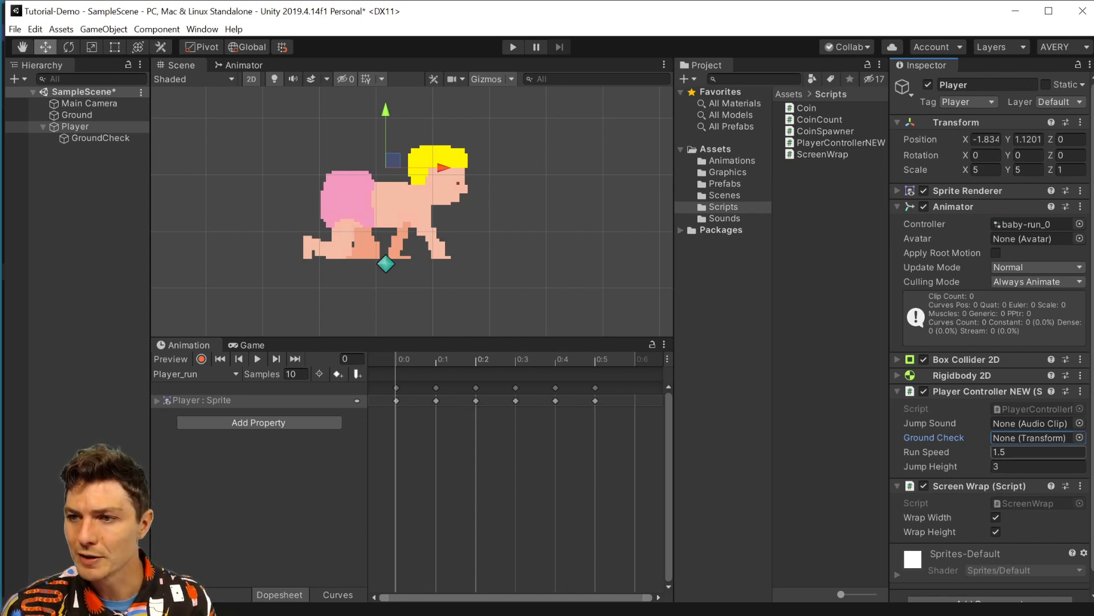
pyautogui.click(1079, 437)
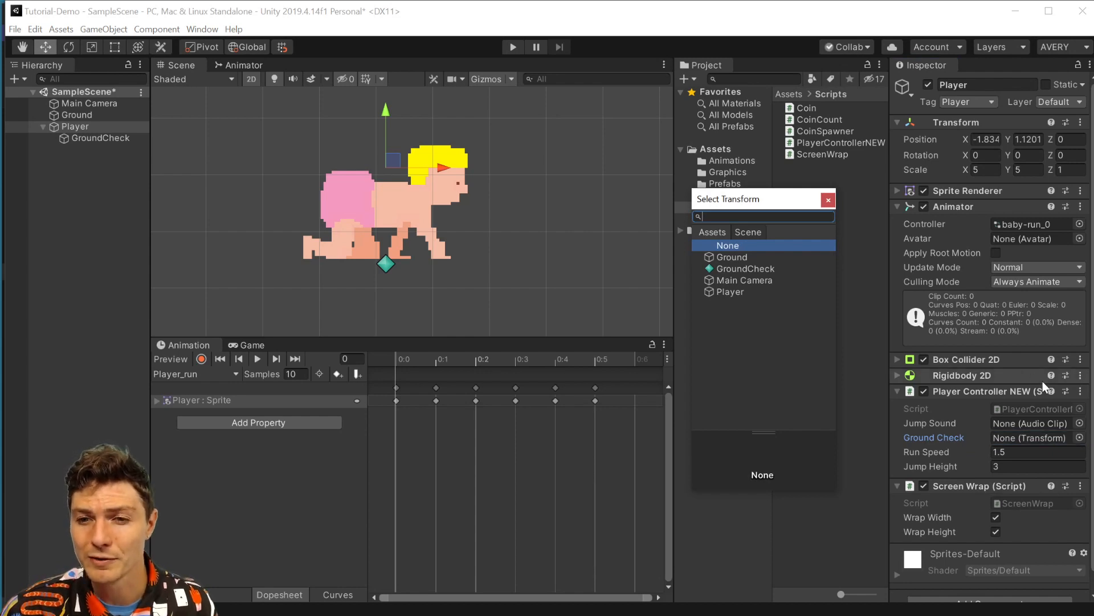
pyautogui.click(746, 269)
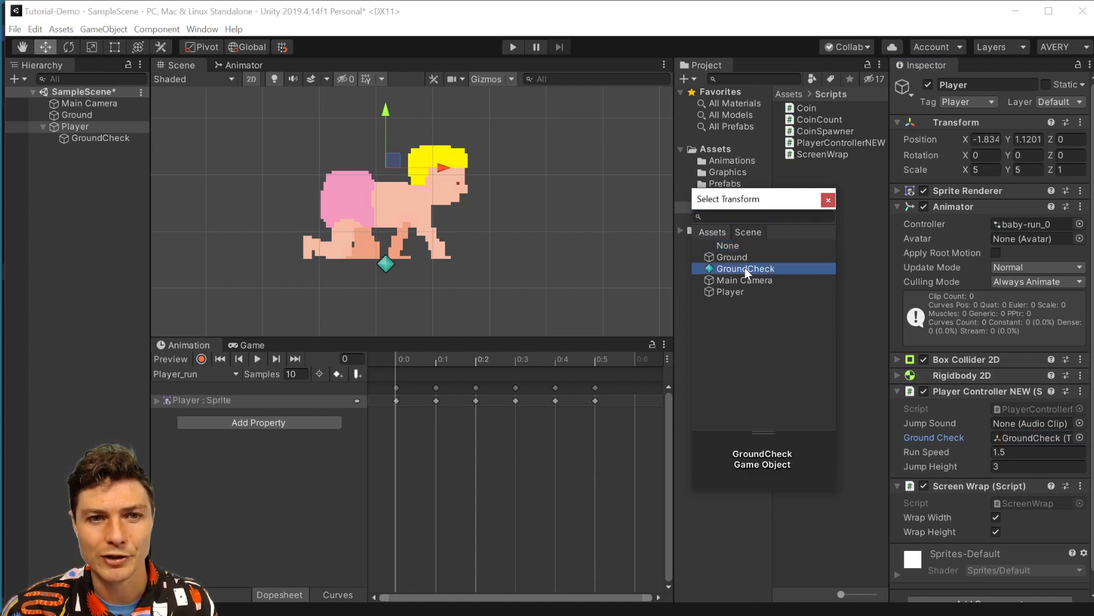
pyautogui.click(744, 268)
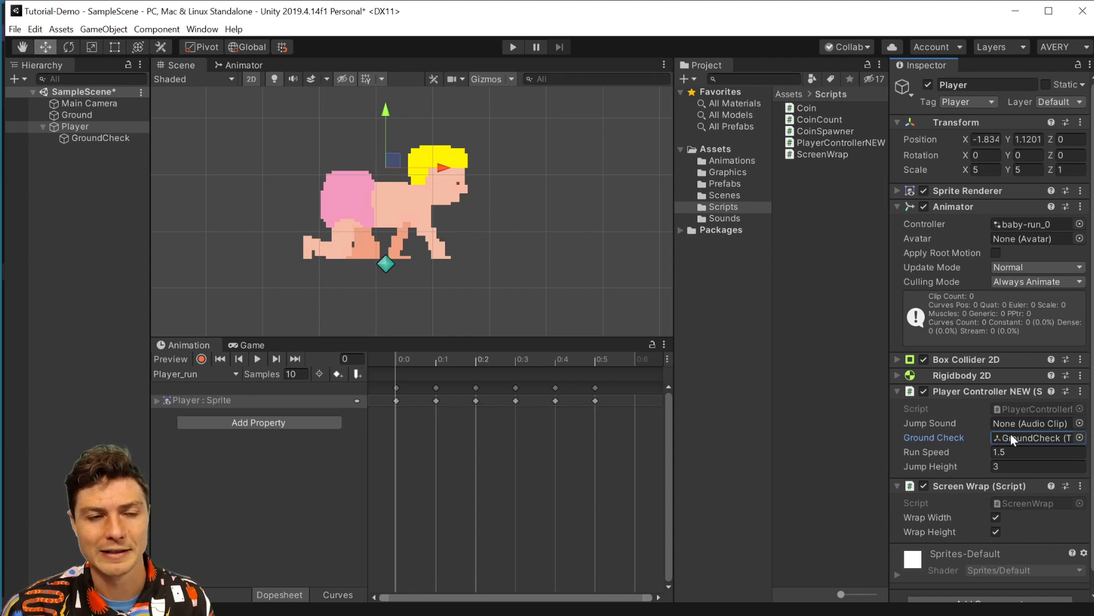
# Run the game in the Game view, test moving the player right and left and jumping, and stop it
pyautogui.scroll(-4, 422, 231)
pyautogui.click(249, 345)
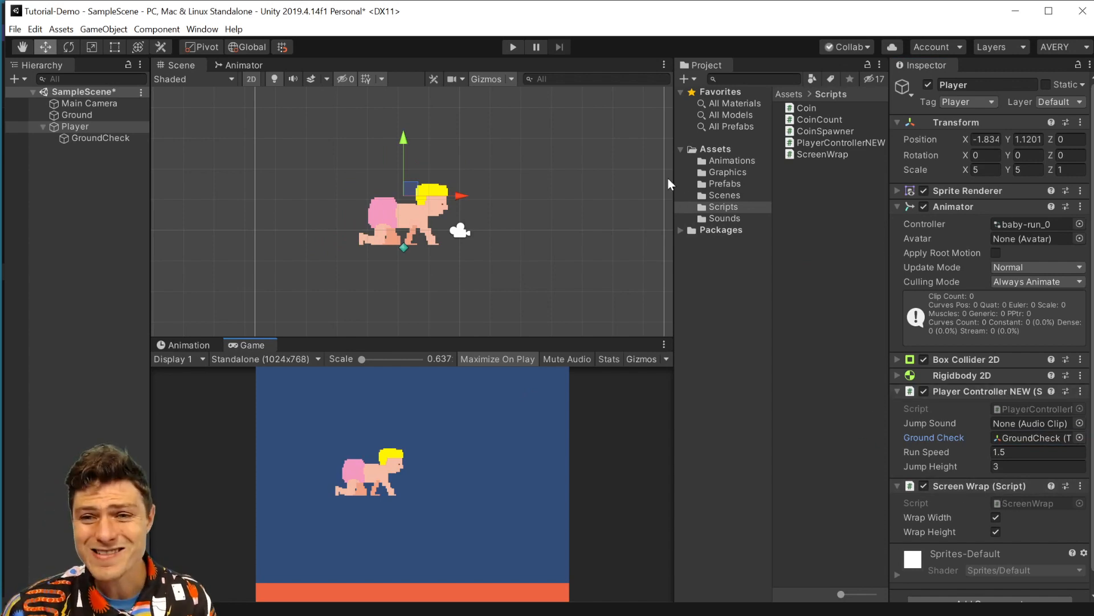
pyautogui.click(513, 47)
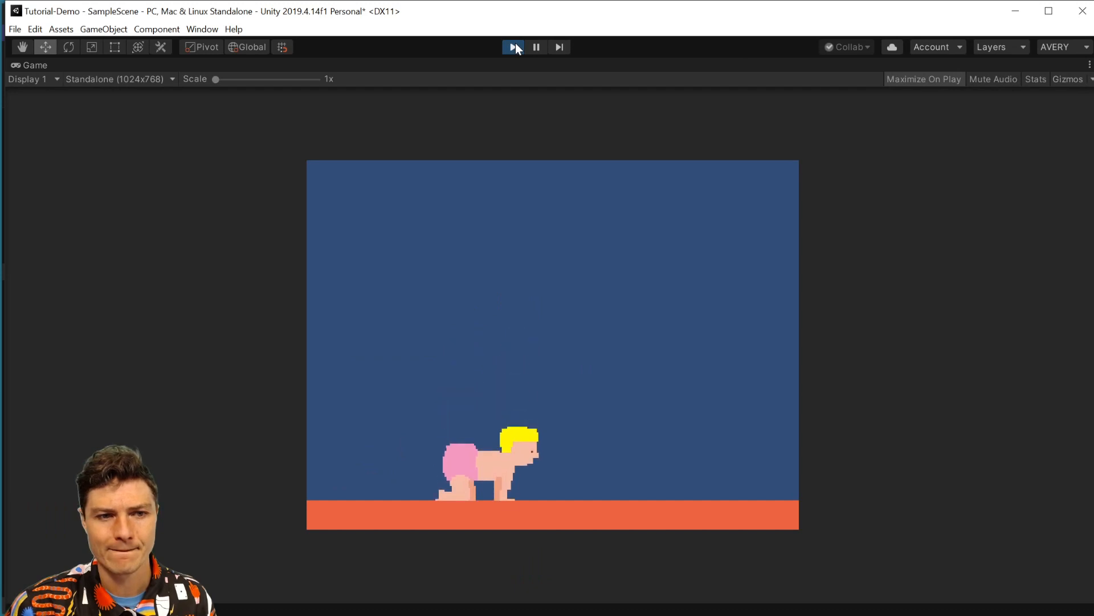
pyautogui.press('Right')
pyautogui.press('Left')
pyautogui.press('space')
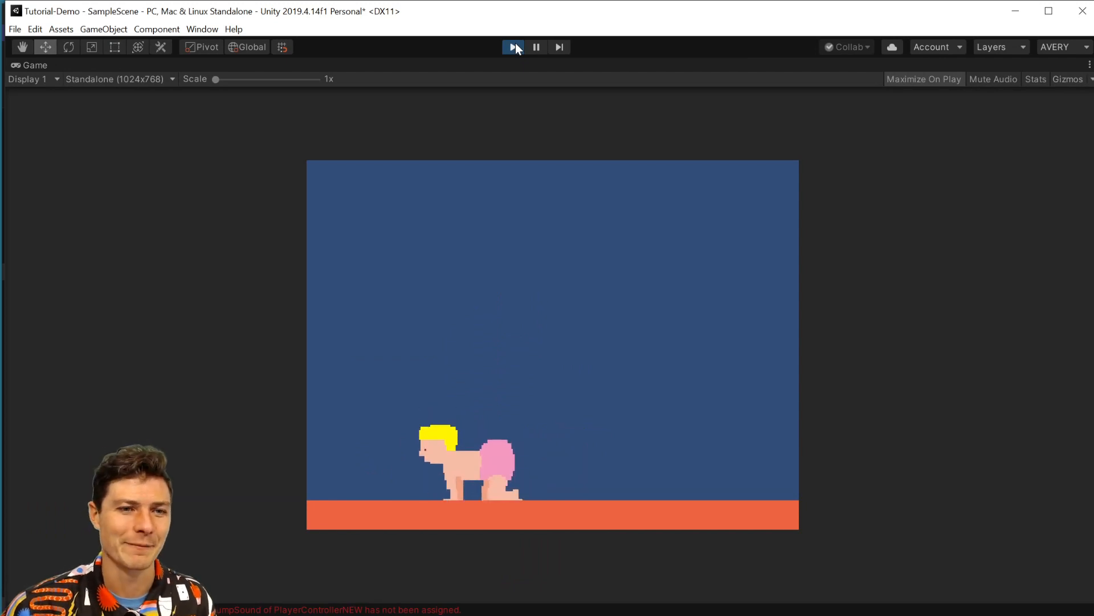
pyautogui.click(514, 47)
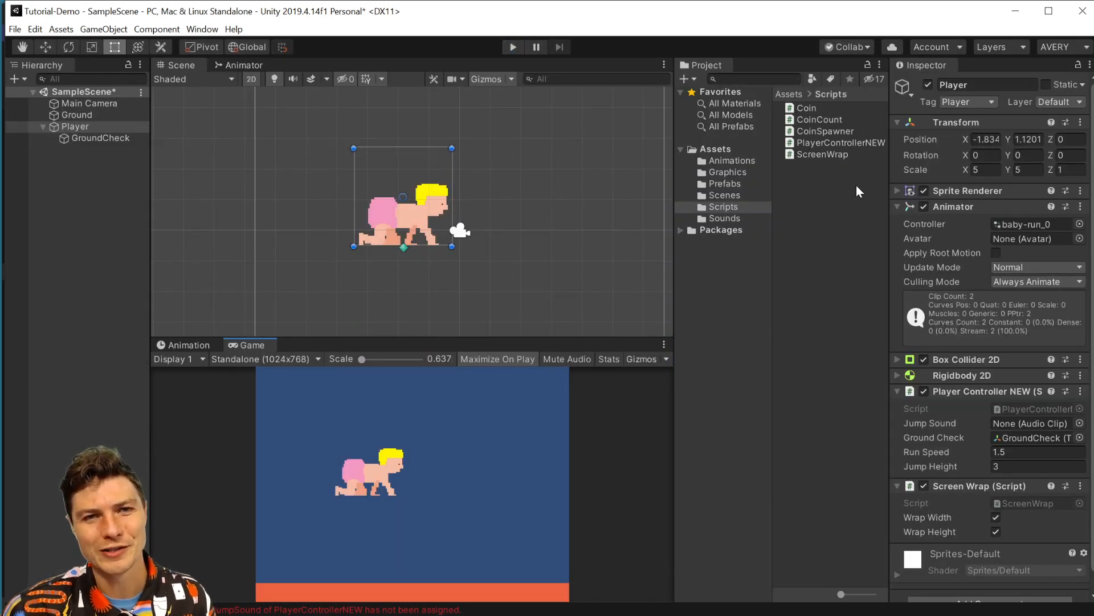
# Expand the Player's Rigidbody 2D settings in place of its controller script, and briefly run the game to check the landing
pyautogui.click(100, 103)
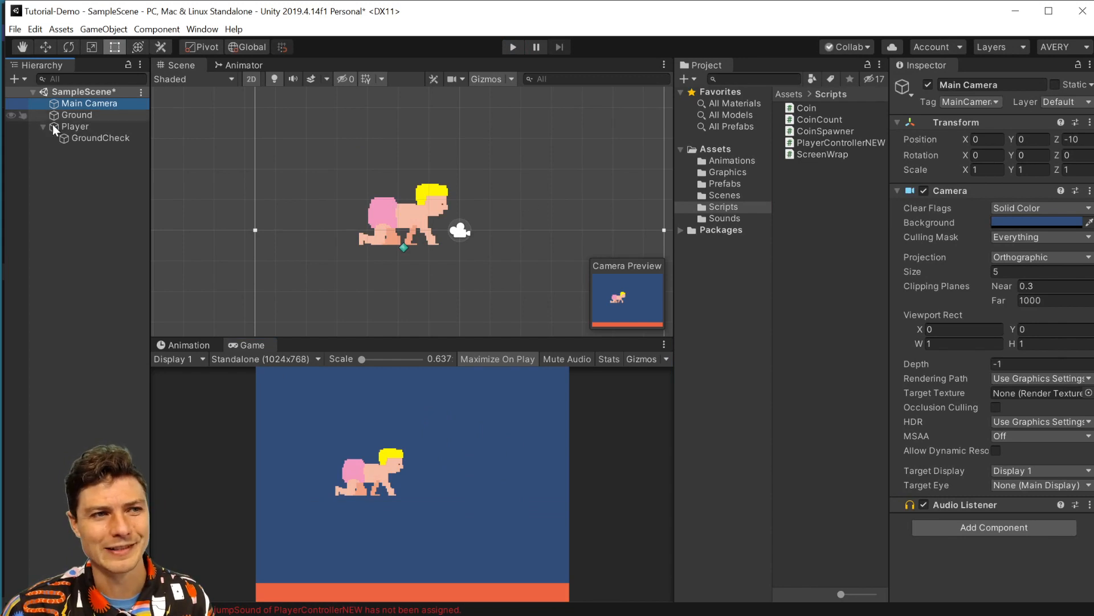
pyautogui.click(69, 127)
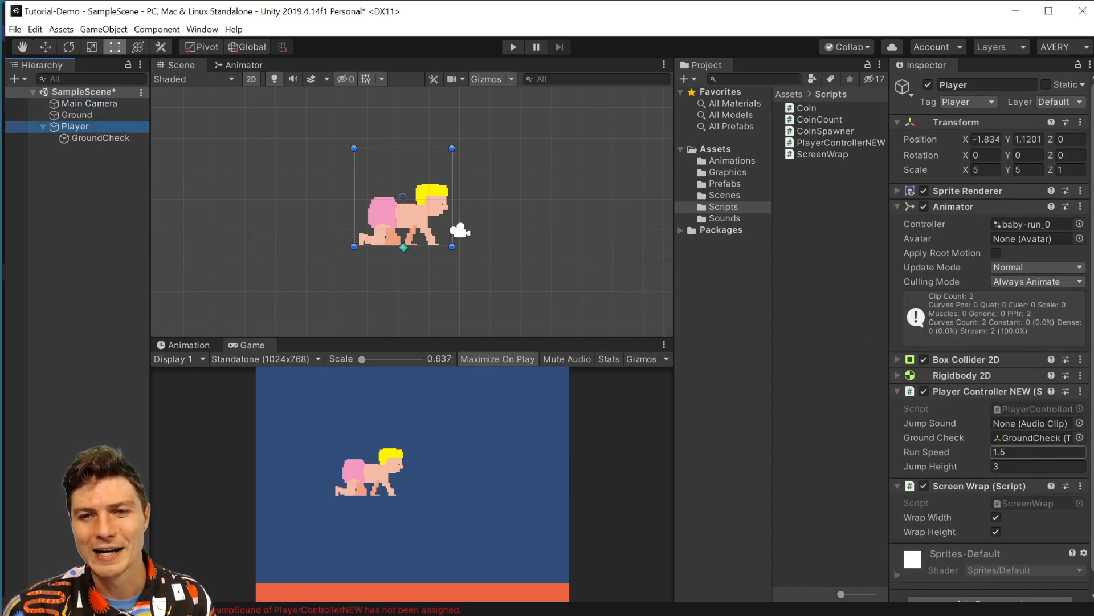
pyautogui.moveTo(1009, 101)
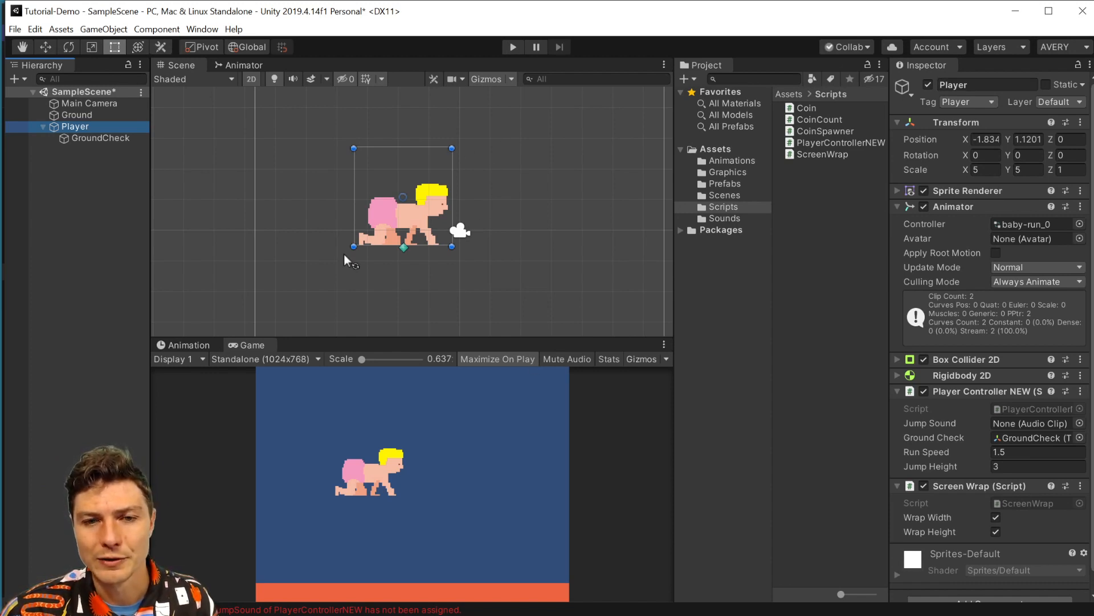
pyautogui.click(896, 394)
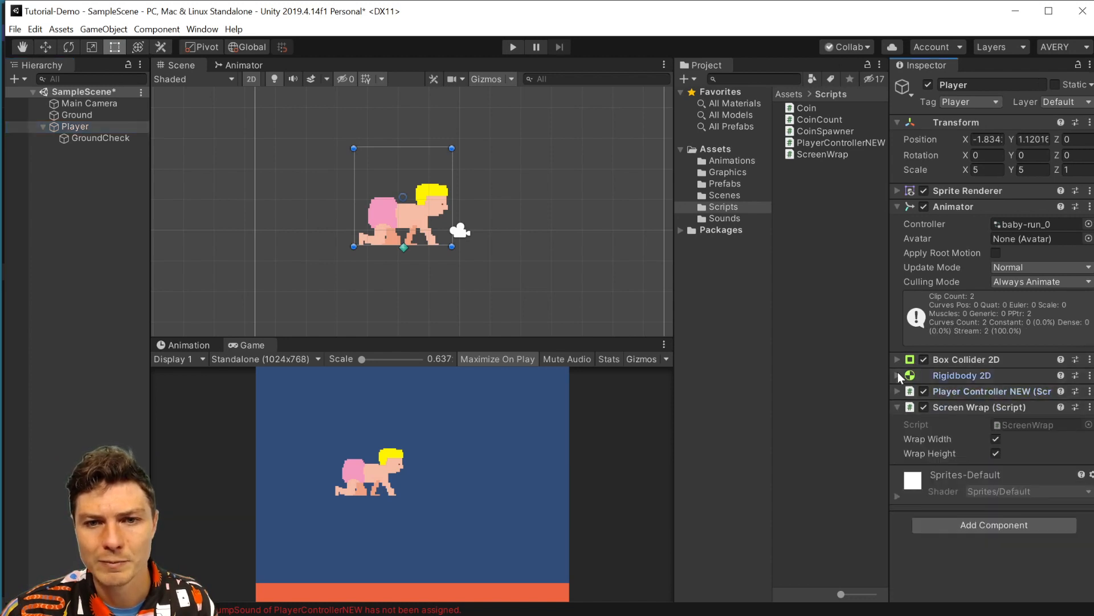
pyautogui.click(898, 373)
pyautogui.scroll(-5, 898, 373)
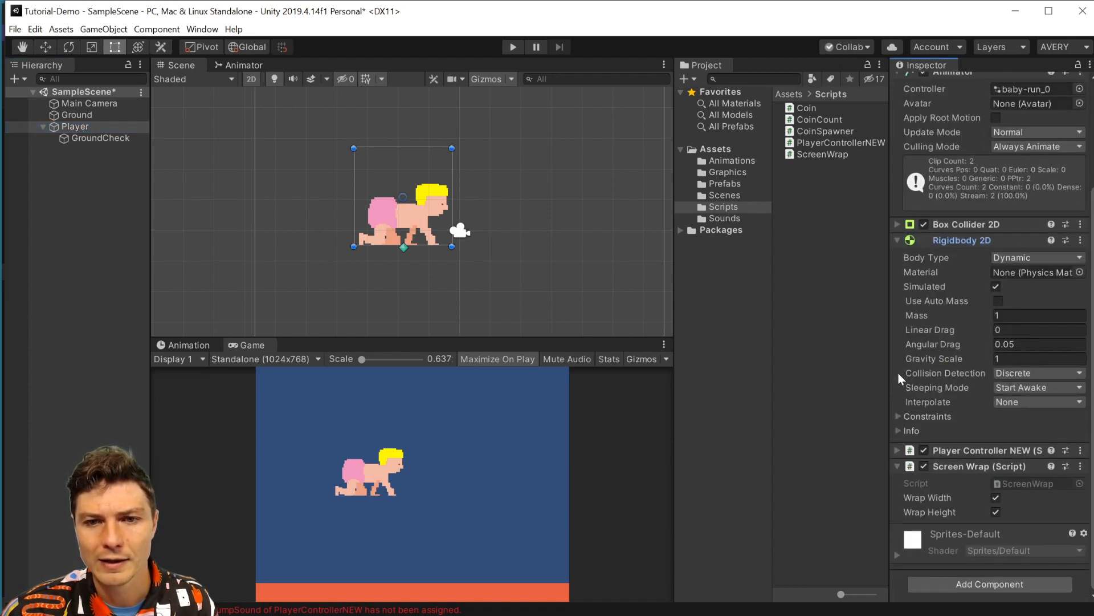
pyautogui.scroll(5, 904, 265)
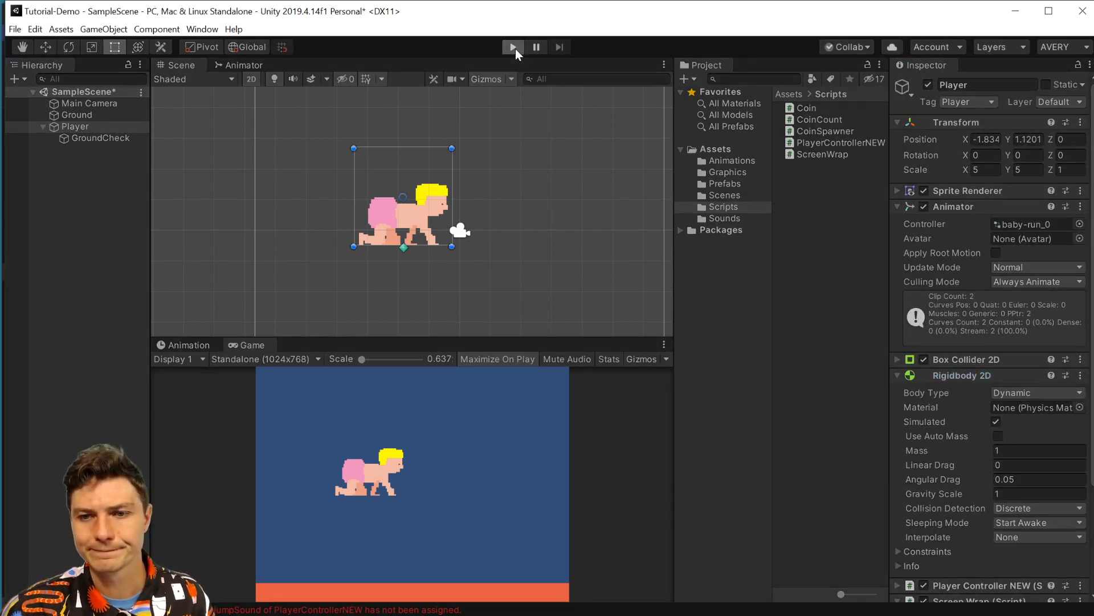
pyautogui.click(514, 47)
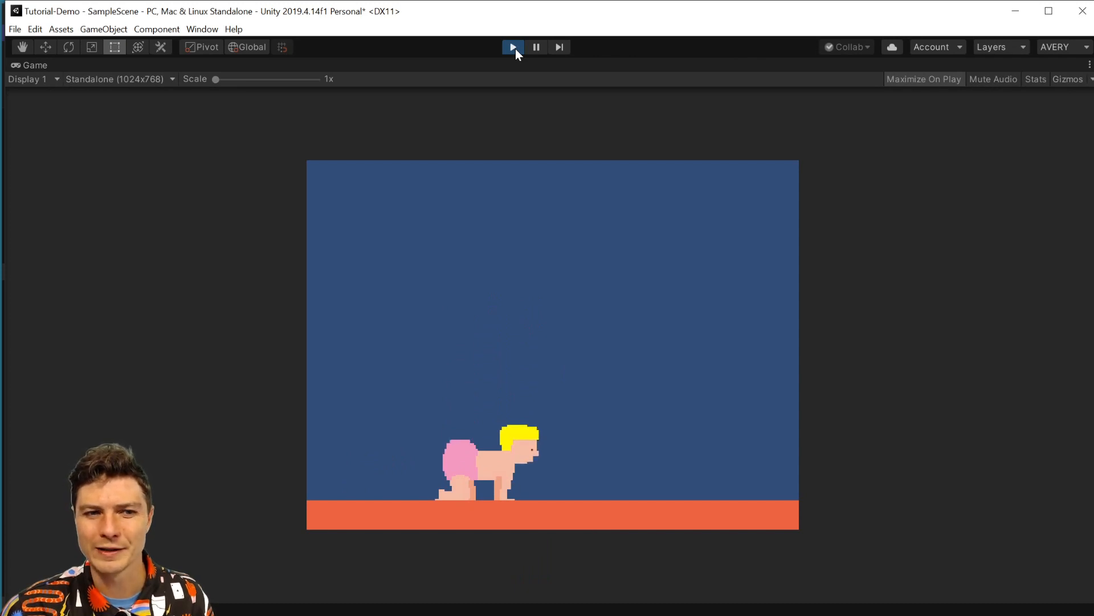
pyautogui.click(514, 48)
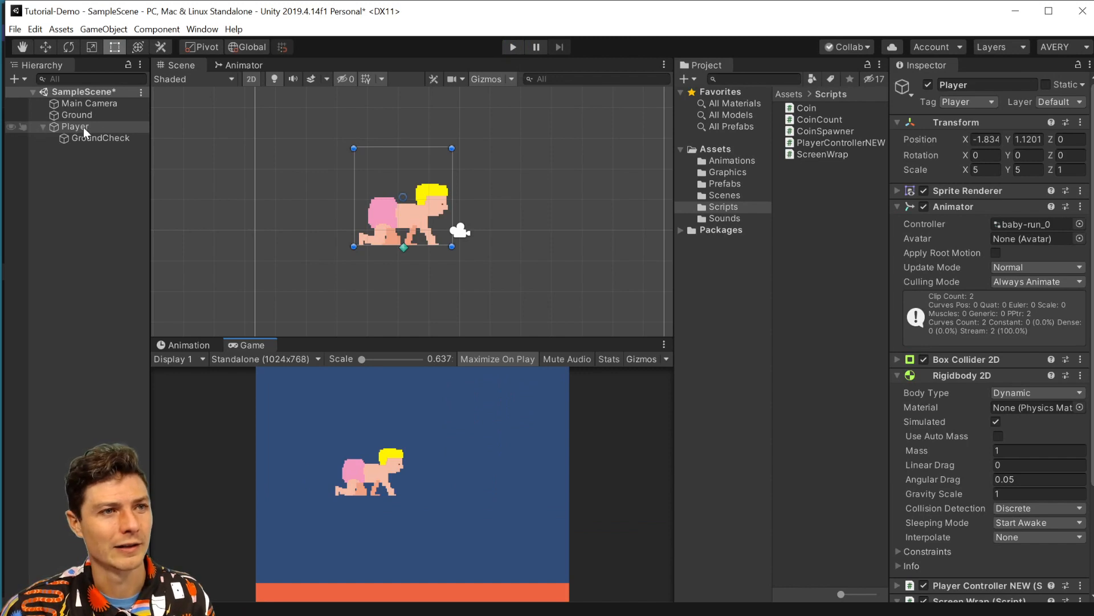
# Set the Player's Rigidbody 2D Collision Detection to Continuous and test the landing in a short game run
pyautogui.scroll(-3, 977, 375)
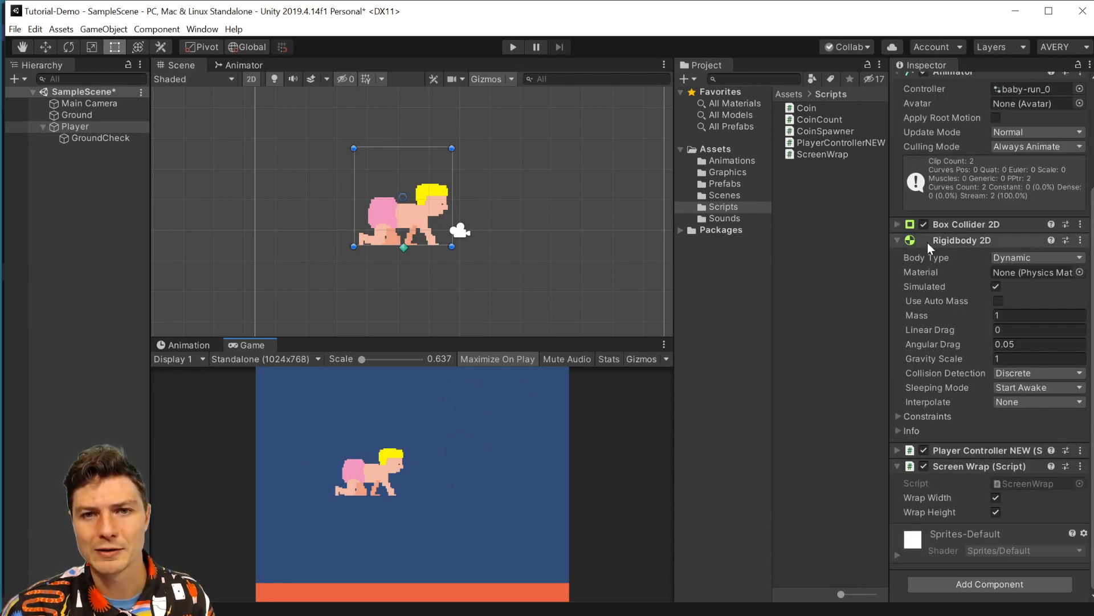
pyautogui.click(1017, 372)
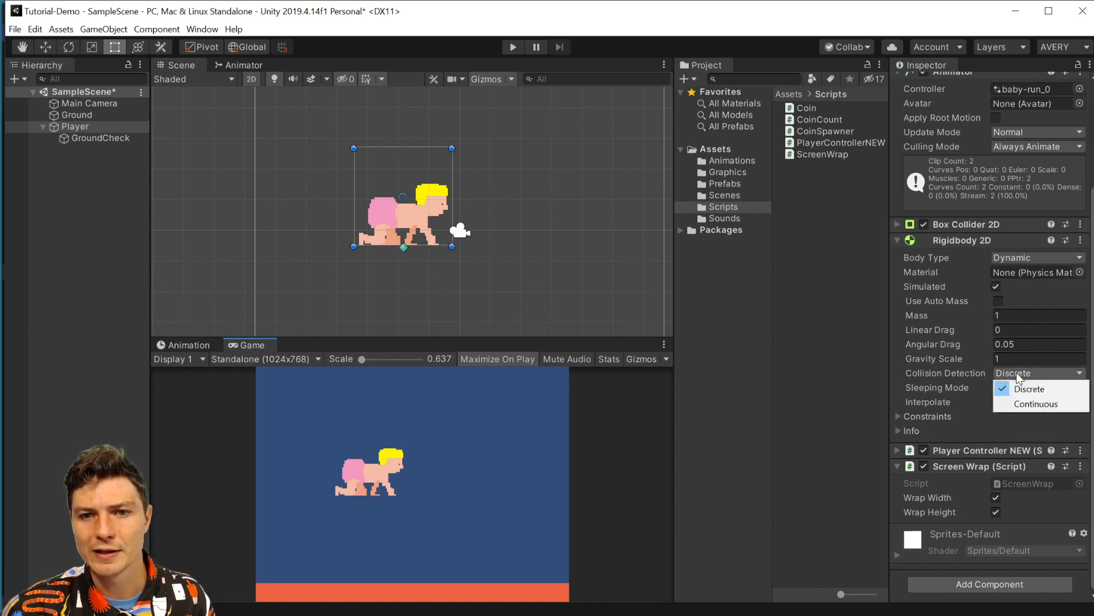
pyautogui.click(1051, 402)
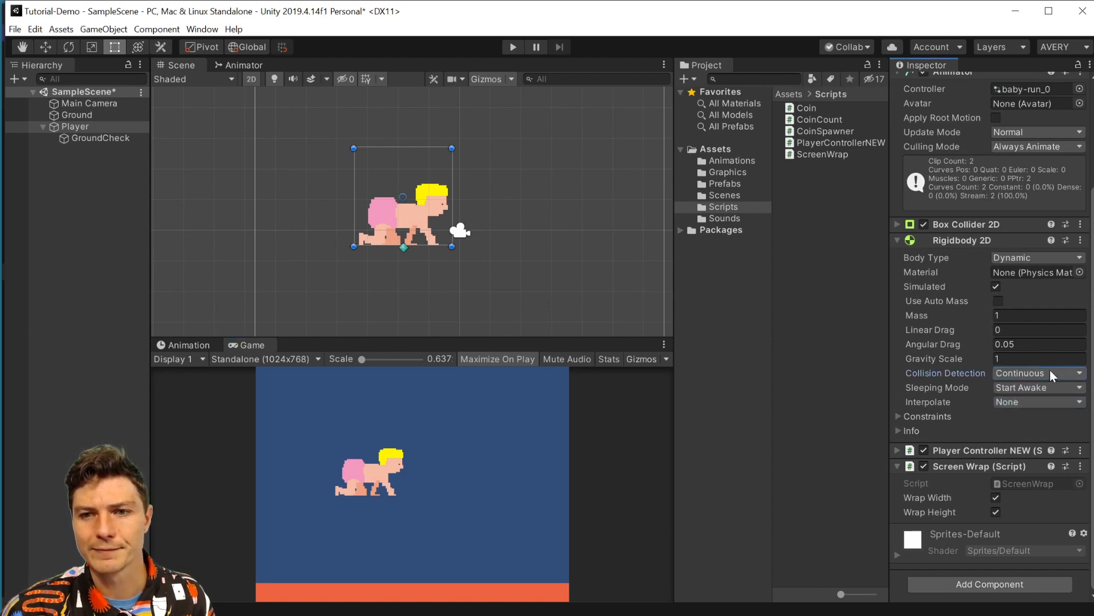
pyautogui.click(514, 47)
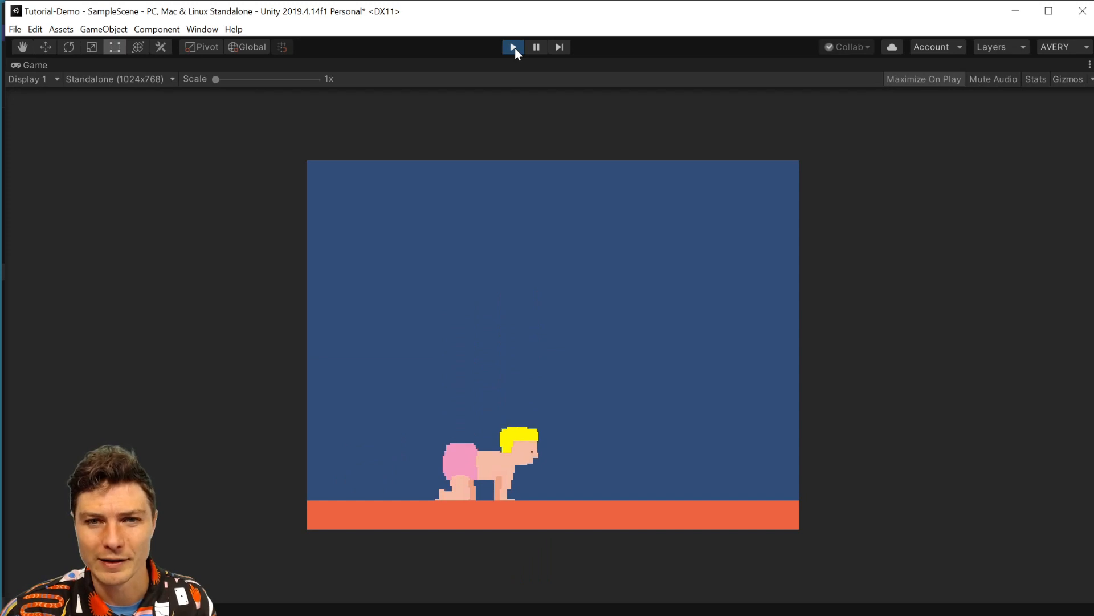
pyautogui.click(514, 48)
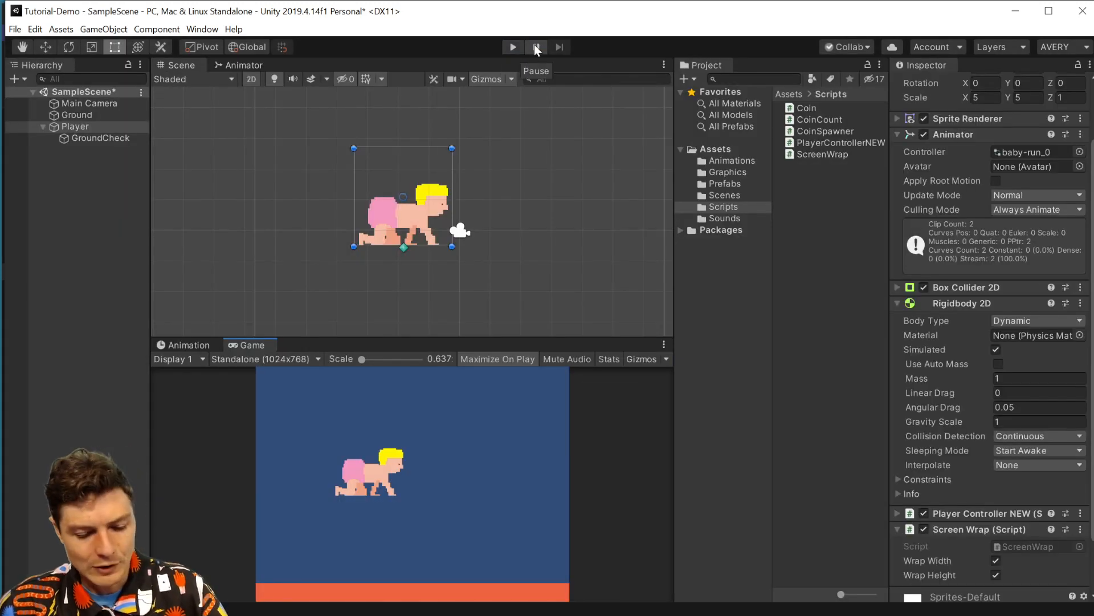
# Save the scene and test the player's movement along the ground in a short game run
pyautogui.hotkey('ctrl', 's')
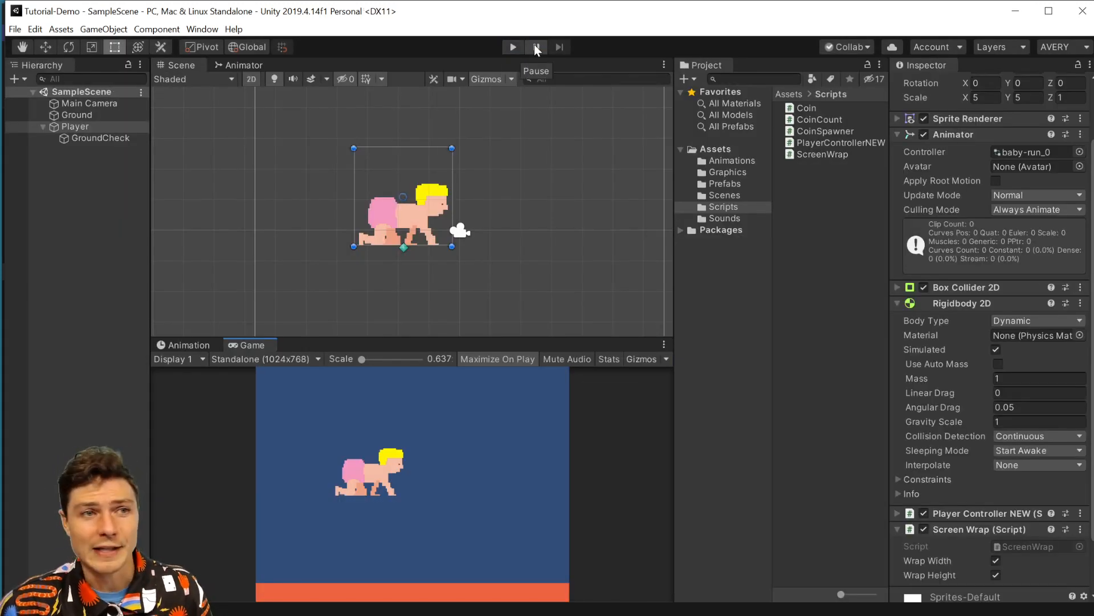
pyautogui.click(15, 29)
pyautogui.click(32, 79)
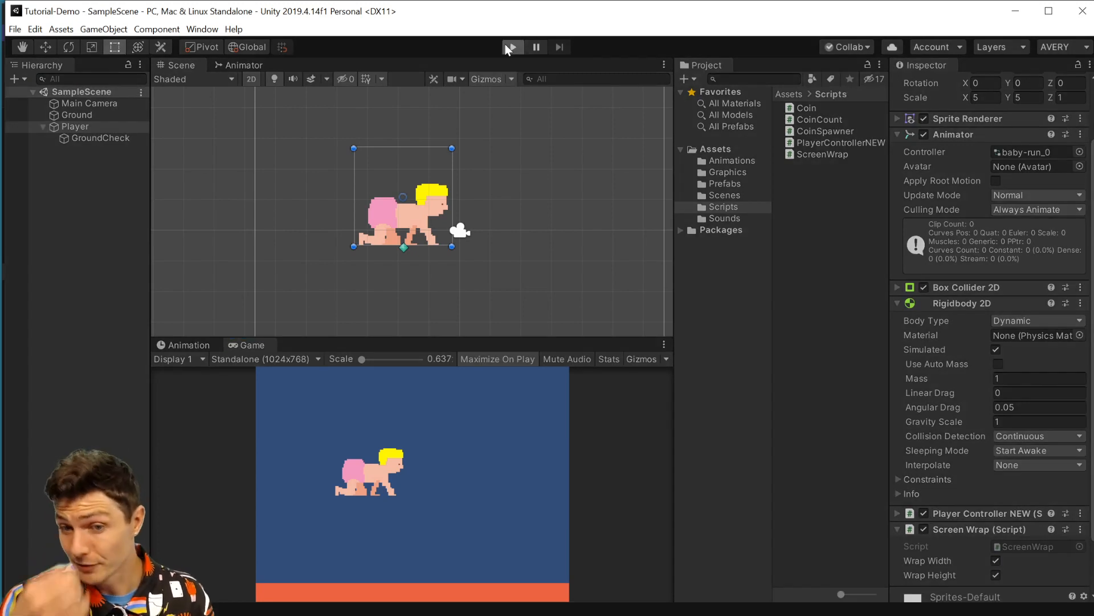
pyautogui.click(505, 43)
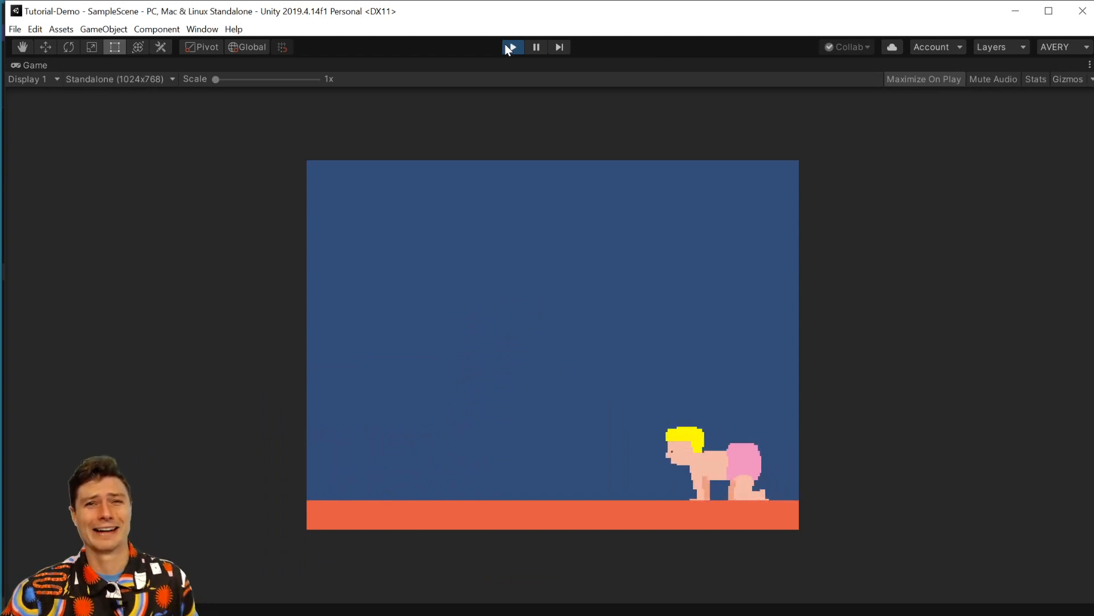
pyautogui.click(515, 53)
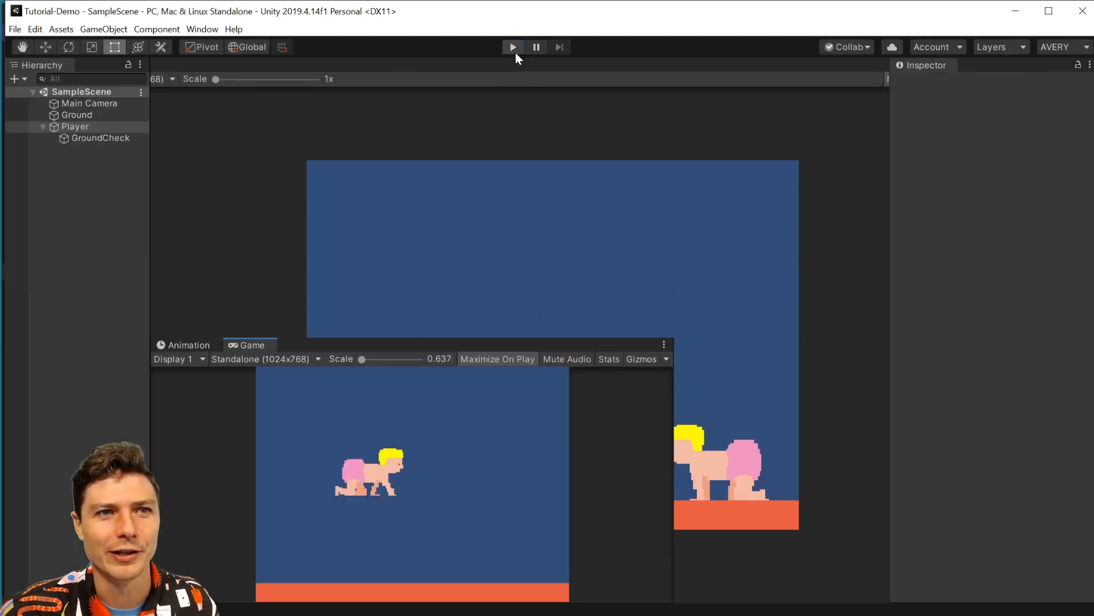
# Set the Run Speed to 8 and the Jump Height to 12 in the Player's Player Controller NEW script
pyautogui.scroll(-2, 927, 461)
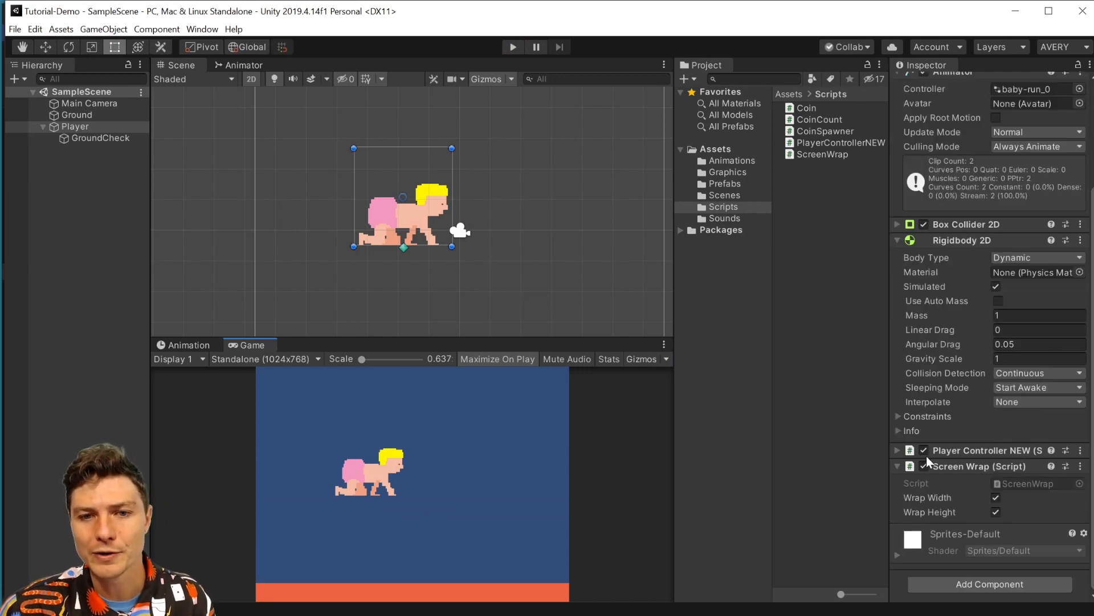
pyautogui.click(896, 450)
pyautogui.scroll(-2, 896, 450)
pyautogui.click(1003, 432)
pyautogui.doubleClick(1003, 433)
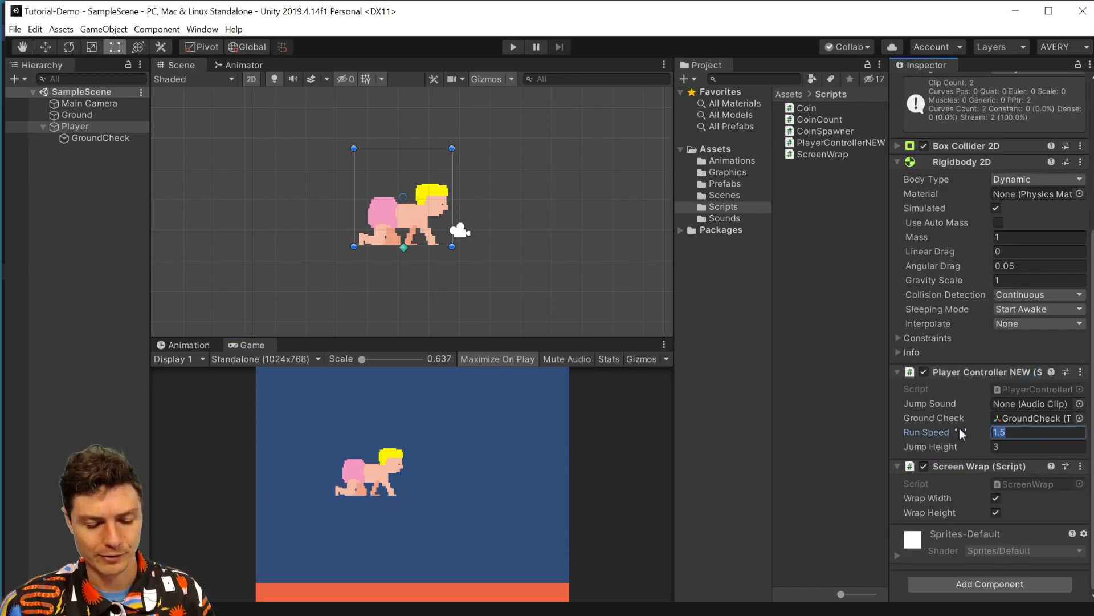
pyautogui.write('8')
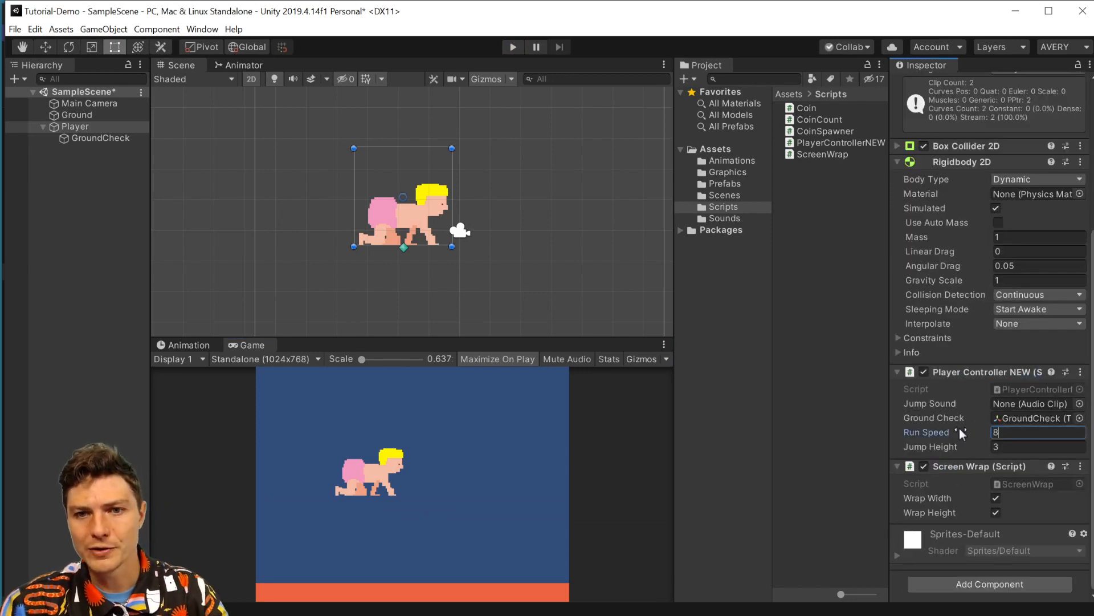
pyautogui.press('Tab')
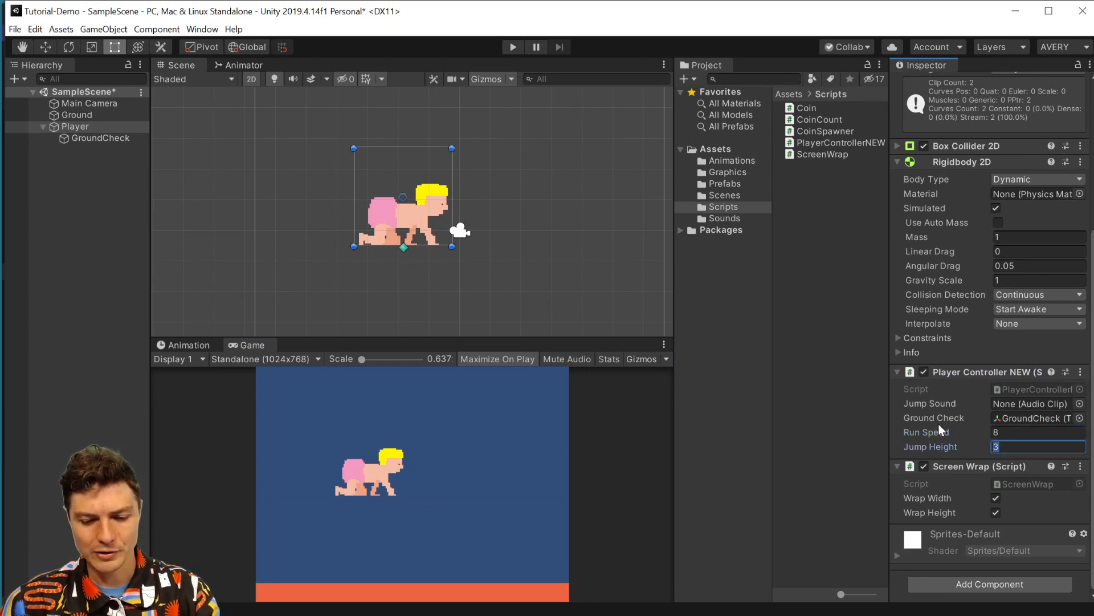
pyautogui.write('12')
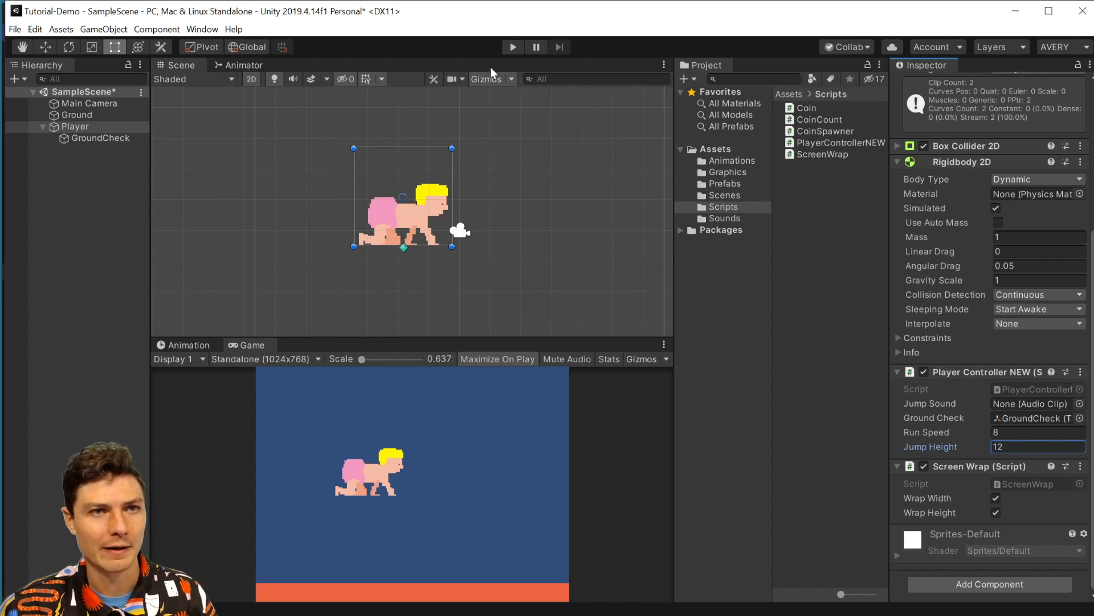
# Run the game, test the player's running and repeated jumping with the new values, and stop it
pyautogui.click(512, 44)
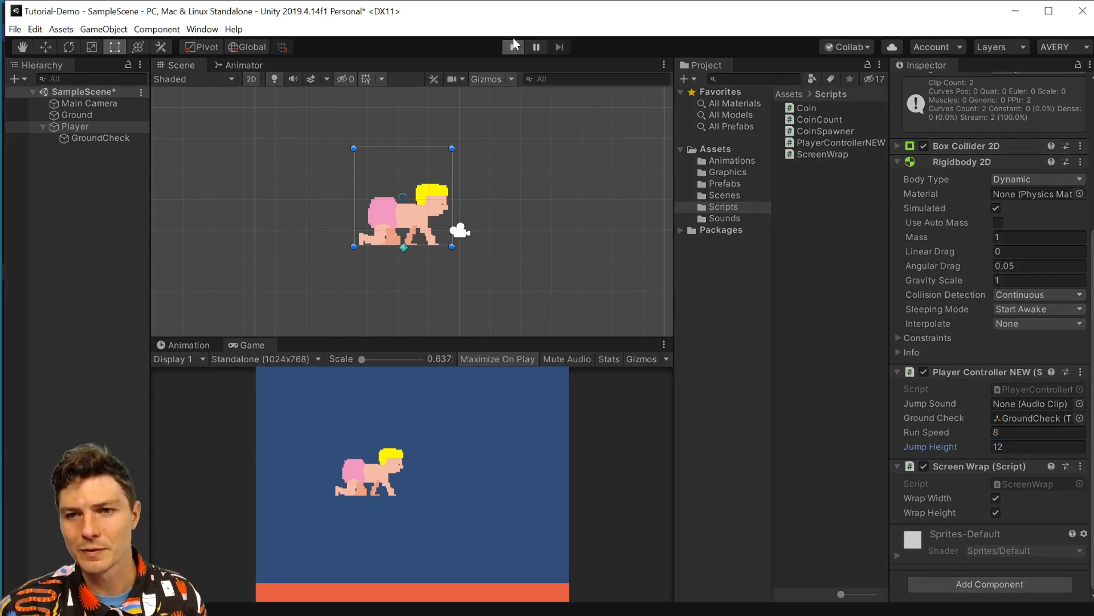
pyautogui.press('Right')
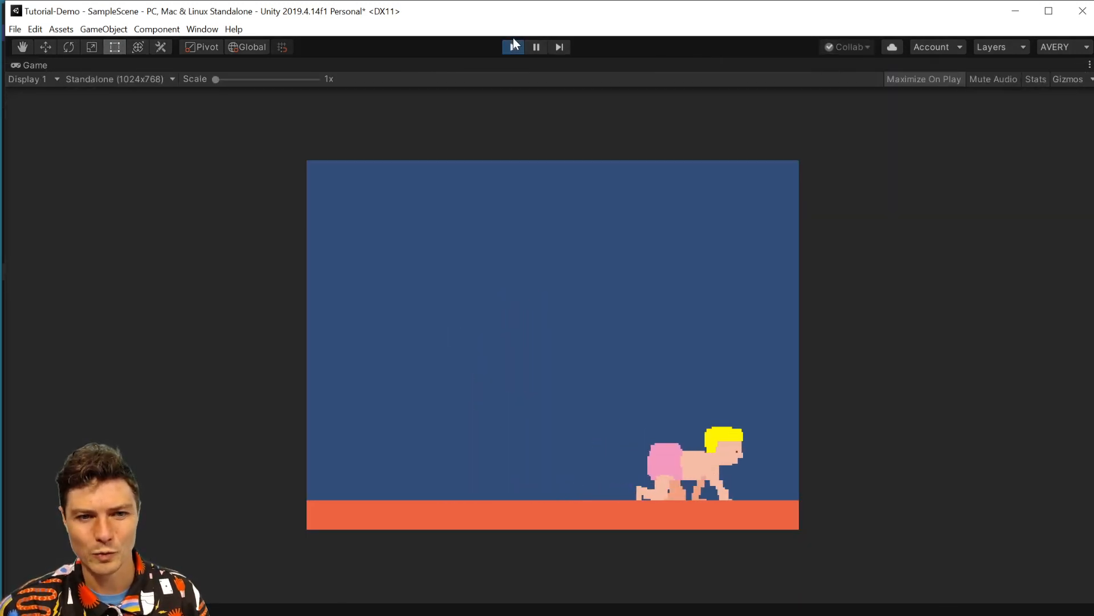
pyautogui.press('space')
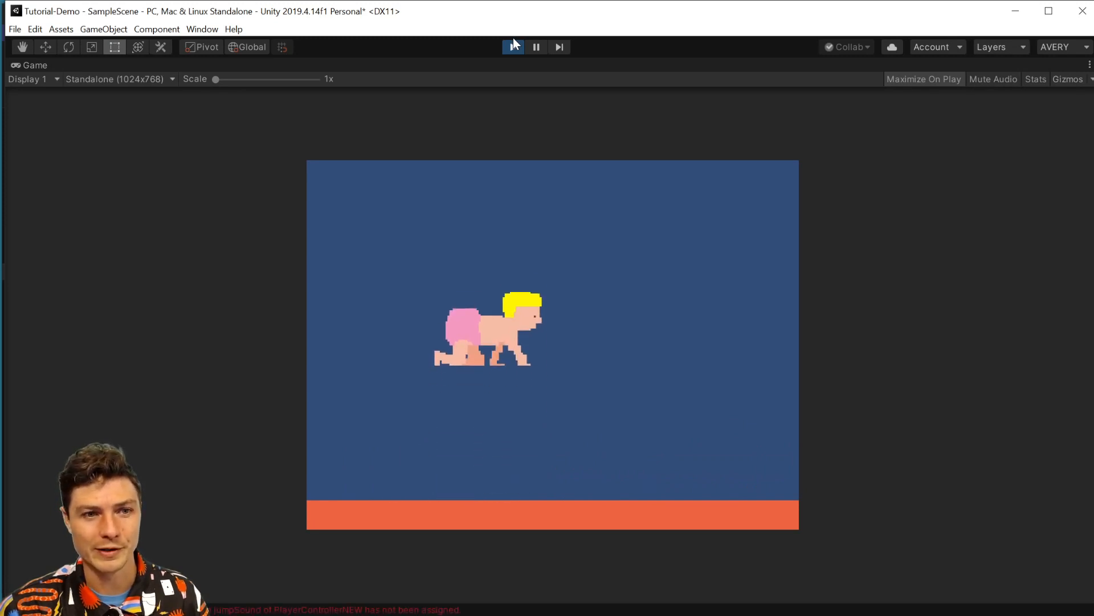
pyautogui.press('space')
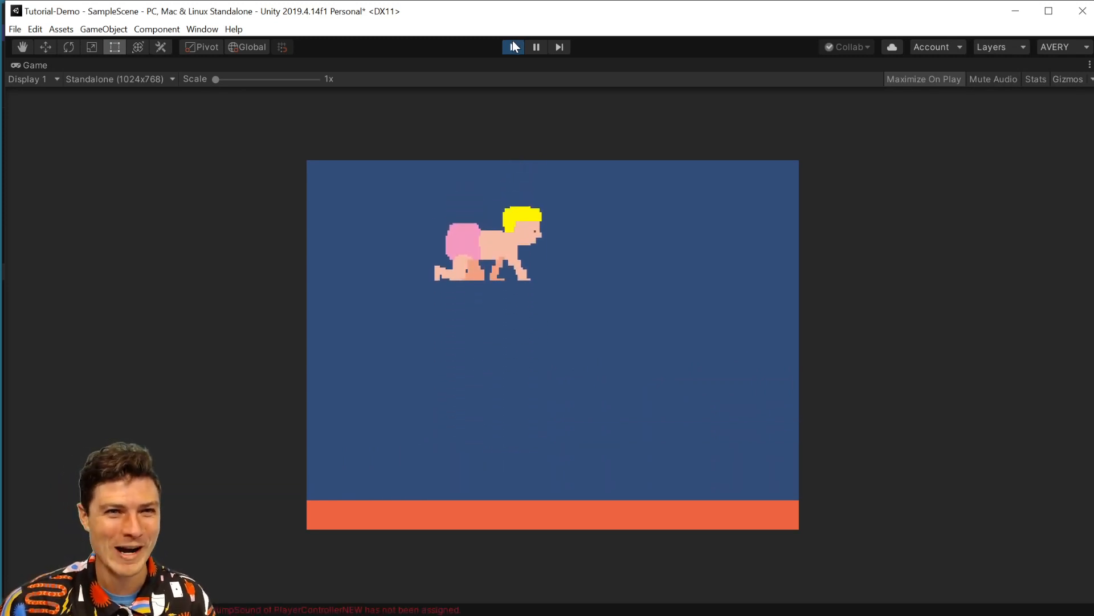
pyautogui.click(513, 45)
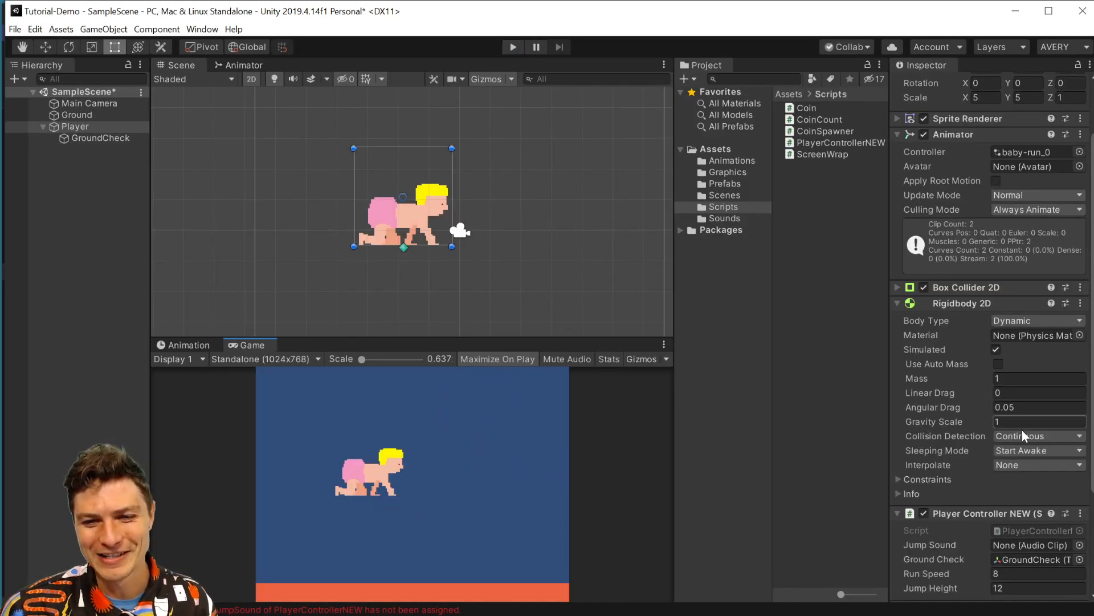
# Set the Jump Height to 17 in the Player's Player Controller NEW script
pyautogui.click(1014, 588)
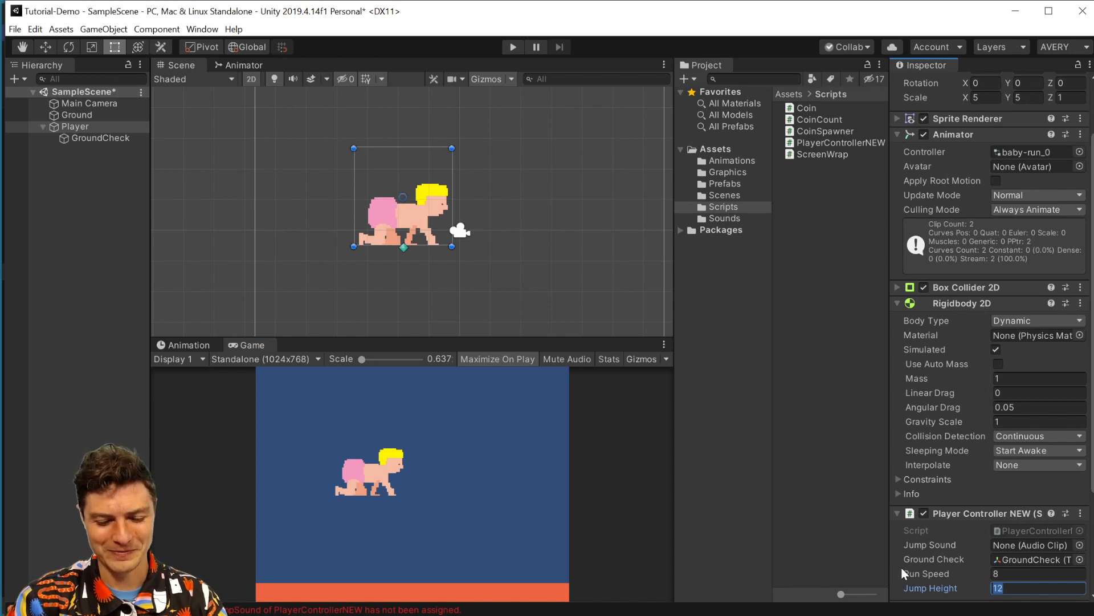
pyautogui.press('BackSpace')
pyautogui.write('17')
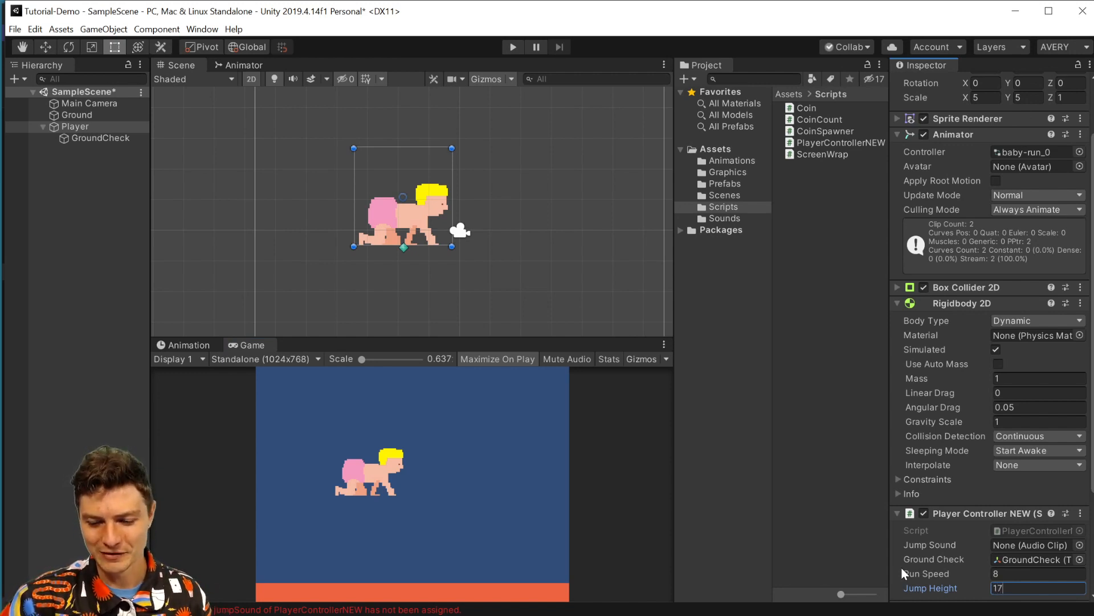
pyautogui.press('Return')
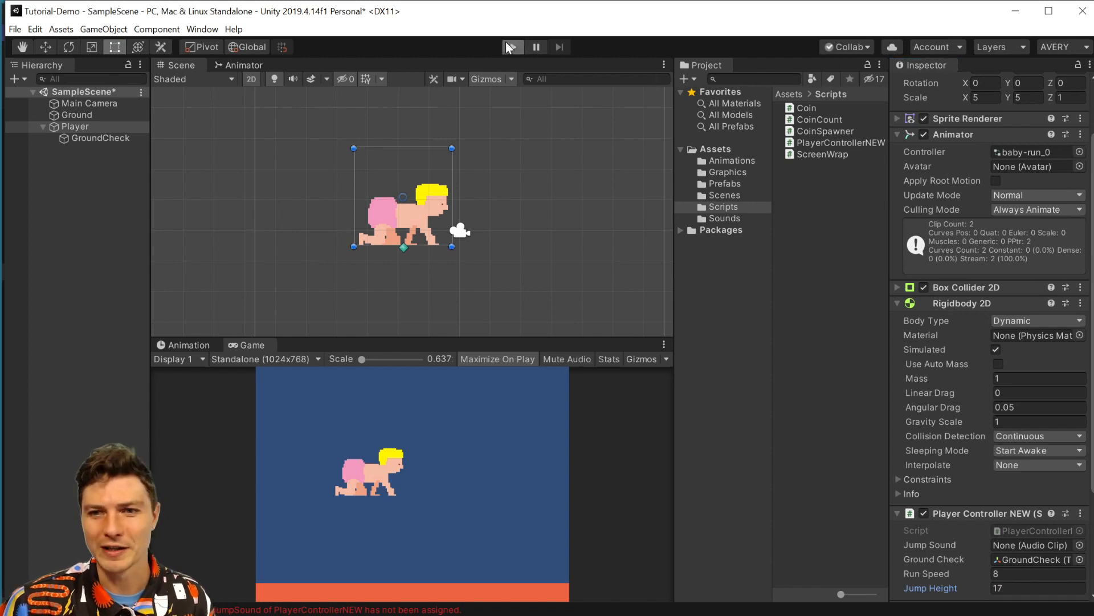
# Run the game, test repeated jumps with the new Jump Height, and stop it
pyautogui.click(511, 47)
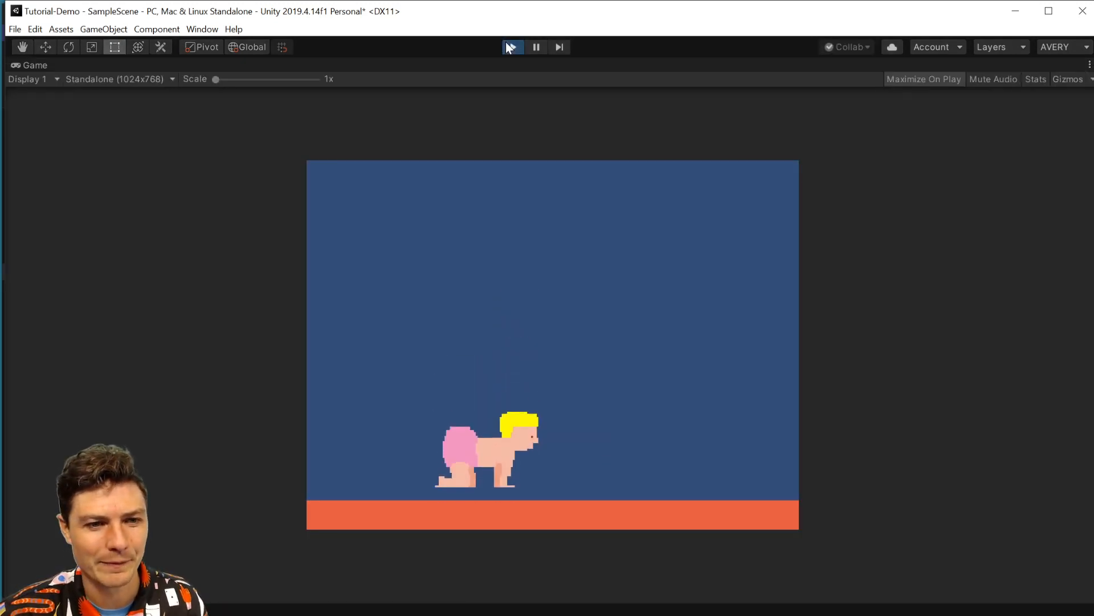
pyautogui.press('space')
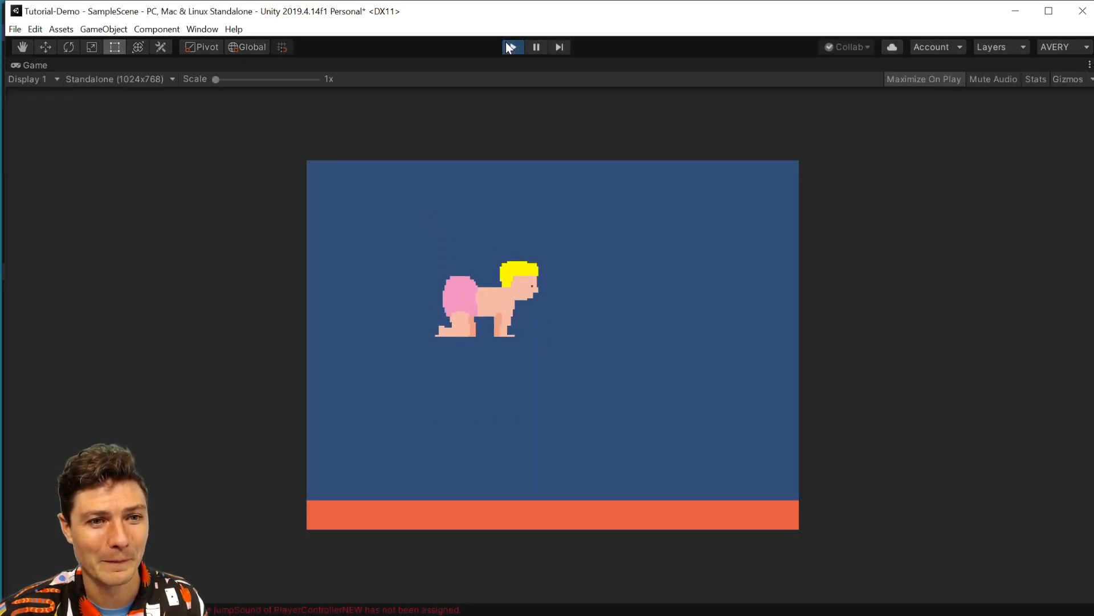
pyautogui.press('space')
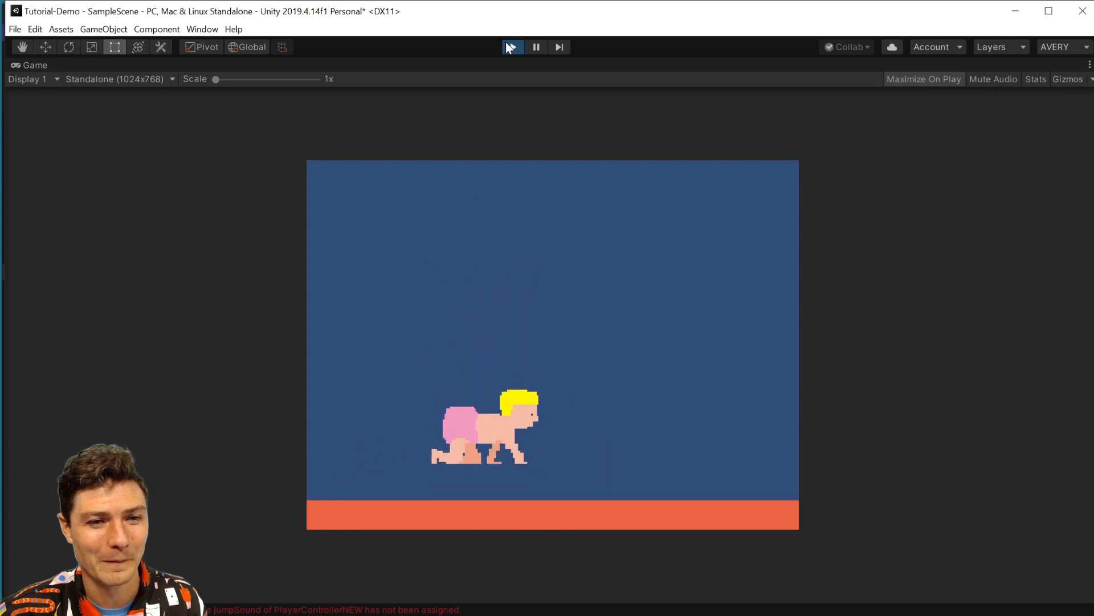
pyautogui.press('space')
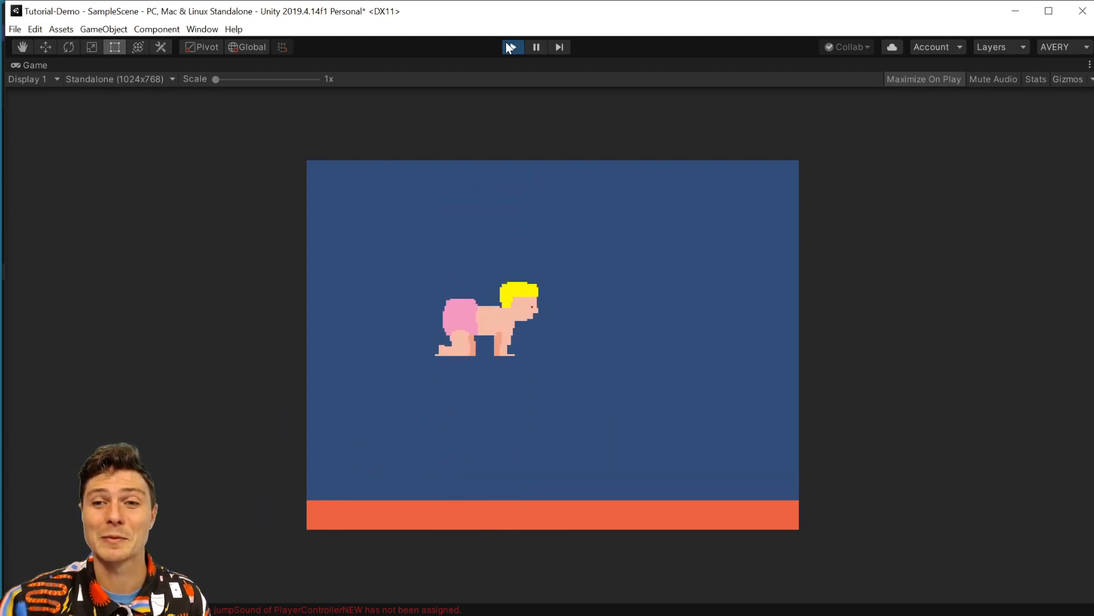
pyautogui.click(509, 46)
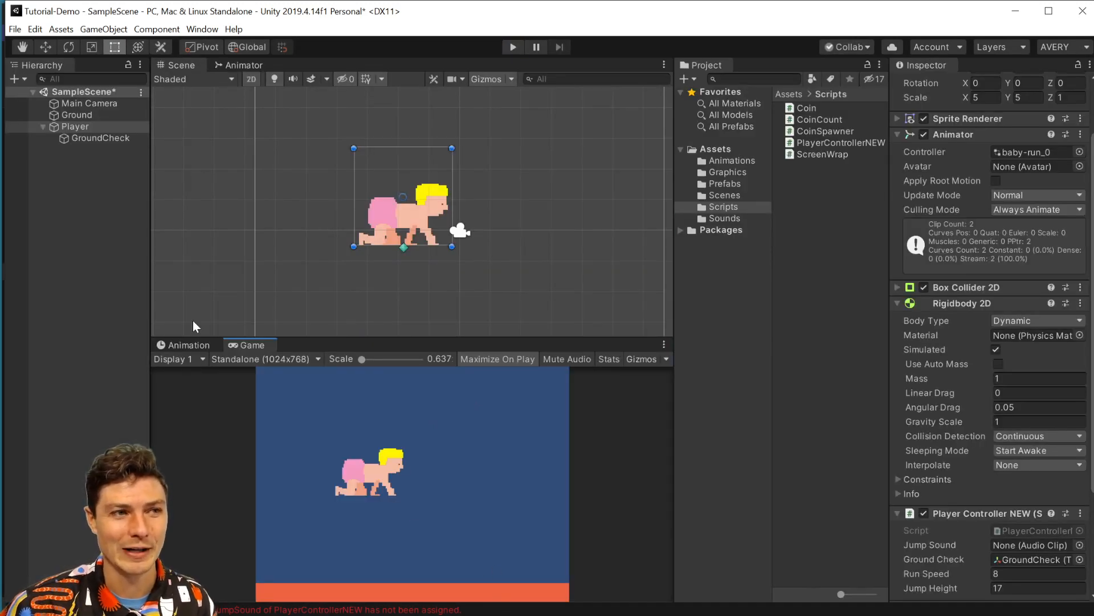
# Inspect the Ground's Platform Effector 2D settings and its one-way surface arc in the scene, with the whole ground framed
pyautogui.click(76, 115)
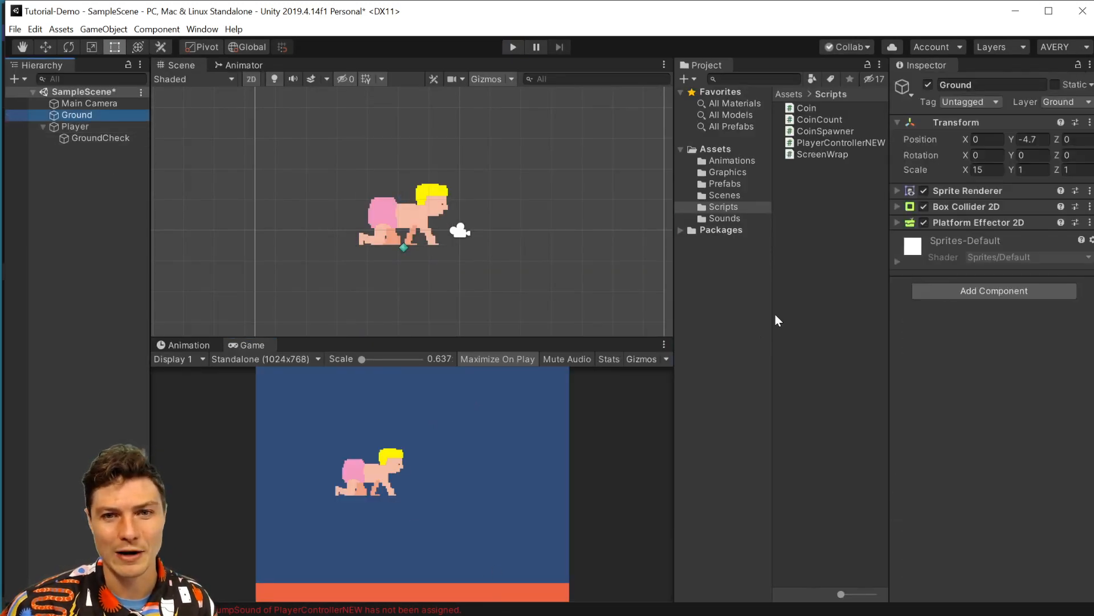
pyautogui.click(906, 226)
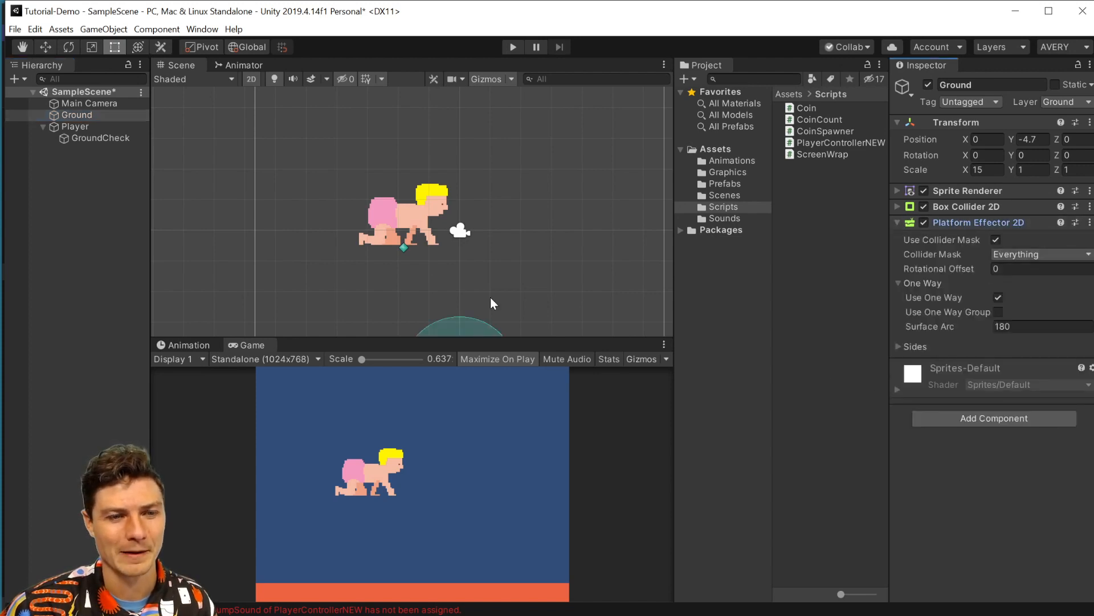
pyautogui.press('f')
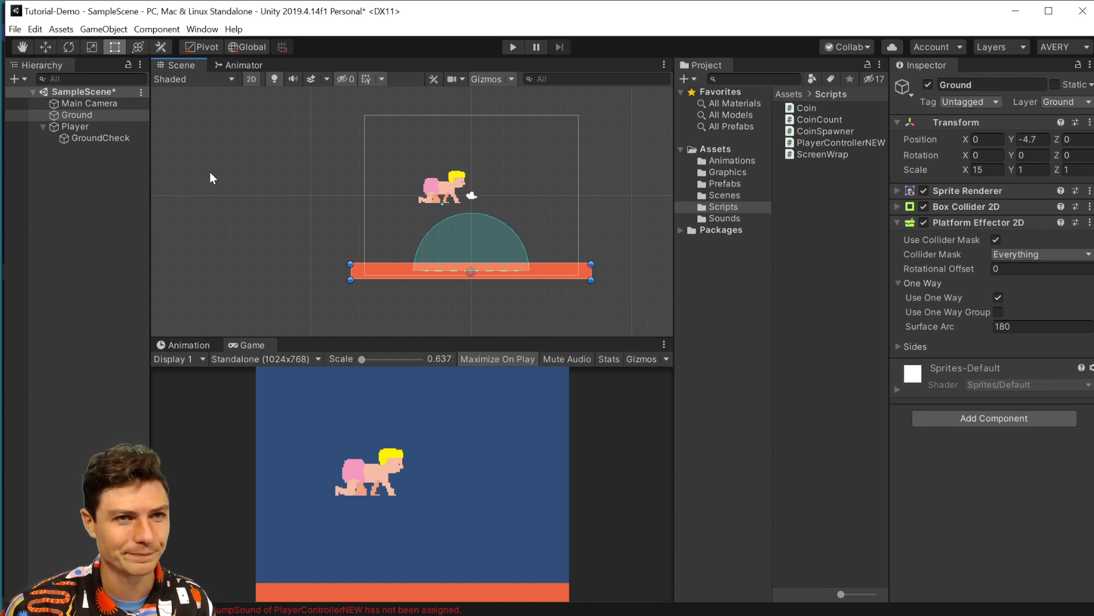
pyautogui.click(431, 186)
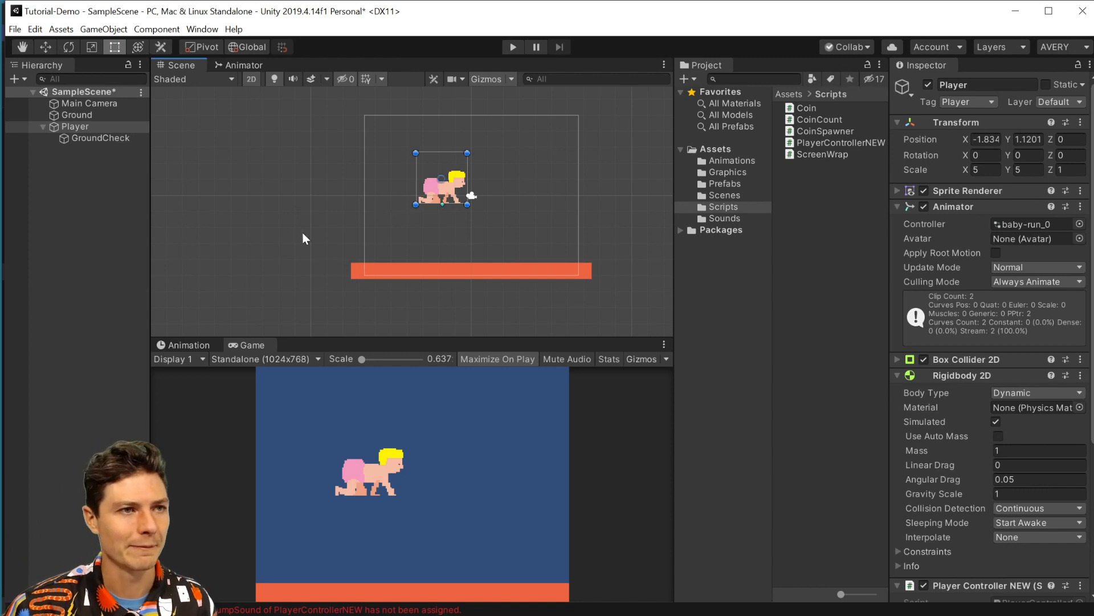
pyautogui.click(842, 231)
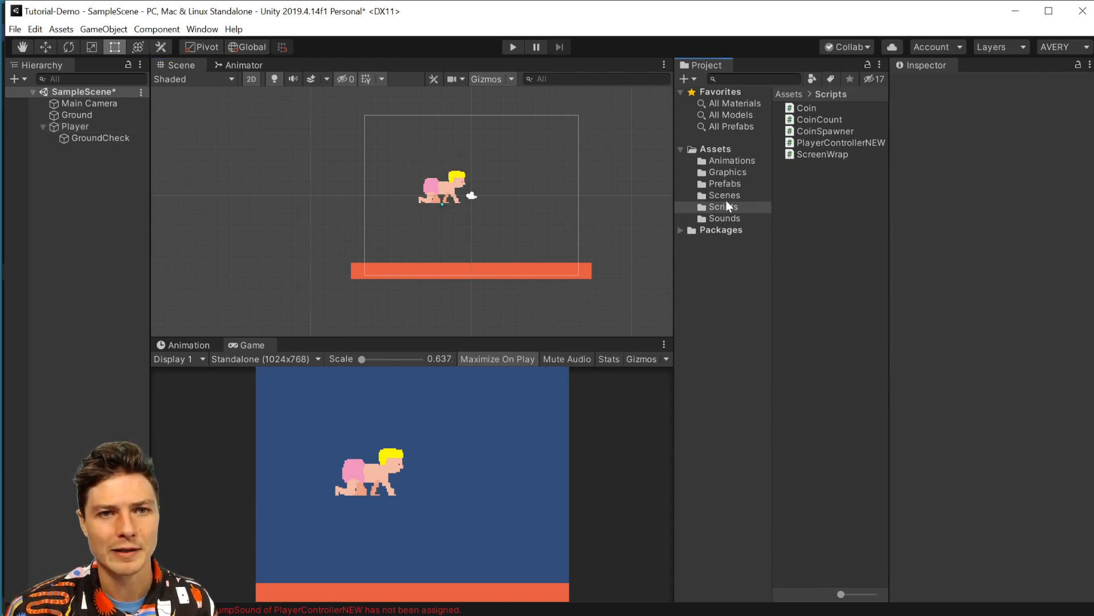
# Open the project's Graphics folder and switch to the browser's GIPHY page showing the cloud loop GIF
pyautogui.click(727, 173)
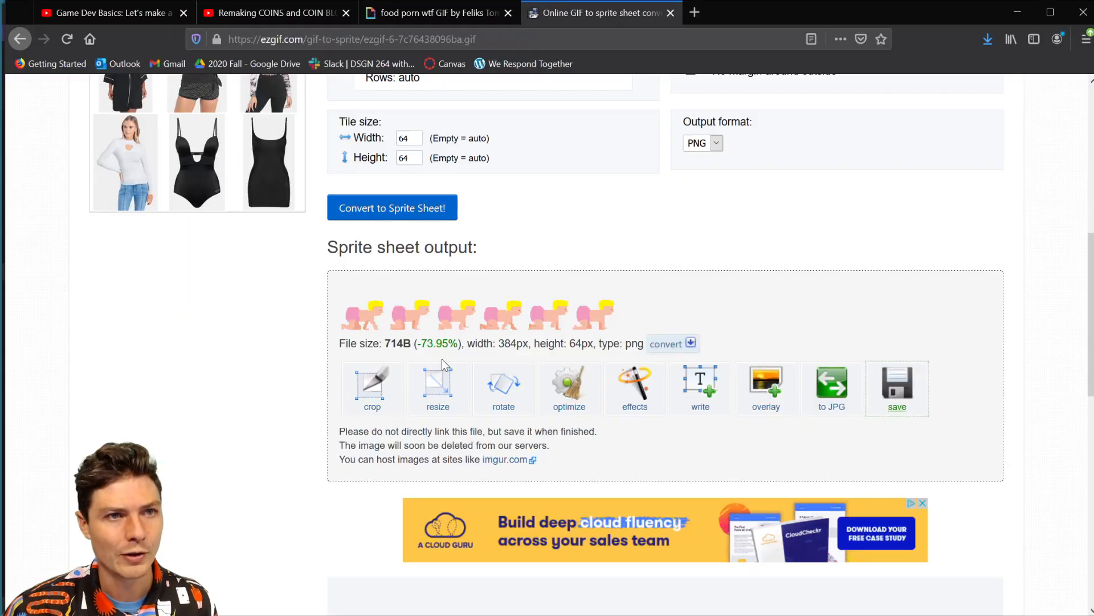
pyautogui.click(430, 19)
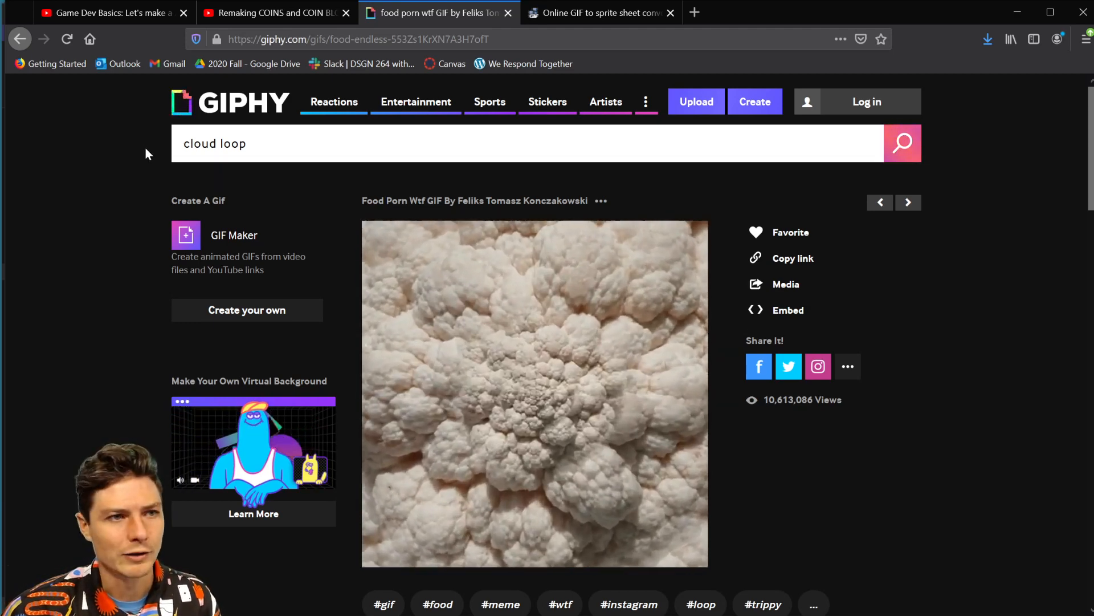
pyautogui.moveTo(549, 405)
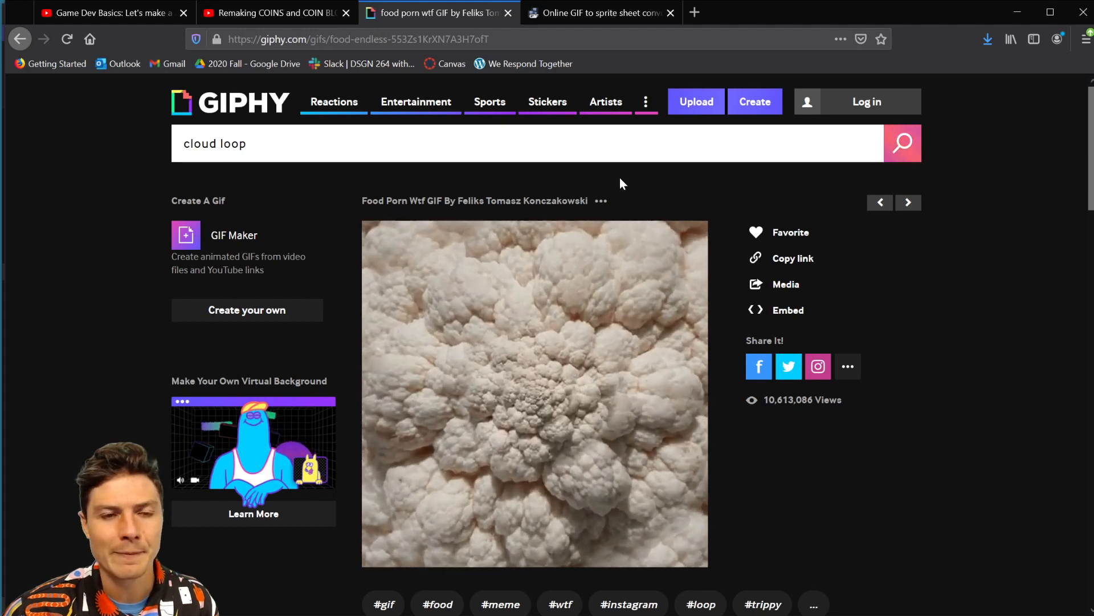
pyautogui.rightClick(519, 377)
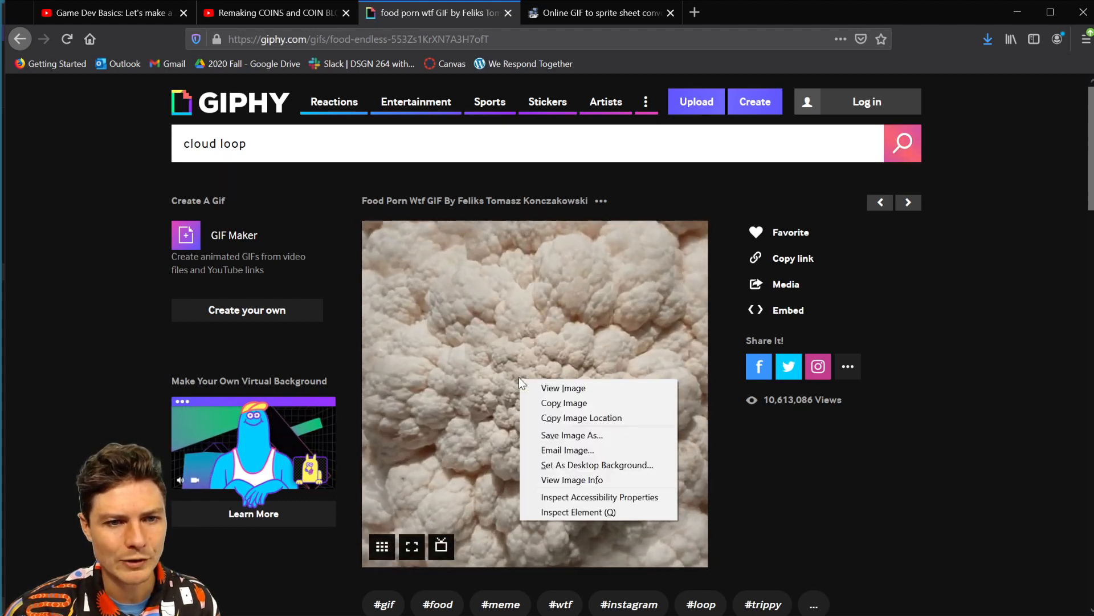
pyautogui.click(563, 435)
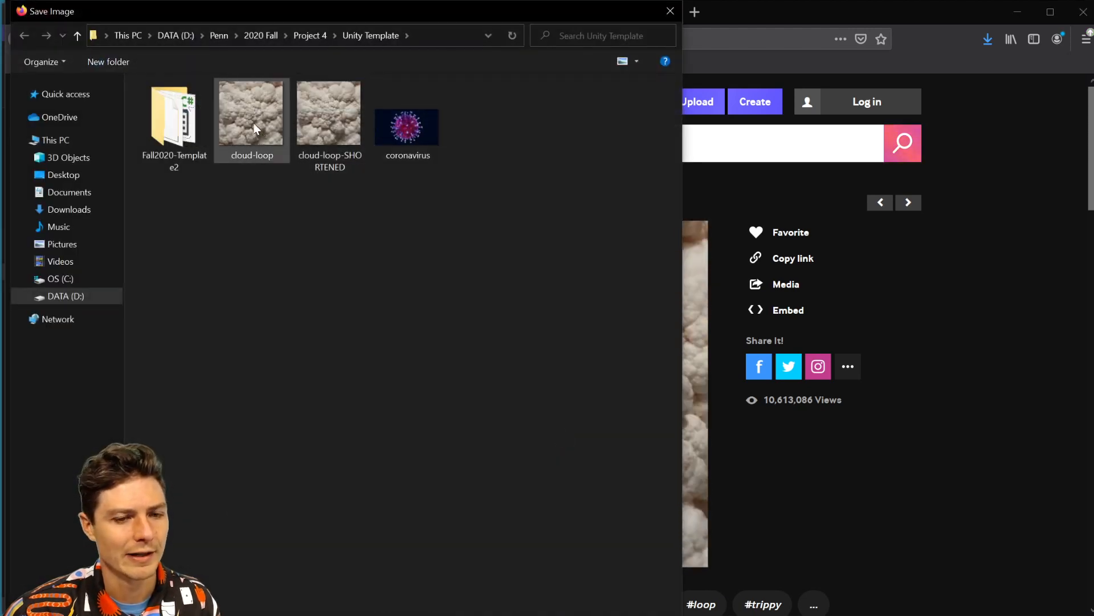
pyautogui.press('Escape')
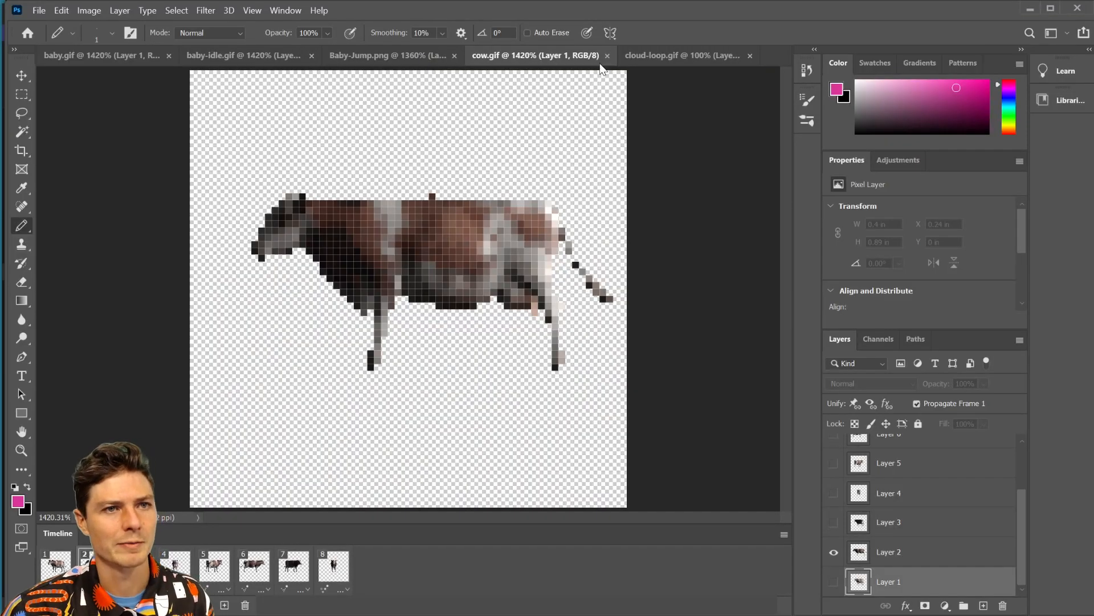
# Switch to Photoshop and open cloud-loop.gif from the Unity Template folder
pyautogui.click(46, 15)
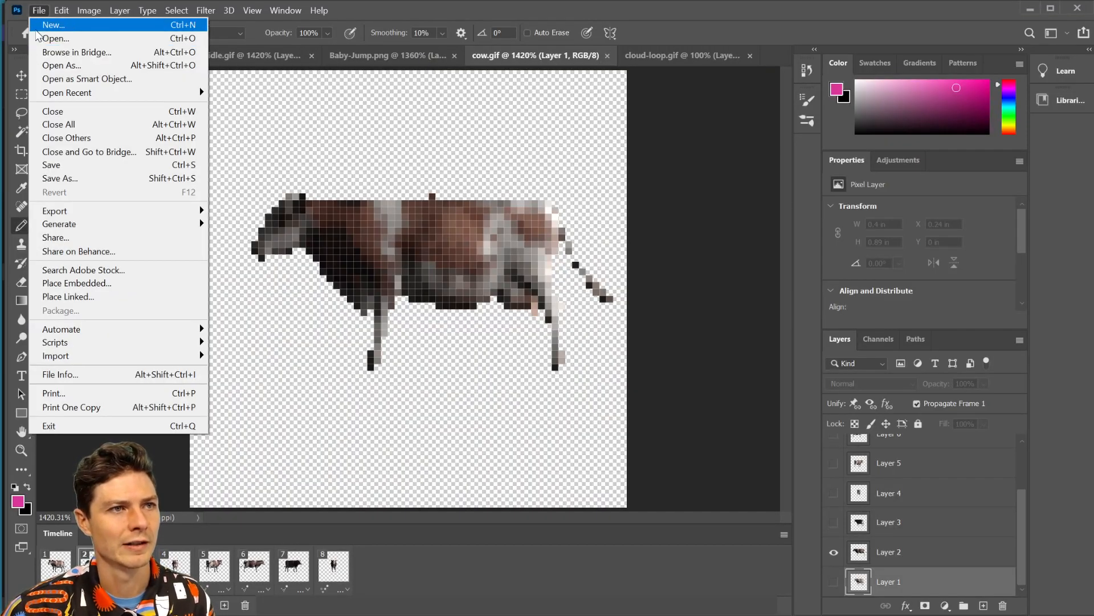
pyautogui.click(43, 41)
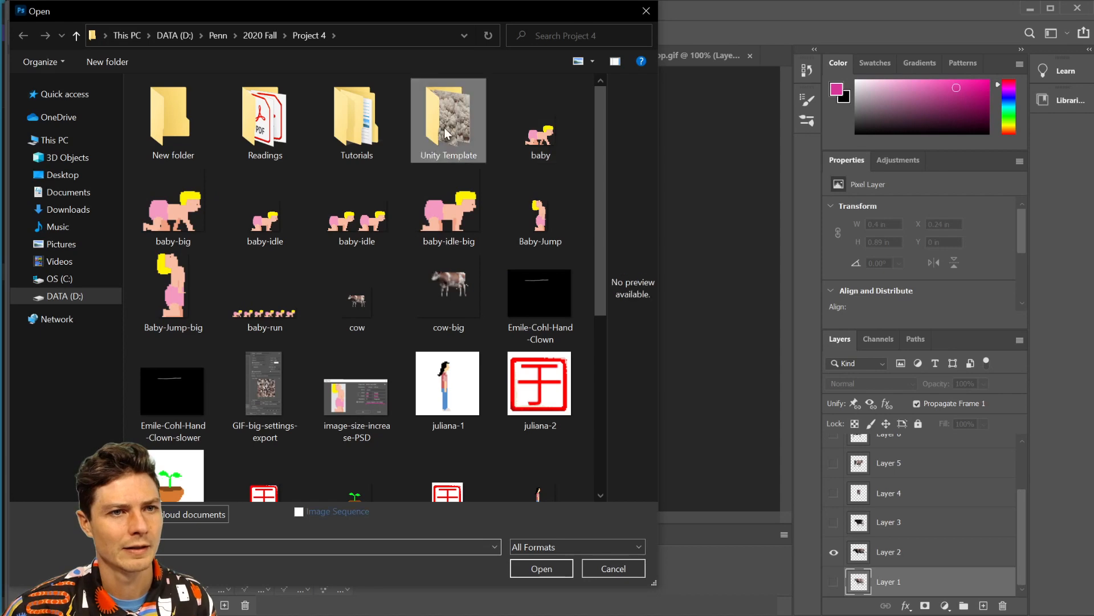
pyautogui.doubleClick(448, 123)
pyautogui.click(243, 128)
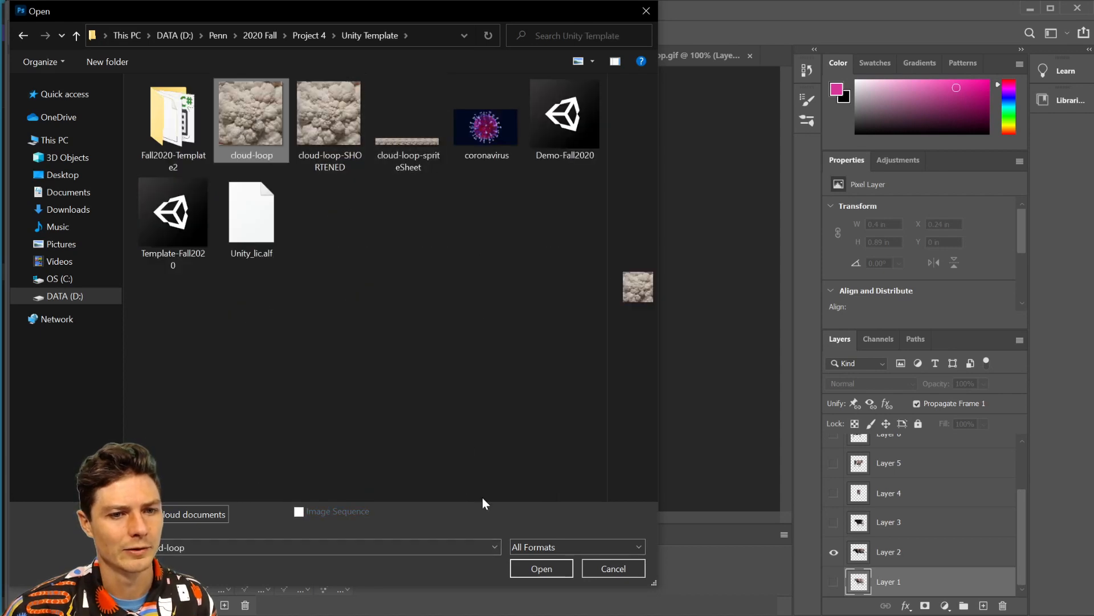
pyautogui.click(528, 567)
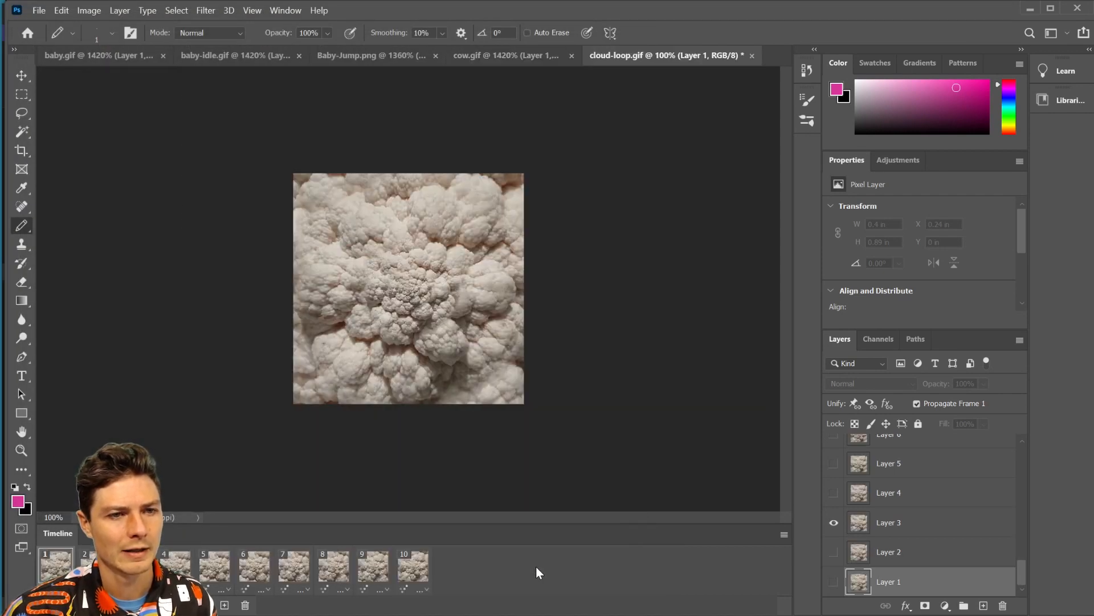
pyautogui.click(38, 11)
pyautogui.click(49, 41)
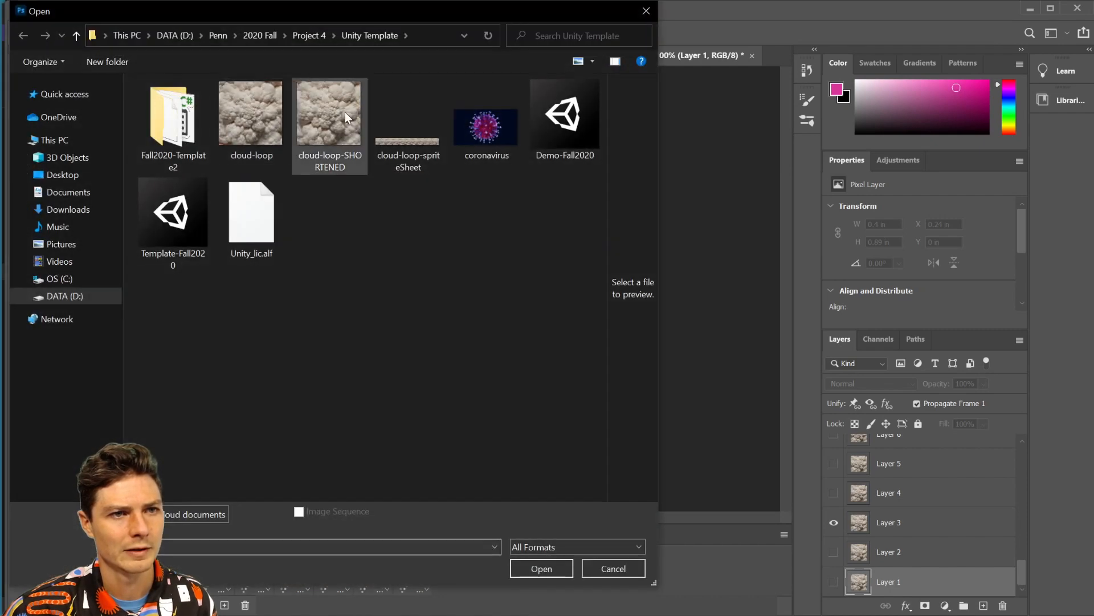
pyautogui.click(599, 564)
# Switch back to the browser and save the GIPHY cloud GIF as cloud-long in the Unity Template folder
pyautogui.hotkey('alt', 'Tab')
pyautogui.rightClick(477, 341)
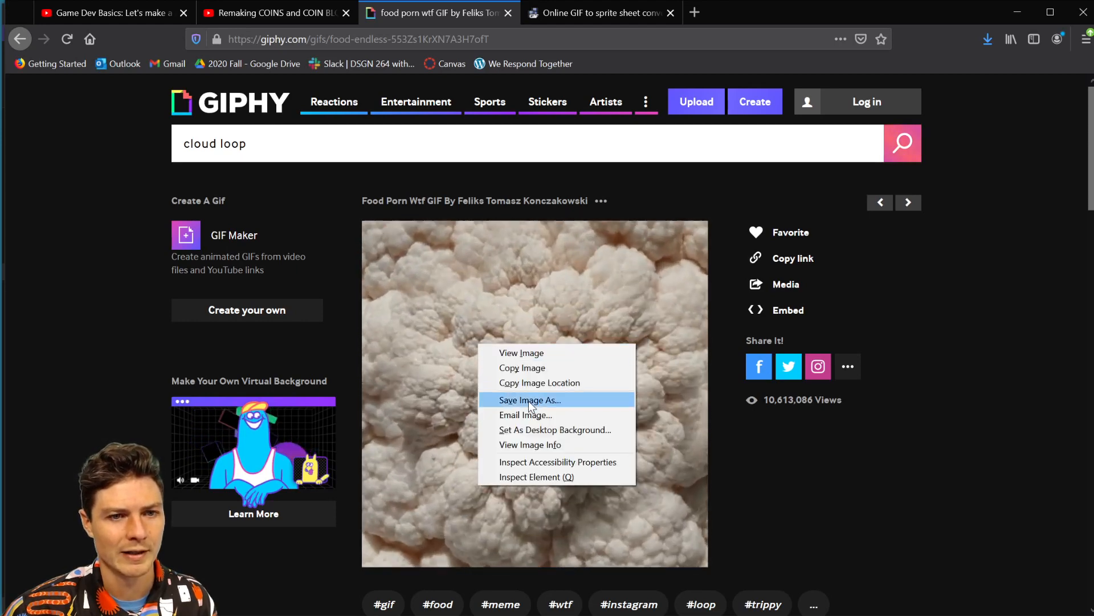
pyautogui.click(528, 400)
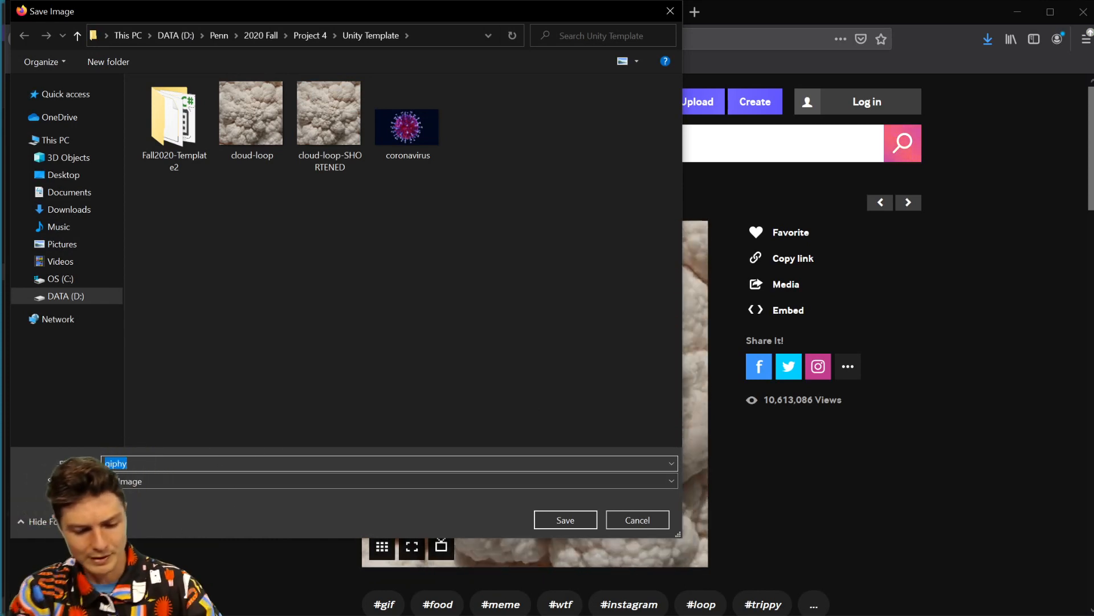
pyautogui.write('cloud')
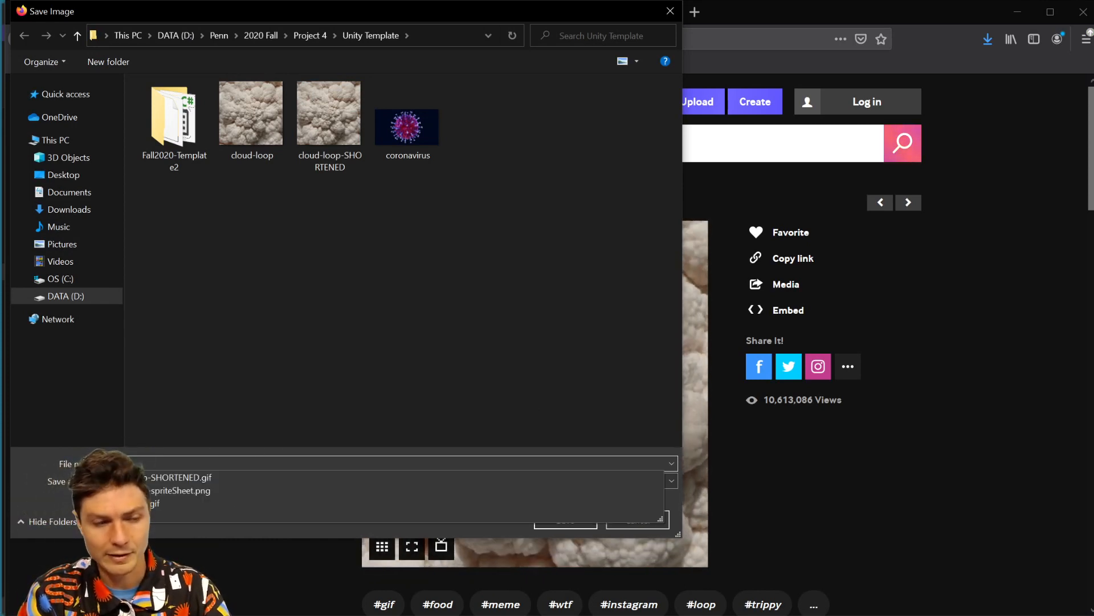
pyautogui.write('2')
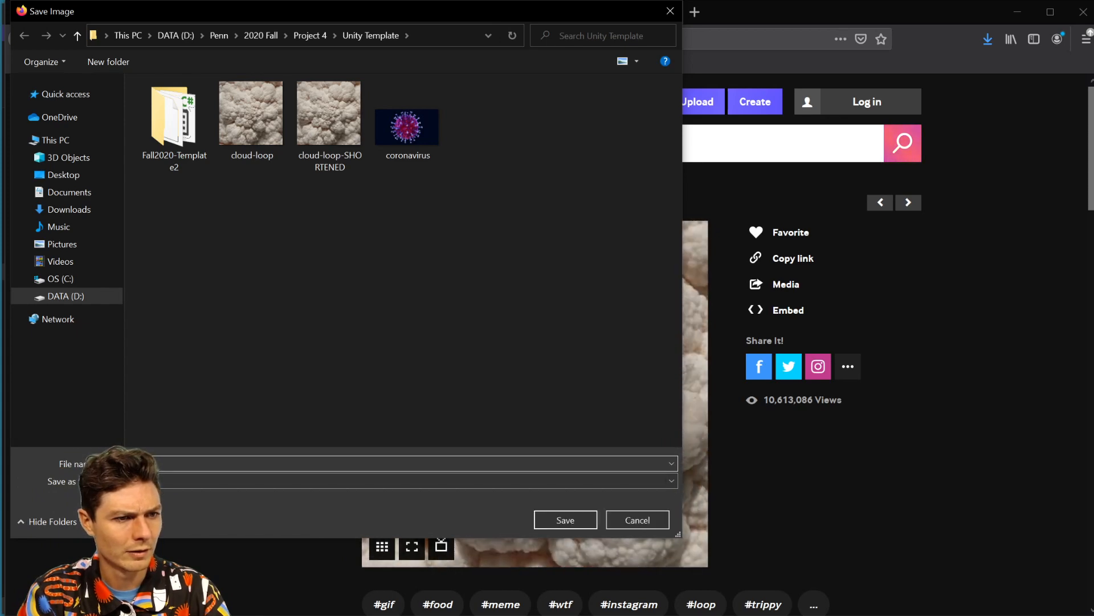
pyautogui.press('Return')
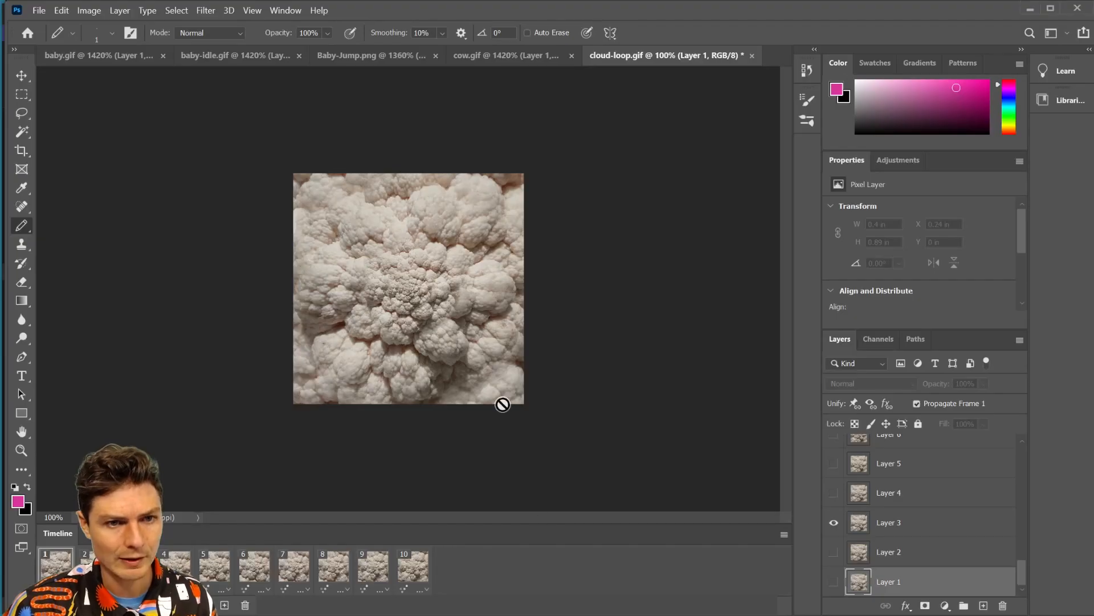
# Open cloud-long.gif from the Unity Template folder in Photoshop and look through all its animation frames
pyautogui.click(39, 10)
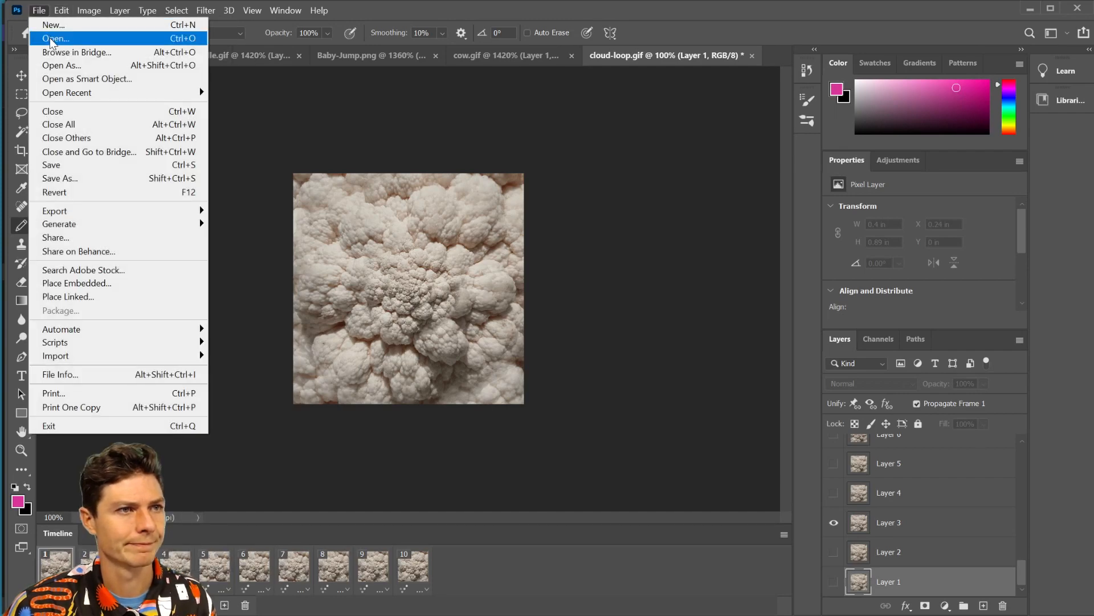
pyautogui.click(63, 34)
pyautogui.click(237, 135)
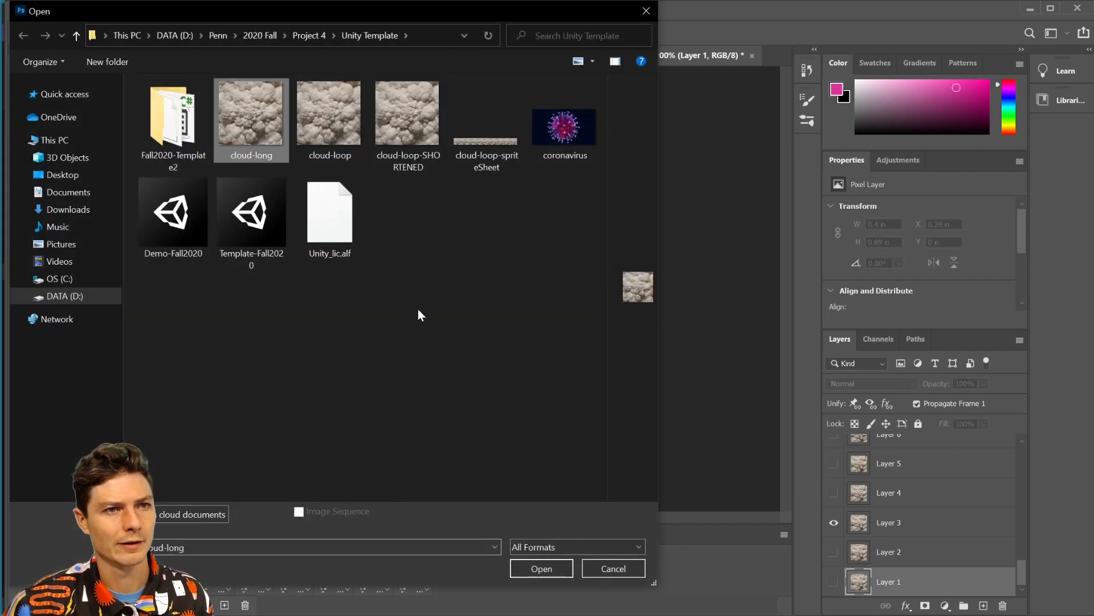
pyautogui.click(536, 568)
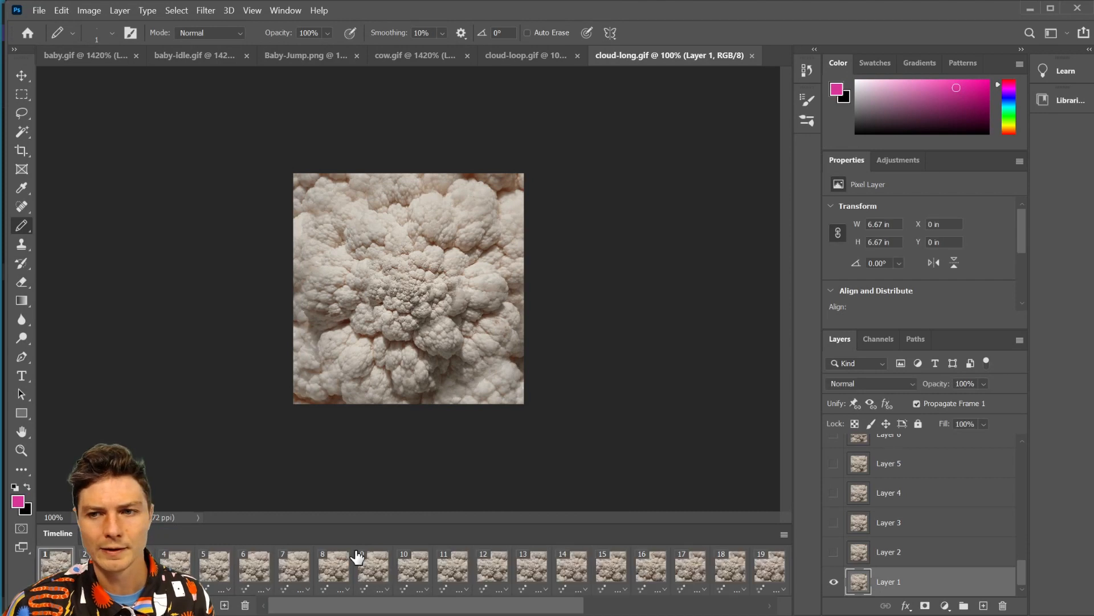
pyautogui.hscroll(2, 357, 556)
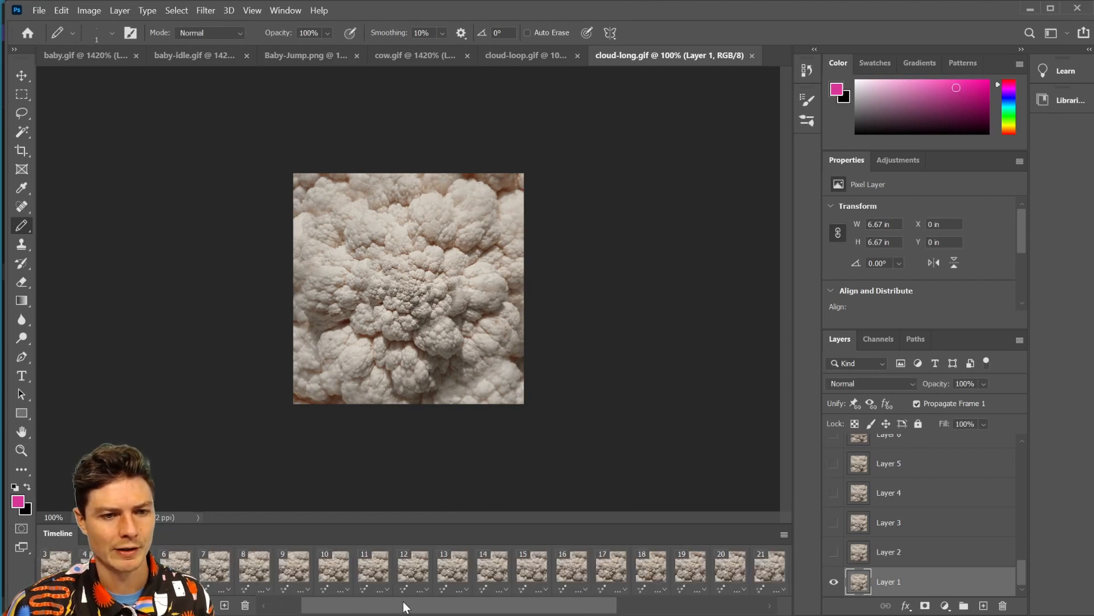
pyautogui.hscroll(-2, 551, 608)
pyautogui.moveTo(552, 611); pyautogui.dragTo(757, 606)
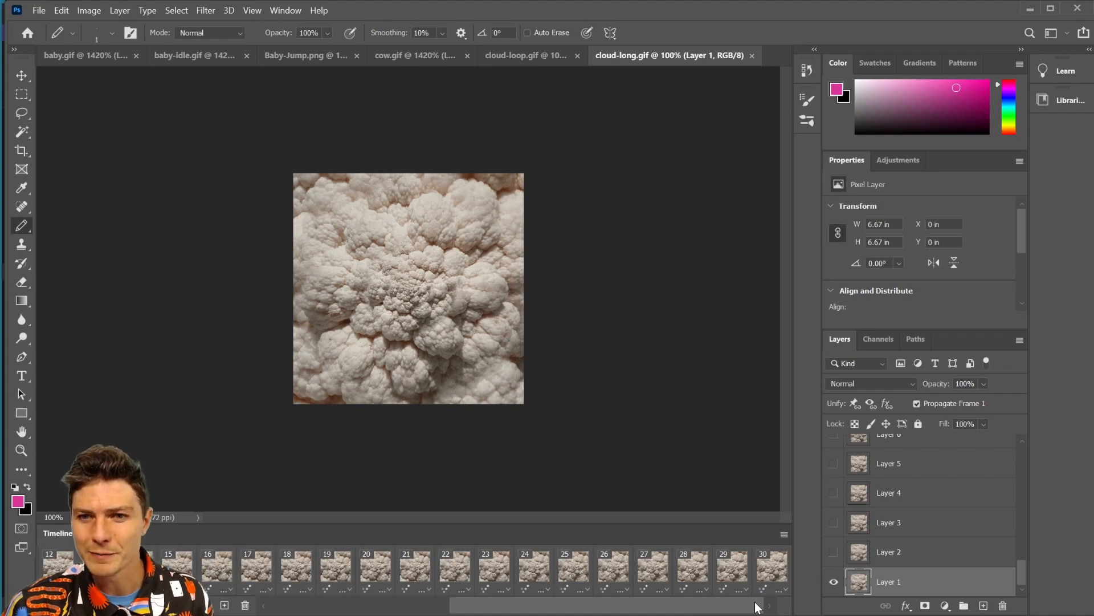
pyautogui.moveTo(757, 606); pyautogui.dragTo(575, 606)
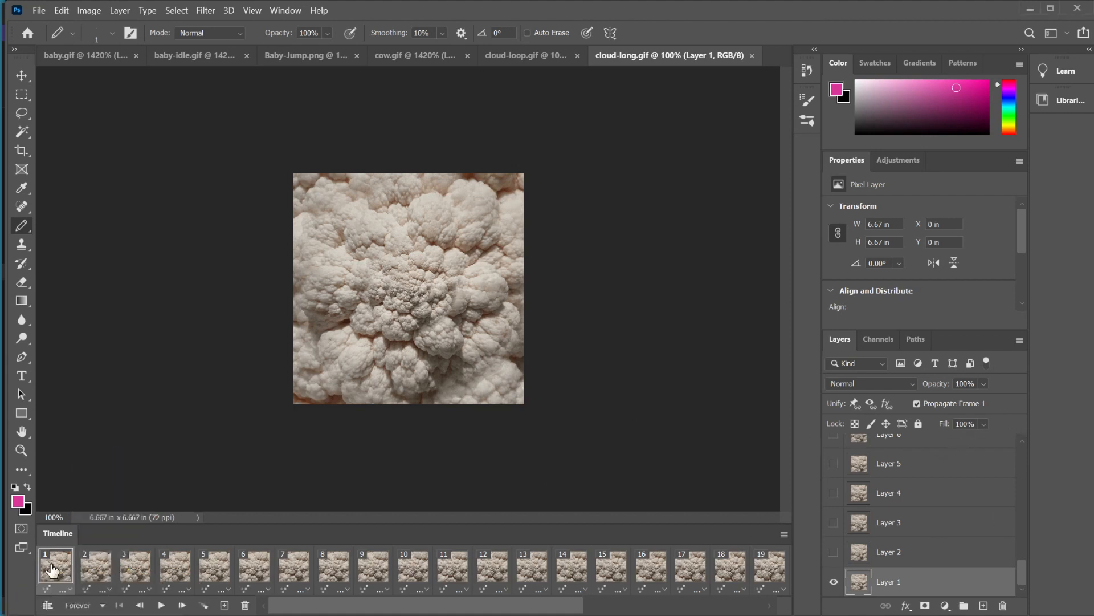
# Delete two of every three frames in cloud-long.gif, keeping only every third frame, and play the shortened animation
pyautogui.click(90, 565)
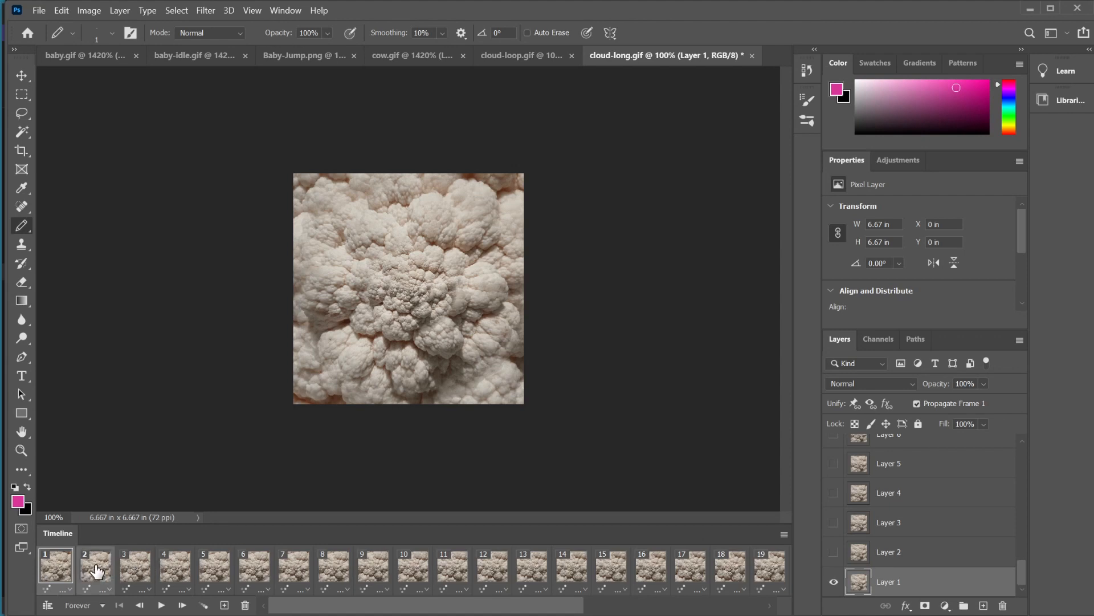
pyautogui.click(171, 570)
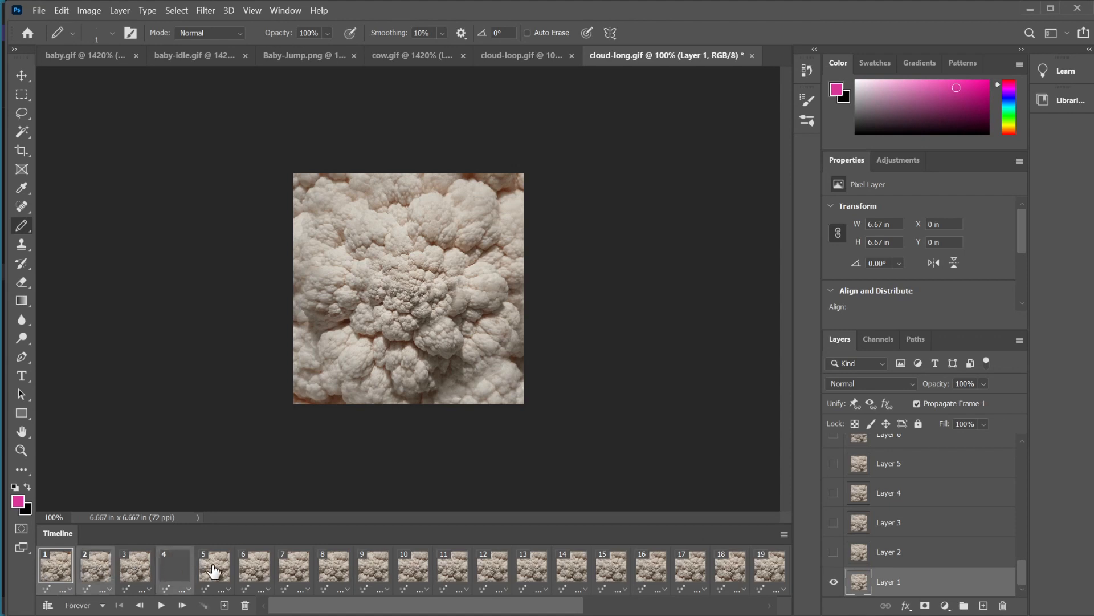
pyautogui.click(214, 570)
pyautogui.click(294, 570)
pyautogui.click(342, 568)
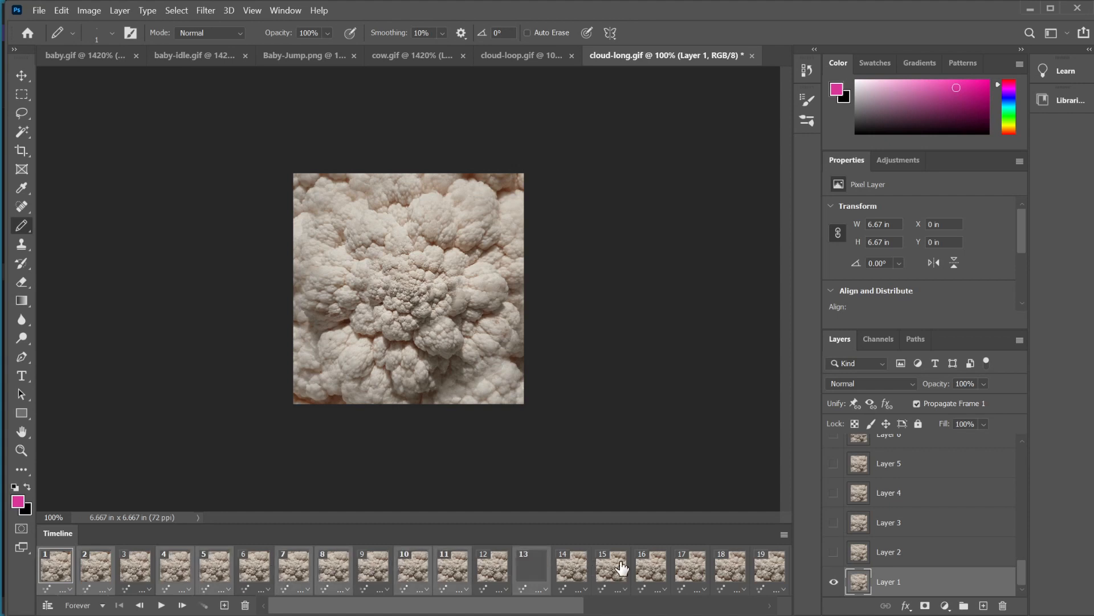
pyautogui.click(686, 570)
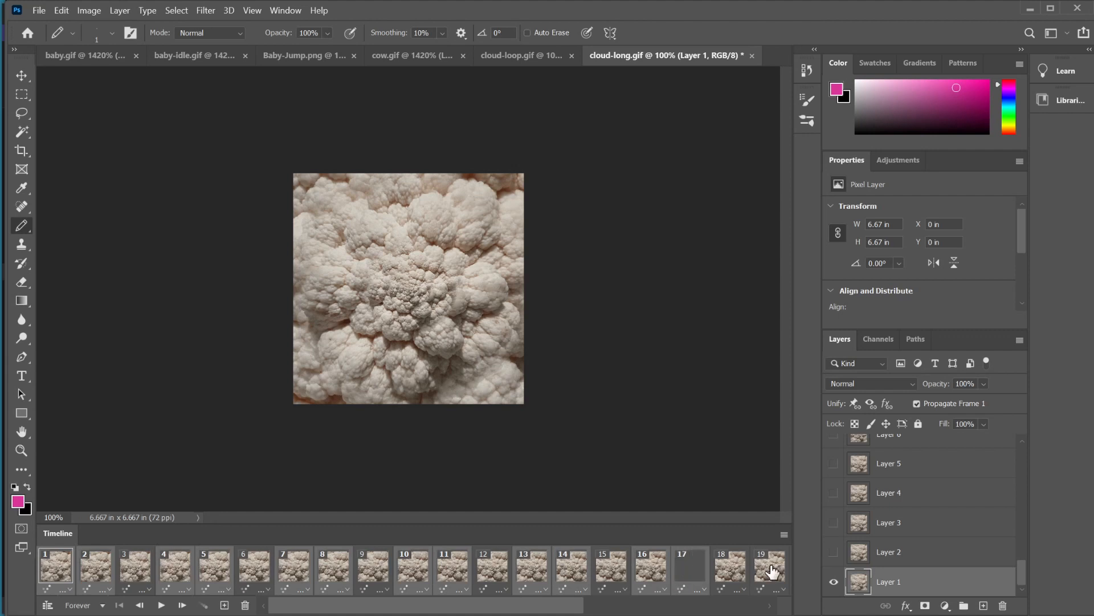
pyautogui.moveTo(491, 605); pyautogui.dragTo(728, 609)
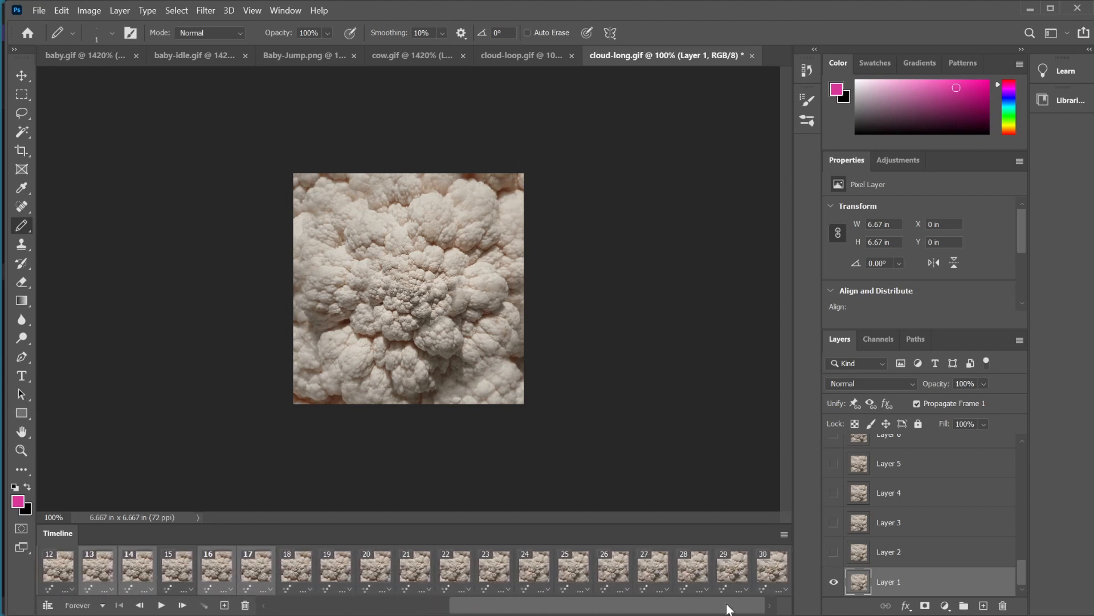
pyautogui.click(456, 571)
pyautogui.keyDown('ctrl'); pyautogui.click(490, 570); pyautogui.keyUp('ctrl')
pyautogui.keyDown('ctrl'); pyautogui.click(573, 568); pyautogui.keyUp('ctrl')
pyautogui.keyDown('ctrl'); pyautogui.click(616, 570); pyautogui.keyUp('ctrl')
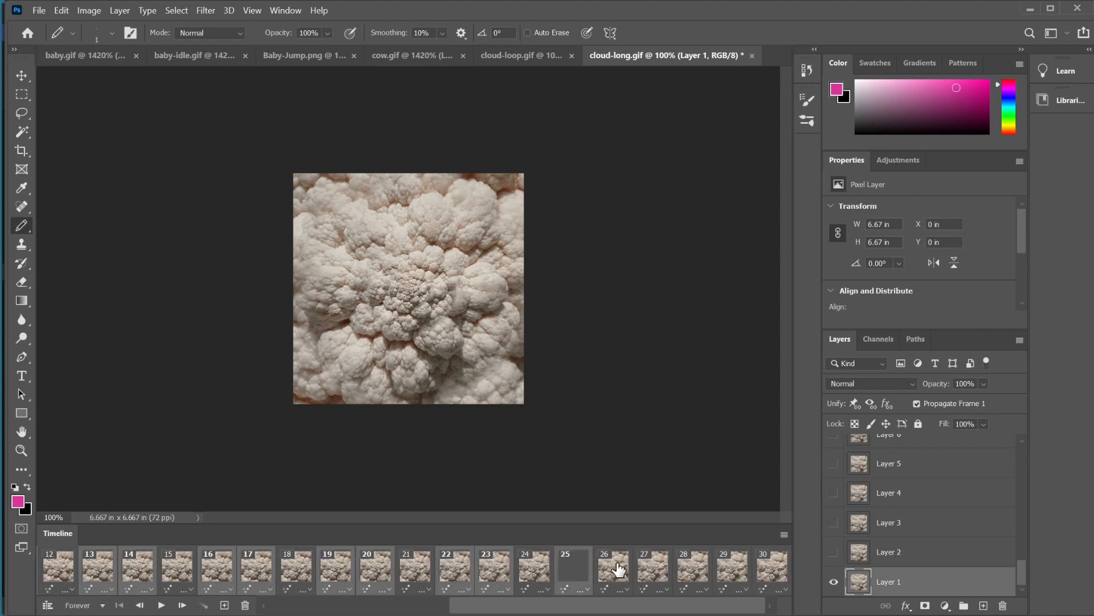
pyautogui.moveTo(535, 604); pyautogui.dragTo(30, 575)
pyautogui.moveTo(572, 610); pyautogui.dragTo(691, 610)
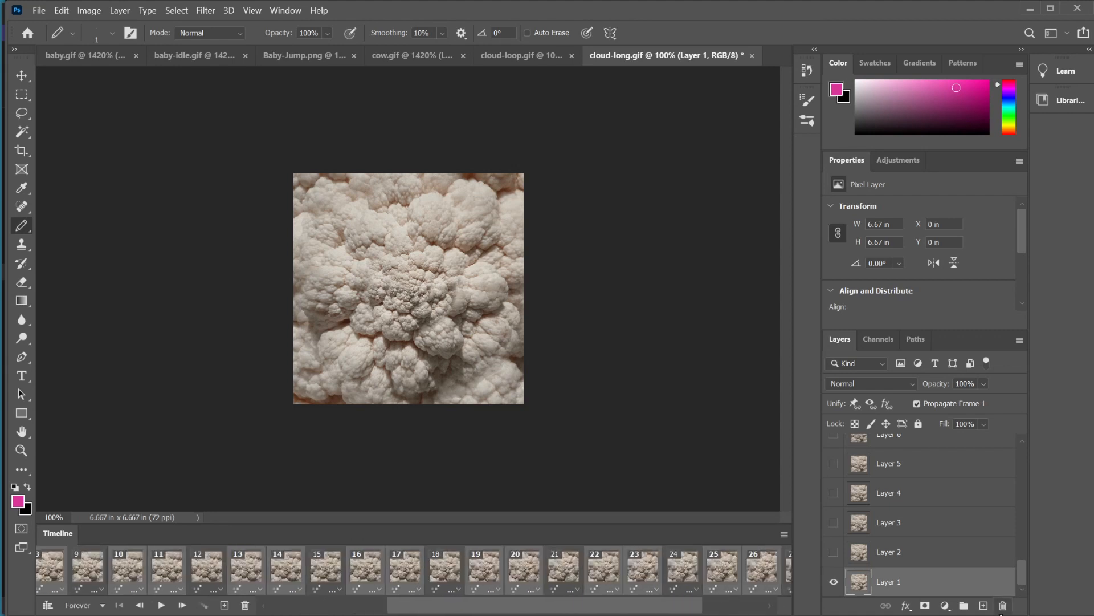
pyautogui.click(246, 605)
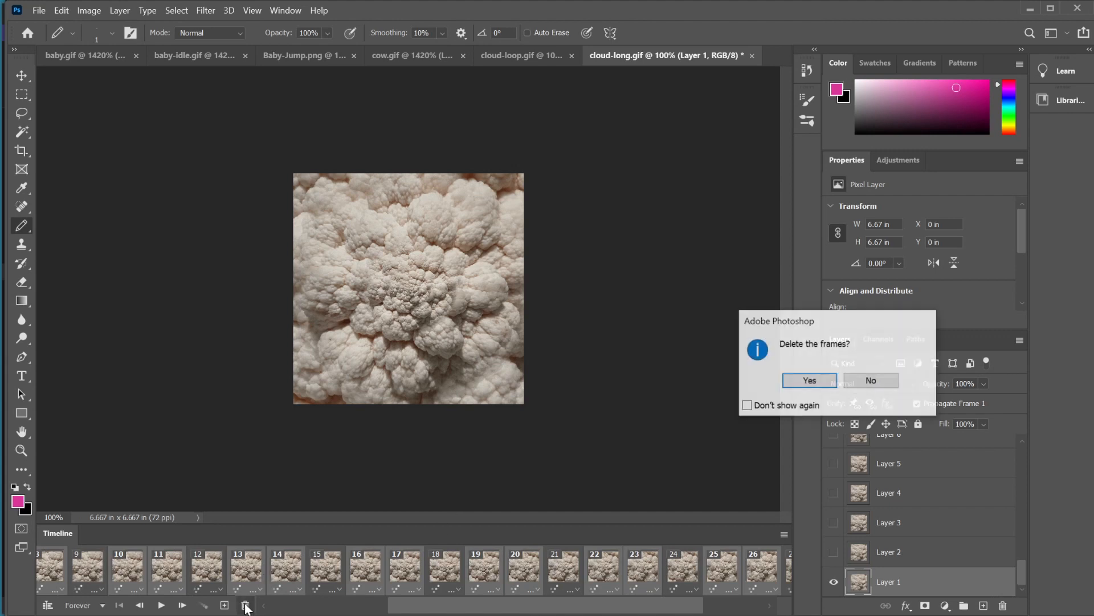
pyautogui.click(809, 380)
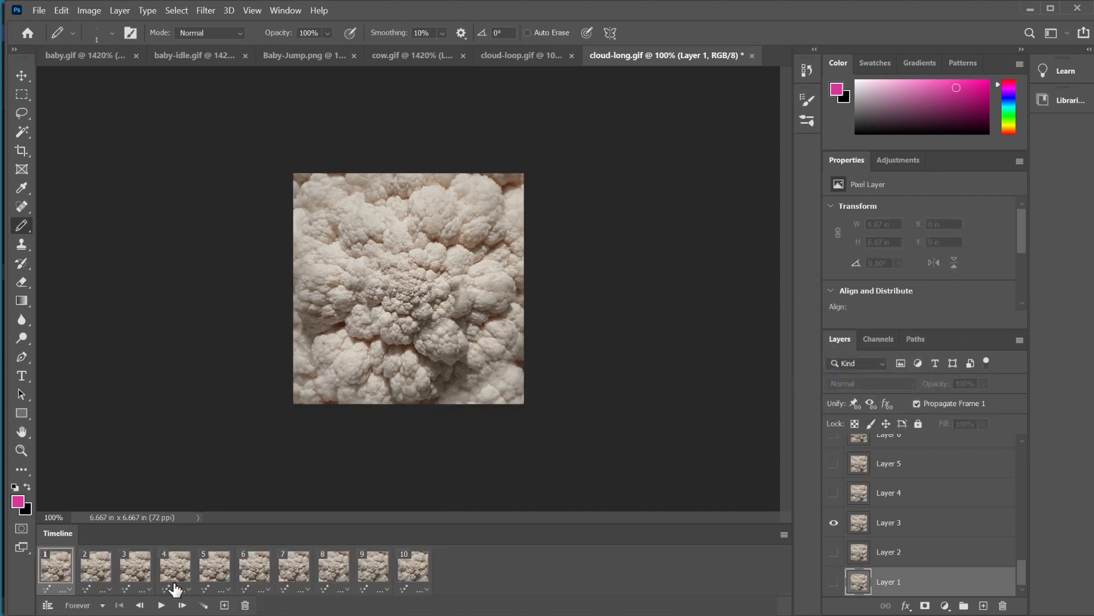
pyautogui.click(162, 605)
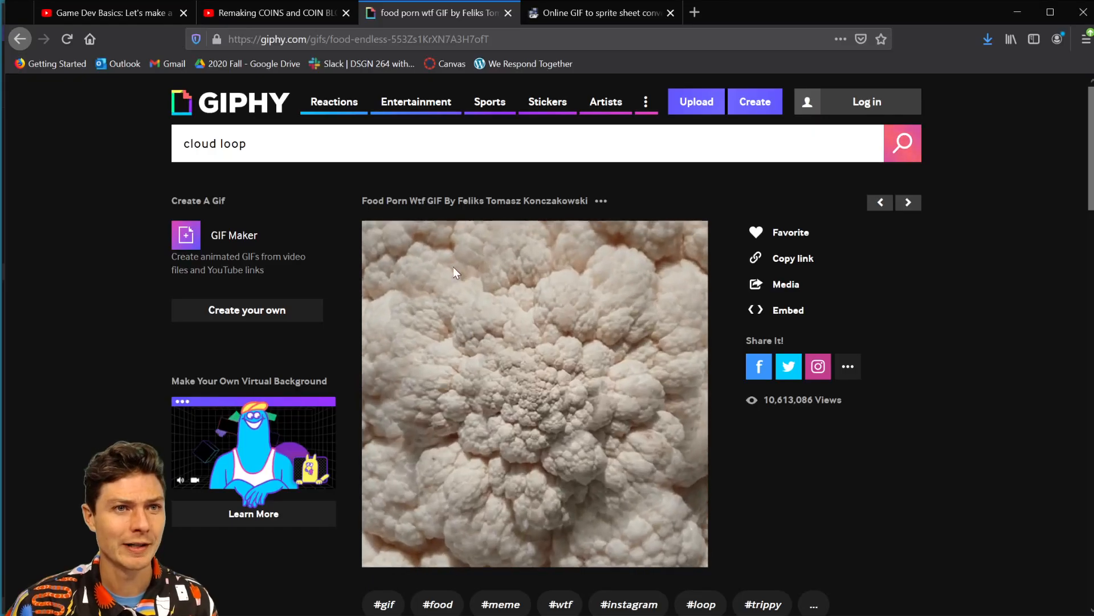
# Switch to the browser's ezgif GIF to Sprite Sheet converter page and look through its conversion options
pyautogui.click(562, 17)
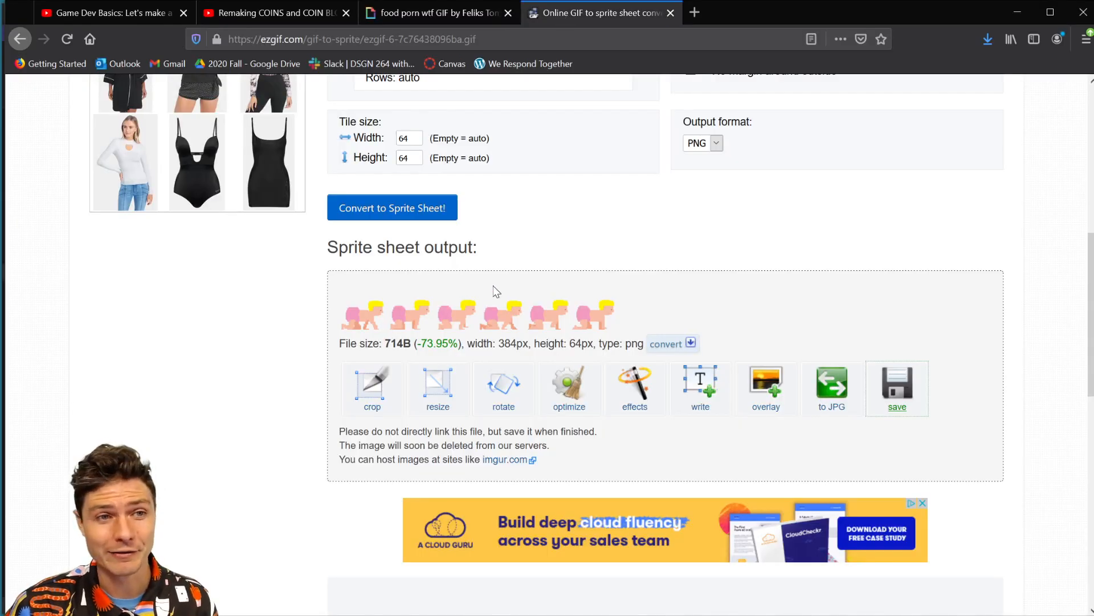
pyautogui.scroll(7, 495, 291)
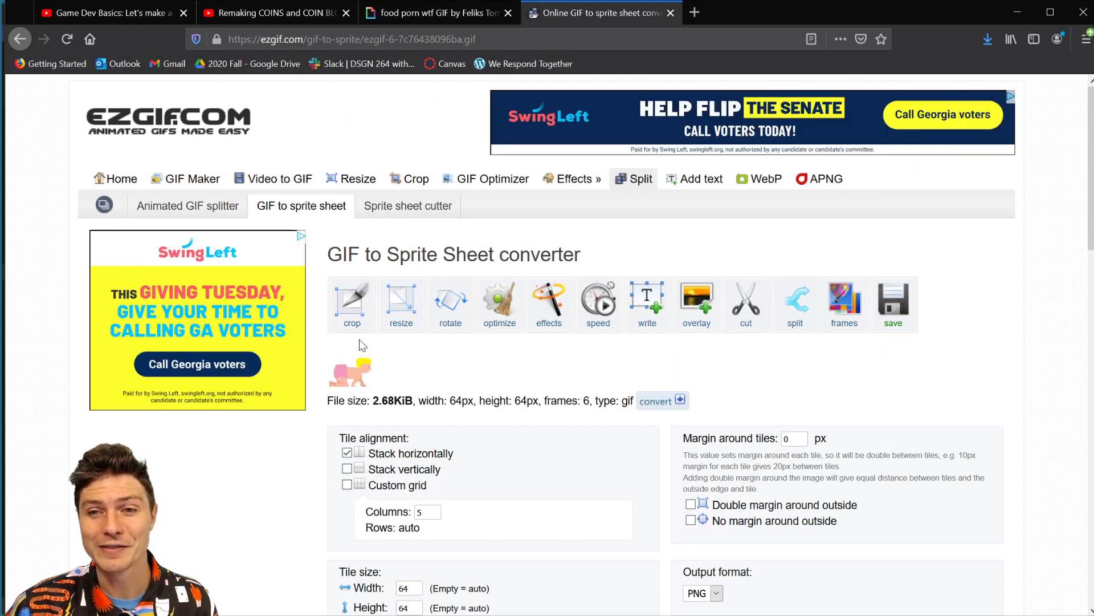
pyautogui.scroll(-15, 359, 340)
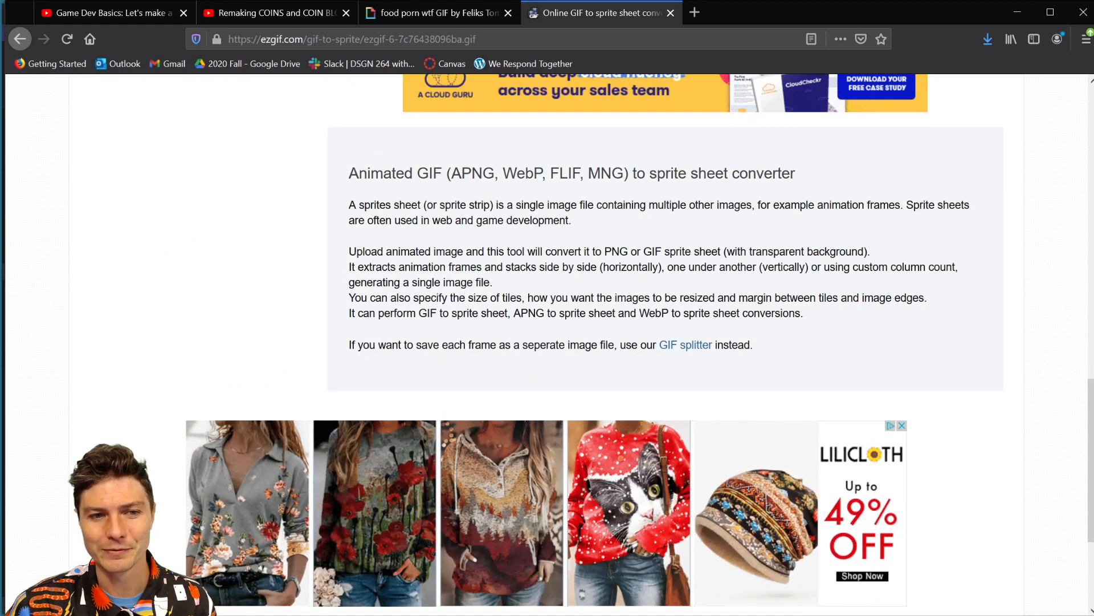
pyautogui.scroll(-3, 547, 342)
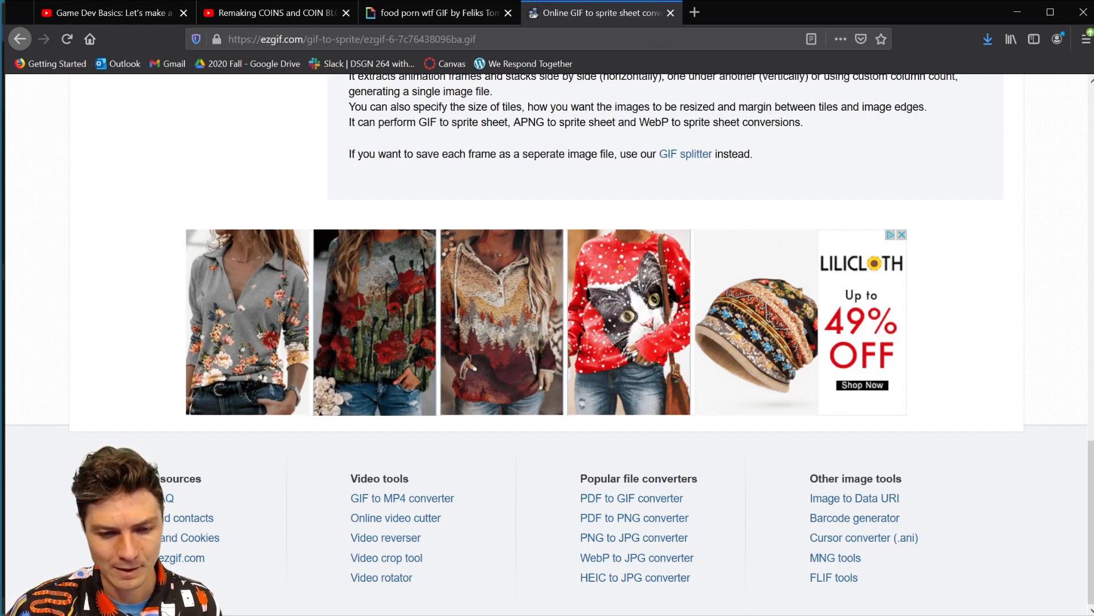
# Switch to Unity and import cloud-loop-spriteSheet and cow-sprite from Template-Fall2020-NEW's Assets > Graphics folder into the project's Graphics folder
pyautogui.hotkey('alt', 'Tab')
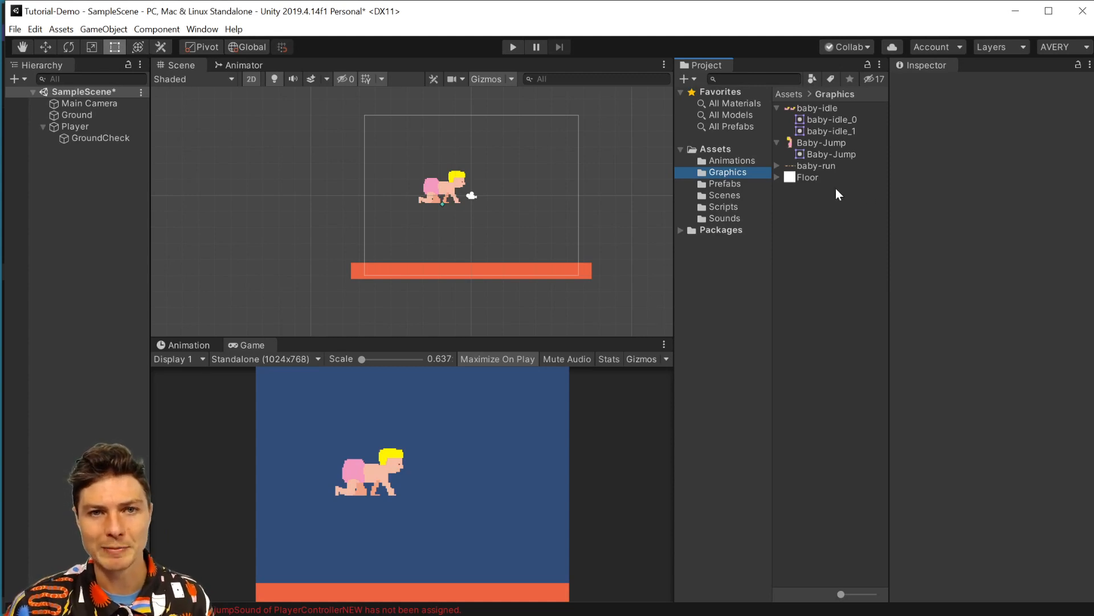
pyautogui.rightClick(821, 233)
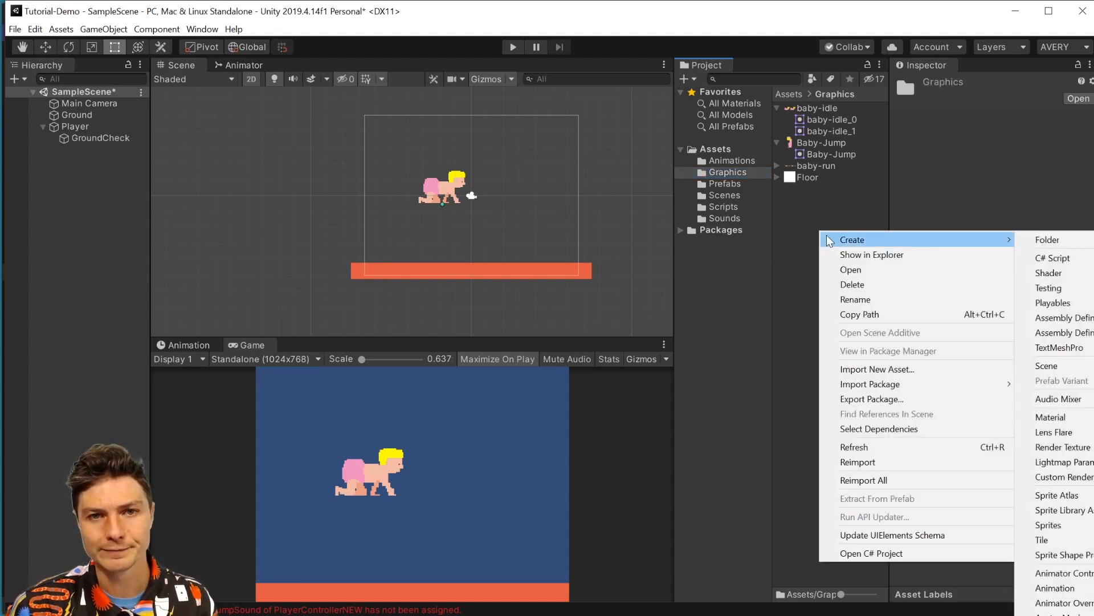
pyautogui.click(817, 207)
pyautogui.rightClick(806, 241)
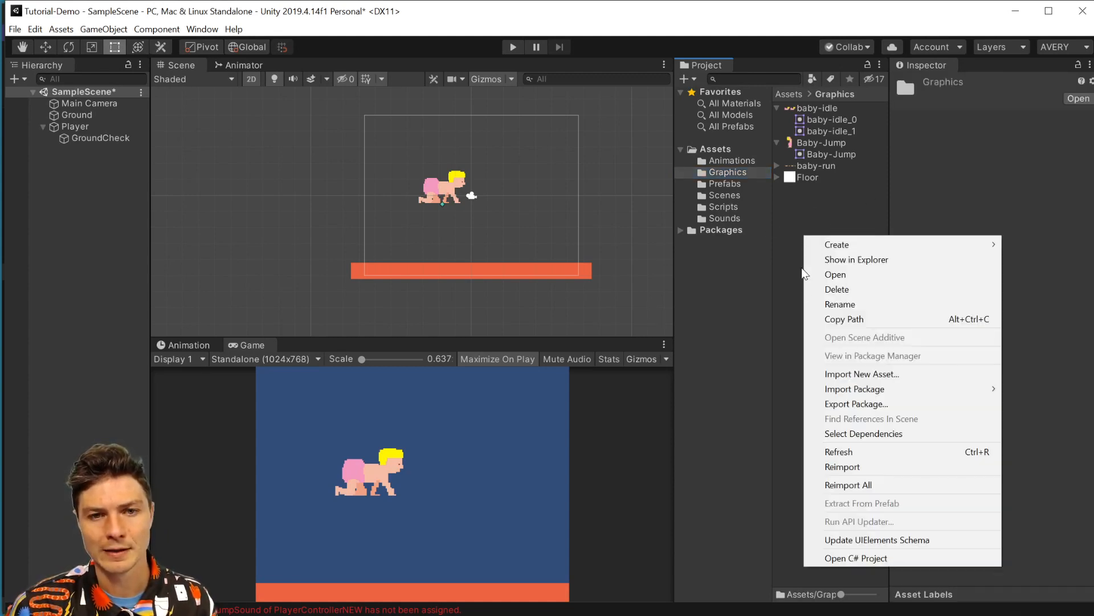
pyautogui.click(819, 374)
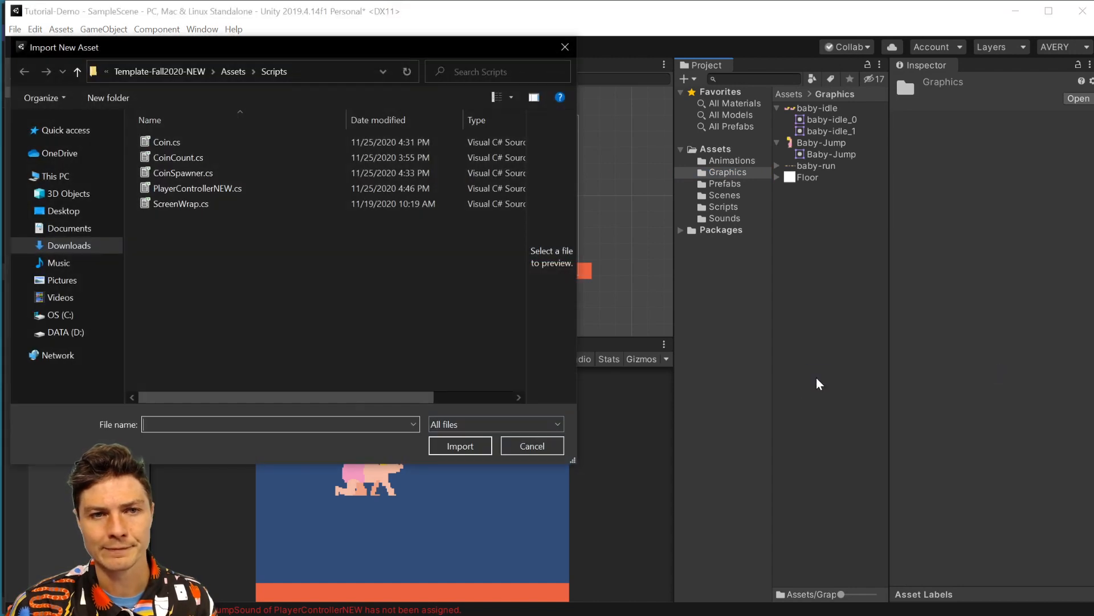
pyautogui.click(235, 71)
pyautogui.click(235, 73)
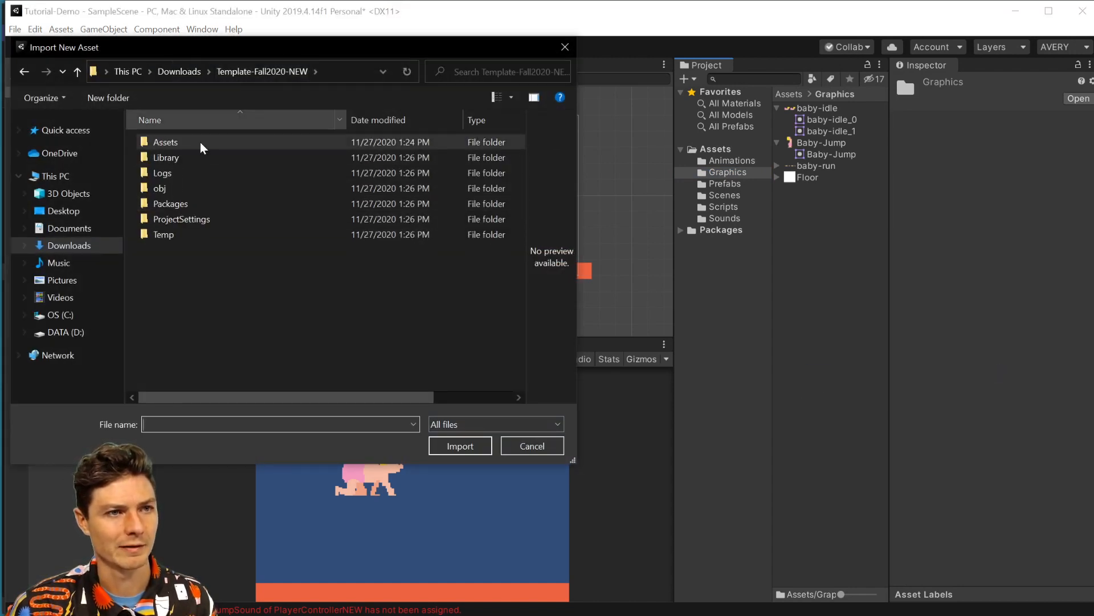
pyautogui.doubleClick(161, 147)
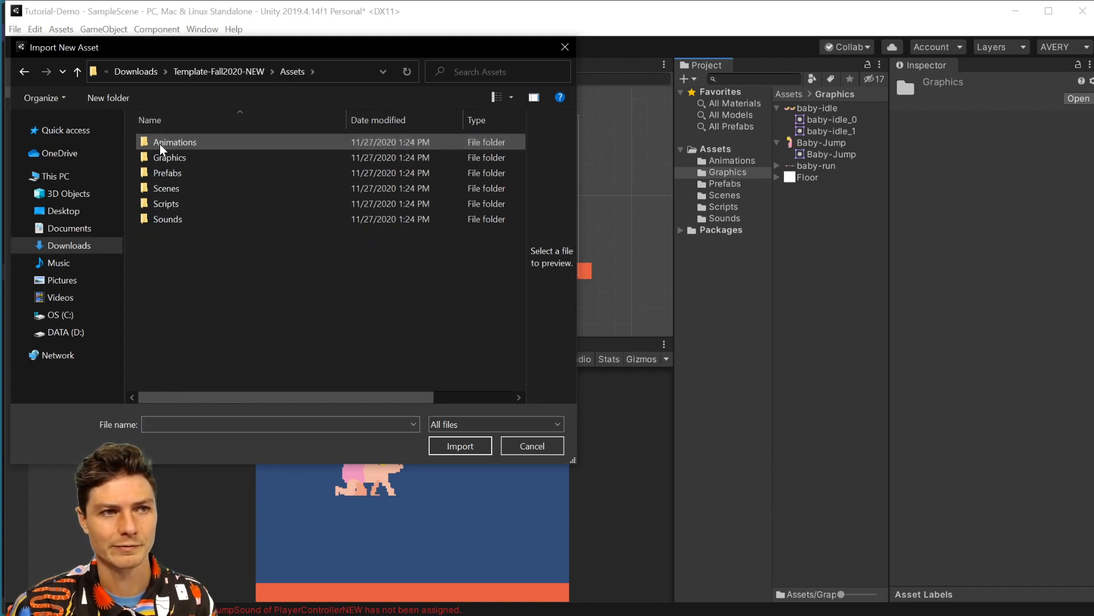
pyautogui.doubleClick(162, 159)
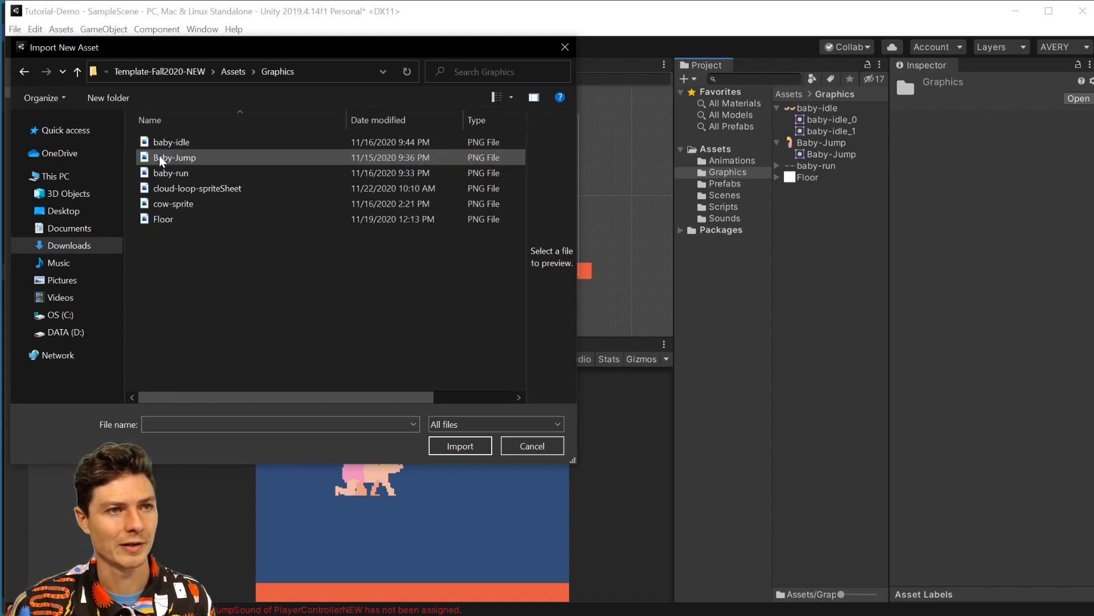
pyautogui.click(174, 190)
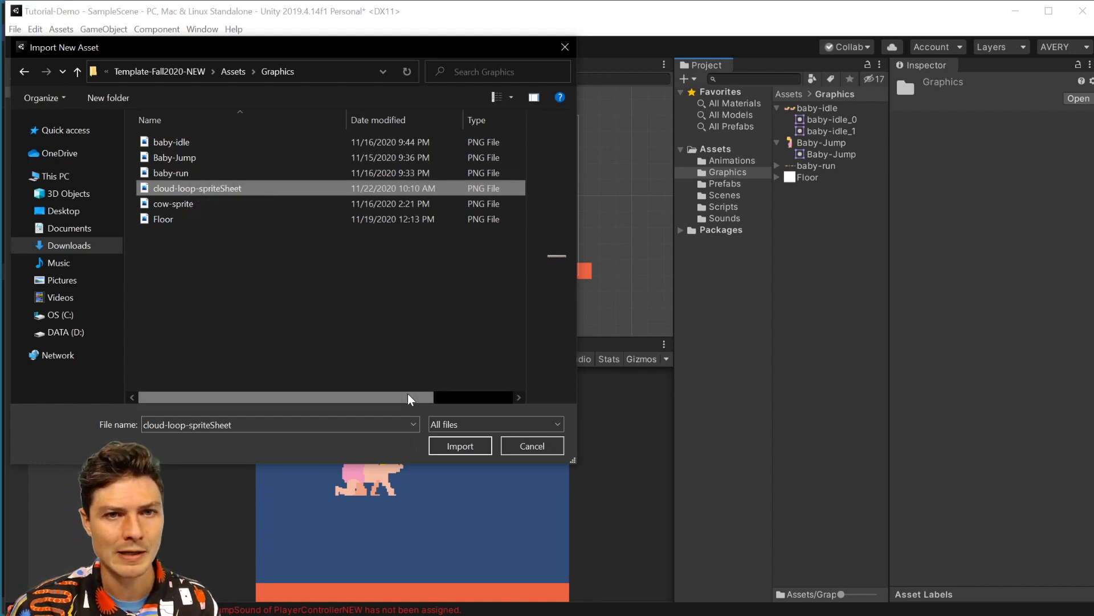
pyautogui.keyDown('ctrl'); pyautogui.click(196, 203); pyautogui.keyUp('ctrl')
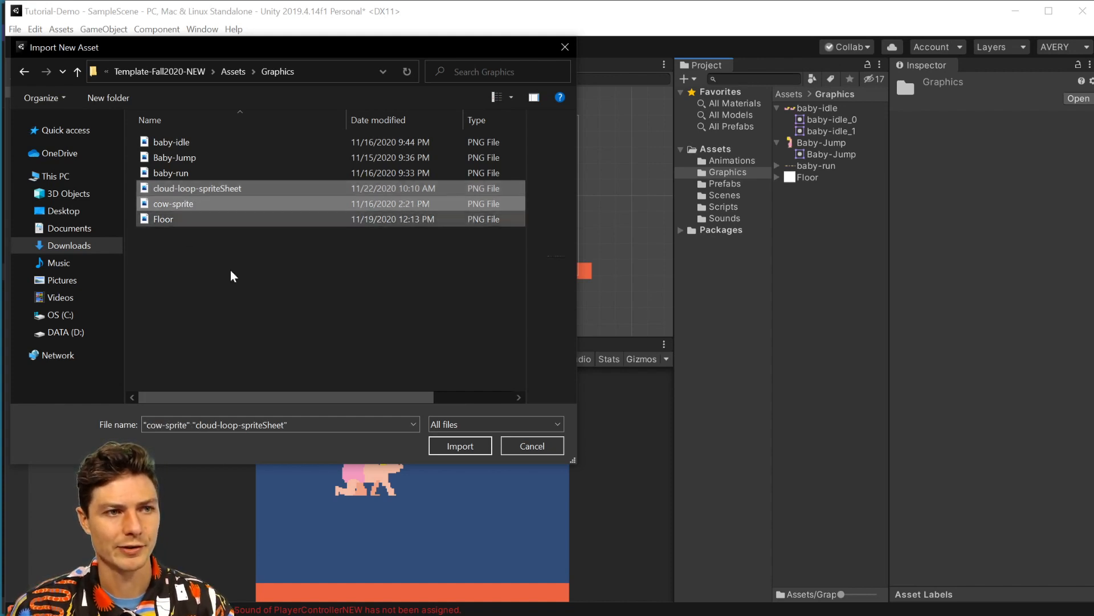
pyautogui.click(441, 446)
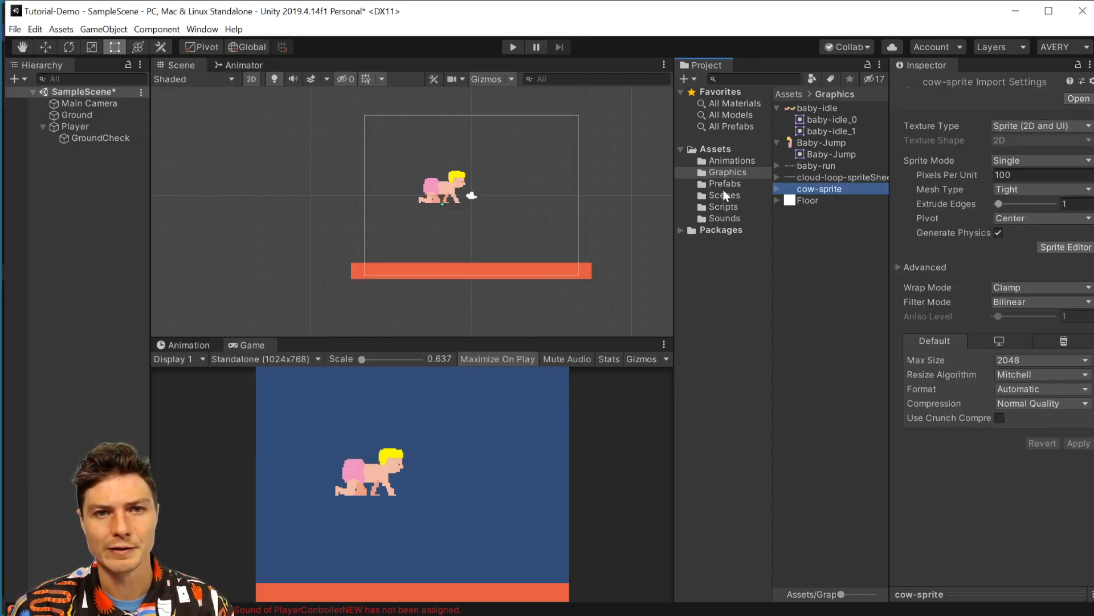
# Set cloud-loop-spriteSheet's sprite mode to Multiple and filter mode to Point (no filter), and apply the import settings
pyautogui.click(777, 176)
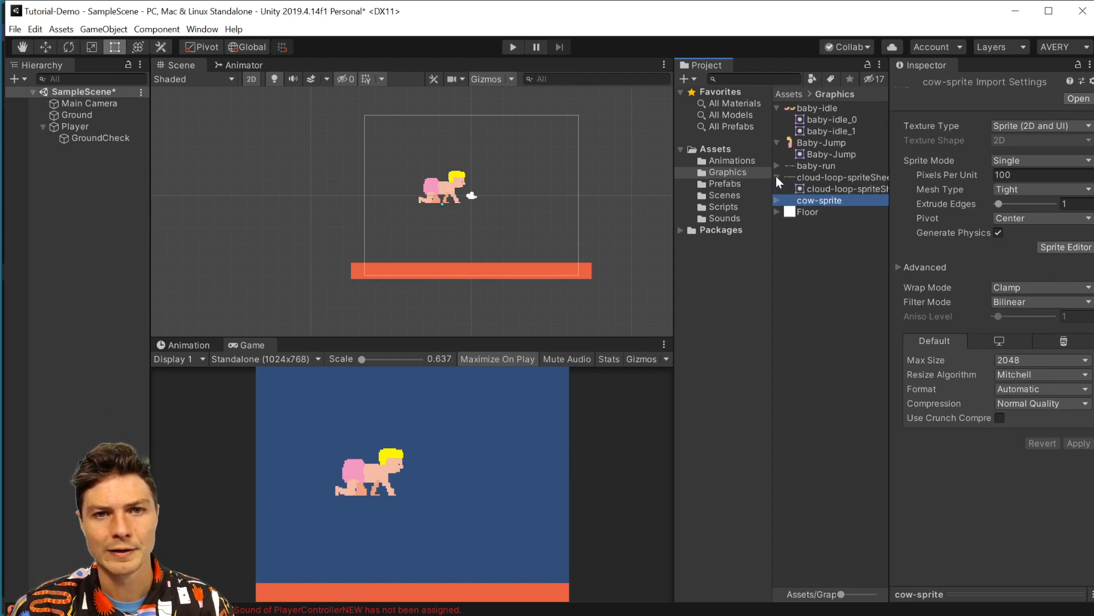
pyautogui.click(777, 177)
pyautogui.click(778, 177)
pyautogui.click(777, 176)
pyautogui.click(821, 177)
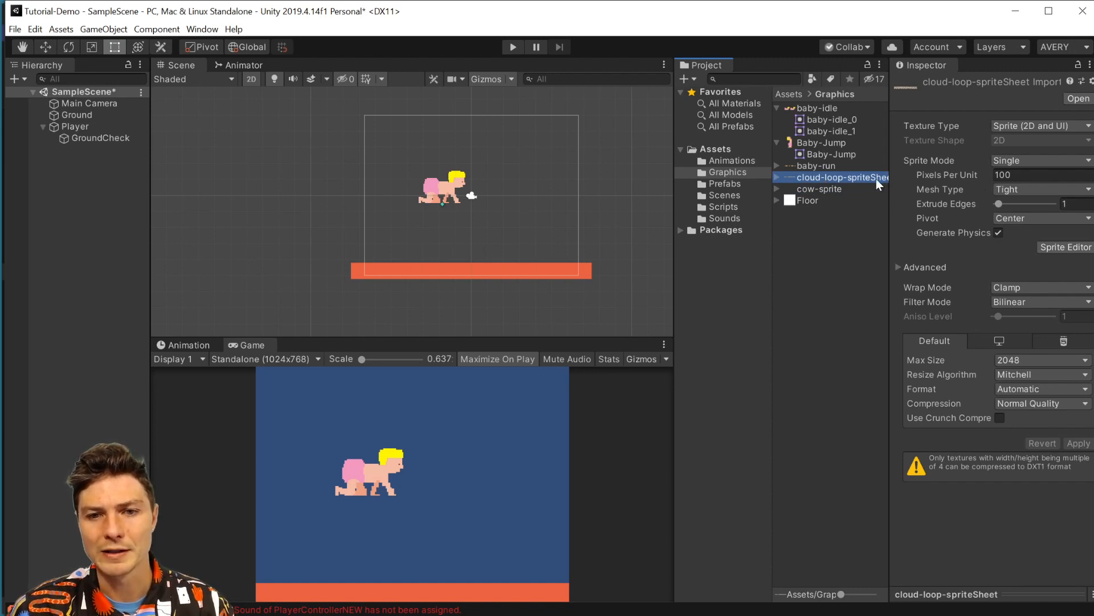
pyautogui.click(1015, 159)
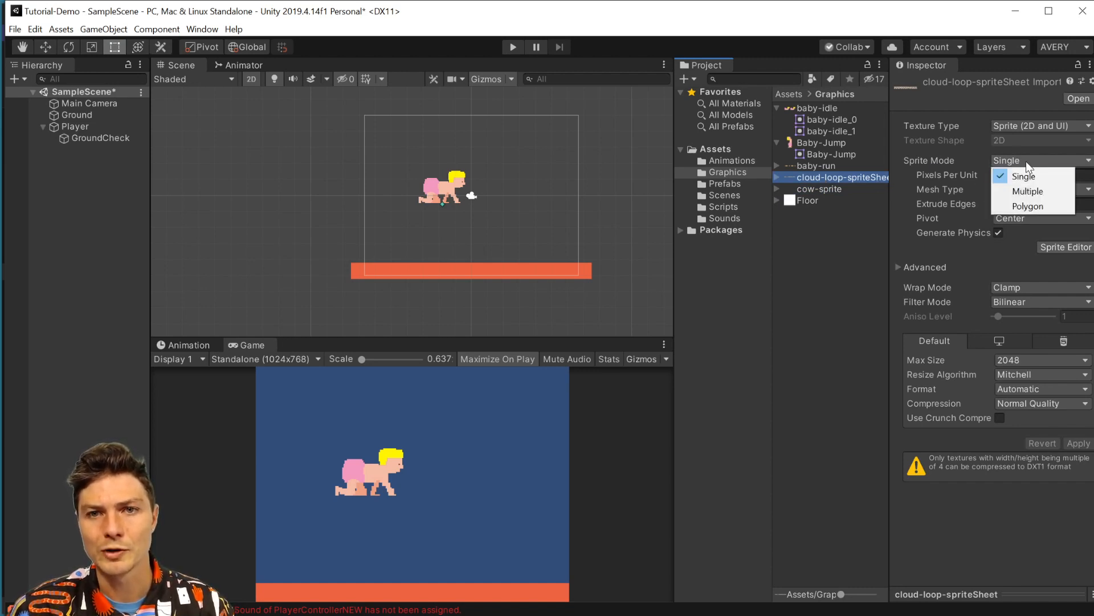
pyautogui.click(1036, 192)
pyautogui.click(1029, 287)
pyautogui.click(1031, 302)
pyautogui.click(1078, 428)
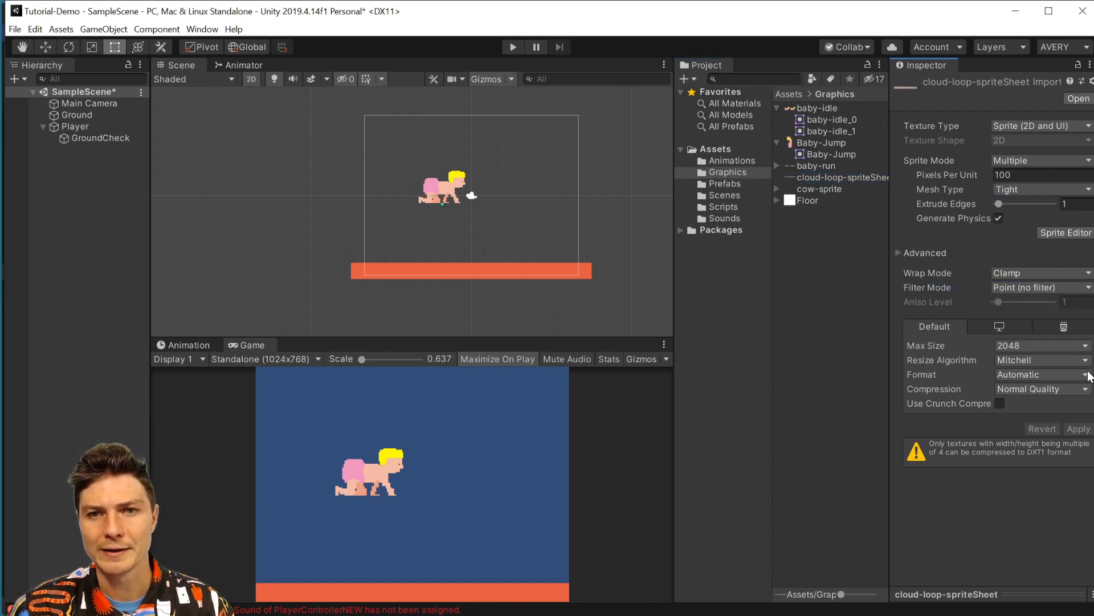
# Slice cloud-loop-spriteSheet in the Sprite Editor with Grid By Cell Size at a pixel size of 480 by 480
pyautogui.click(1065, 232)
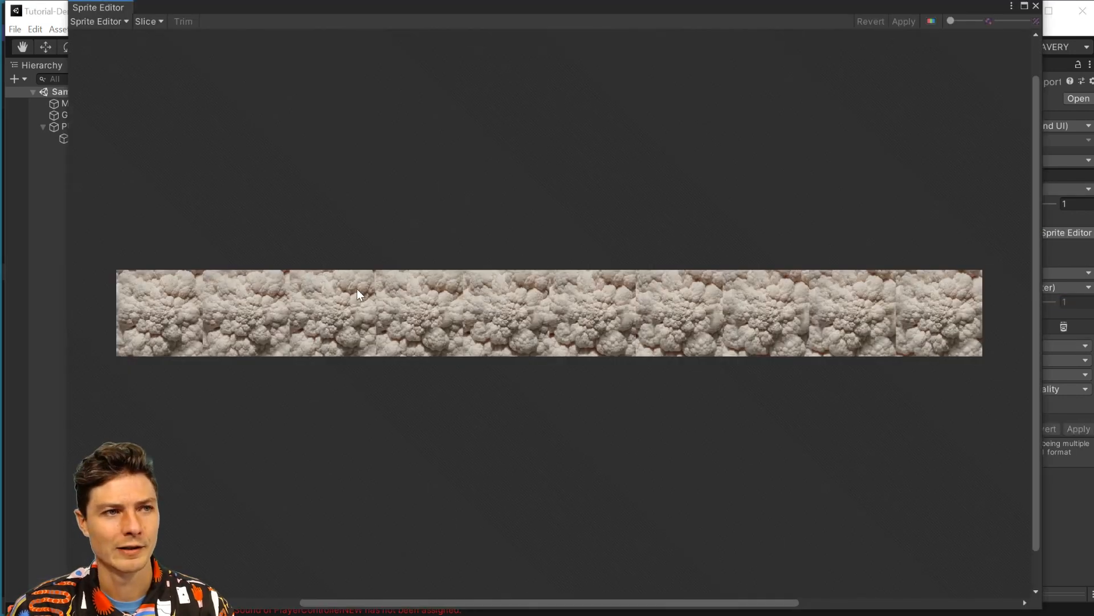
pyautogui.click(147, 22)
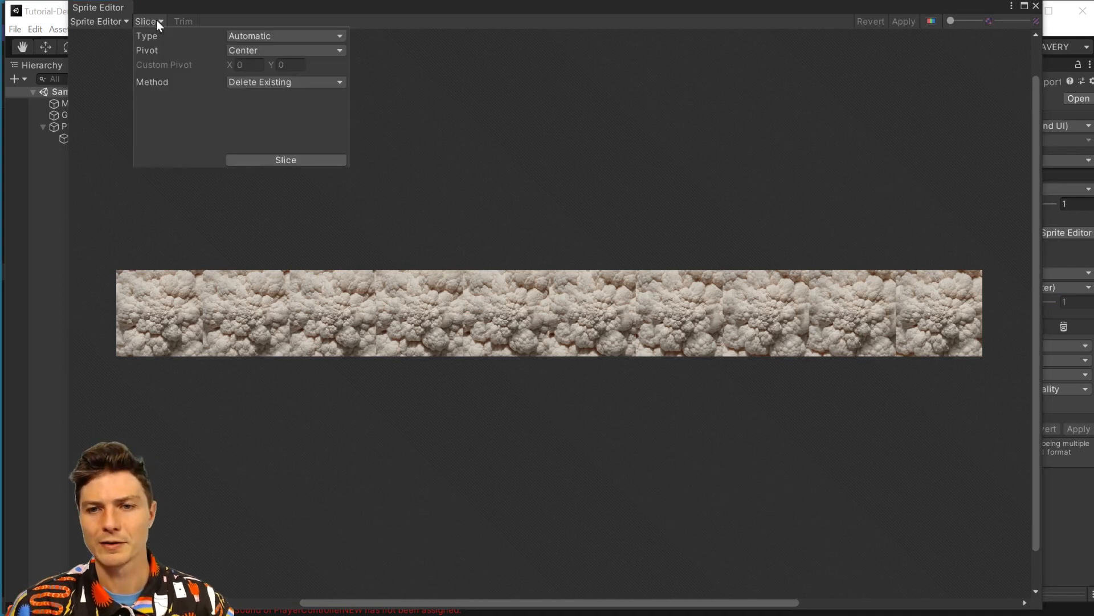
pyautogui.click(231, 35)
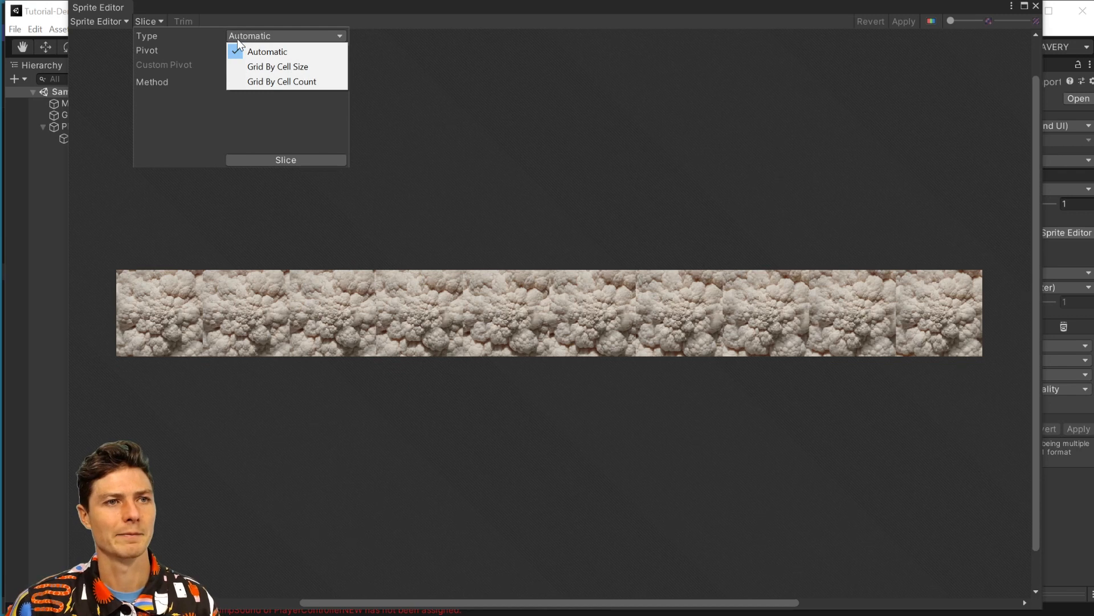
pyautogui.click(262, 67)
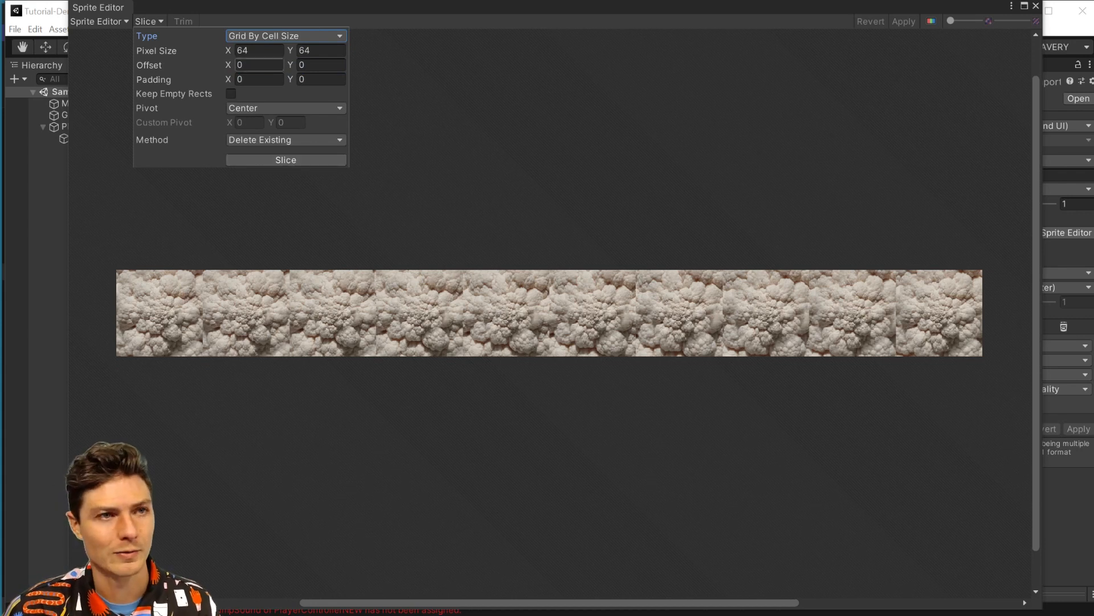
pyautogui.press('Tab')
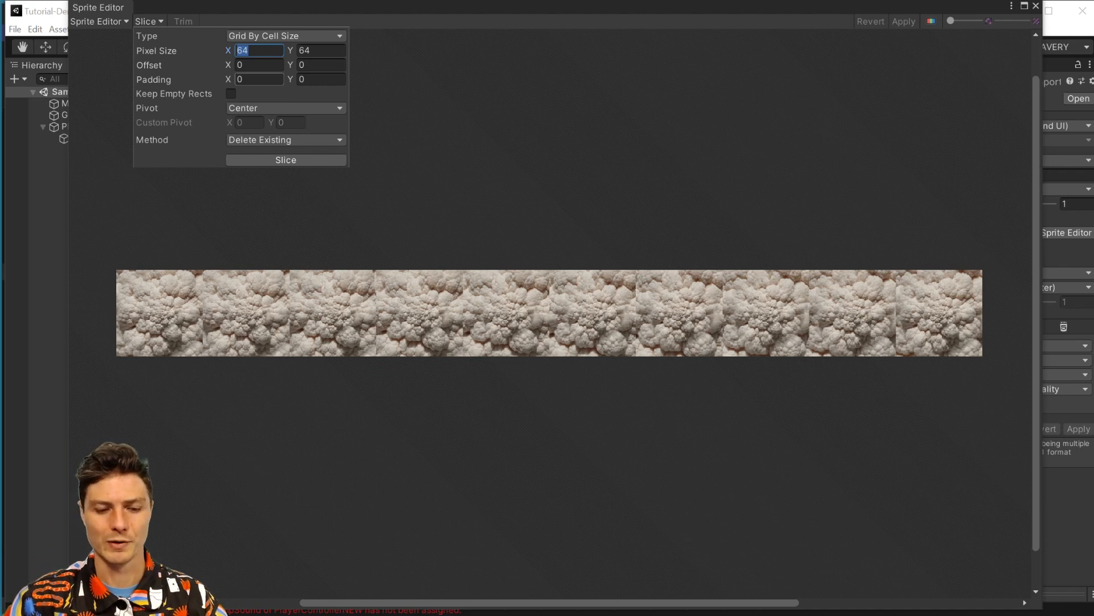
pyautogui.write('480')
pyautogui.press('Tab')
pyautogui.write('480')
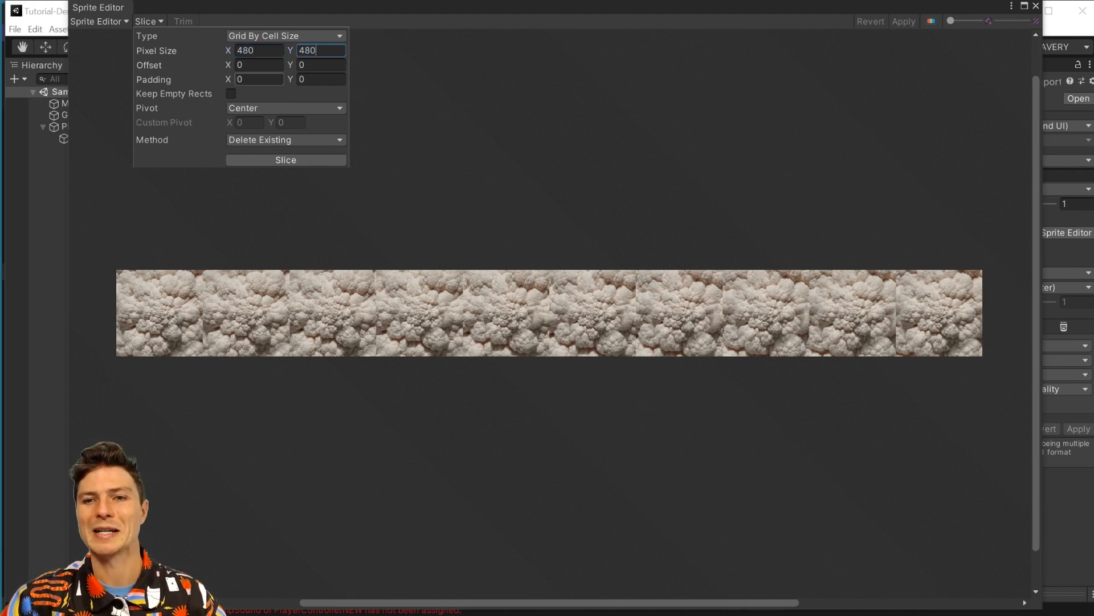
pyautogui.click(270, 162)
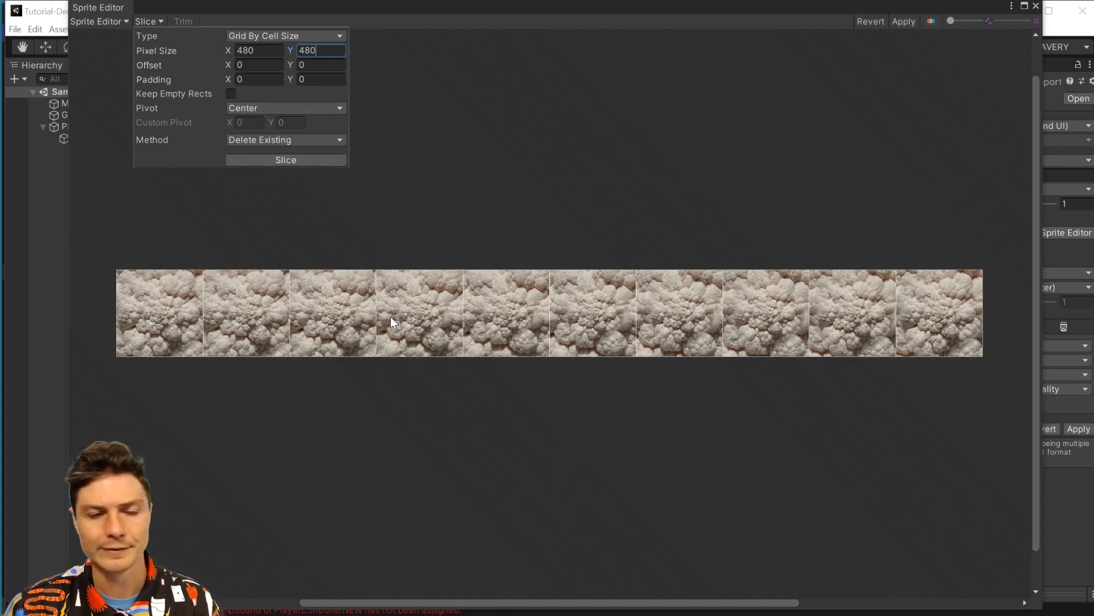
# Apply the cloud-loop-spriteSheet slices and close the Sprite Editor
pyautogui.click(897, 21)
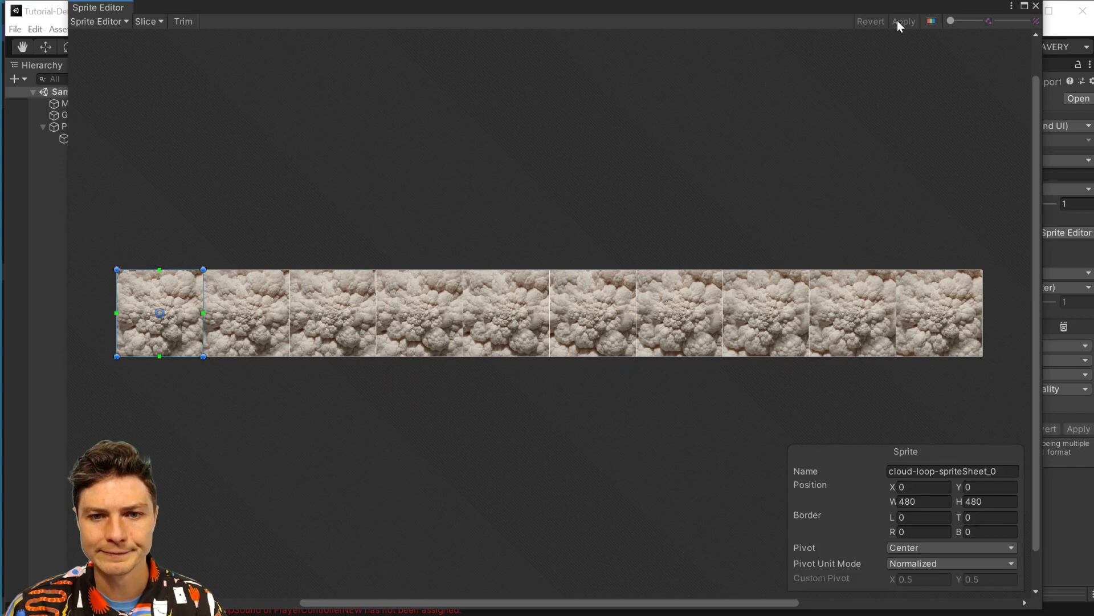
pyautogui.click(1036, 6)
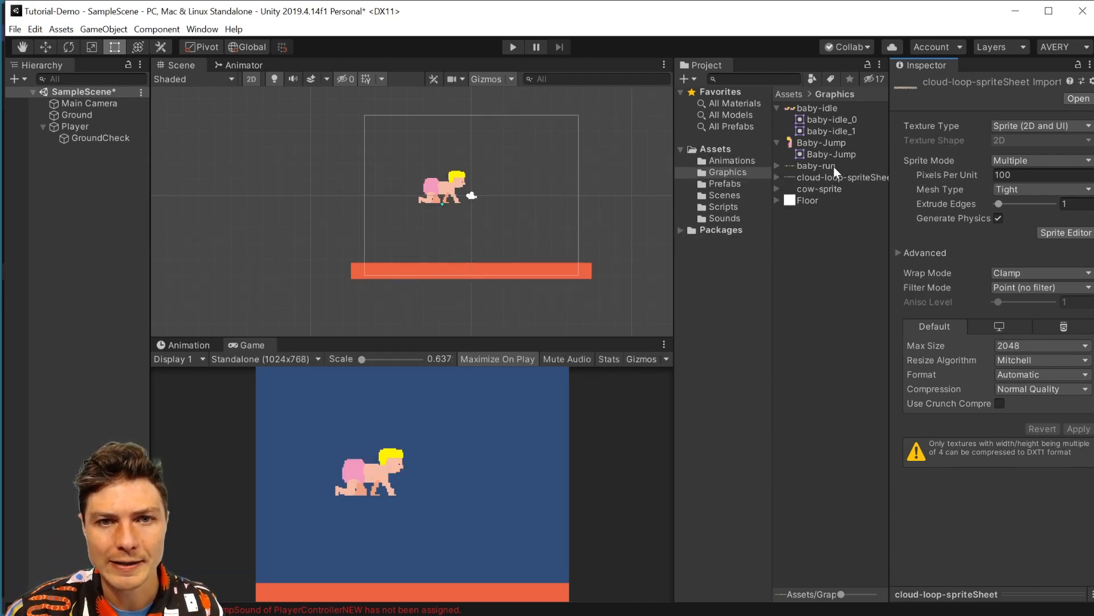
# Set cow-sprite's sprite mode to Multiple and filter mode to Point (no filter), and apply the import settings
pyautogui.click(776, 188)
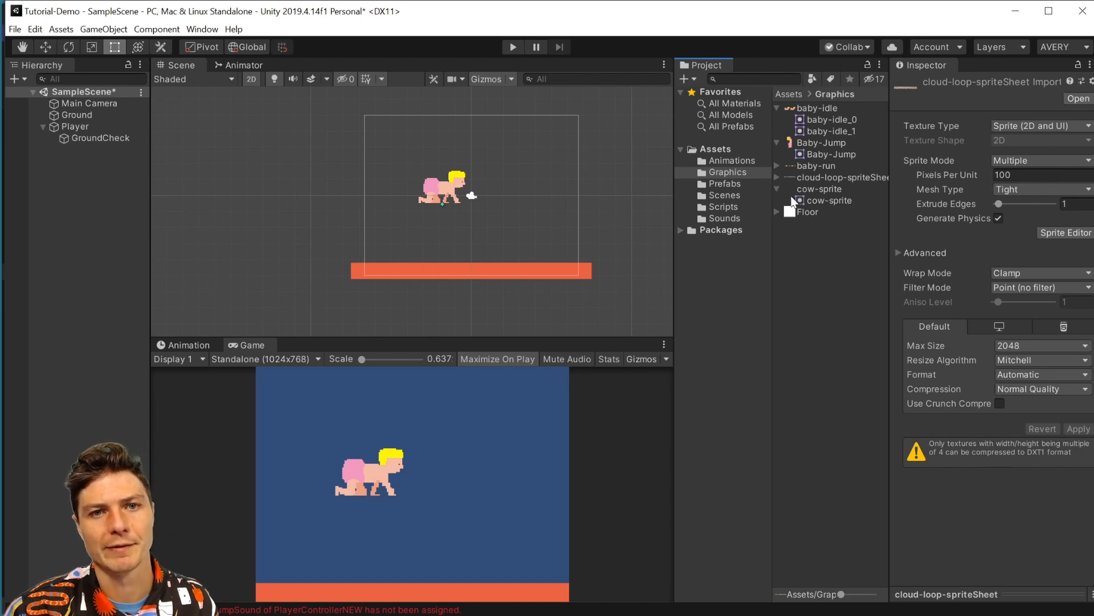
pyautogui.click(830, 200)
pyautogui.click(820, 189)
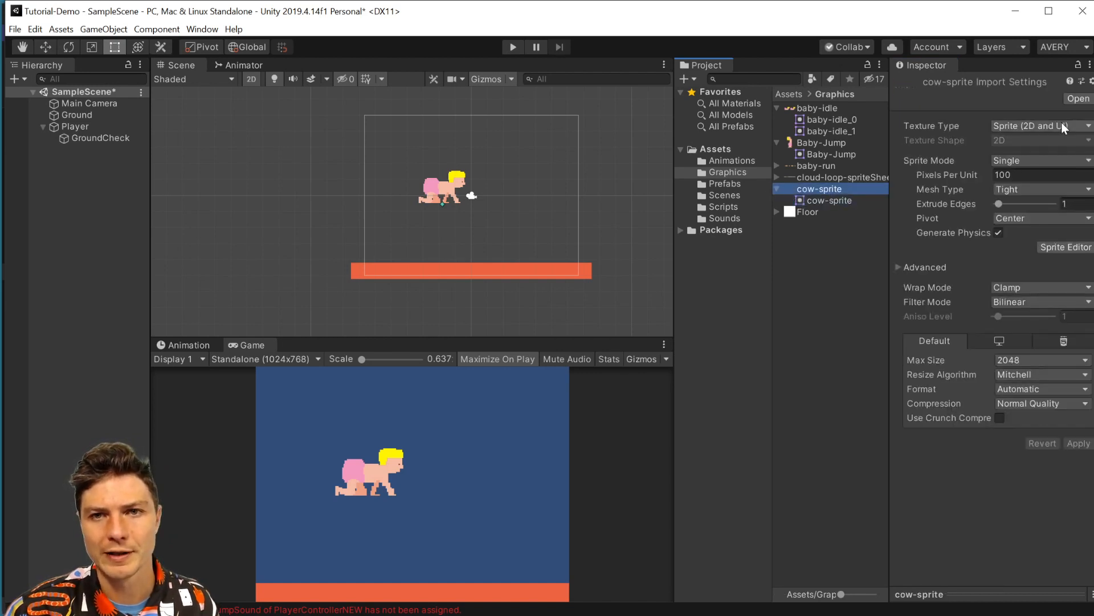
pyautogui.click(1045, 159)
pyautogui.click(1041, 193)
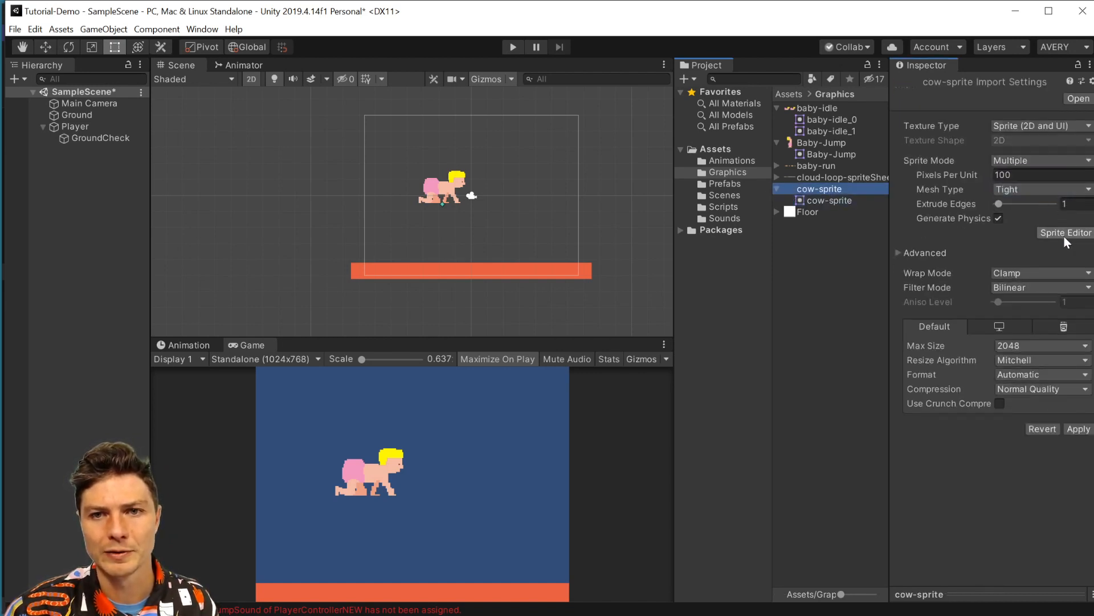
pyautogui.click(1028, 288)
pyautogui.click(1023, 279)
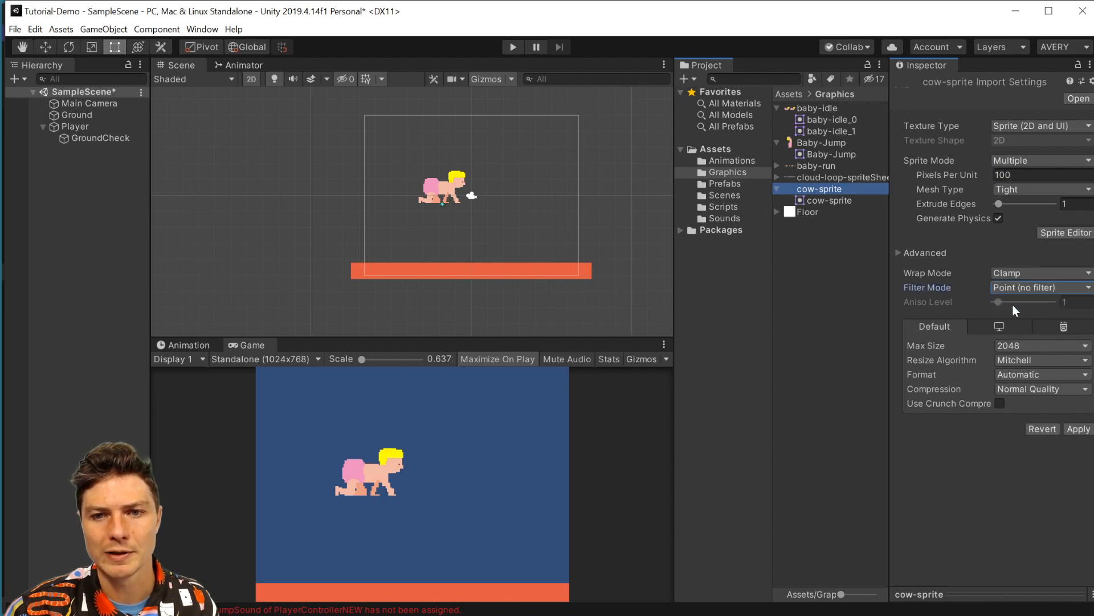
pyautogui.click(1085, 433)
# Slice cow-sprite in the Sprite Editor by a 64 by 64 pixel cell grid, apply it, and close the editor
pyautogui.click(1050, 231)
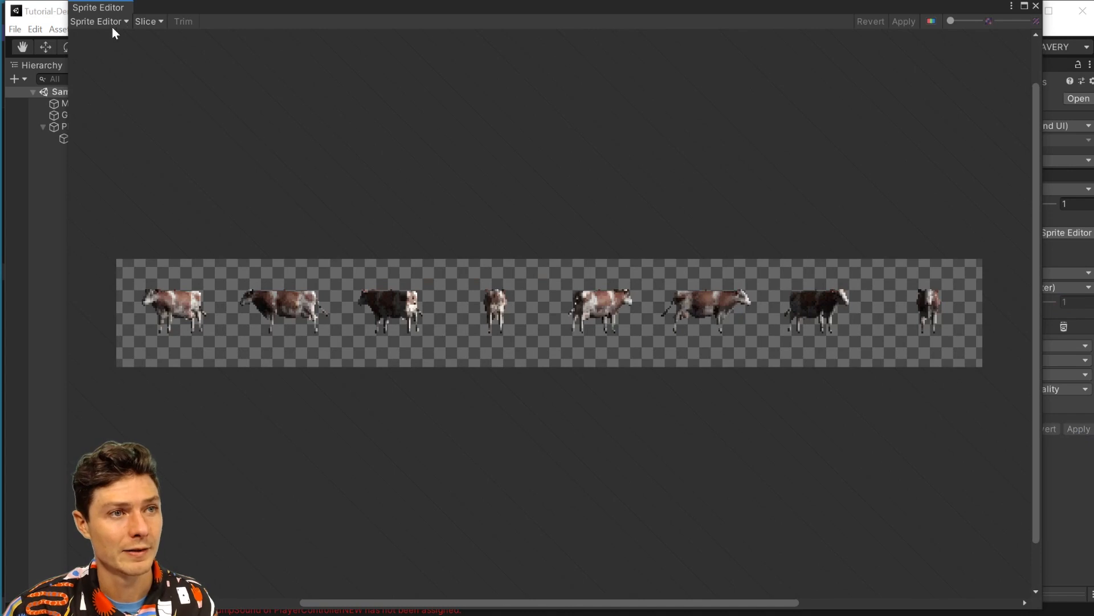
pyautogui.click(143, 21)
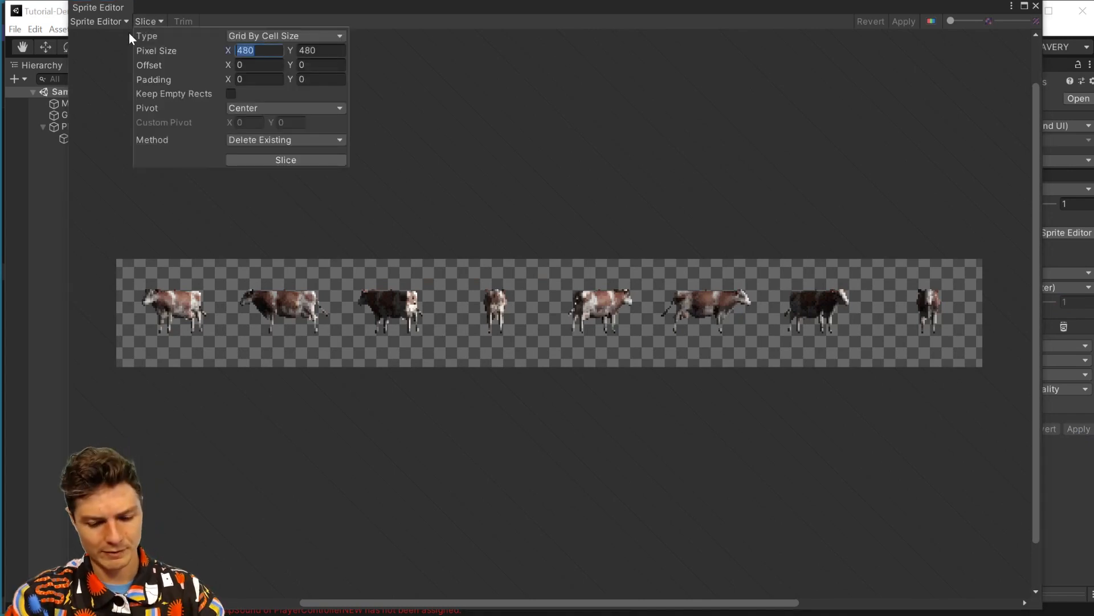
pyautogui.write('64')
pyautogui.press('Tab')
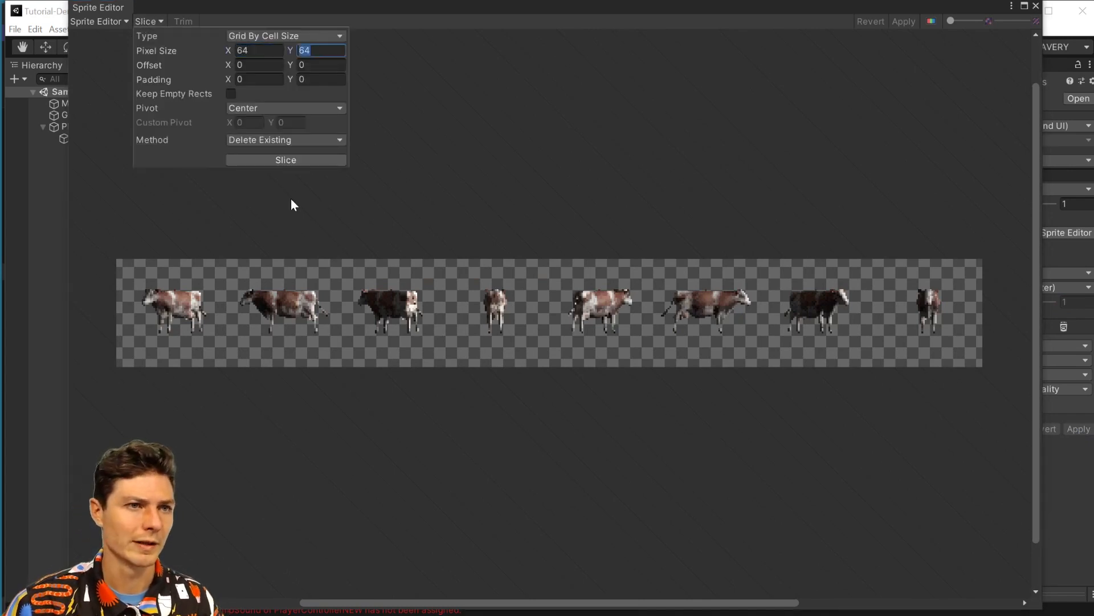
pyautogui.click(298, 158)
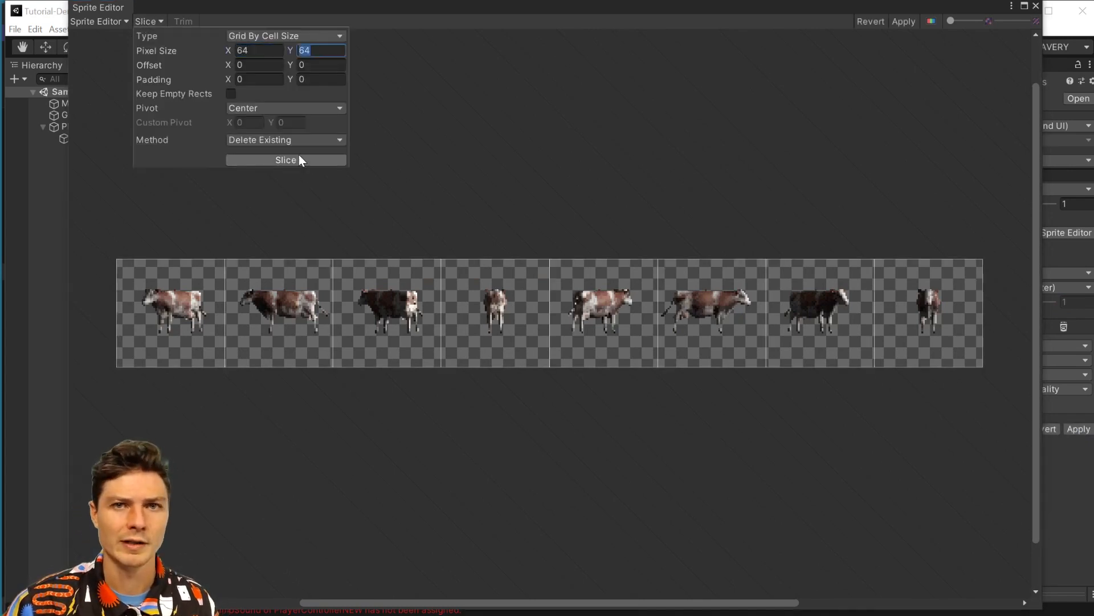
pyautogui.click(902, 22)
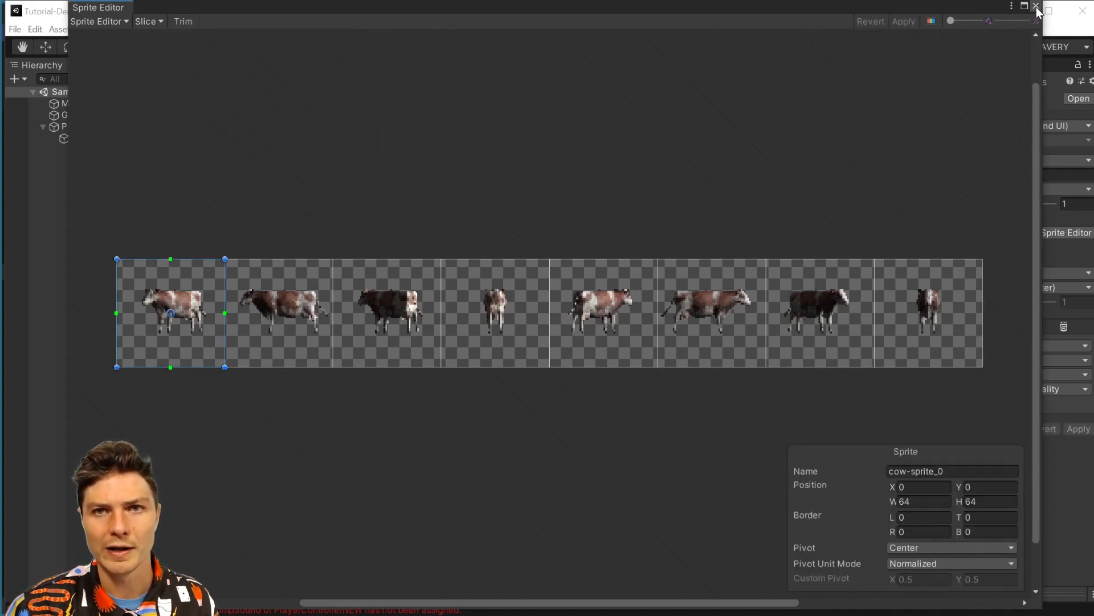
pyautogui.click(1036, 6)
# Place cow-sprite_0 through cow-sprite_7 together in the scene beside the Player and choose Assets > Animations as the new animation's folder
pyautogui.click(848, 200)
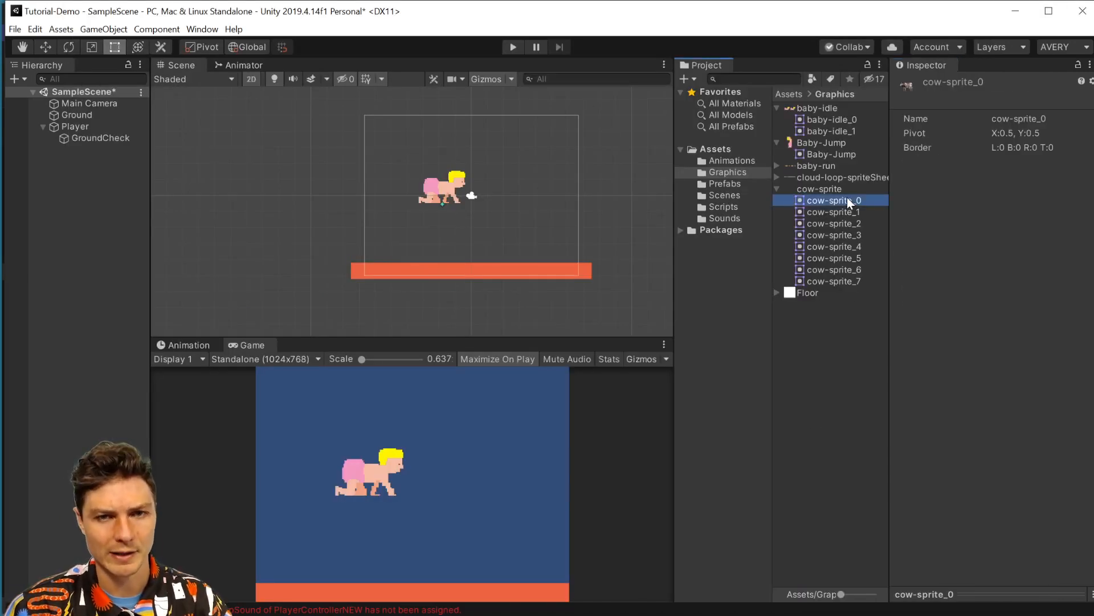
pyautogui.keyDown('shift'); pyautogui.click(846, 279); pyautogui.keyUp('shift')
pyautogui.moveTo(824, 200); pyautogui.dragTo(519, 205)
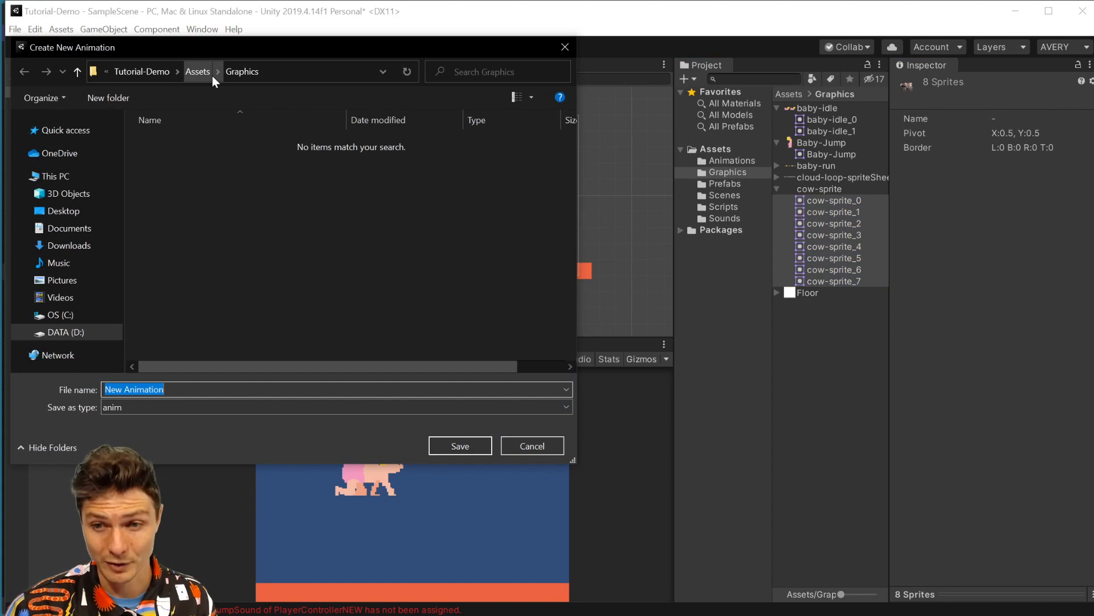
pyautogui.click(194, 72)
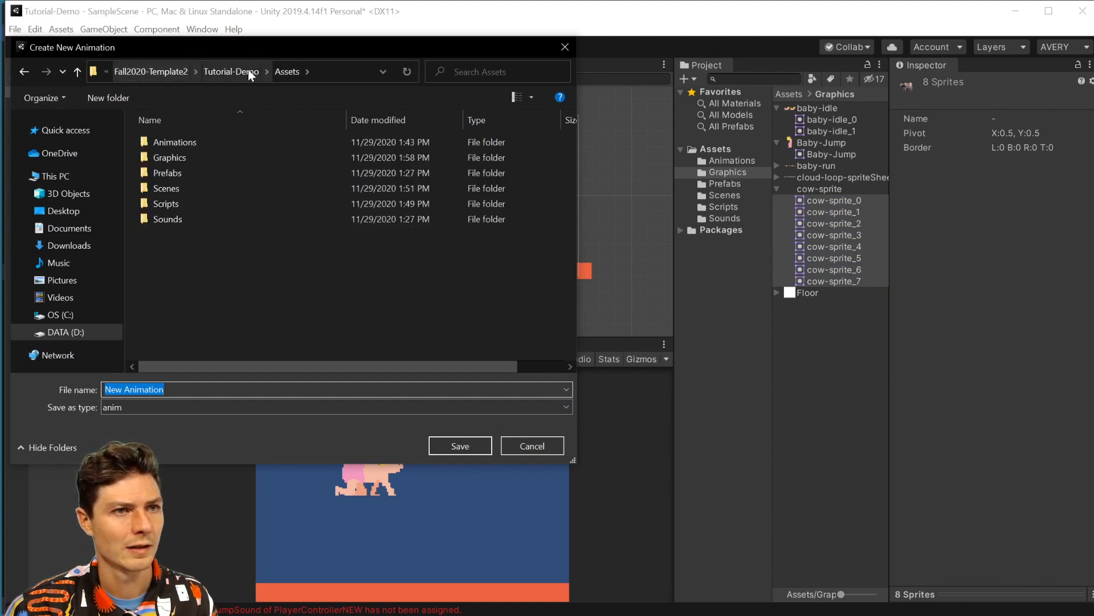
pyautogui.click(176, 143)
pyautogui.doubleClick(176, 144)
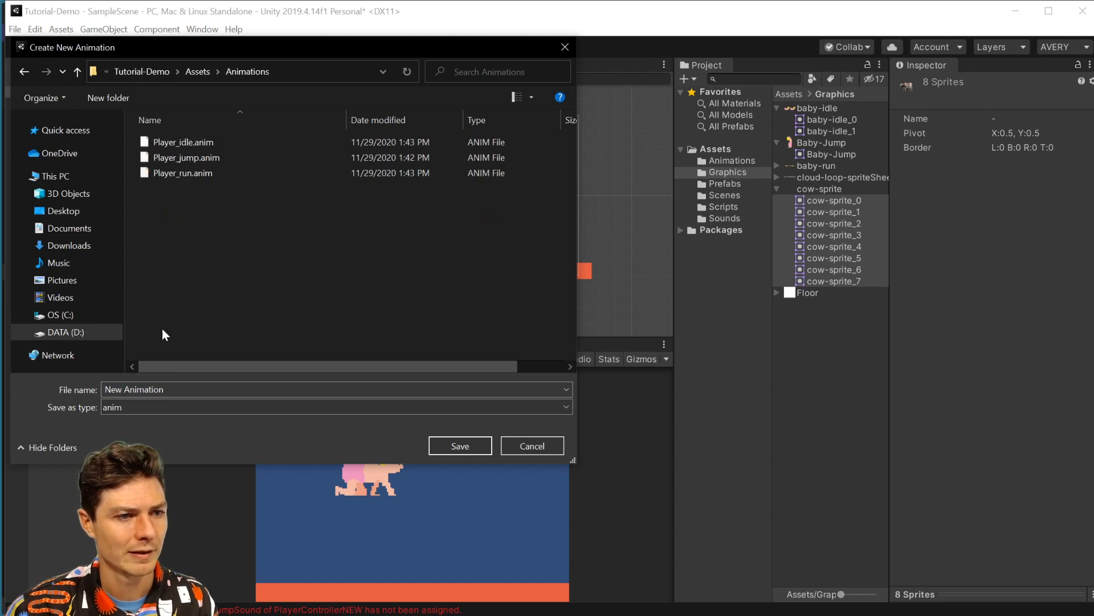
# Name the new cow animation Cow_spin and save it
pyautogui.write('Cow')
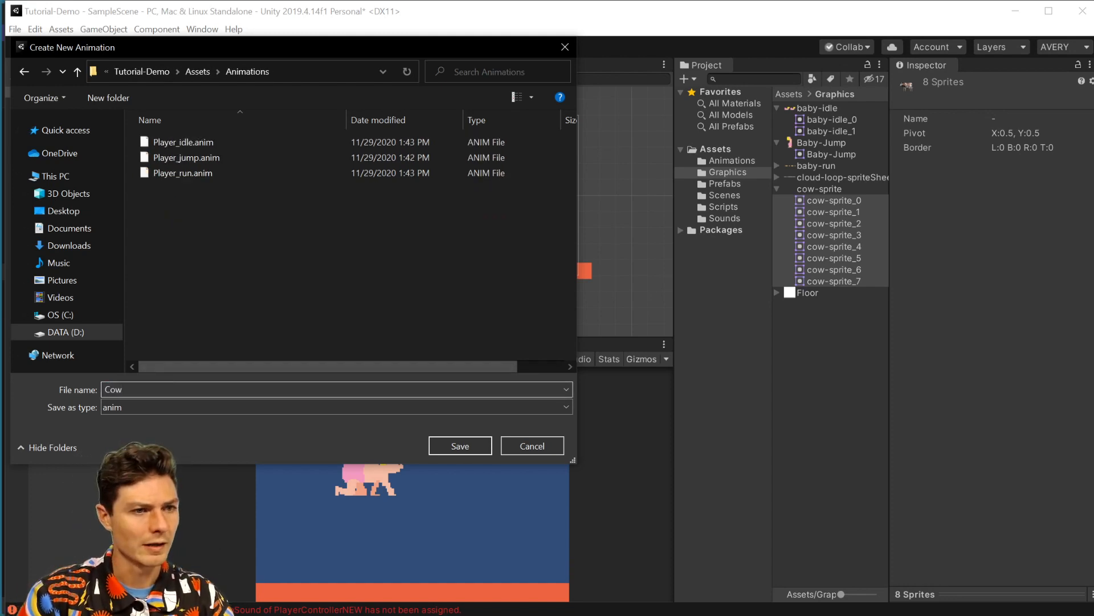
pyautogui.write('_anim')
pyautogui.press('BackSpace')
pyautogui.press('BackSpace')
pyautogui.press('BackSpace')
pyautogui.press('BackSpace')
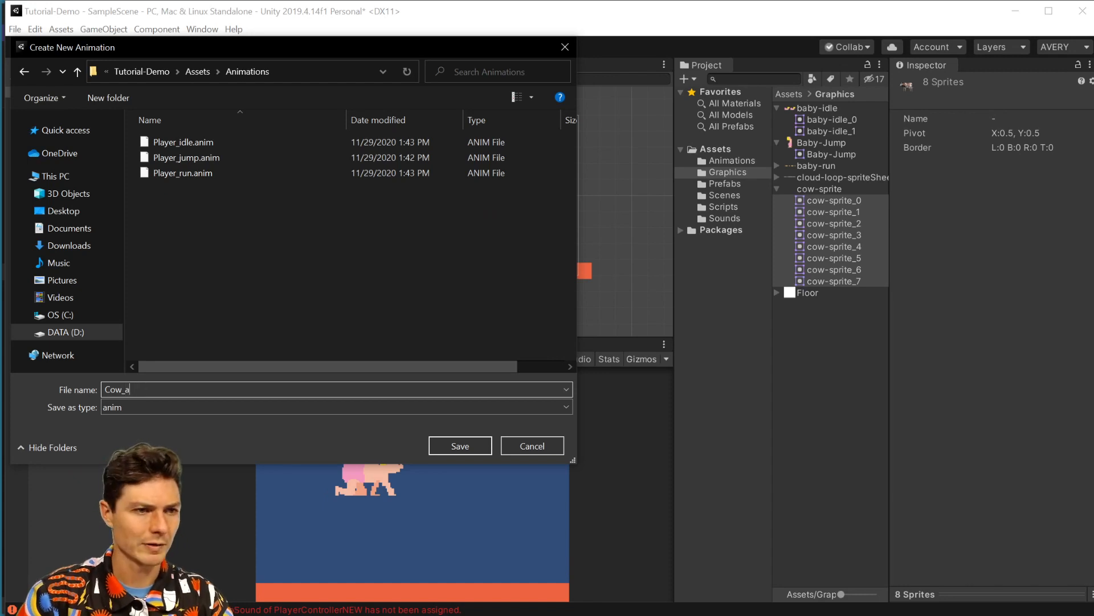
pyautogui.write('spin')
pyautogui.press('BackSpace')
pyautogui.press('BackSpace')
pyautogui.press('BackSpace')
pyautogui.press('BackSpace')
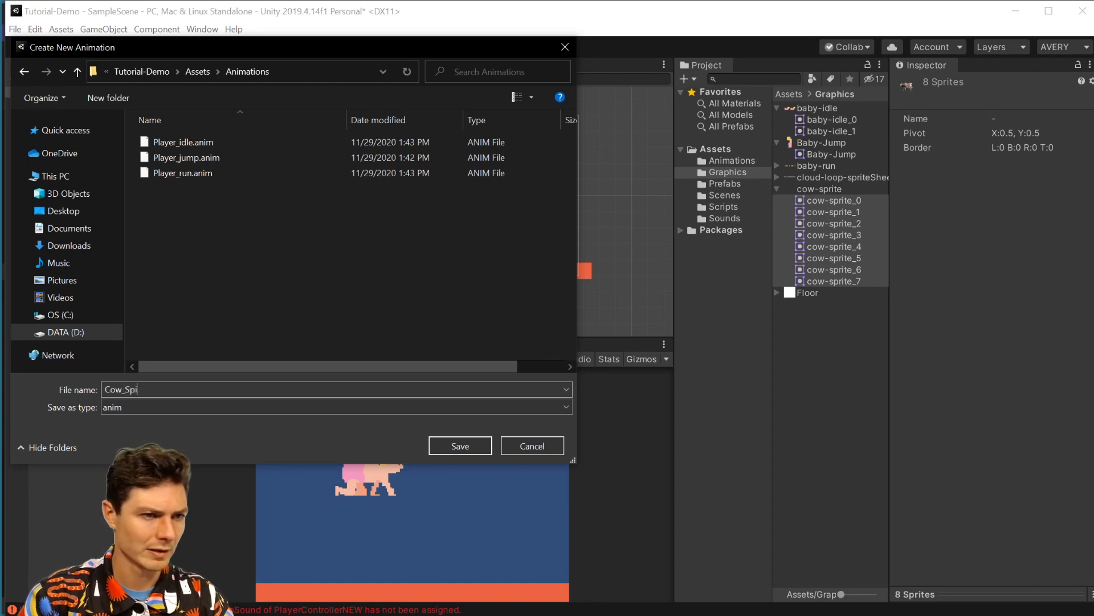
pyautogui.write('spin')
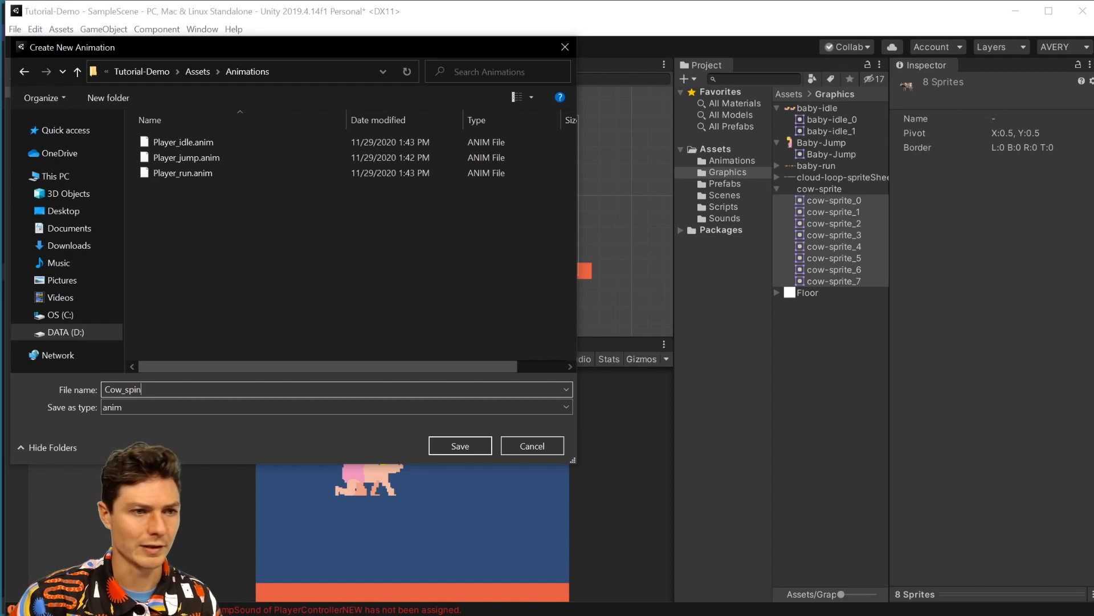
pyautogui.click(456, 446)
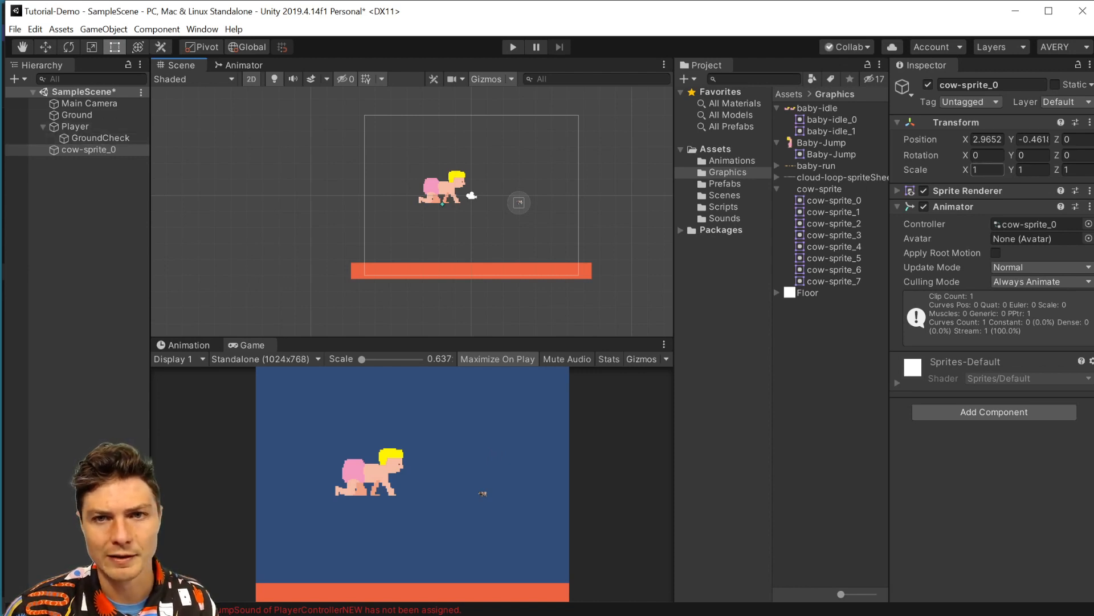
# Set the cow object's scale to 5 in X and 5 in Y
pyautogui.write('5')
pyautogui.press('Tab')
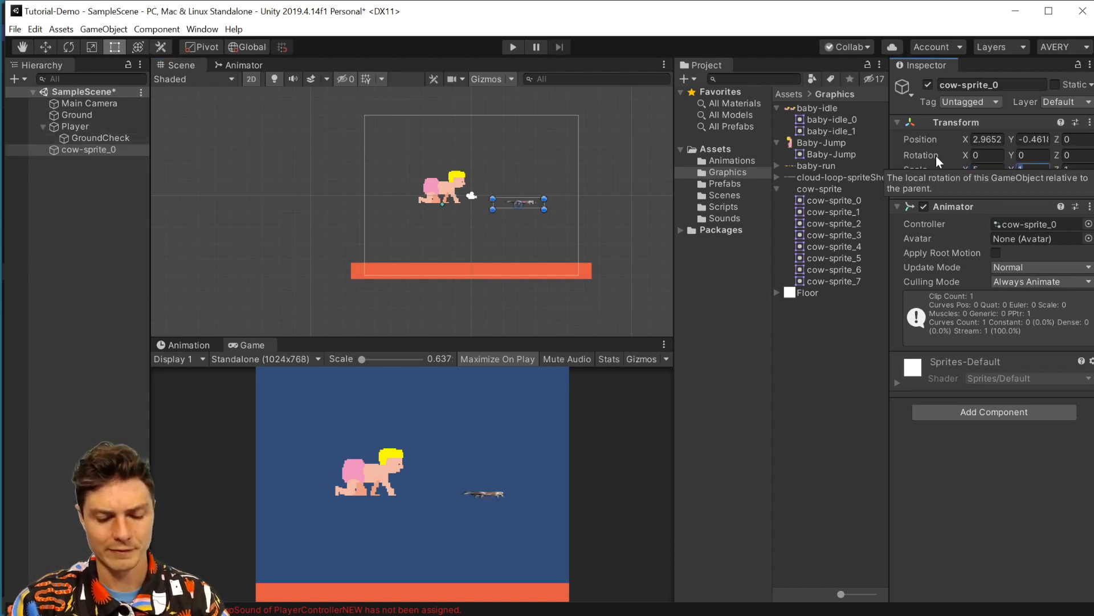
pyautogui.write('5')
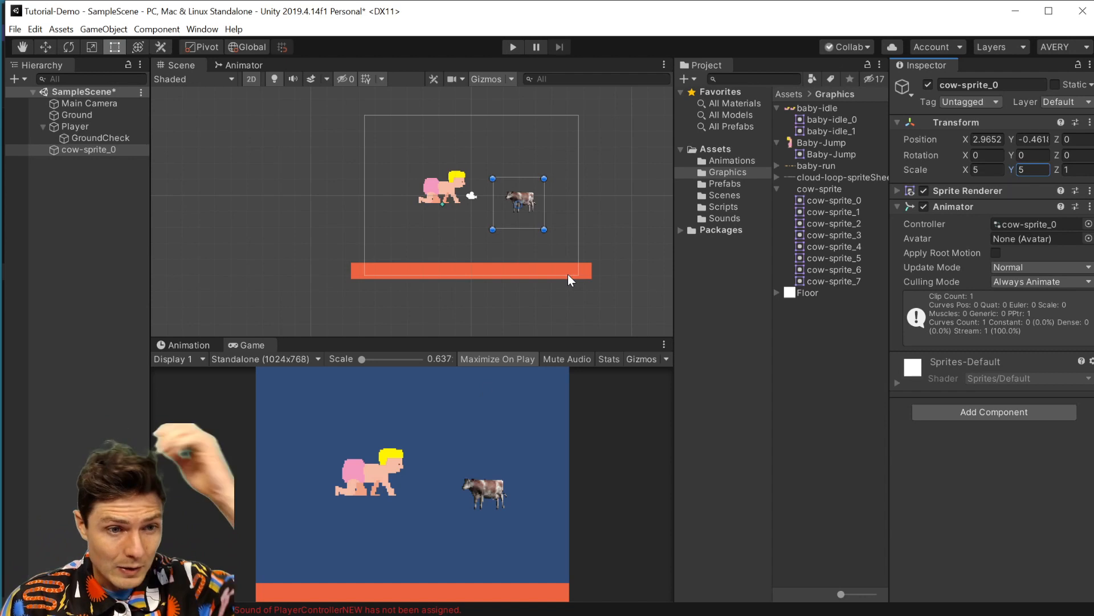
# Preview the Cow_spin animation, slow it down to 6 samples, and play it again
pyautogui.click(188, 346)
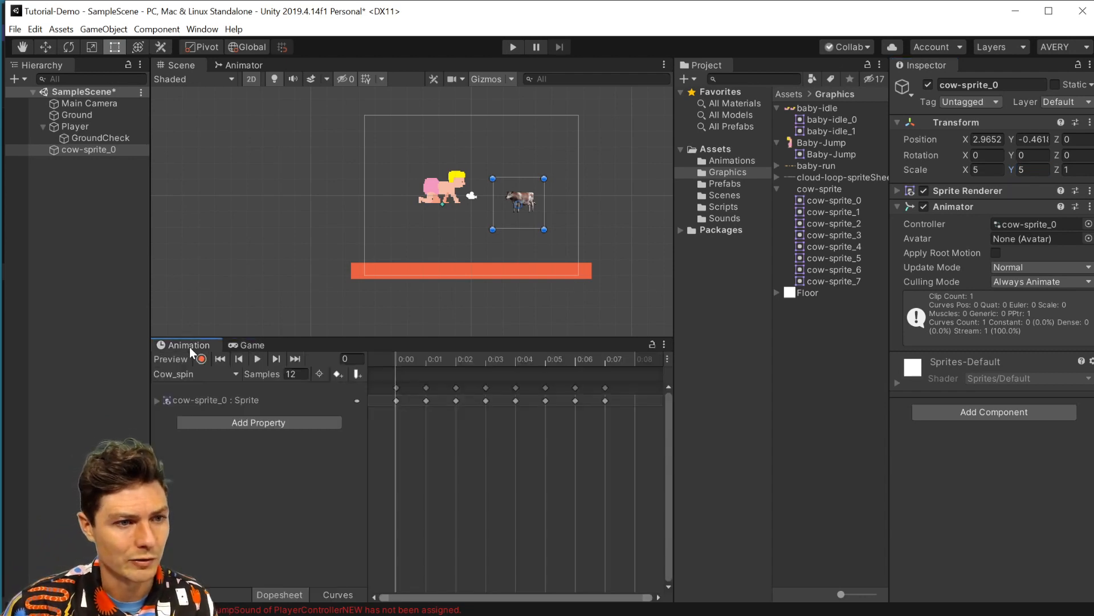
pyautogui.click(258, 357)
pyautogui.click(259, 358)
pyautogui.moveTo(300, 374); pyautogui.dragTo(200, 358)
pyautogui.write('6')
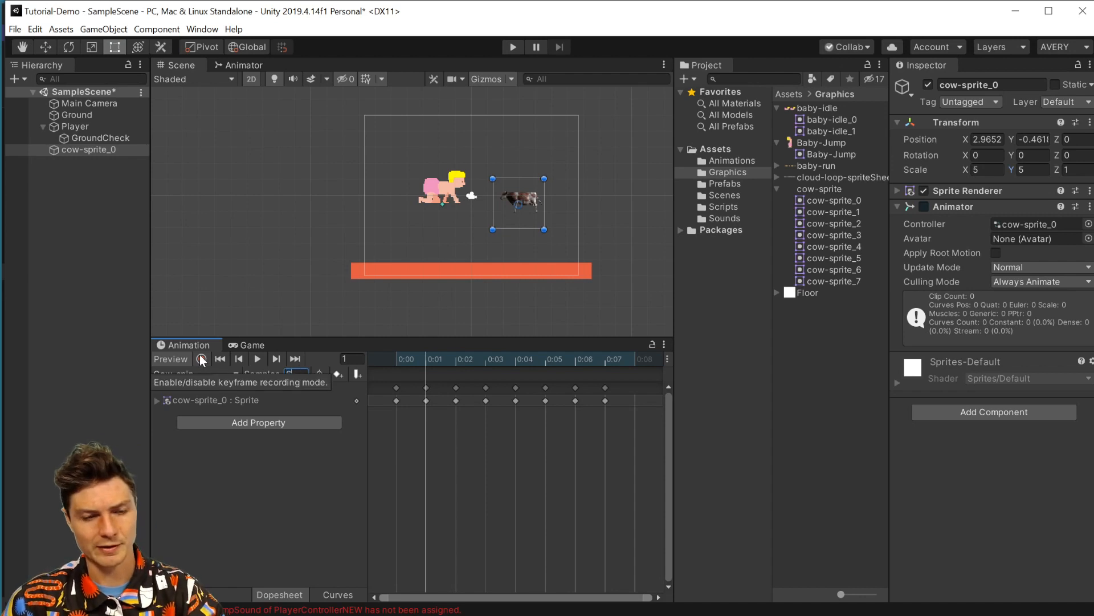
pyautogui.press('Return')
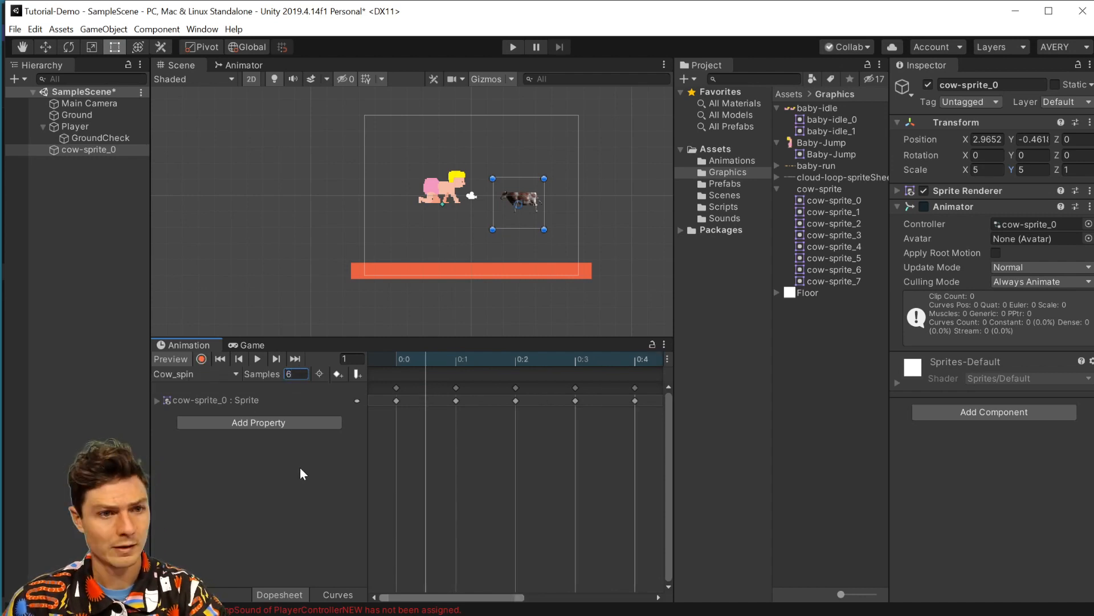
pyautogui.click(258, 358)
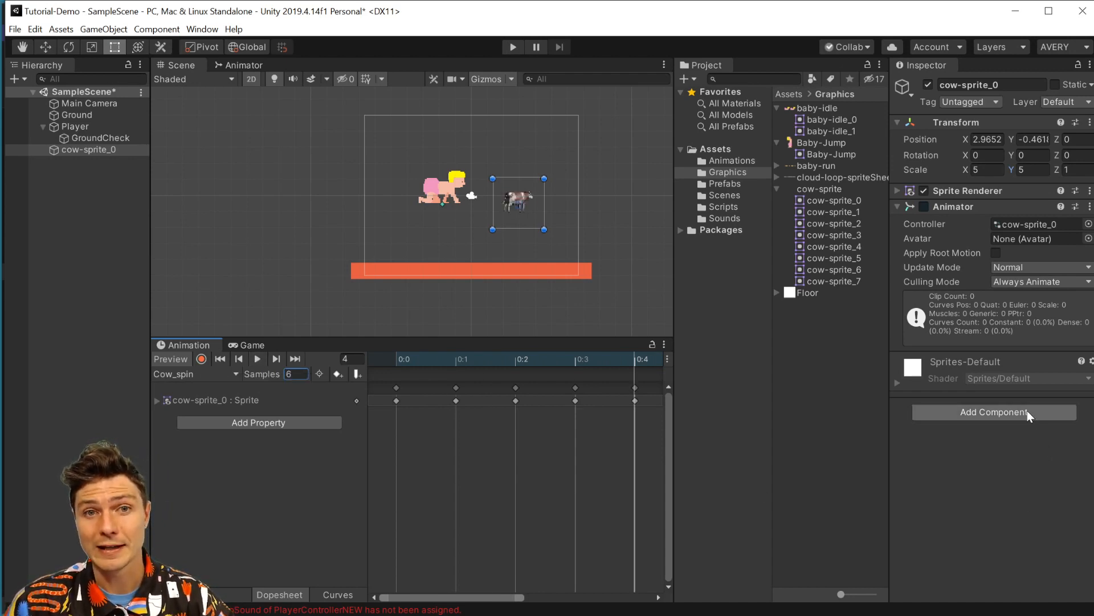
# Add a Circle Collider 2D component to the cow object
pyautogui.click(982, 413)
pyautogui.write('ri')
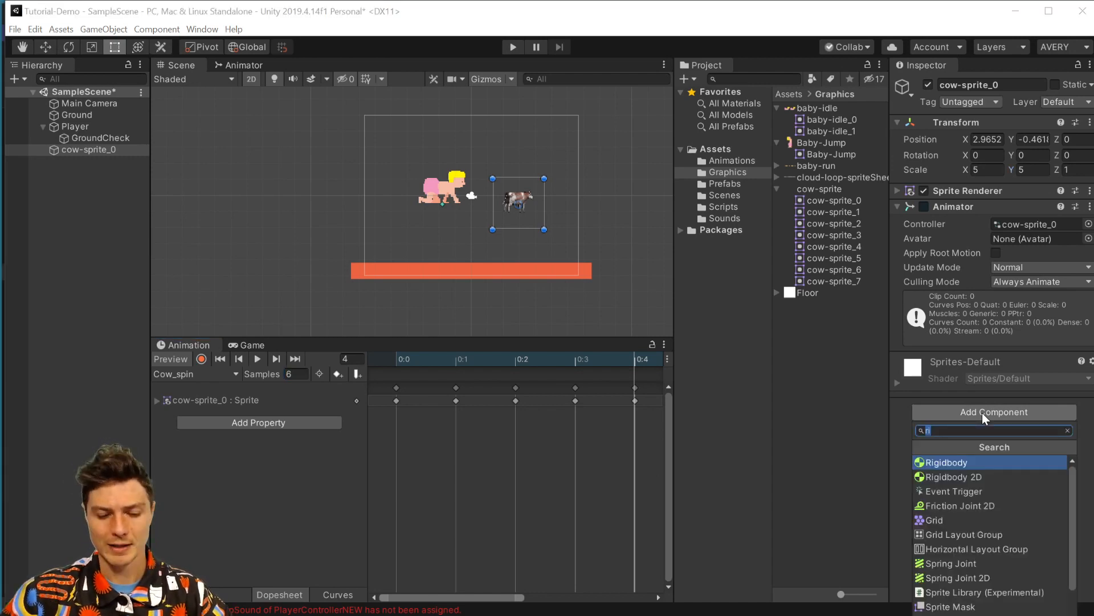
pyautogui.write('cir')
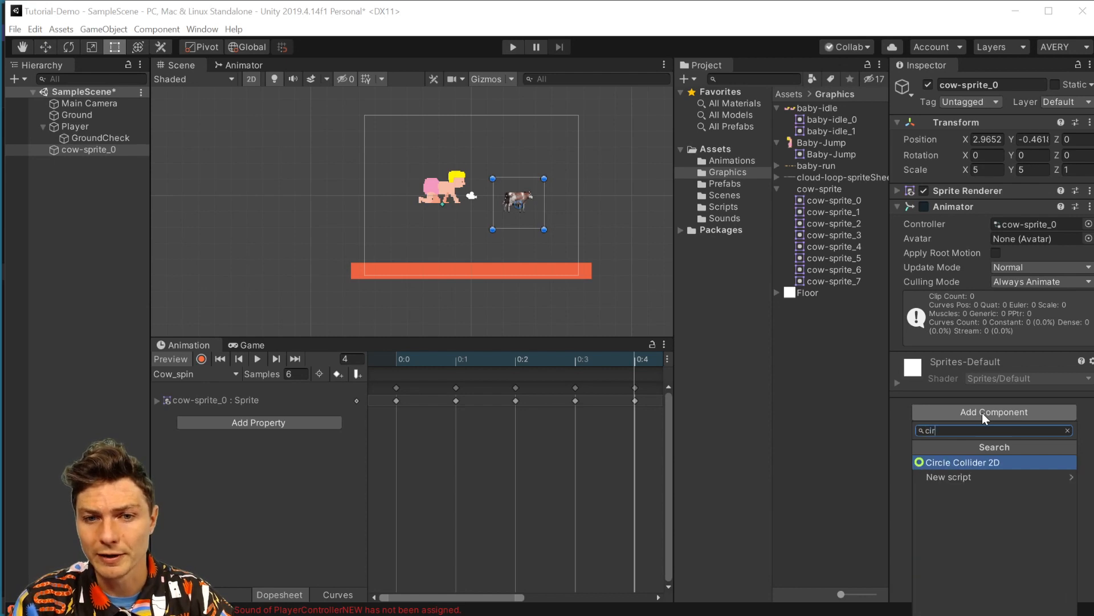
pyautogui.click(989, 463)
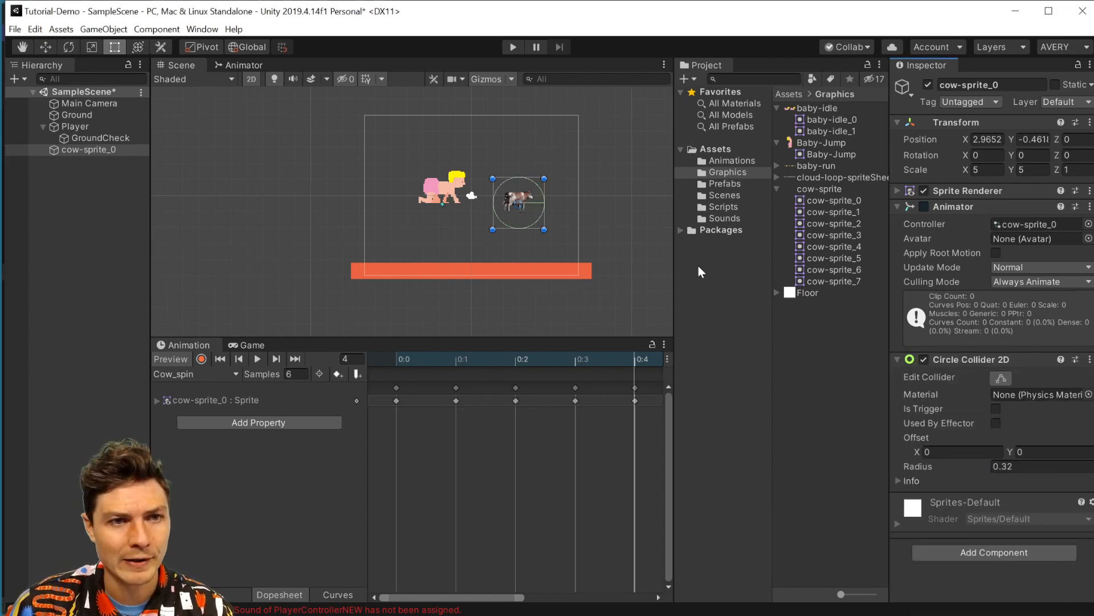
# Edit the cow's circle collider to fit closely around its body, with a radius of about 0.22 and Y offset of about 0.04
pyautogui.click(1001, 379)
pyautogui.moveTo(523, 182)
pyautogui.mouseDown()
pyautogui.moveTo(521, 221)
pyautogui.moveTo(519, 185)
pyautogui.mouseUp()
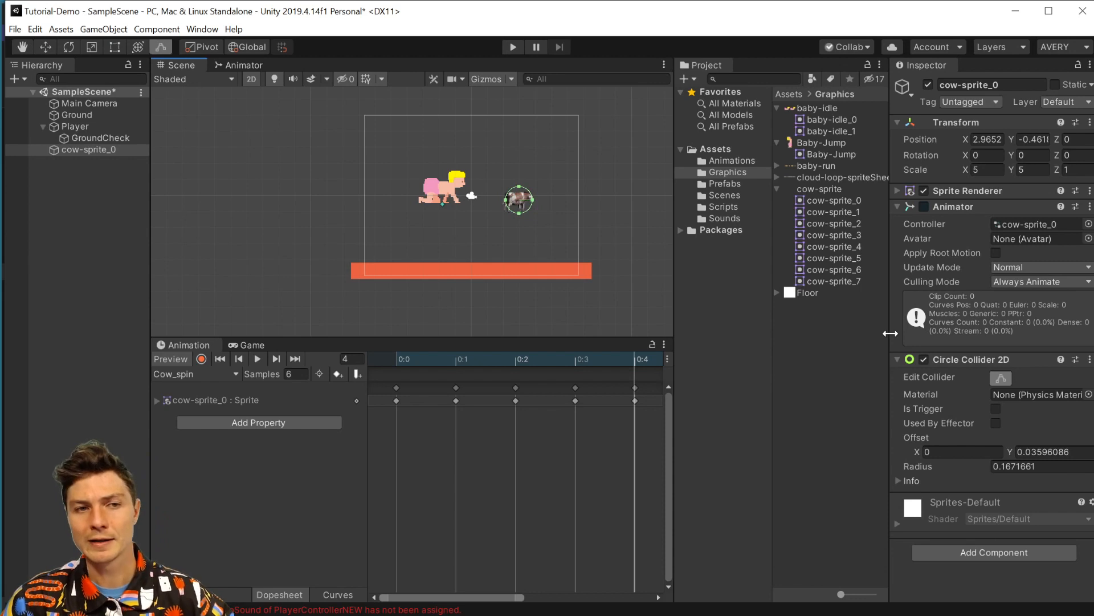
pyautogui.moveTo(519, 190); pyautogui.dragTo(521, 217)
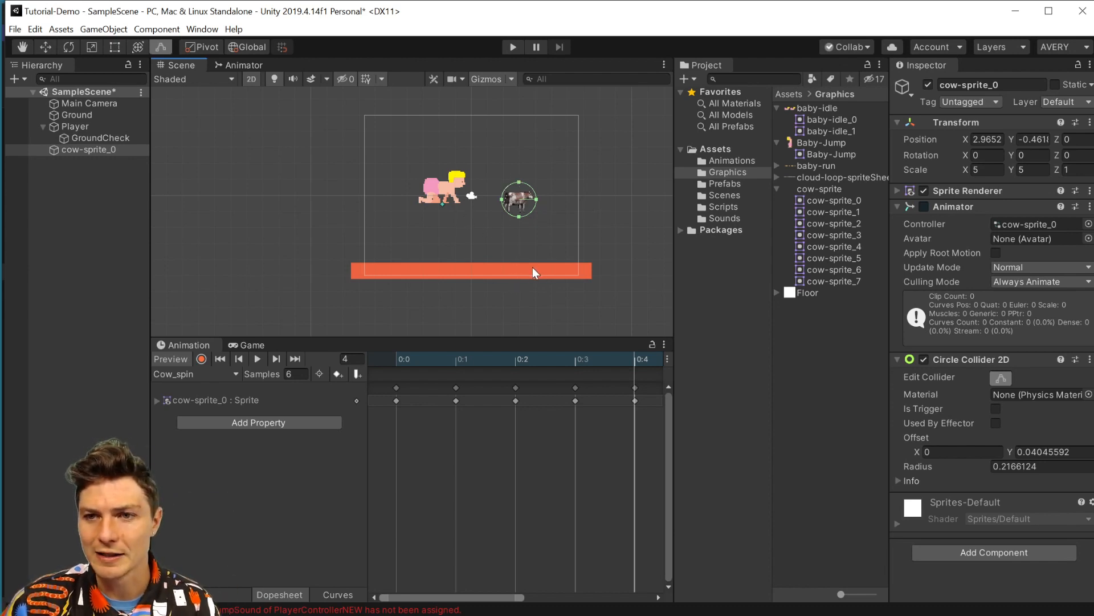
# Show the Game view, enable Is Trigger on the cow's Circle Collider 2D, and collapse the component
pyautogui.click(255, 346)
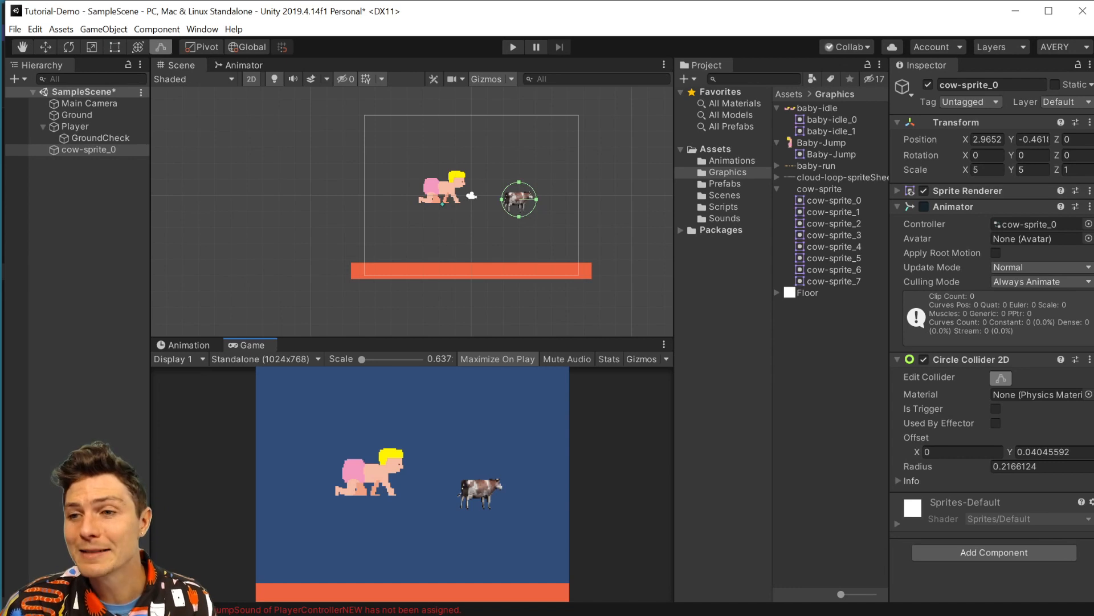
pyautogui.click(995, 405)
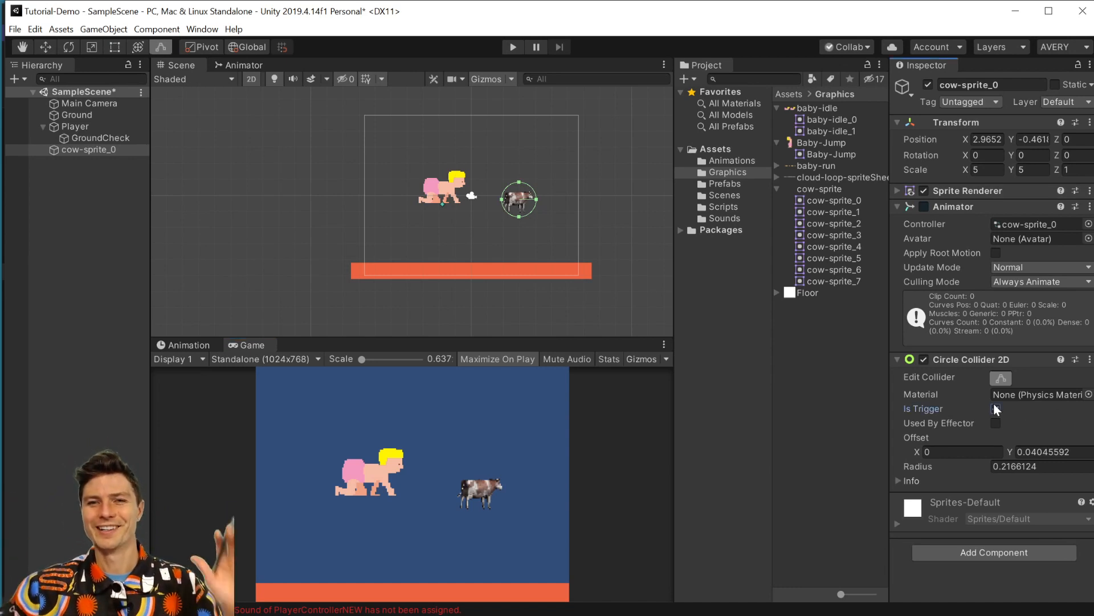
pyautogui.click(994, 406)
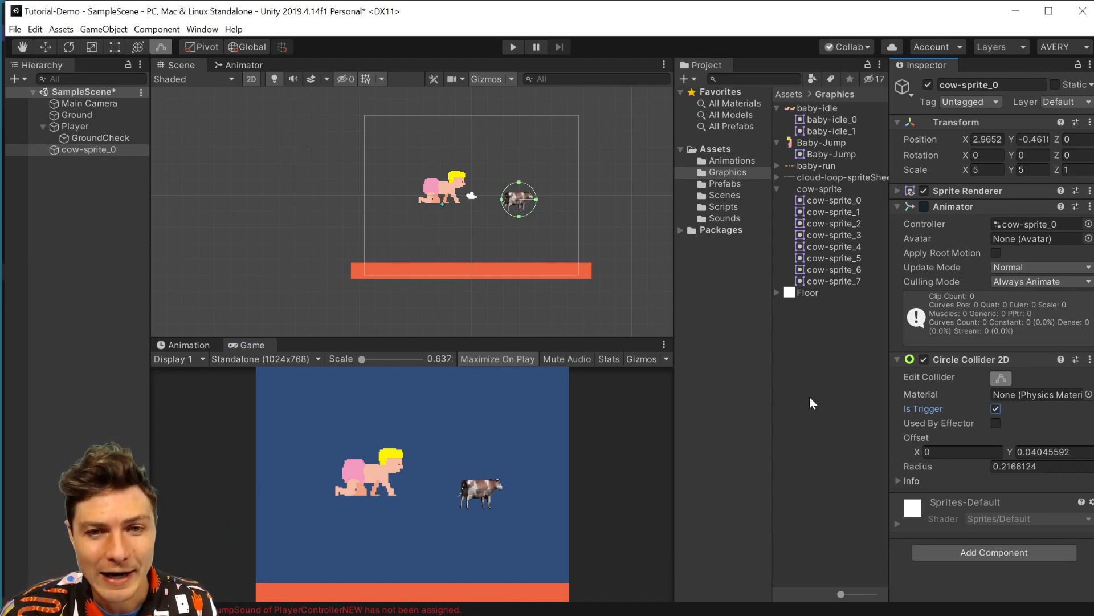
pyautogui.click(897, 359)
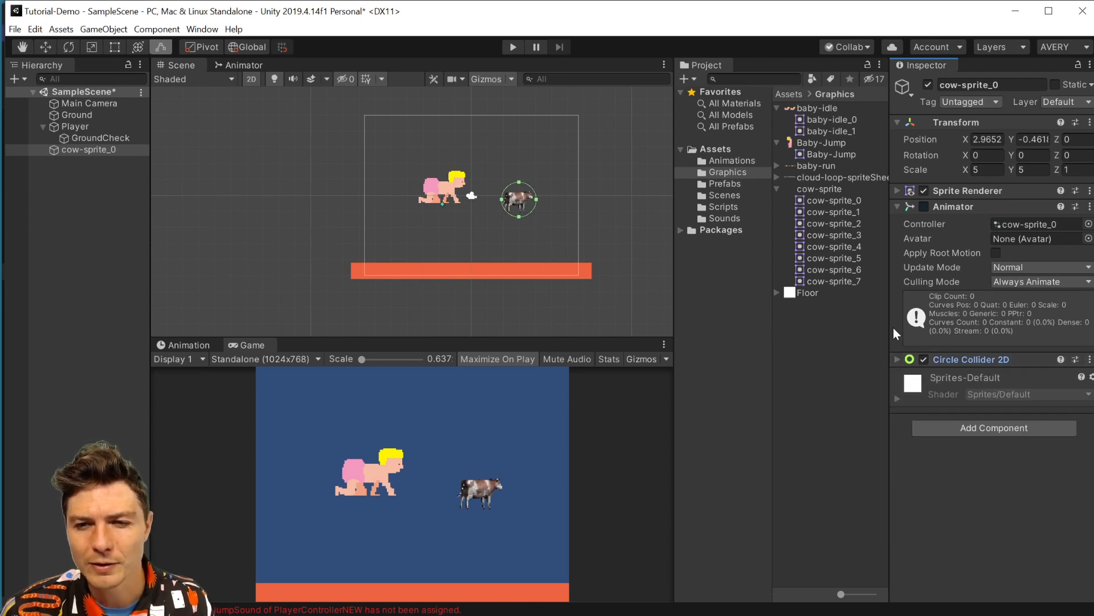
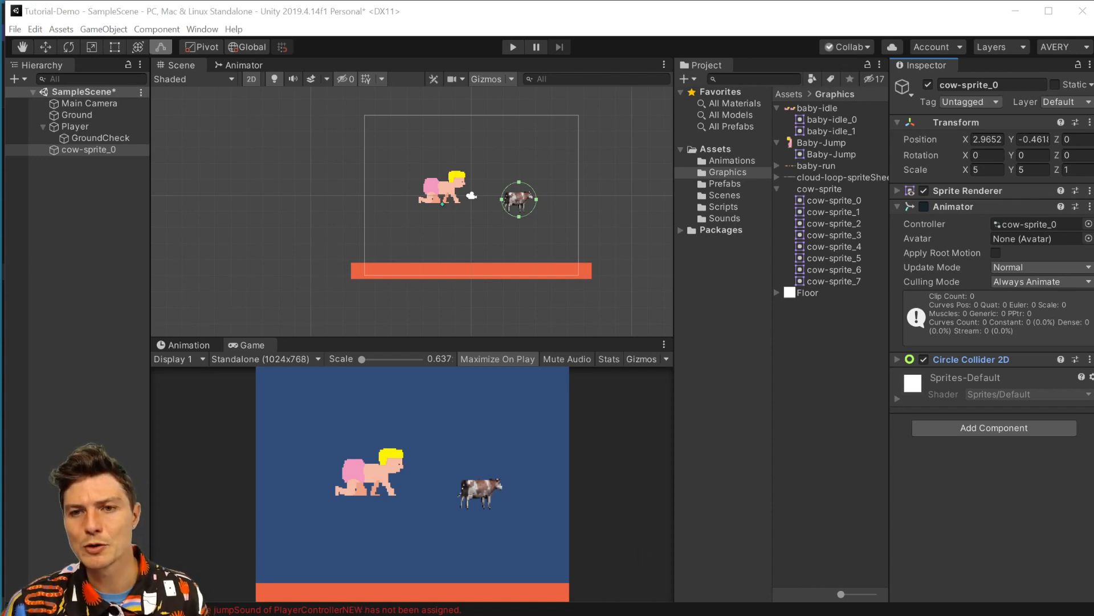
# Play-test the scene by moving the baby left and right and jumping, checking the spinning cow, and stop the game
pyautogui.click(518, 47)
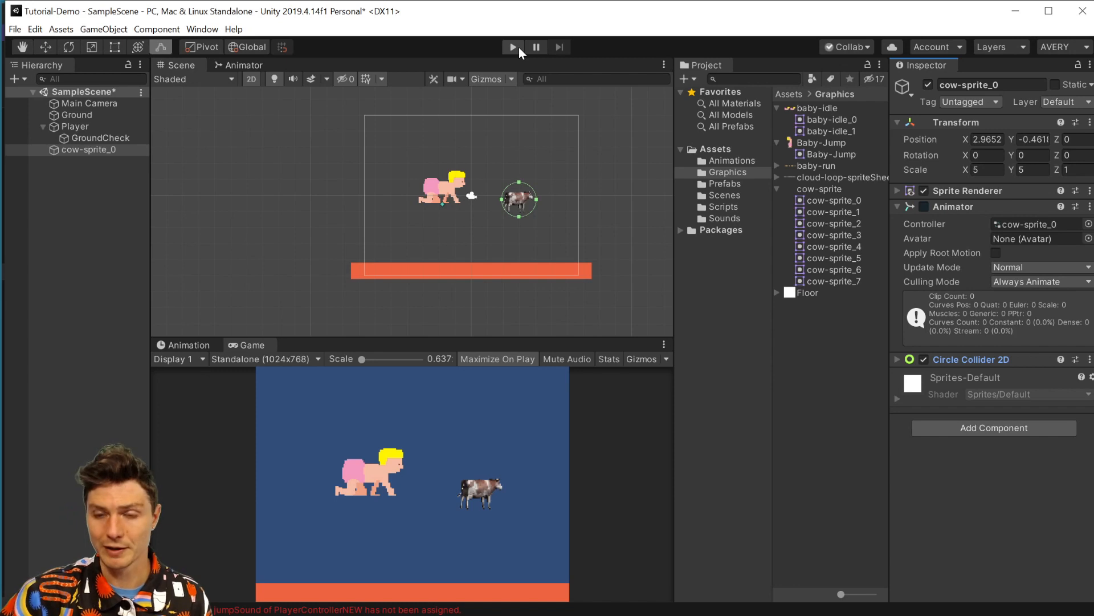
pyautogui.press('Left')
pyautogui.press('Right')
pyautogui.press('Left')
pyautogui.press('space')
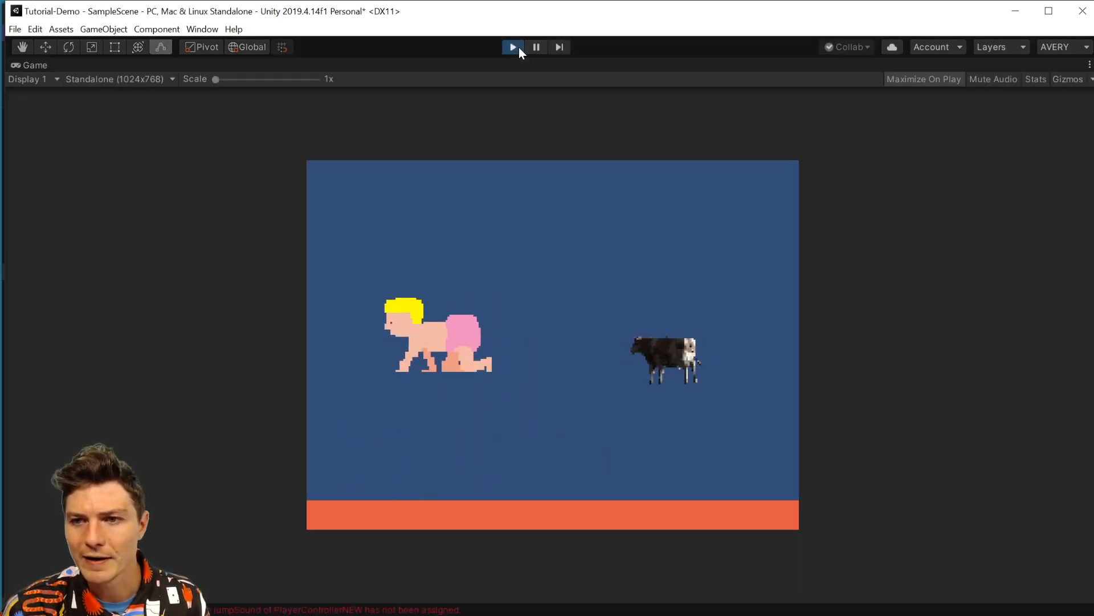
pyautogui.press('space')
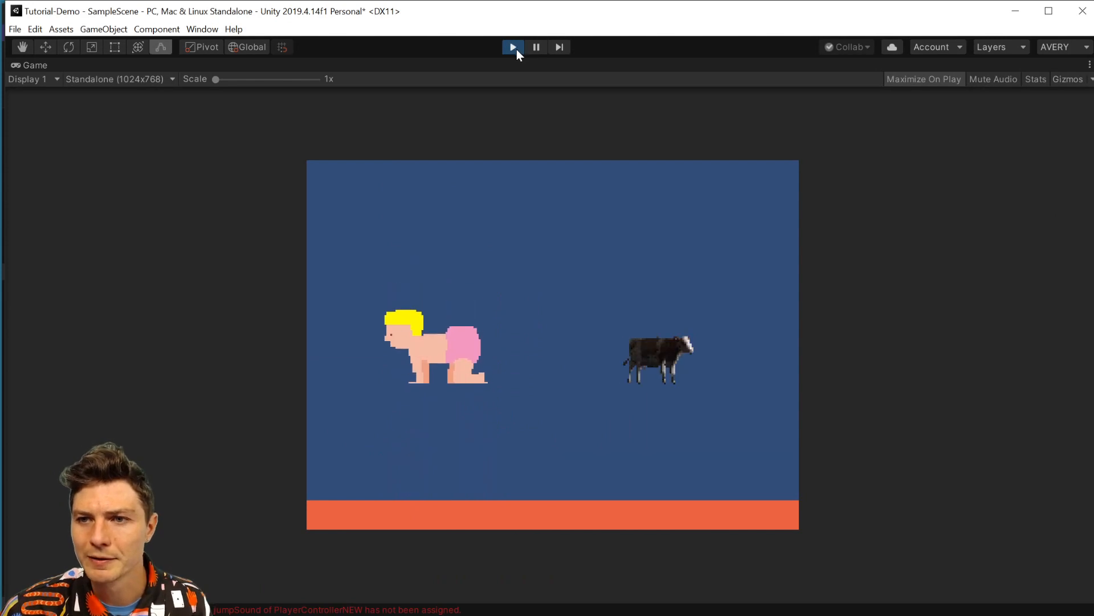
pyautogui.click(513, 48)
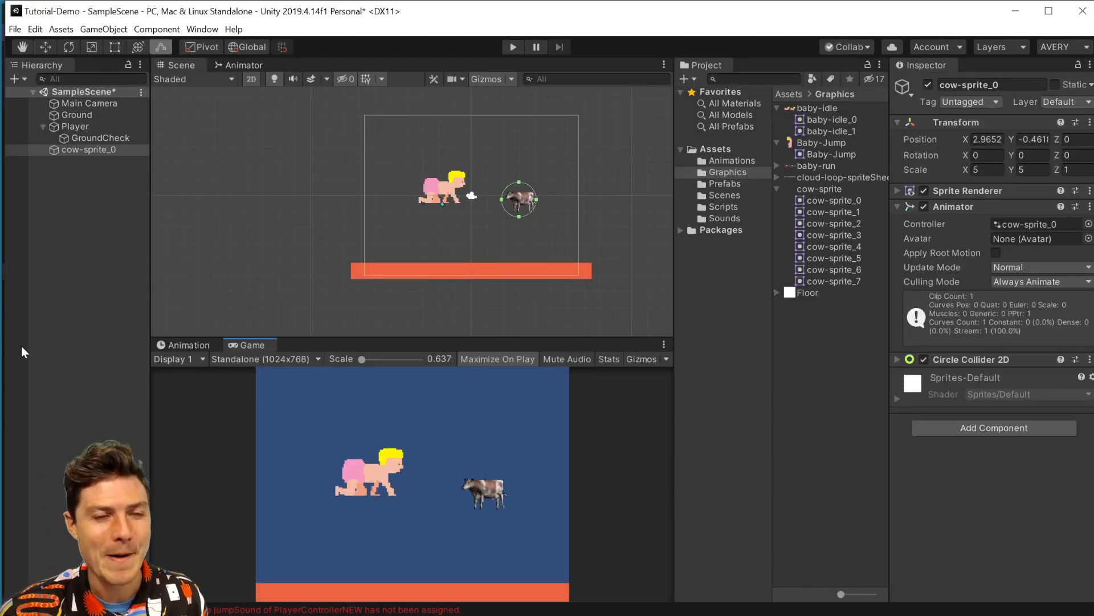
# Rename the cow-sprite_0 object in the scene to Cow
pyautogui.click(70, 149)
pyautogui.rightClick(69, 147)
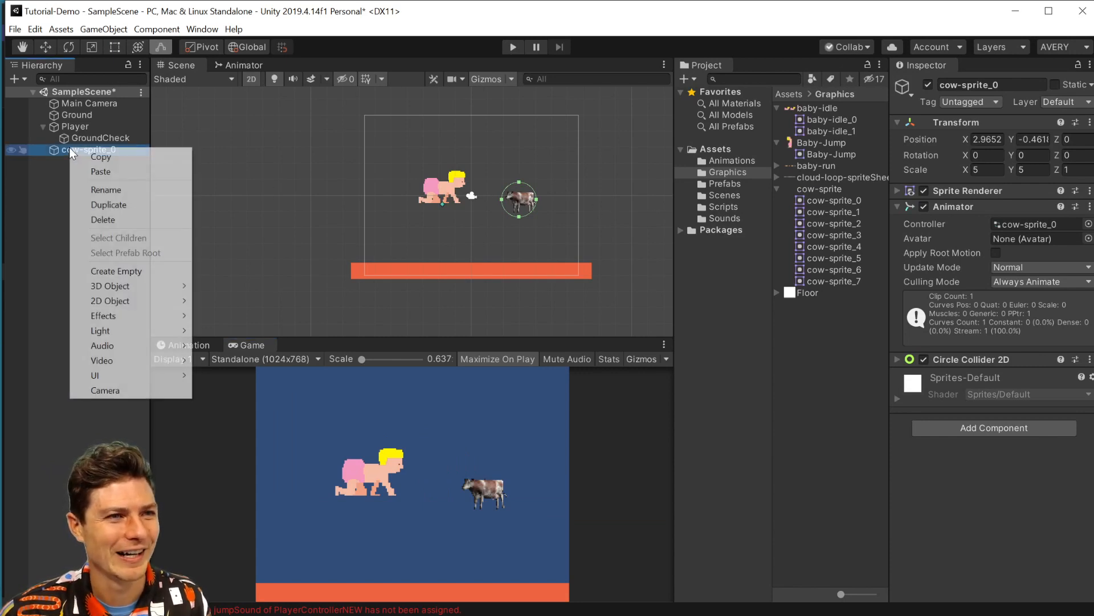
pyautogui.click(110, 190)
pyautogui.write('Cow')
pyautogui.press('Return')
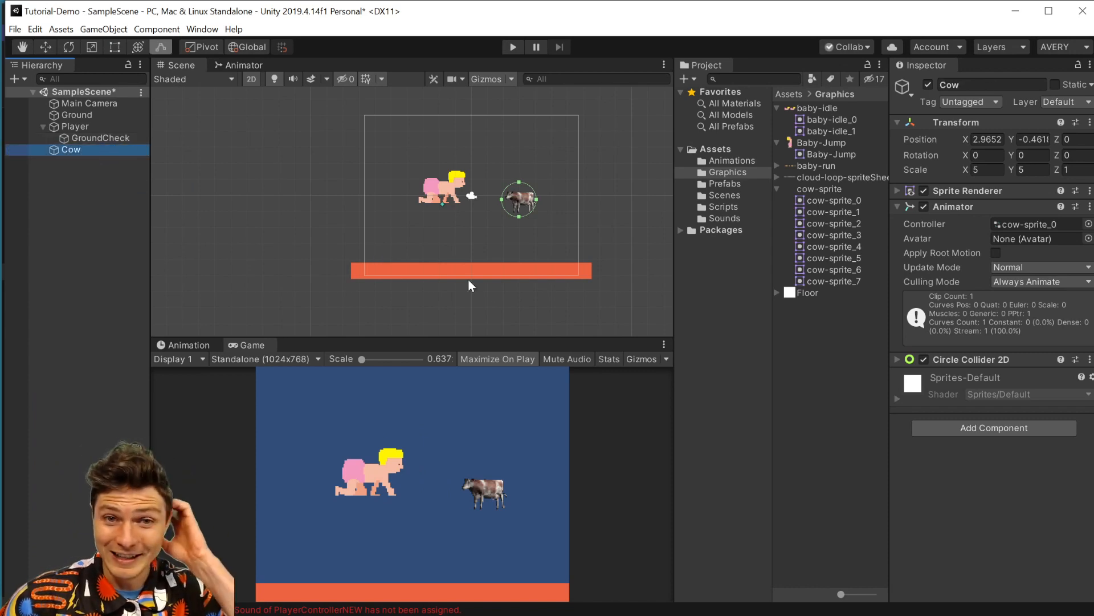
# Attach the Coin script from the Scripts folder to the Cow object as a component
pyautogui.click(724, 207)
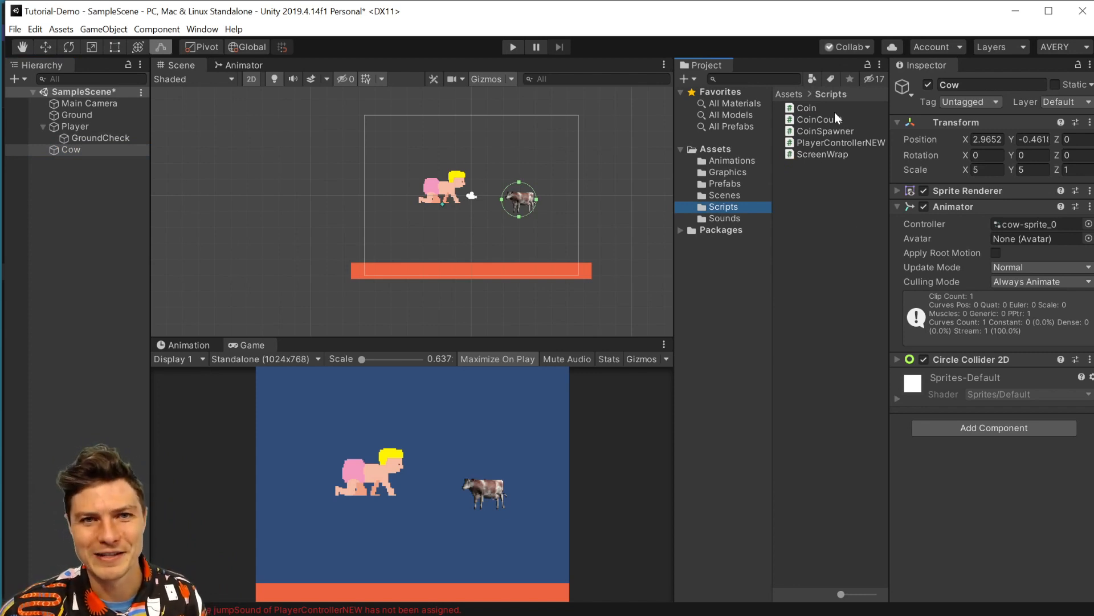
pyautogui.click(806, 109)
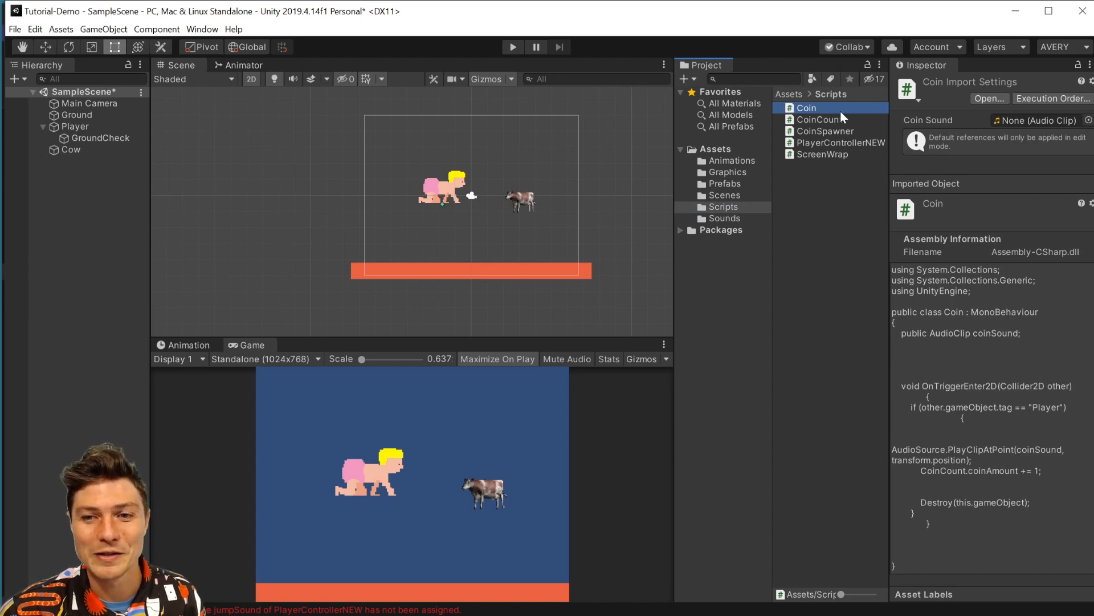
pyautogui.click(87, 151)
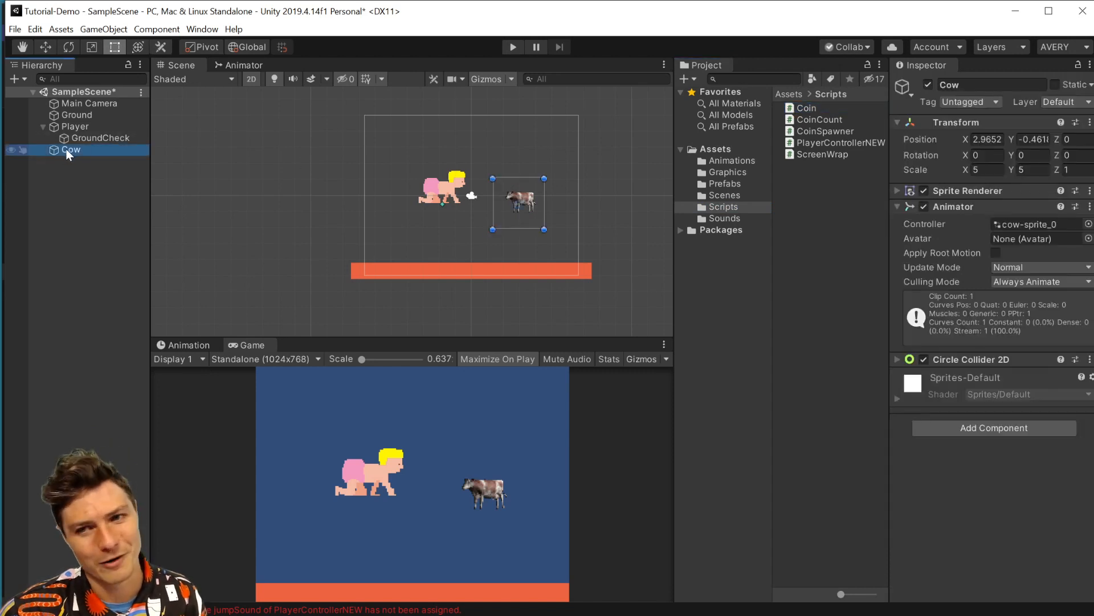
pyautogui.moveTo(803, 108); pyautogui.dragTo(994, 459)
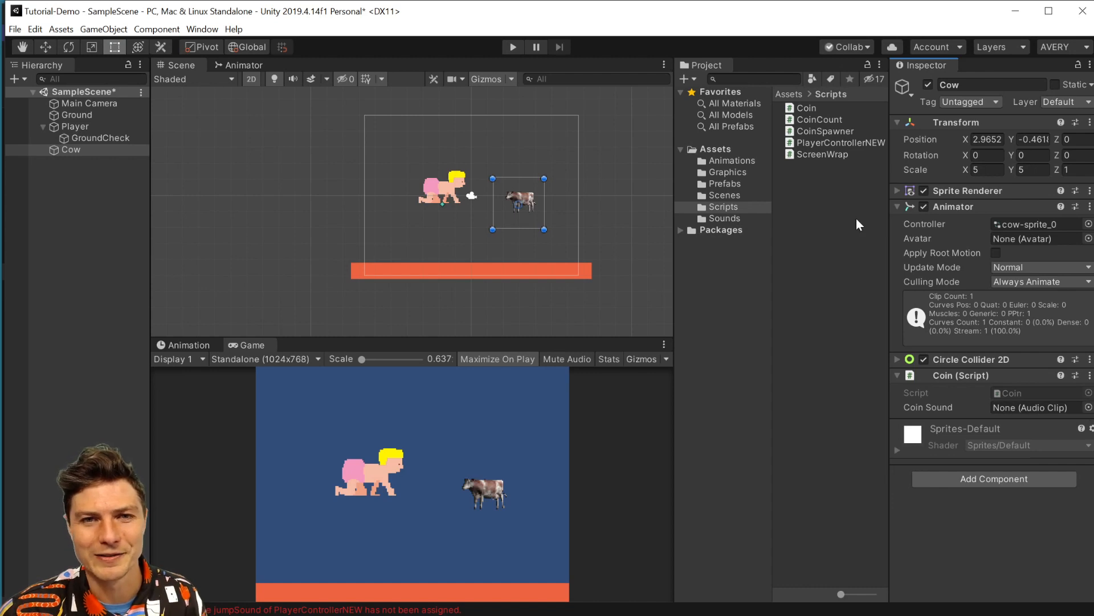
# Review the CoinSpawner and PlayerControllerNEW scripts and the Player's components in the Template-Fall2020-NEW project, and return to Tutorial-Demo
pyautogui.click(820, 131)
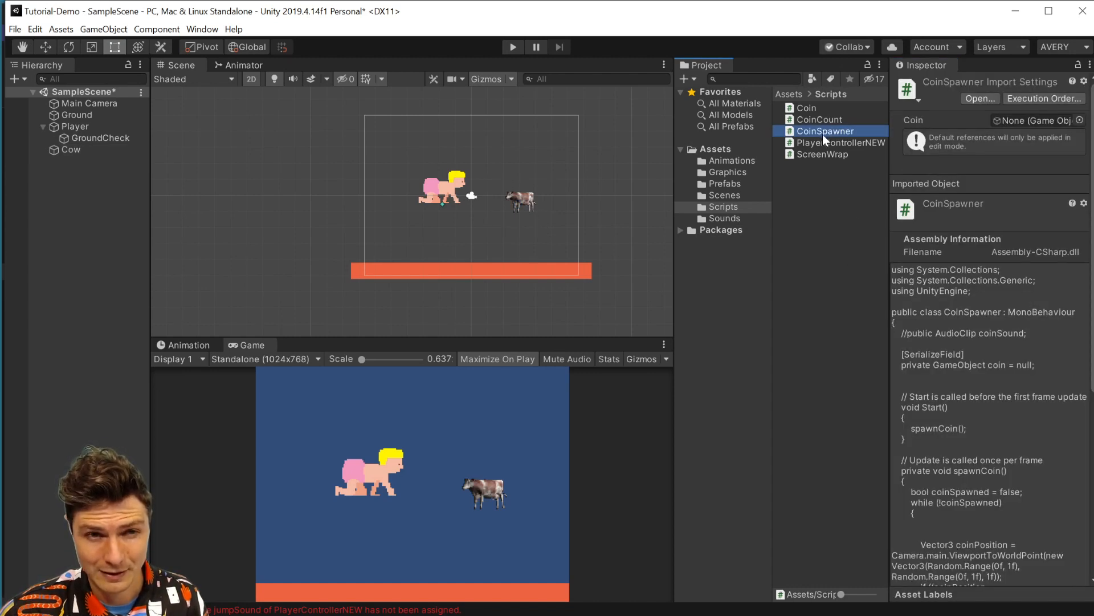
pyautogui.click(822, 143)
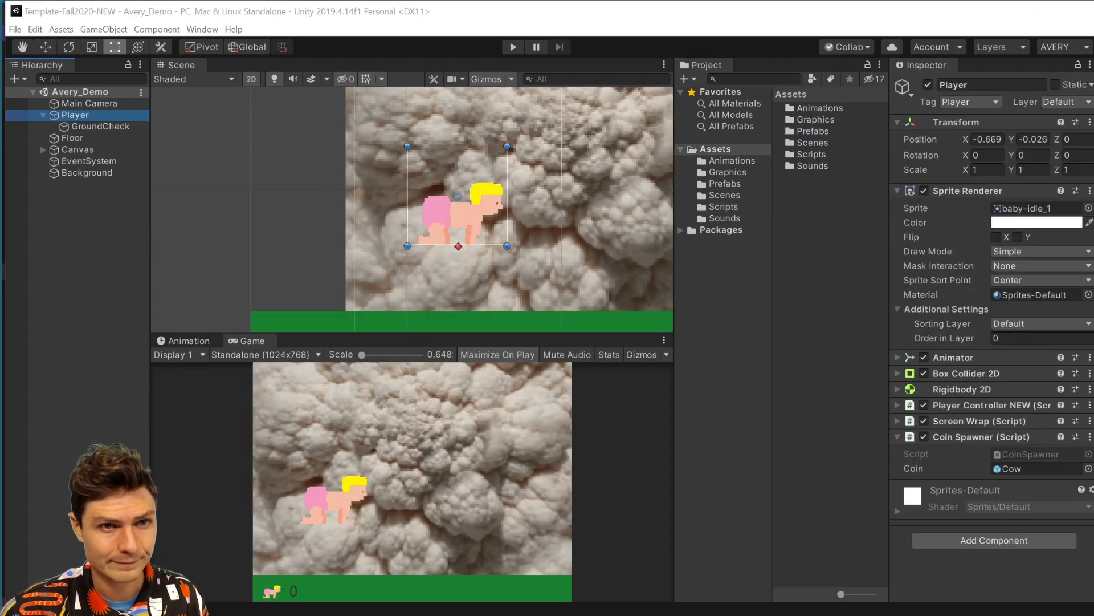
pyautogui.click(77, 103)
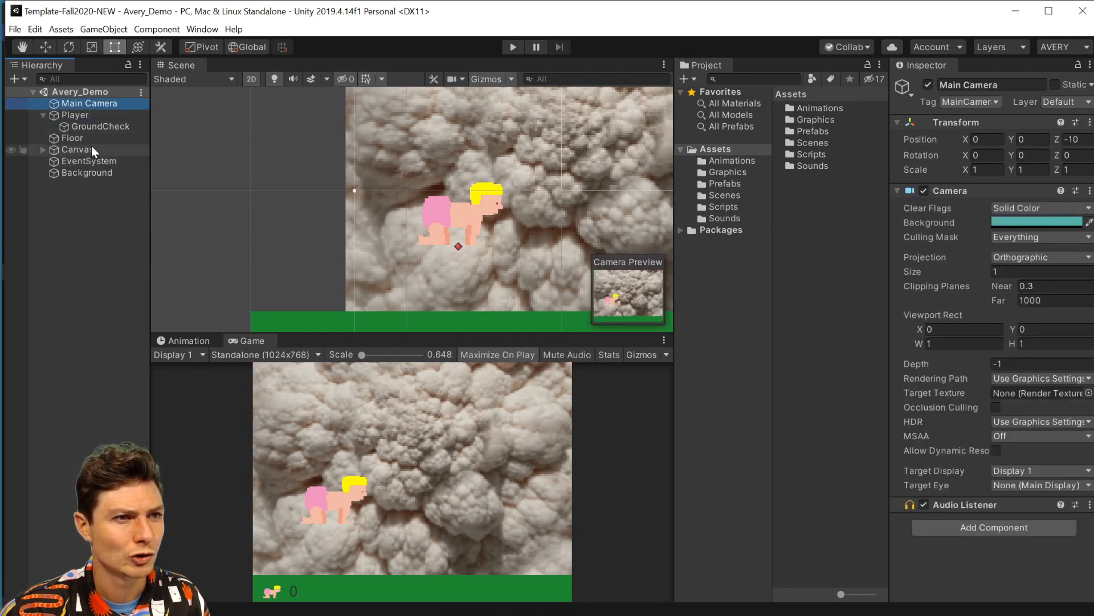
pyautogui.click(63, 115)
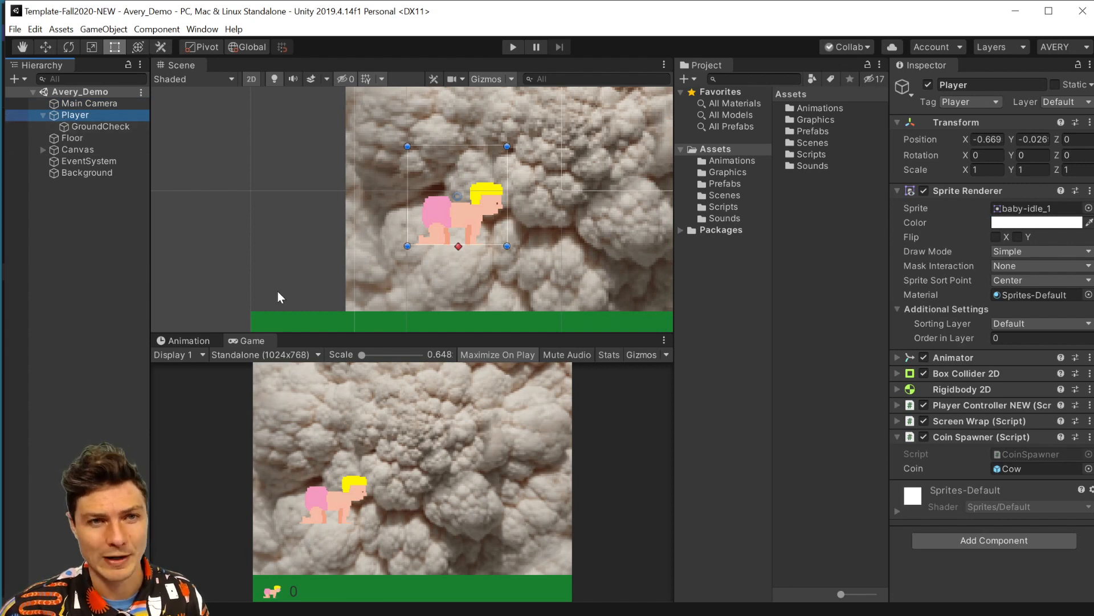
pyautogui.hotkey('alt', 'Tab')
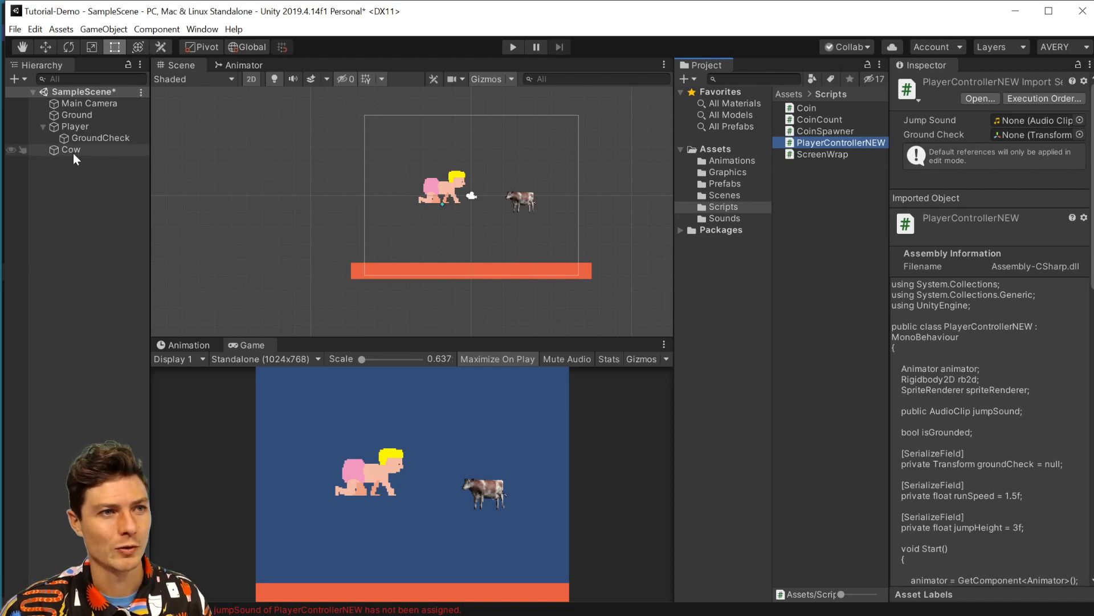
# Play-test the Coin script by moving and jumping the baby toward the cow, and stop the game
pyautogui.click(514, 49)
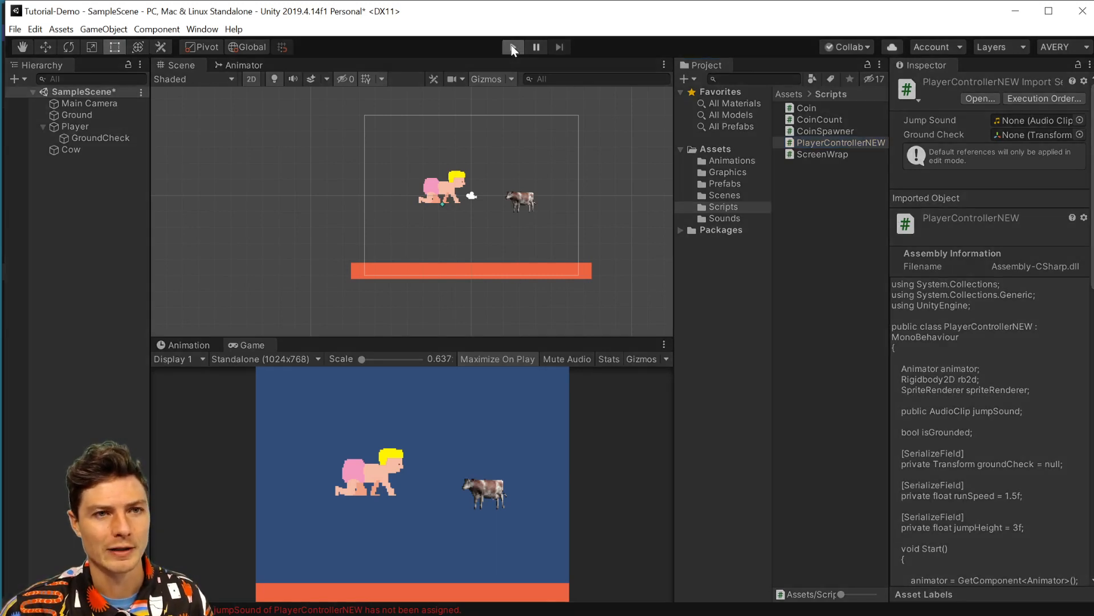
pyautogui.press('Right')
pyautogui.press('space')
pyautogui.press('Right')
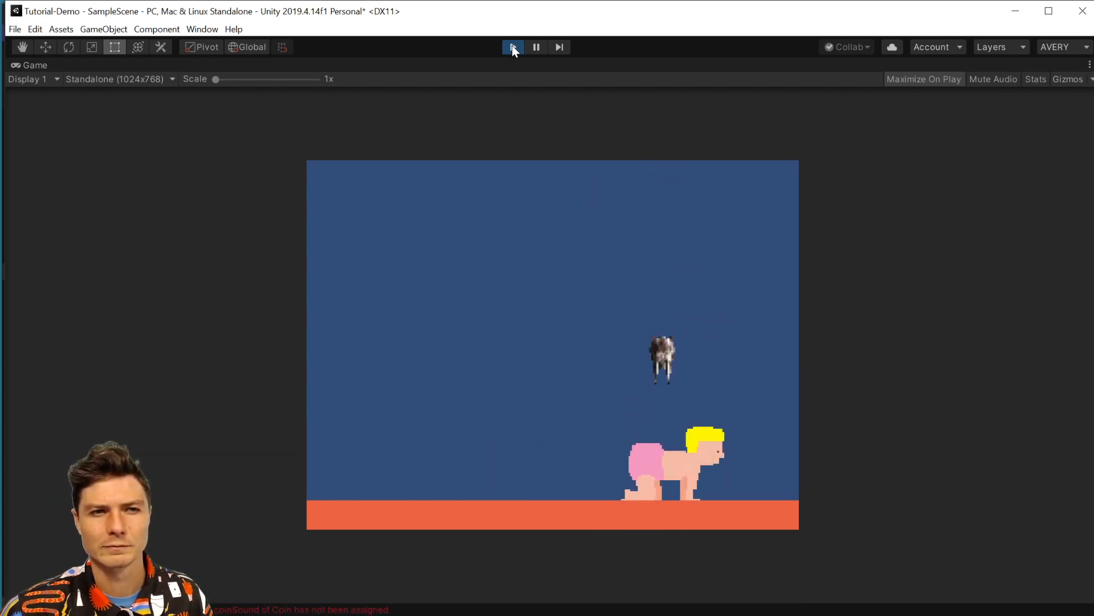
pyautogui.click(513, 48)
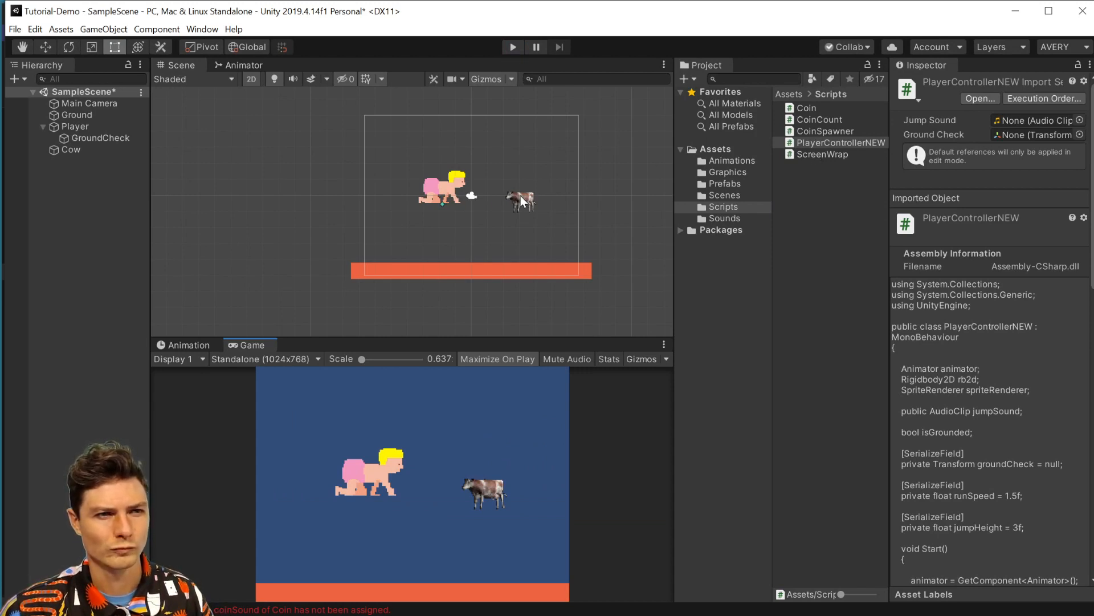
# Check which audio clips are available for the Cow's Coin Sound and review its Circle Collider 2D settings
pyautogui.click(73, 150)
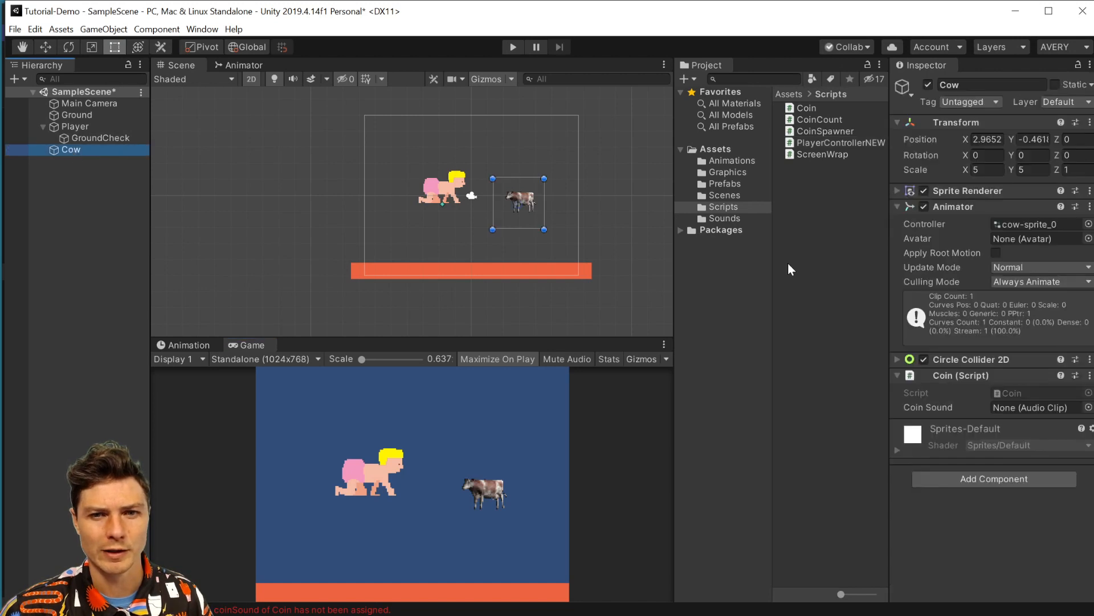
pyautogui.click(1088, 407)
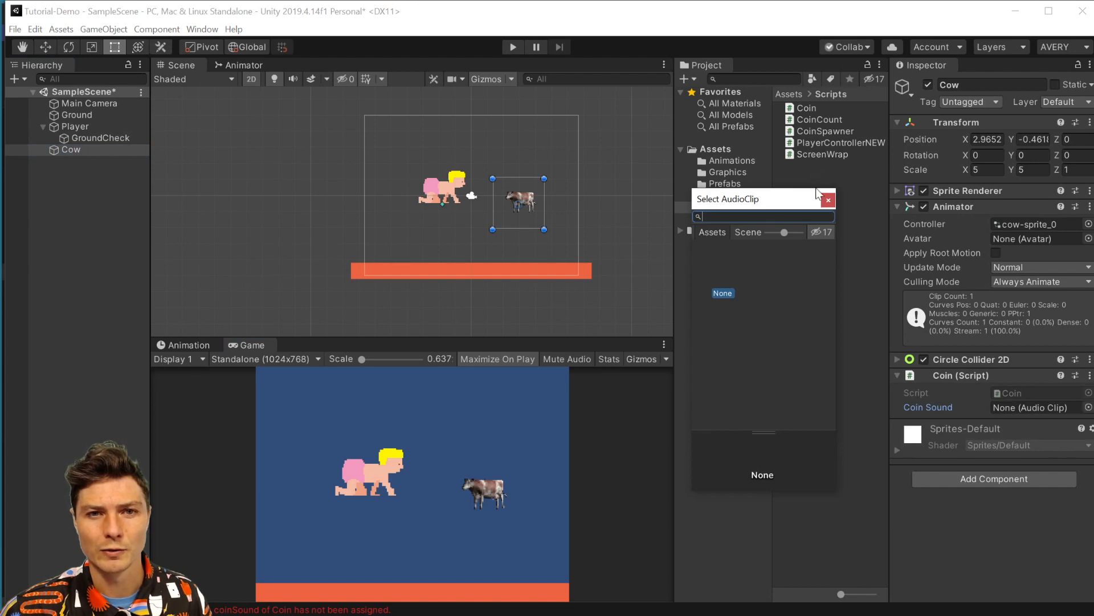
pyautogui.click(828, 200)
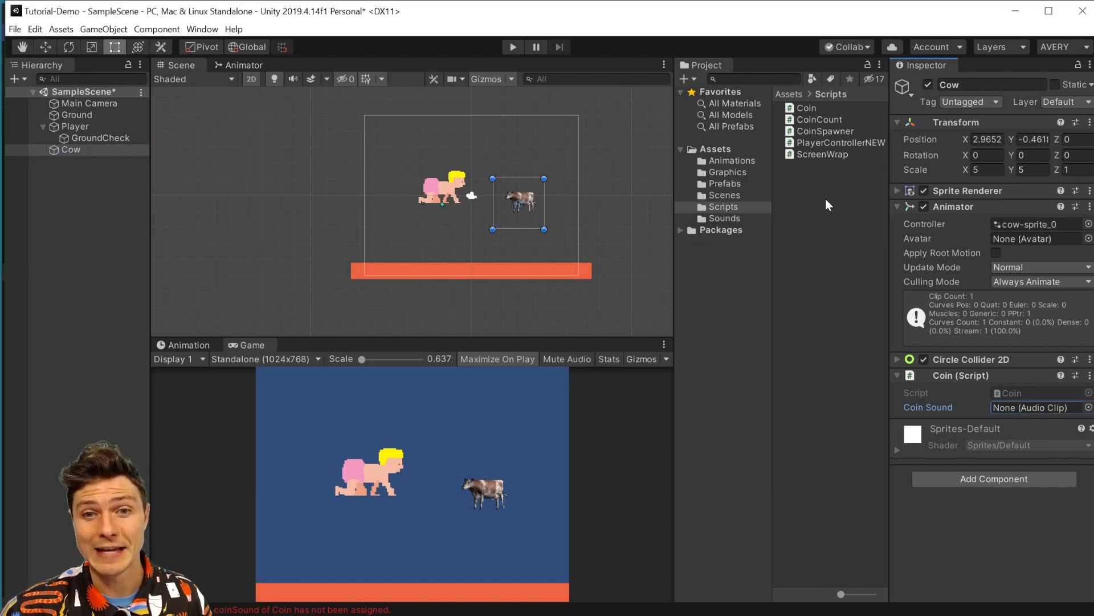
pyautogui.click(899, 360)
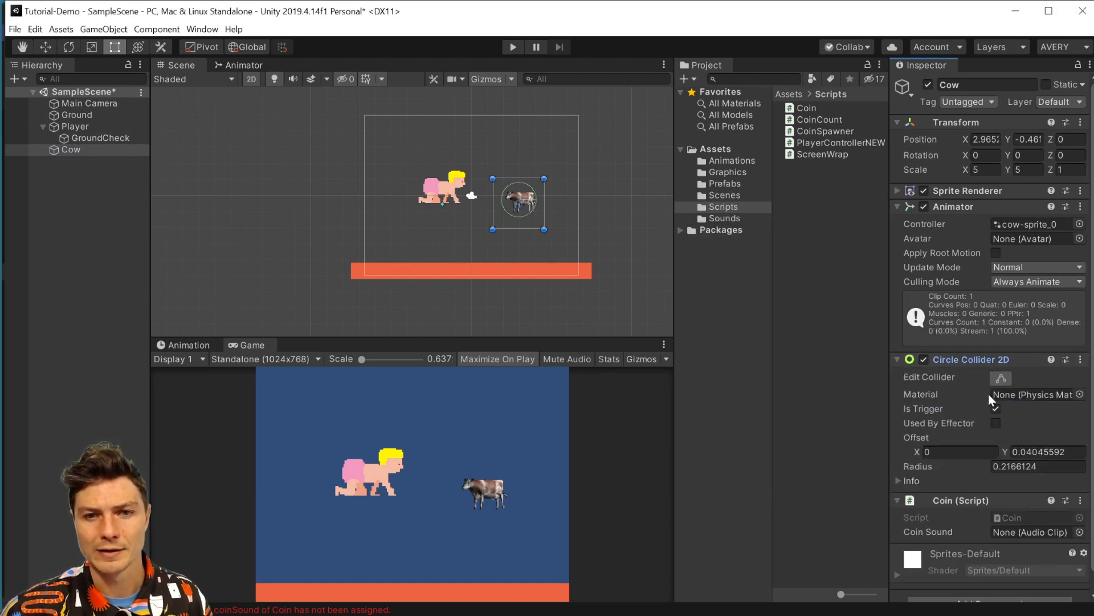
pyautogui.click(897, 359)
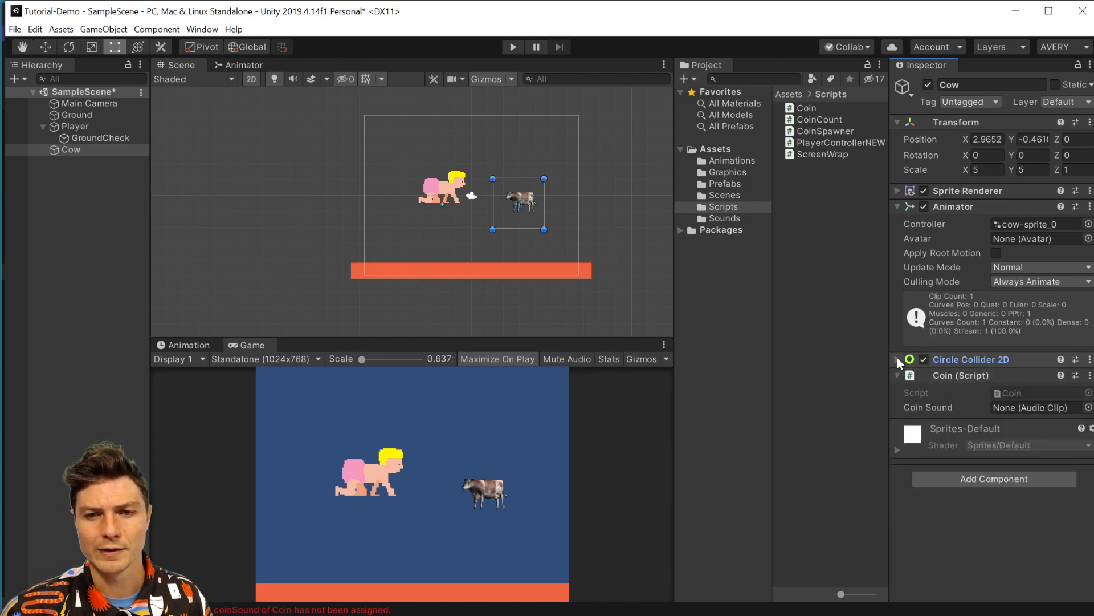
# Import the baby_jump and moo-noise audio files from the downloaded Template-Fall2020-NEW project's Sounds folder into the project's Sounds folder
pyautogui.click(730, 215)
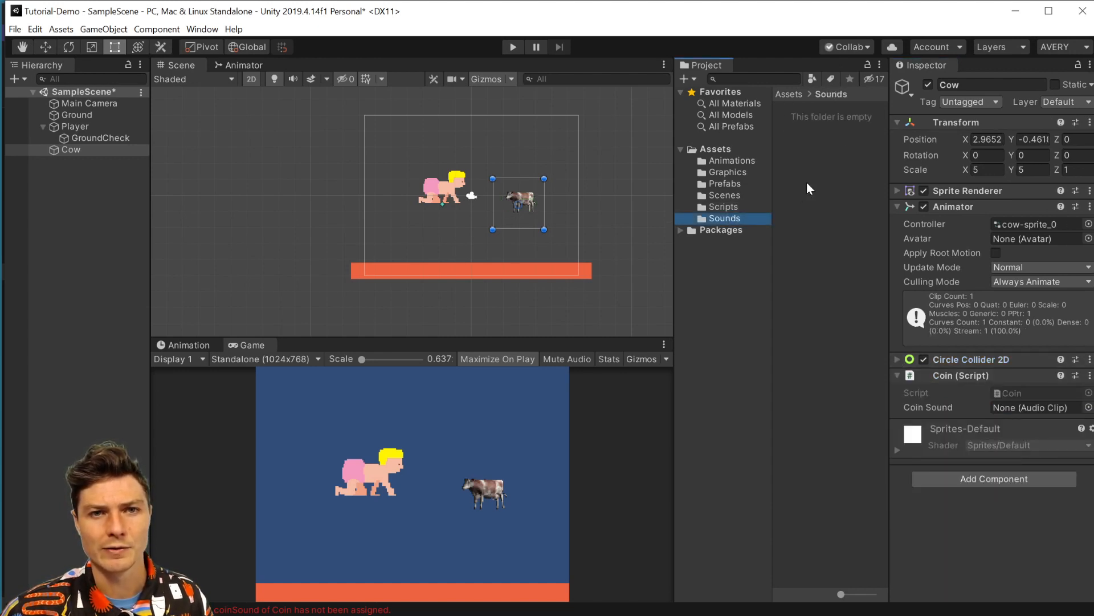
pyautogui.rightClick(820, 166)
pyautogui.click(914, 303)
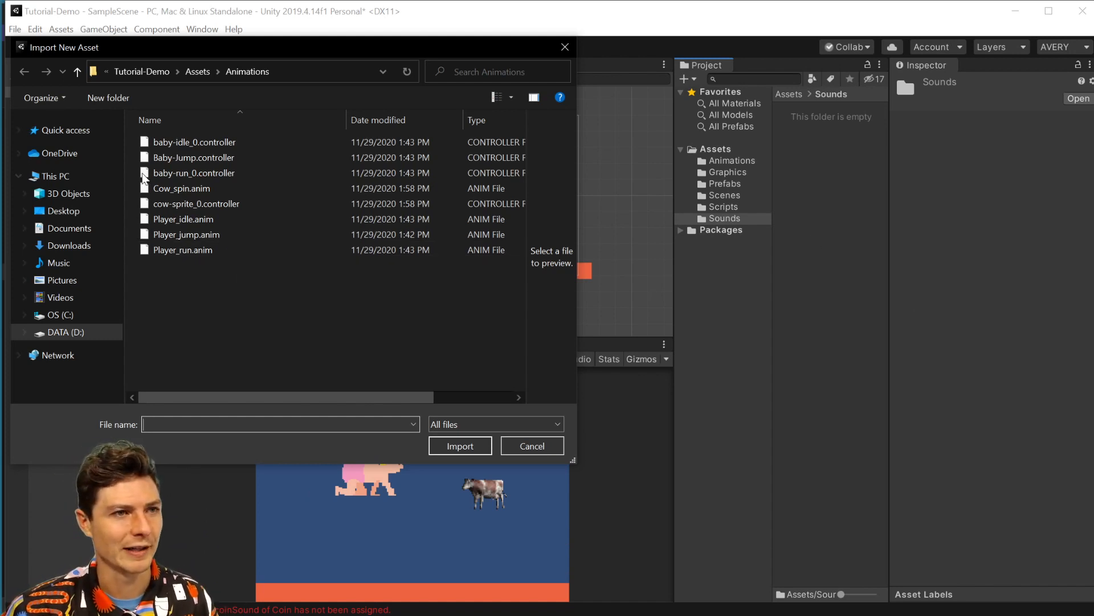
pyautogui.click(201, 73)
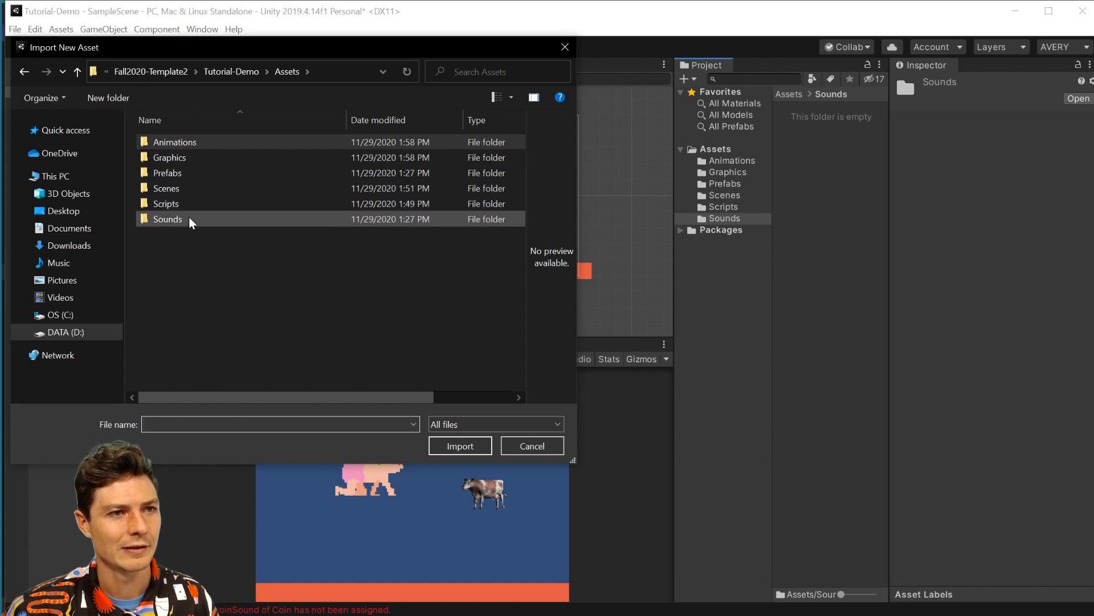
pyautogui.doubleClick(171, 219)
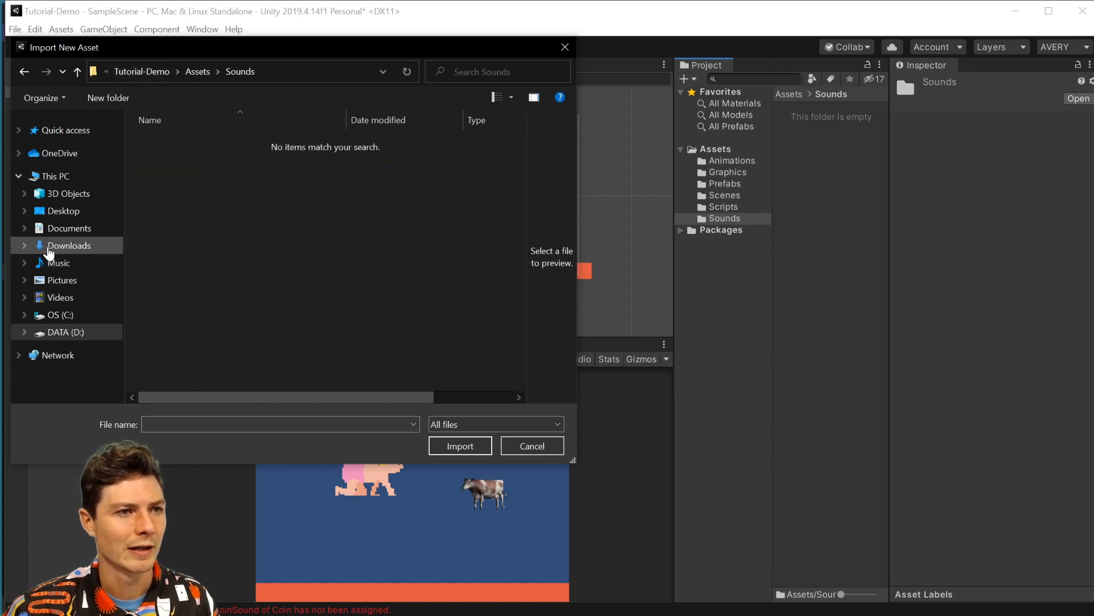
pyautogui.click(57, 245)
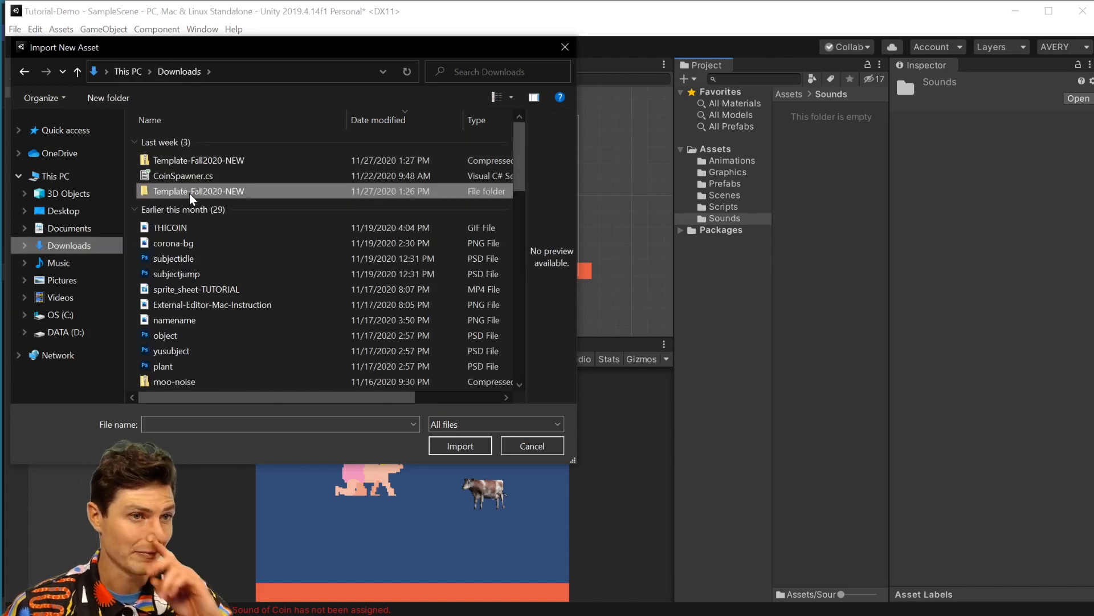
pyautogui.doubleClick(166, 192)
pyautogui.doubleClick(165, 142)
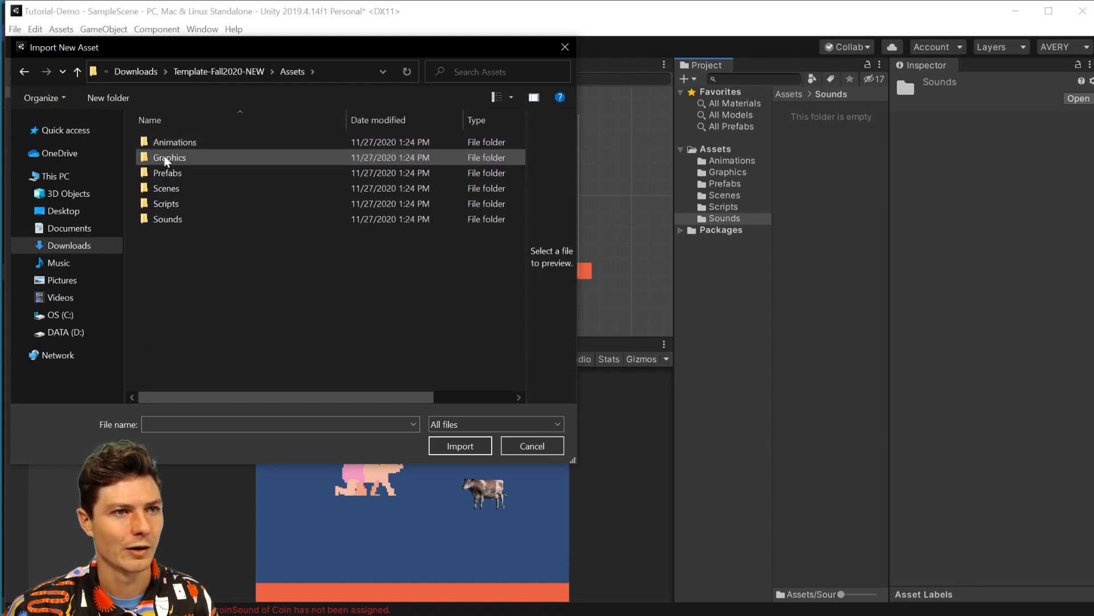
pyautogui.click(171, 219)
pyautogui.doubleClick(171, 220)
pyautogui.click(170, 142)
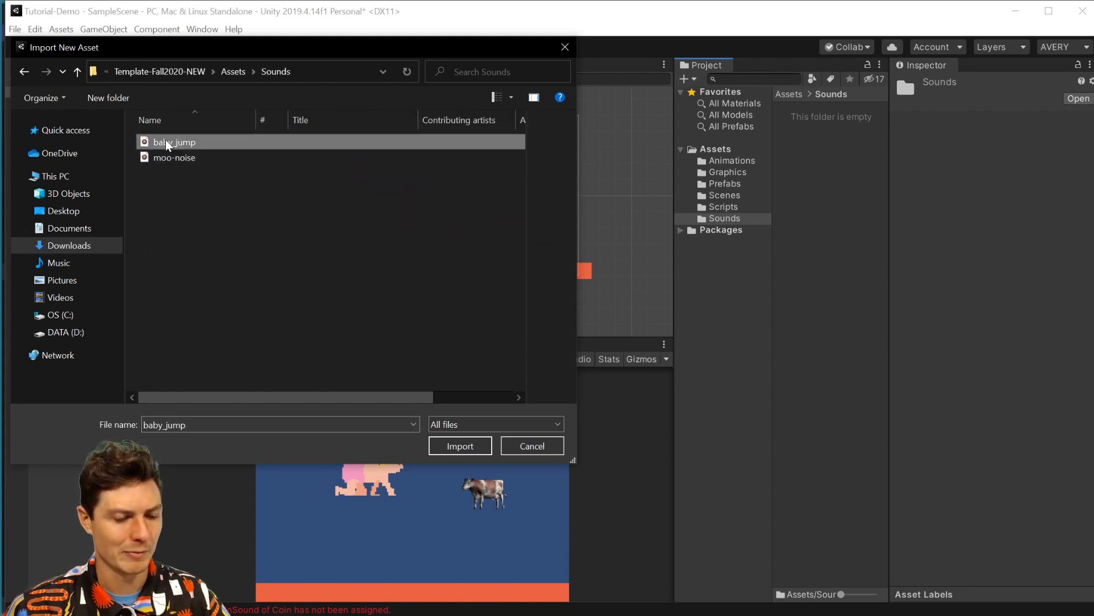
pyautogui.keyDown('shift'); pyautogui.click(168, 160); pyautogui.keyUp('shift')
pyautogui.moveTo(148, 148); pyautogui.dragTo(834, 191)
pyautogui.click(460, 446)
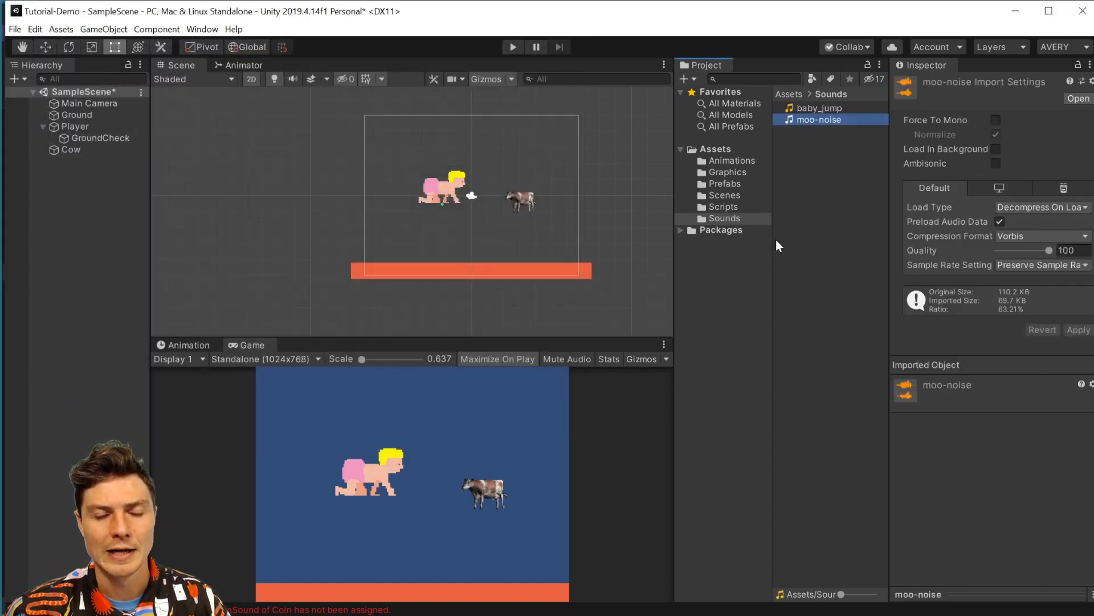
# Assign the moo-noise clip as the Coin Sound of the Cow's Coin script
pyautogui.click(518, 204)
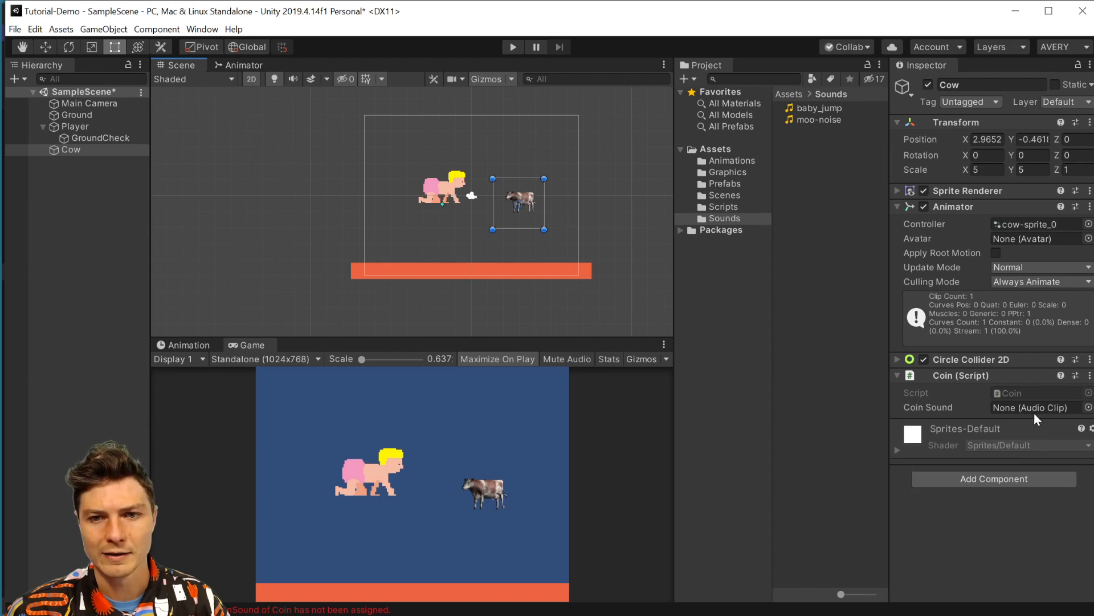
pyautogui.click(1089, 408)
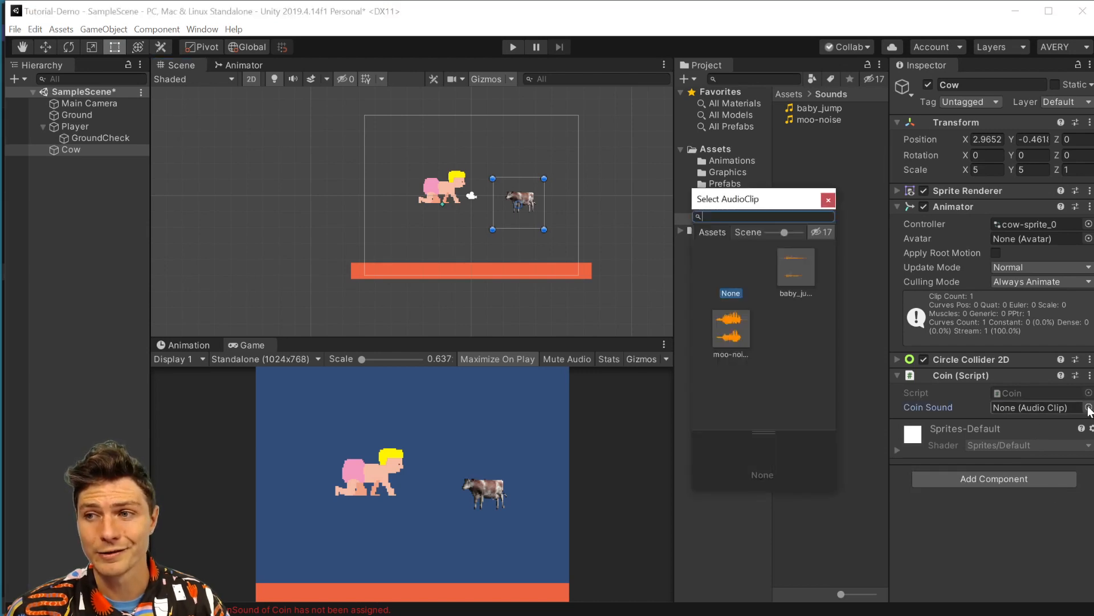
pyautogui.click(728, 337)
pyautogui.doubleClick(730, 342)
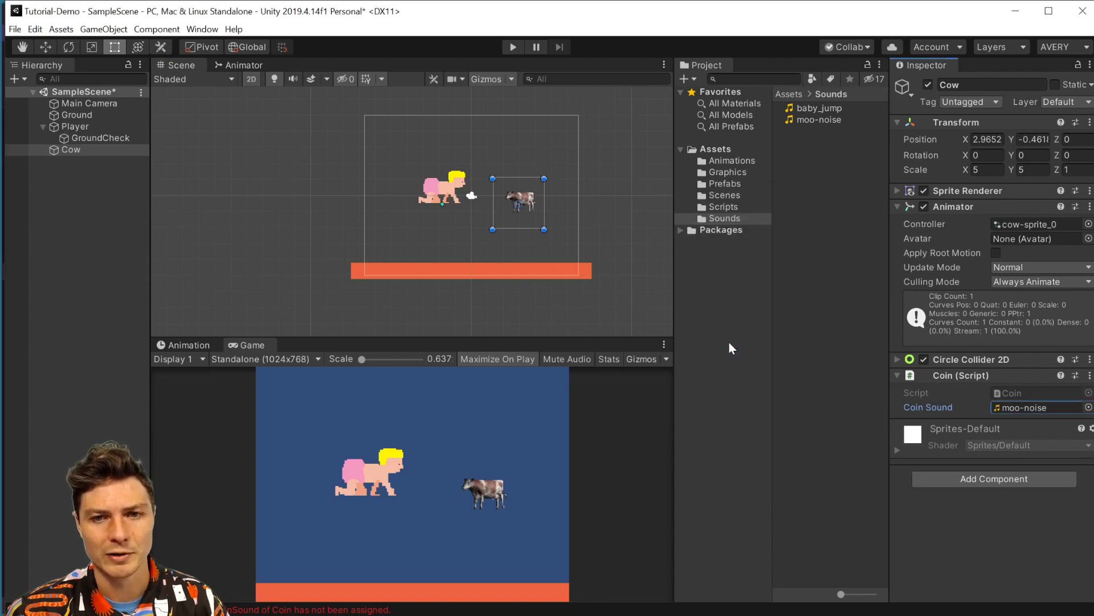
# Assign the baby_jump clip as the Jump Sound of the Player's Player Controller script
pyautogui.click(443, 188)
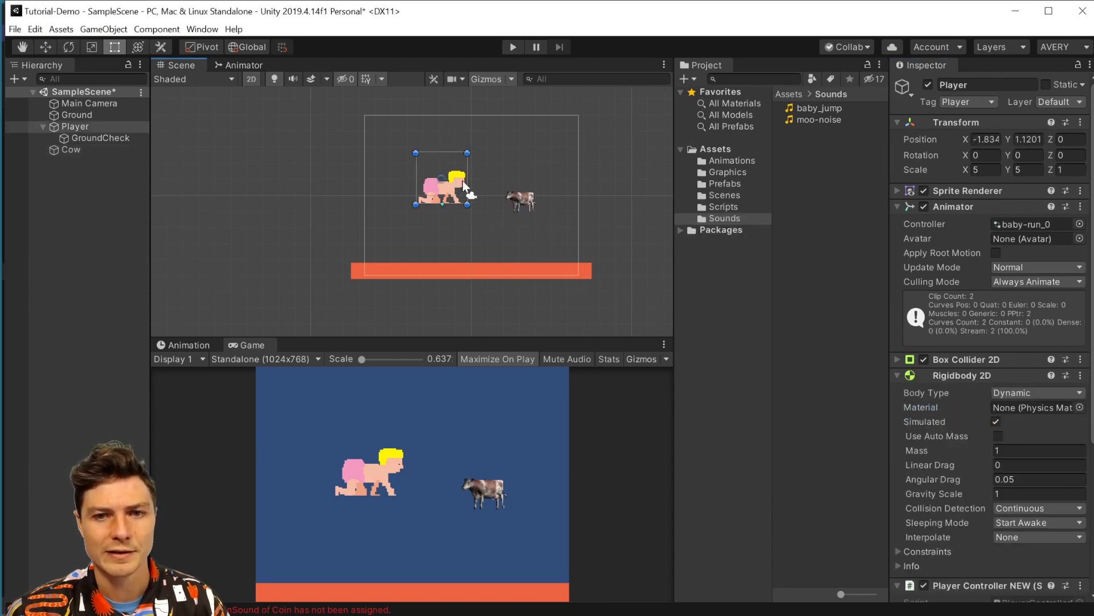
pyautogui.scroll(-5, 981, 375)
pyautogui.scroll(5, 969, 379)
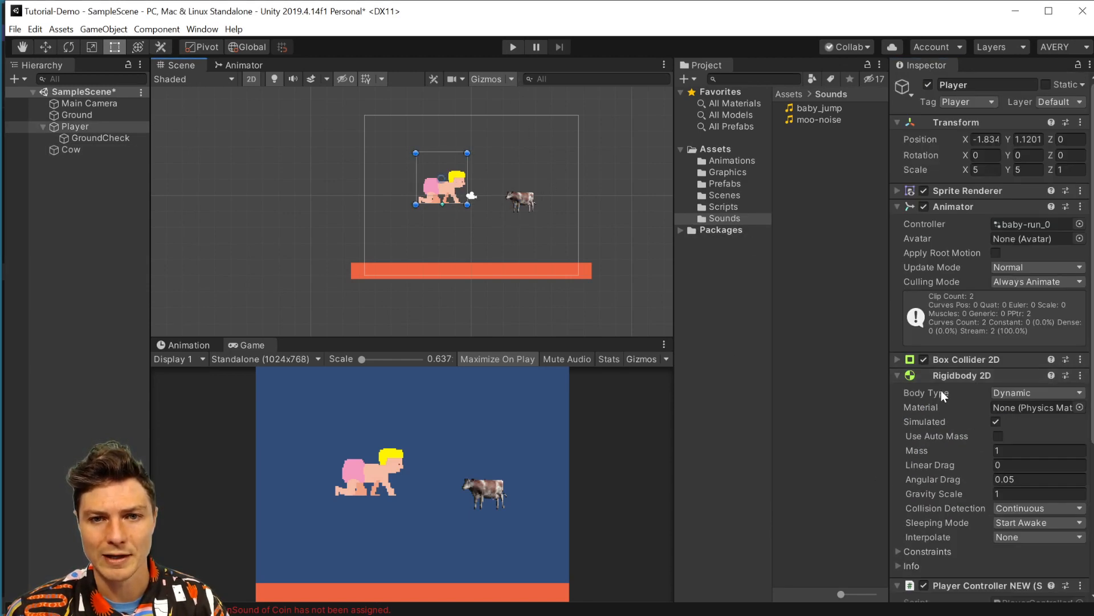
pyautogui.click(897, 375)
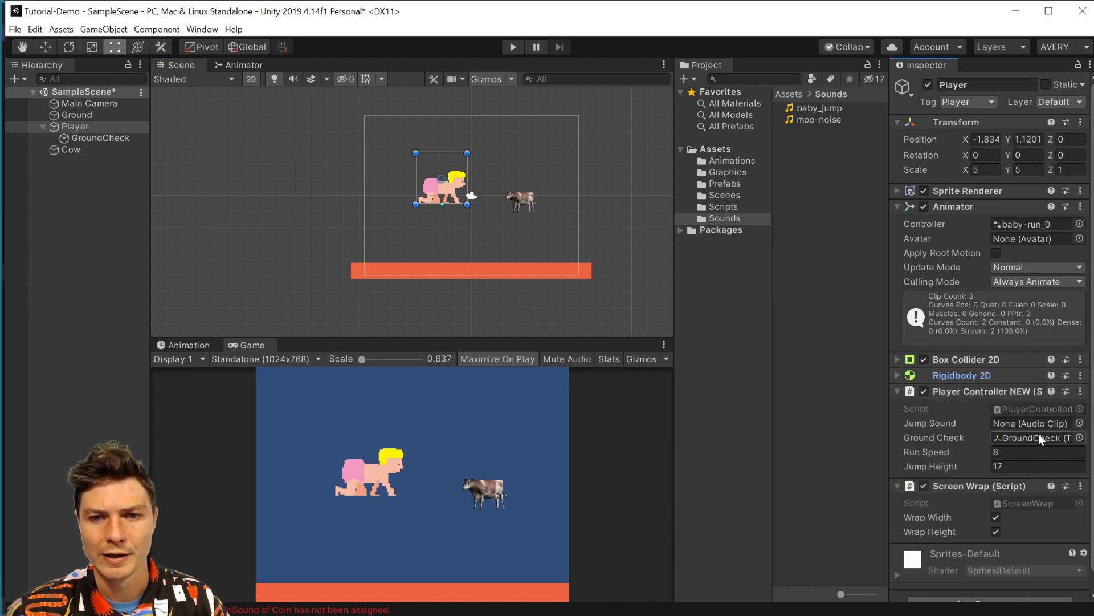
pyautogui.click(1079, 423)
pyautogui.doubleClick(792, 275)
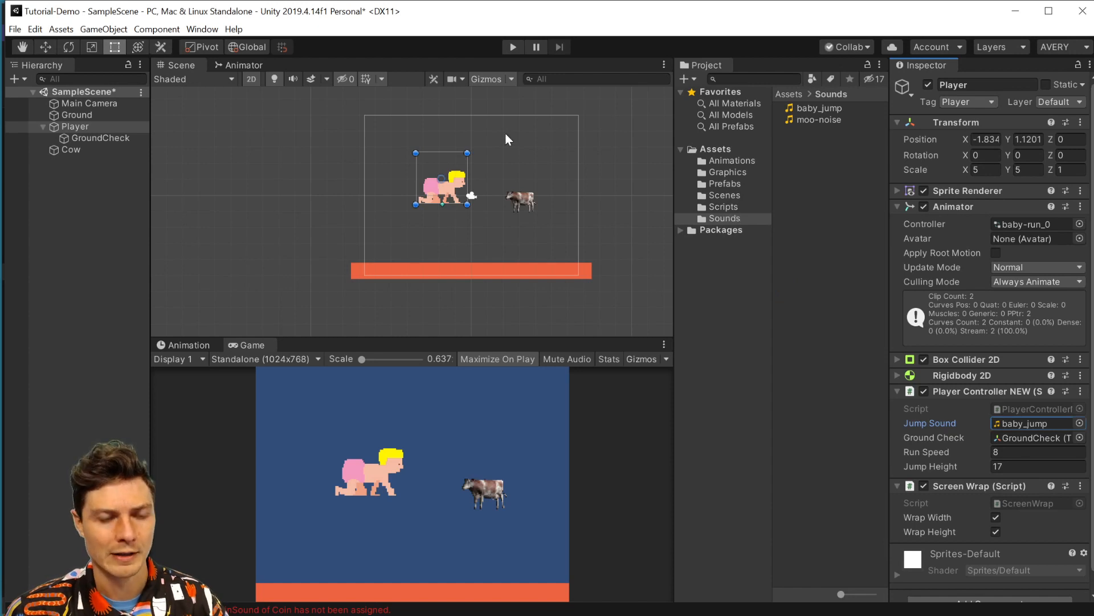
# Save the scene and play-test the baby with its jump sound and the cow's moo sound
pyautogui.hotkey('ctrl', 's')
pyautogui.click(513, 48)
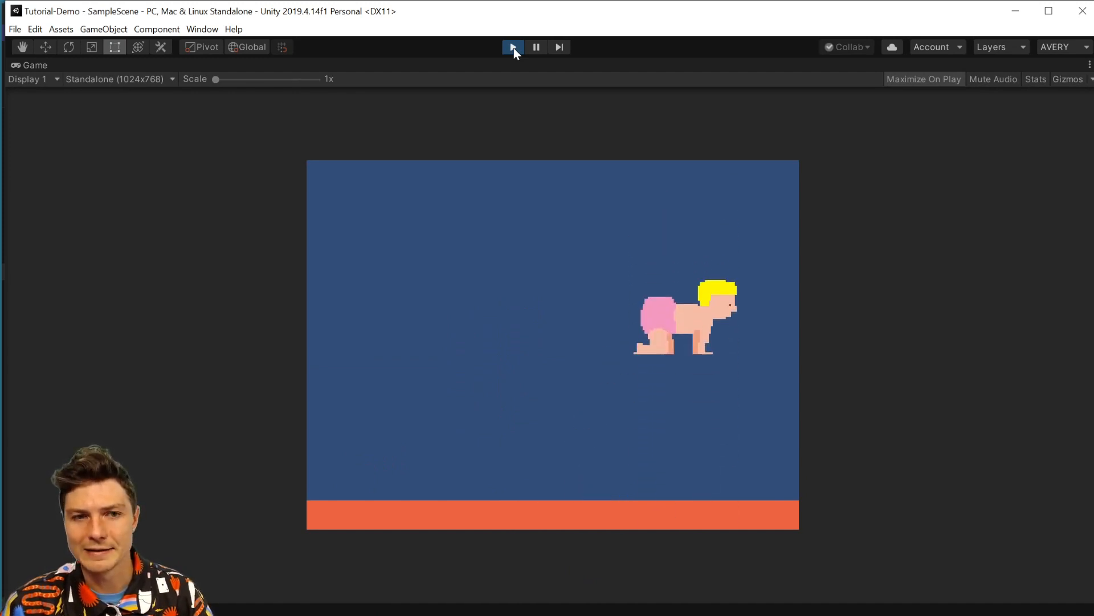
pyautogui.click(513, 47)
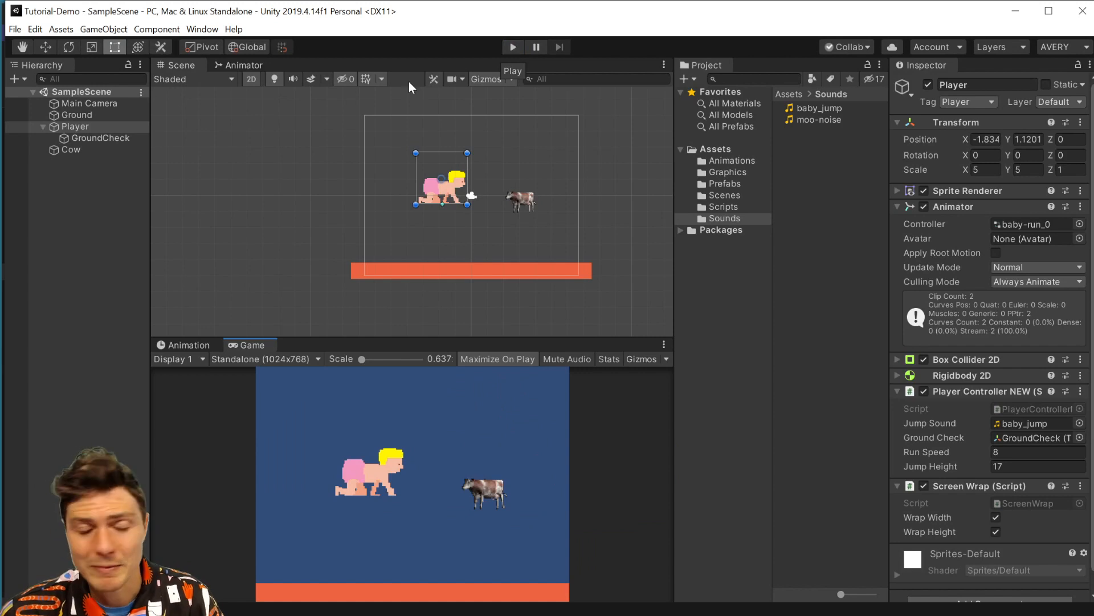
# Turn the Cow object into a prefab stored in the project's Prefabs folder
pyautogui.click(57, 152)
pyautogui.moveTo(52, 149); pyautogui.dragTo(418, 223)
pyautogui.click(59, 149)
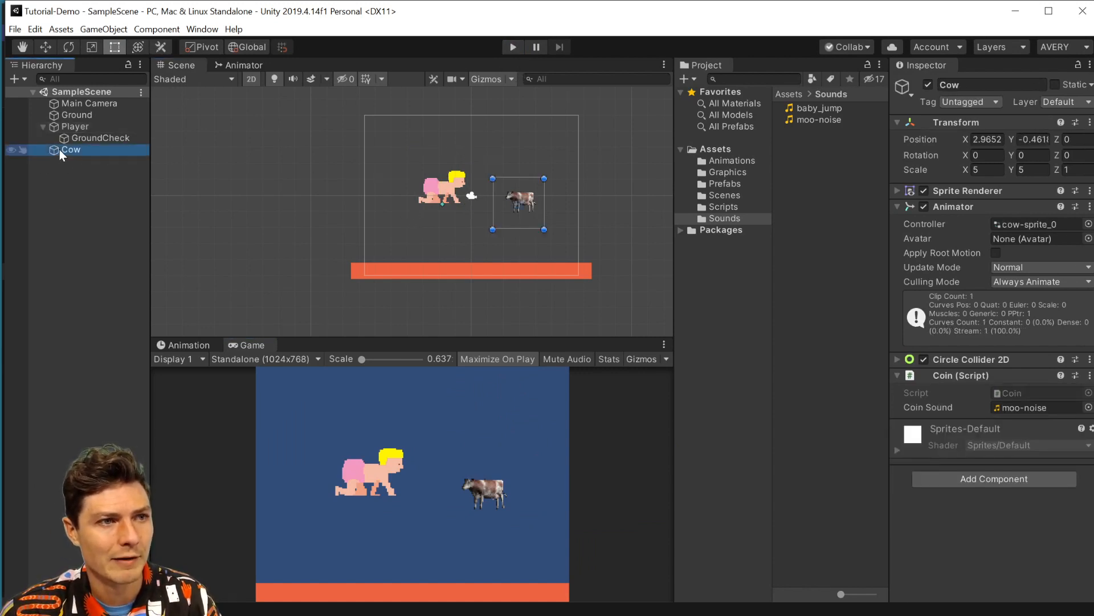
pyautogui.click(77, 187)
pyautogui.click(72, 153)
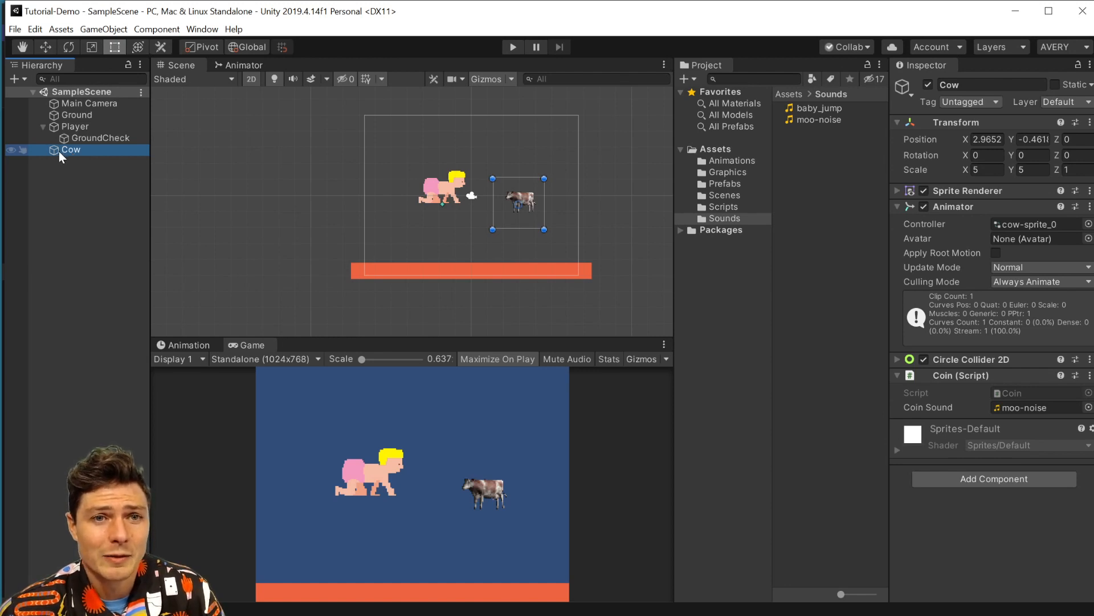
pyautogui.click(730, 184)
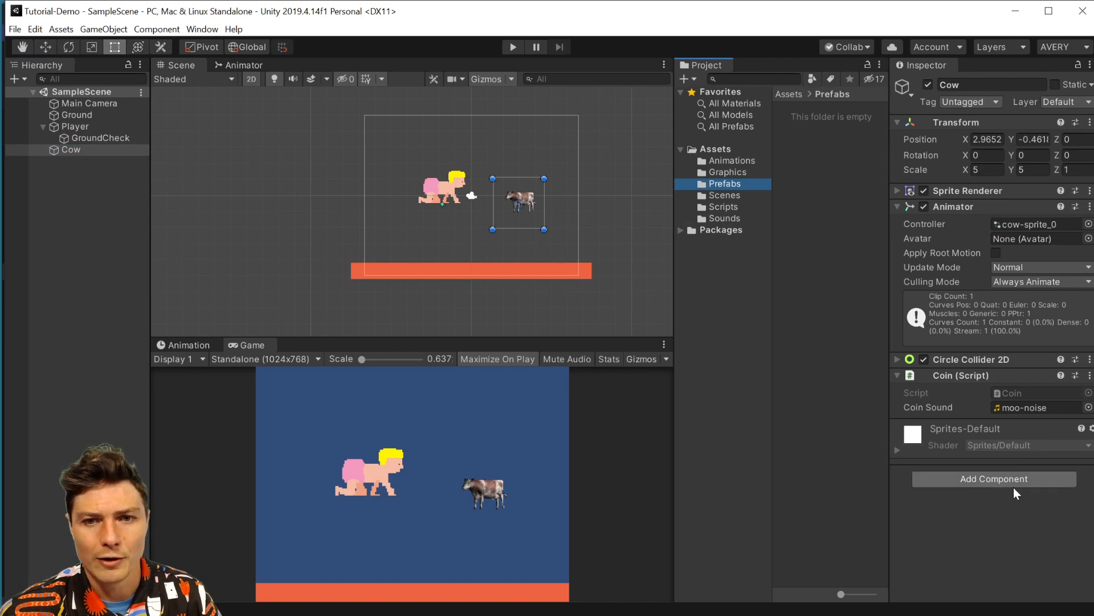
pyautogui.moveTo(56, 150); pyautogui.dragTo(812, 149)
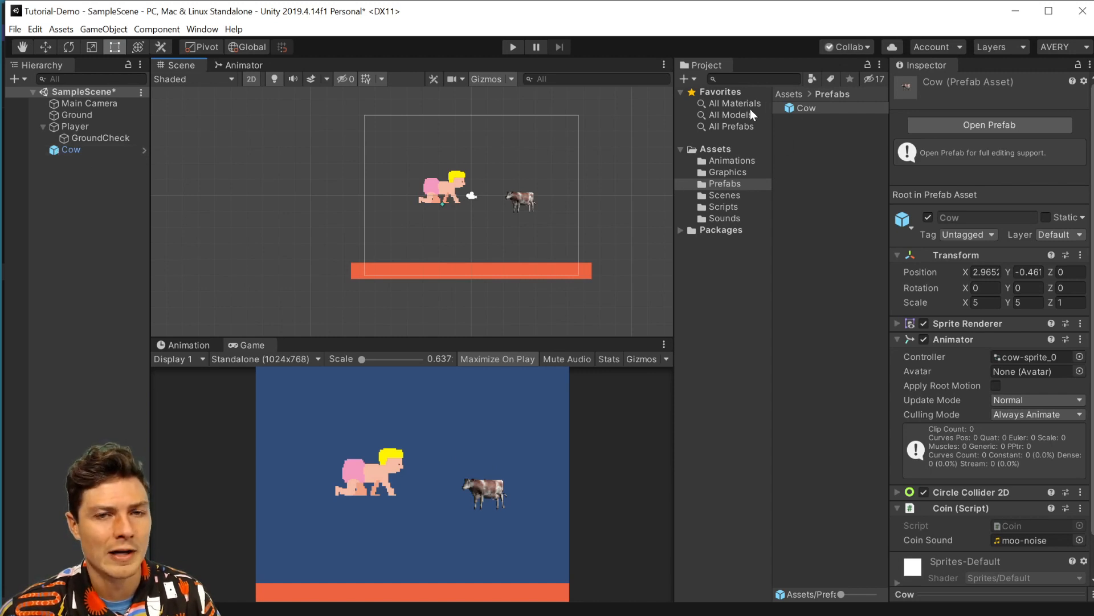
# Place seven instances of the Cow prefab at scattered spots around the baby inside the camera frame
pyautogui.moveTo(805, 109); pyautogui.dragTo(412, 228)
pyautogui.moveTo(796, 109); pyautogui.dragTo(508, 149)
pyautogui.moveTo(797, 106); pyautogui.dragTo(398, 147)
pyautogui.moveTo(805, 108); pyautogui.dragTo(550, 143)
pyautogui.moveTo(812, 107); pyautogui.dragTo(556, 235)
pyautogui.moveTo(789, 111); pyautogui.dragTo(550, 173)
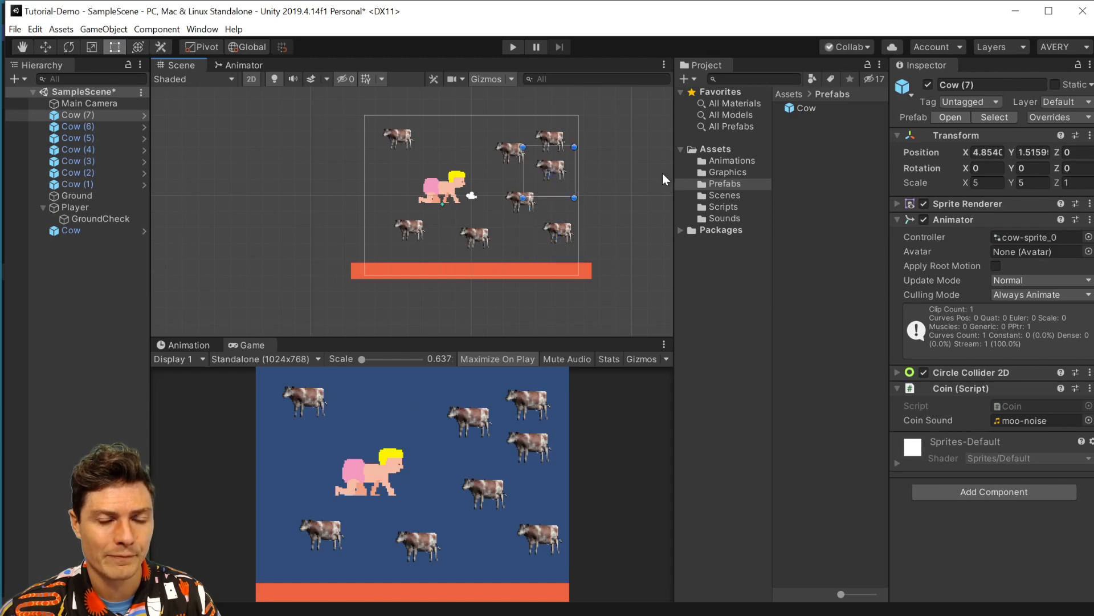
# Play-test collecting the scattered cows by moving and jumping the baby both ways, and stop the game
pyautogui.click(511, 48)
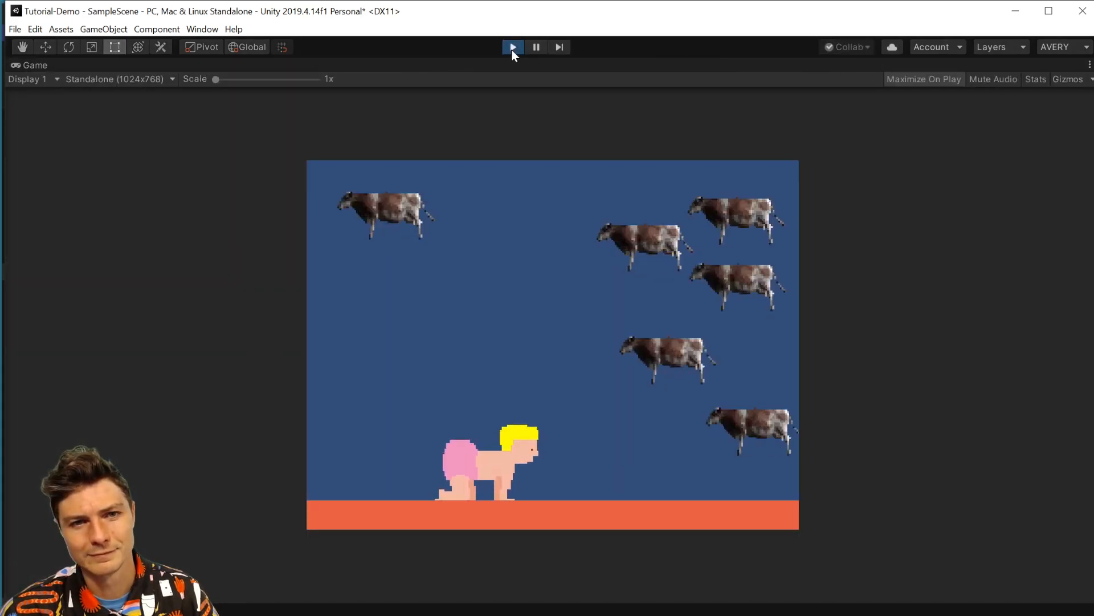
pyautogui.press('Right')
pyautogui.press('Right')
pyautogui.press('space')
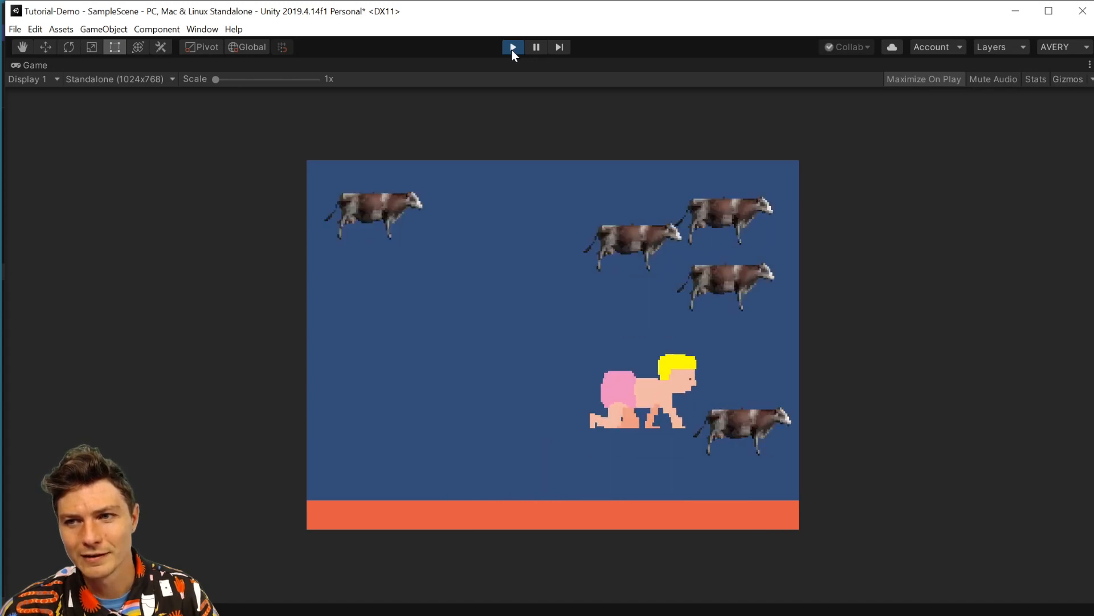
pyautogui.press('space')
pyautogui.press('Left')
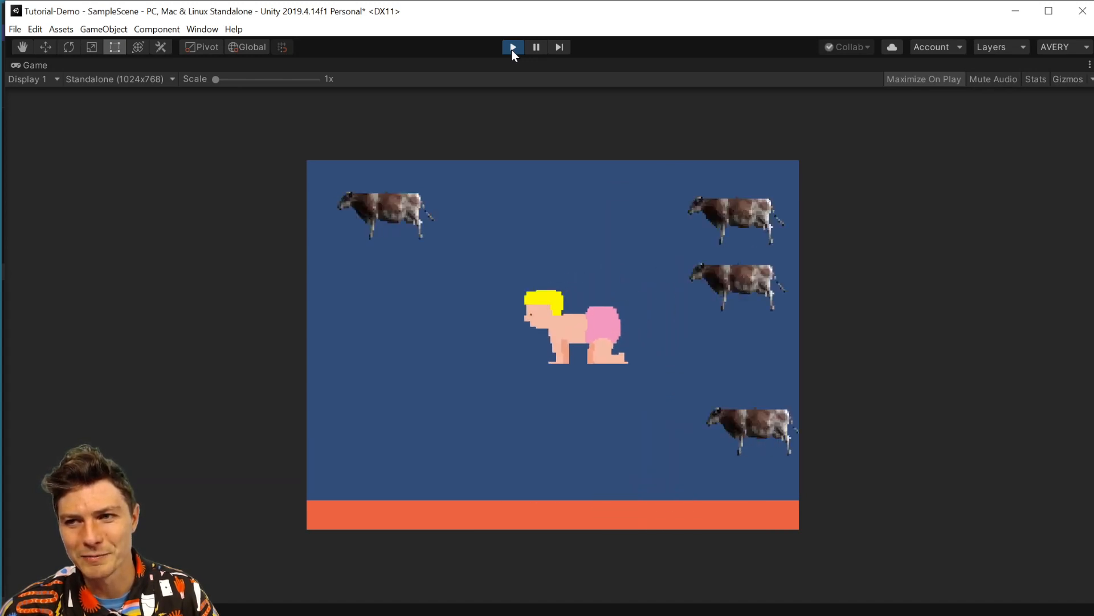
pyautogui.press('space')
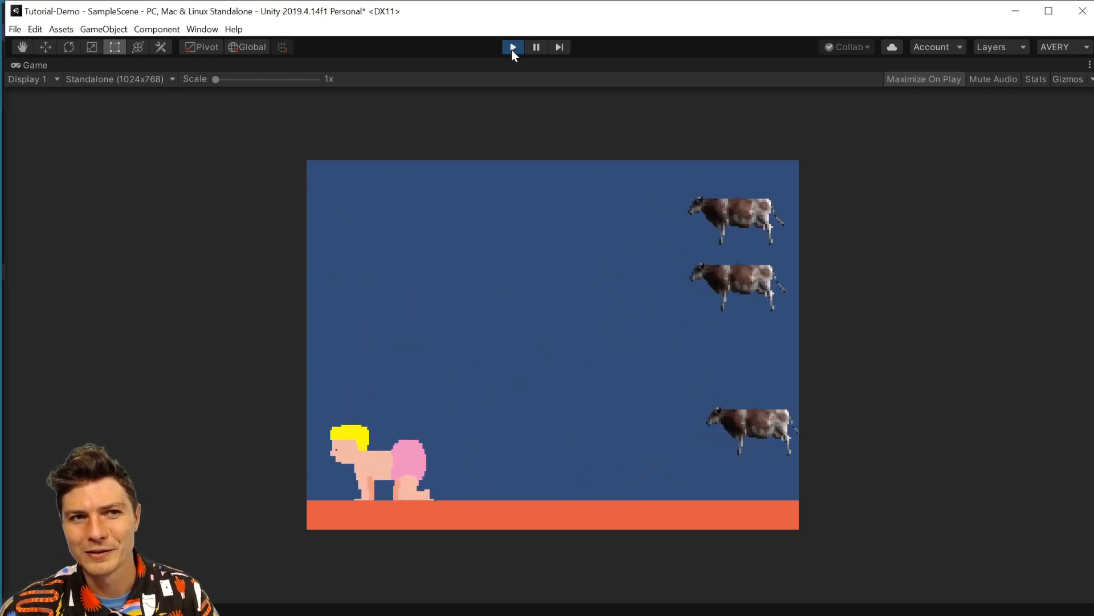
pyautogui.press('Right')
pyautogui.press('space')
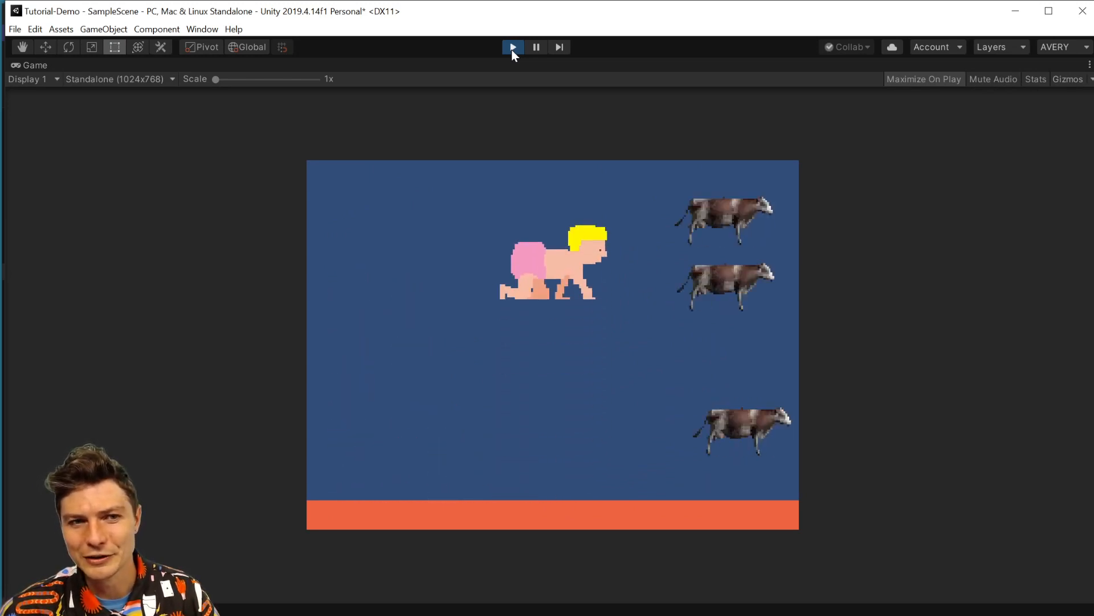
pyautogui.press('space')
pyautogui.press('Left')
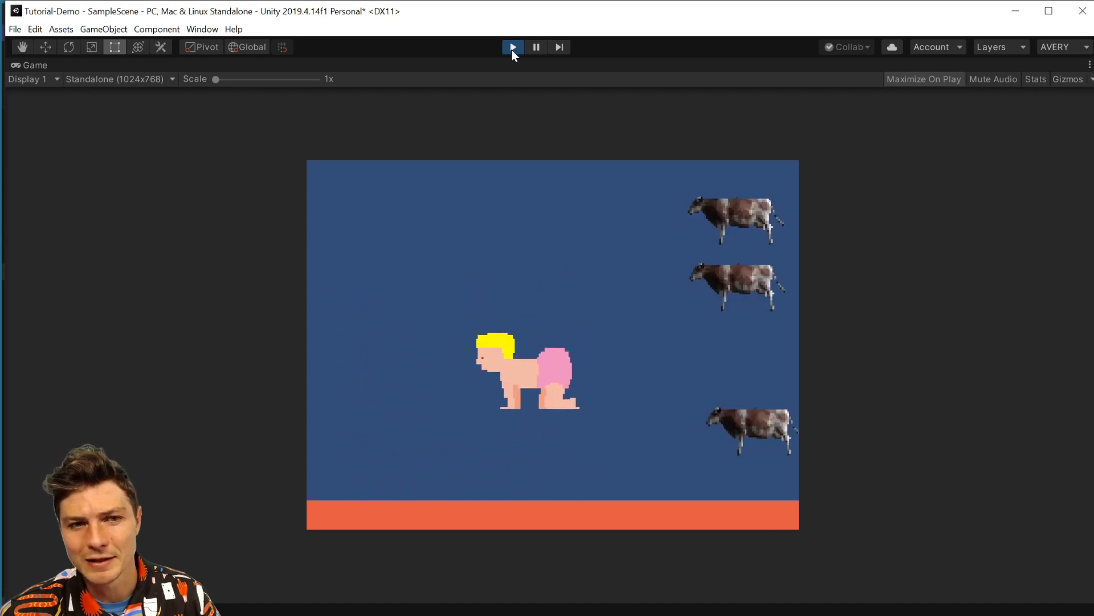
pyautogui.press('Right')
pyautogui.press('space')
pyautogui.press('space')
pyautogui.press('Left')
pyautogui.press('Right')
pyautogui.press('space')
pyautogui.press('space')
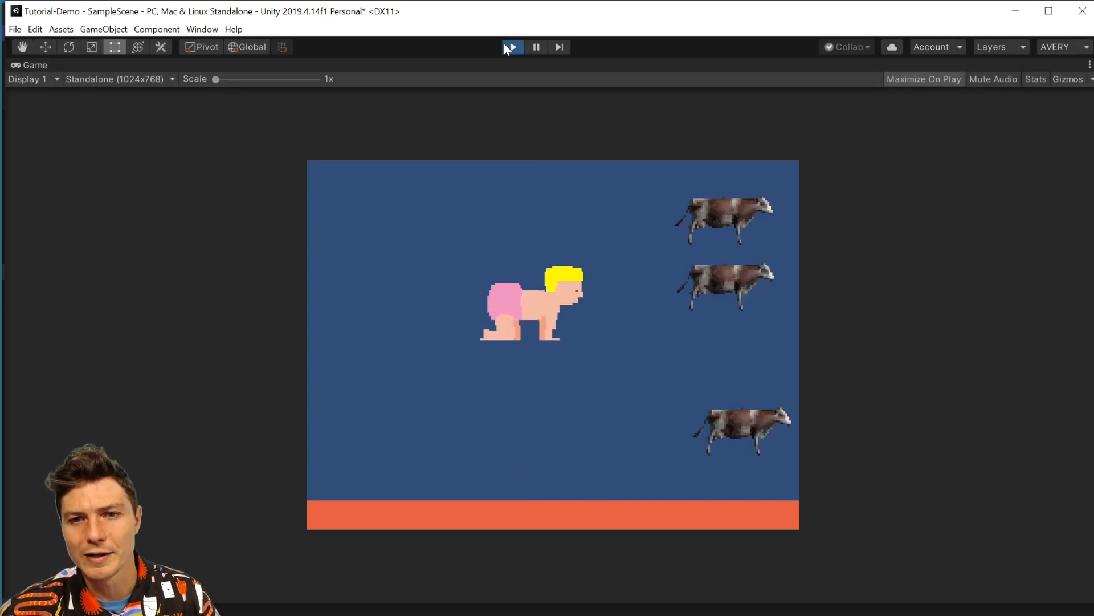
pyautogui.click(505, 48)
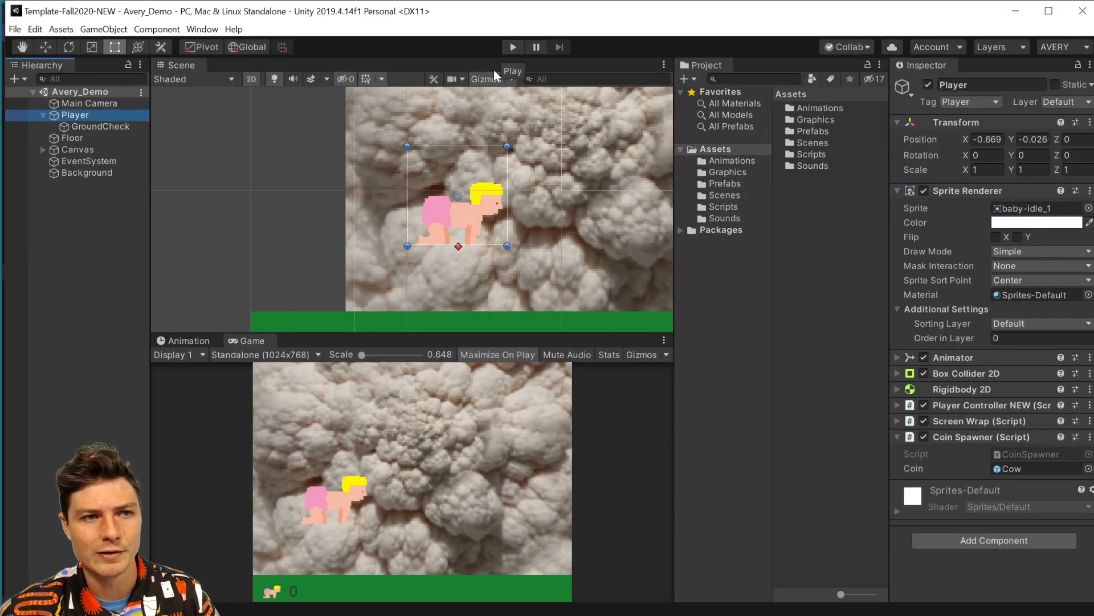
# Check the Main Camera's settings in the Template-Fall2020-NEW project and play-test its demo scene with the spawned cow
pyautogui.click(86, 103)
pyautogui.click(912, 276)
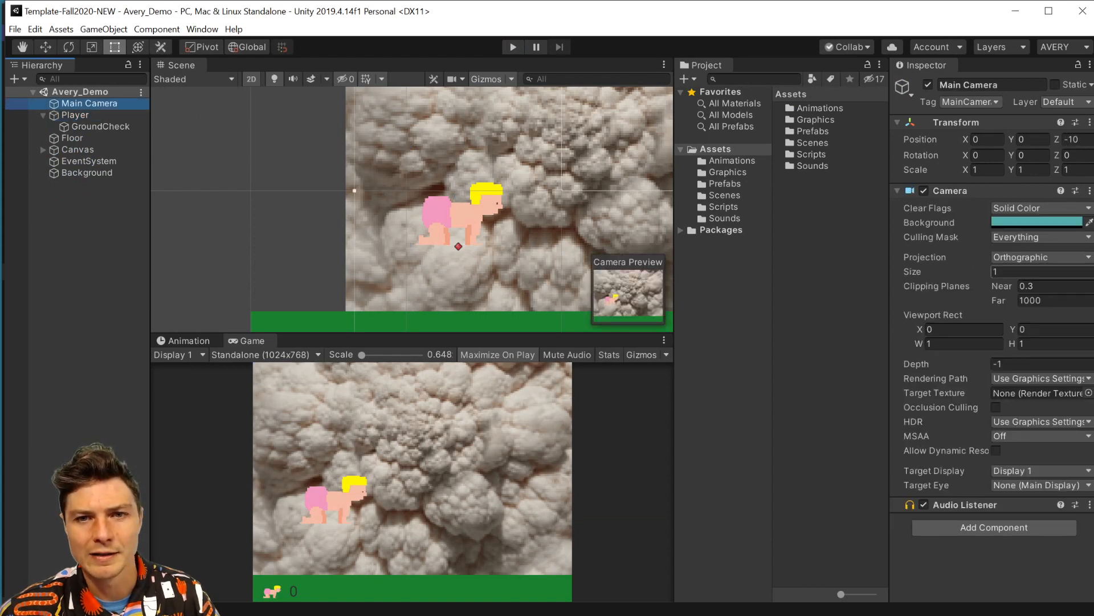
pyautogui.click(517, 50)
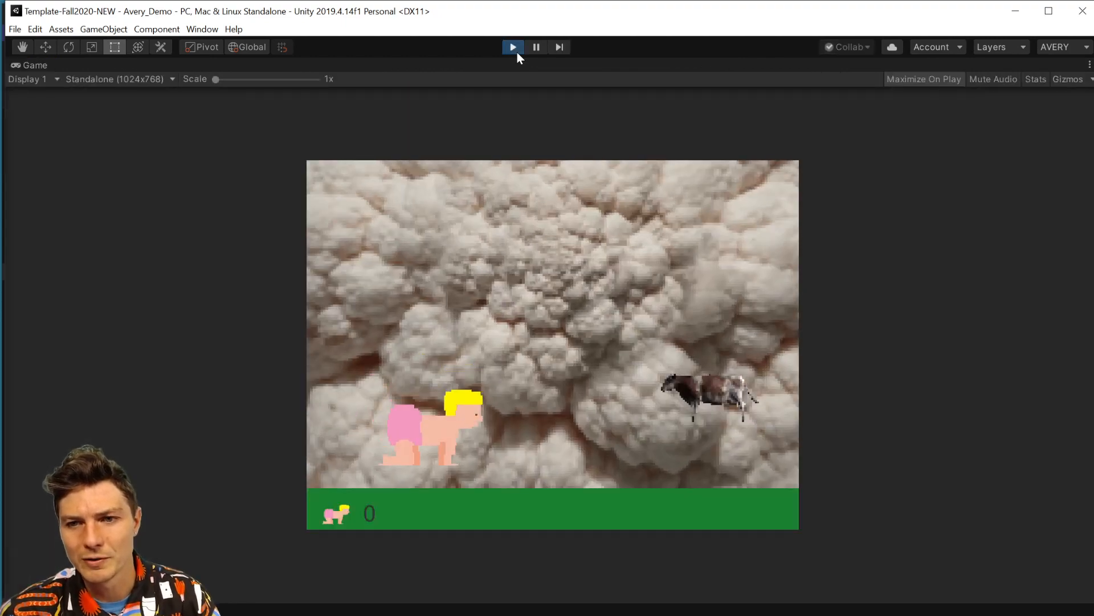
pyautogui.press('space')
pyautogui.press('space')
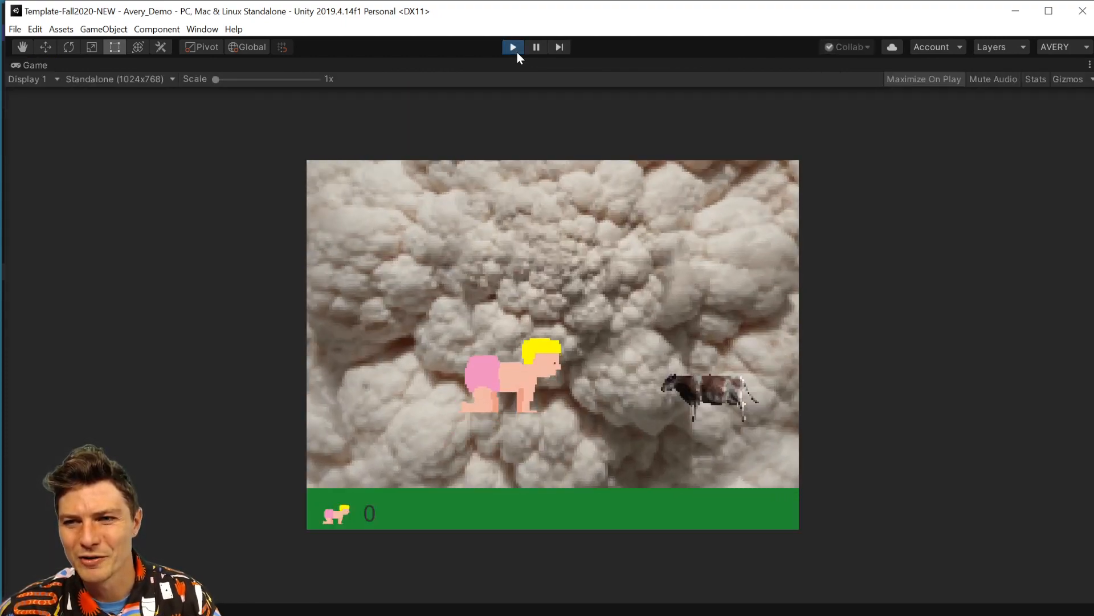
pyautogui.click(517, 50)
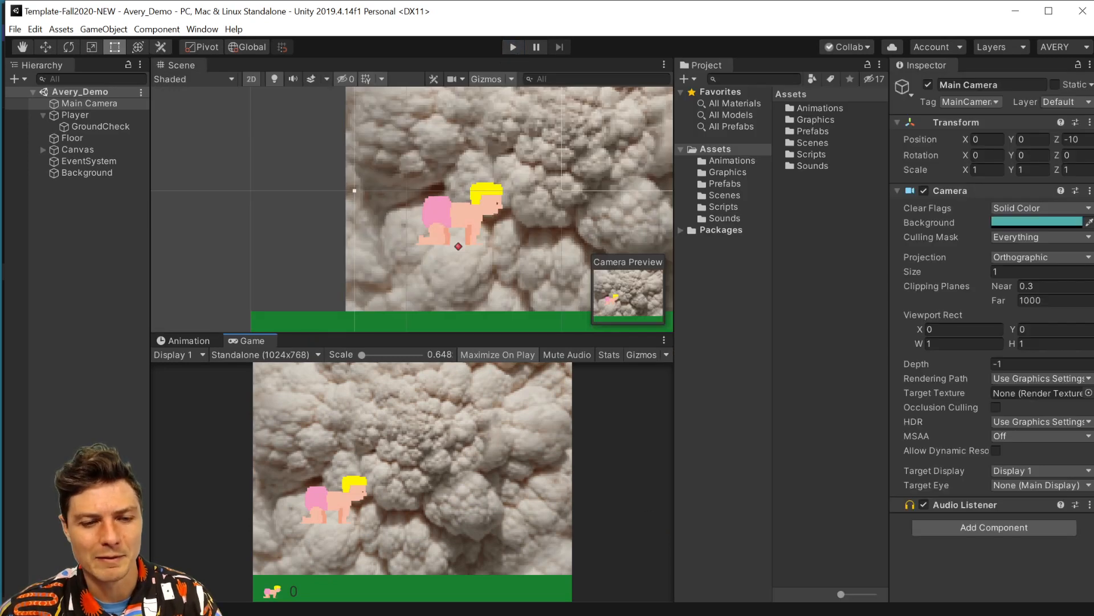
# Return to the Tutorial-Demo project and set the X and Y scale of Cow (3), just above the ground's middle, to 10
pyautogui.hotkey('alt', 'Tab')
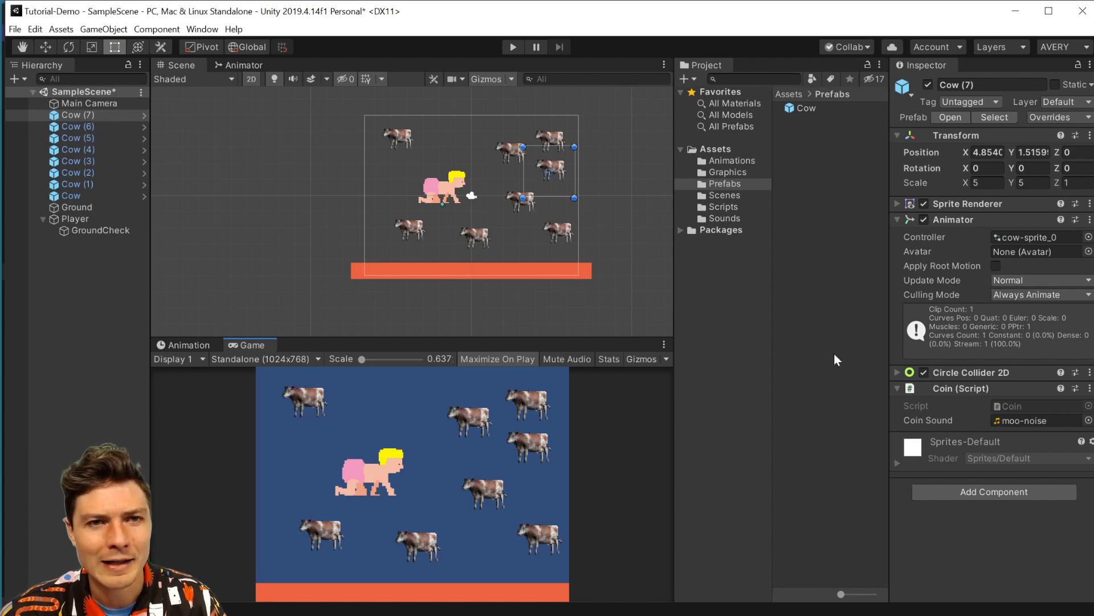
pyautogui.click(483, 238)
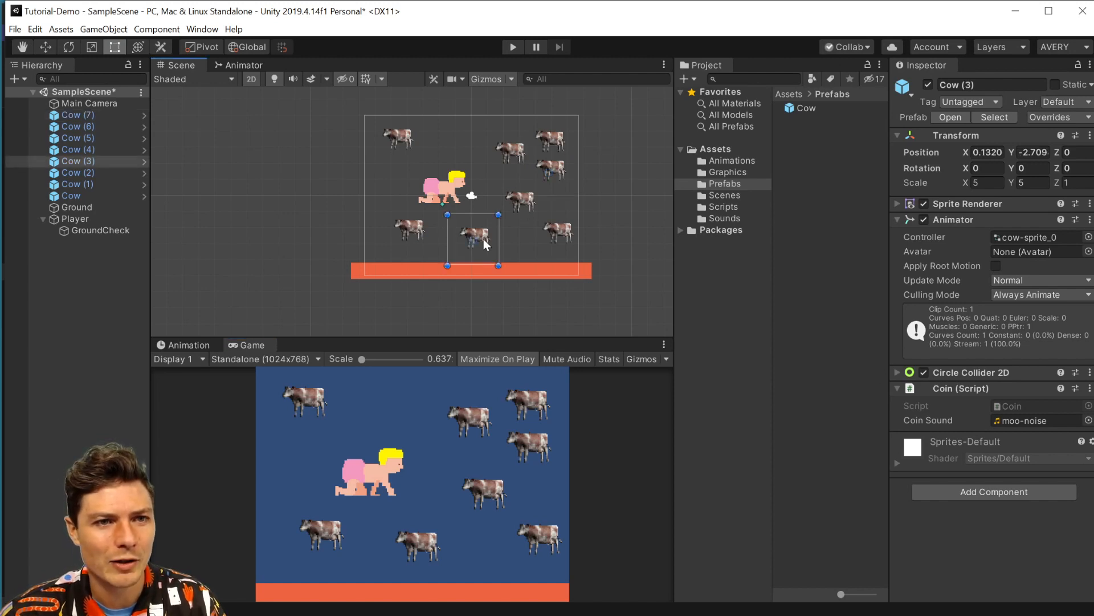
pyautogui.click(995, 185)
pyautogui.write('10')
pyautogui.press('Tab')
pyautogui.write('10')
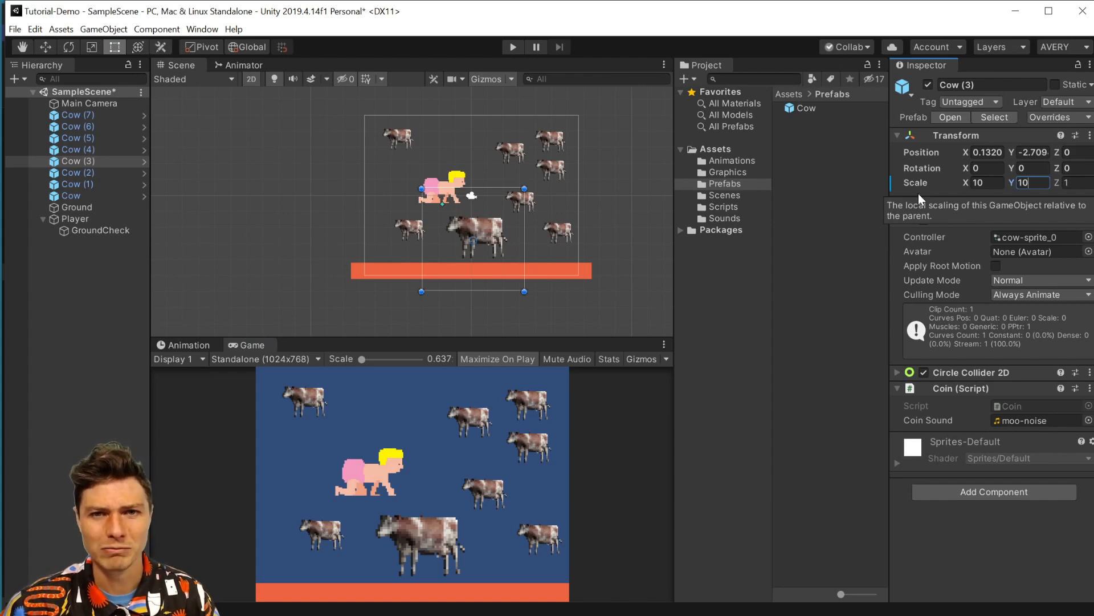
# Play-test the scene with the enlarged cow below the baby and stop the game
pyautogui.click(570, 267)
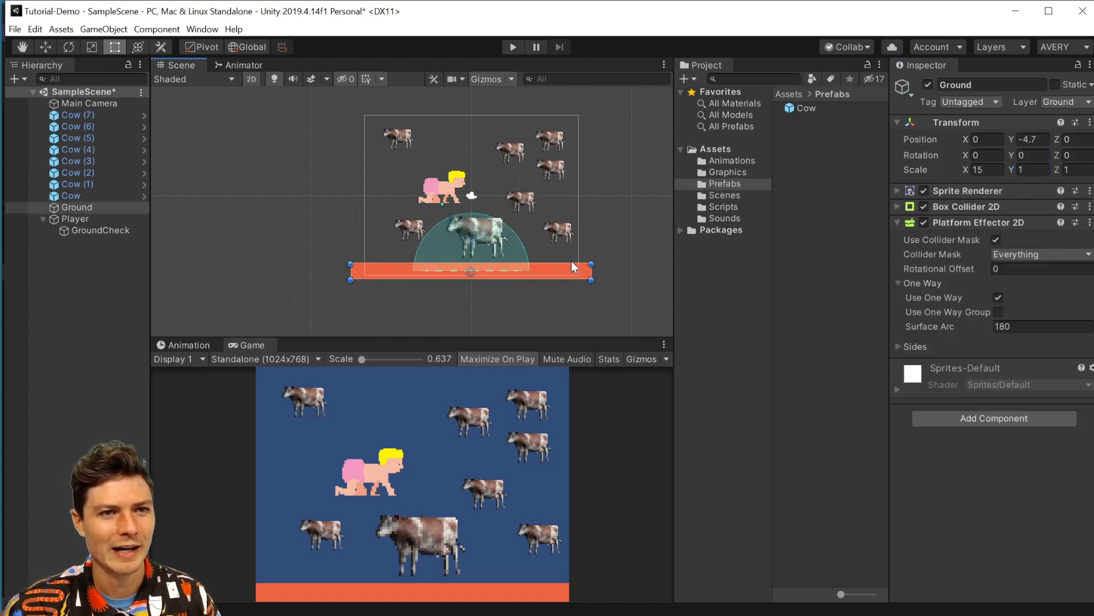
pyautogui.click(511, 47)
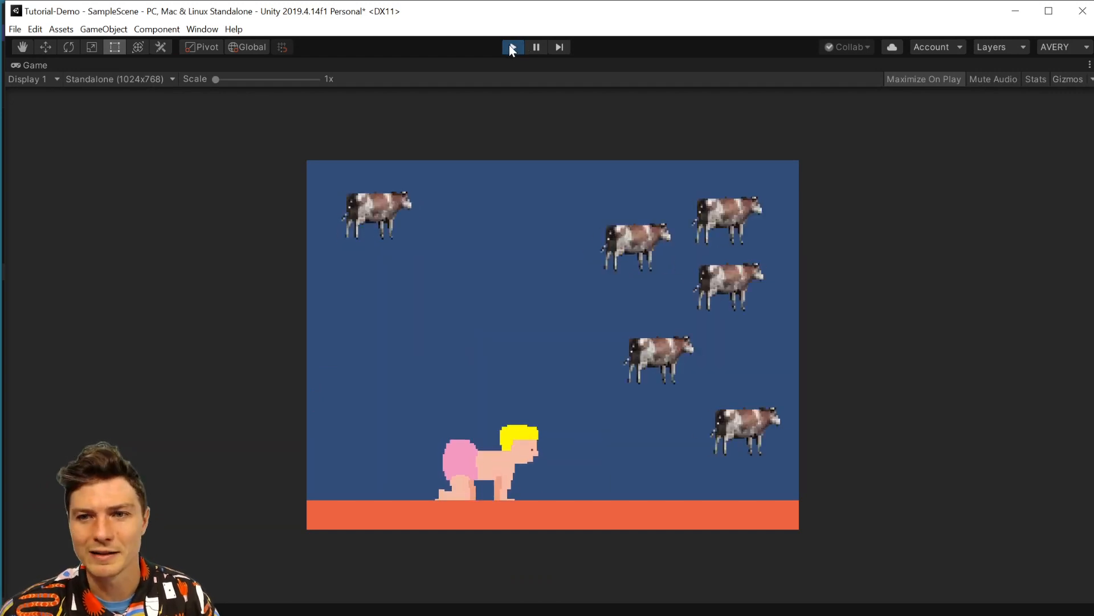
pyautogui.click(510, 45)
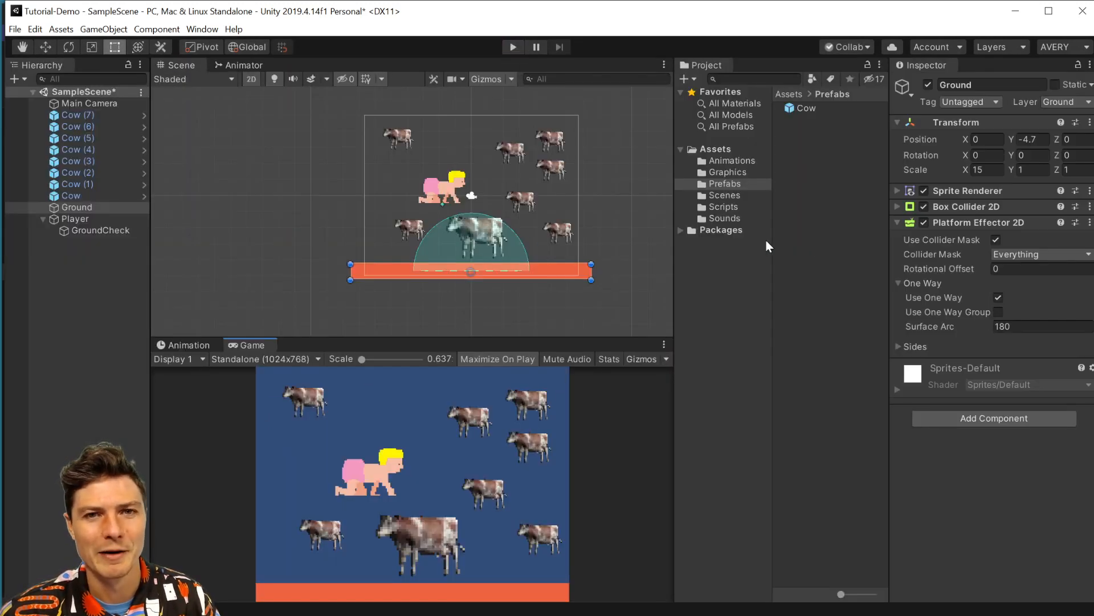
# Move the enlarged Cow (3) in among the cows ahead of the baby, at about X 4.36, Y -0.24
pyautogui.click(813, 243)
pyautogui.click(486, 224)
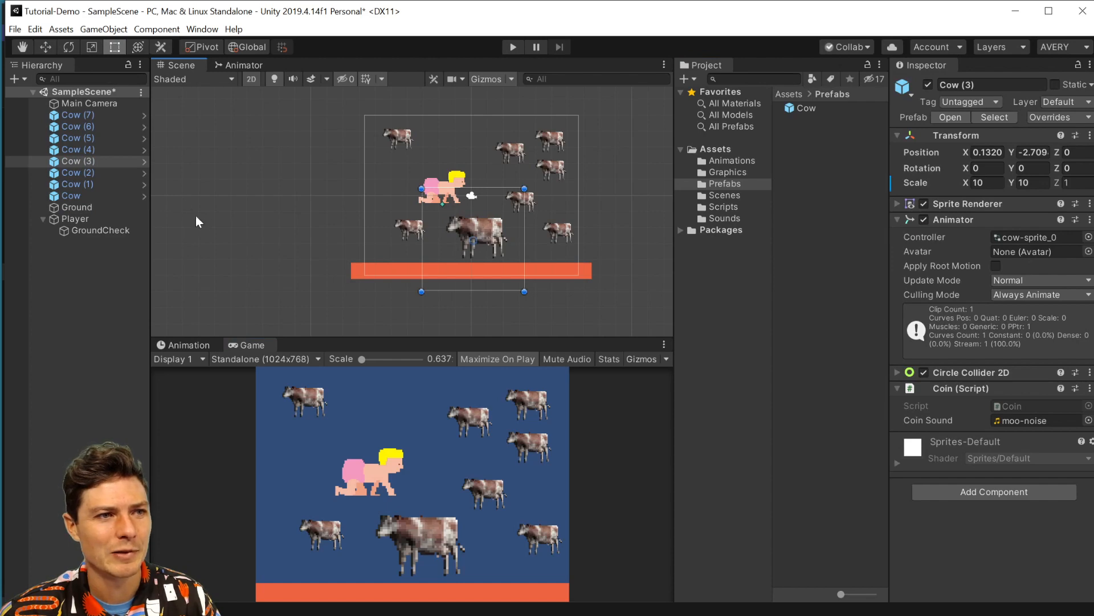
pyautogui.moveTo(492, 228); pyautogui.dragTo(561, 188)
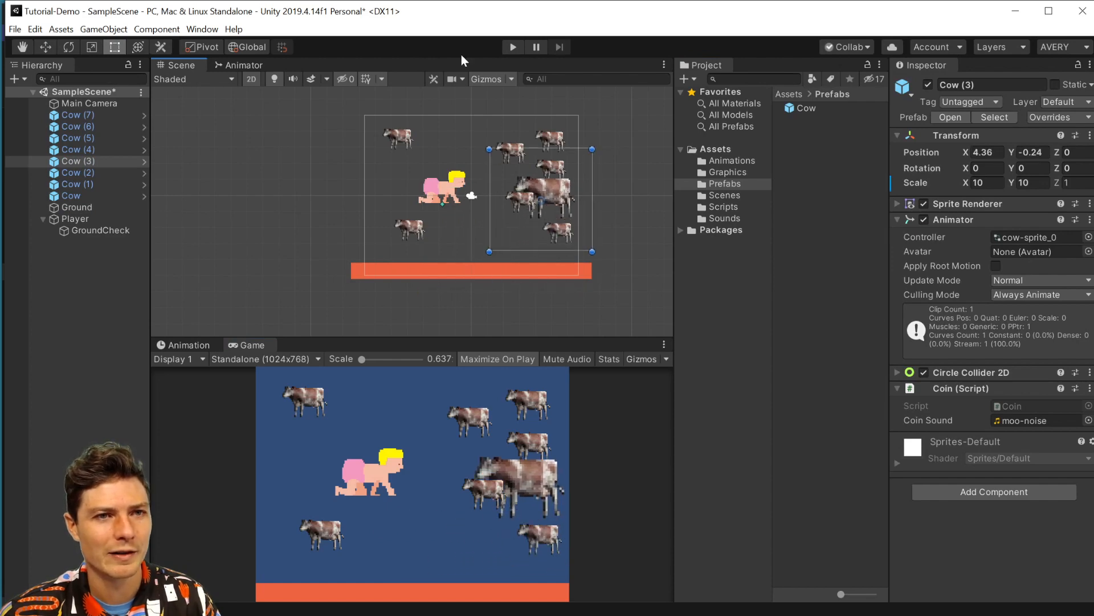
# Play-test collecting the repositioned large cow and its neighbours by moving and jumping the baby, and stop the game
pyautogui.click(520, 48)
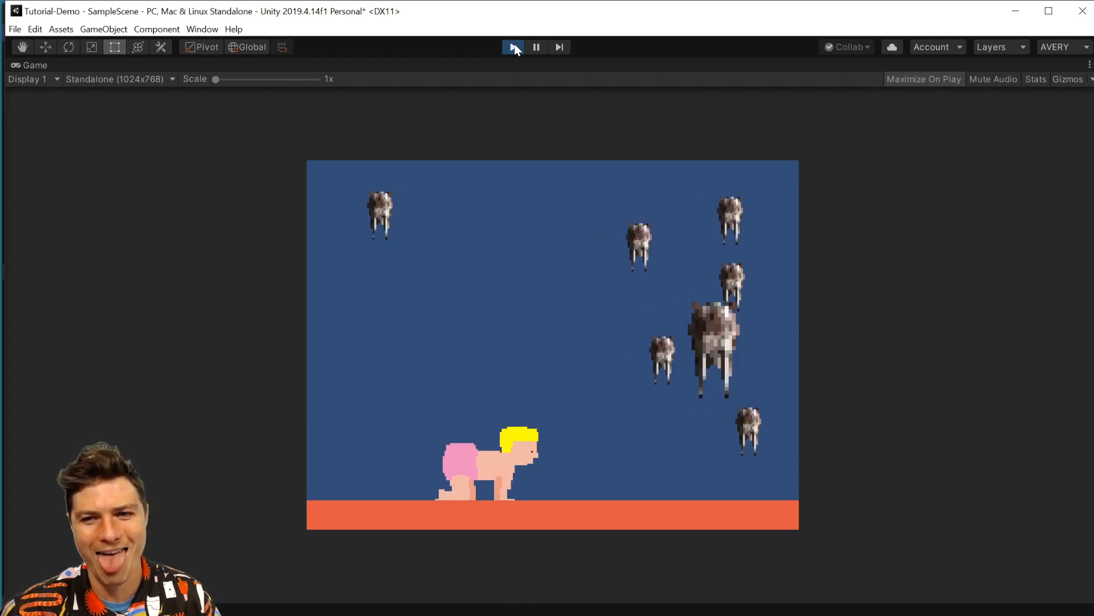
pyautogui.press('Right')
pyautogui.press('Right')
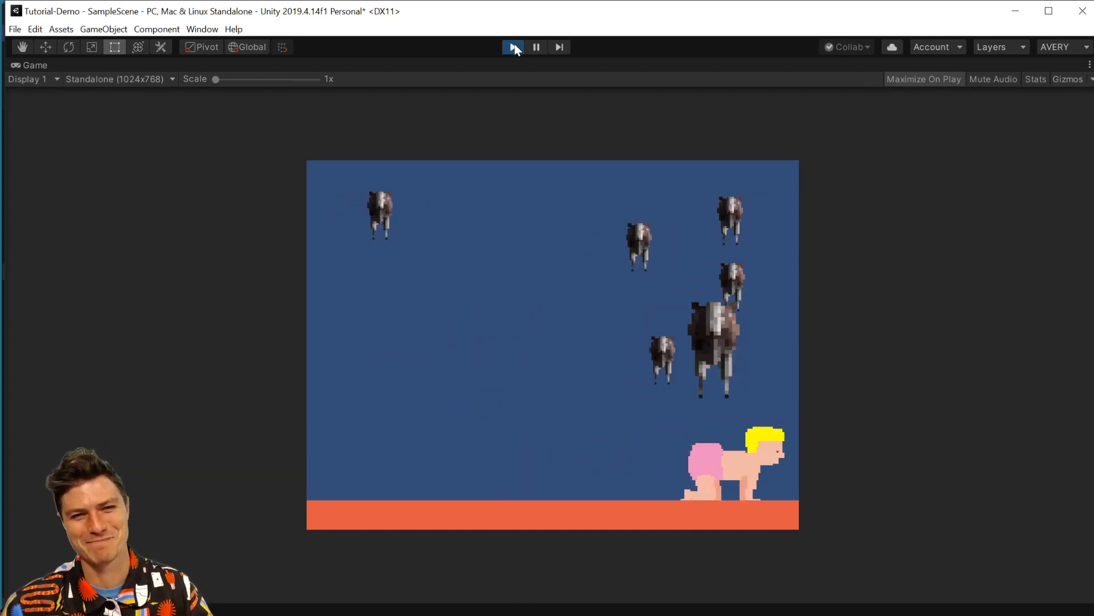
pyautogui.press('Left')
pyautogui.press('space')
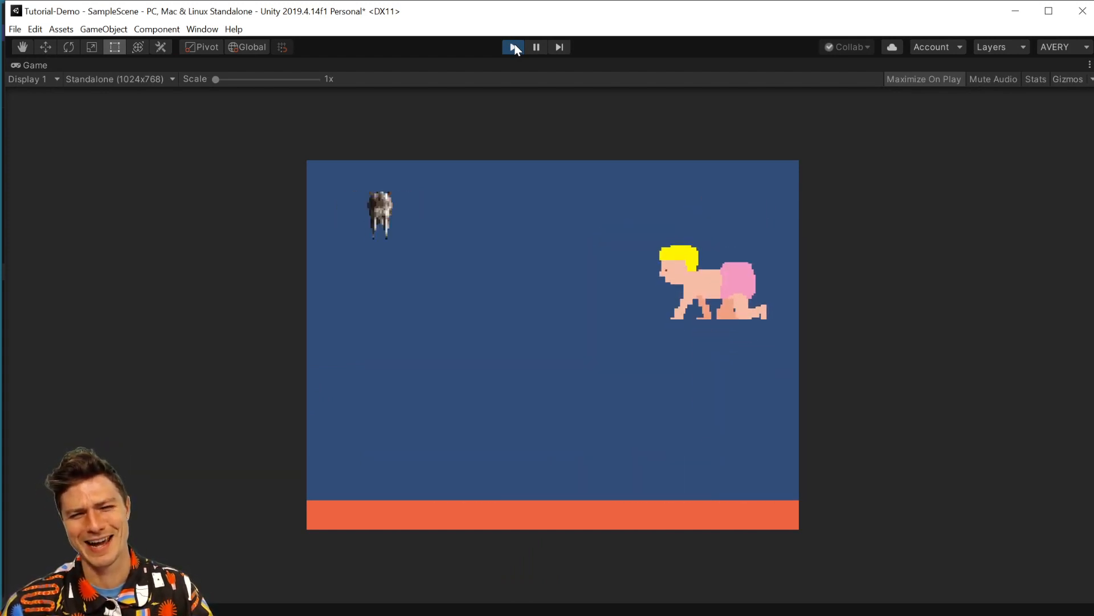
pyautogui.press('space')
pyautogui.click(514, 47)
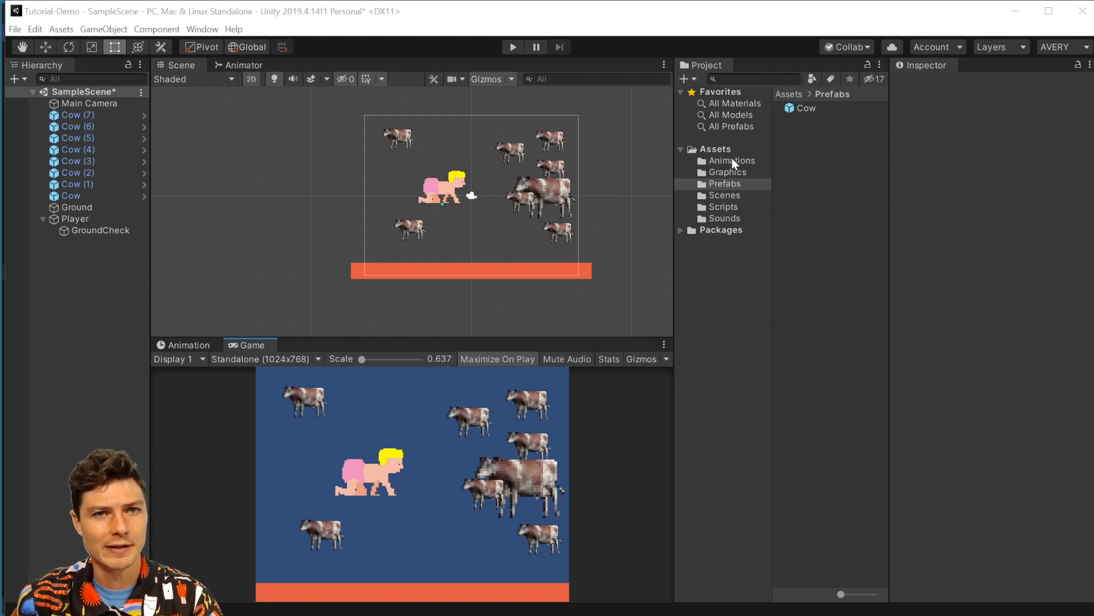
# Delete all the cow instances, Cow through Cow (7), from SampleScene
pyautogui.click(724, 206)
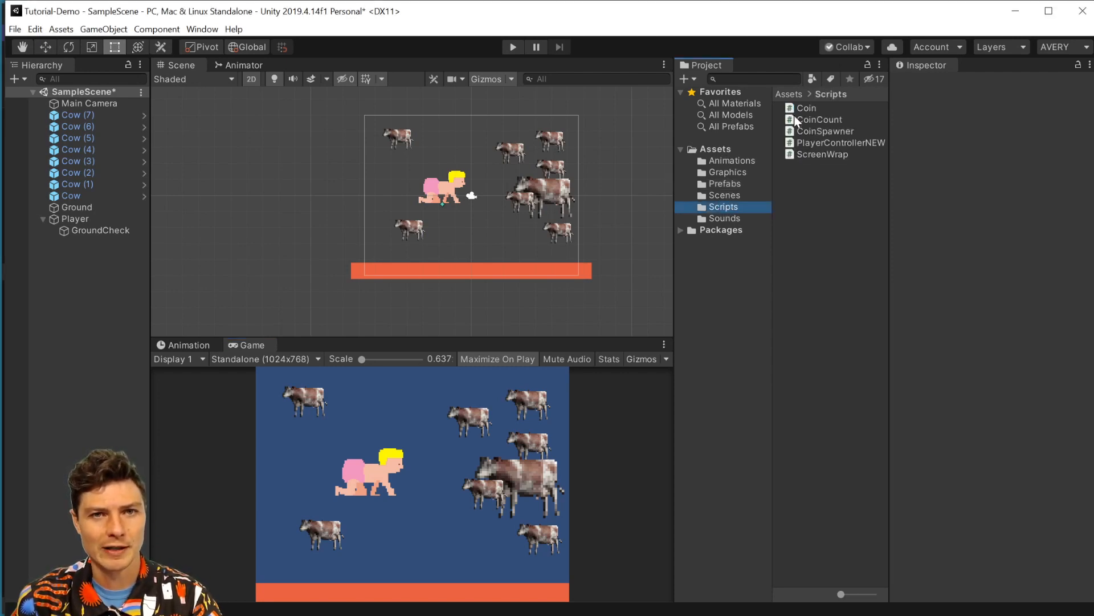
pyautogui.click(78, 115)
pyautogui.keyDown('shift'); pyautogui.click(84, 196); pyautogui.keyUp('shift')
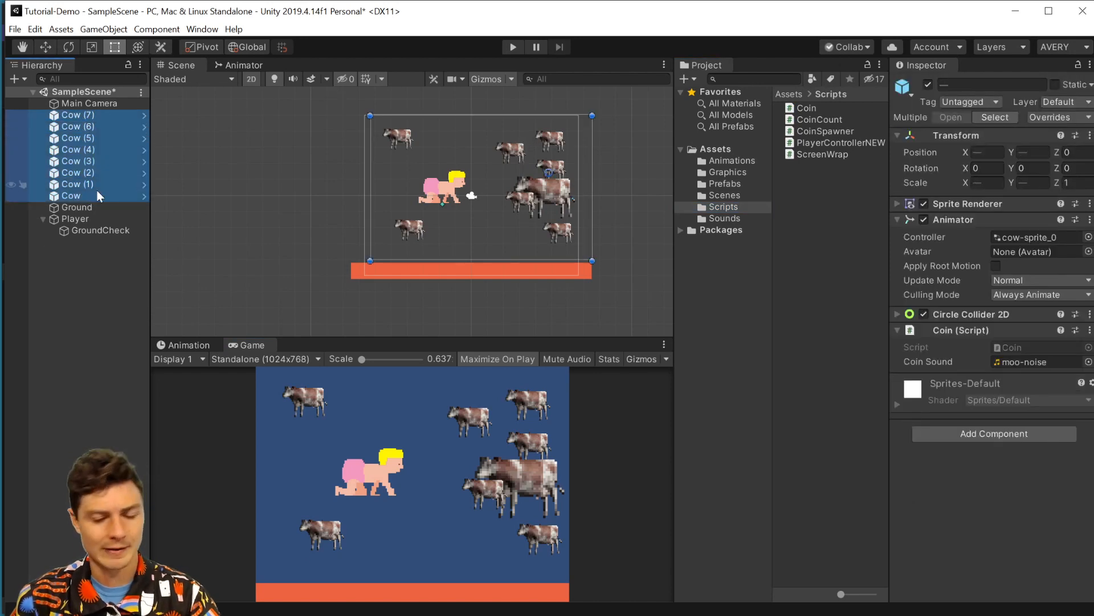
pyautogui.rightClick(105, 167)
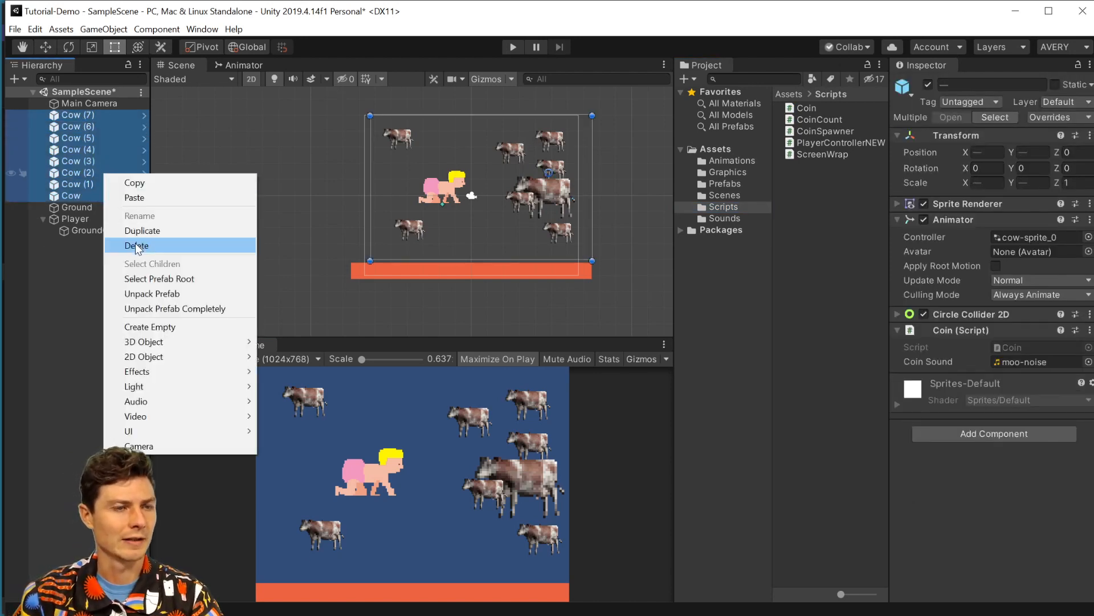
pyautogui.click(135, 245)
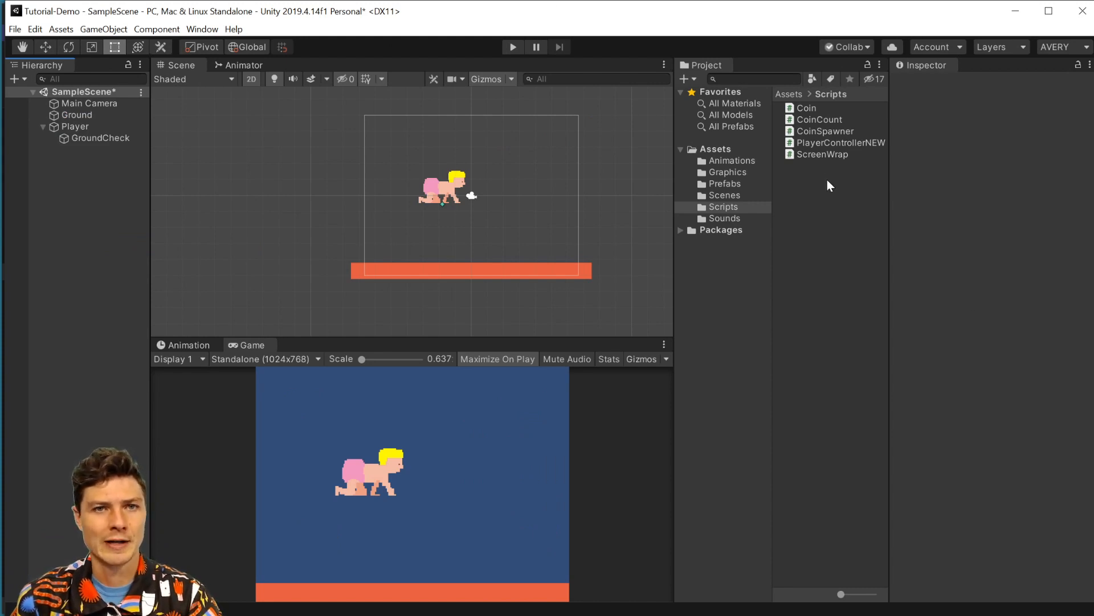
# Add the Coin Spawner script to the Player object as a component
pyautogui.click(443, 188)
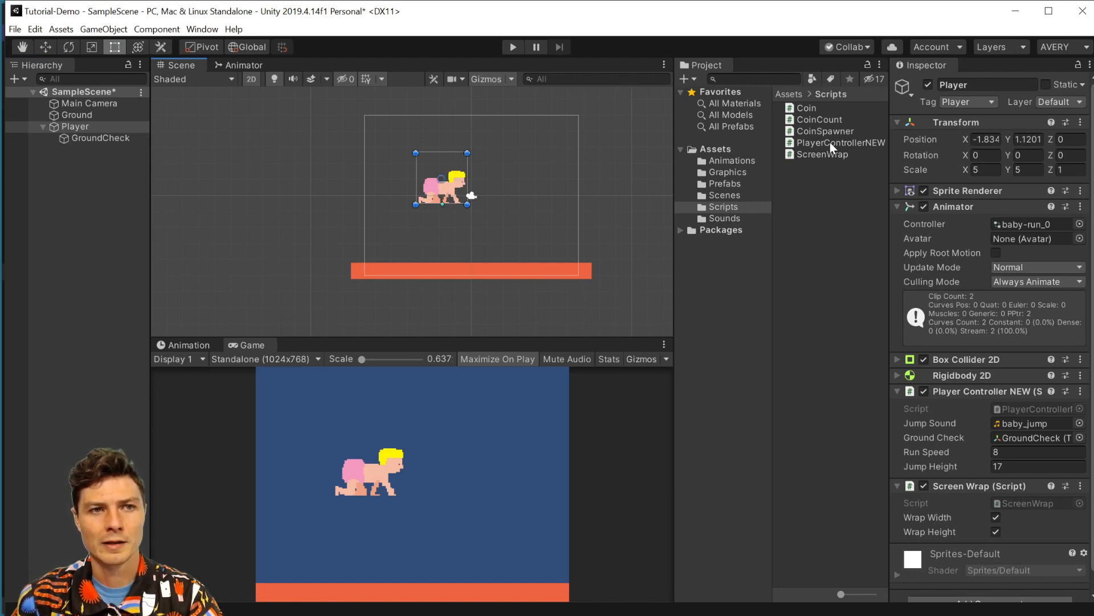
pyautogui.click(802, 130)
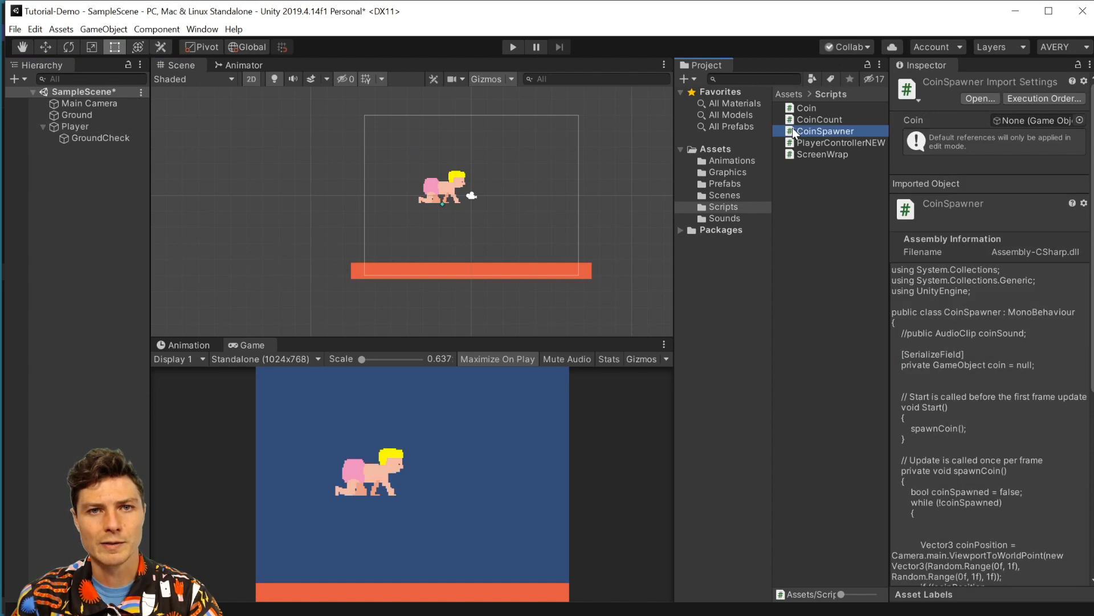
pyautogui.hotkey('ctrl', 'z')
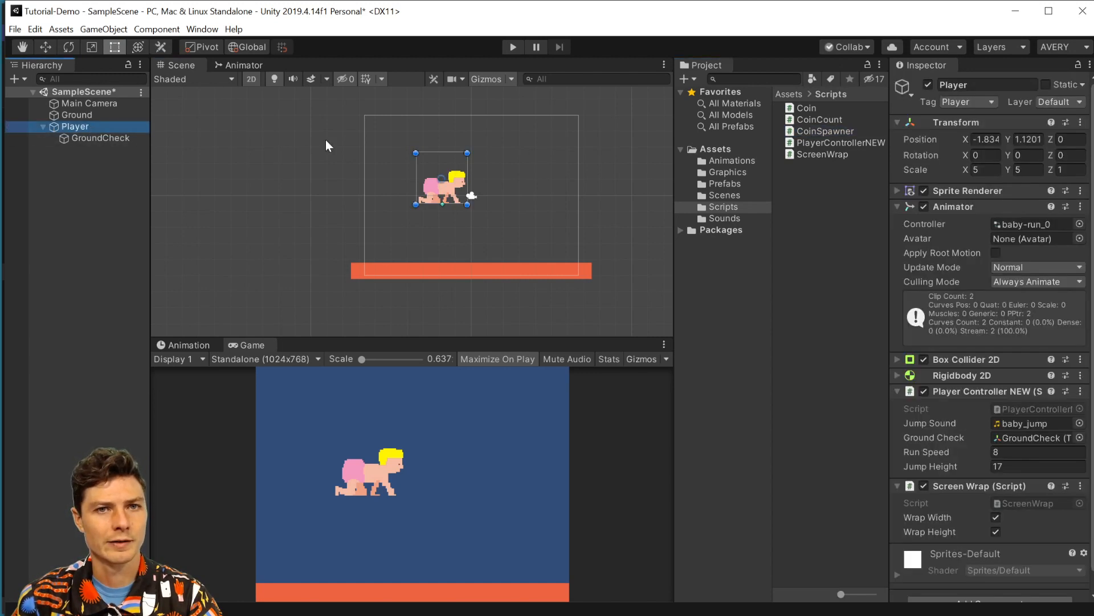
pyautogui.moveTo(791, 131); pyautogui.dragTo(778, 93)
pyautogui.click(897, 391)
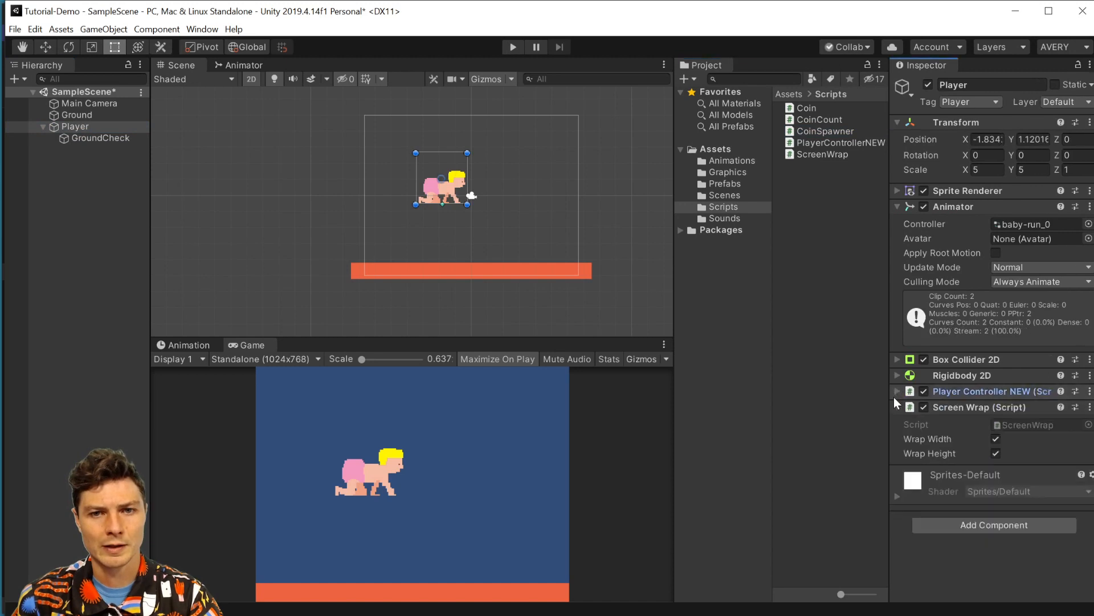
pyautogui.click(999, 524)
pyautogui.write('coin')
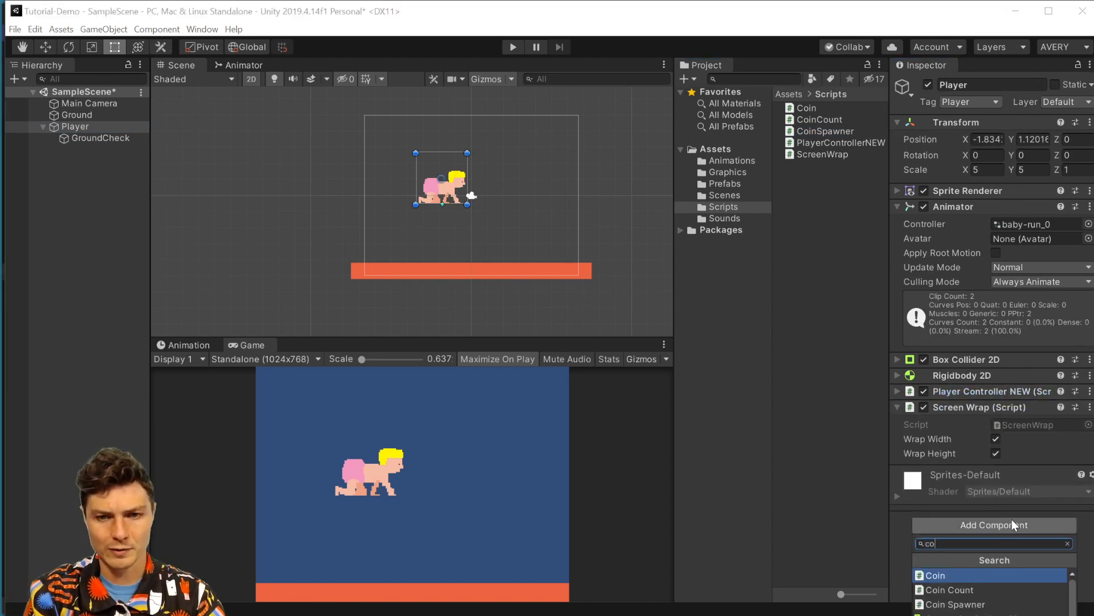
pyautogui.click(981, 605)
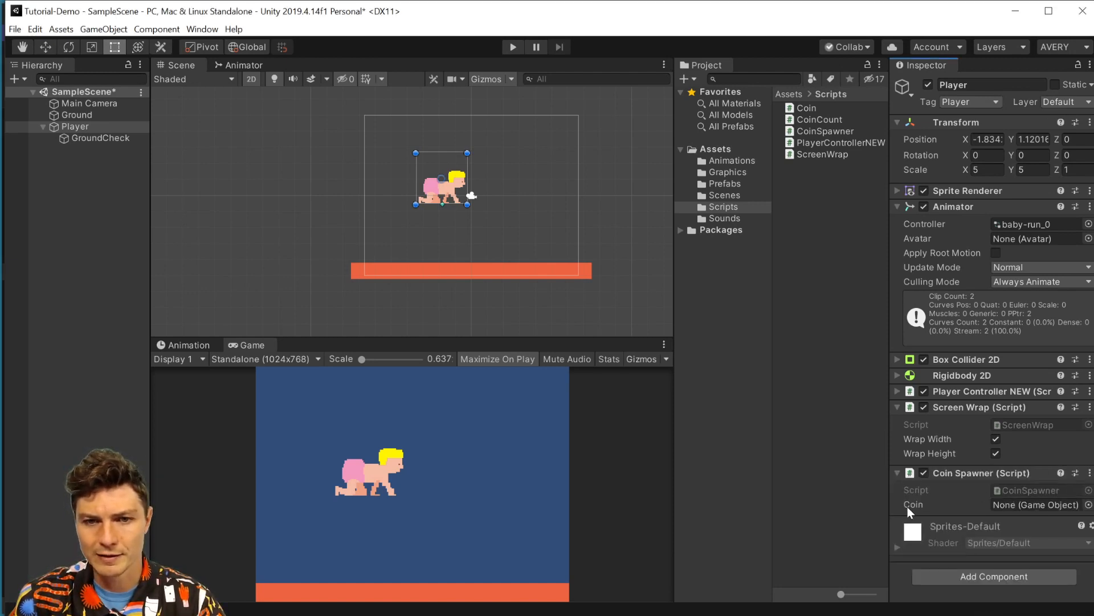
# Assign the Cow prefab from the project assets as the Coin object of the Player's Coin Spawner
pyautogui.click(1088, 505)
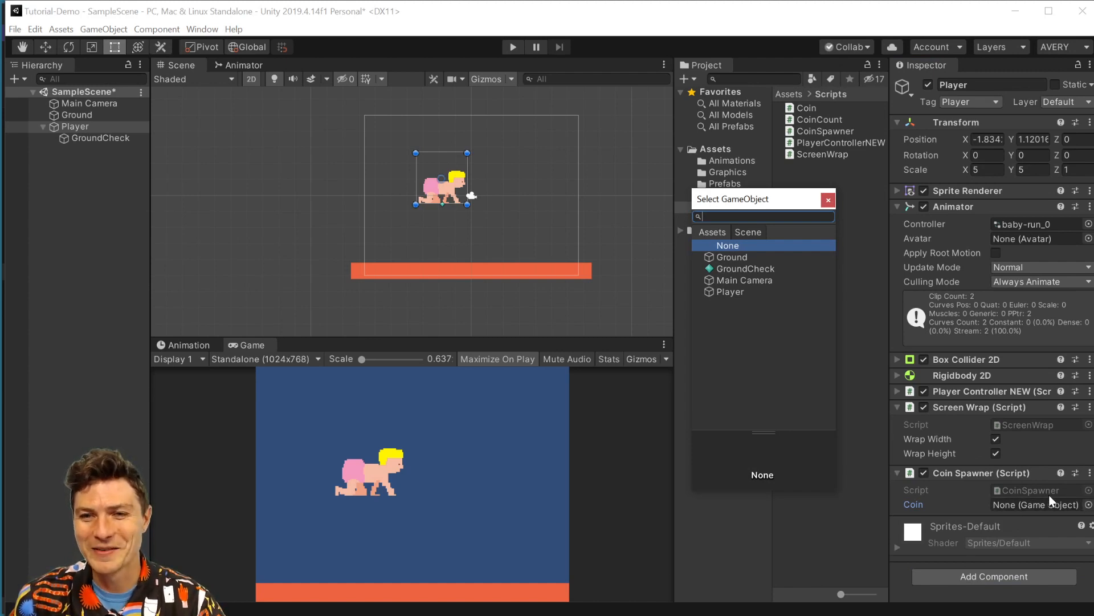
pyautogui.click(712, 231)
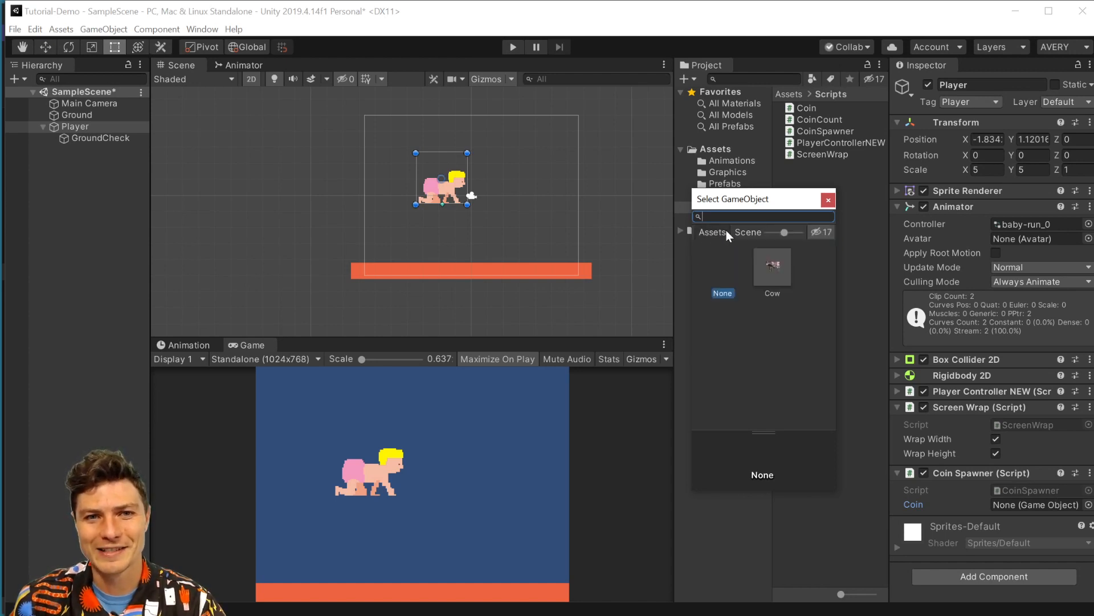
pyautogui.click(773, 263)
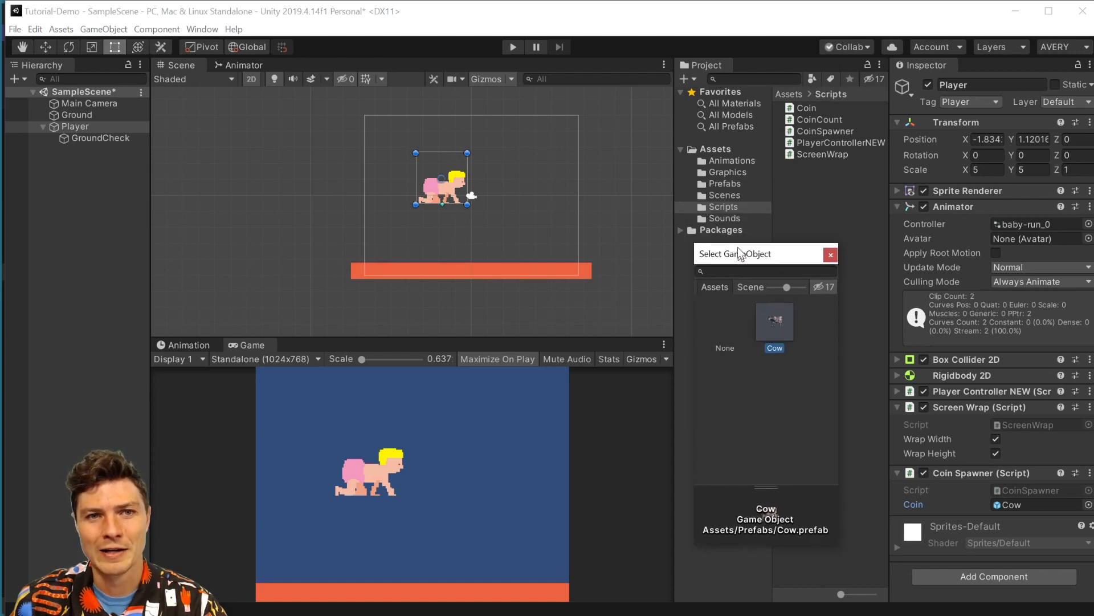
pyautogui.click(734, 183)
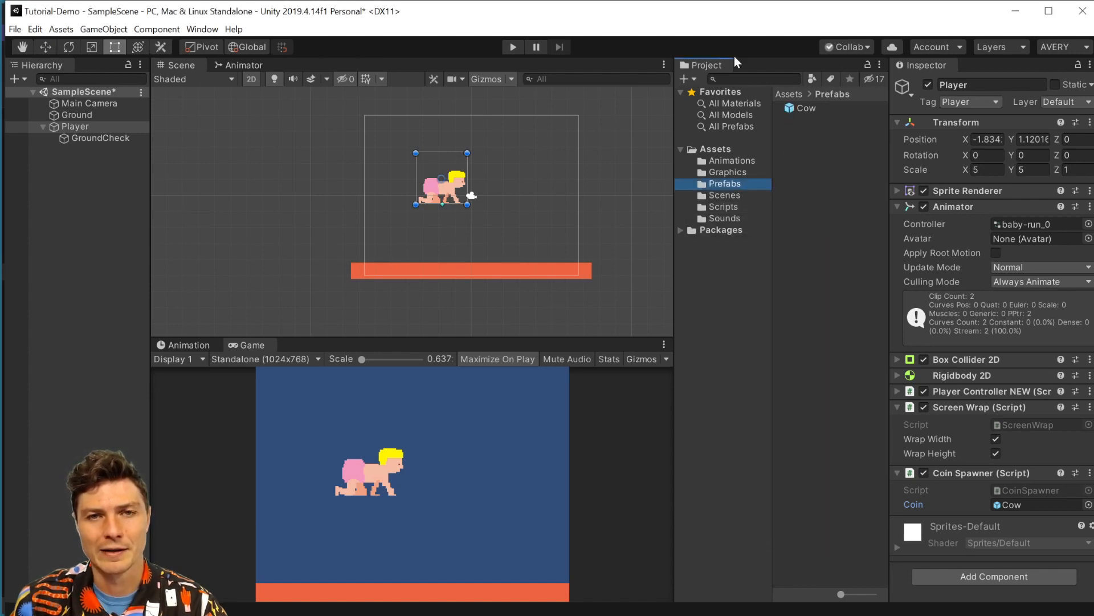
pyautogui.click(201, 30)
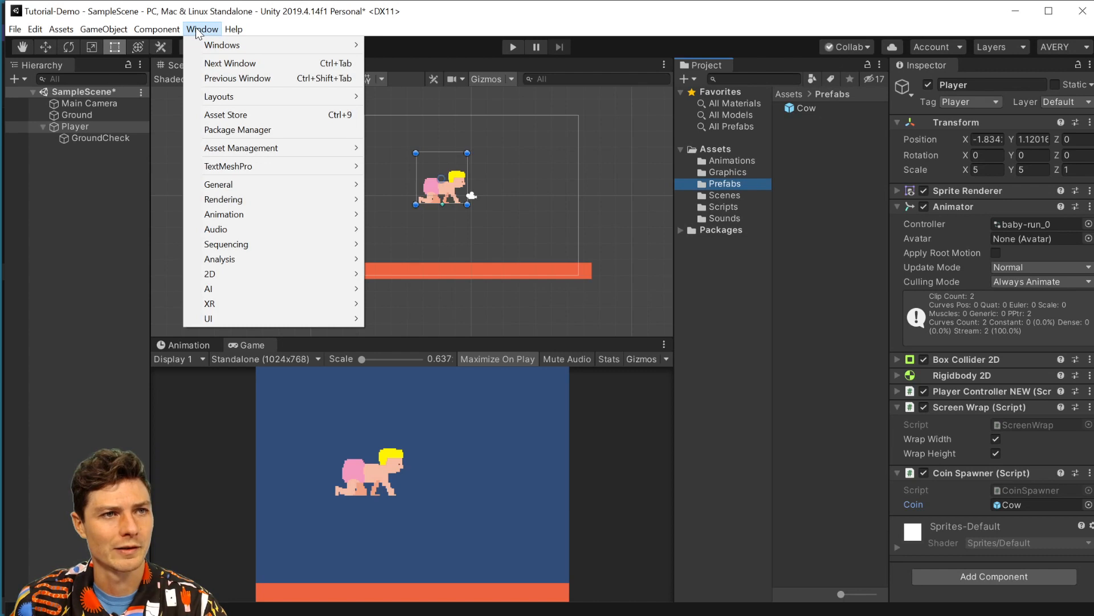
pyautogui.click(196, 29)
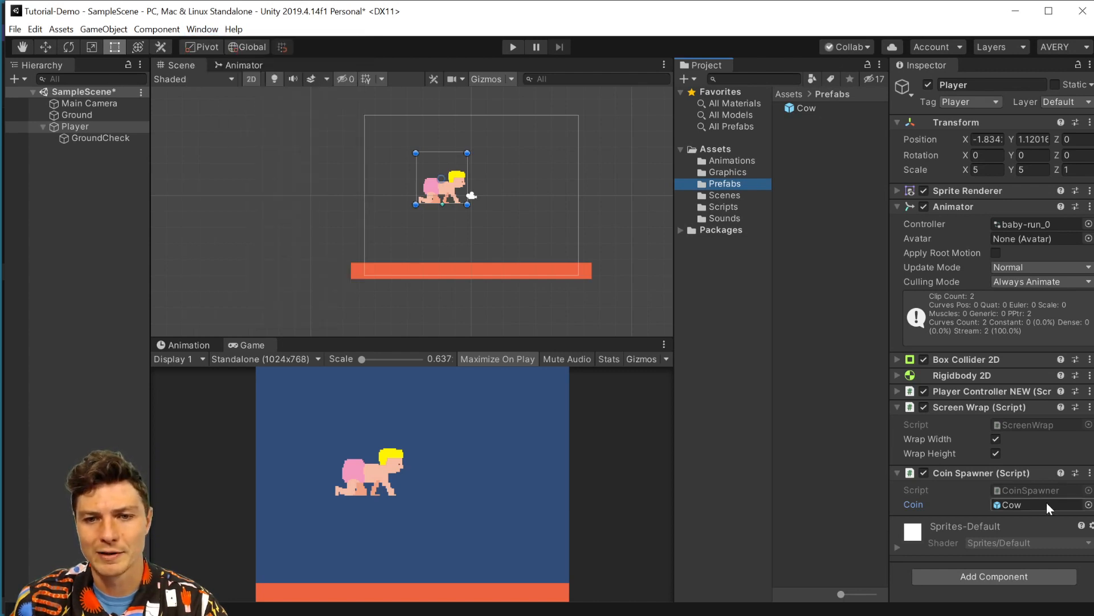
# Reselect the Cow prefab from the project assets for the Coin Spawner's Coin reference
pyautogui.click(1027, 504)
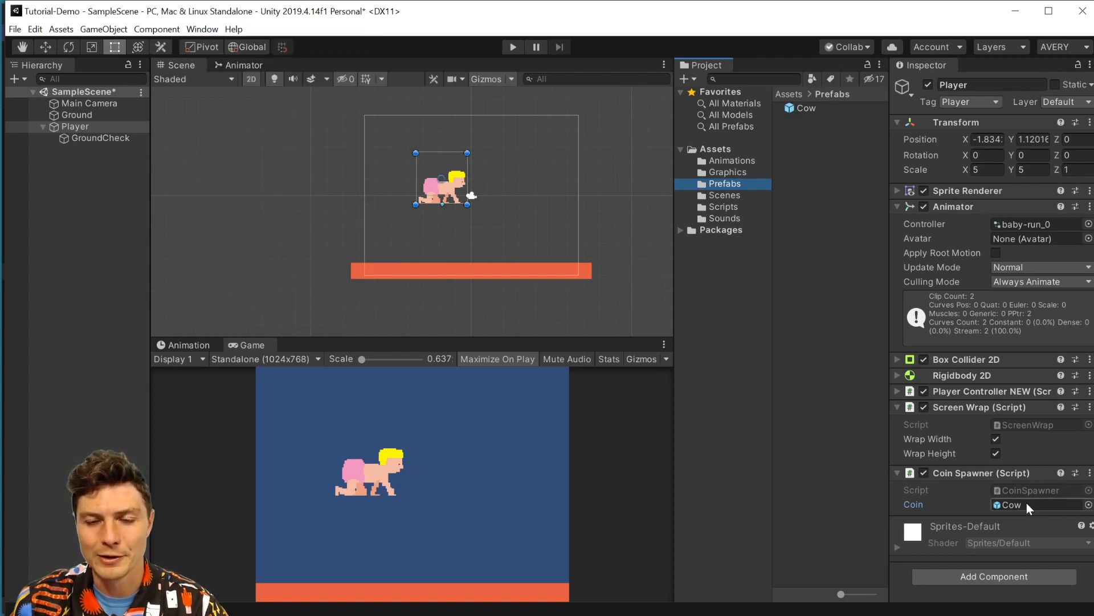
pyautogui.click(1087, 505)
pyautogui.click(747, 285)
pyautogui.click(709, 285)
pyautogui.doubleClick(773, 314)
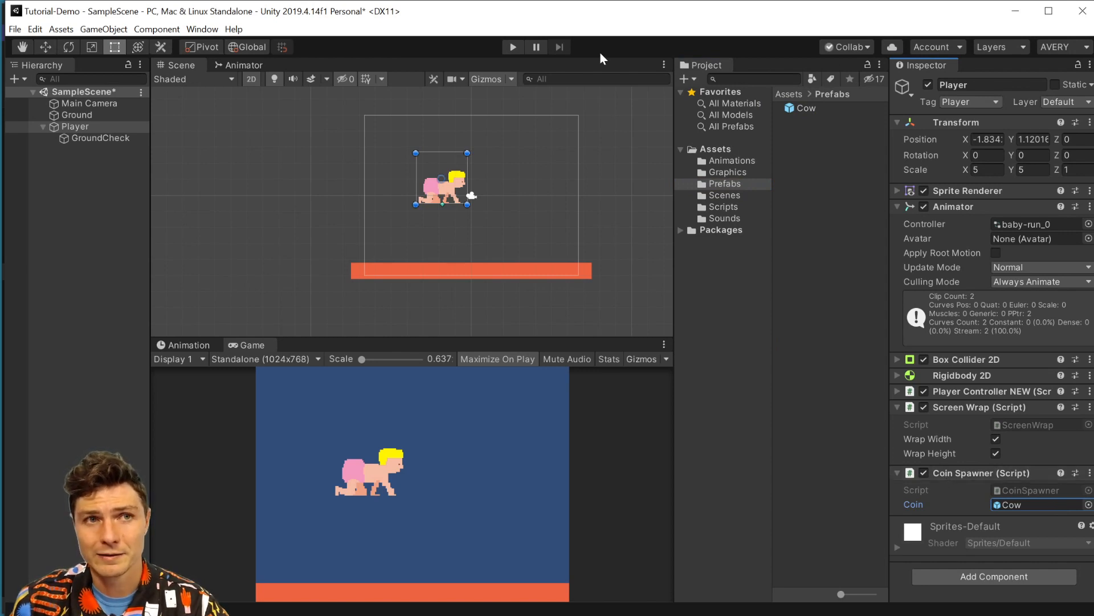
# Play-test the baby with the randomly spawned cows, stop the game and save the scene
pyautogui.click(511, 47)
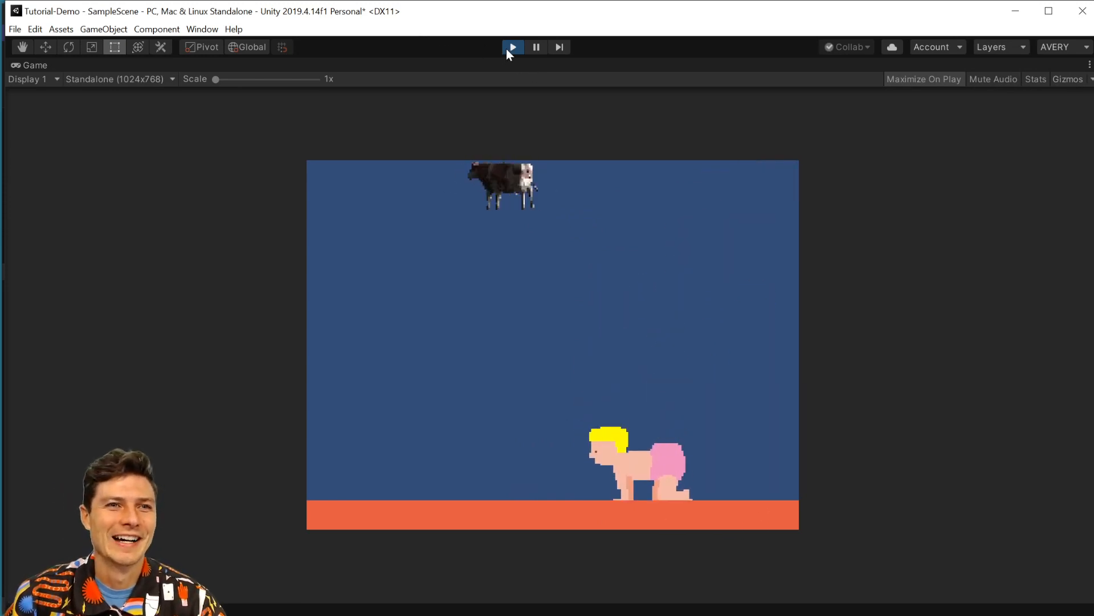
pyautogui.click(511, 48)
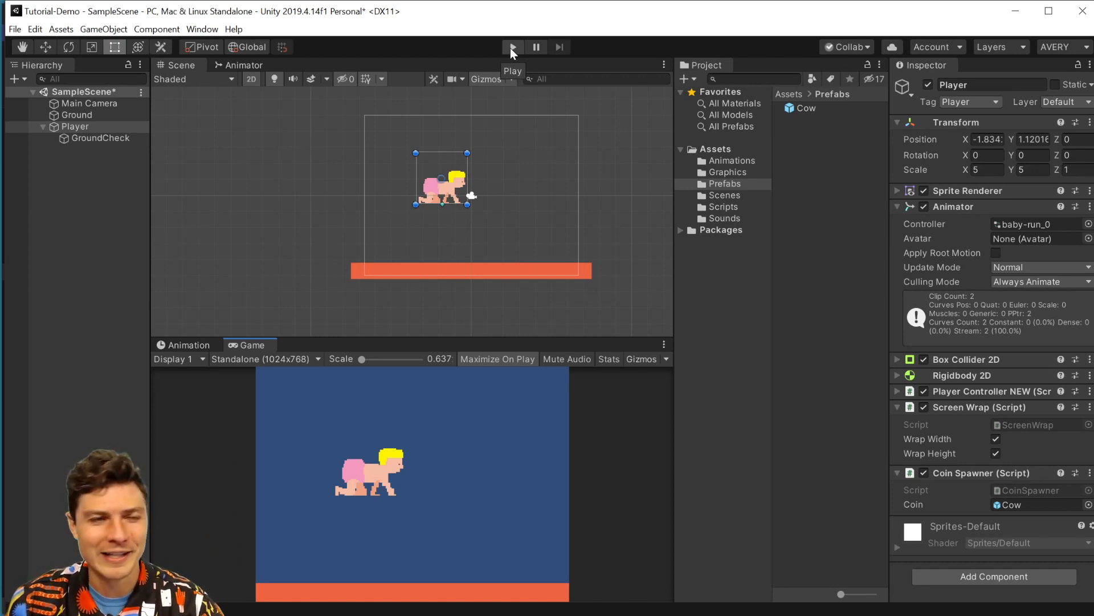
pyautogui.hotkey('ctrl', 's')
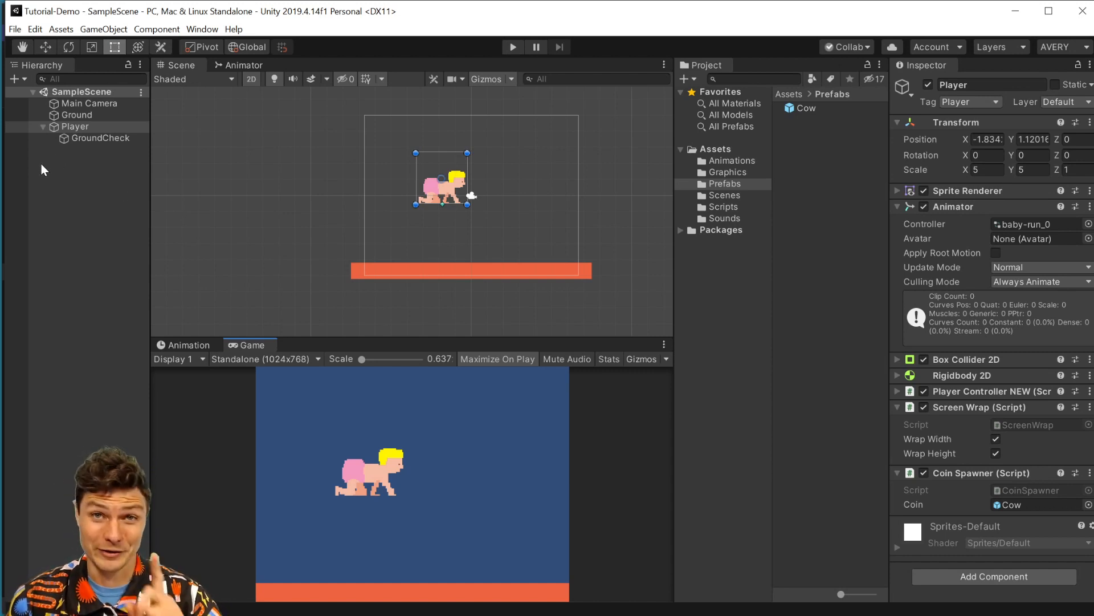
pyautogui.rightClick(73, 93)
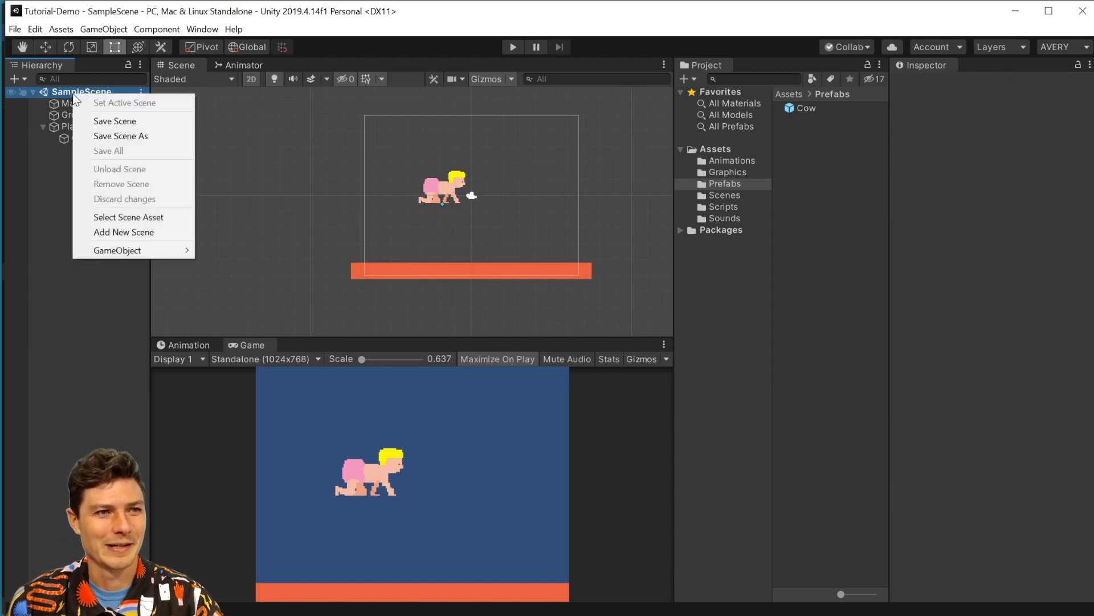
pyautogui.click(63, 95)
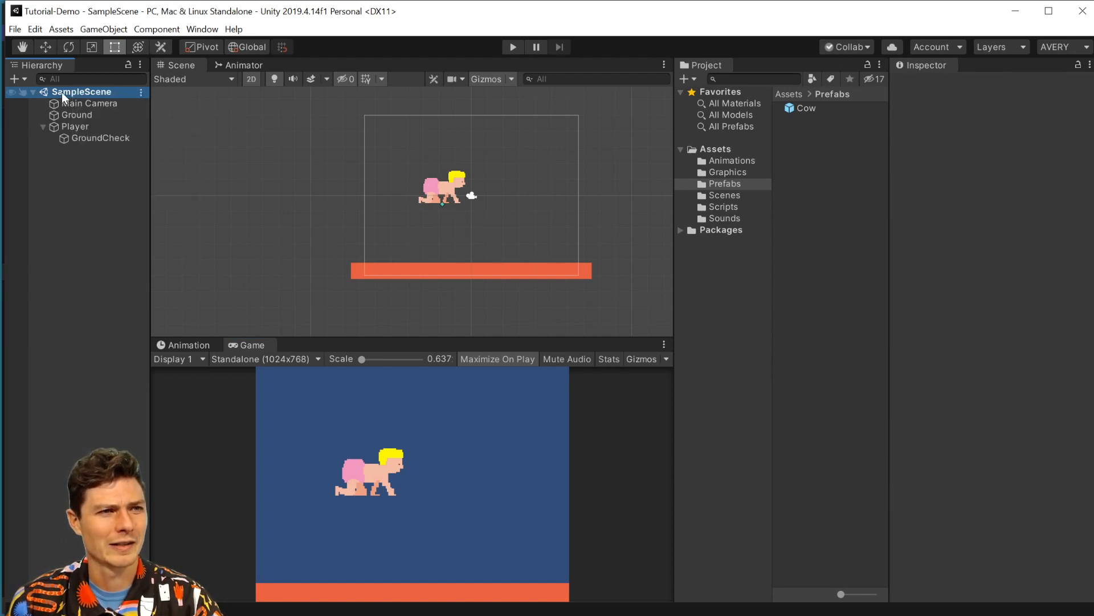
pyautogui.rightClick(62, 91)
pyautogui.click(30, 135)
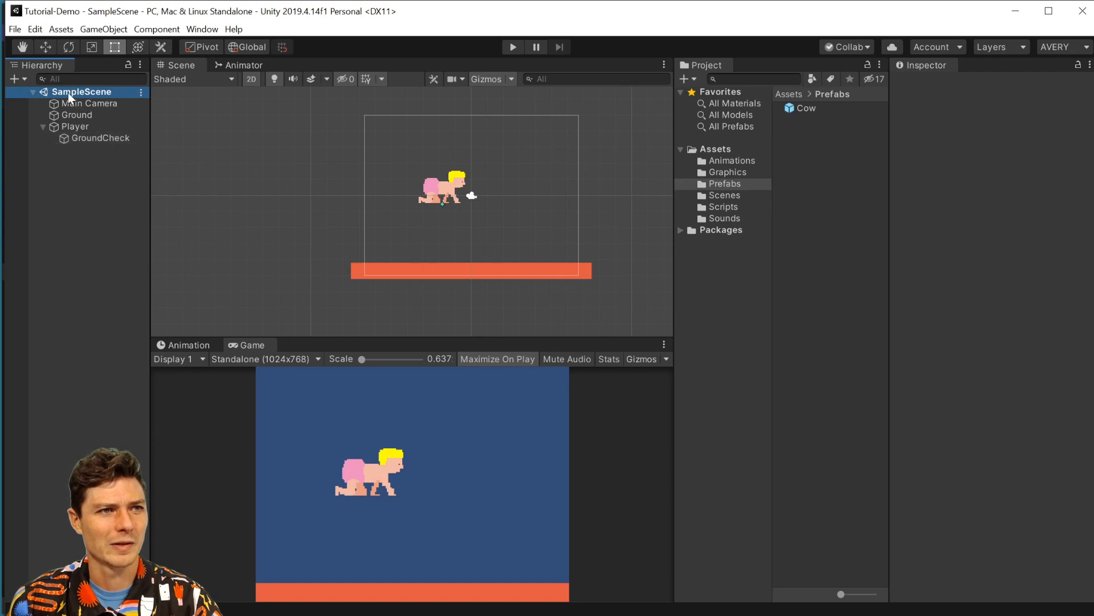
# Rename the SampleScene asset in the Scenes folder to the creator's first name, then reload the scene and expand its object list
pyautogui.click(724, 195)
pyautogui.rightClick(812, 110)
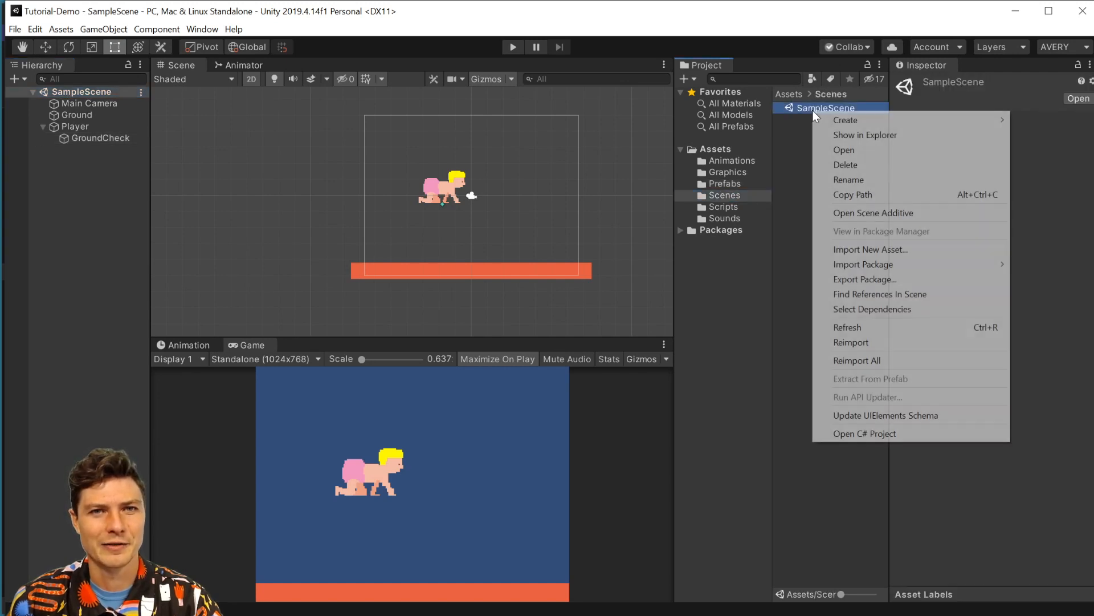
pyautogui.click(849, 180)
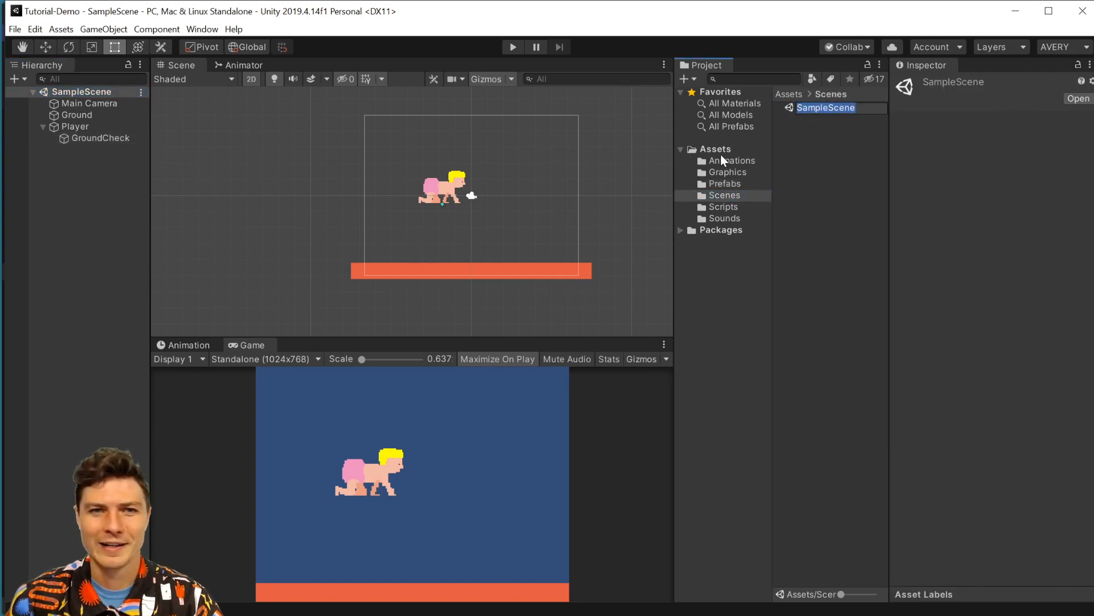
pyautogui.write('Avery')
pyautogui.press('Return')
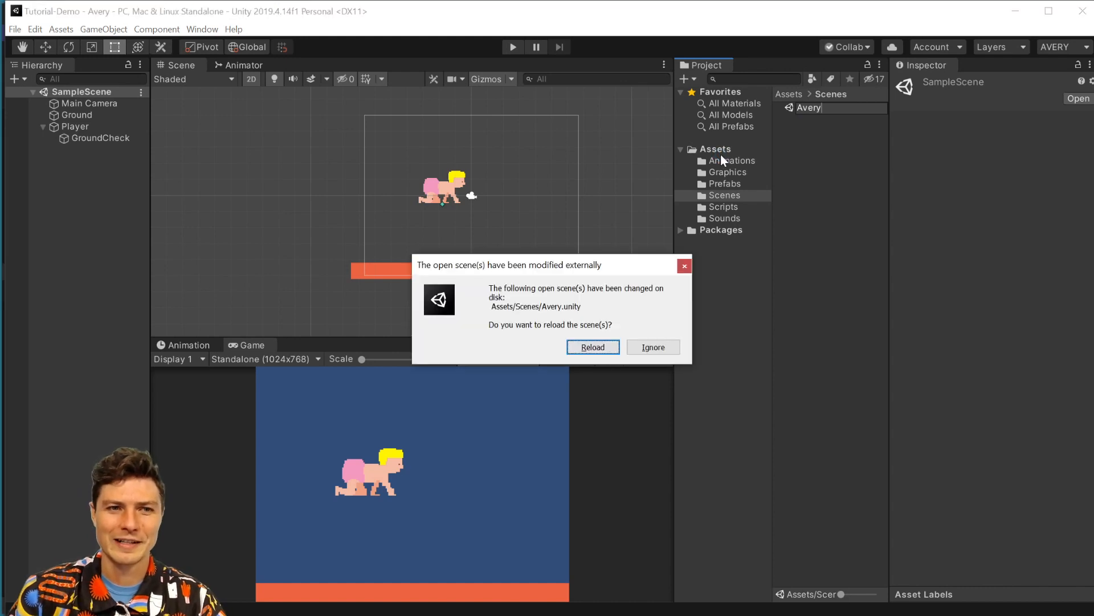
pyautogui.click(604, 354)
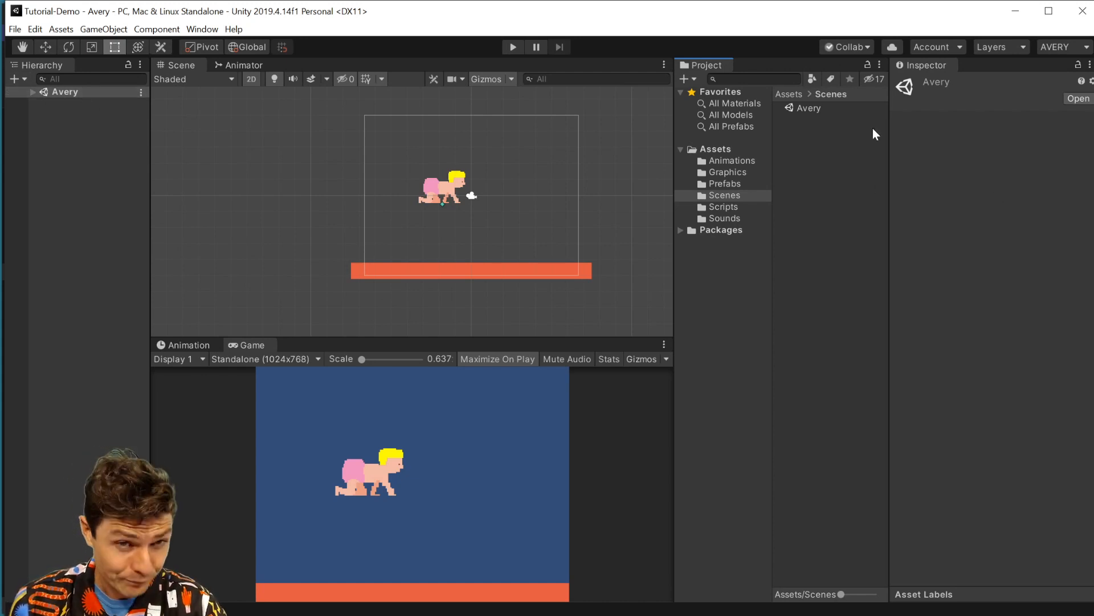
pyautogui.click(32, 91)
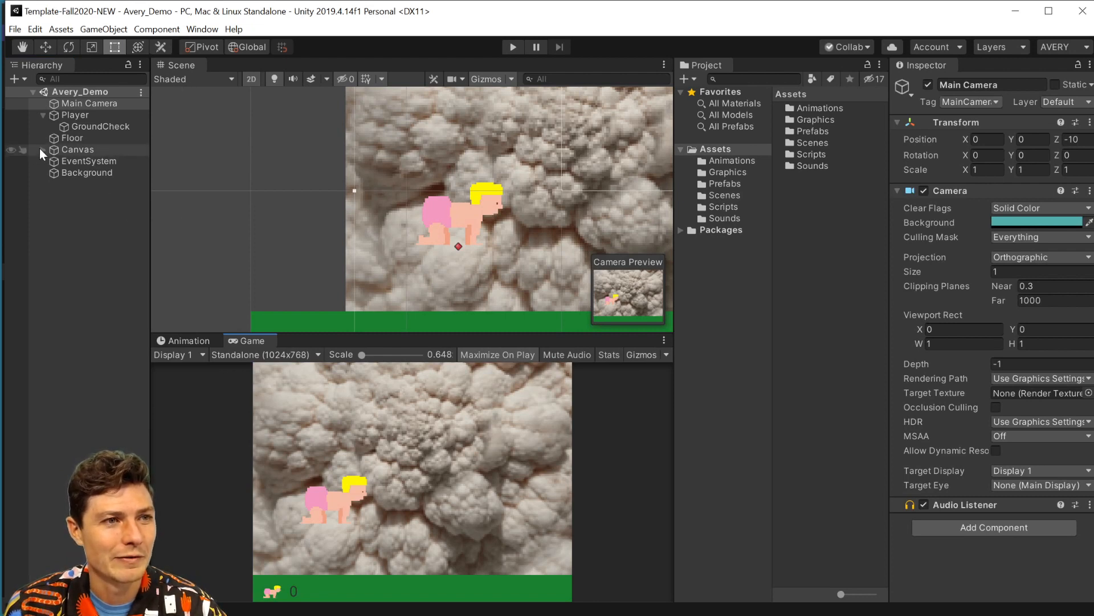
# In the Template-Fall2020-NEW project, examine how the canvas's baby icon and score counter are laid out and sized relative to the game scene
pyautogui.scroll(-5, 423, 226)
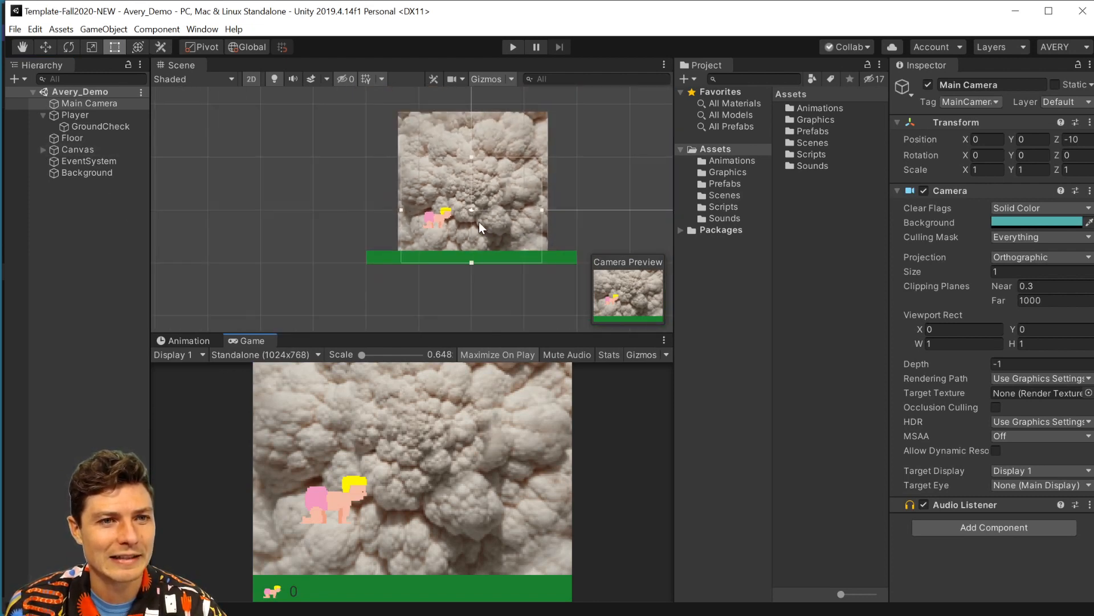
pyautogui.scroll(1, 470, 223)
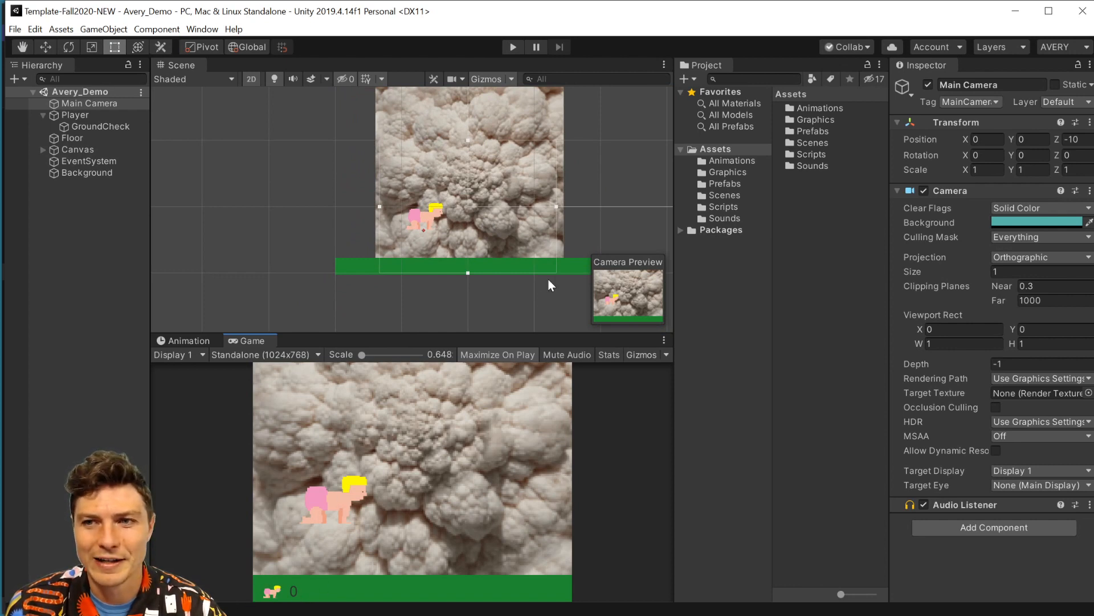
pyautogui.scroll(-3, 548, 196)
pyautogui.moveTo(548, 196); pyautogui.dragTo(426, 274, button='middle')
pyautogui.scroll(-5, 365, 287)
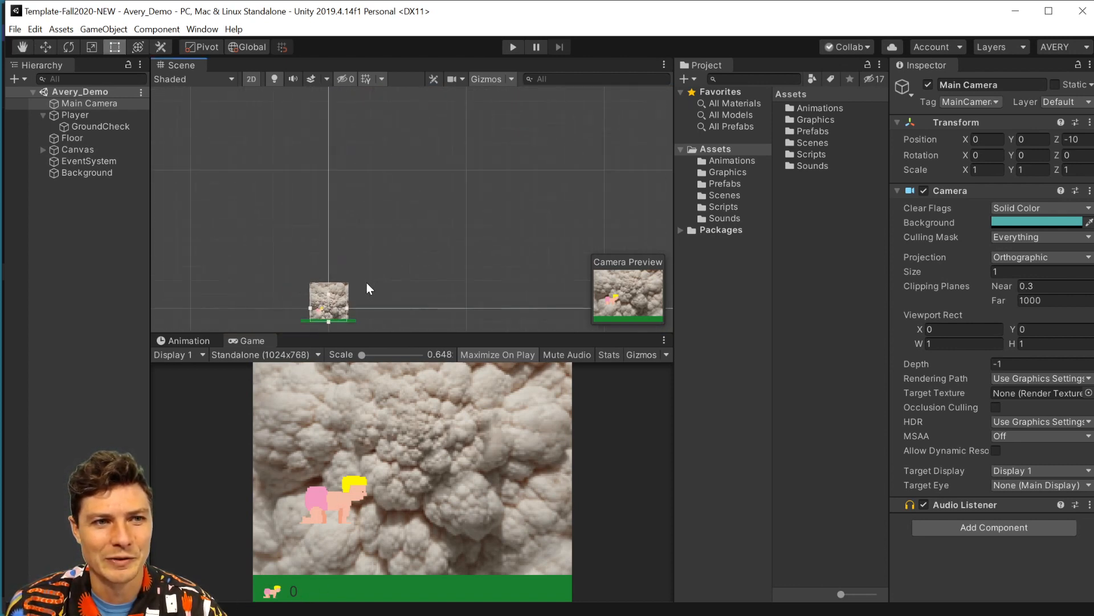
pyautogui.scroll(-3, 376, 267)
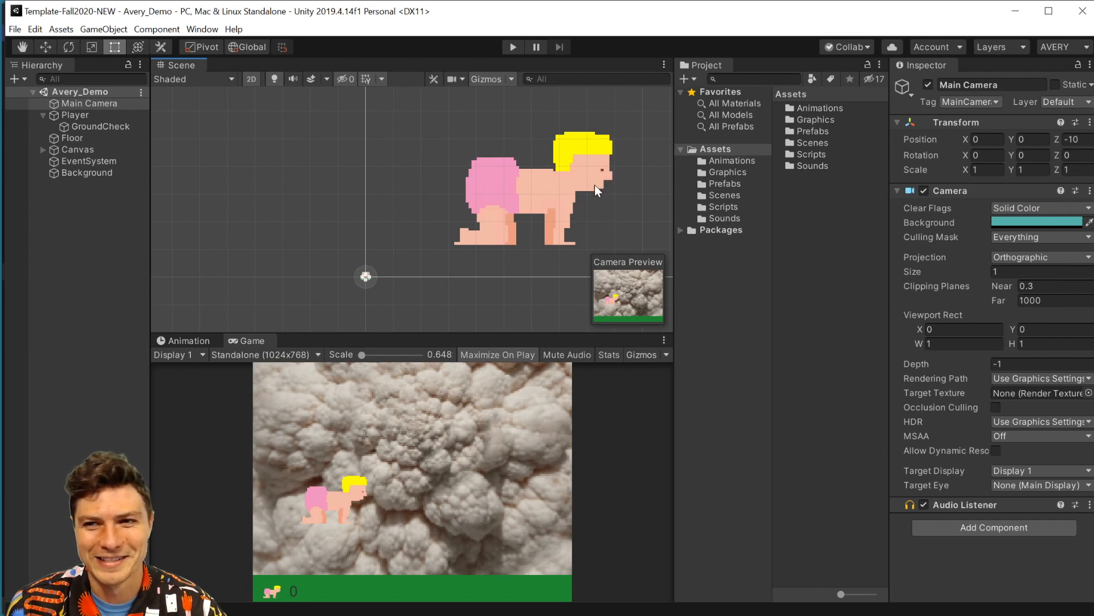
pyautogui.scroll(-3, 552, 198)
pyautogui.scroll(-4, 434, 211)
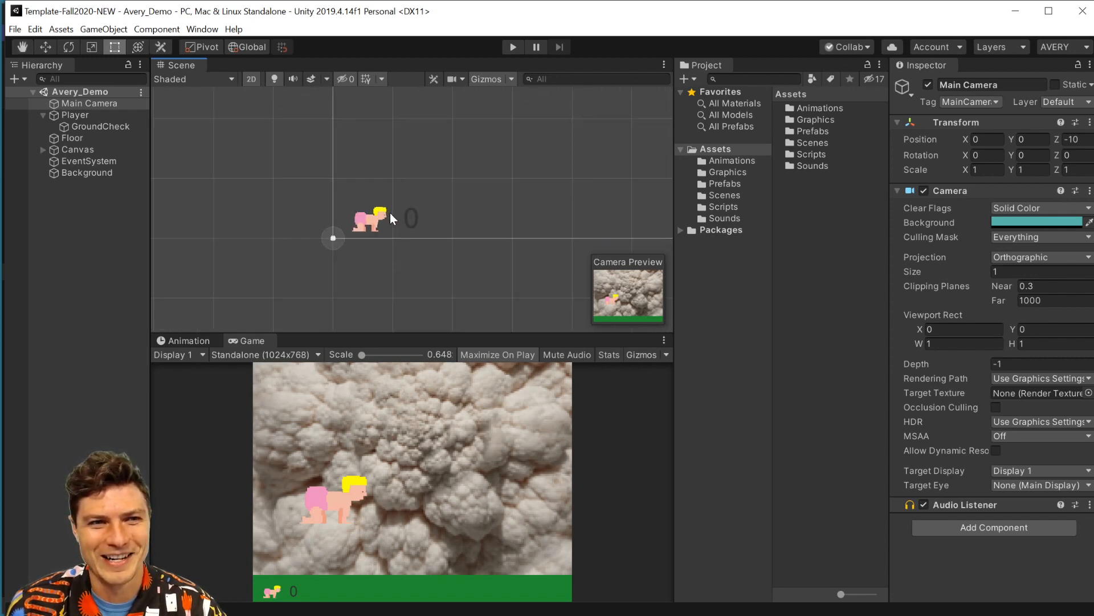
pyautogui.scroll(4, 399, 213)
pyautogui.scroll(2, 401, 214)
pyautogui.moveTo(273, 255); pyautogui.dragTo(453, 200, button='middle')
pyautogui.scroll(4, 479, 216)
pyautogui.scroll(8, 487, 230)
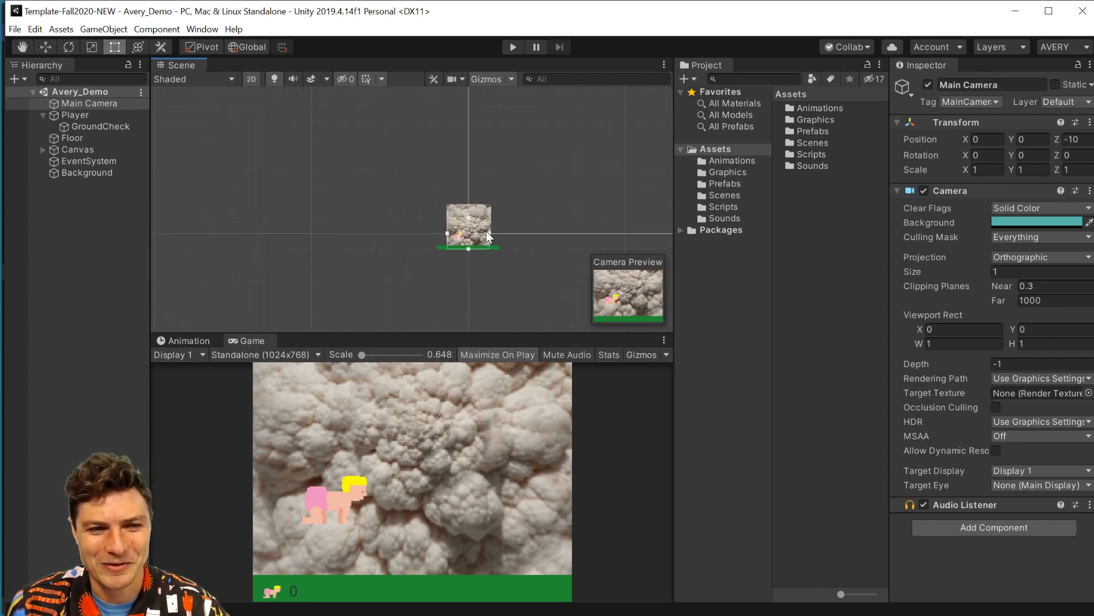
# Inspect the template scene's game area and its Canvas object up close, and return to the Tutorial-Demo project
pyautogui.scroll(5, 482, 235)
pyautogui.scroll(-2, 477, 231)
pyautogui.moveTo(409, 228); pyautogui.dragTo(474, 221, button='middle')
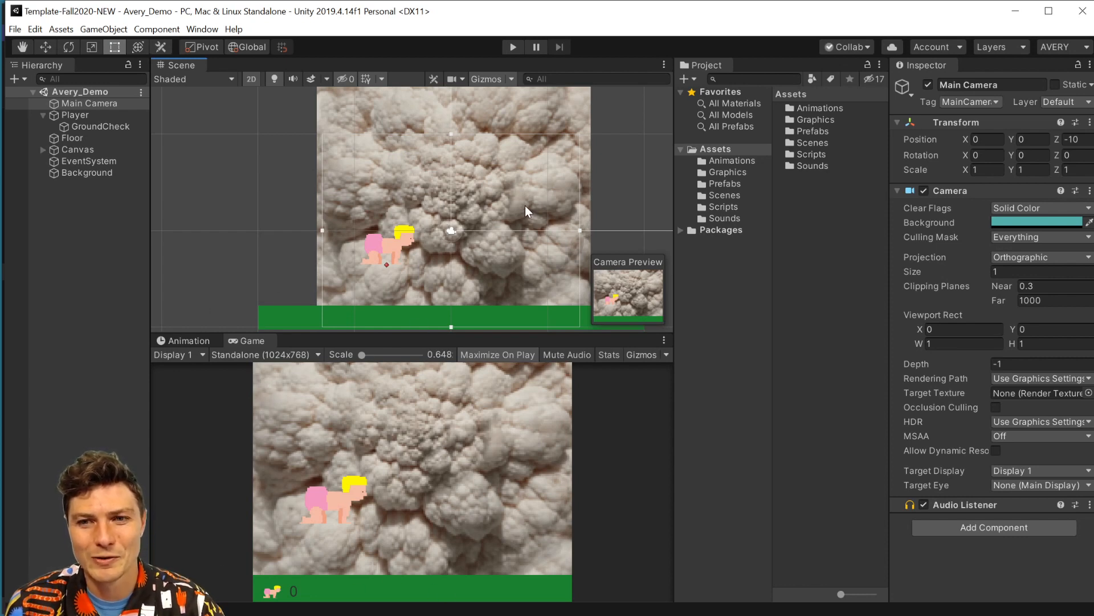
pyautogui.click(70, 148)
pyautogui.click(42, 149)
pyautogui.click(53, 161)
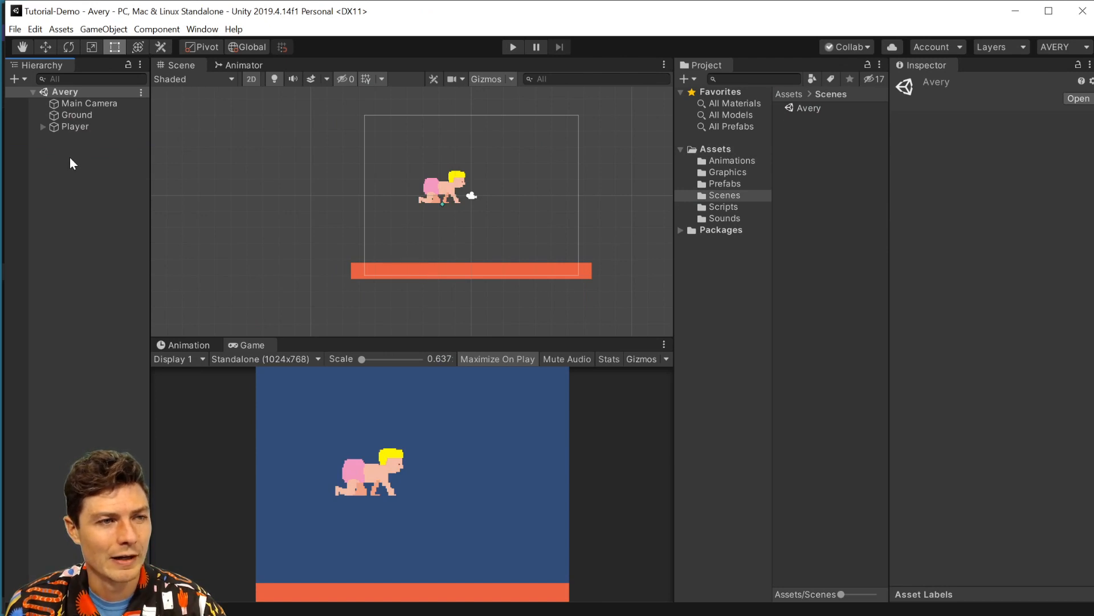
# Add a UI Text object to the Tutorial-Demo scene
pyautogui.rightClick(86, 139)
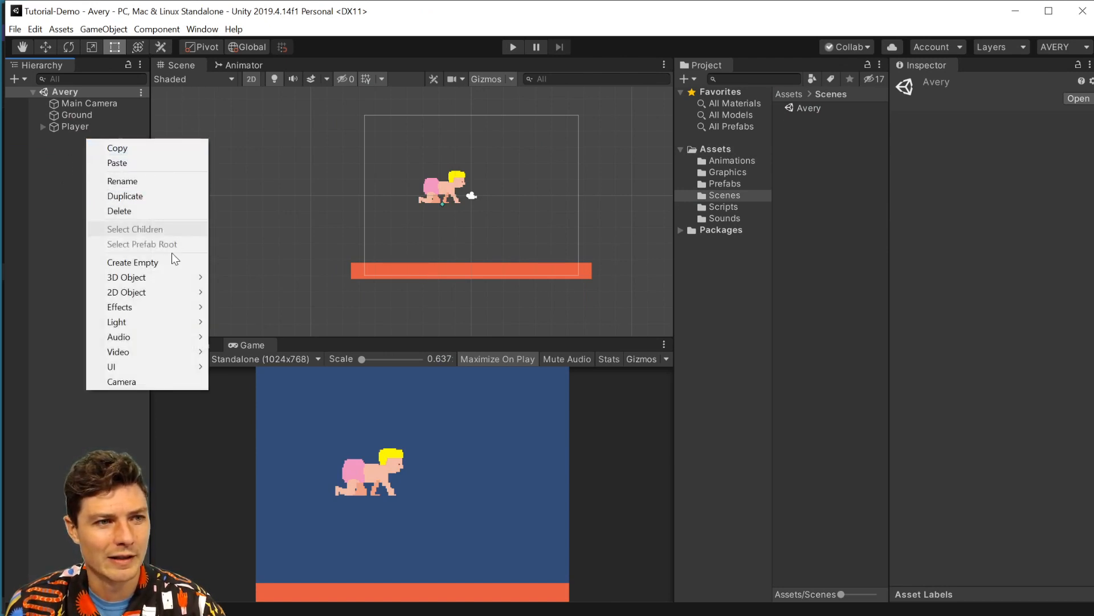
pyautogui.moveTo(140, 368)
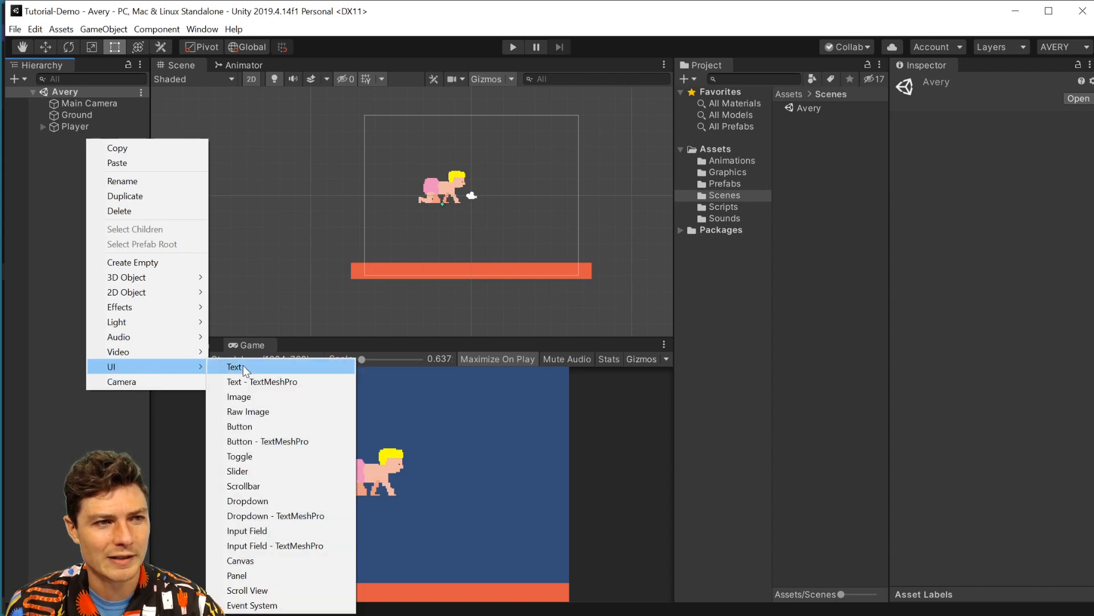
pyautogui.click(243, 366)
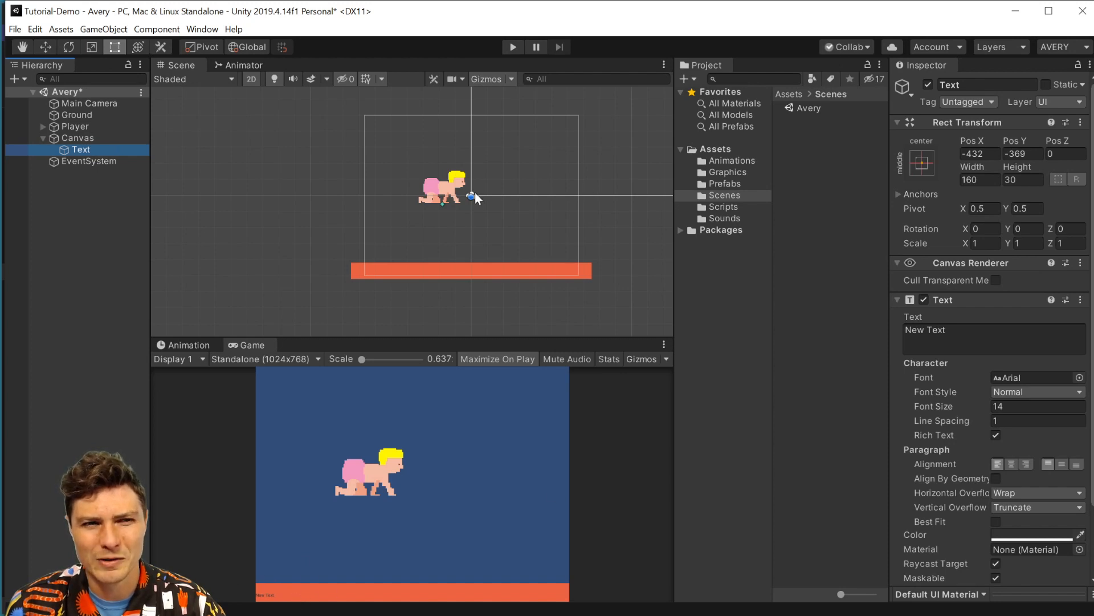
pyautogui.scroll(-10, 532, 209)
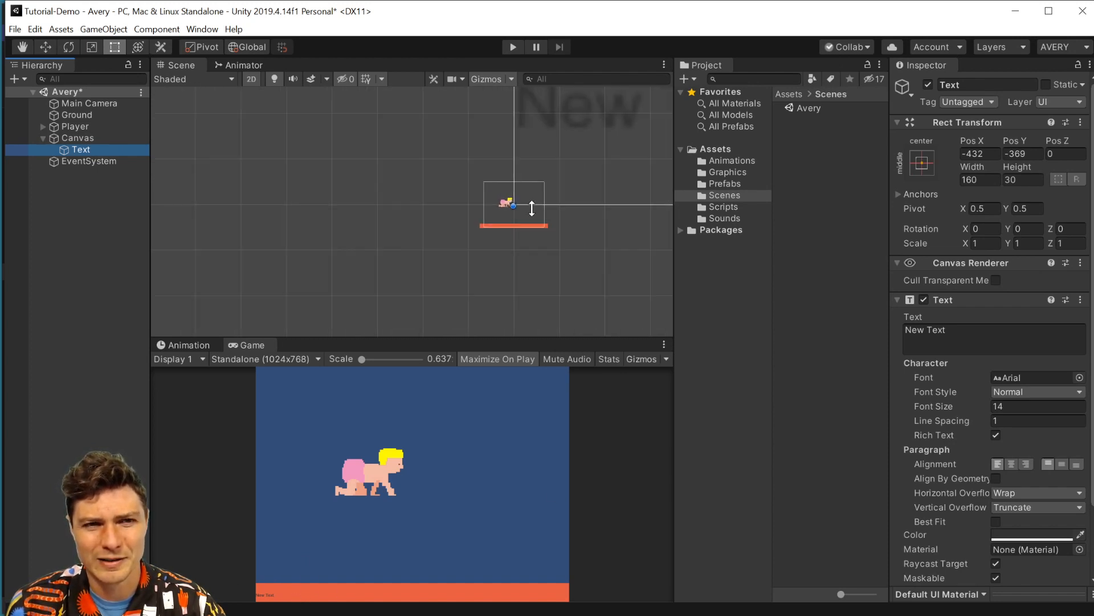
pyautogui.scroll(6, 570, 161)
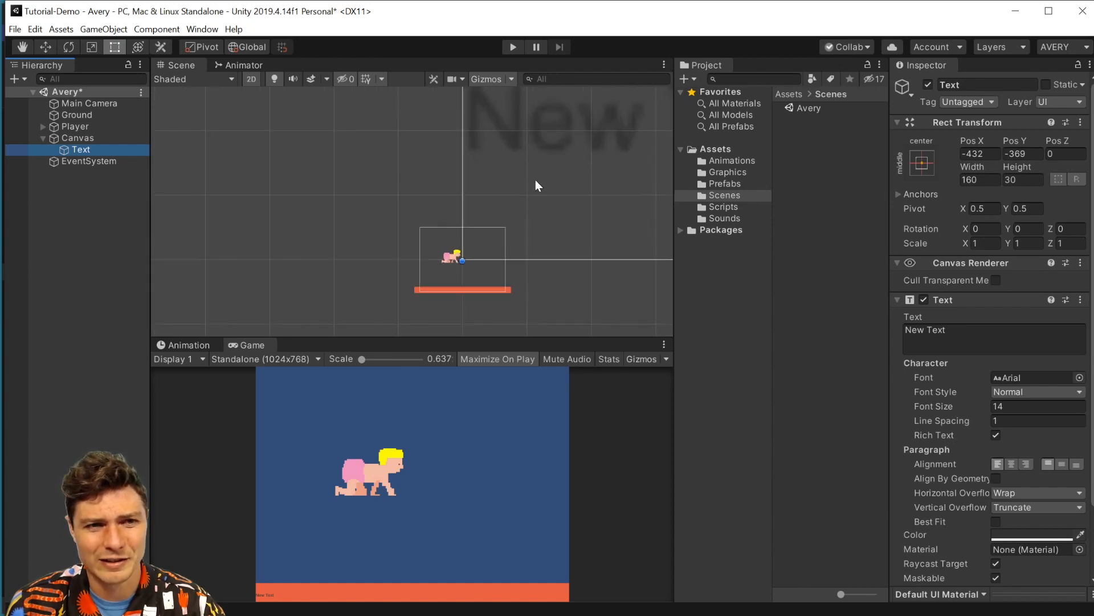
pyautogui.scroll(6, 519, 203)
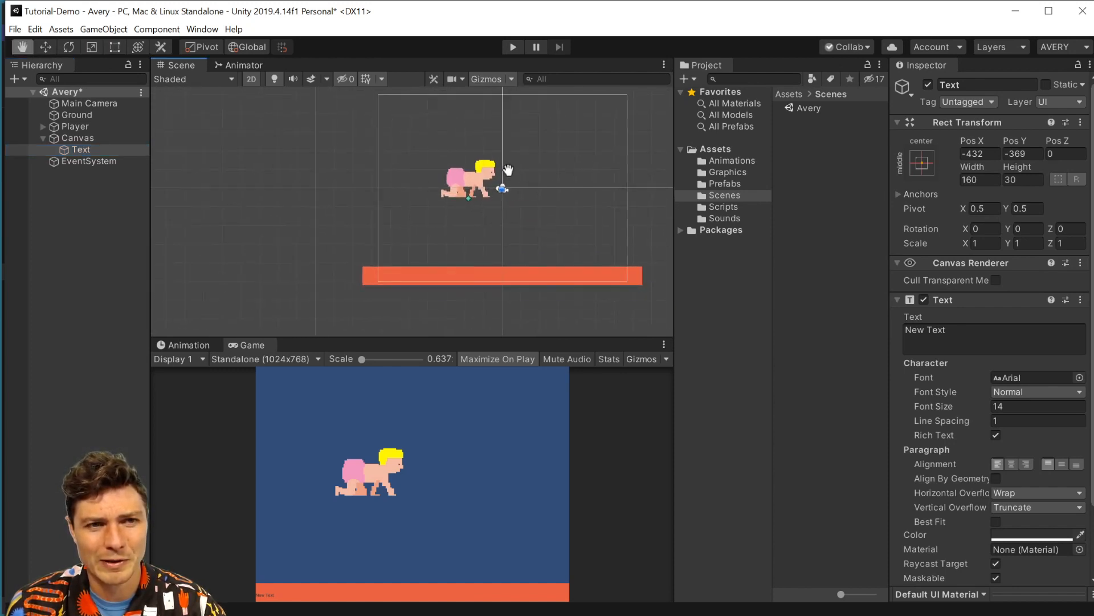
# Replace the Text object's default wording with 0
pyautogui.moveTo(949, 329); pyautogui.dragTo(813, 326)
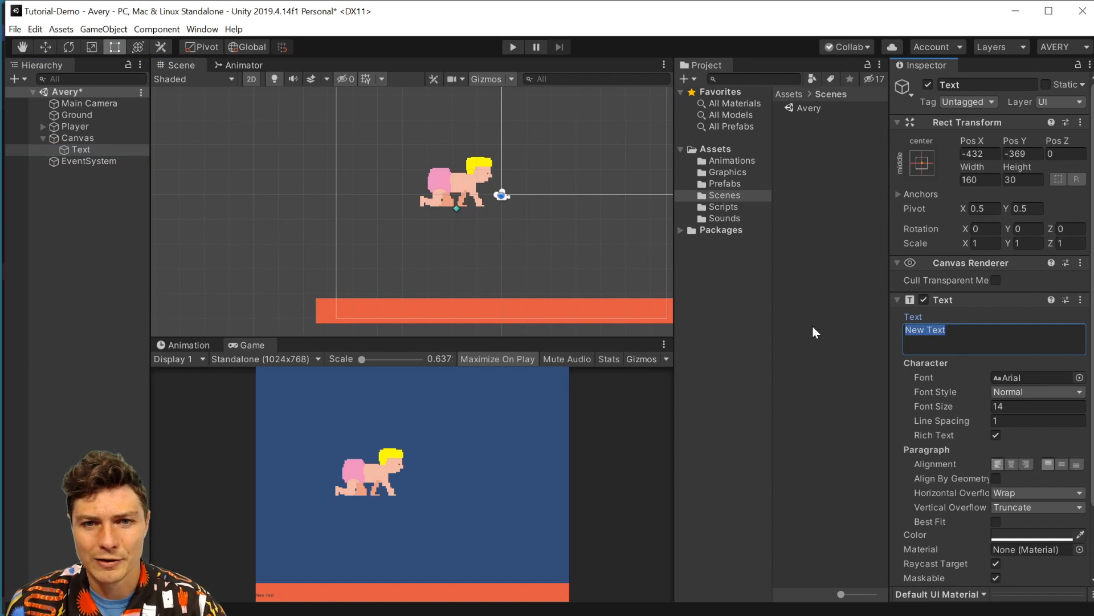
pyautogui.write('S')
pyautogui.press('BackSpace')
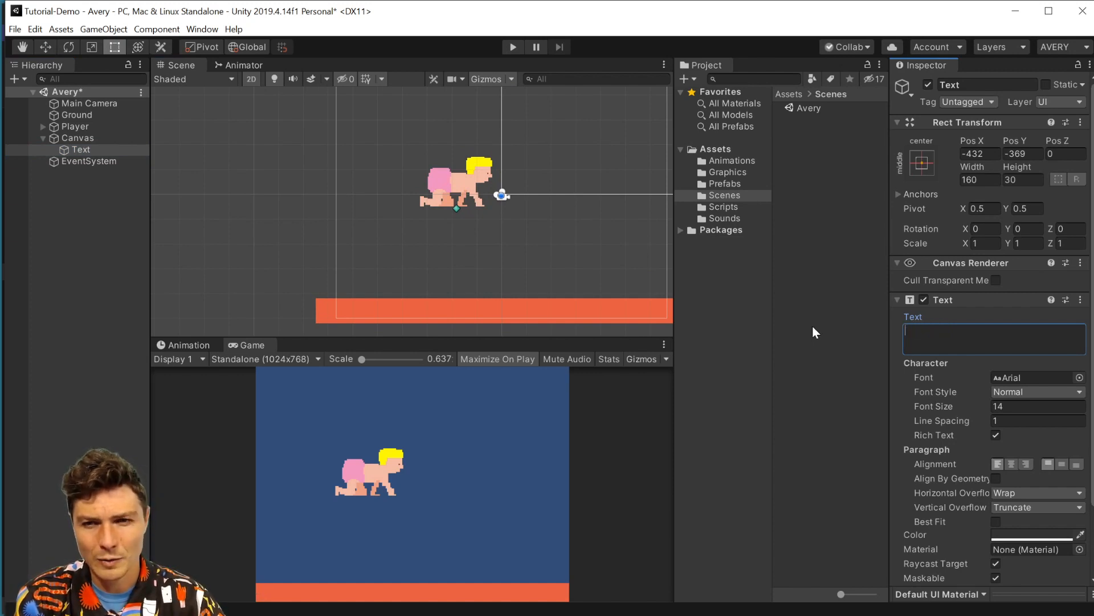
pyautogui.write('0')
pyautogui.press('BackSpace')
pyautogui.write('SCORE 0')
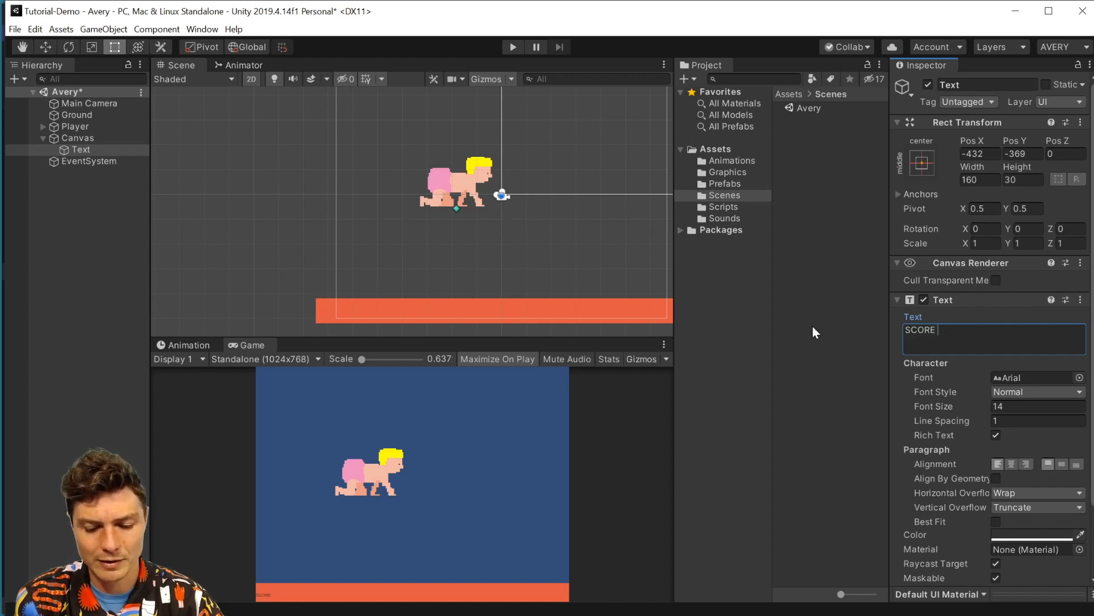
pyautogui.press('BackSpace')
pyautogui.press('BackSpace')
pyautogui.press('BackSpace')
pyautogui.press('BackSpace')
pyautogui.press('BackSpace')
pyautogui.press('BackSpace')
pyautogui.press('BackSpace')
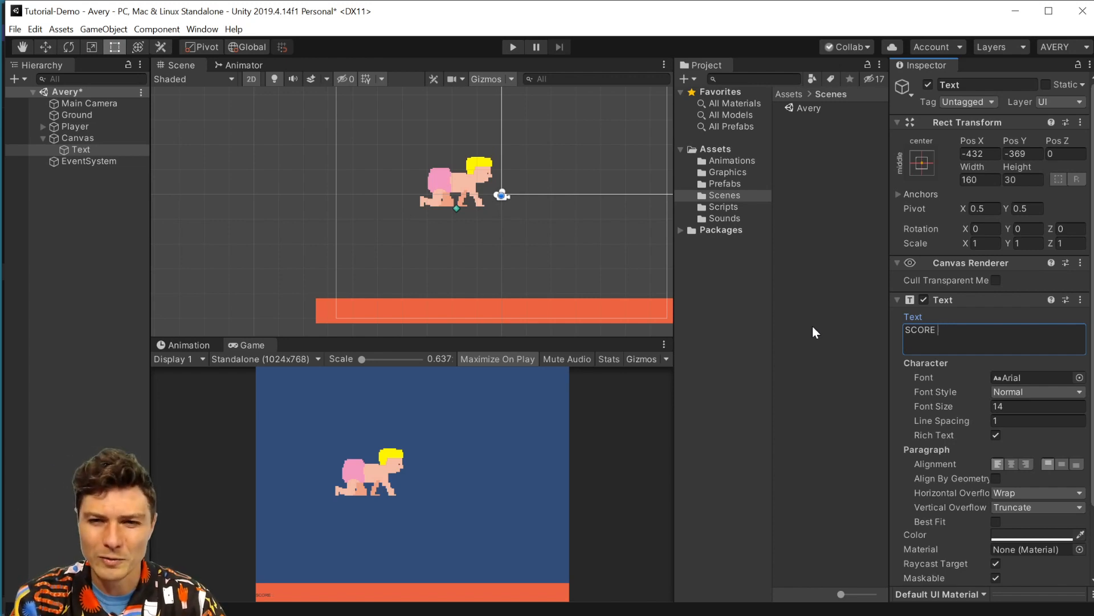
pyautogui.write('0')
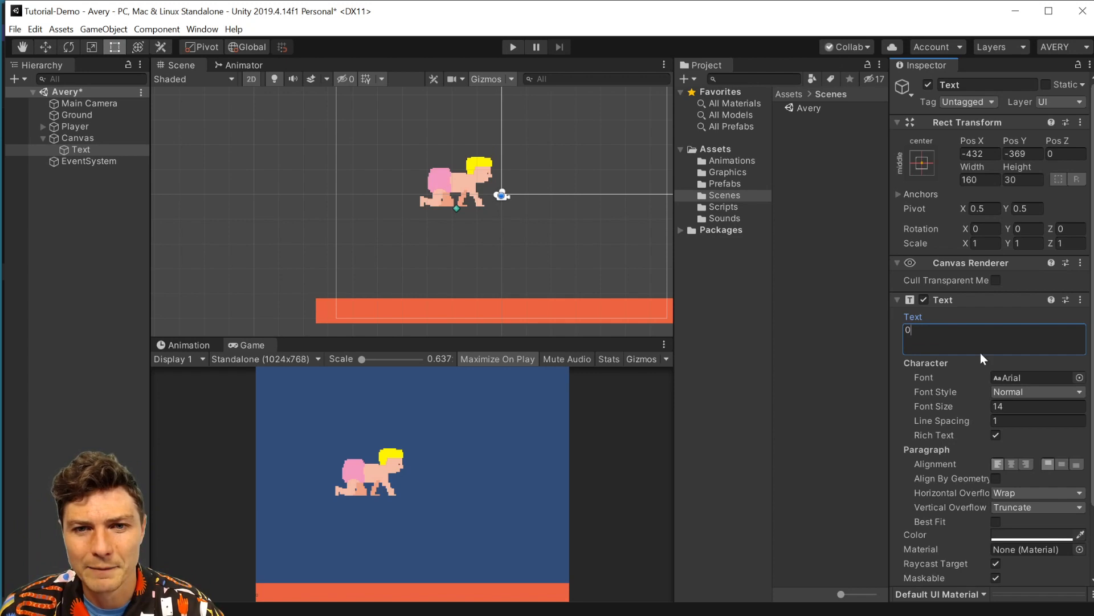
# Inspect the Arial font asset assigned to the score text, and return to the Text object's settings
pyautogui.click(1029, 376)
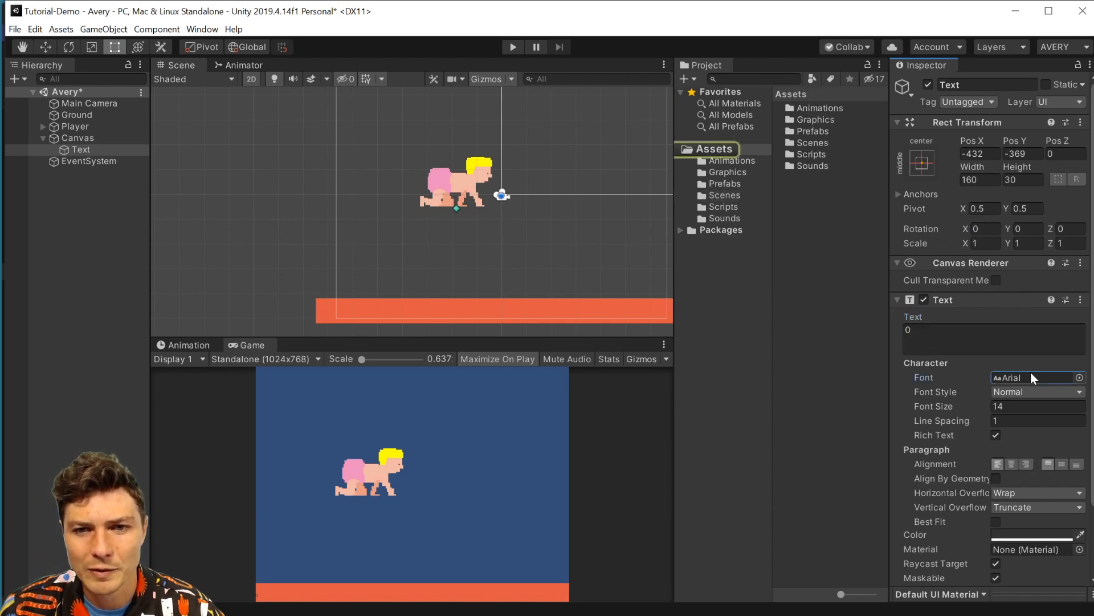
pyautogui.doubleClick(1057, 376)
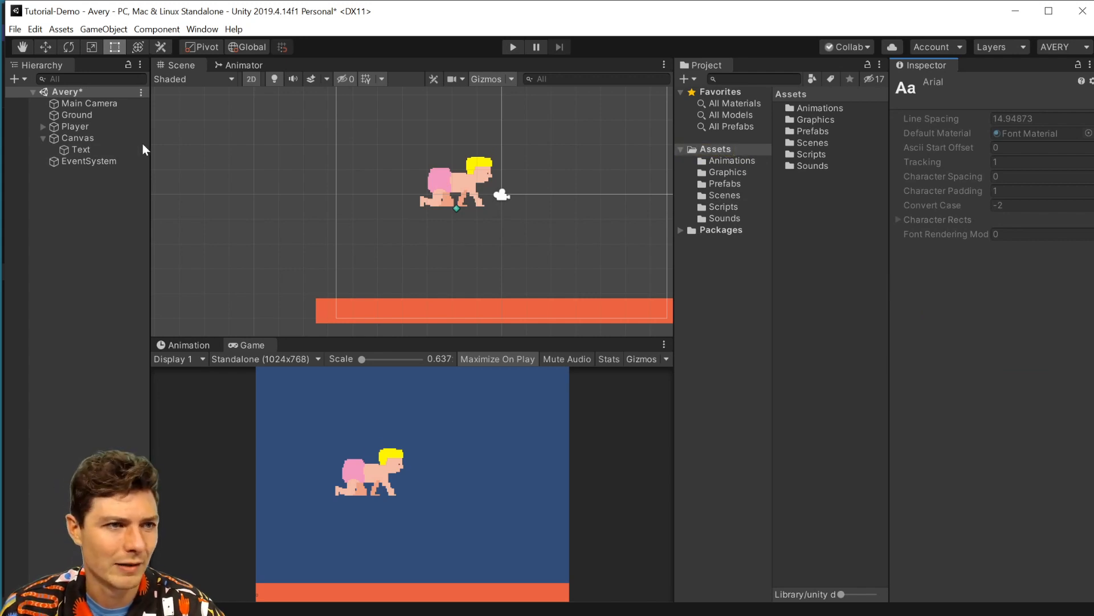
pyautogui.click(80, 150)
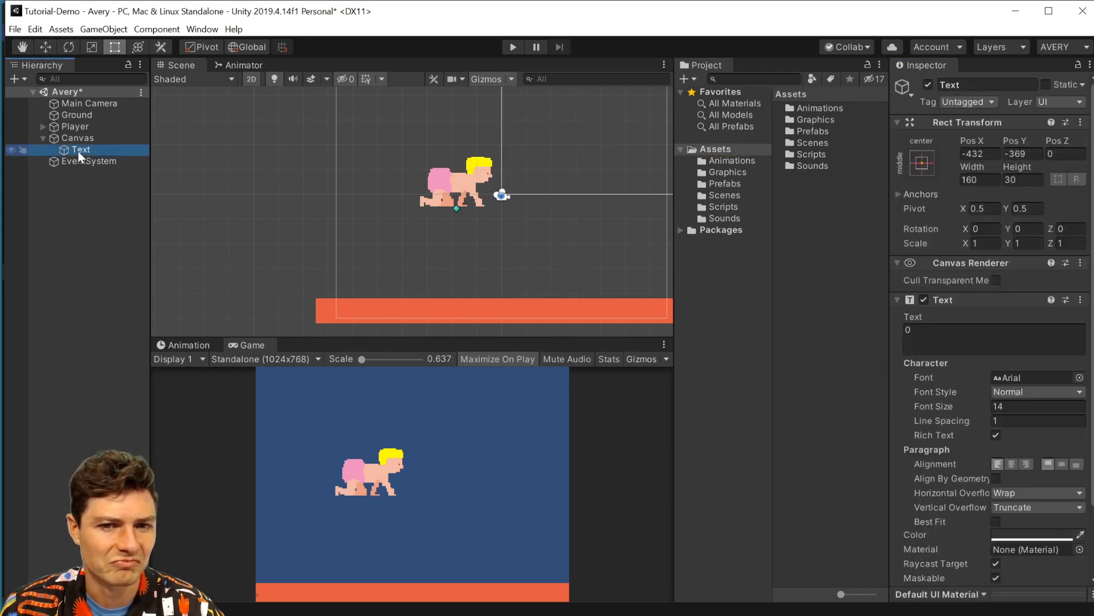
# Make the score text bold at font size 27 and align it vertically to the middle
pyautogui.click(1075, 392)
pyautogui.click(1038, 419)
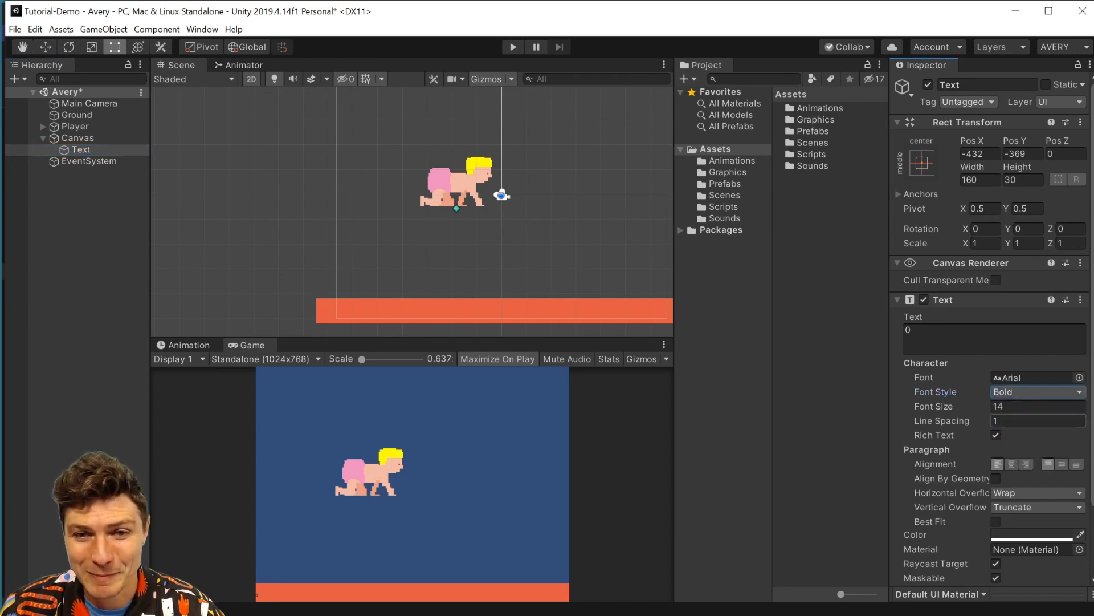
pyautogui.moveTo(938, 408)
pyautogui.mouseDown()
pyautogui.moveTo(987, 403)
pyautogui.moveTo(939, 409)
pyautogui.moveTo(949, 409)
pyautogui.mouseUp()
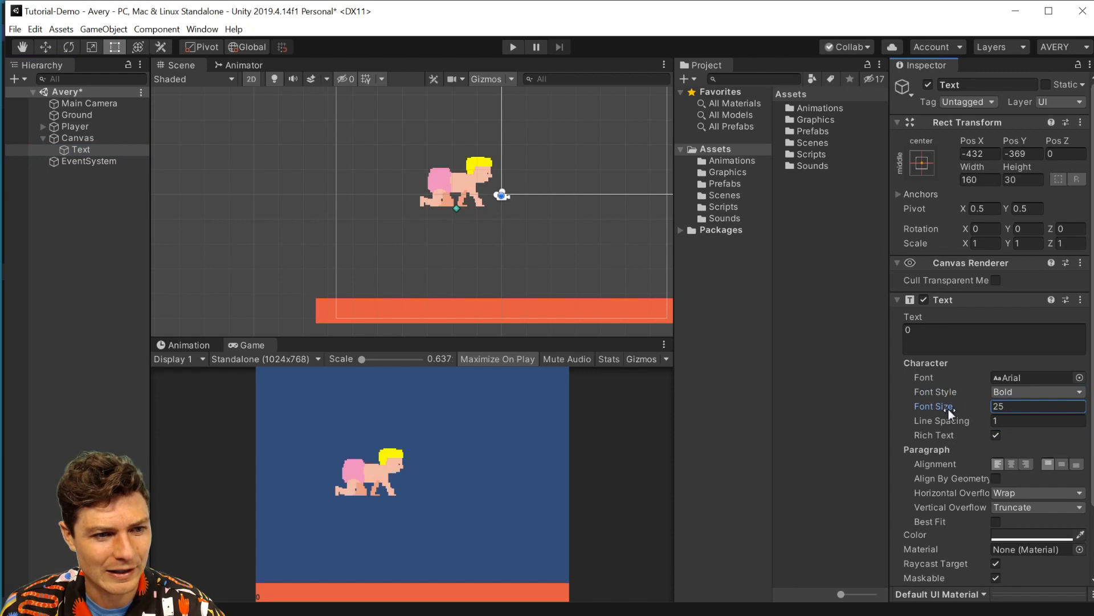
pyautogui.click(1061, 466)
# Enlarge the score text's box to about 172 by 105 and set its font size to 80
pyautogui.scroll(-5, 520, 286)
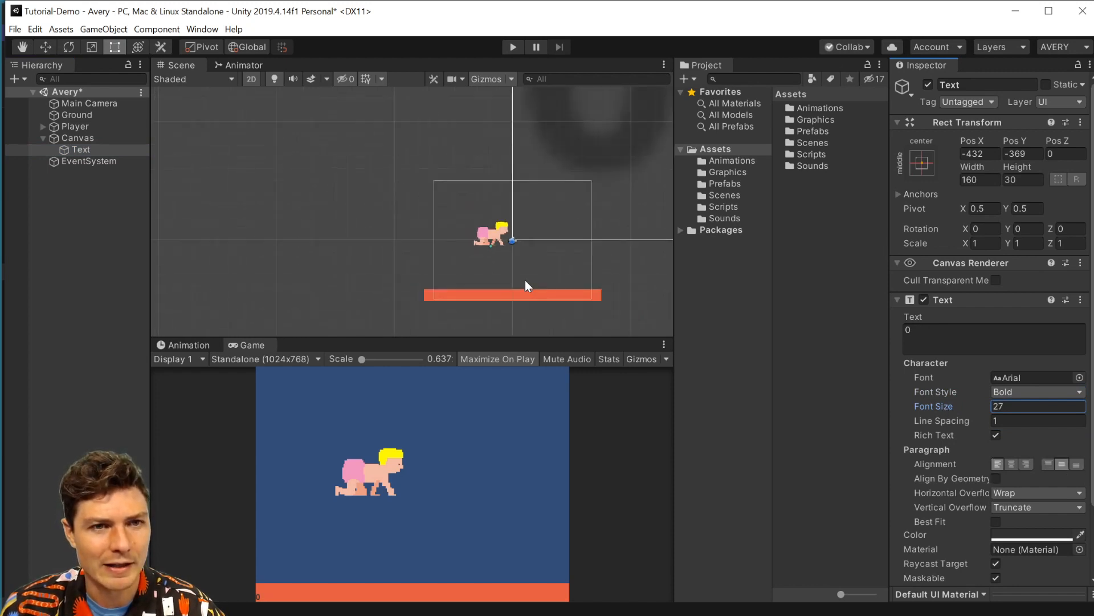
pyautogui.scroll(-4, 533, 275)
pyautogui.moveTo(593, 244); pyautogui.dragTo(452, 237, button='middle')
pyautogui.scroll(-2, 440, 256)
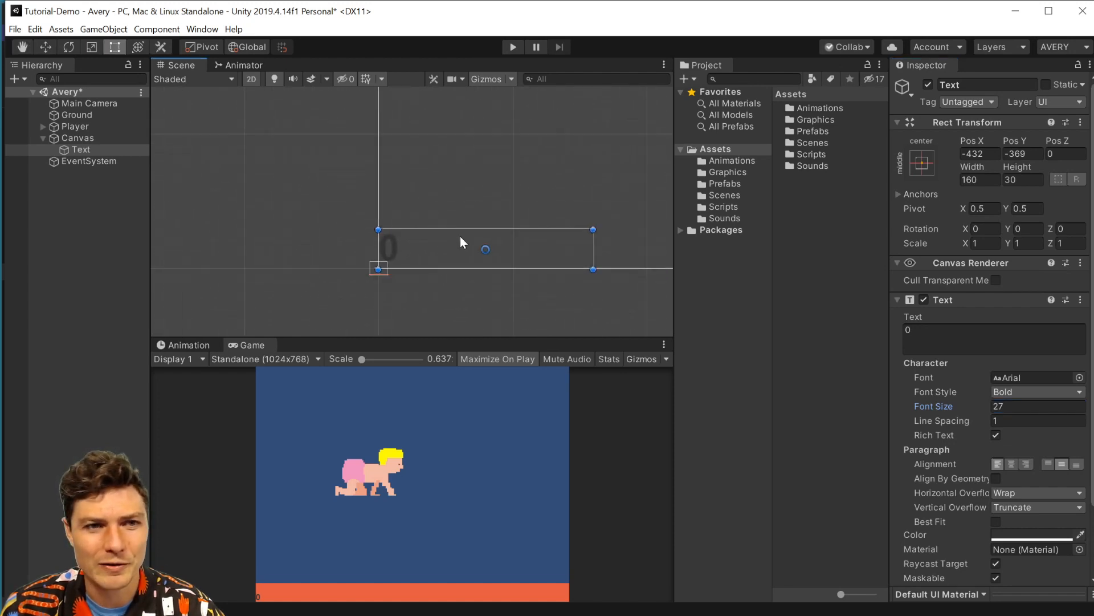
pyautogui.moveTo(594, 229); pyautogui.dragTo(610, 128)
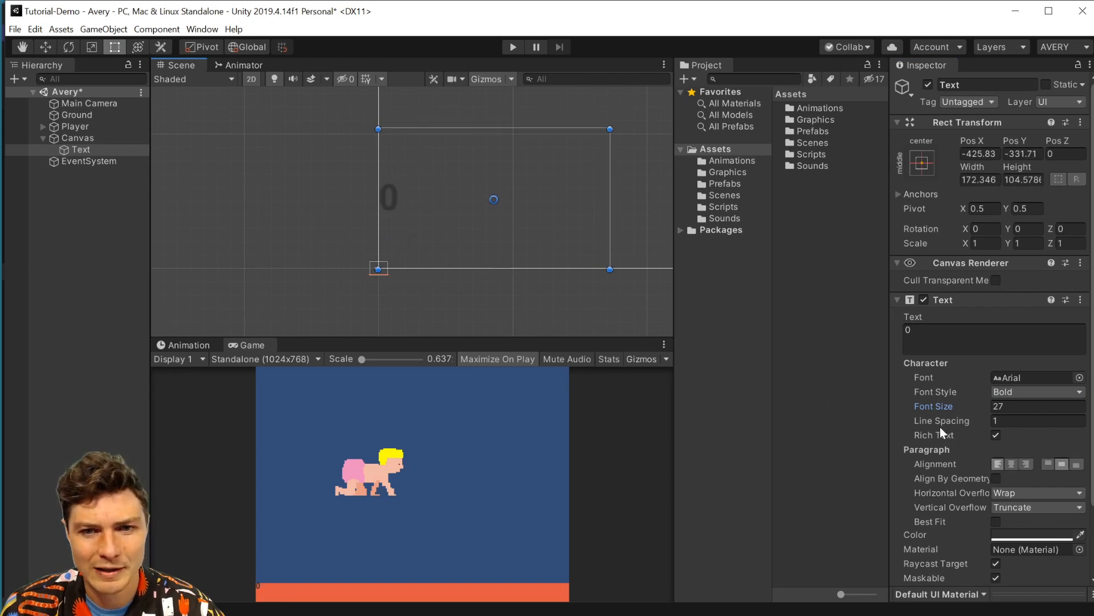
pyautogui.moveTo(939, 406); pyautogui.dragTo(964, 399)
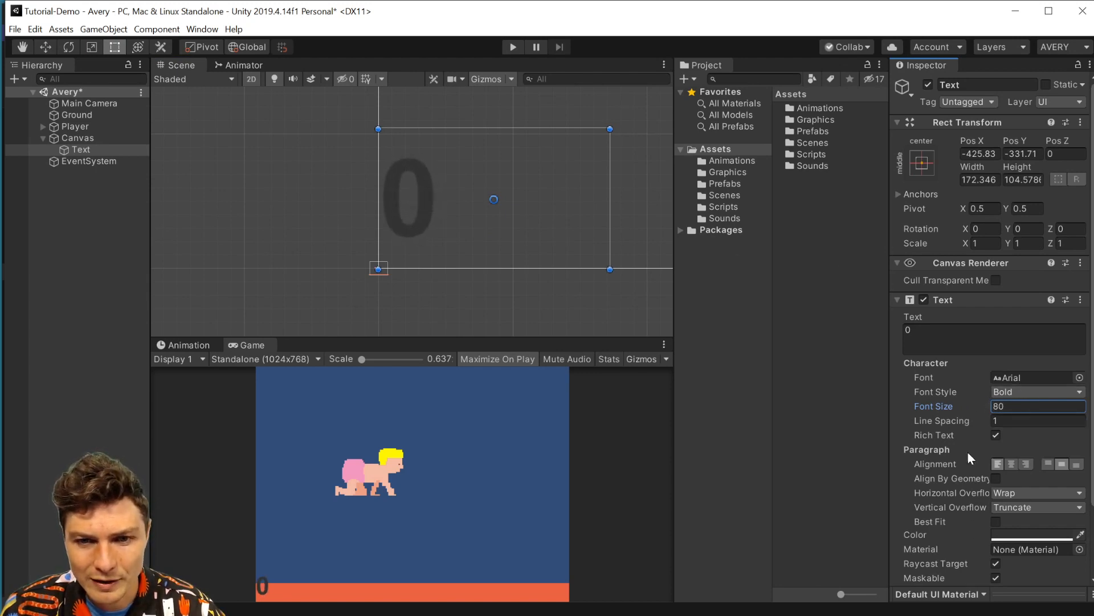
# Change the score text's colour to white, FFFFFF
pyautogui.click(1010, 536)
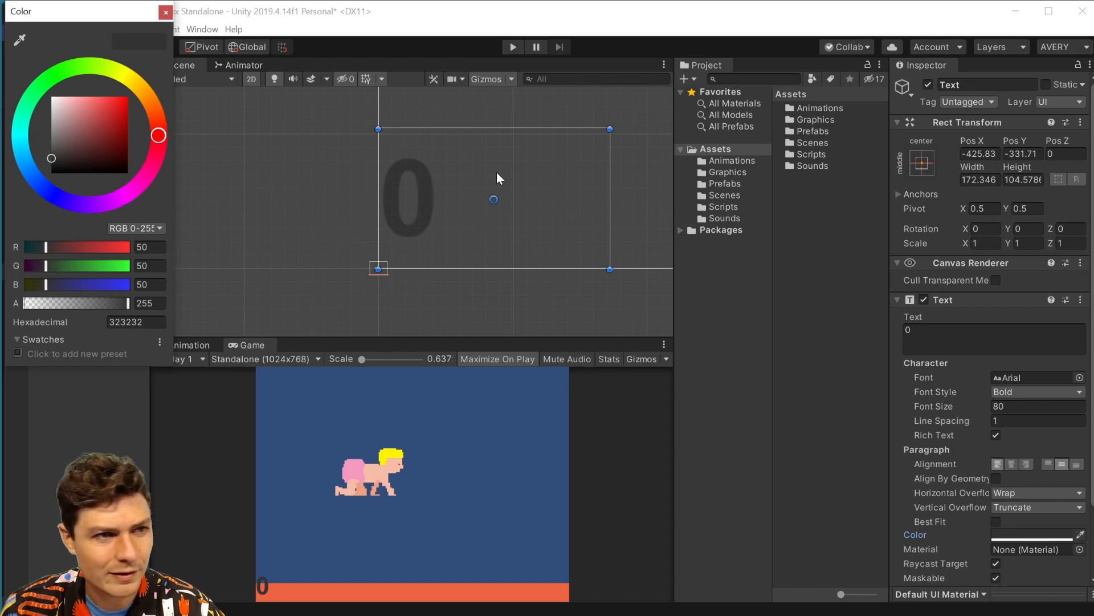
pyautogui.moveTo(94, 136); pyautogui.dragTo(50, 96)
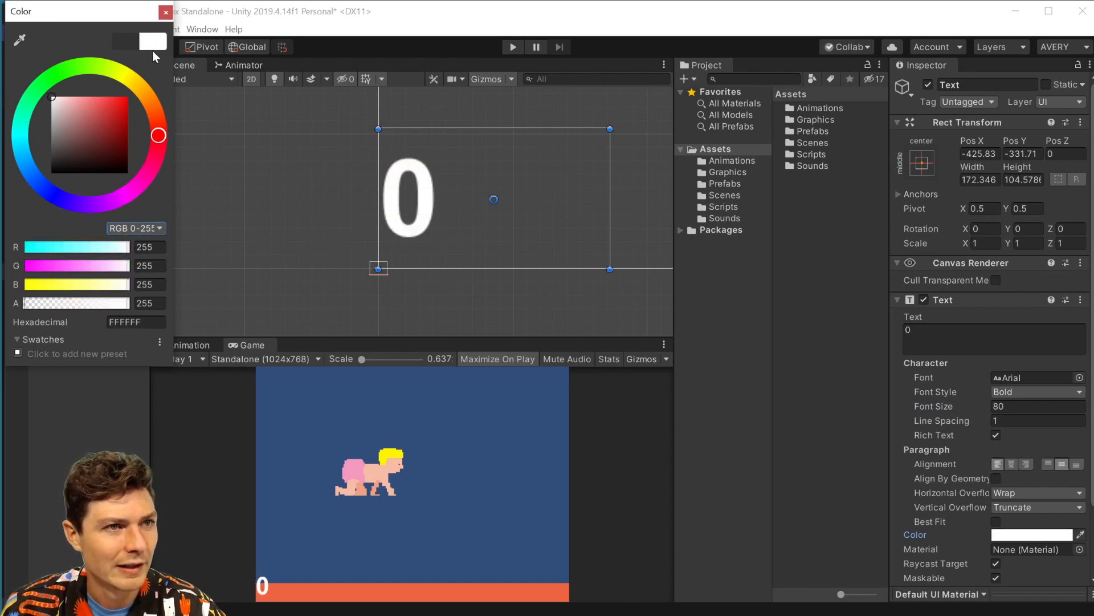
pyautogui.click(166, 11)
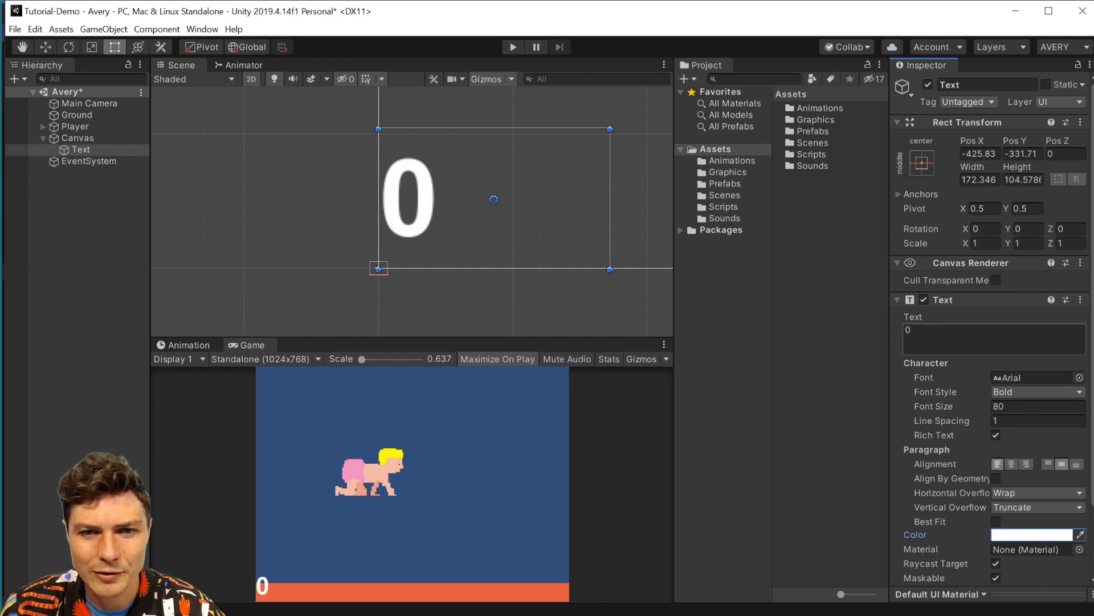
pyautogui.scroll(-3, 936, 444)
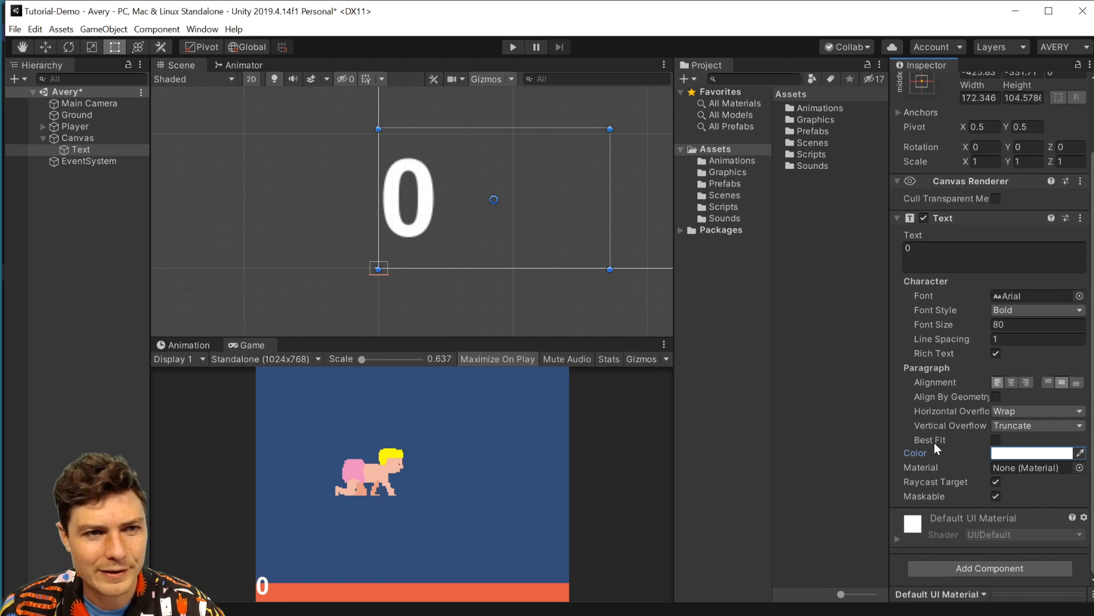
pyautogui.scroll(3, 1012, 262)
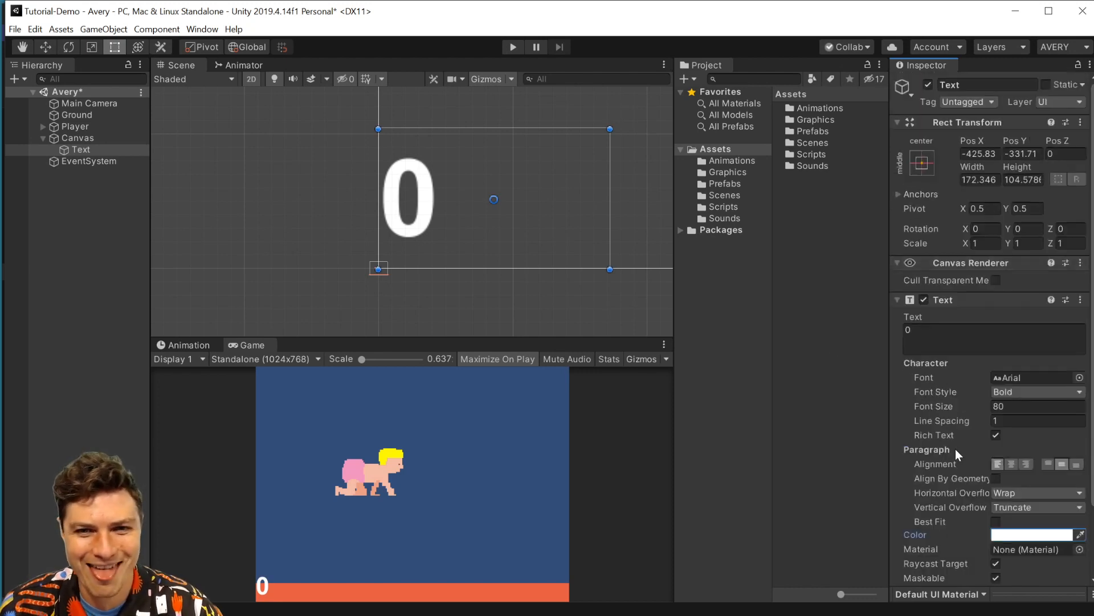
# Try the top-right and top-center anchor presets on the score text, and return it to middle-center
pyautogui.click(920, 161)
pyautogui.click(920, 162)
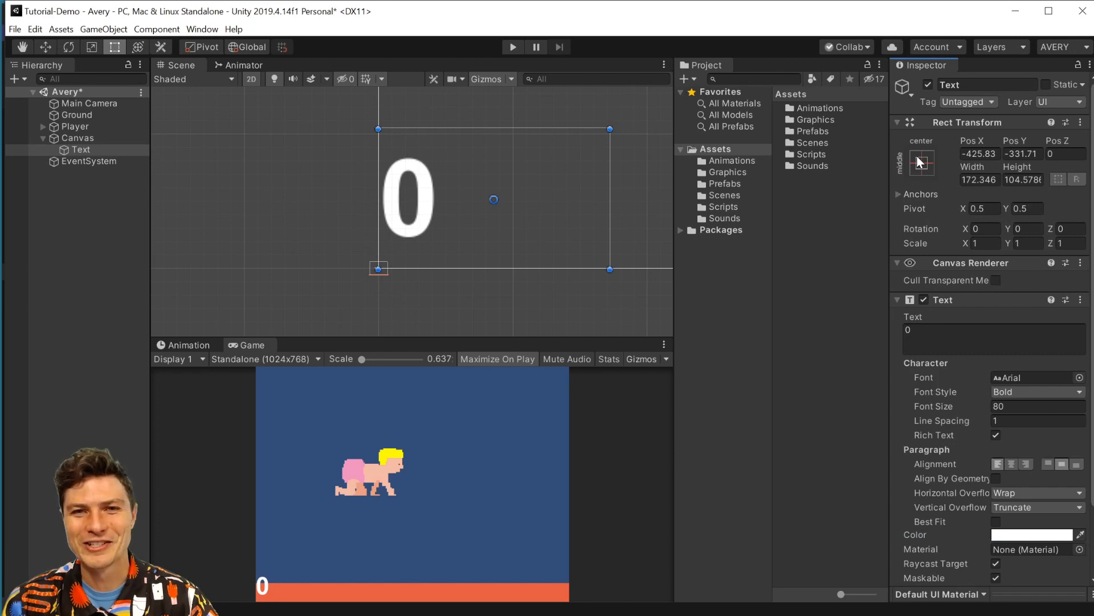
pyautogui.click(920, 162)
pyautogui.click(920, 161)
pyautogui.click(920, 161)
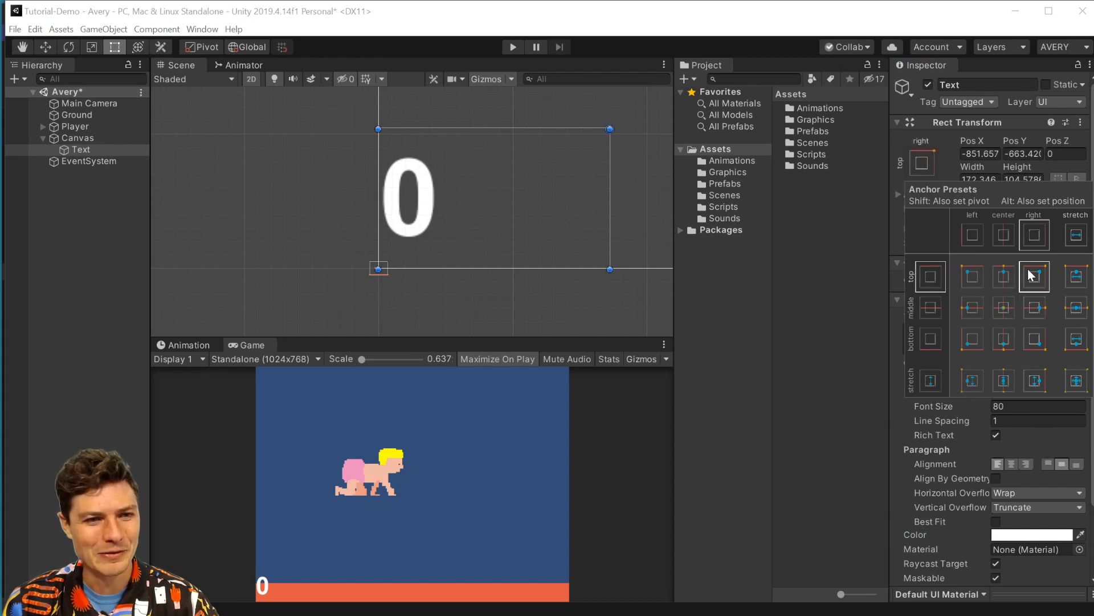
pyautogui.click(1012, 277)
pyautogui.click(1002, 305)
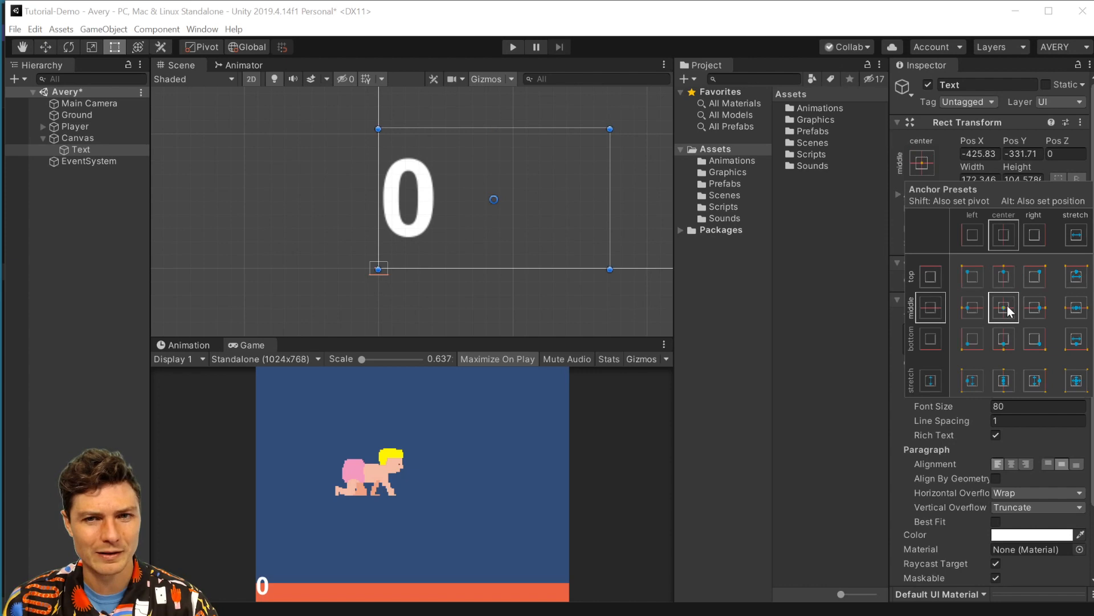
pyautogui.click(1034, 278)
pyautogui.click(1011, 275)
pyautogui.click(1006, 299)
# Test anchor presets that also reposition the score text, and settle on the canvas's bottom-left corner
pyautogui.hotkey('shift', 'alt')
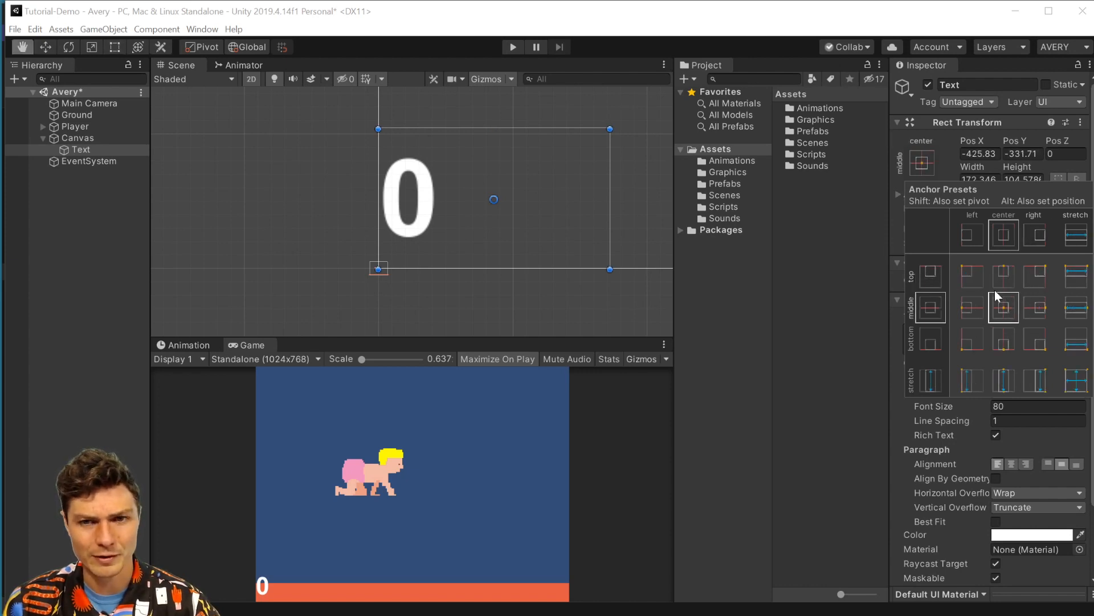
pyautogui.keyDown('alt'); pyautogui.keyDown('shift'); pyautogui.click(972, 267); pyautogui.keyUp('shift'); pyautogui.keyUp('alt')
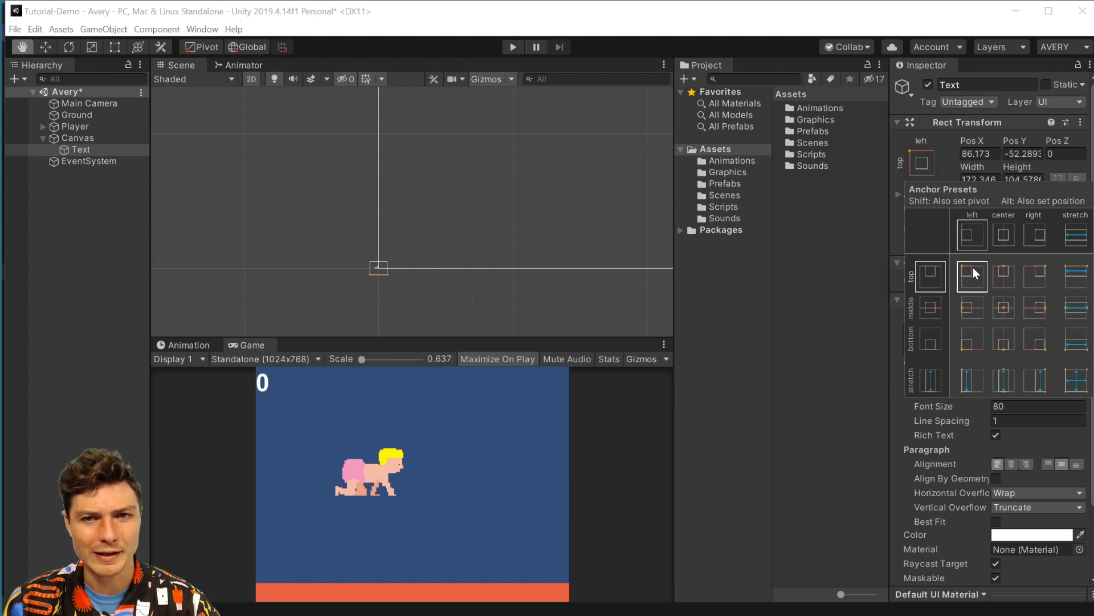
pyautogui.hotkey('shift', 'alt')
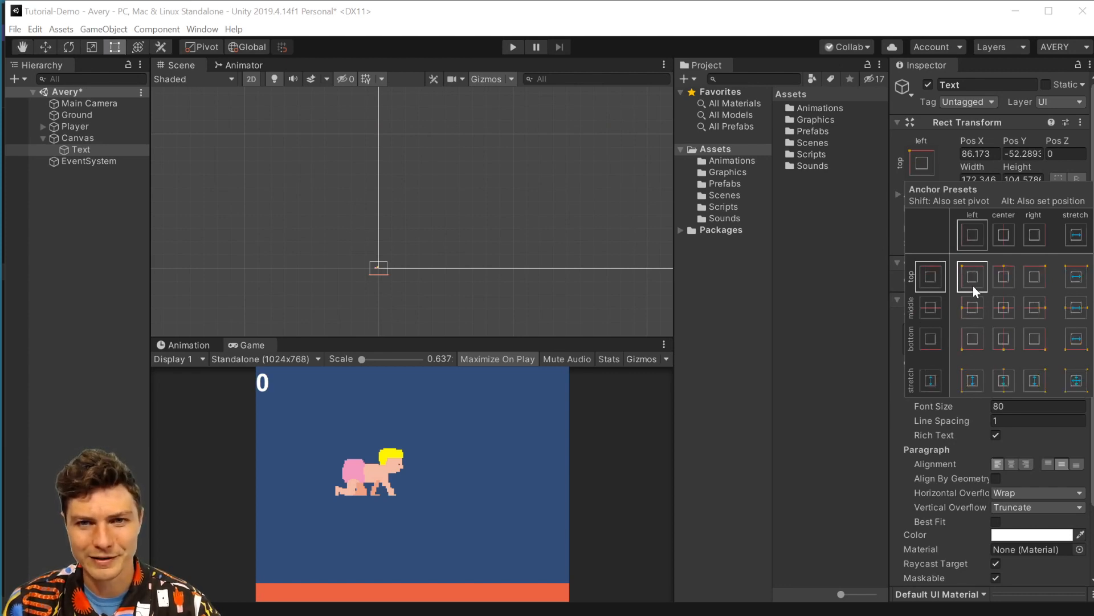
pyautogui.keyDown('alt'); pyautogui.keyDown('shift'); pyautogui.click(977, 307); pyautogui.keyUp('shift'); pyautogui.keyUp('alt')
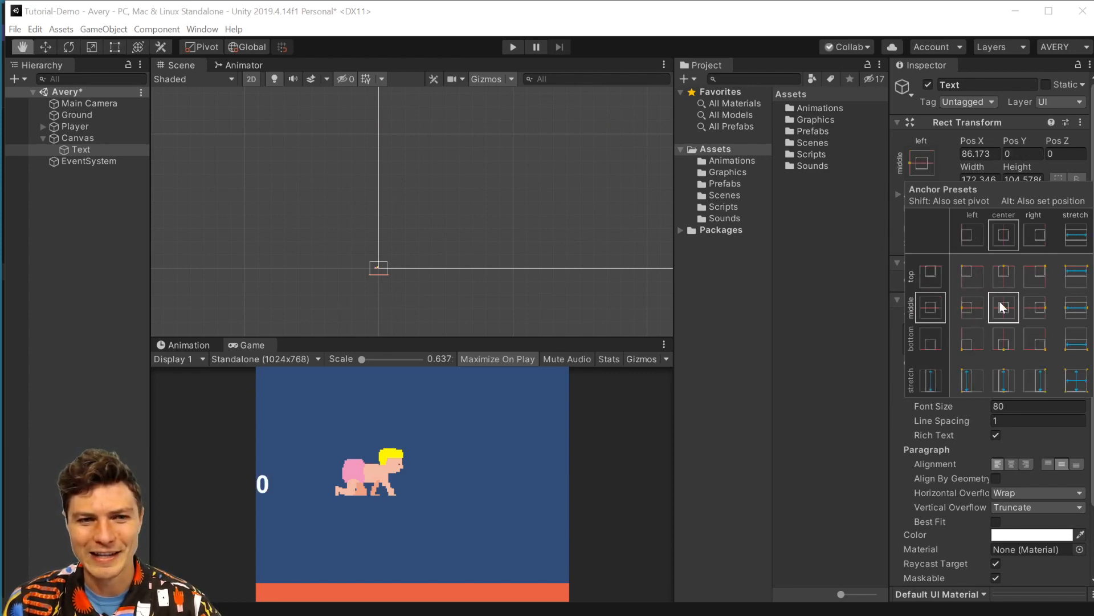
pyautogui.keyDown('alt'); pyautogui.keyDown('shift'); pyautogui.click(1003, 276); pyautogui.keyUp('shift'); pyautogui.keyUp('alt')
pyautogui.keyDown('alt'); pyautogui.keyDown('shift'); pyautogui.click(973, 272); pyautogui.keyUp('shift'); pyautogui.keyUp('alt')
pyautogui.keyDown('alt'); pyautogui.keyDown('shift'); pyautogui.click(975, 311); pyautogui.keyUp('shift'); pyautogui.keyUp('alt')
pyautogui.keyDown('alt'); pyautogui.keyDown('shift'); pyautogui.click(973, 337); pyautogui.keyUp('shift'); pyautogui.keyUp('alt')
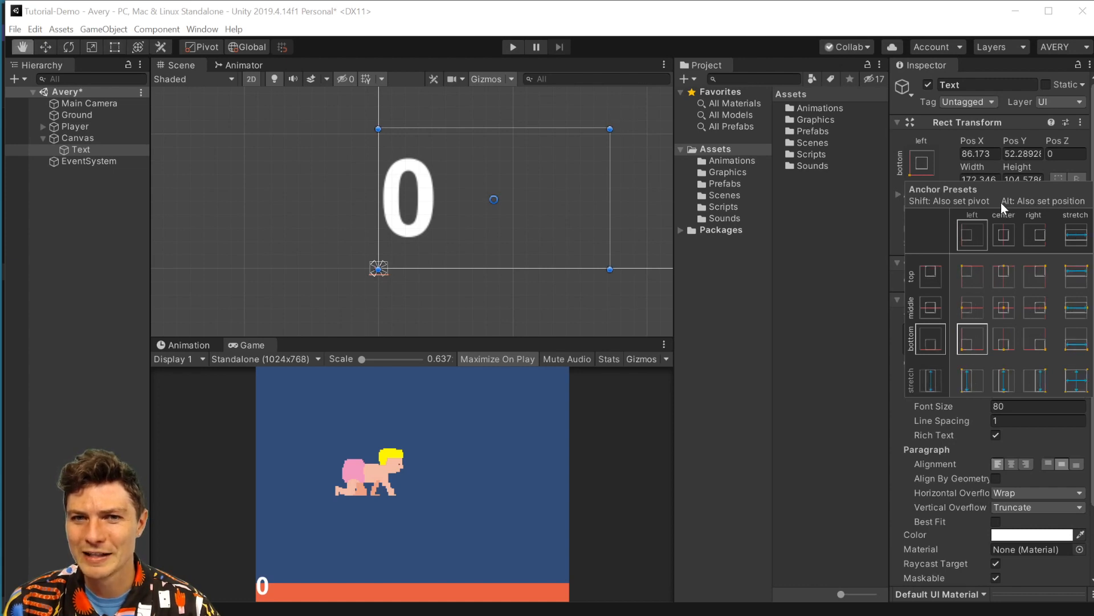
# Test more anchor presets that also reposition the score text, and settle on the canvas's bottom-center
pyautogui.keyDown('alt'); pyautogui.click(974, 299); pyautogui.keyUp('alt')
pyautogui.keyDown('alt'); pyautogui.click(973, 275); pyautogui.keyUp('alt')
pyautogui.keyDown('alt'); pyautogui.click(1035, 276); pyautogui.keyUp('alt')
pyautogui.keyDown('alt'); pyautogui.click(1036, 307); pyautogui.keyUp('alt')
pyautogui.keyDown('alt'); pyautogui.click(1004, 341); pyautogui.keyUp('alt')
pyautogui.keyDown('alt'); pyautogui.click(1000, 312); pyautogui.keyUp('alt')
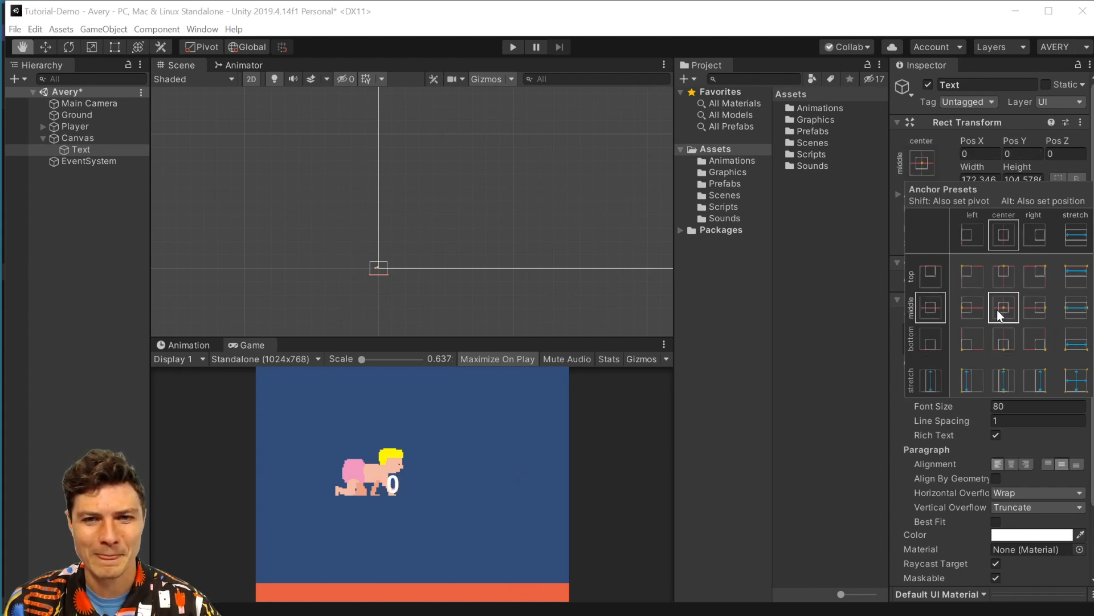
pyautogui.keyDown('alt'); pyautogui.click(1004, 341); pyautogui.keyUp('alt')
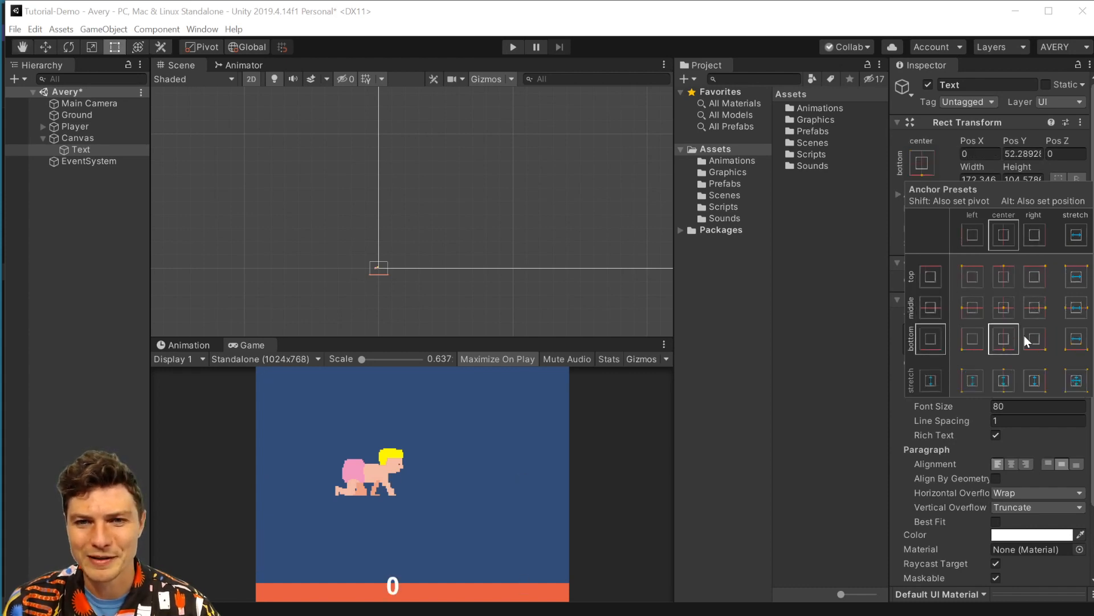
pyautogui.press('alt')
pyautogui.keyDown('alt'); pyautogui.click(1074, 342); pyautogui.keyUp('alt')
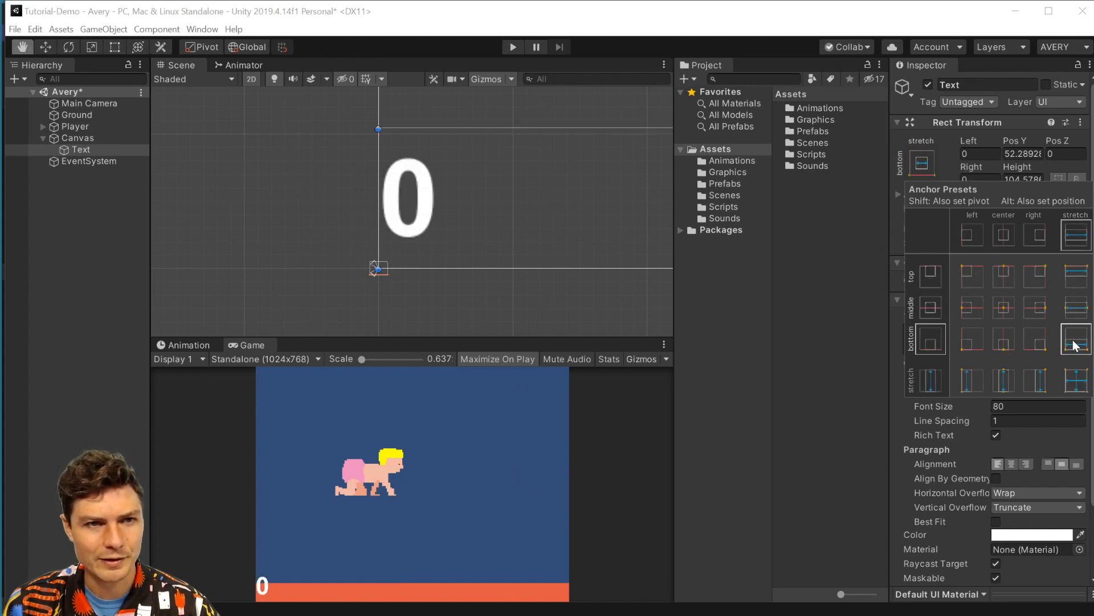
pyautogui.keyDown('alt'); pyautogui.click(1004, 339); pyautogui.keyUp('alt')
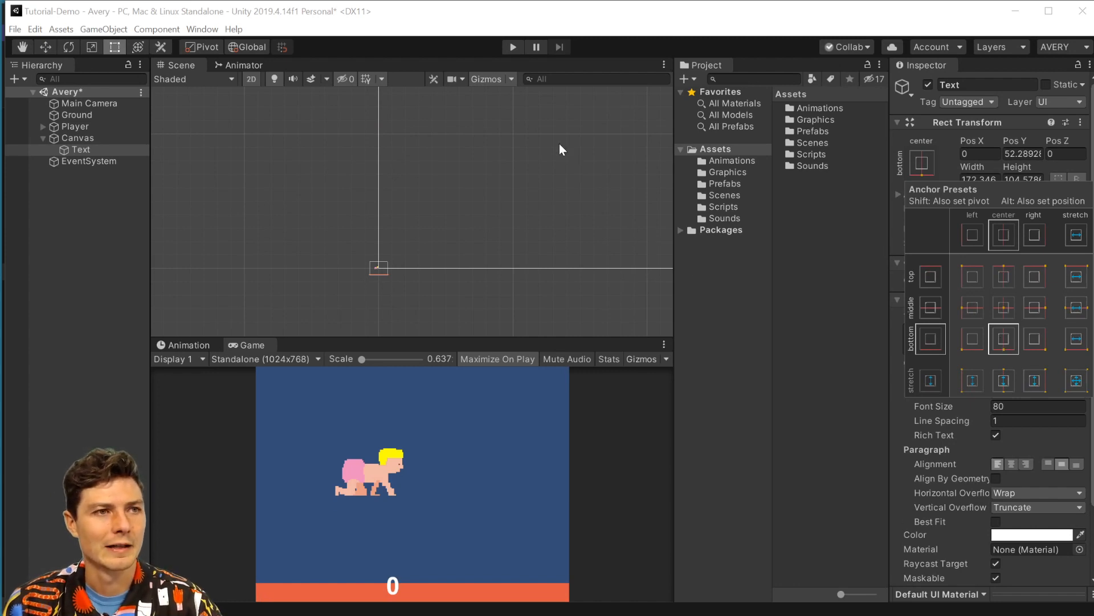
# Add a UI Image as a child of the score text
pyautogui.rightClick(80, 150)
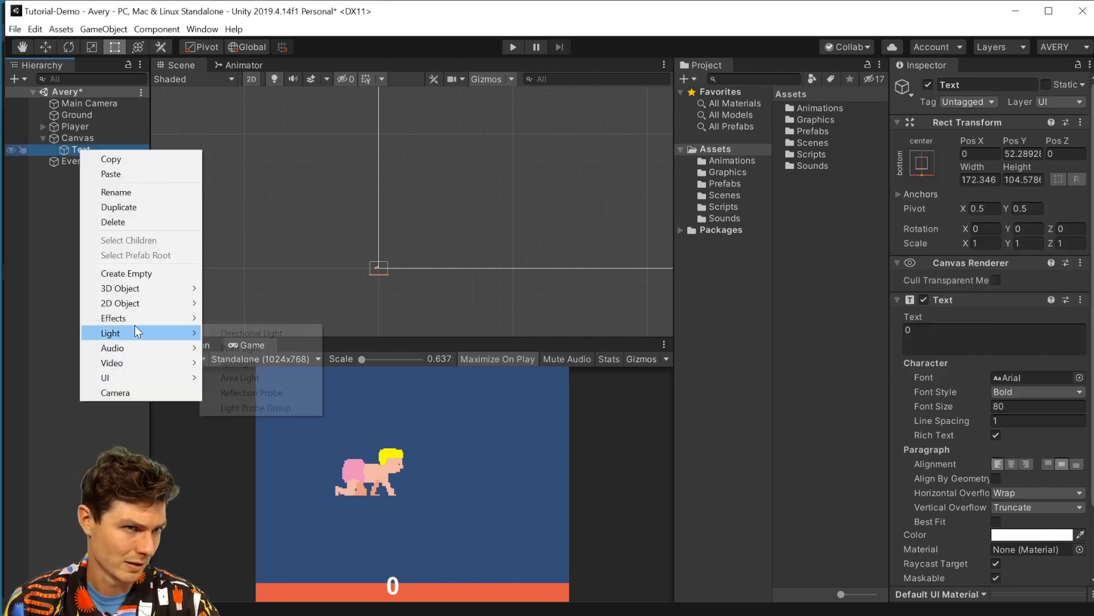
pyautogui.moveTo(143, 382)
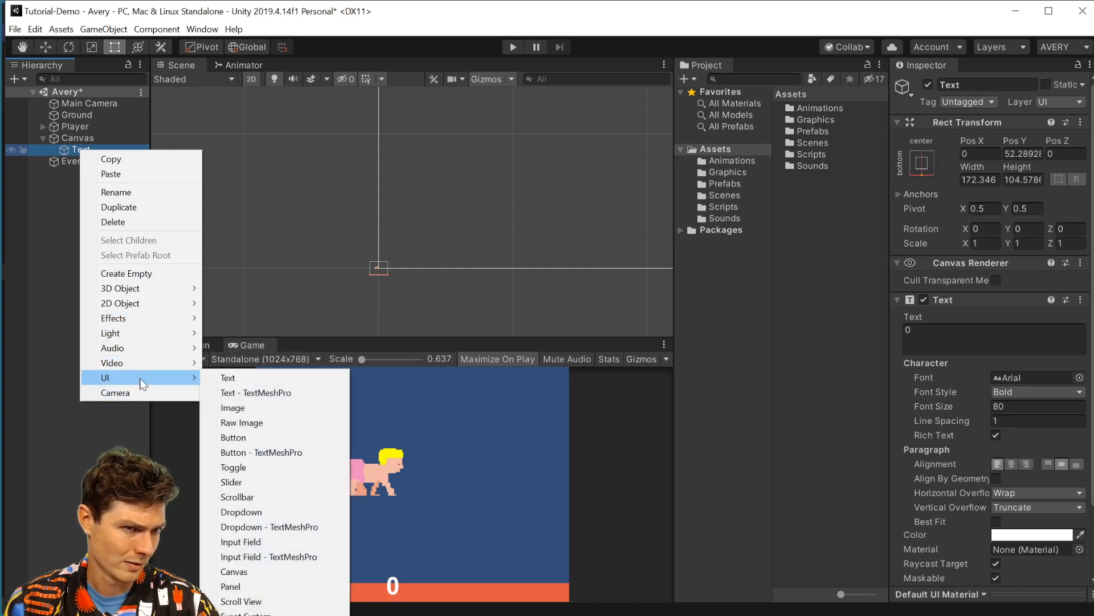
pyautogui.click(240, 408)
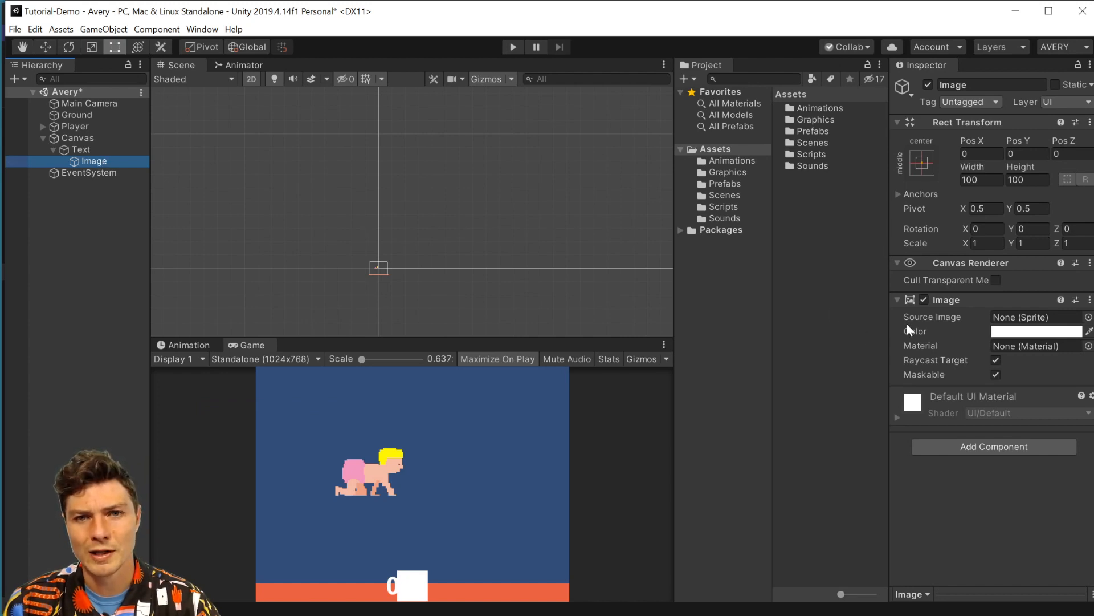
# Try several baby and cloud sprites as the image's source, and settle on Baby-Jump
pyautogui.click(1088, 317)
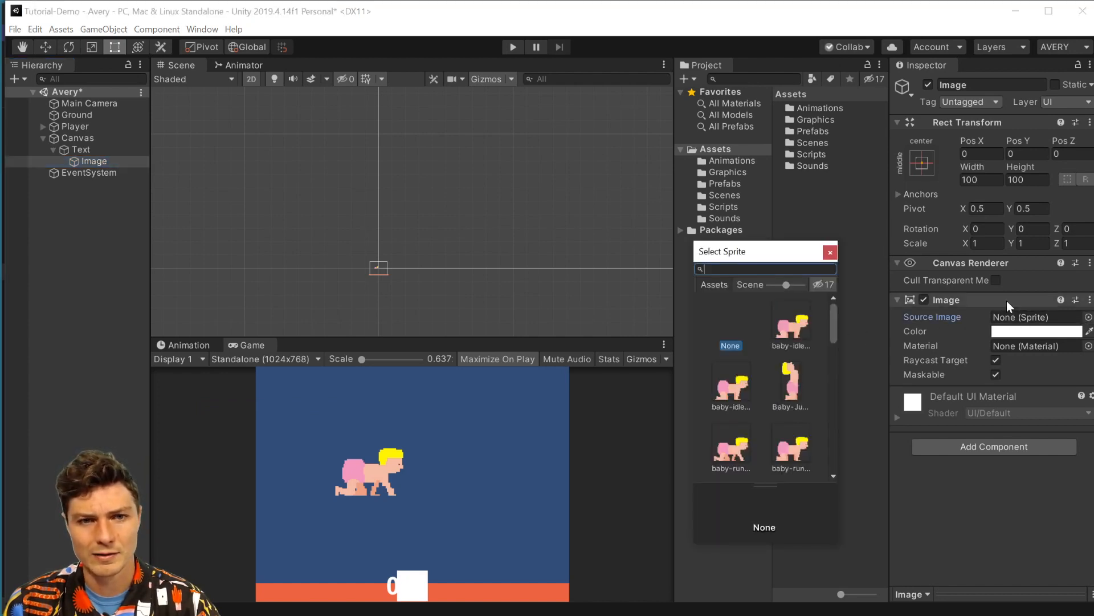
pyautogui.click(791, 376)
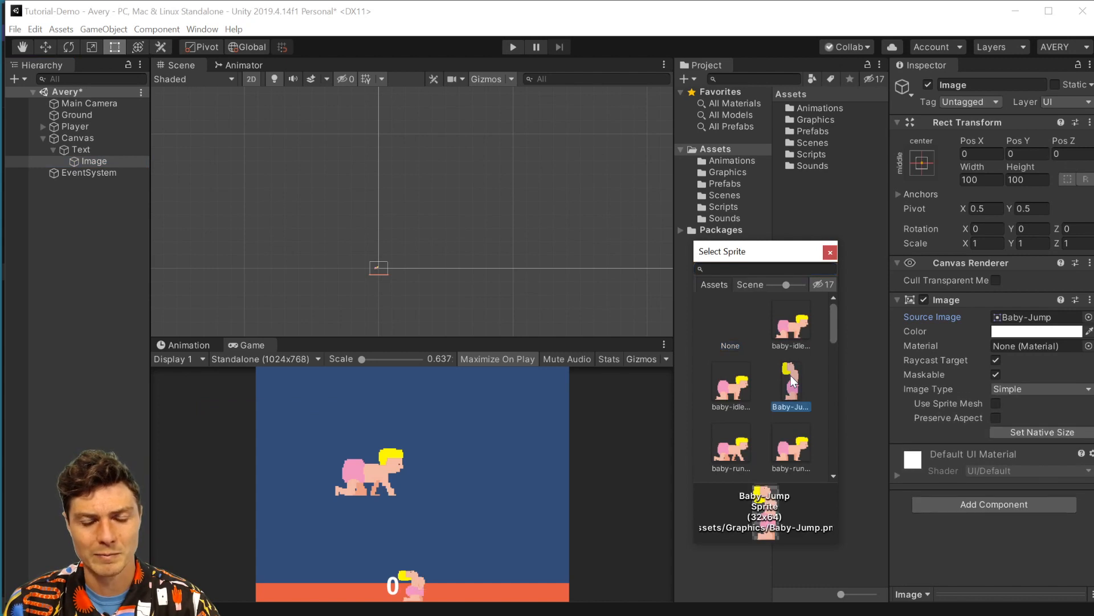
pyautogui.click(749, 382)
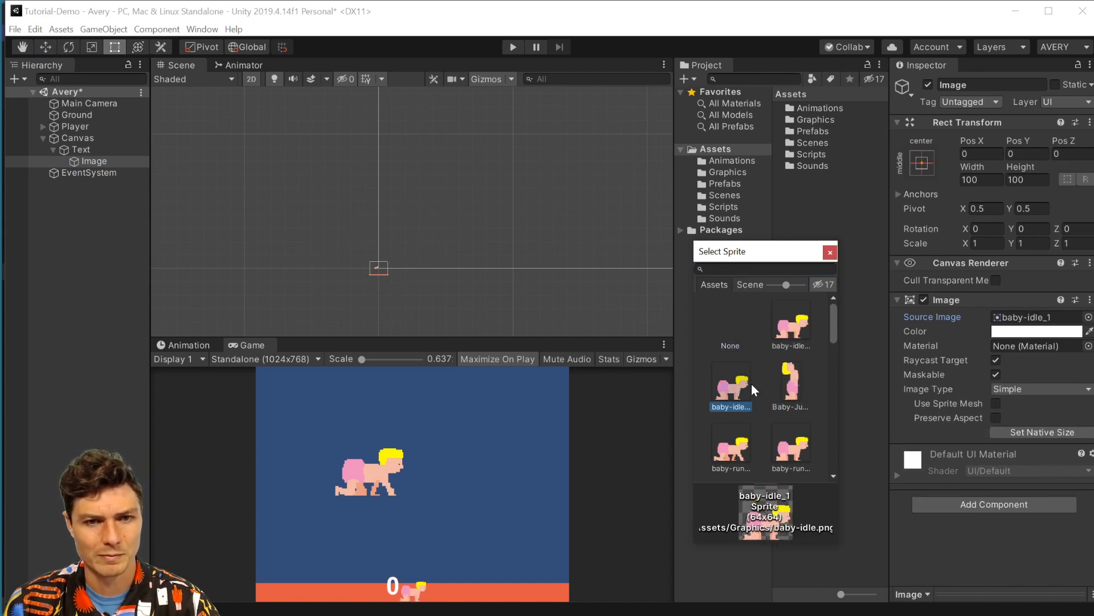
pyautogui.click(789, 390)
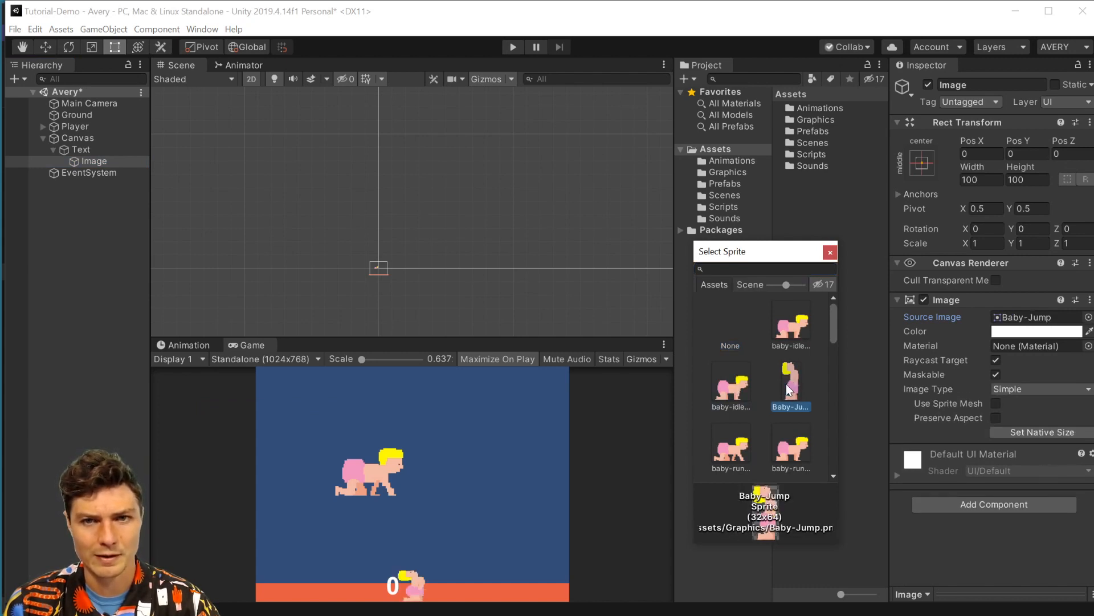
pyautogui.click(778, 337)
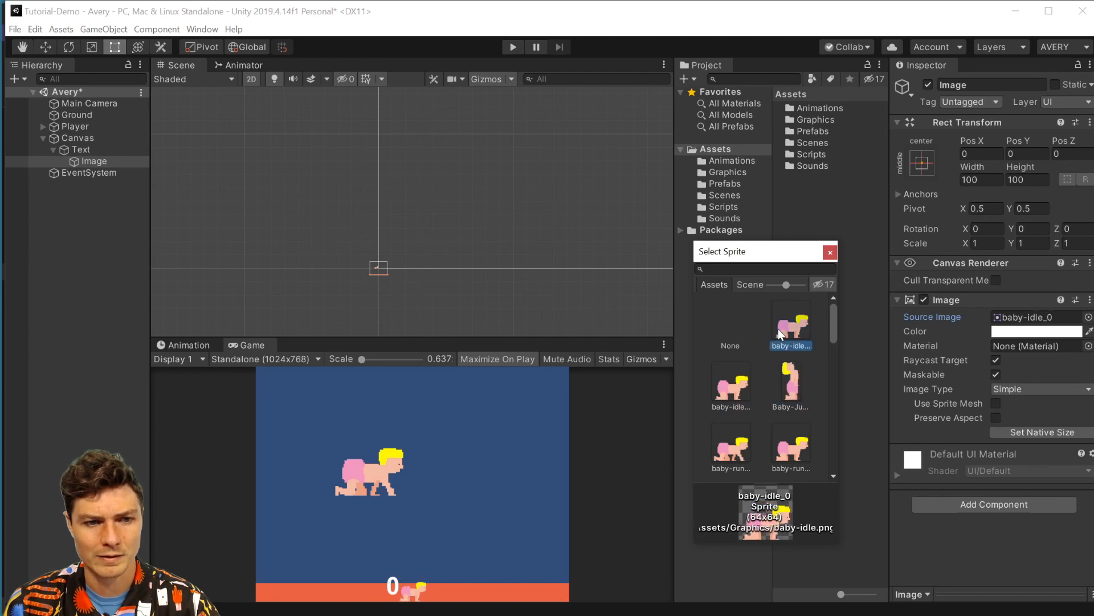
pyautogui.click(777, 435)
pyautogui.scroll(-5, 753, 402)
pyautogui.click(793, 399)
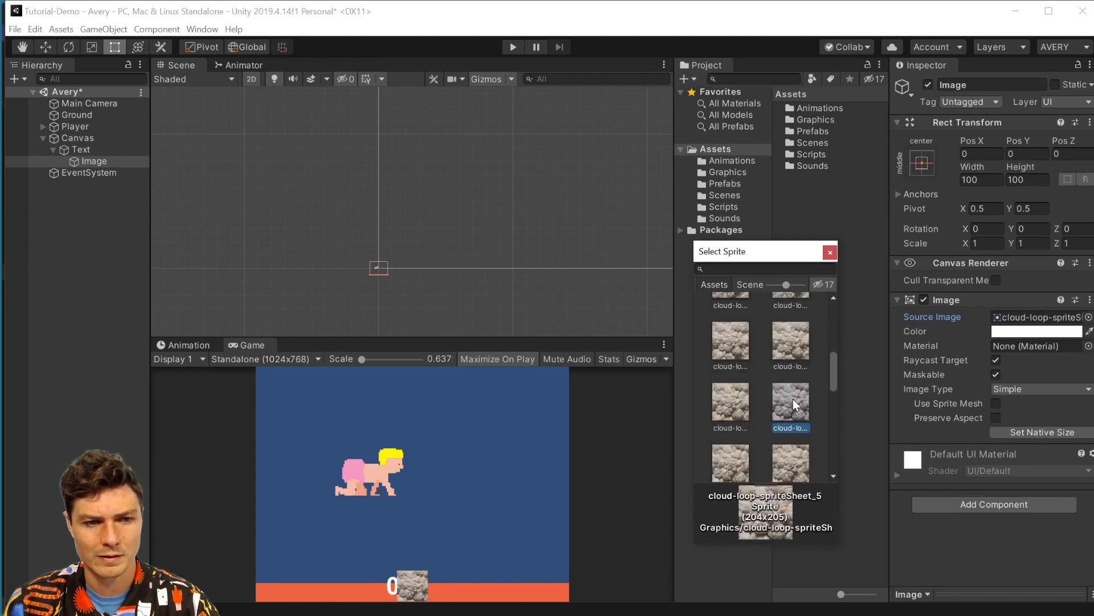
pyautogui.click(723, 349)
pyautogui.scroll(5, 726, 353)
pyautogui.click(790, 388)
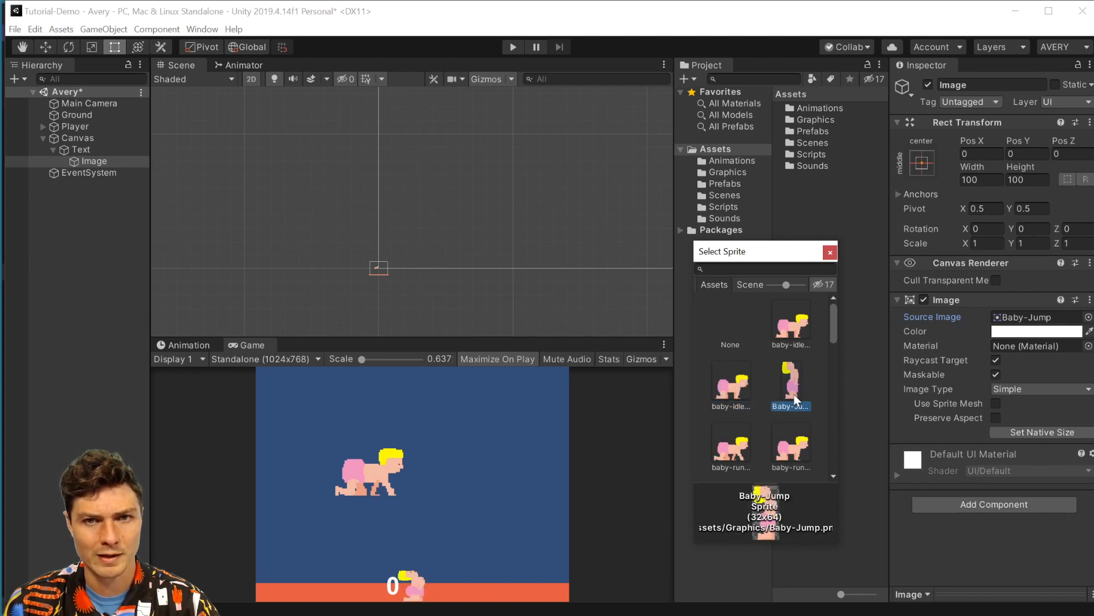
# Scale the image to about 0.39 in X and 0.86 in Y, and move it to an X position of about -126
pyautogui.moveTo(1013, 242); pyautogui.dragTo(941, 241)
pyautogui.click(966, 242)
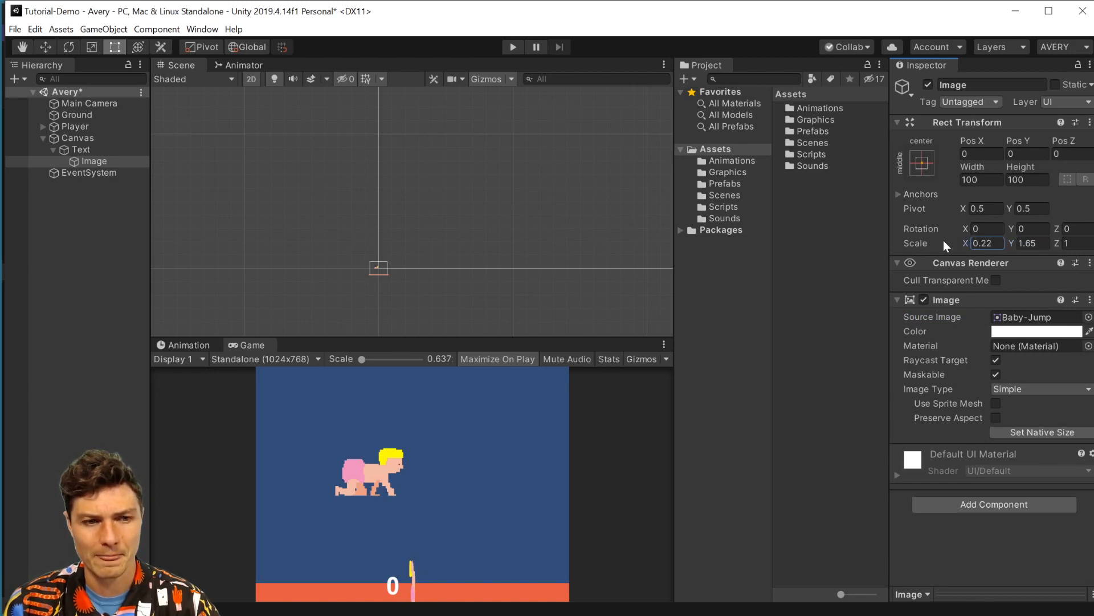
pyautogui.moveTo(1011, 241)
pyautogui.mouseDown()
pyautogui.moveTo(945, 239)
pyautogui.moveTo(1018, 237)
pyautogui.mouseUp()
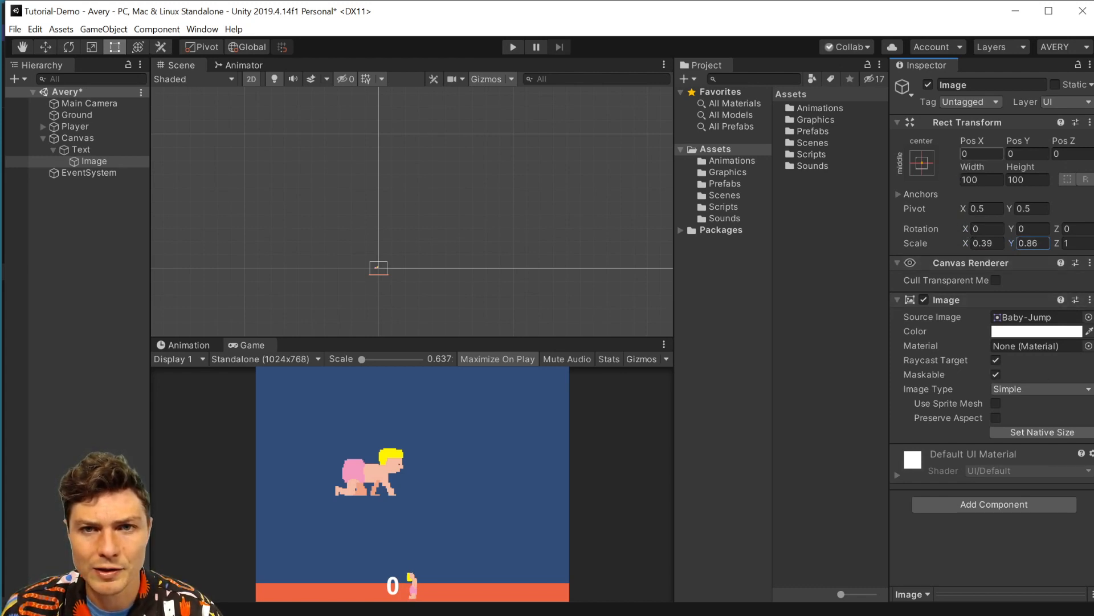
pyautogui.moveTo(972, 142); pyautogui.dragTo(11, 268)
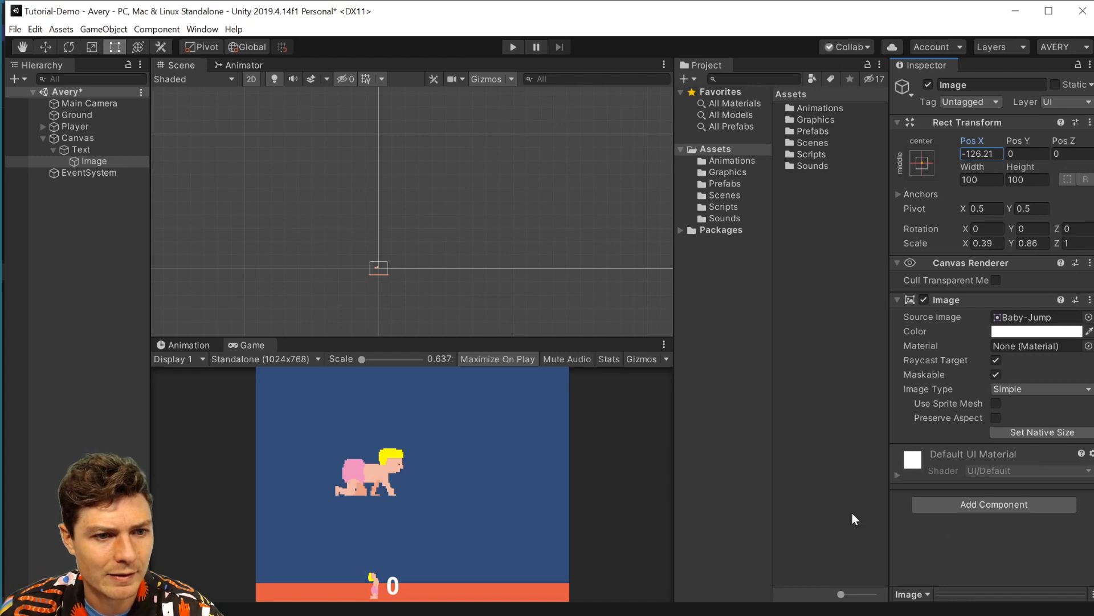
# Add the Coin Count script to the score text object
pyautogui.click(73, 118)
pyautogui.click(72, 126)
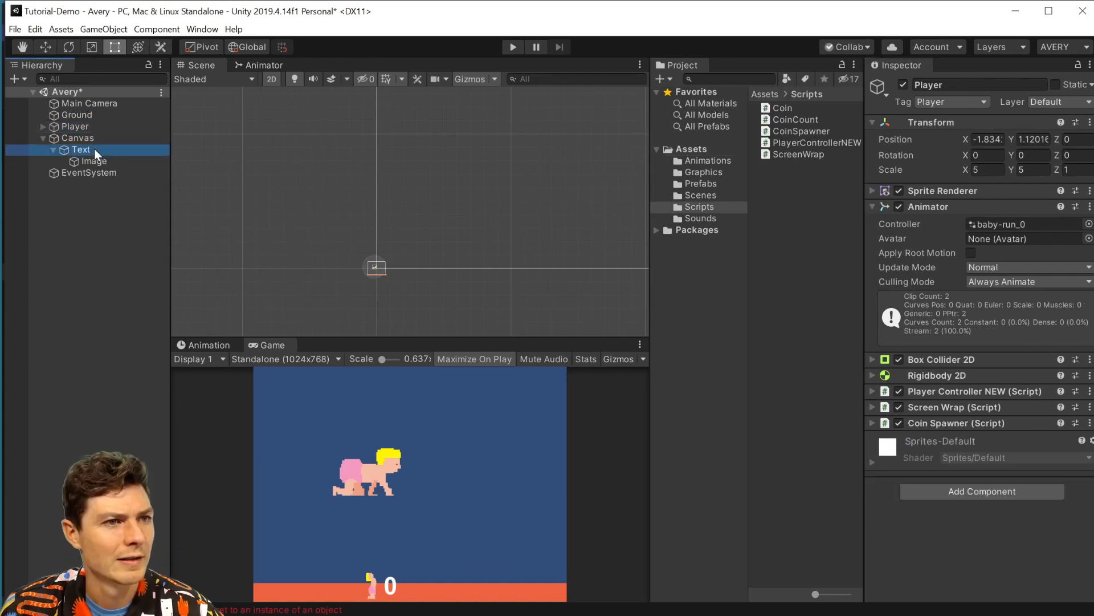
pyautogui.click(85, 150)
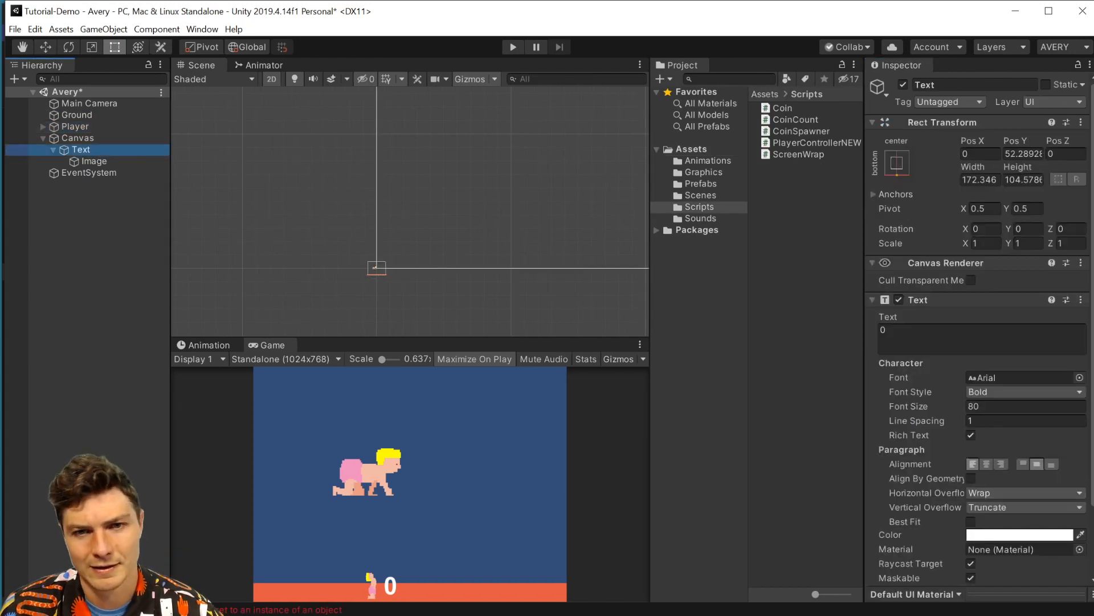
pyautogui.click(872, 300)
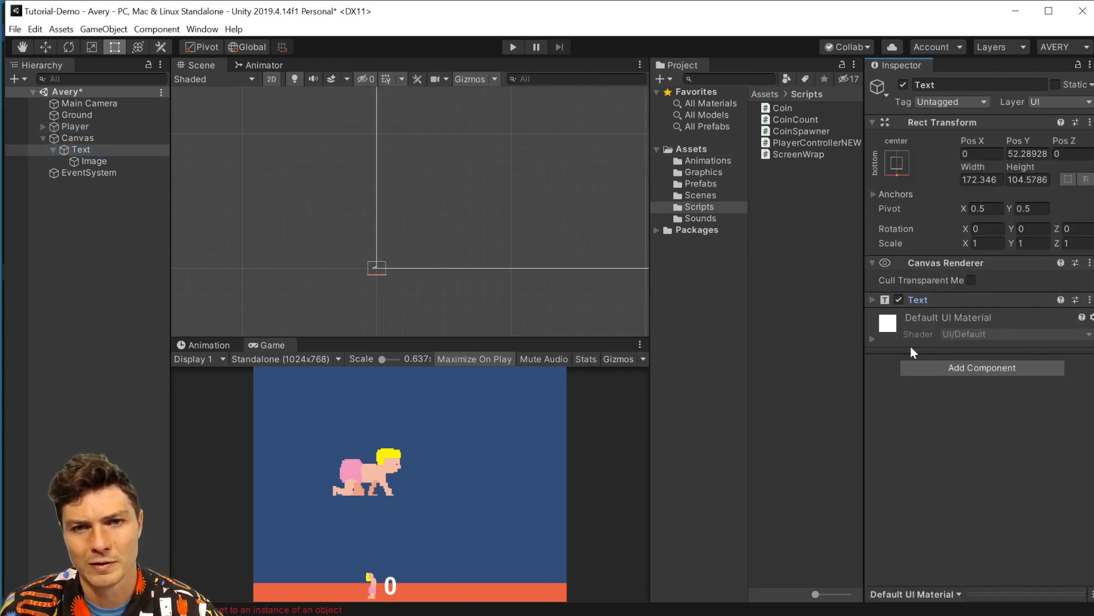
pyautogui.click(970, 368)
pyautogui.click(941, 433)
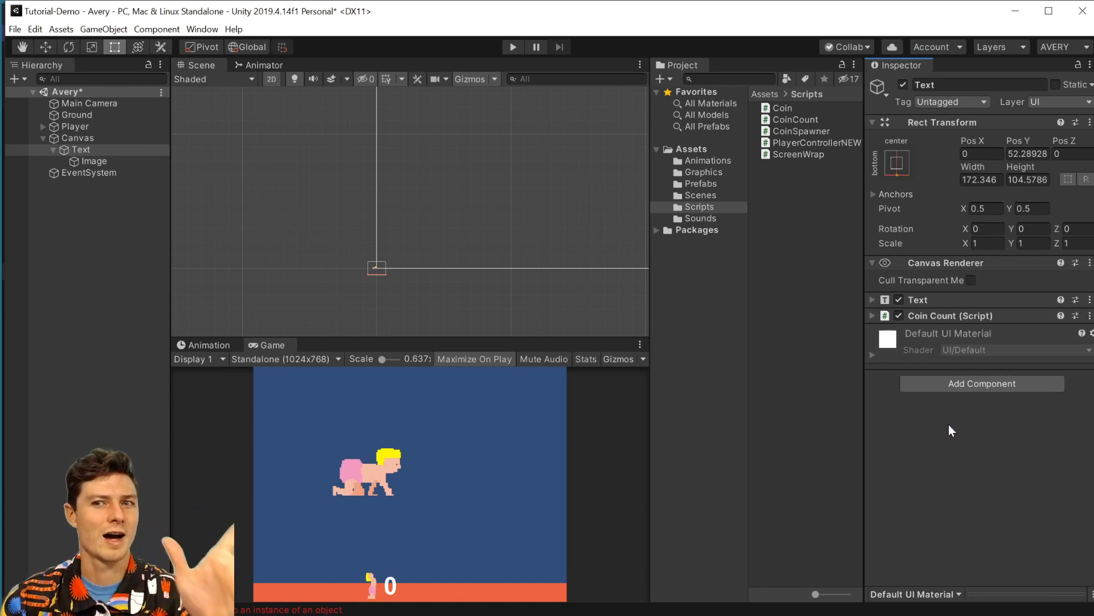
# Play-test the game by moving and jumping the baby to collect cows, stop it, and save the scene
pyautogui.click(521, 49)
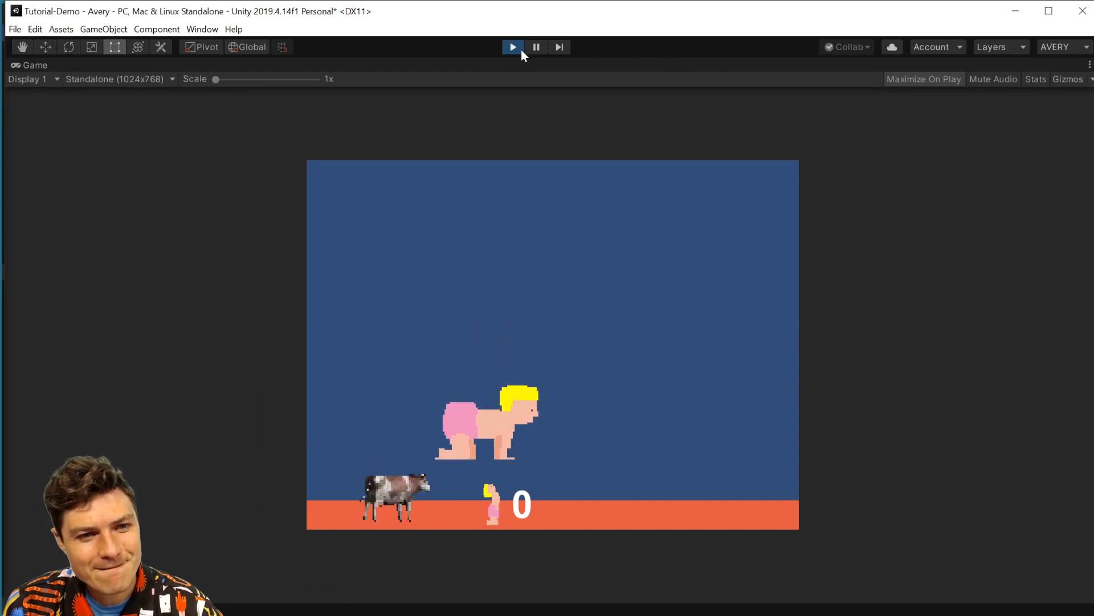
pyautogui.press('Right')
pyautogui.press('space')
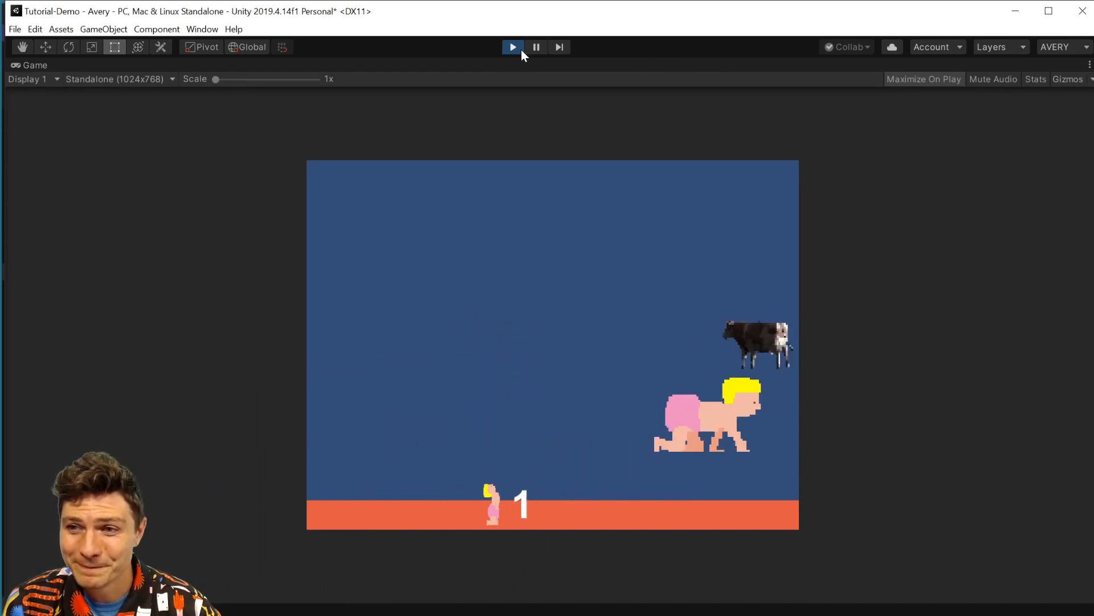
pyautogui.press('Left')
pyautogui.press('Right')
pyautogui.press('Left')
pyautogui.press('space')
pyautogui.press('Left')
pyautogui.press('space')
pyautogui.press('space')
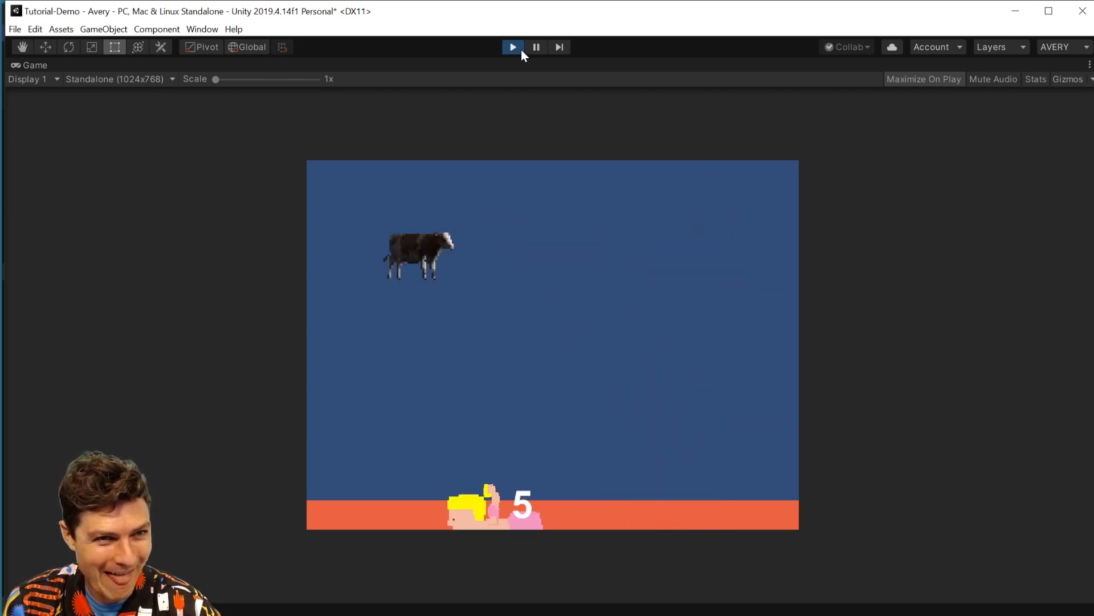
pyautogui.press('space')
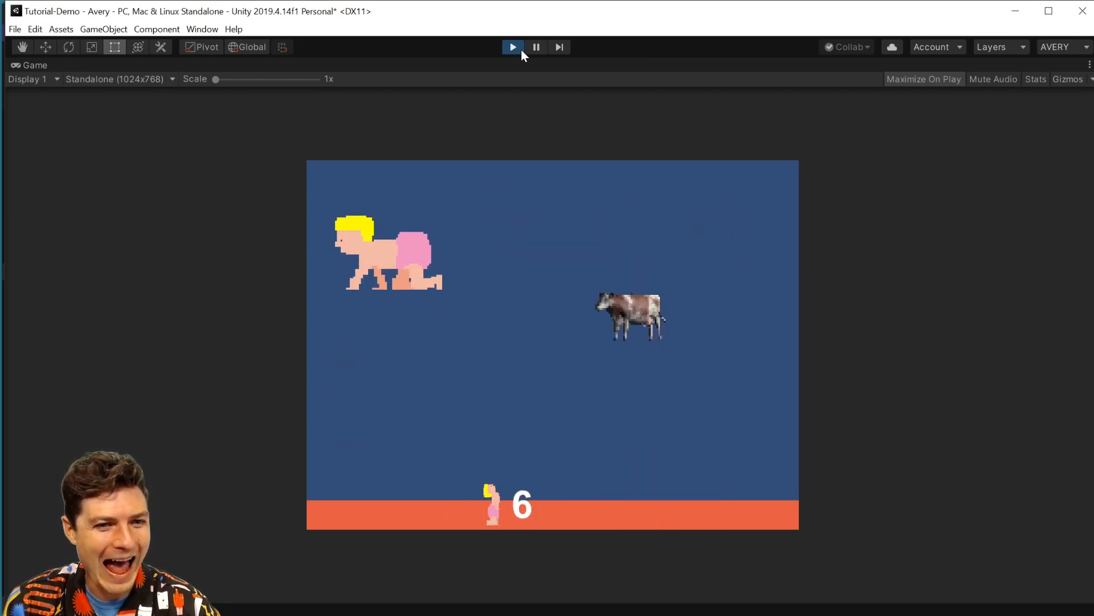
pyautogui.press('space')
pyautogui.click(518, 46)
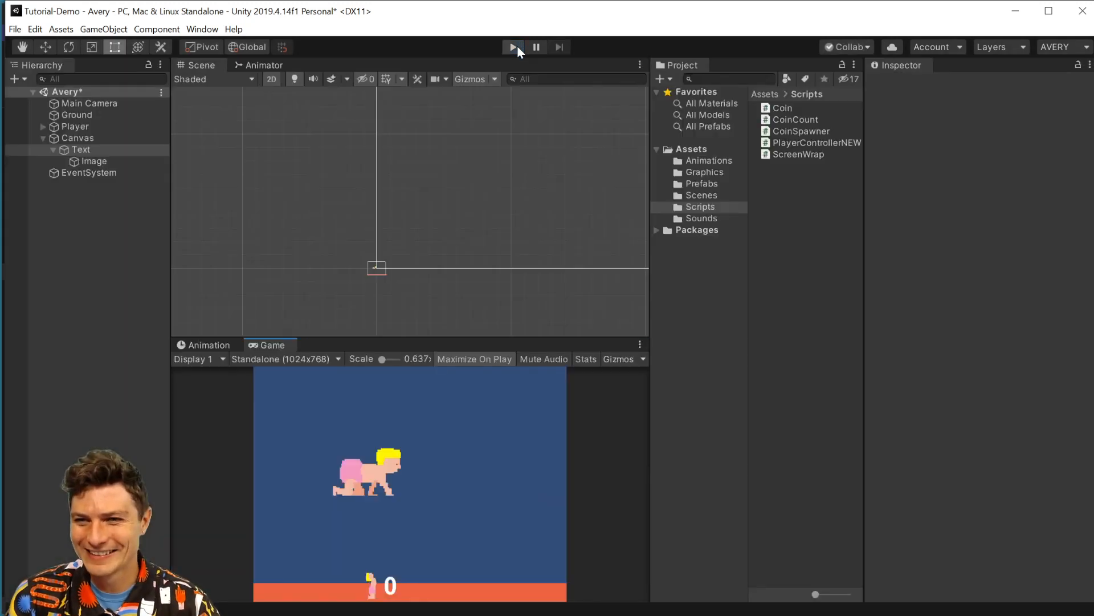
pyautogui.hotkey('ctrl', 's')
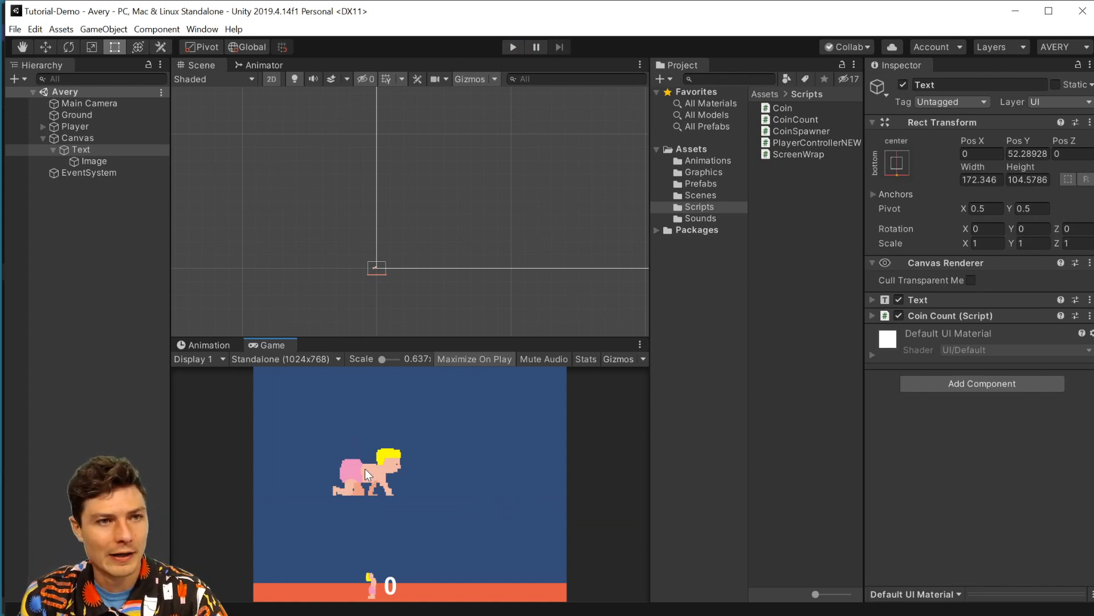
# Change the score text's content to "SCORE 0" and save the scene
pyautogui.scroll(-5, 376, 188)
pyautogui.scroll(12, 385, 256)
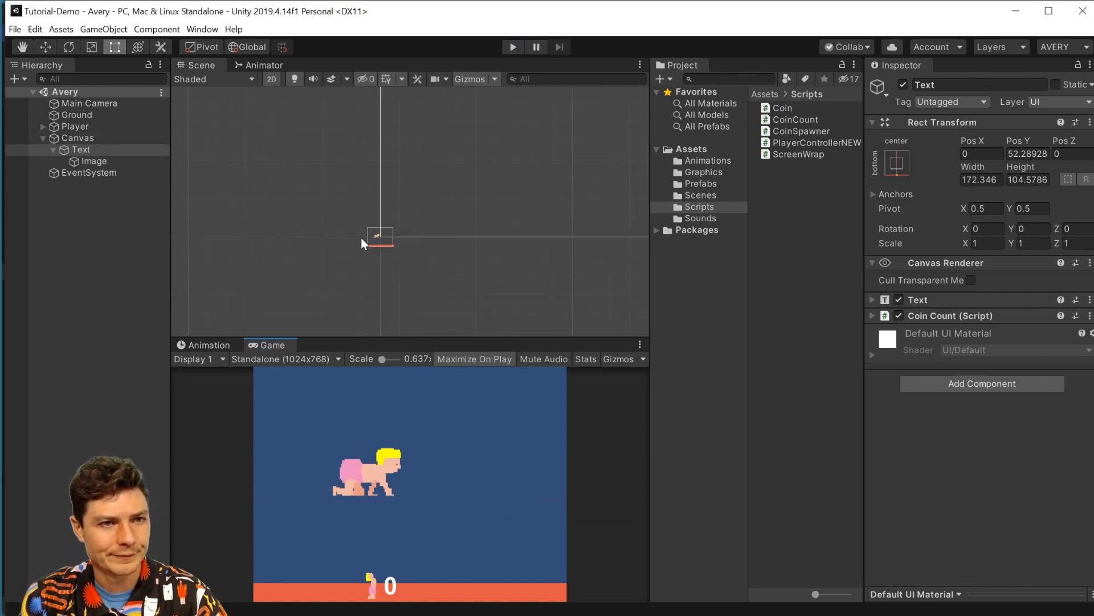
pyautogui.scroll(-3, 447, 228)
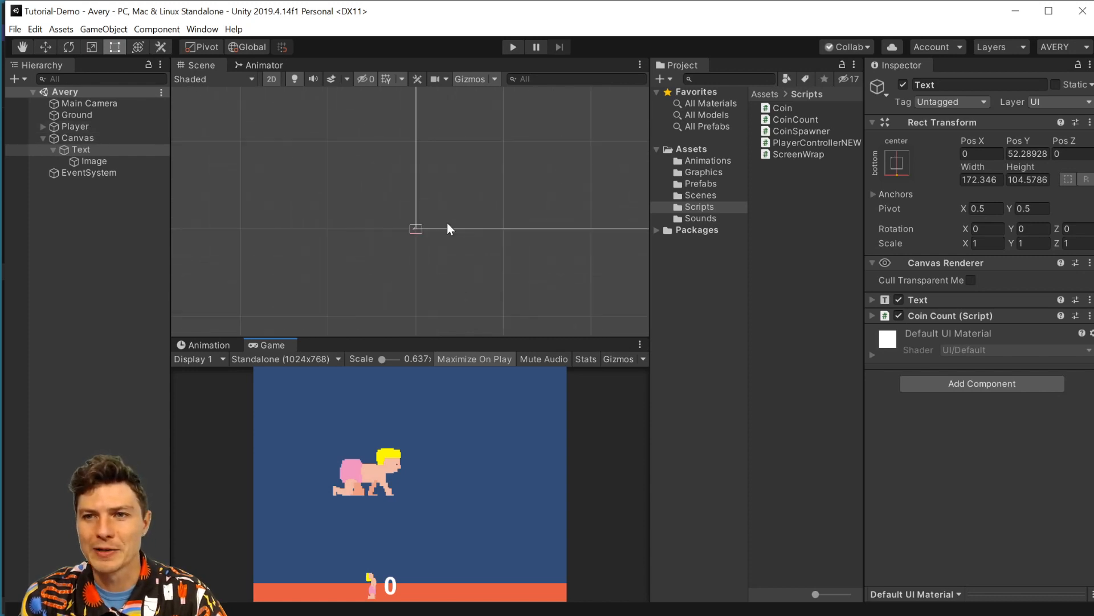
pyautogui.scroll(-4, 449, 222)
pyautogui.scroll(-2, 450, 216)
pyautogui.moveTo(450, 213); pyautogui.dragTo(316, 215, button='middle')
pyautogui.scroll(-2, 402, 215)
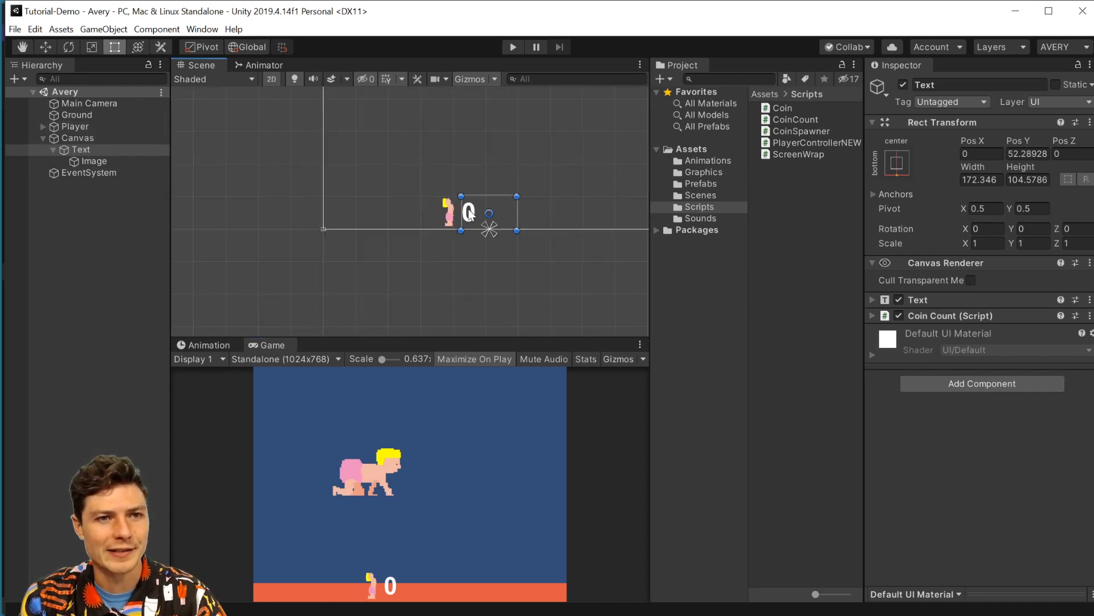
pyautogui.click(871, 300)
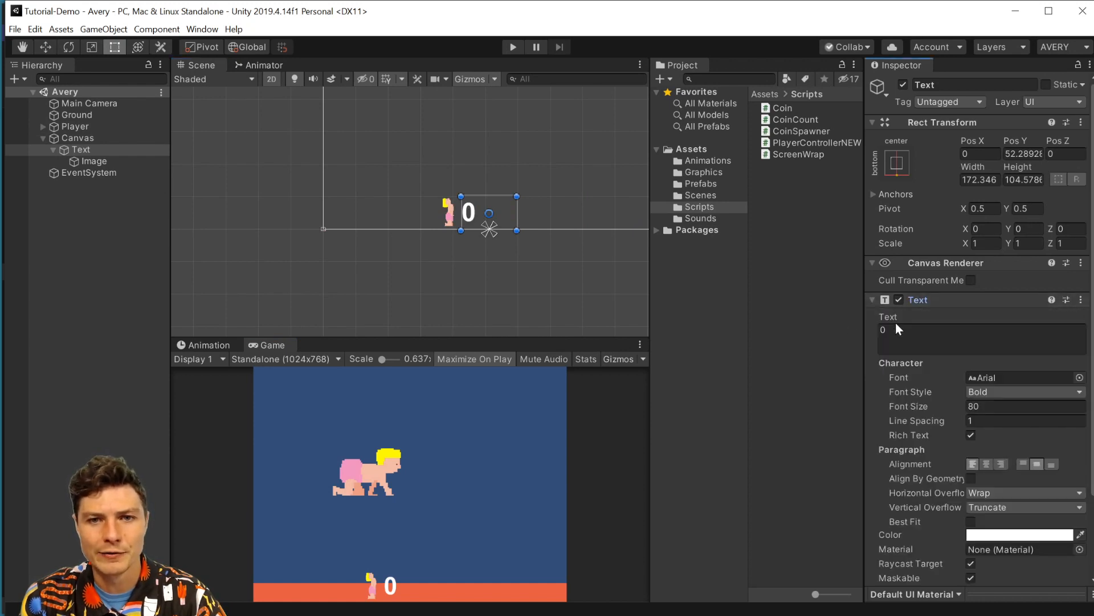
pyautogui.click(881, 329)
pyautogui.press('Left')
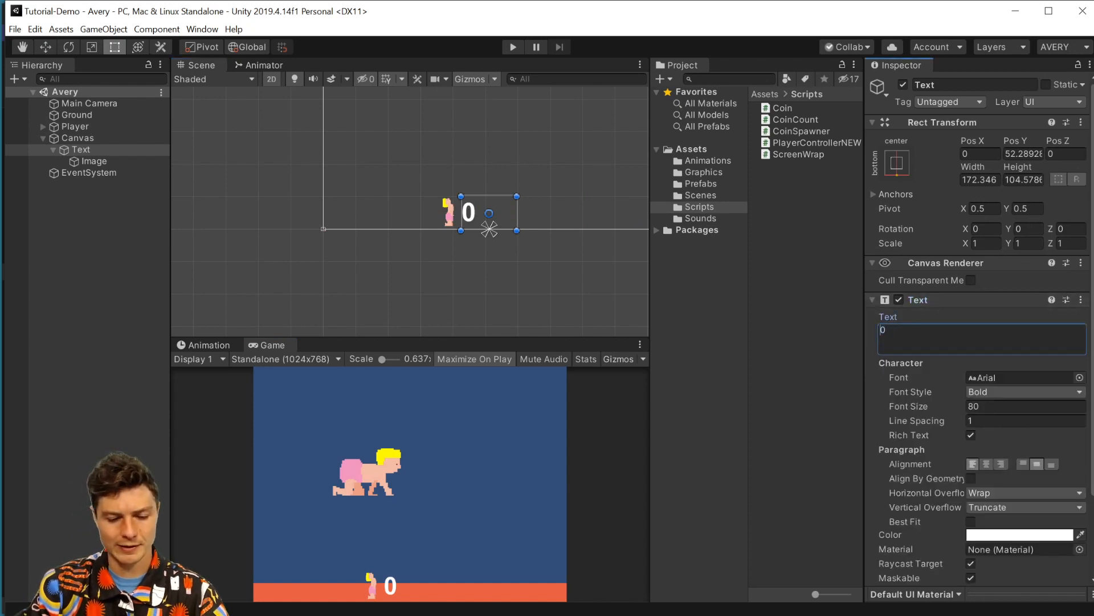
pyautogui.write('SCROE')
pyautogui.press('BackSpace')
pyautogui.press('BackSpace')
pyautogui.press('BackSpace')
pyautogui.press('BackSpace')
pyautogui.write('ORE')
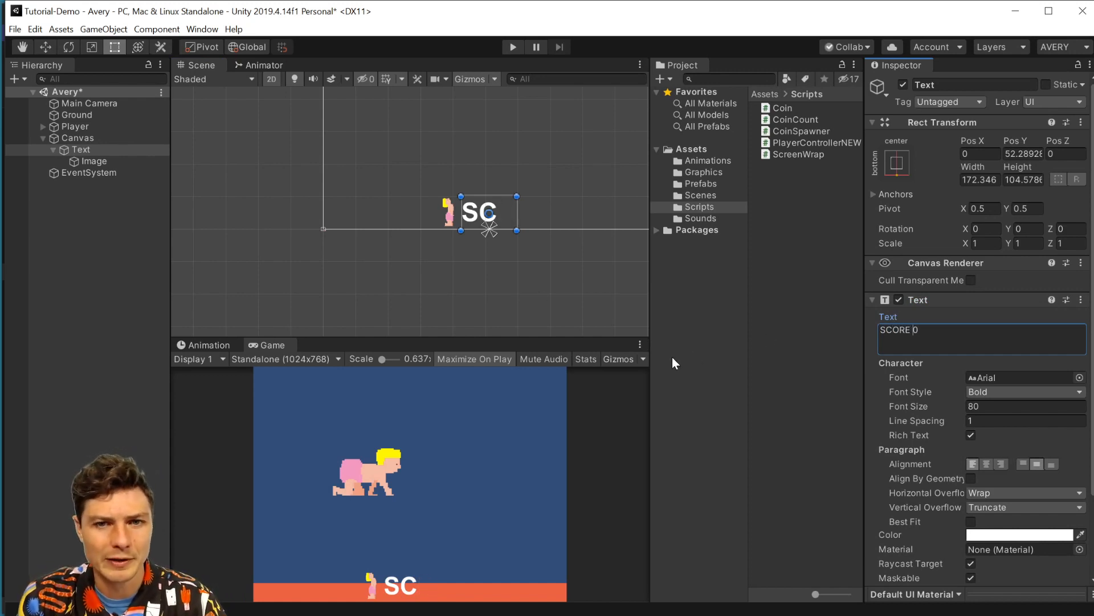
pyautogui.hotkey('ctrl', 's')
# Run the game briefly to check how the score text displays, and stop it
pyautogui.click(520, 45)
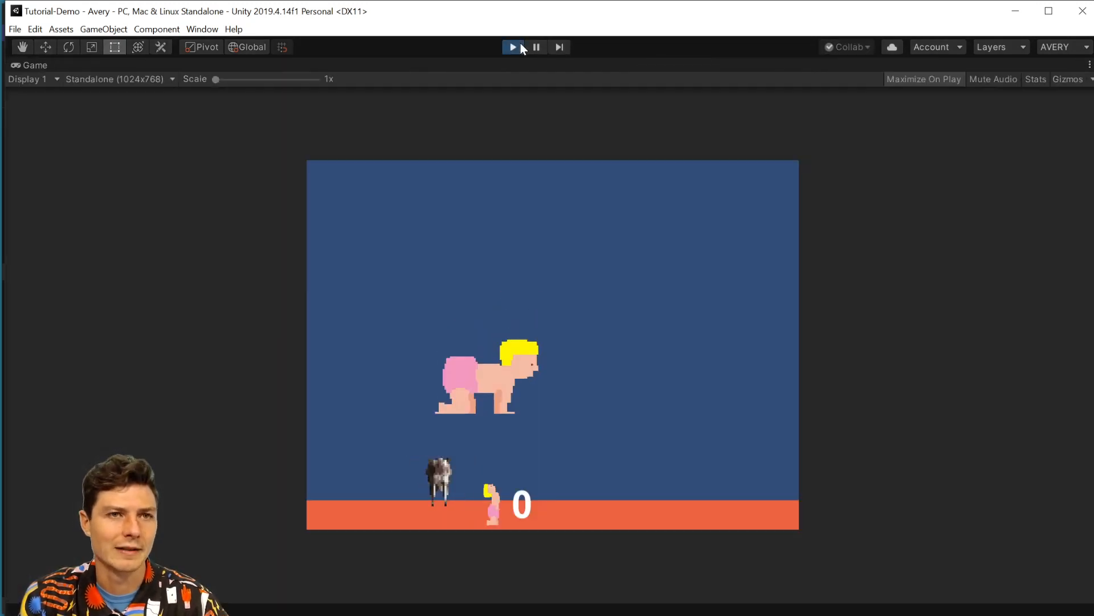
pyautogui.click(518, 45)
# Try widening the score text's box in the scene, and undo it
pyautogui.moveTo(517, 208); pyautogui.dragTo(615, 208)
pyautogui.hotkey('ctrl', 'z')
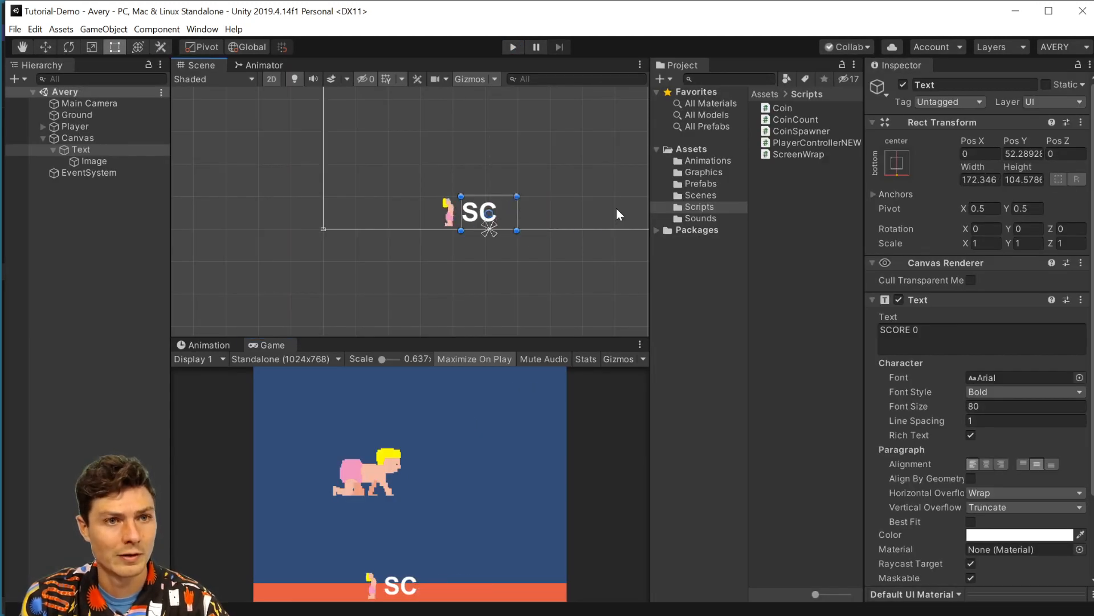
# Try scaling the score text horizontally in the scene, and undo it
pyautogui.press('r')
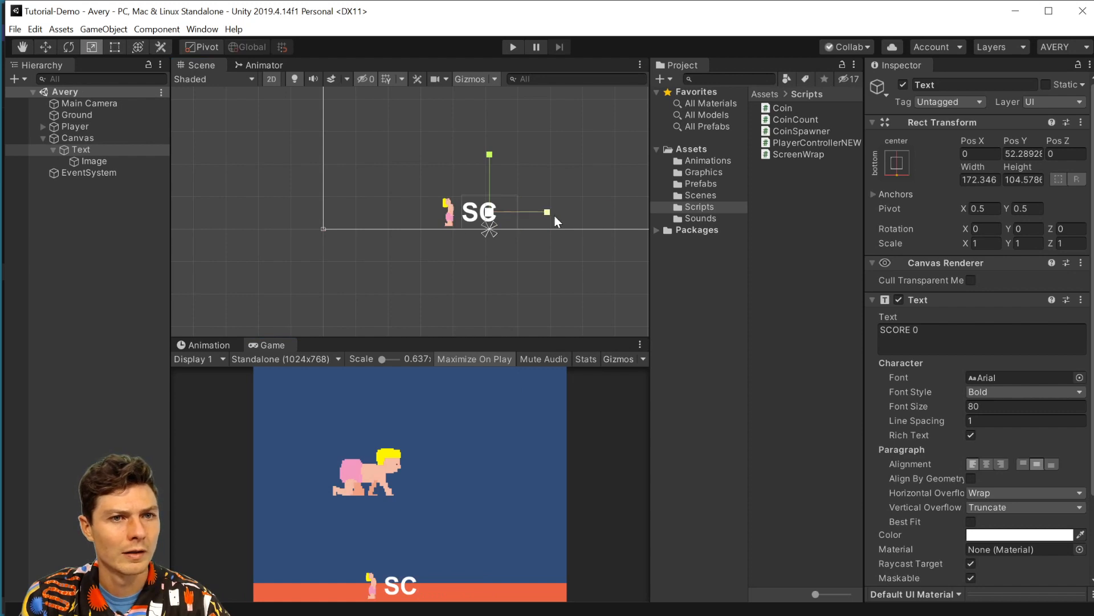
pyautogui.moveTo(553, 212); pyautogui.dragTo(580, 211)
pyautogui.hotkey('ctrl', 'z')
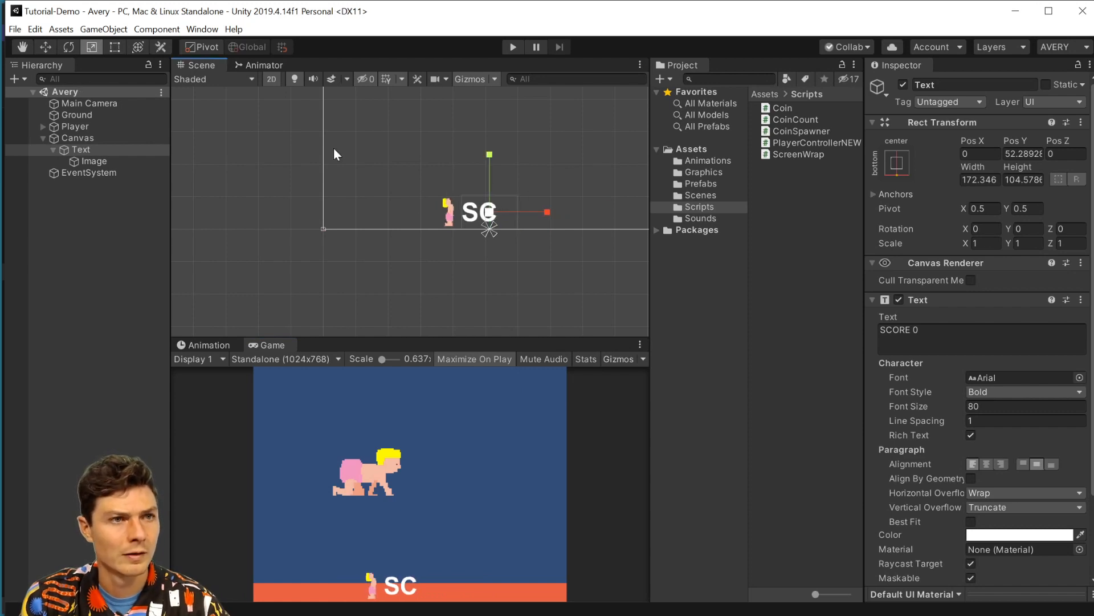
# Widen the score text's box to about 548 by extending its right edge, and shift its X position to 184.59
pyautogui.press('t')
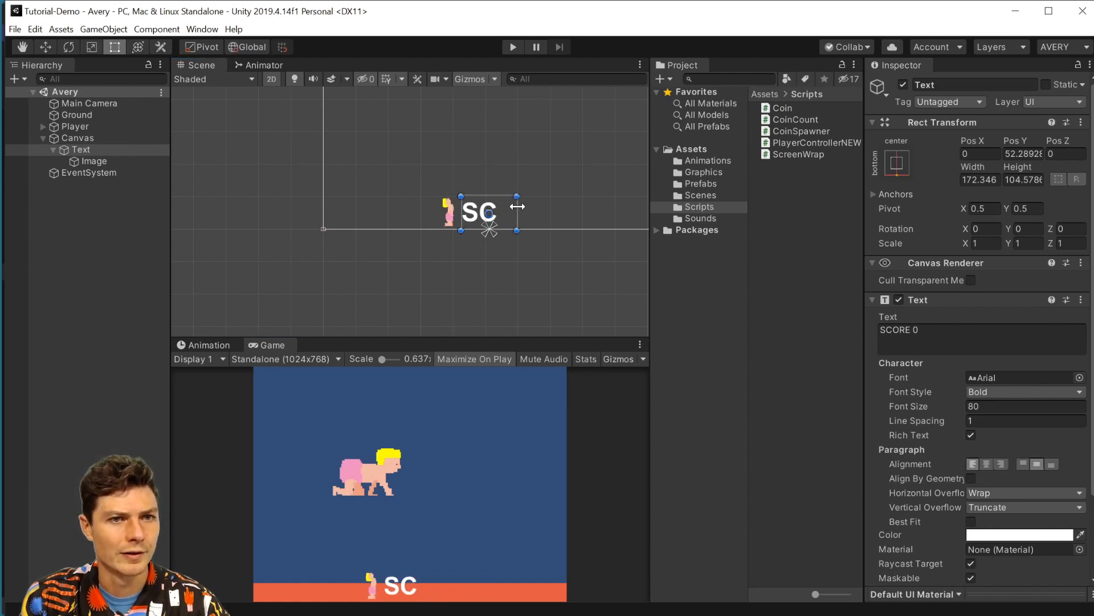
pyautogui.moveTo(517, 213); pyautogui.dragTo(639, 213)
pyautogui.moveTo(965, 141); pyautogui.dragTo(887, 142)
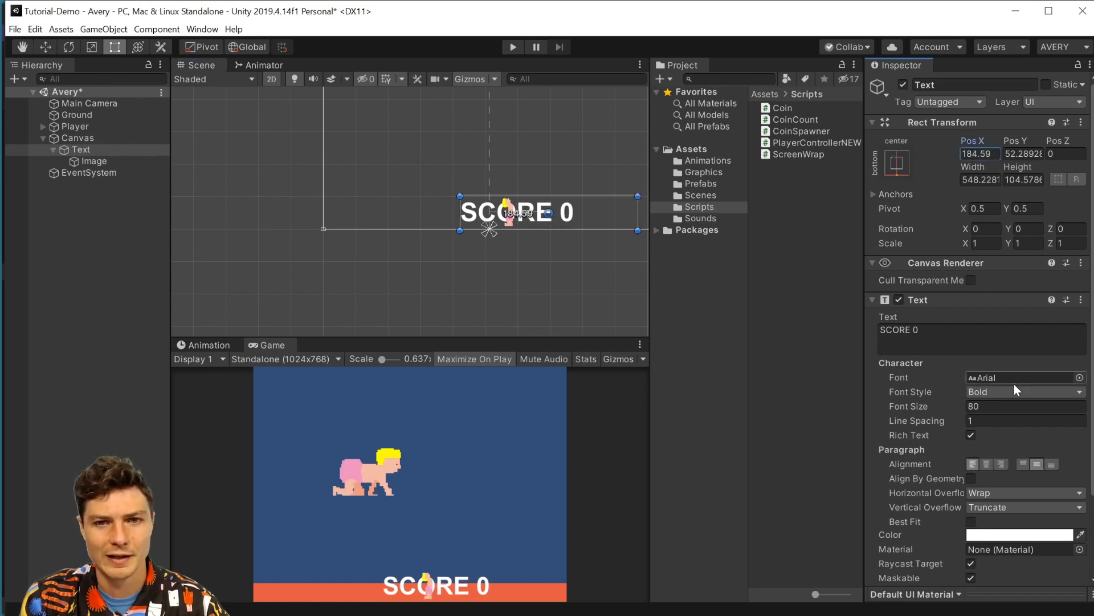
# Move the baby icon to X position -317.5, just left of the score text, and run the game briefly to check it
pyautogui.click(100, 160)
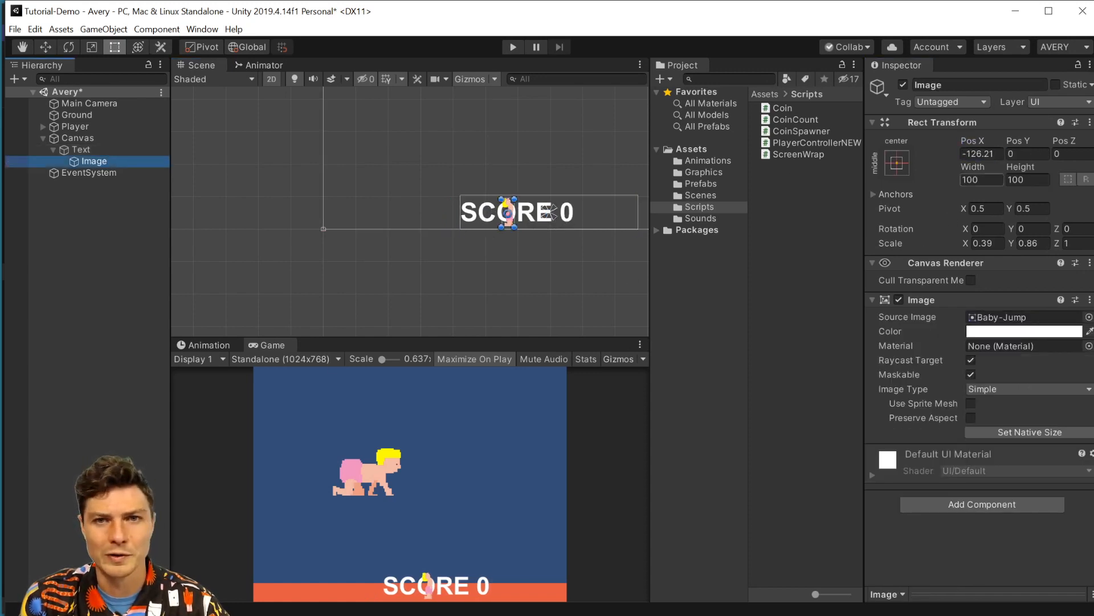
pyautogui.moveTo(965, 135); pyautogui.dragTo(625, 132)
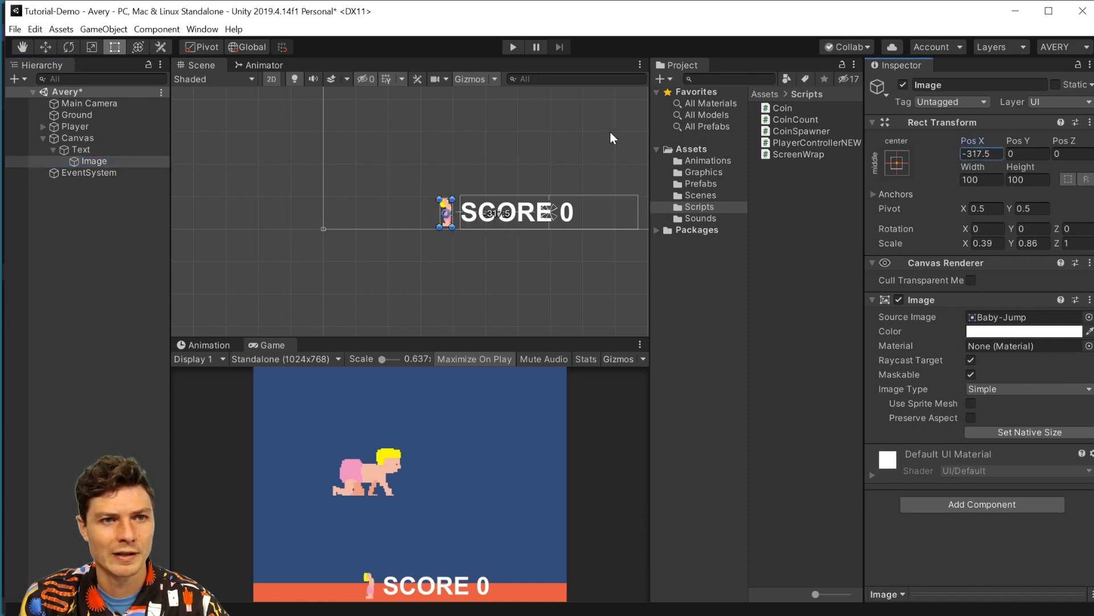
pyautogui.click(512, 46)
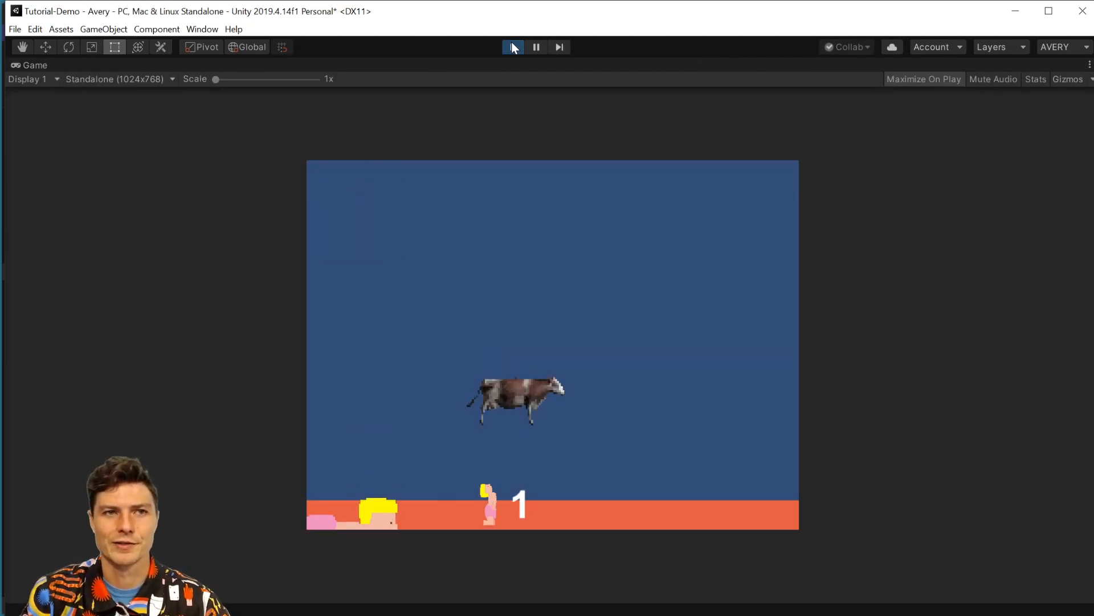
pyautogui.click(512, 46)
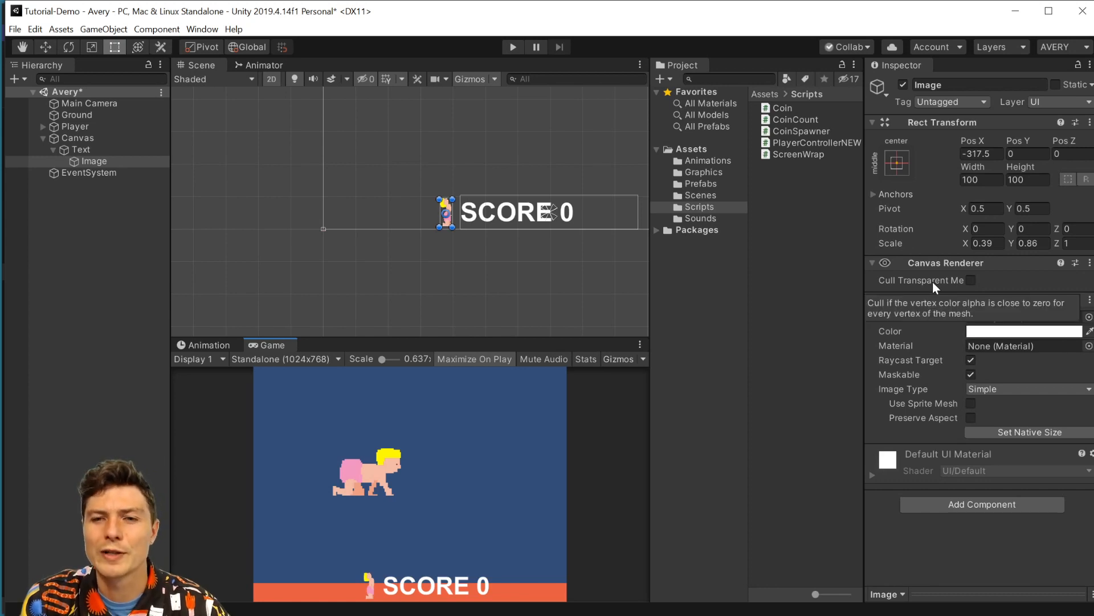
# Change the score text's content to "0" without a leading space and save the scene
pyautogui.click(72, 147)
pyautogui.click(901, 336)
pyautogui.write('0')
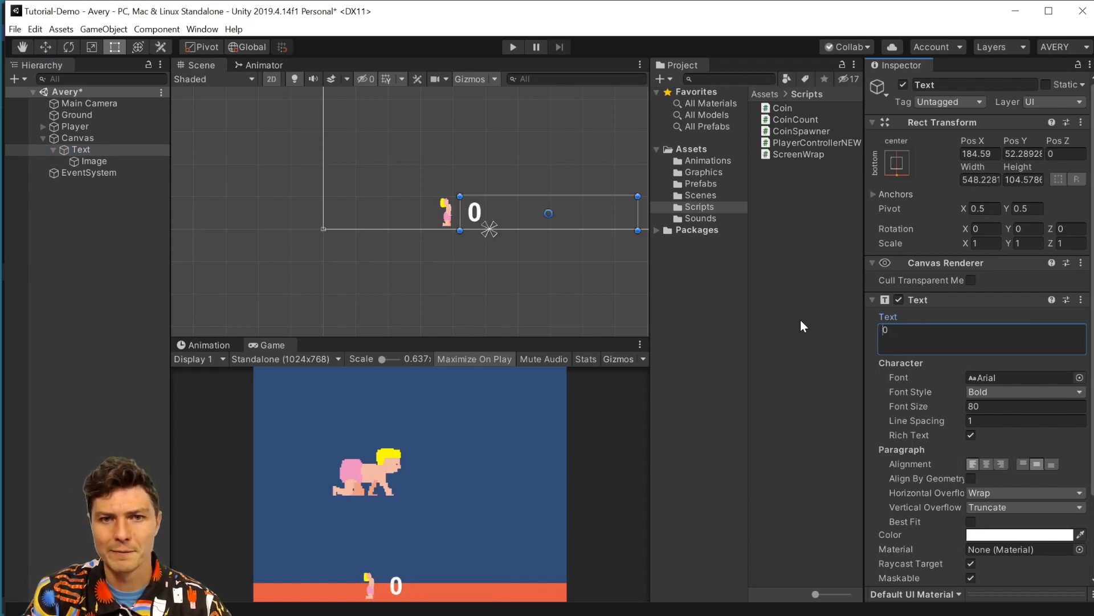
pyautogui.press('BackSpace')
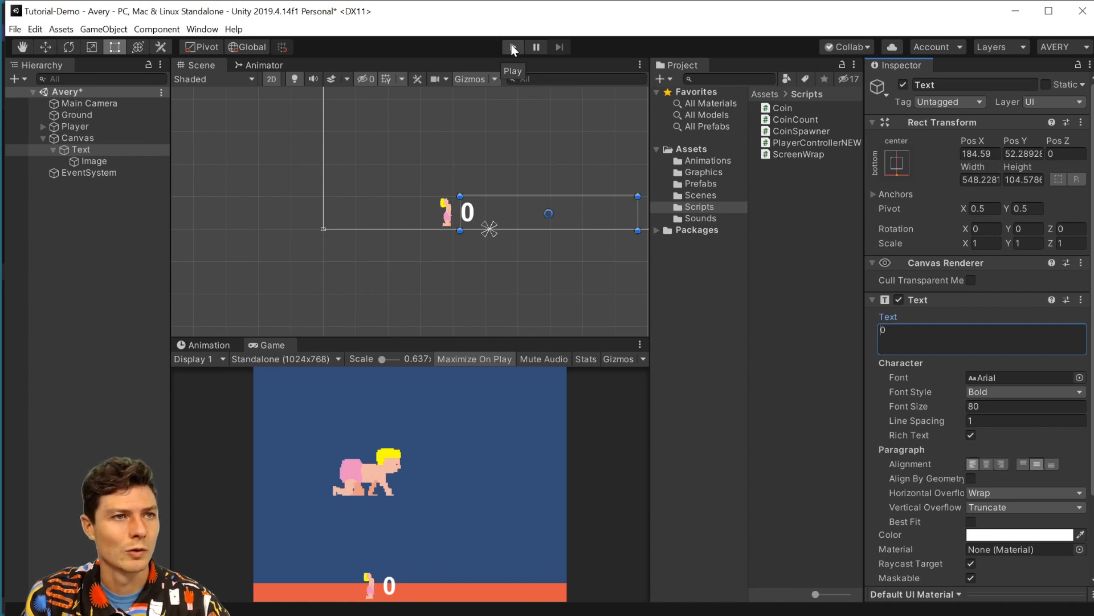
pyautogui.hotkey('ctrl', 's')
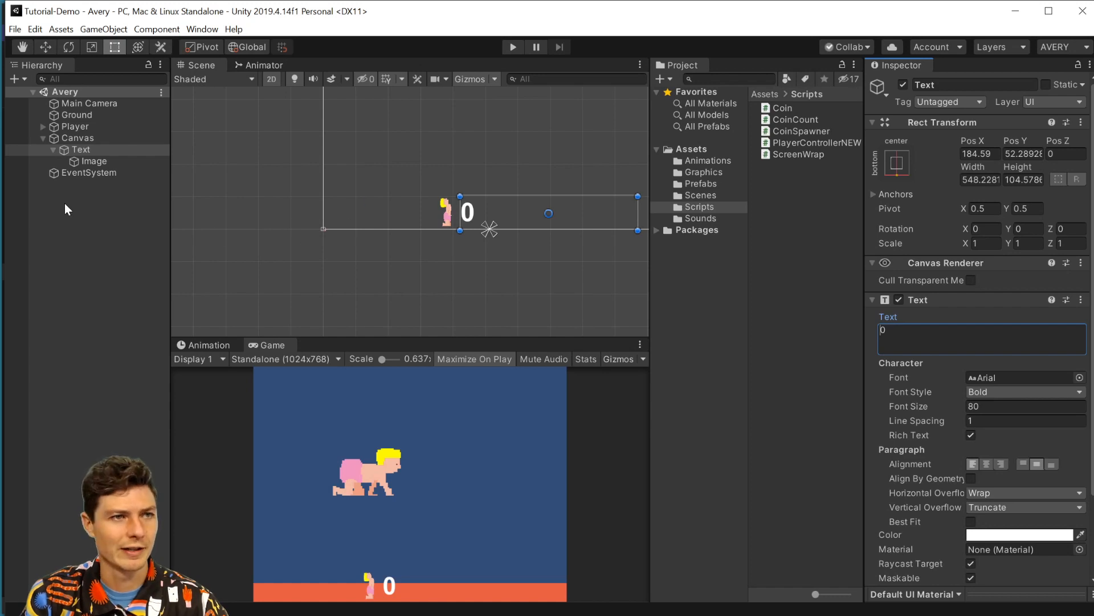
# Frame the Player in the scene and review its Player Controller NEW script settings
pyautogui.scroll(5, 353, 225)
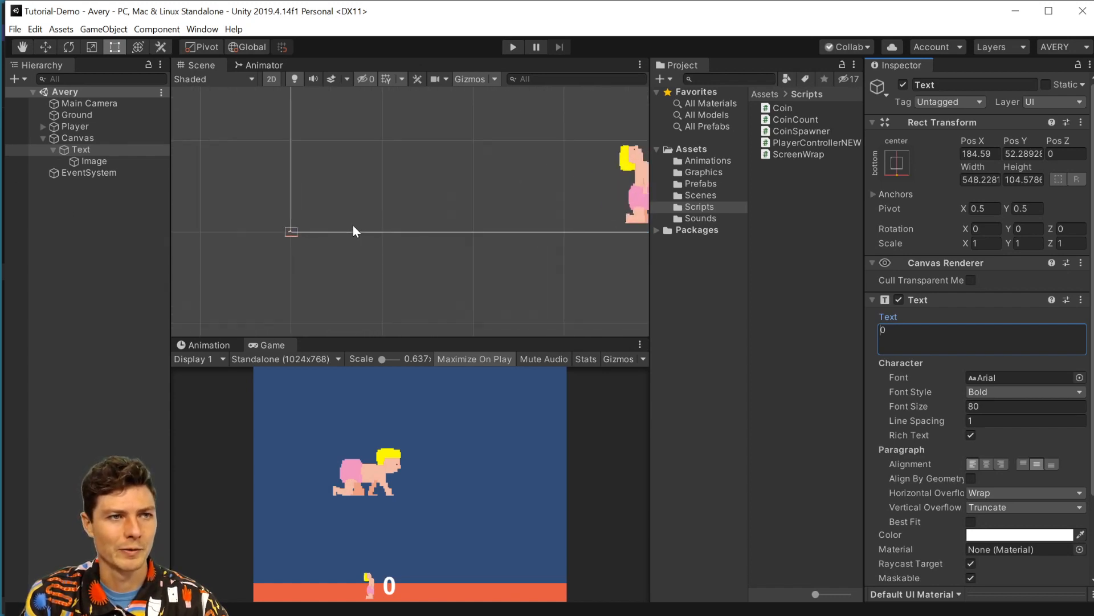
pyautogui.doubleClick(83, 126)
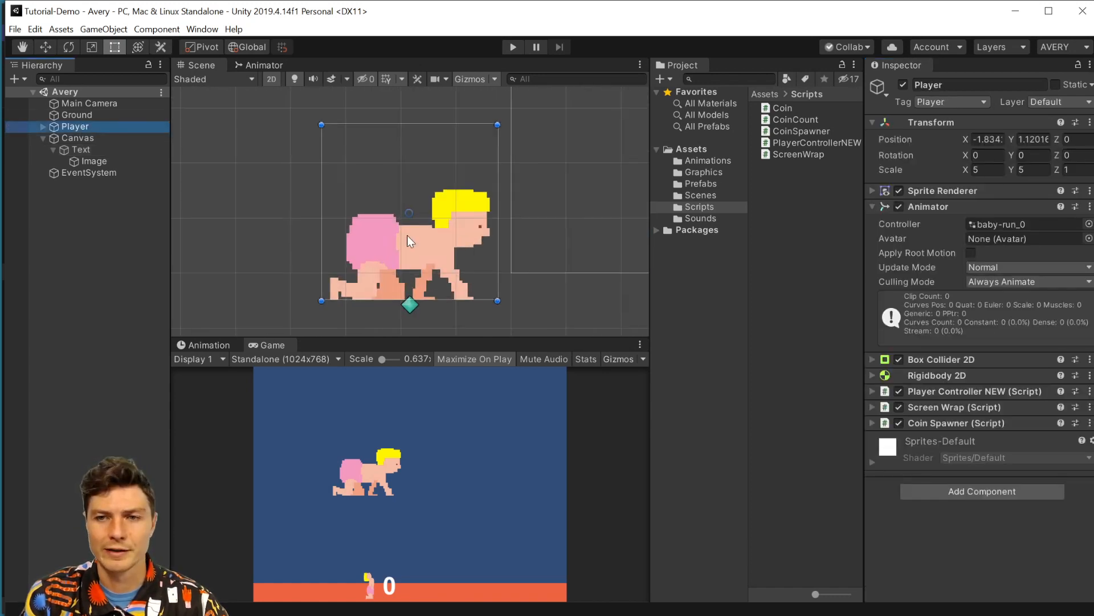
pyautogui.scroll(-5, 460, 219)
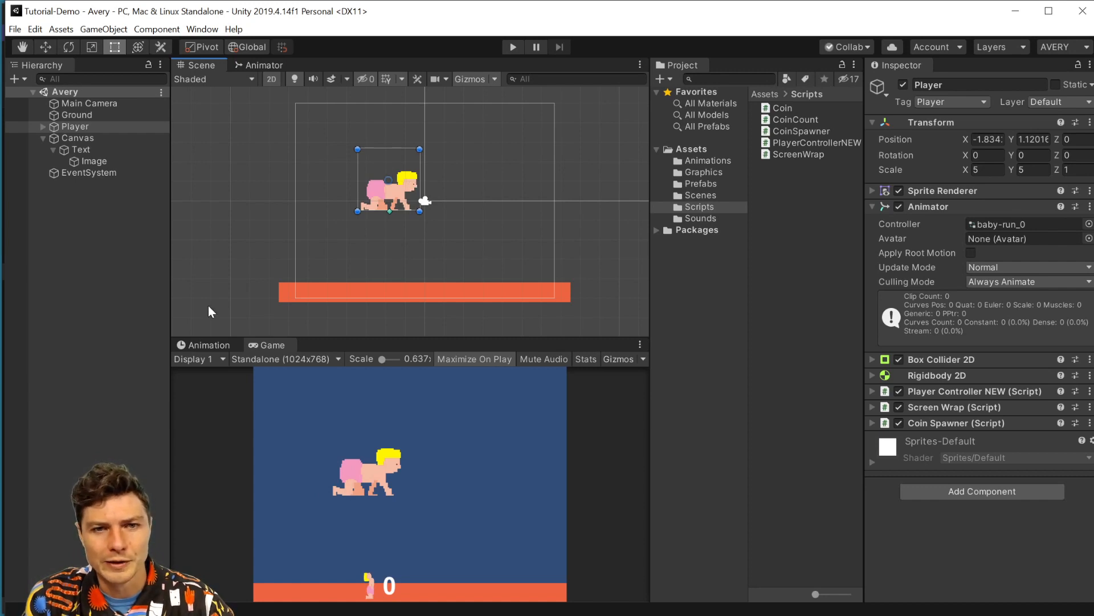
pyautogui.click(870, 391)
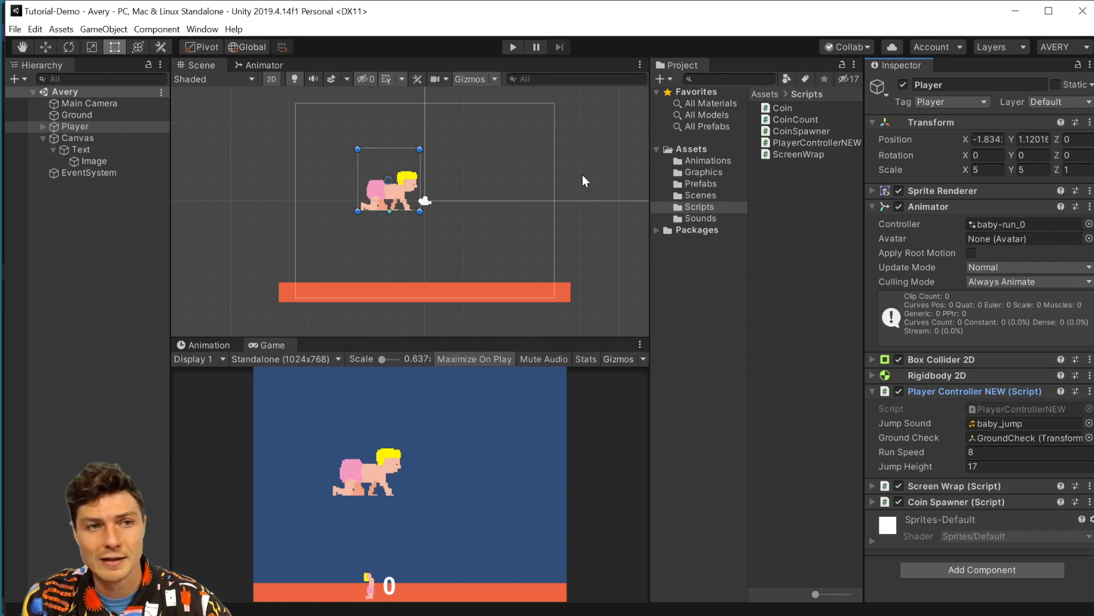
pyautogui.click(870, 391)
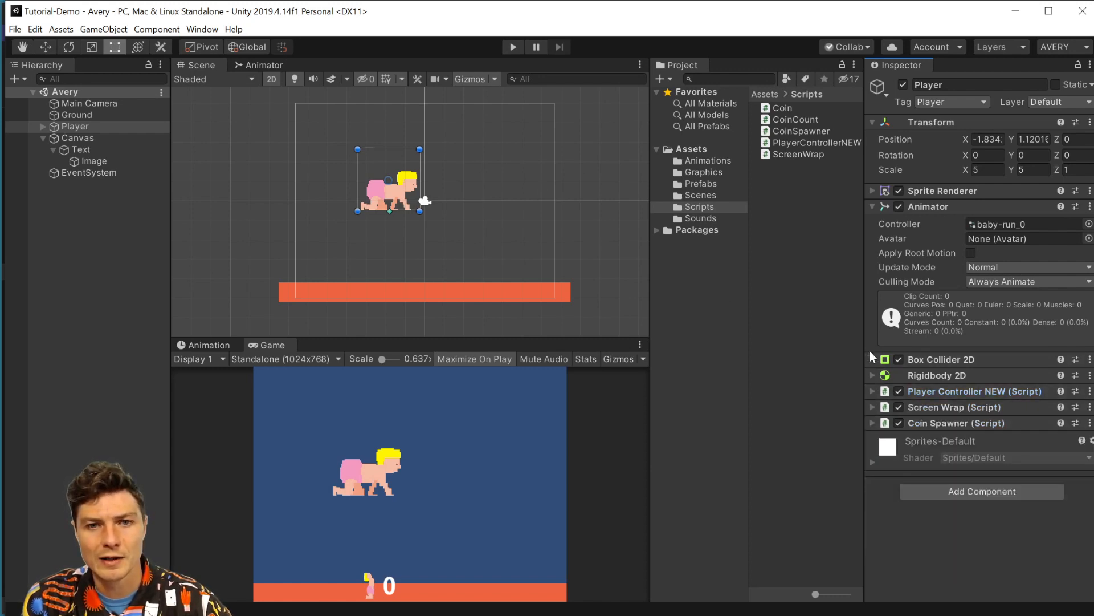
# Try moving the bottom edge of the Player's box collider below the feet, and return it to a Y size of about 0.346
pyautogui.click(873, 359)
pyautogui.click(977, 379)
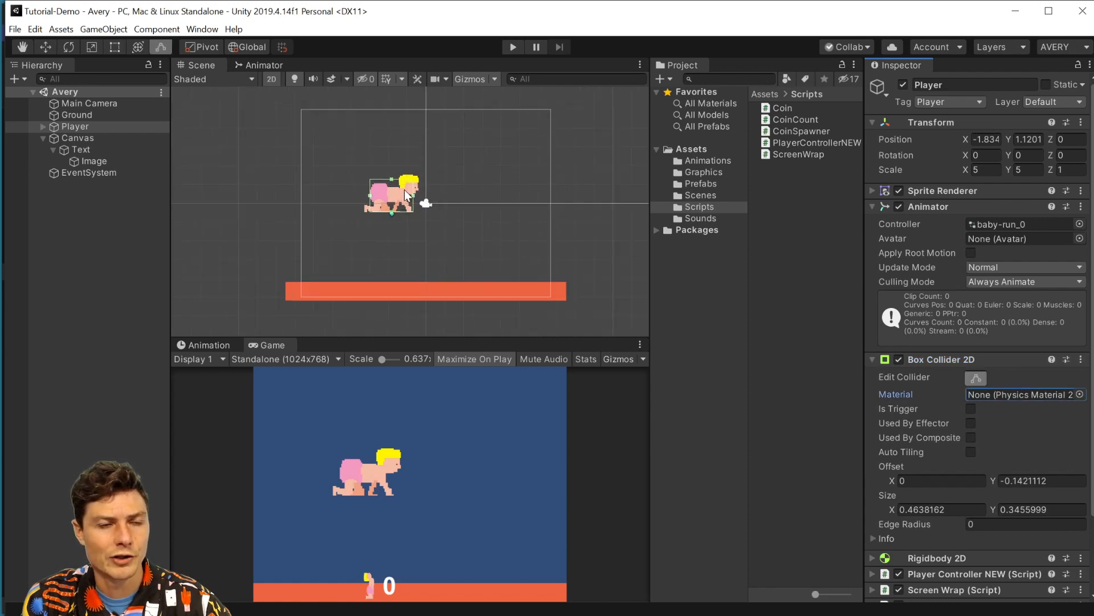
pyautogui.scroll(8, 404, 189)
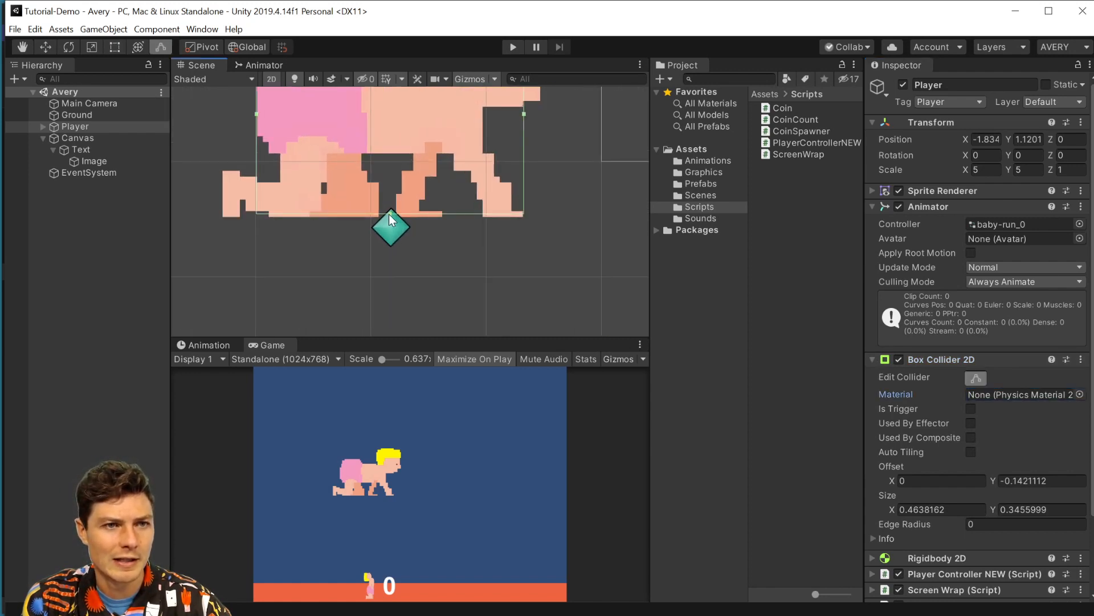
pyautogui.moveTo(390, 213); pyautogui.dragTo(393, 248)
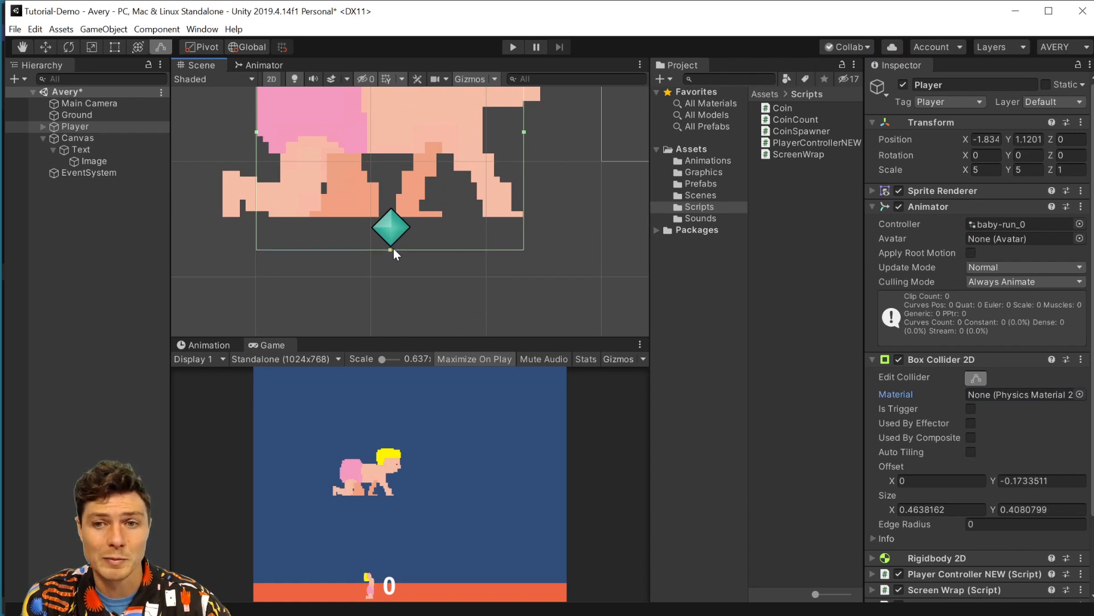
pyautogui.moveTo(390, 249); pyautogui.dragTo(395, 211)
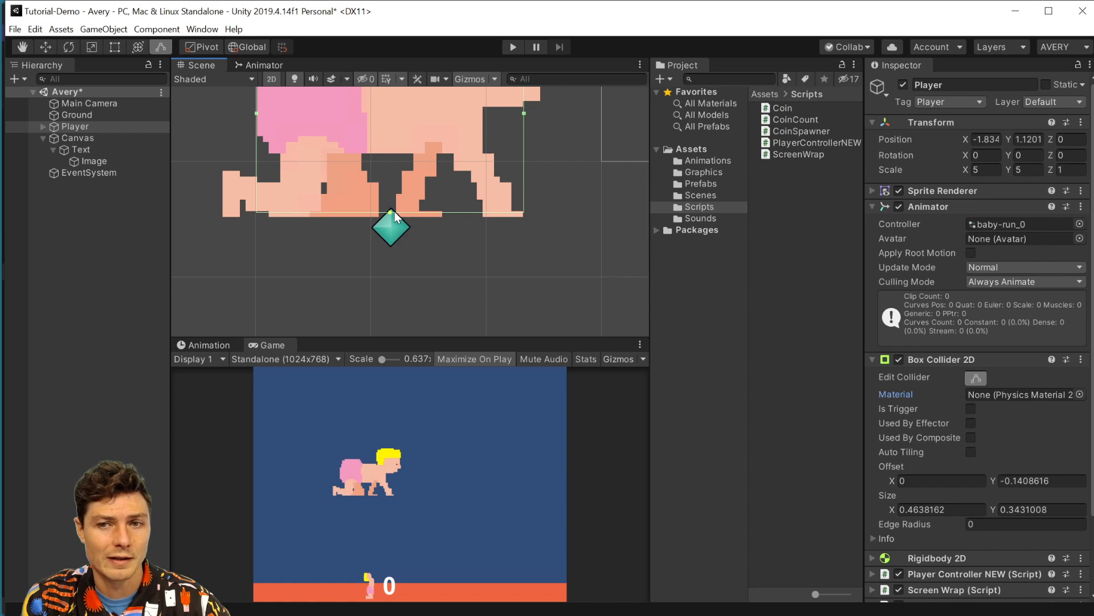
pyautogui.moveTo(395, 211); pyautogui.dragTo(397, 210)
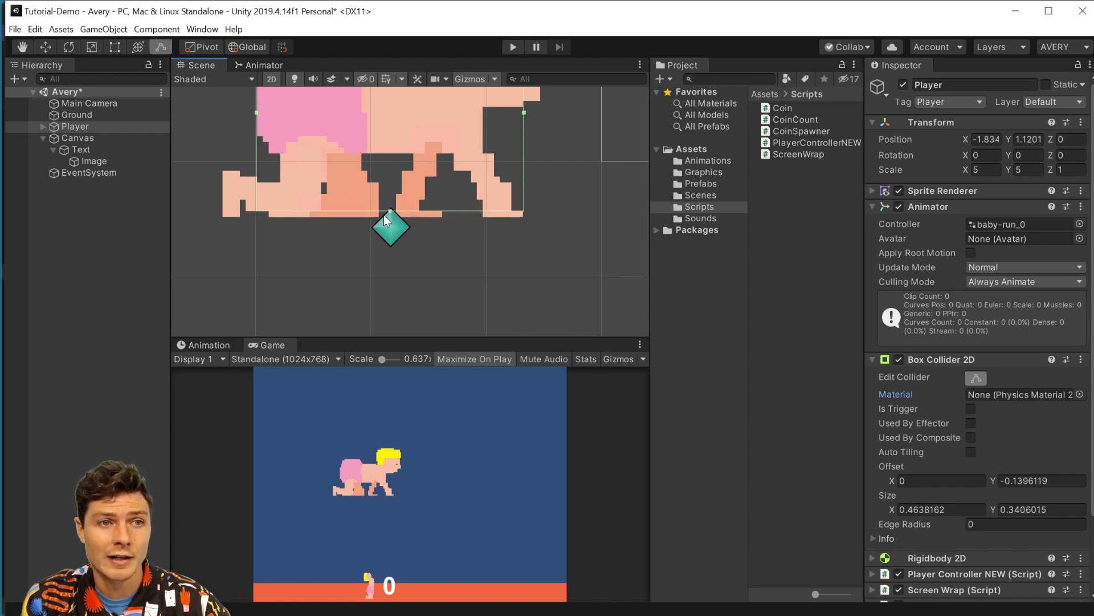
pyautogui.click(391, 226)
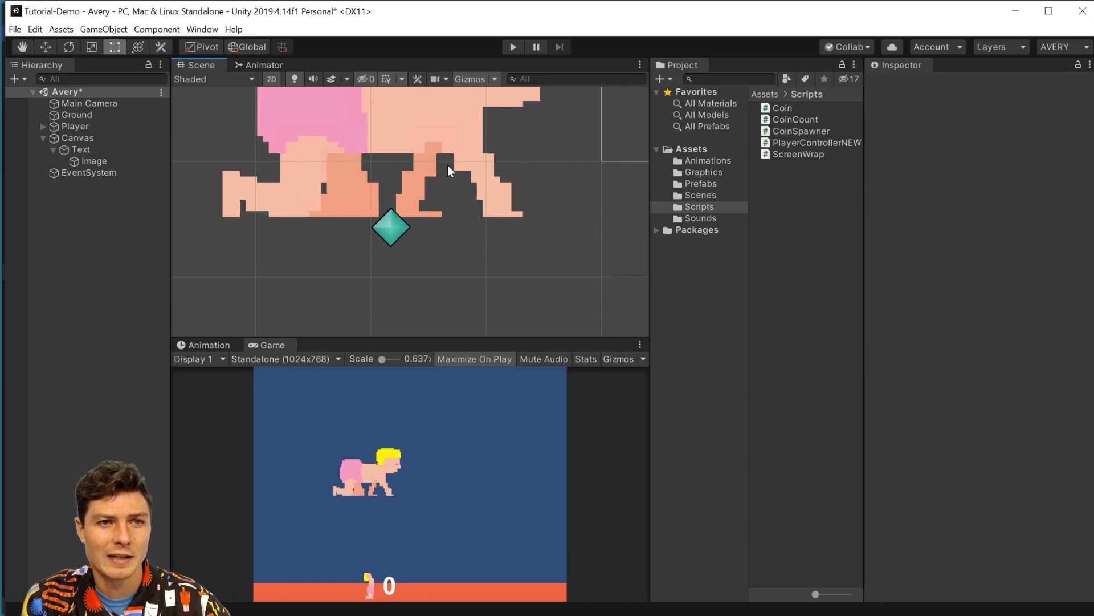
pyautogui.click(90, 126)
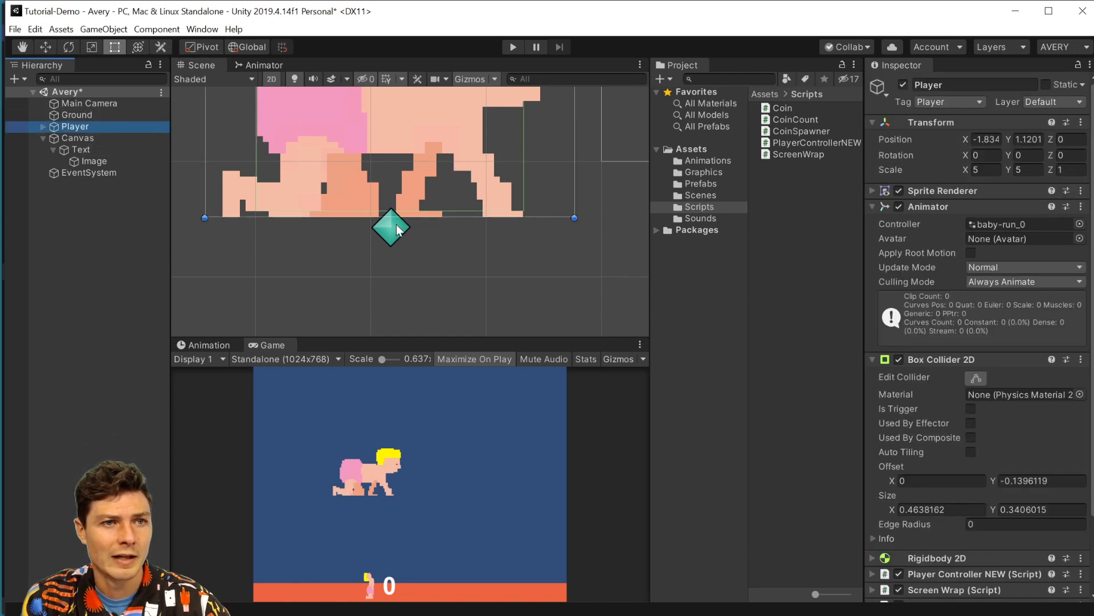
pyautogui.click(976, 378)
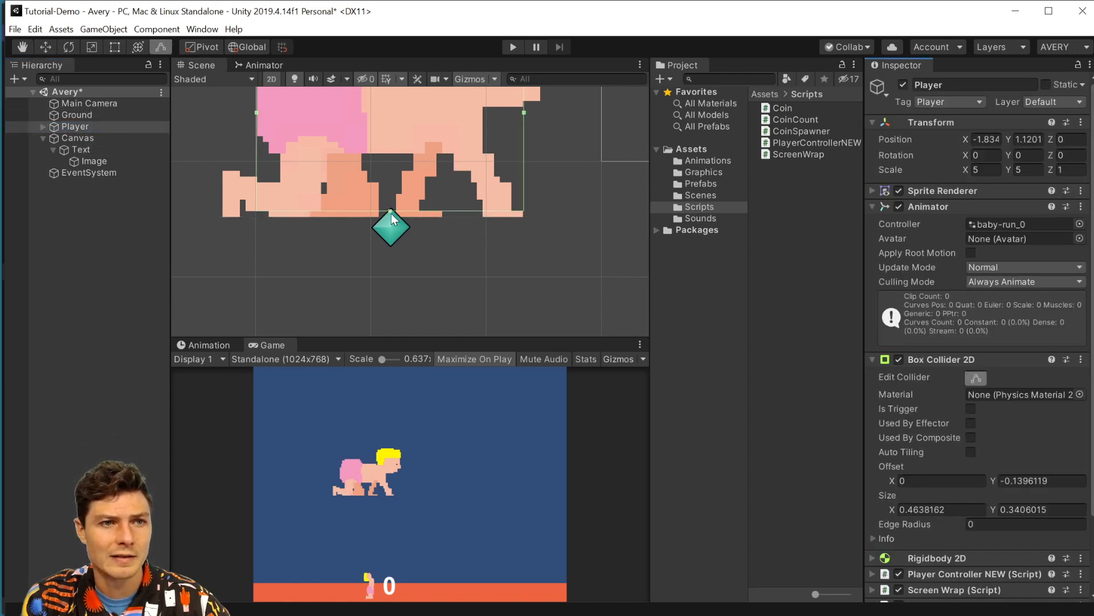
pyautogui.moveTo(389, 213); pyautogui.dragTo(391, 215)
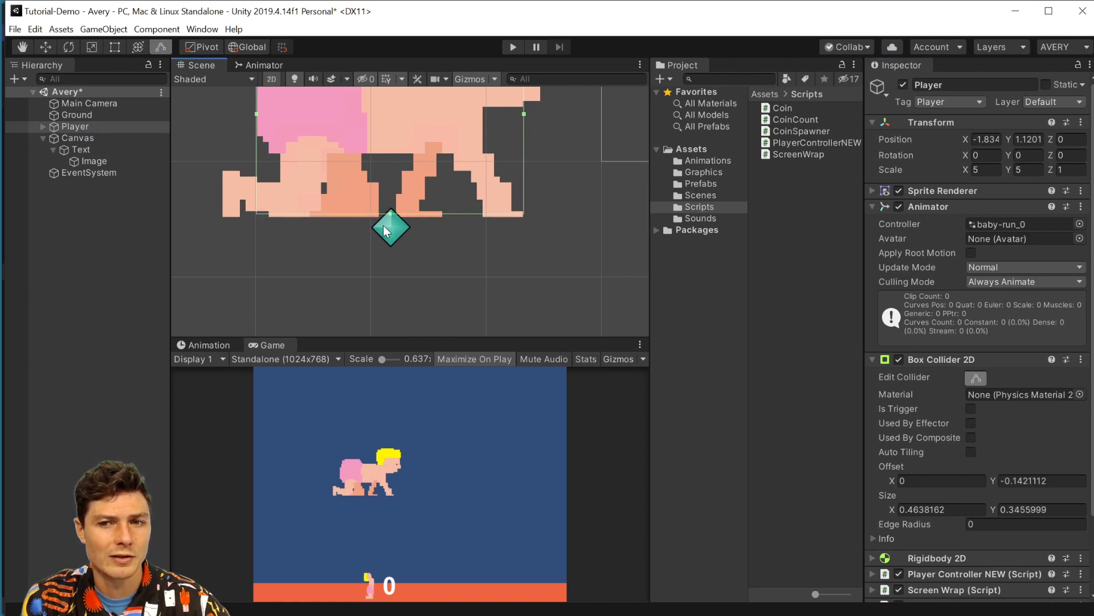
pyautogui.click(81, 125)
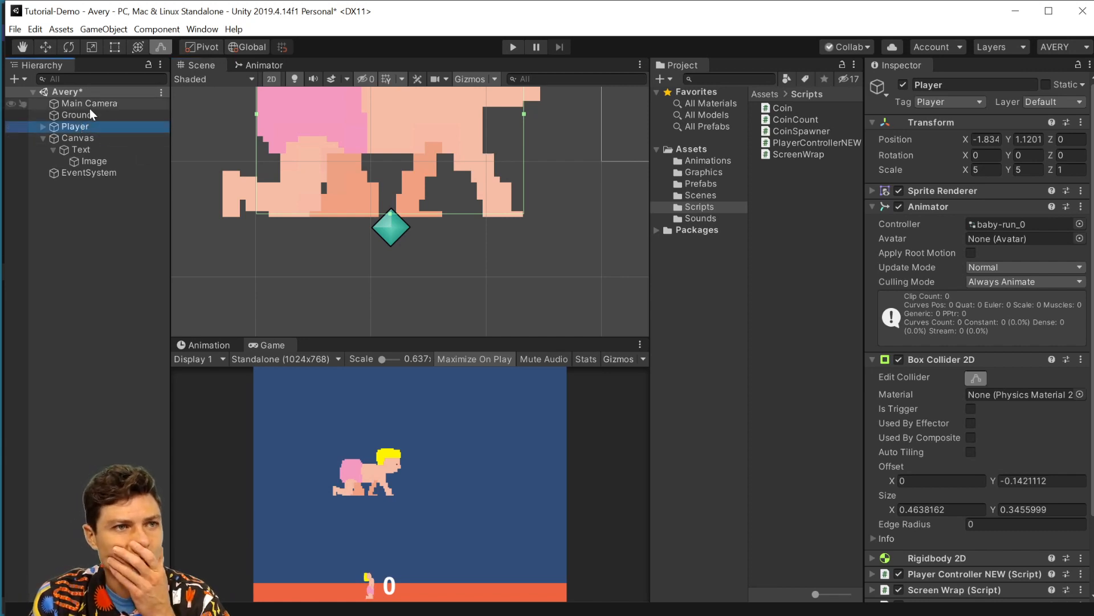
# Try placing the Cow prefab in the scene to the right of the baby, and undo it
pyautogui.click(89, 103)
pyautogui.scroll(-15, 345, 179)
pyautogui.moveTo(471, 197); pyautogui.dragTo(435, 227, button='middle')
pyautogui.scroll(-4, 435, 227)
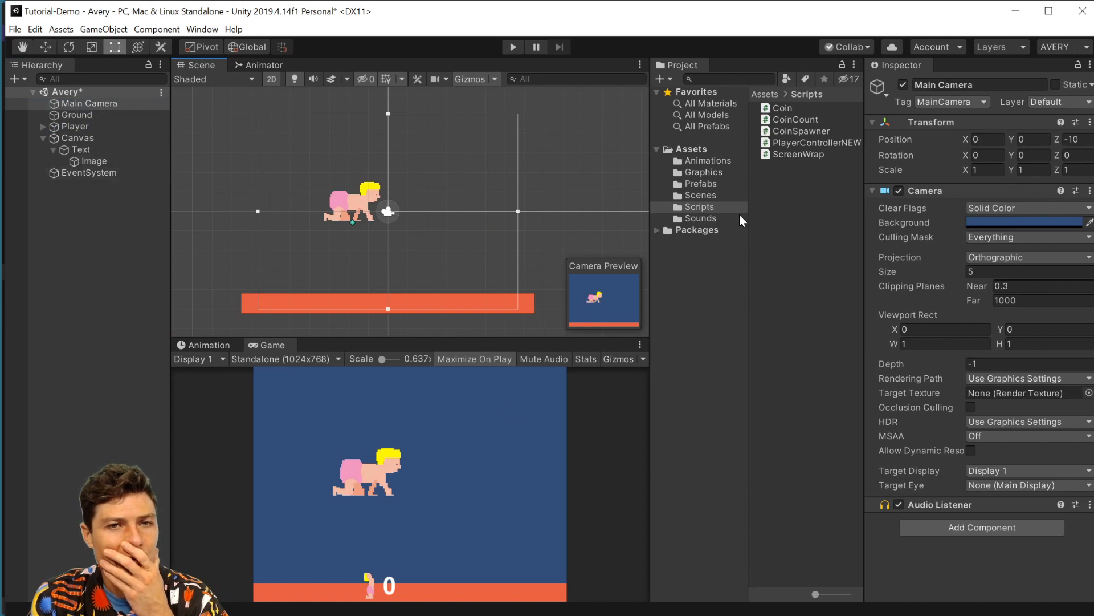
pyautogui.click(709, 184)
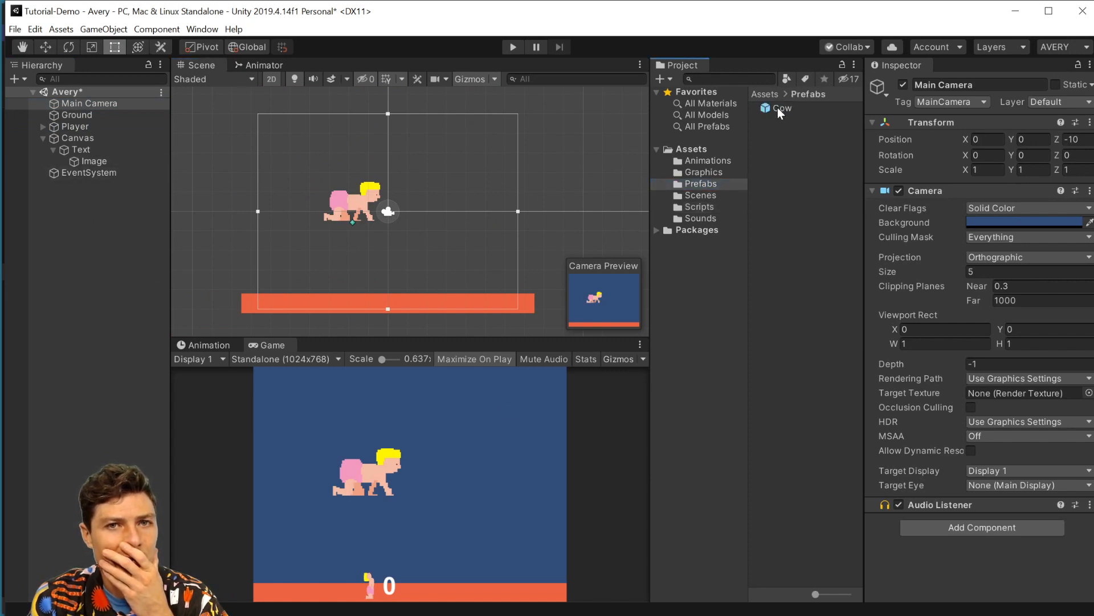
pyautogui.click(778, 107)
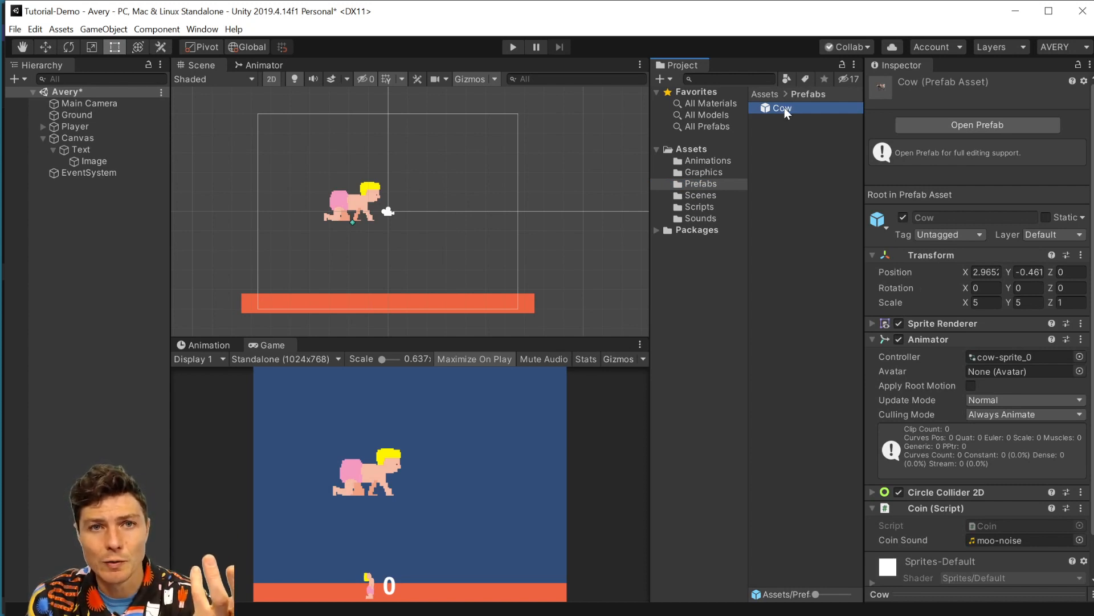
pyautogui.moveTo(784, 108); pyautogui.dragTo(470, 182)
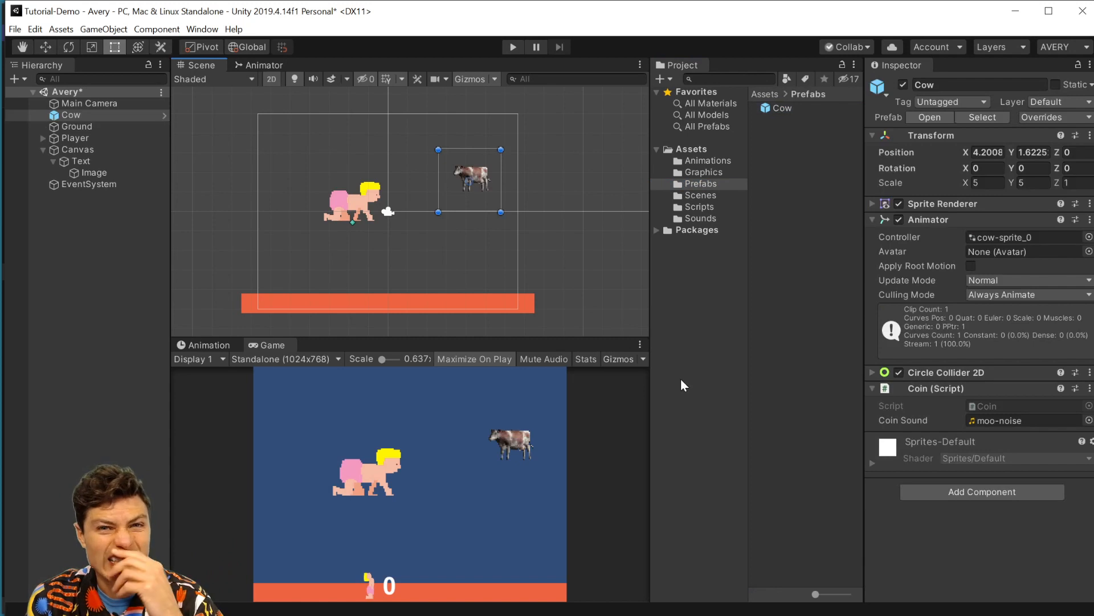
pyautogui.hotkey('ctrl', 'z')
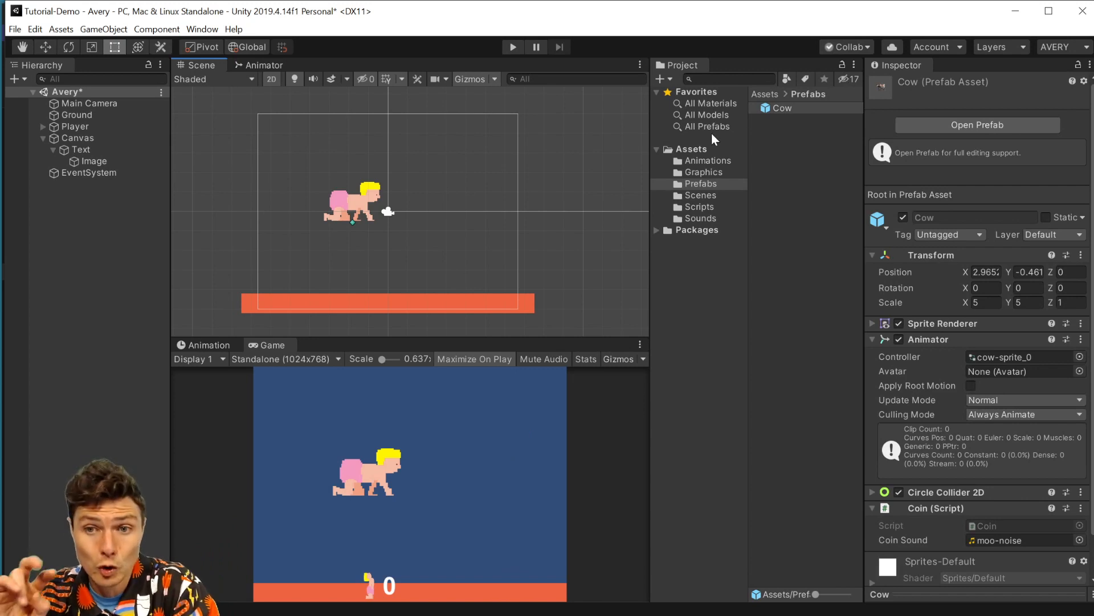
# Examine the Cow prefab's components, including its Coin script and Circle Collider 2D settings
pyautogui.scroll(-2, 967, 466)
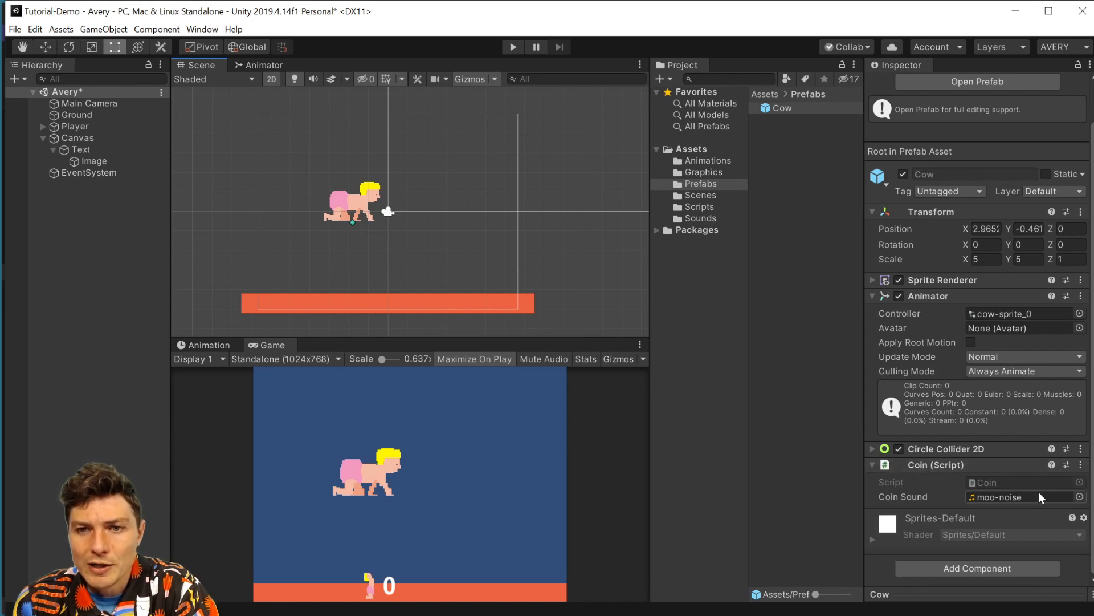
pyautogui.scroll(2, 1038, 500)
pyautogui.scroll(-2, 1037, 501)
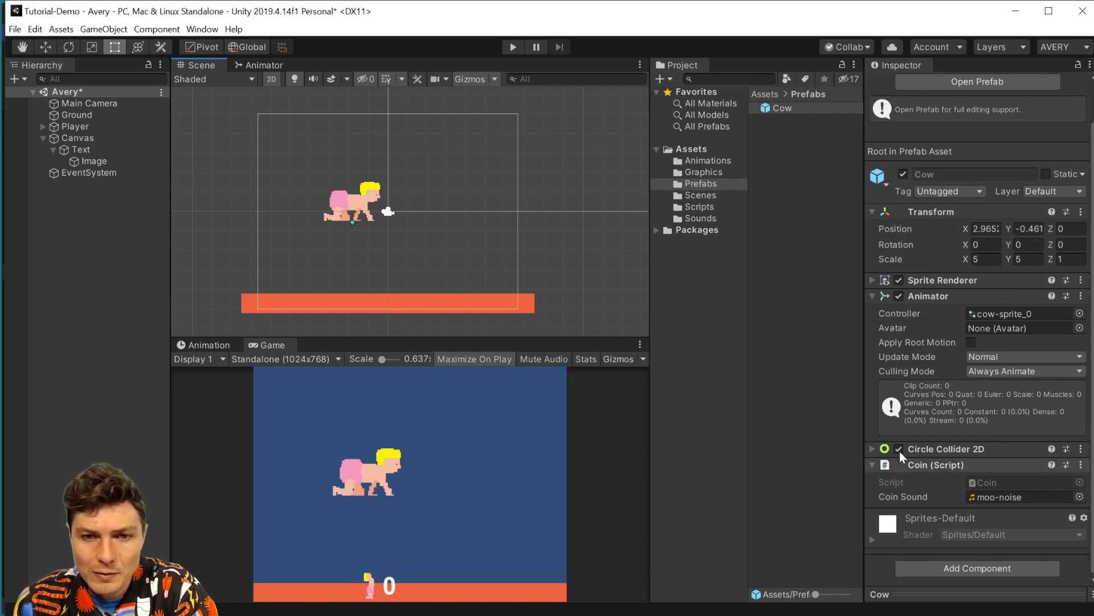
pyautogui.click(871, 448)
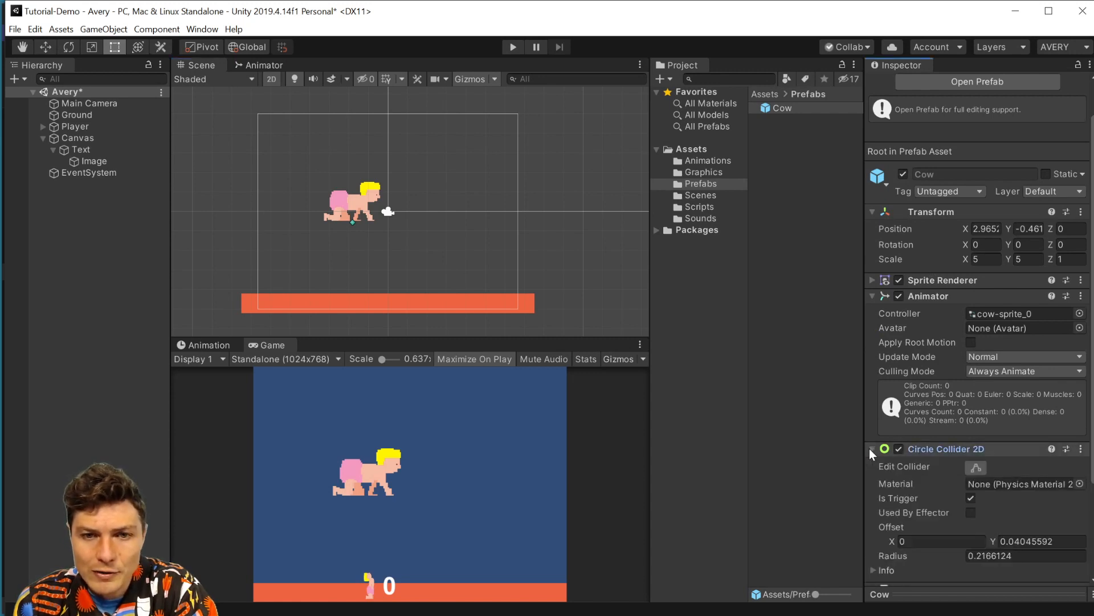
pyautogui.click(990, 465)
pyautogui.click(980, 467)
pyautogui.click(980, 467)
pyautogui.click(980, 467)
pyautogui.click(980, 467)
# Place a Cow in the scene to inspect its circle collider's outline, and delete that cow from the scene
pyautogui.moveTo(771, 104); pyautogui.dragTo(447, 240)
pyautogui.click(980, 357)
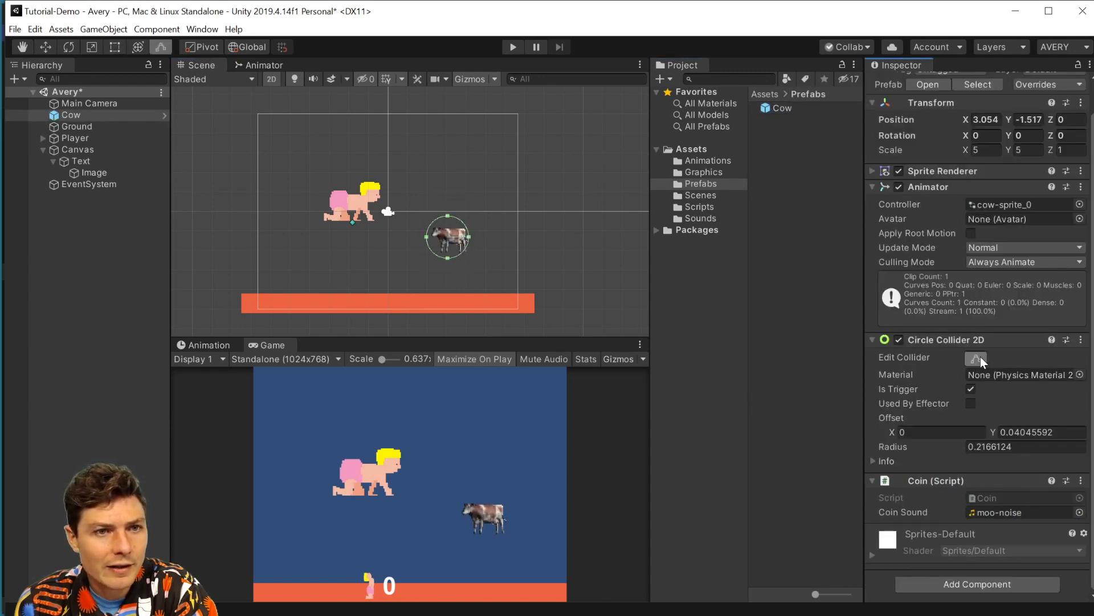
pyautogui.click(981, 357)
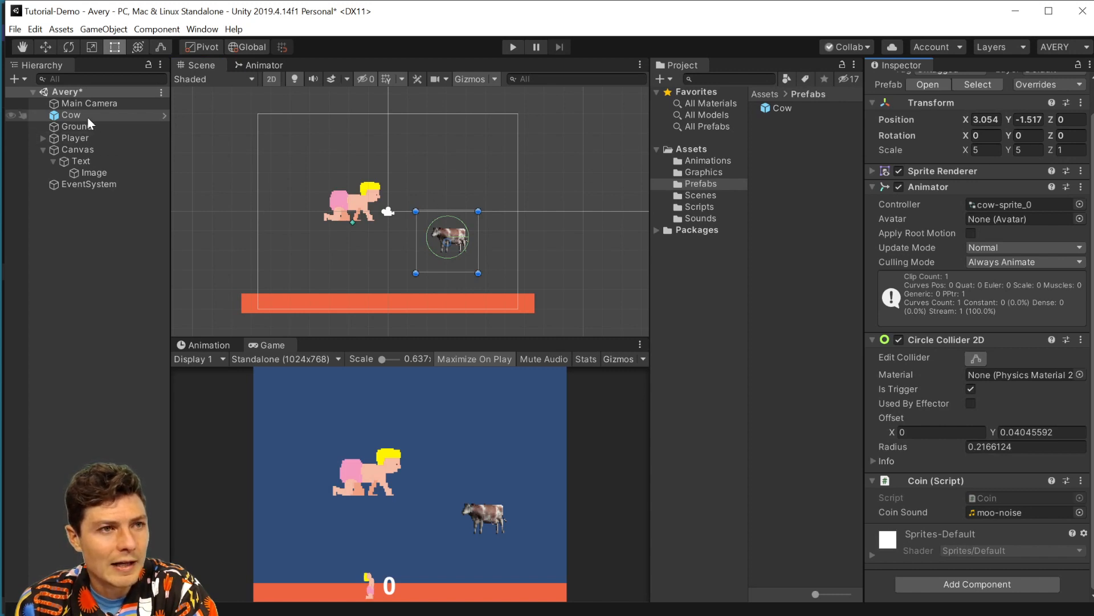
pyautogui.rightClick(59, 113)
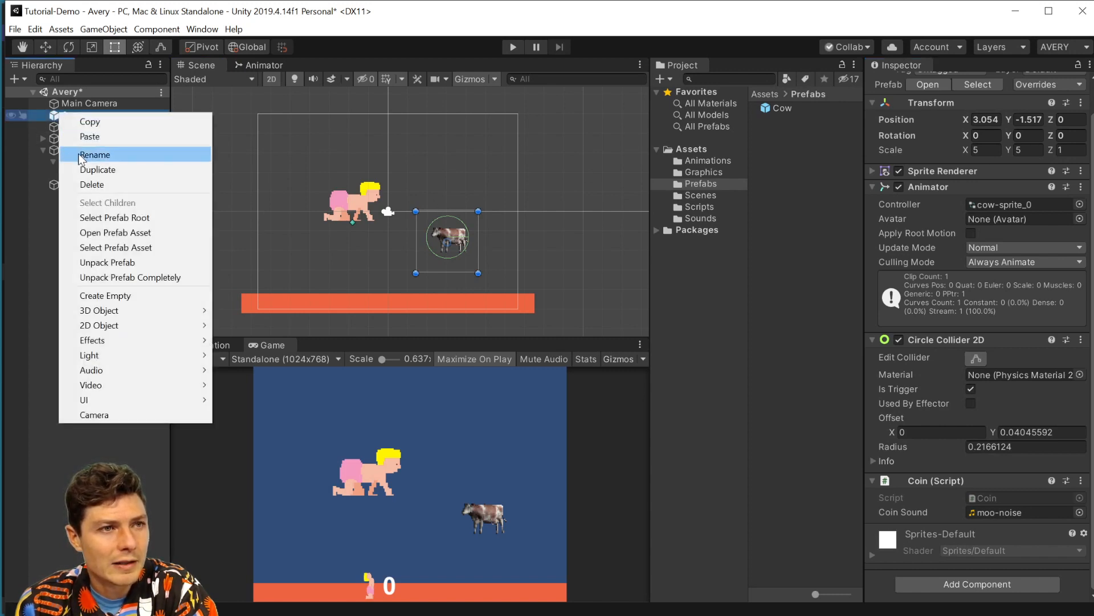
pyautogui.click(94, 184)
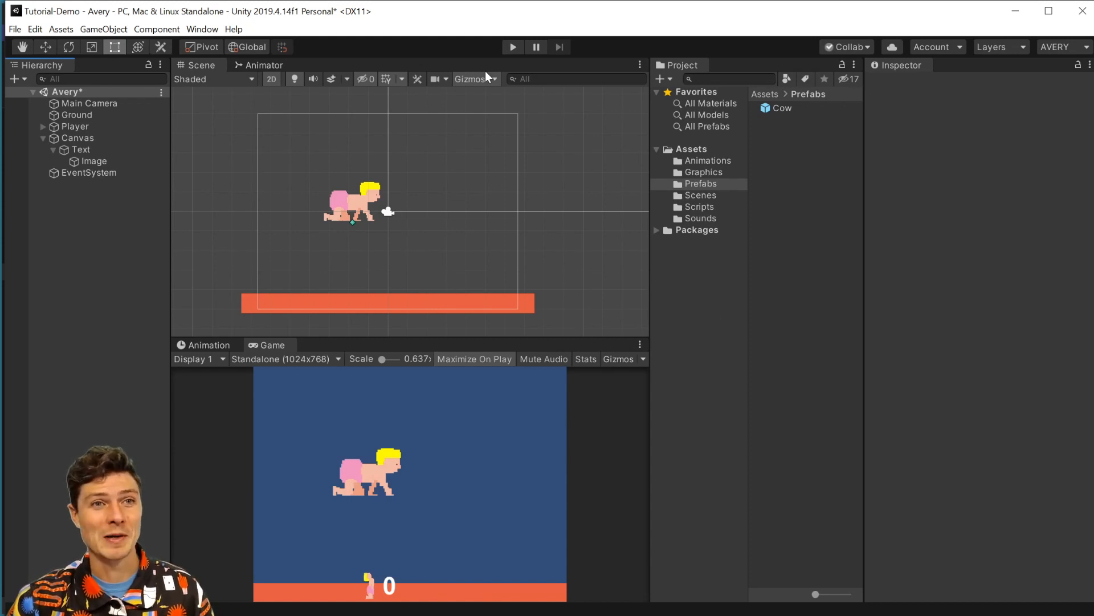
# Play-test the finished game by collecting cows to check the score counter, and stop it
pyautogui.click(521, 50)
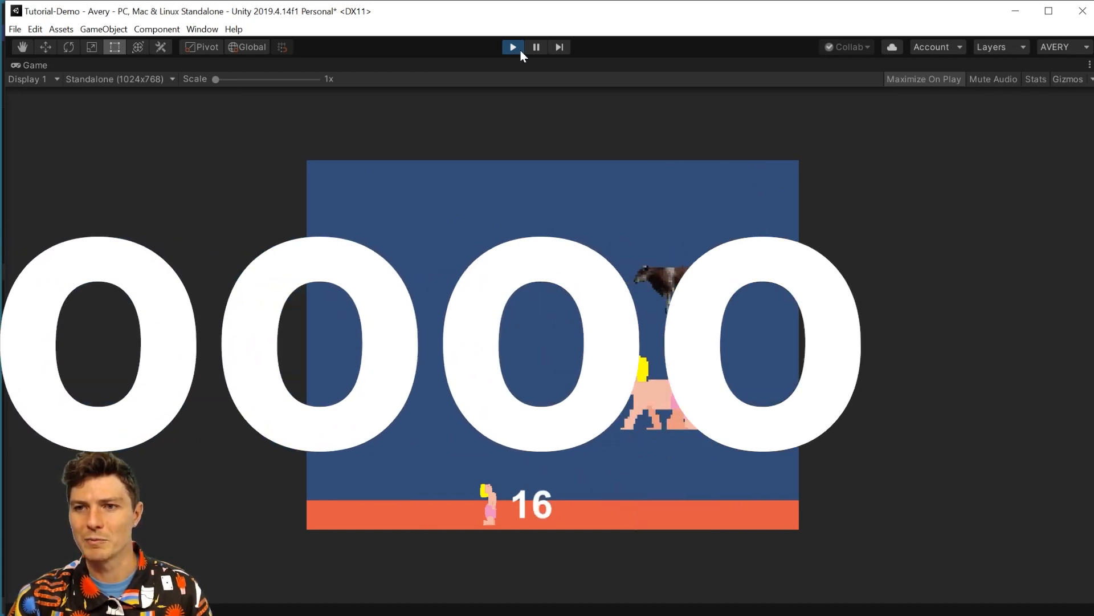
pyautogui.click(520, 49)
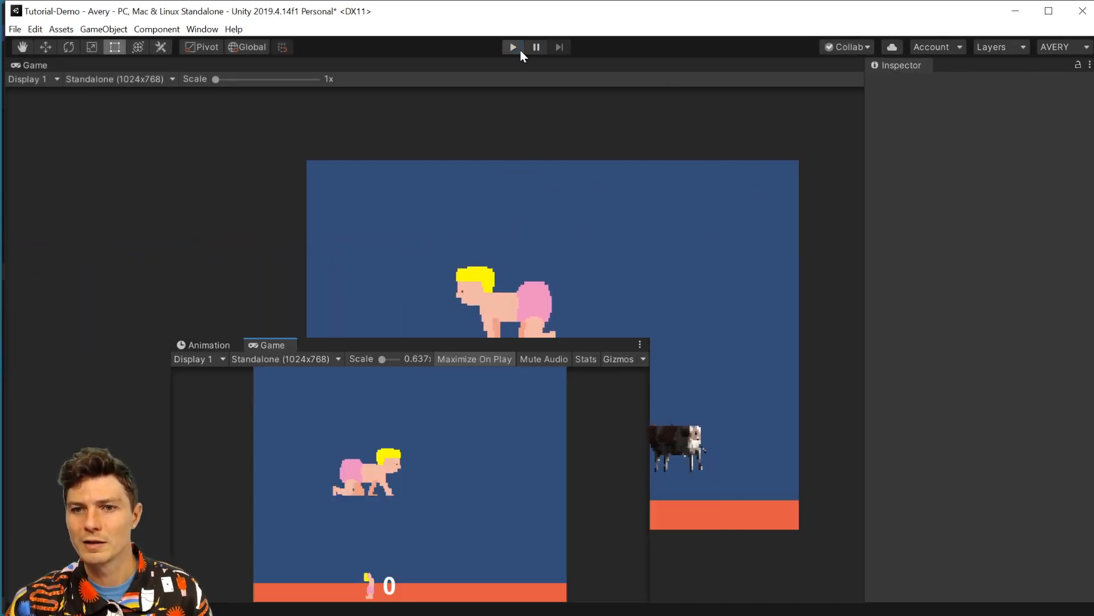